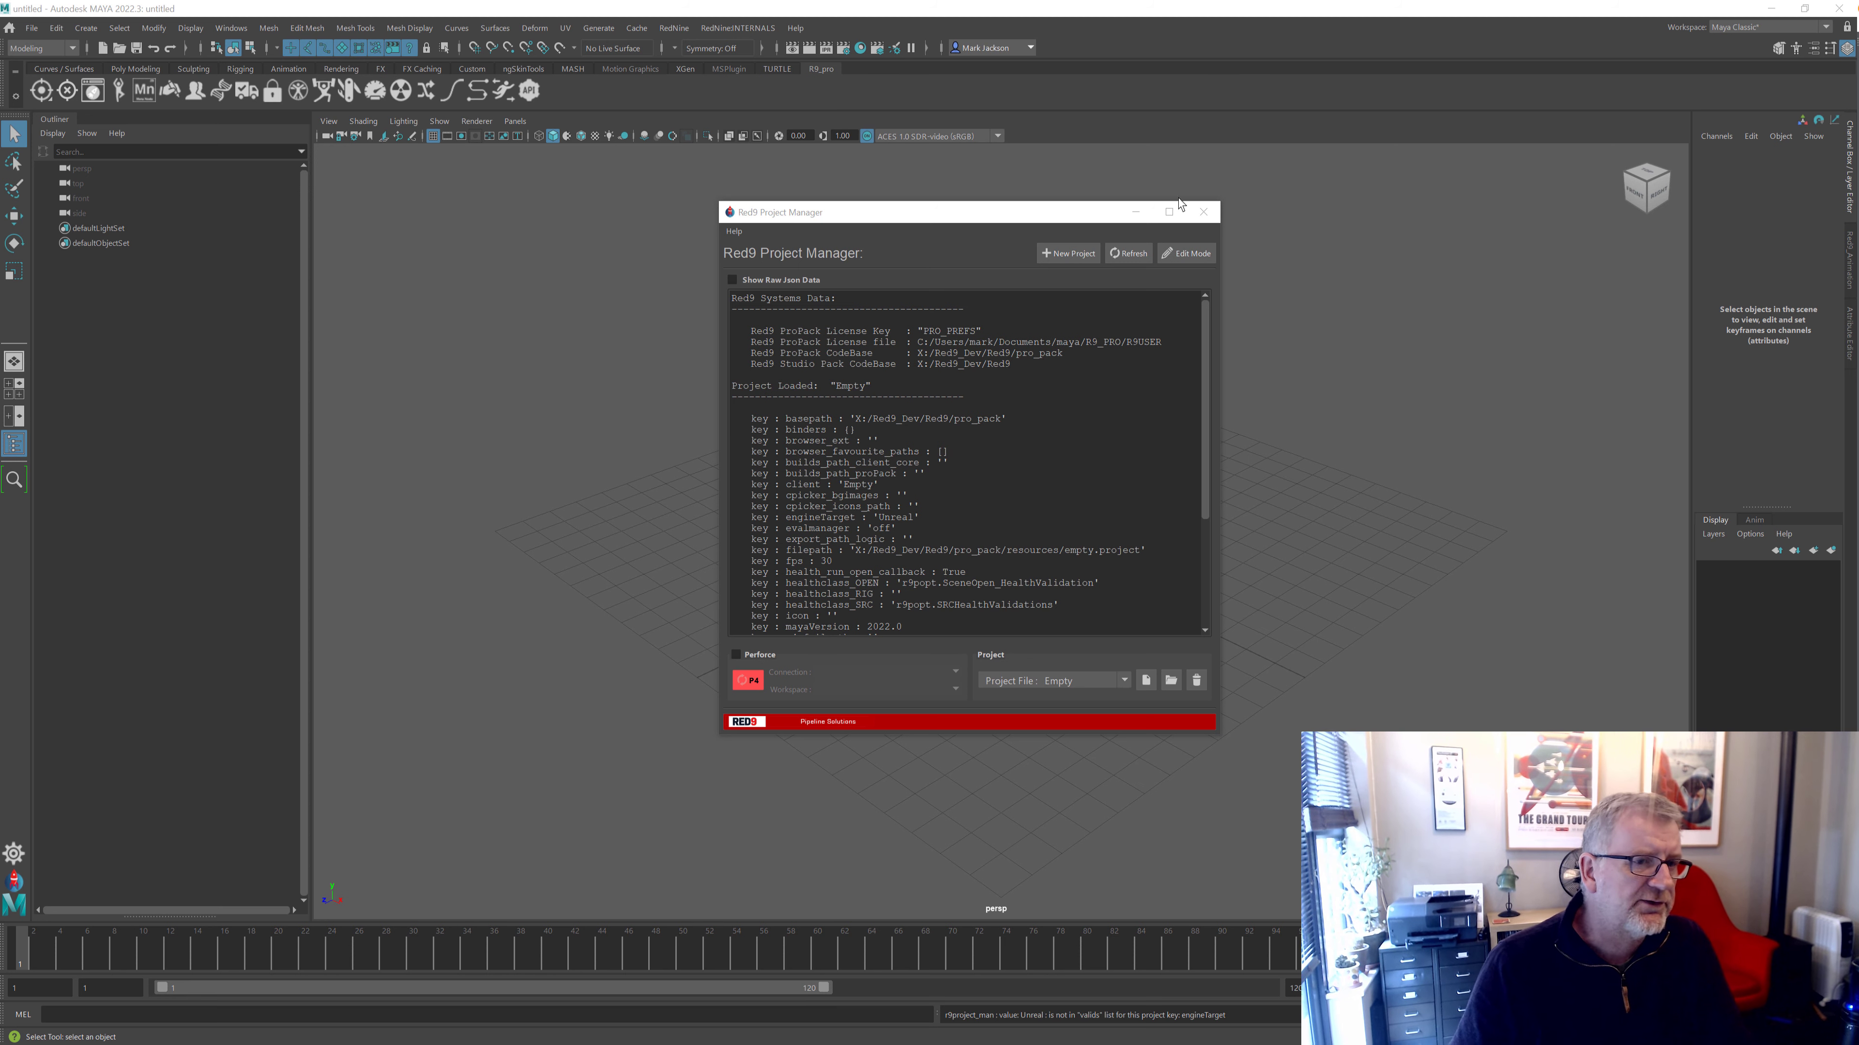
Reopen the Red9 Project Manager and enlarge its window to show more of the project data
left_click(1203, 214)
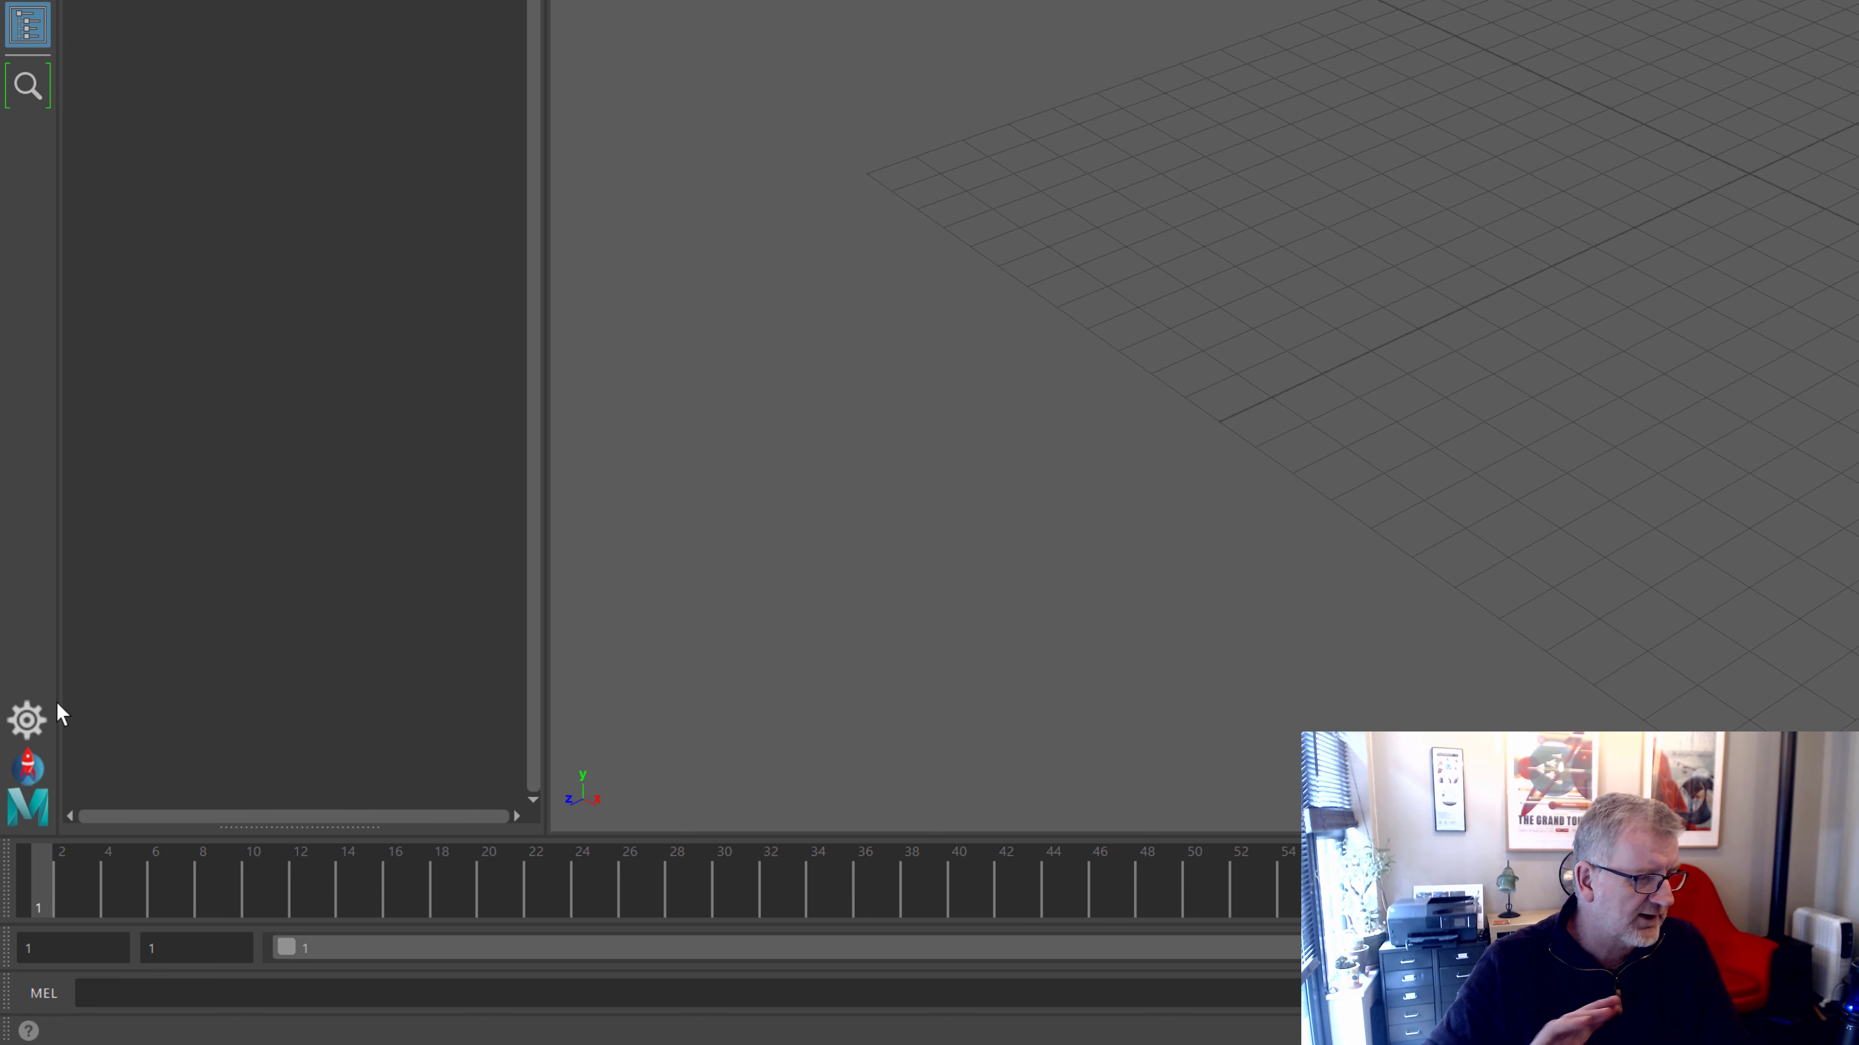
left_click(66, 731)
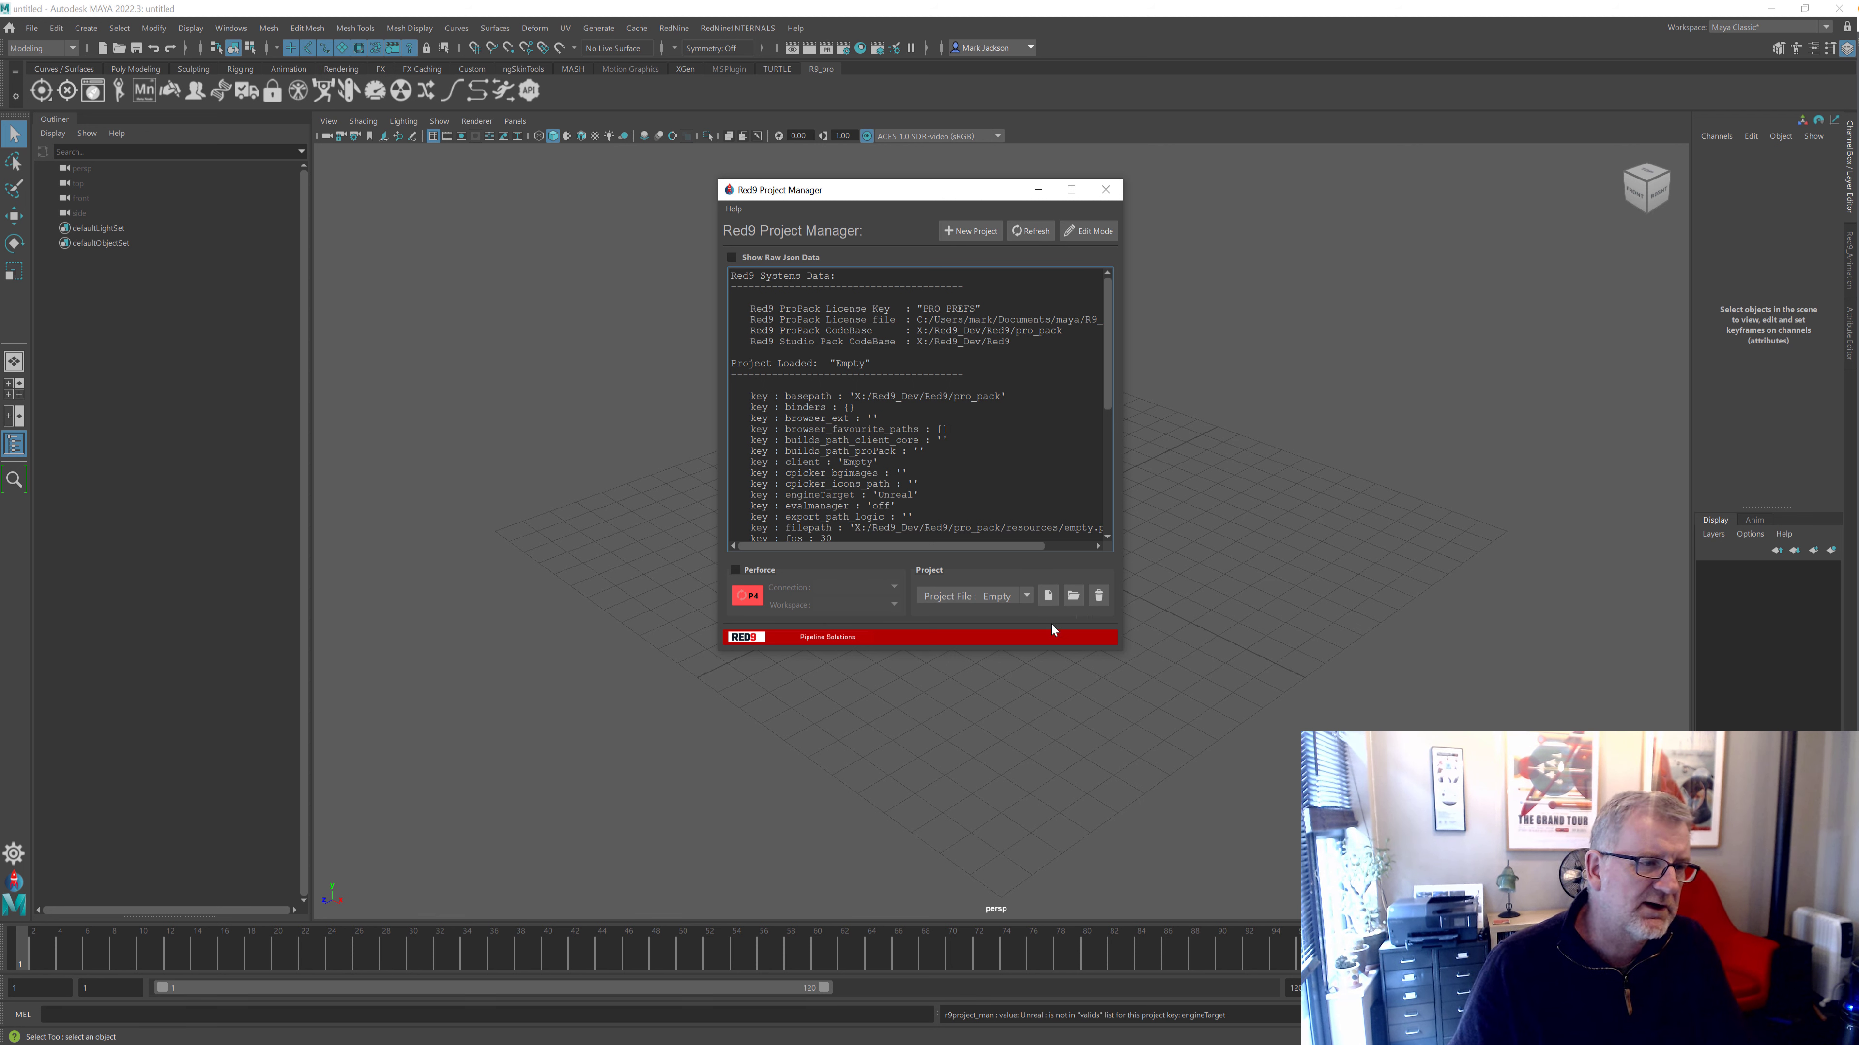
left_click_drag(1121, 647, 1227, 860)
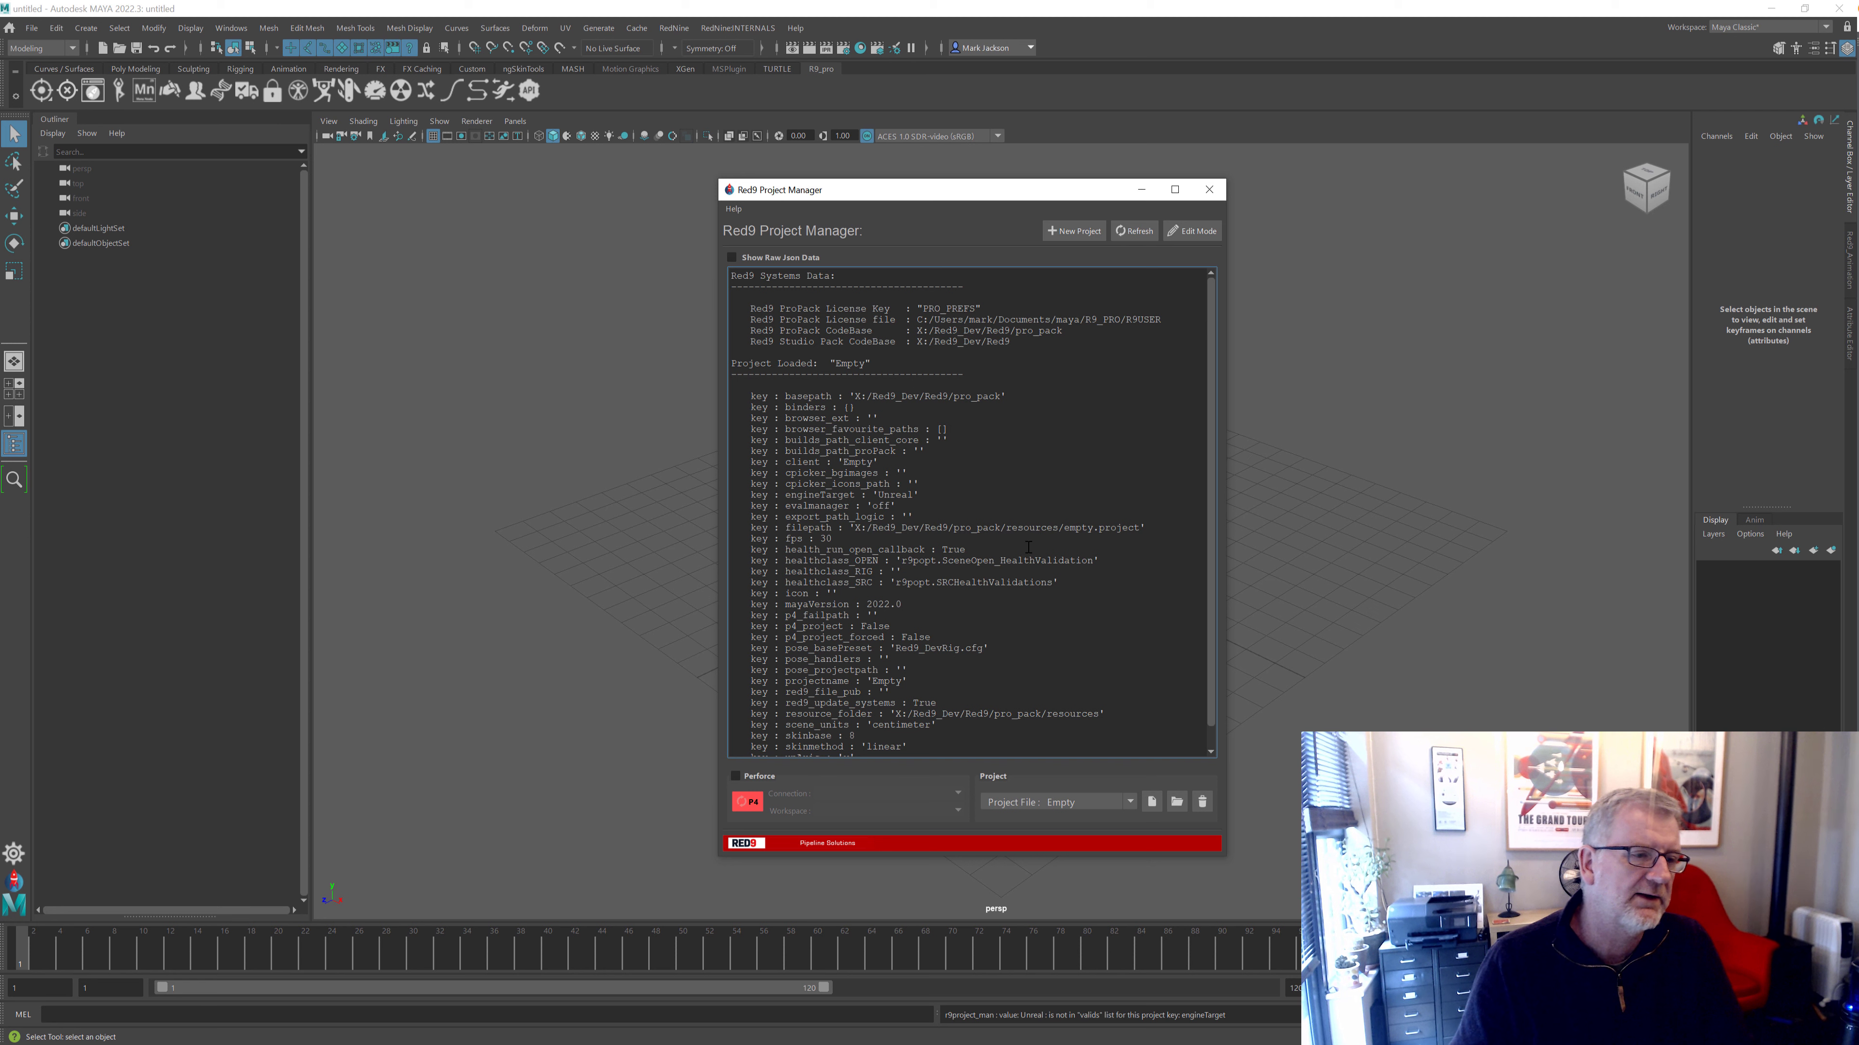
left_click_drag(1231, 858, 1249, 797)
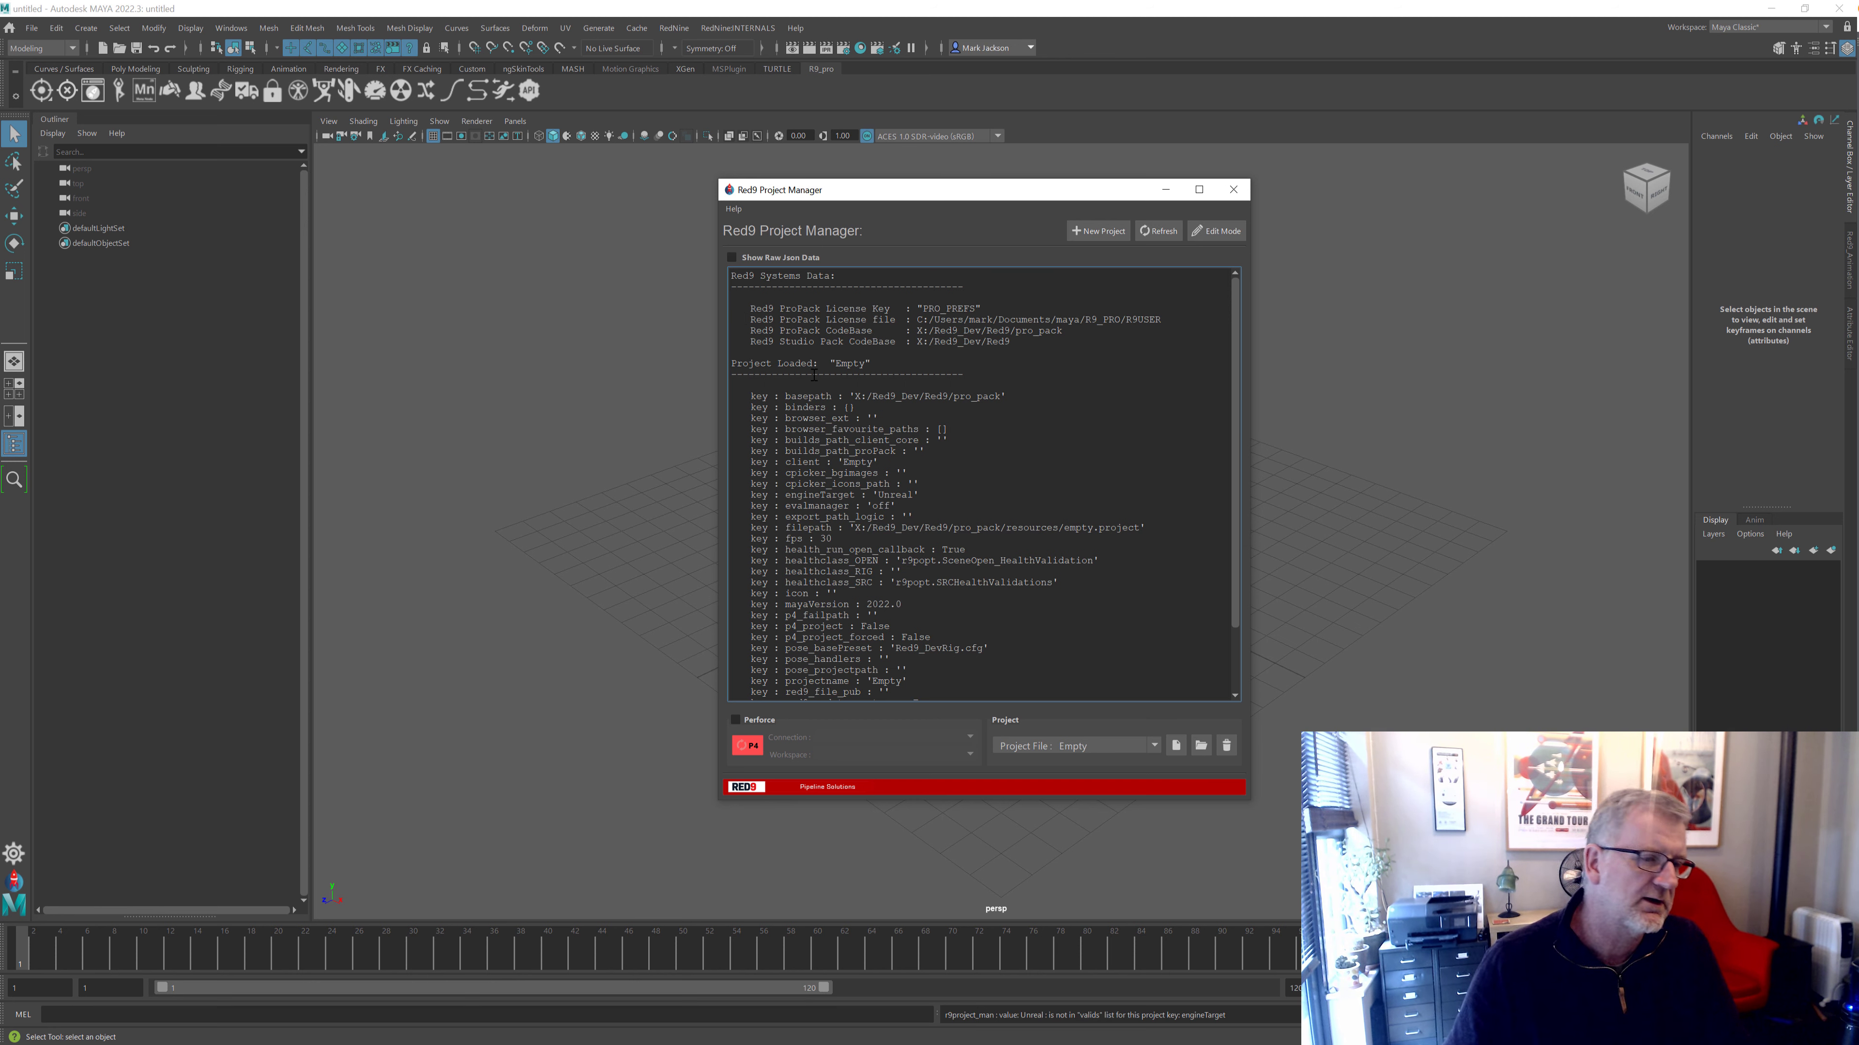
left_click(733, 208)
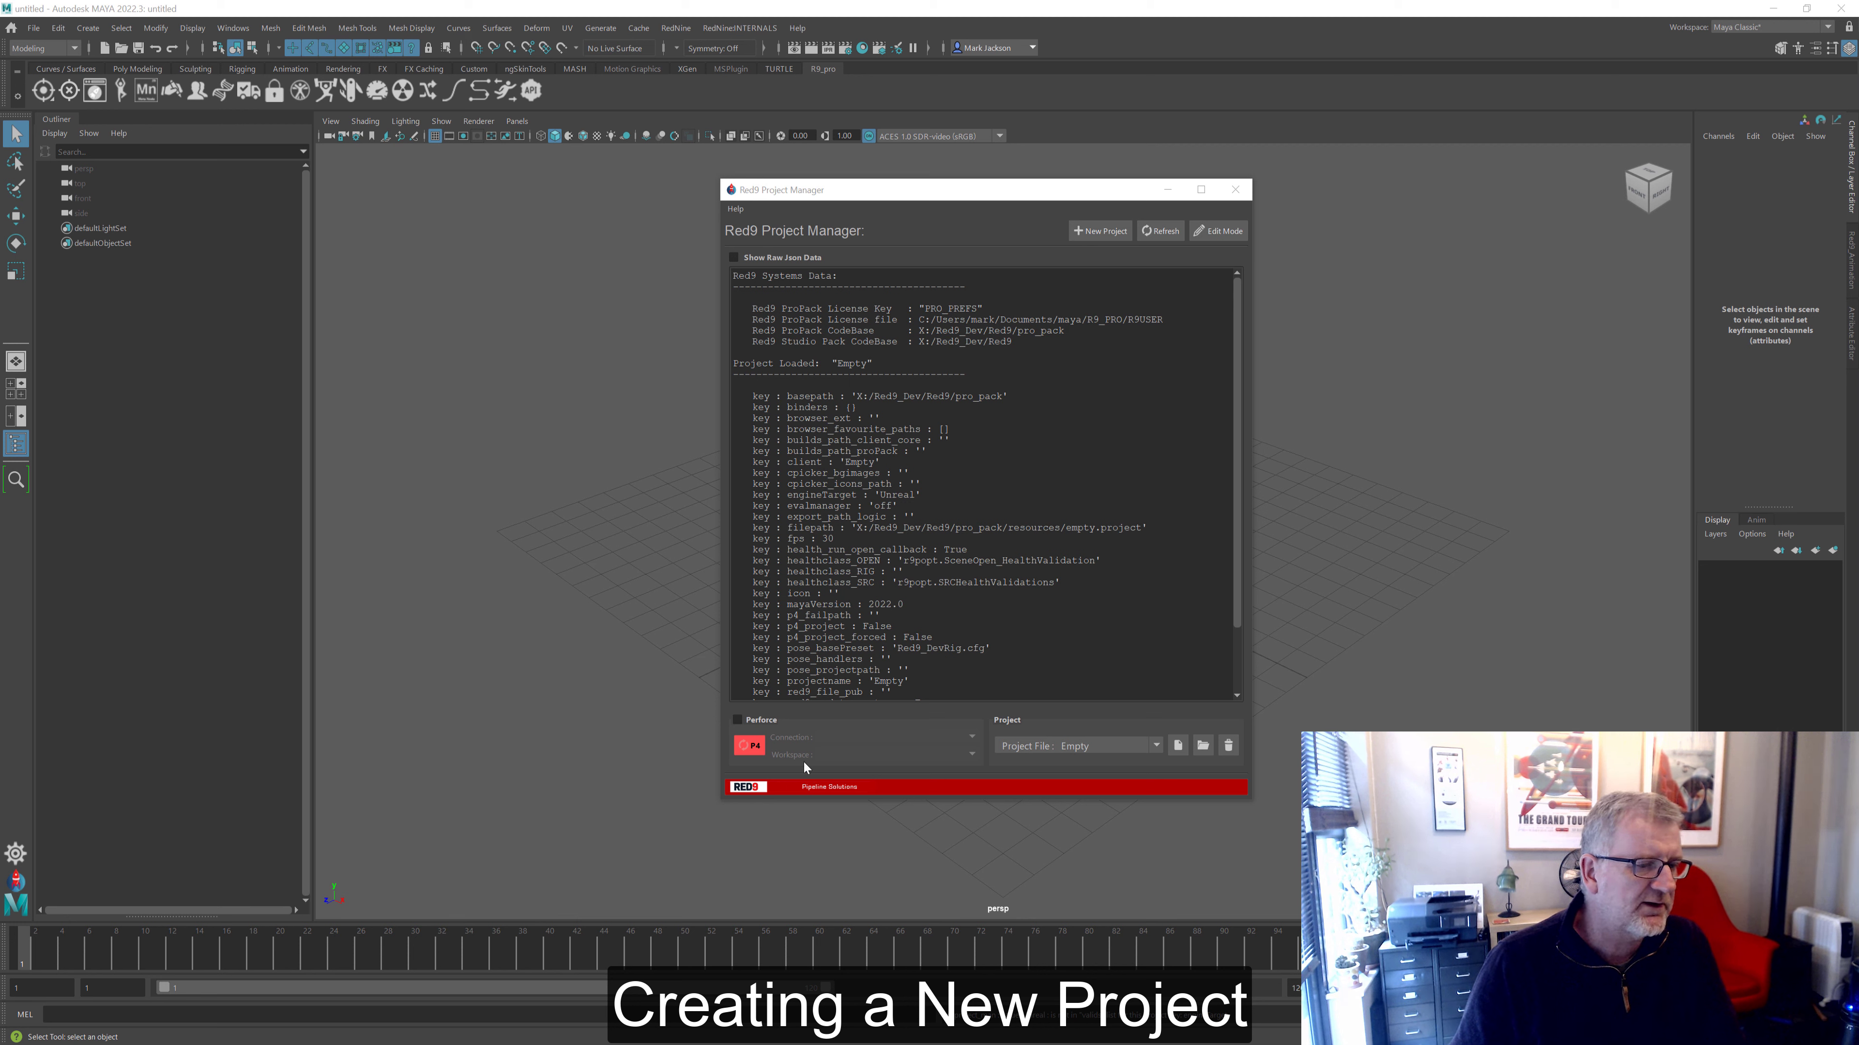
left_click(726, 210)
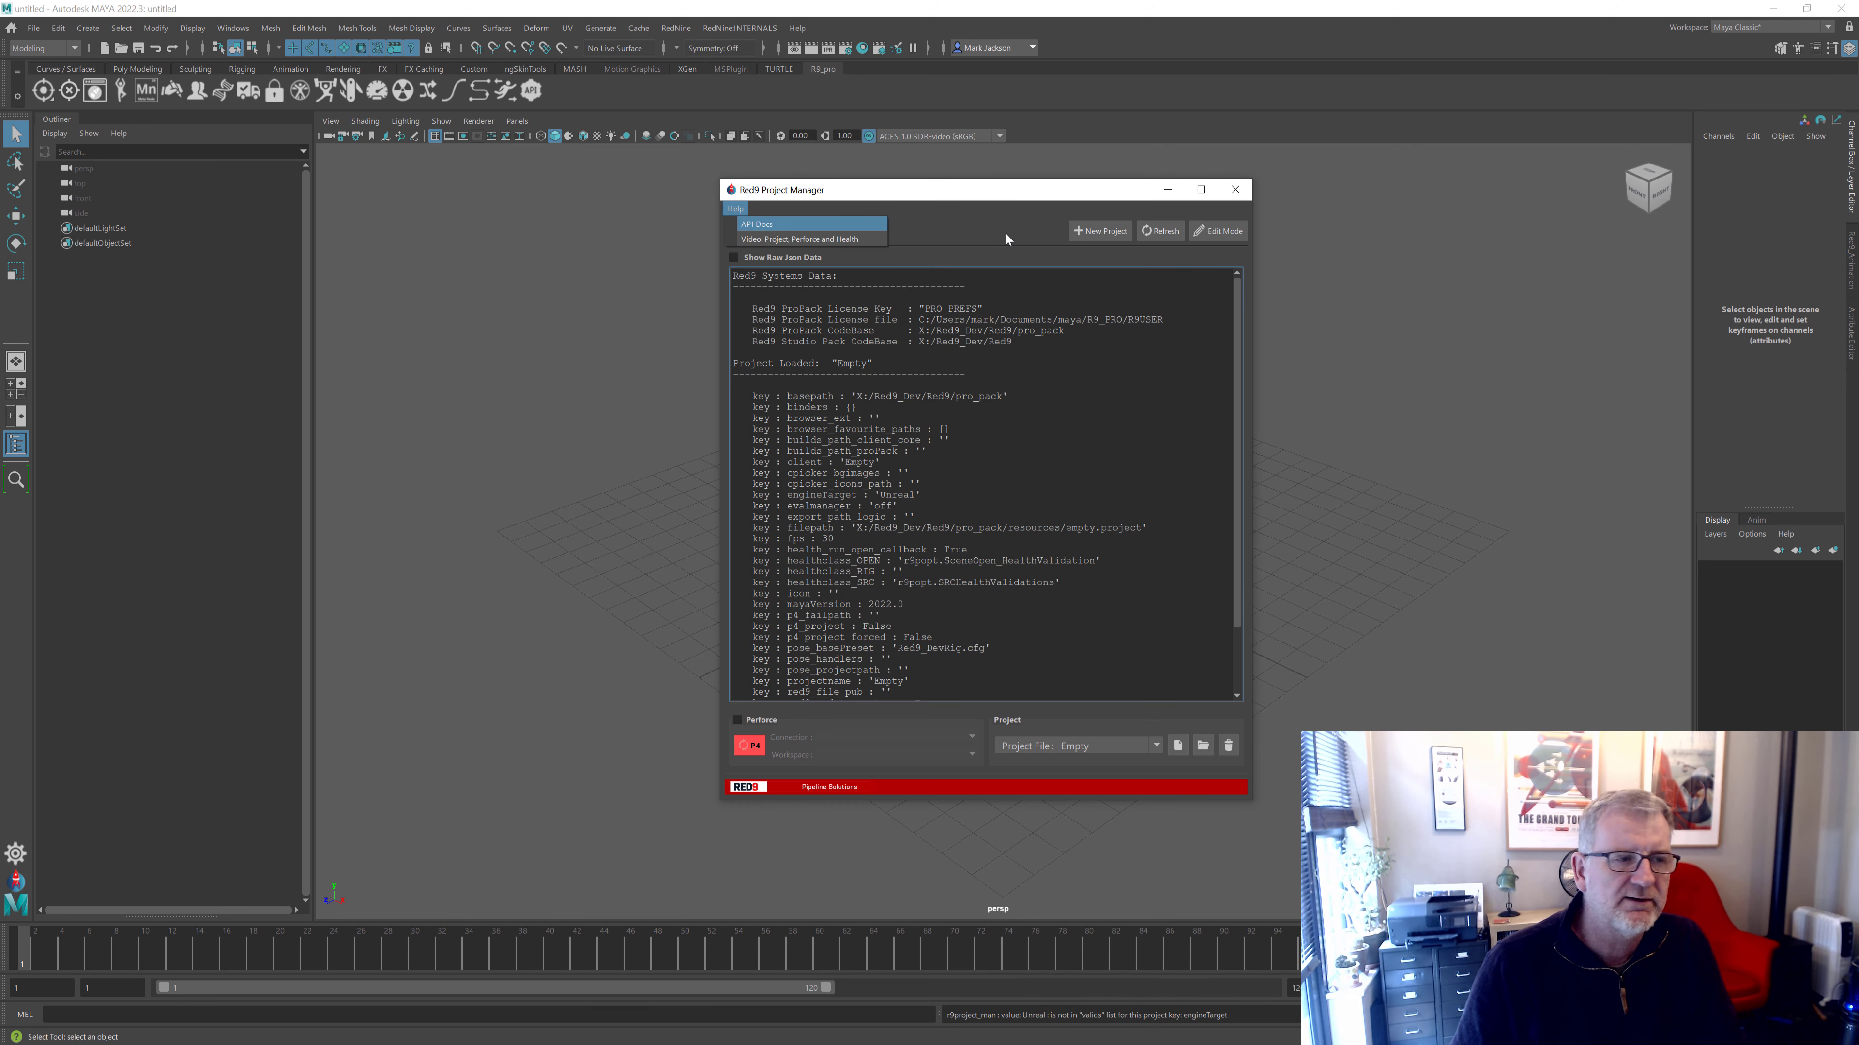
left_click(1108, 193)
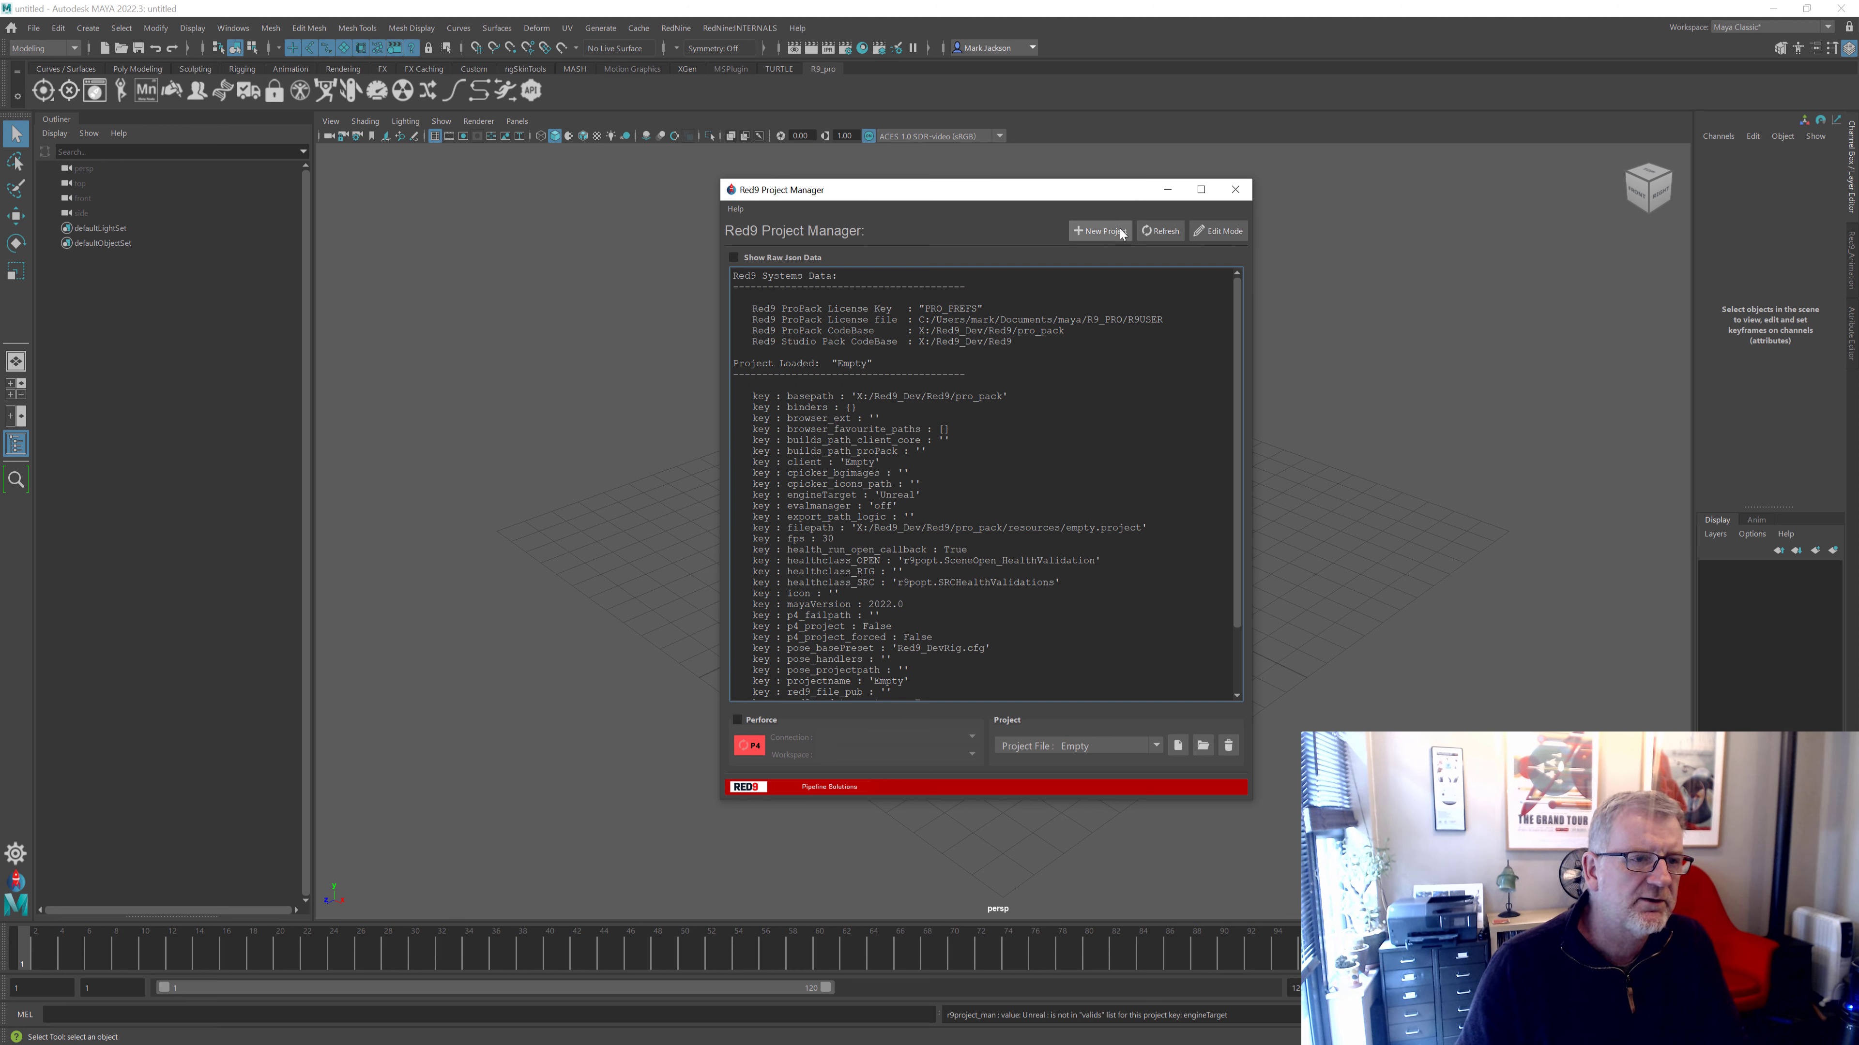
Create a new Red9 project named MyProject
left_click(1107, 232)
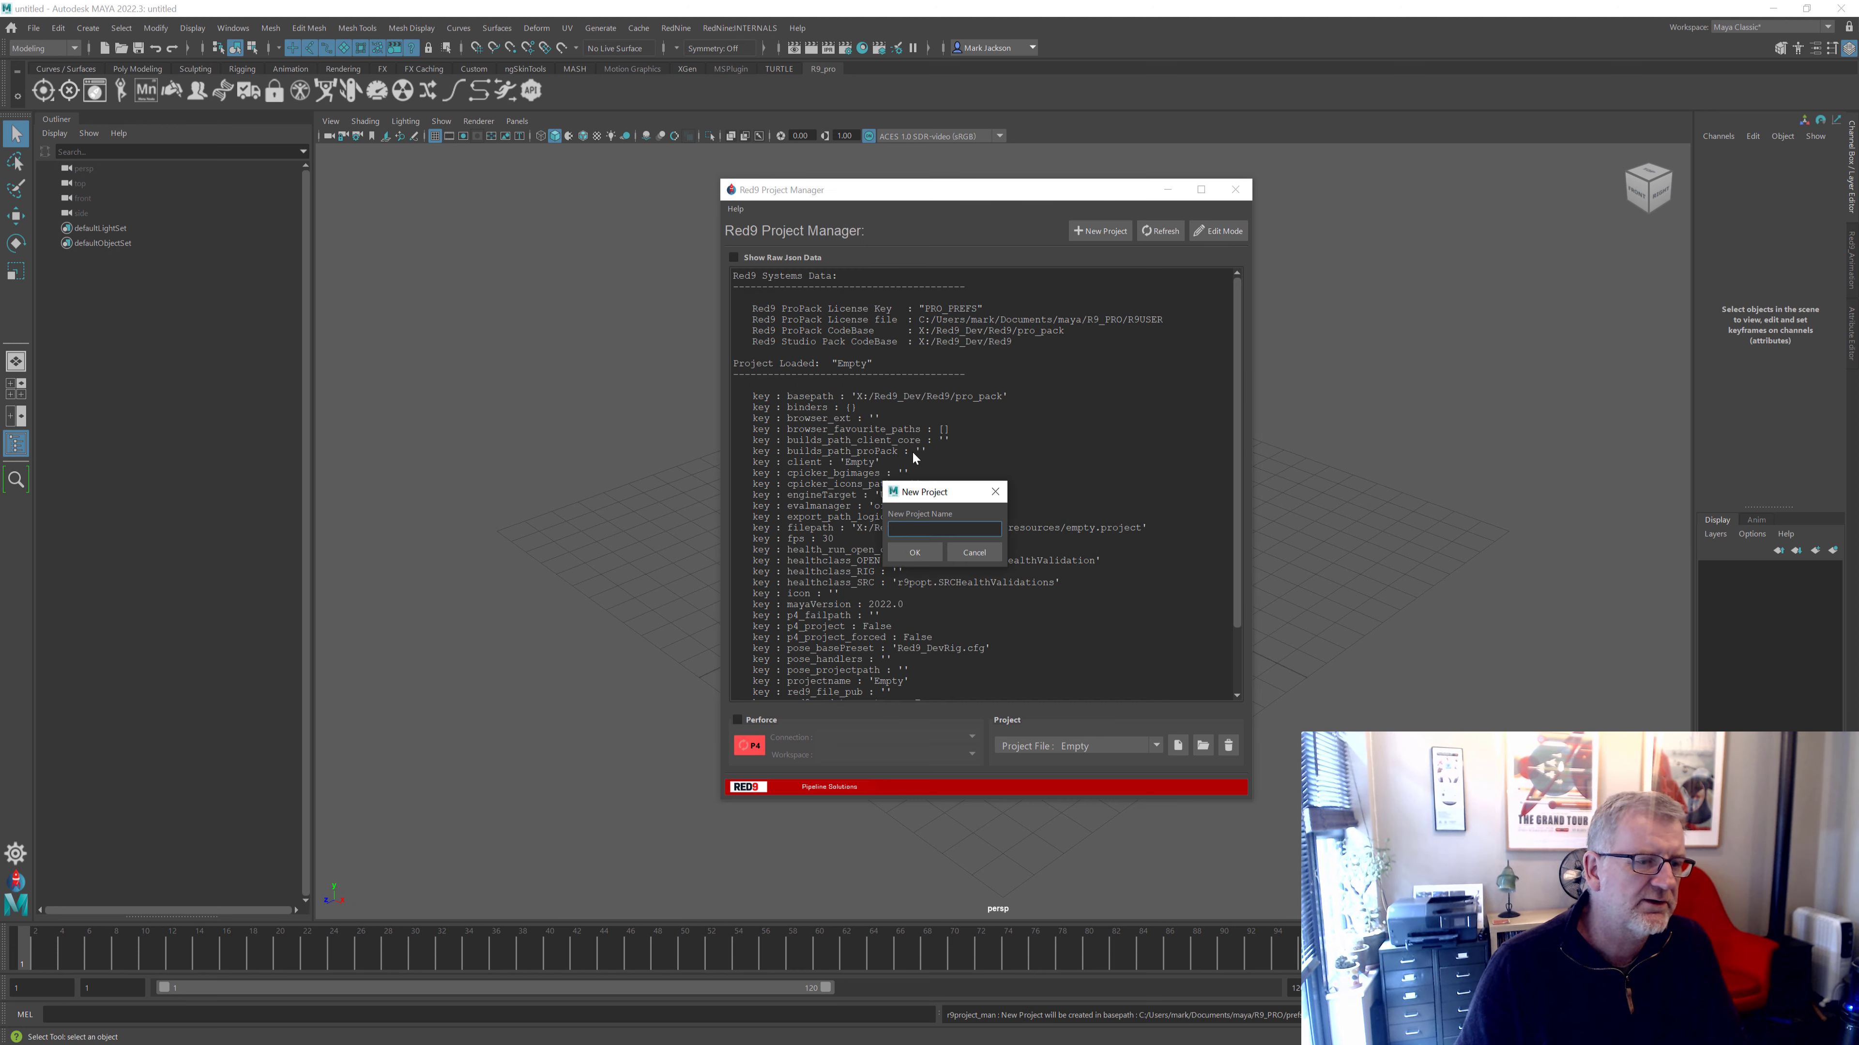
type("M")
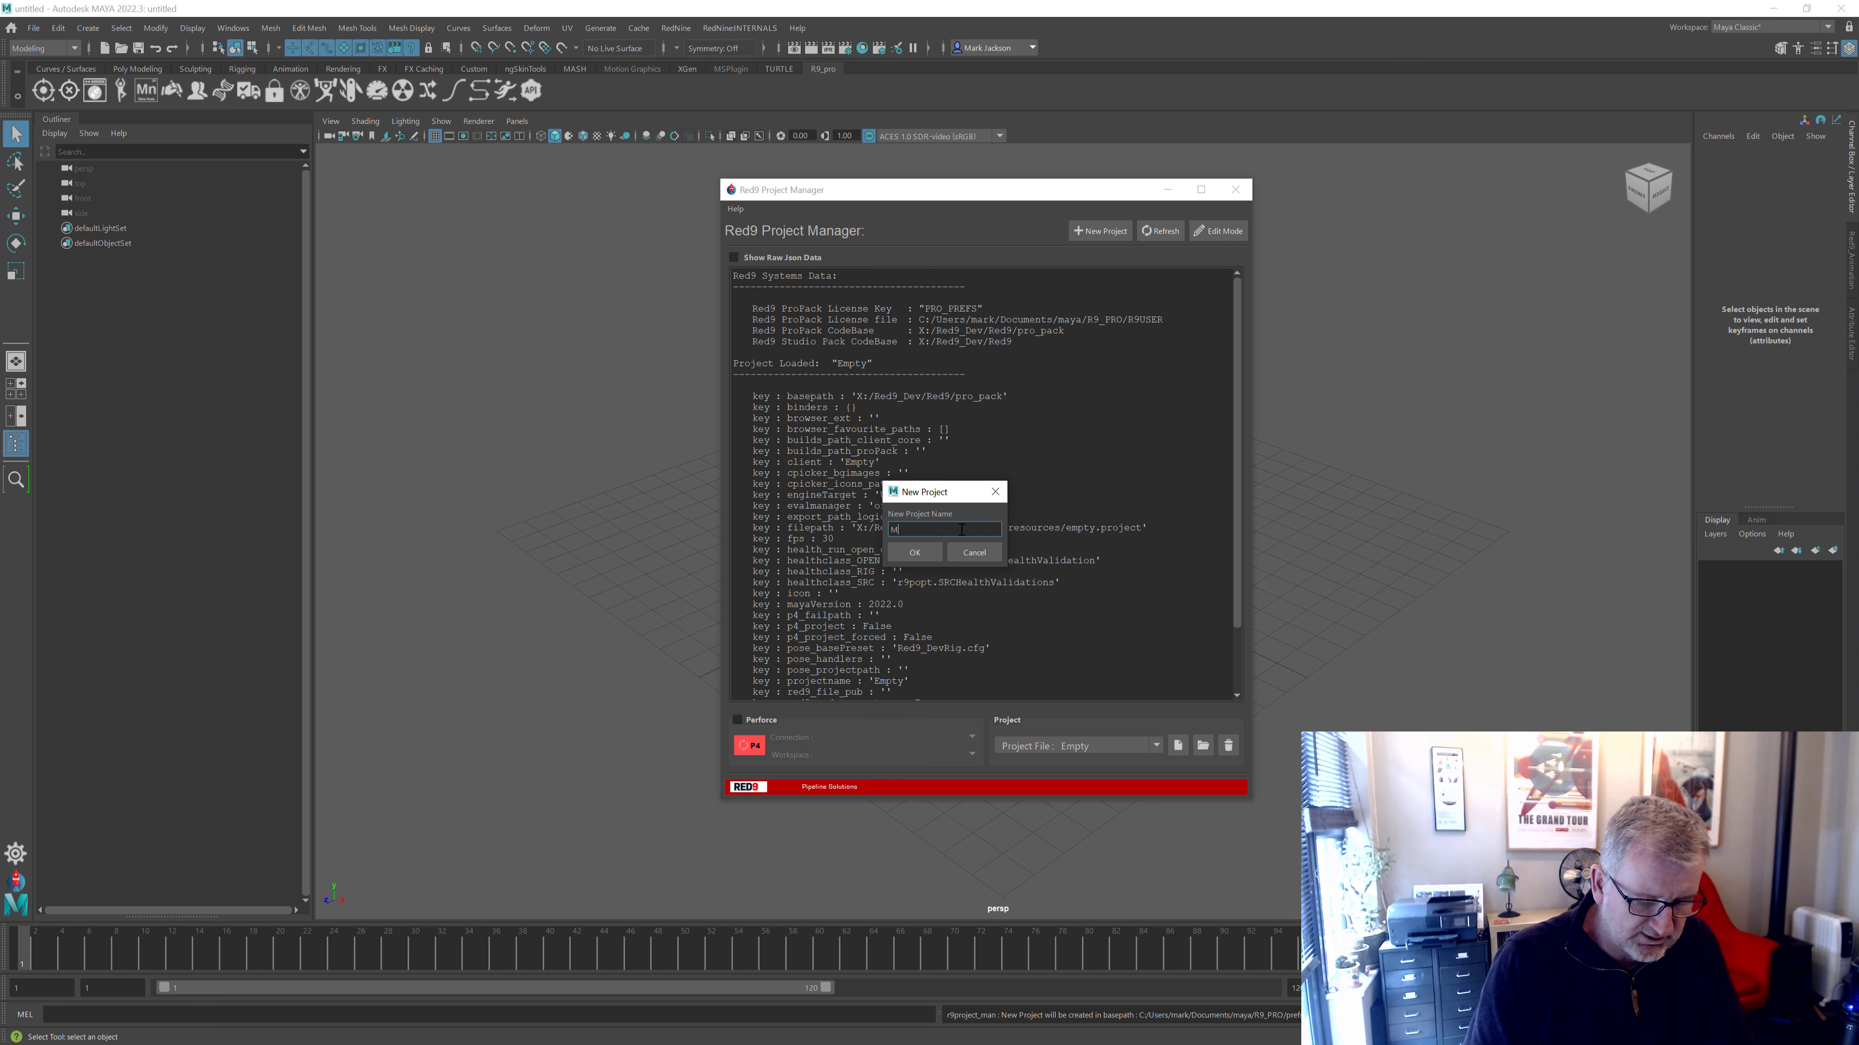
type("yProje")
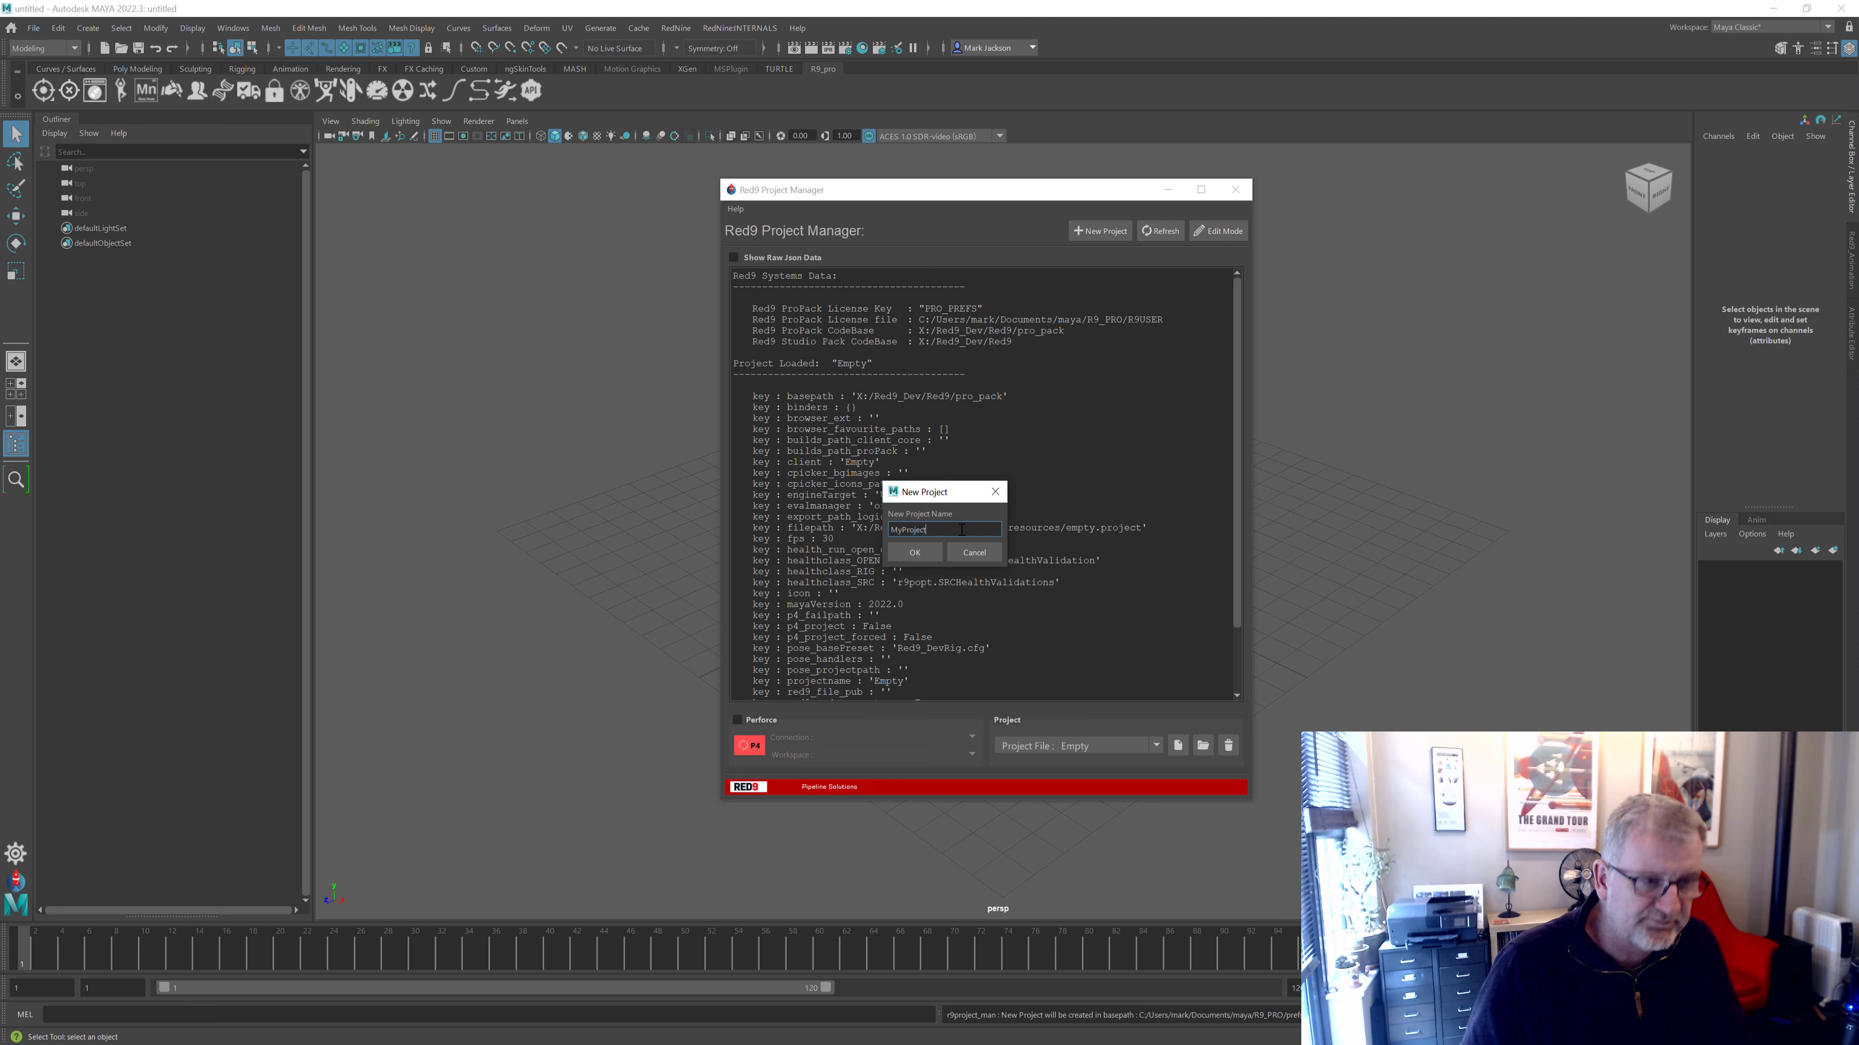
type("ct")
left_click(908, 554)
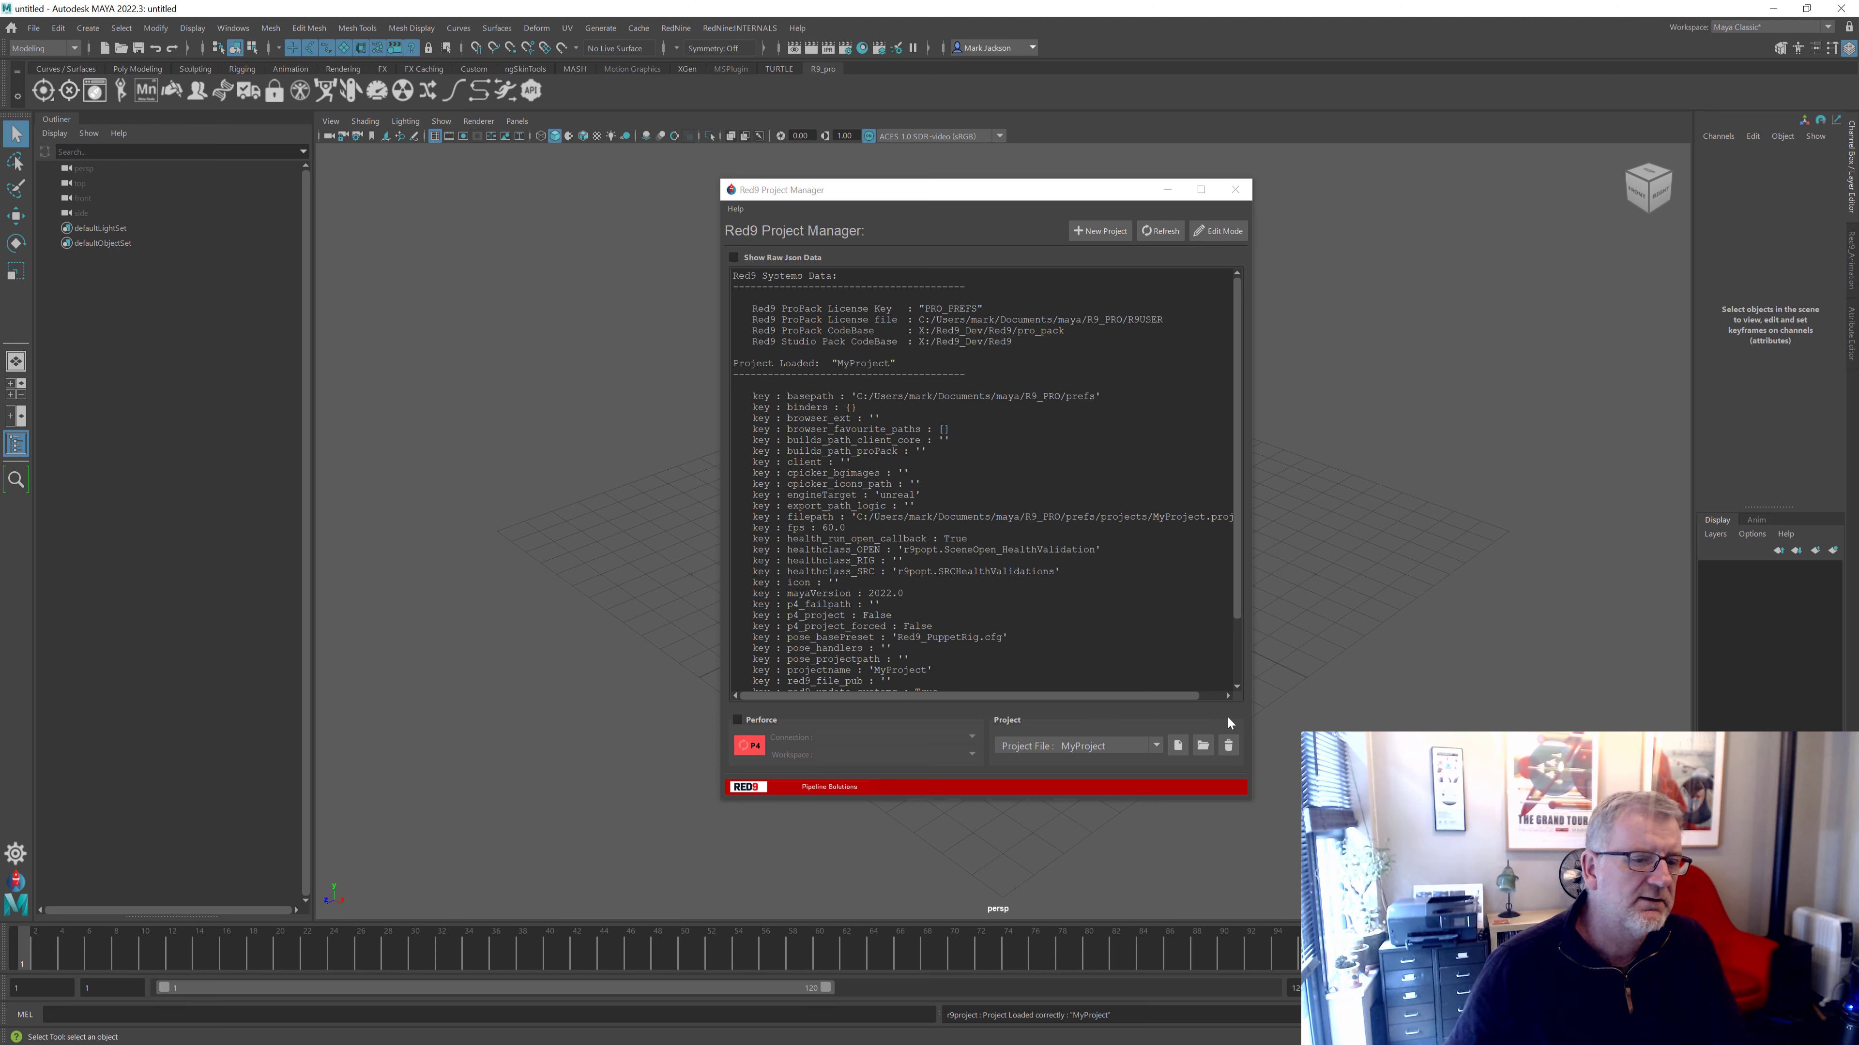
Compare MyProject's raw JSON data with its full key list, leaving the raw JSON display off
left_click(754, 258)
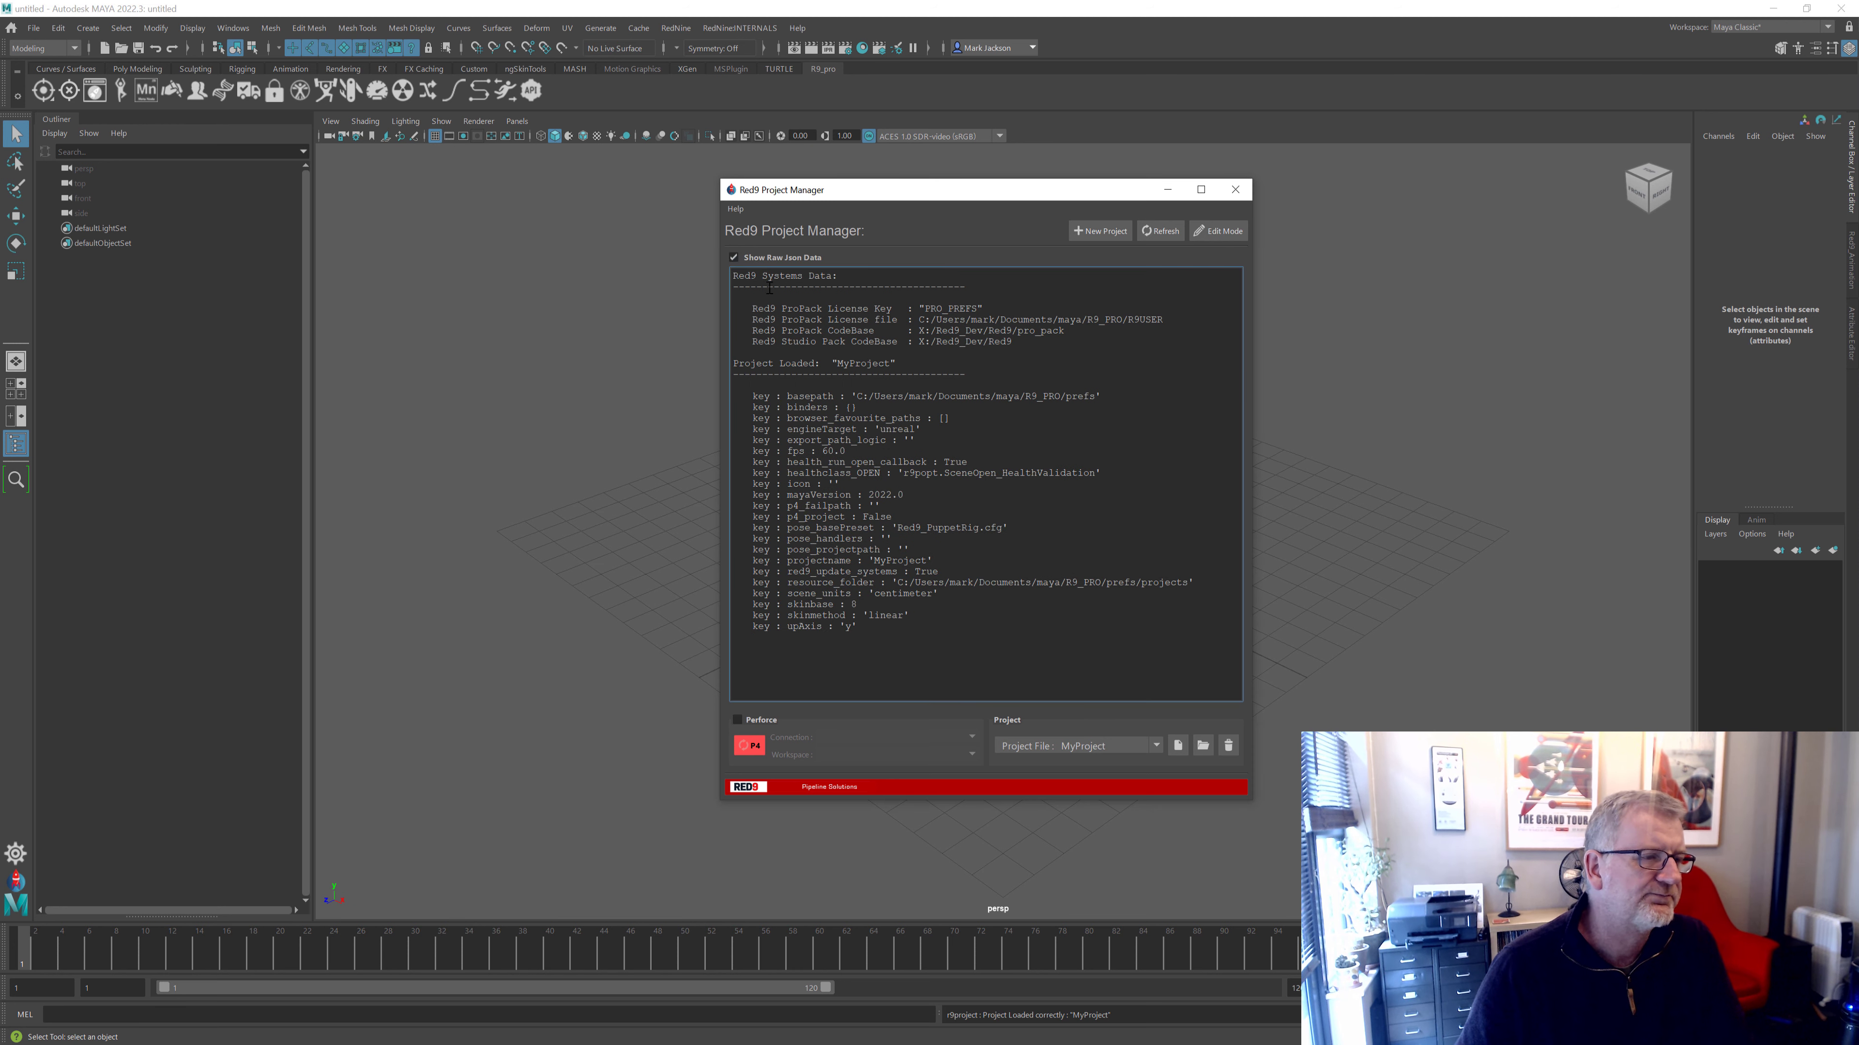
left_click(762, 259)
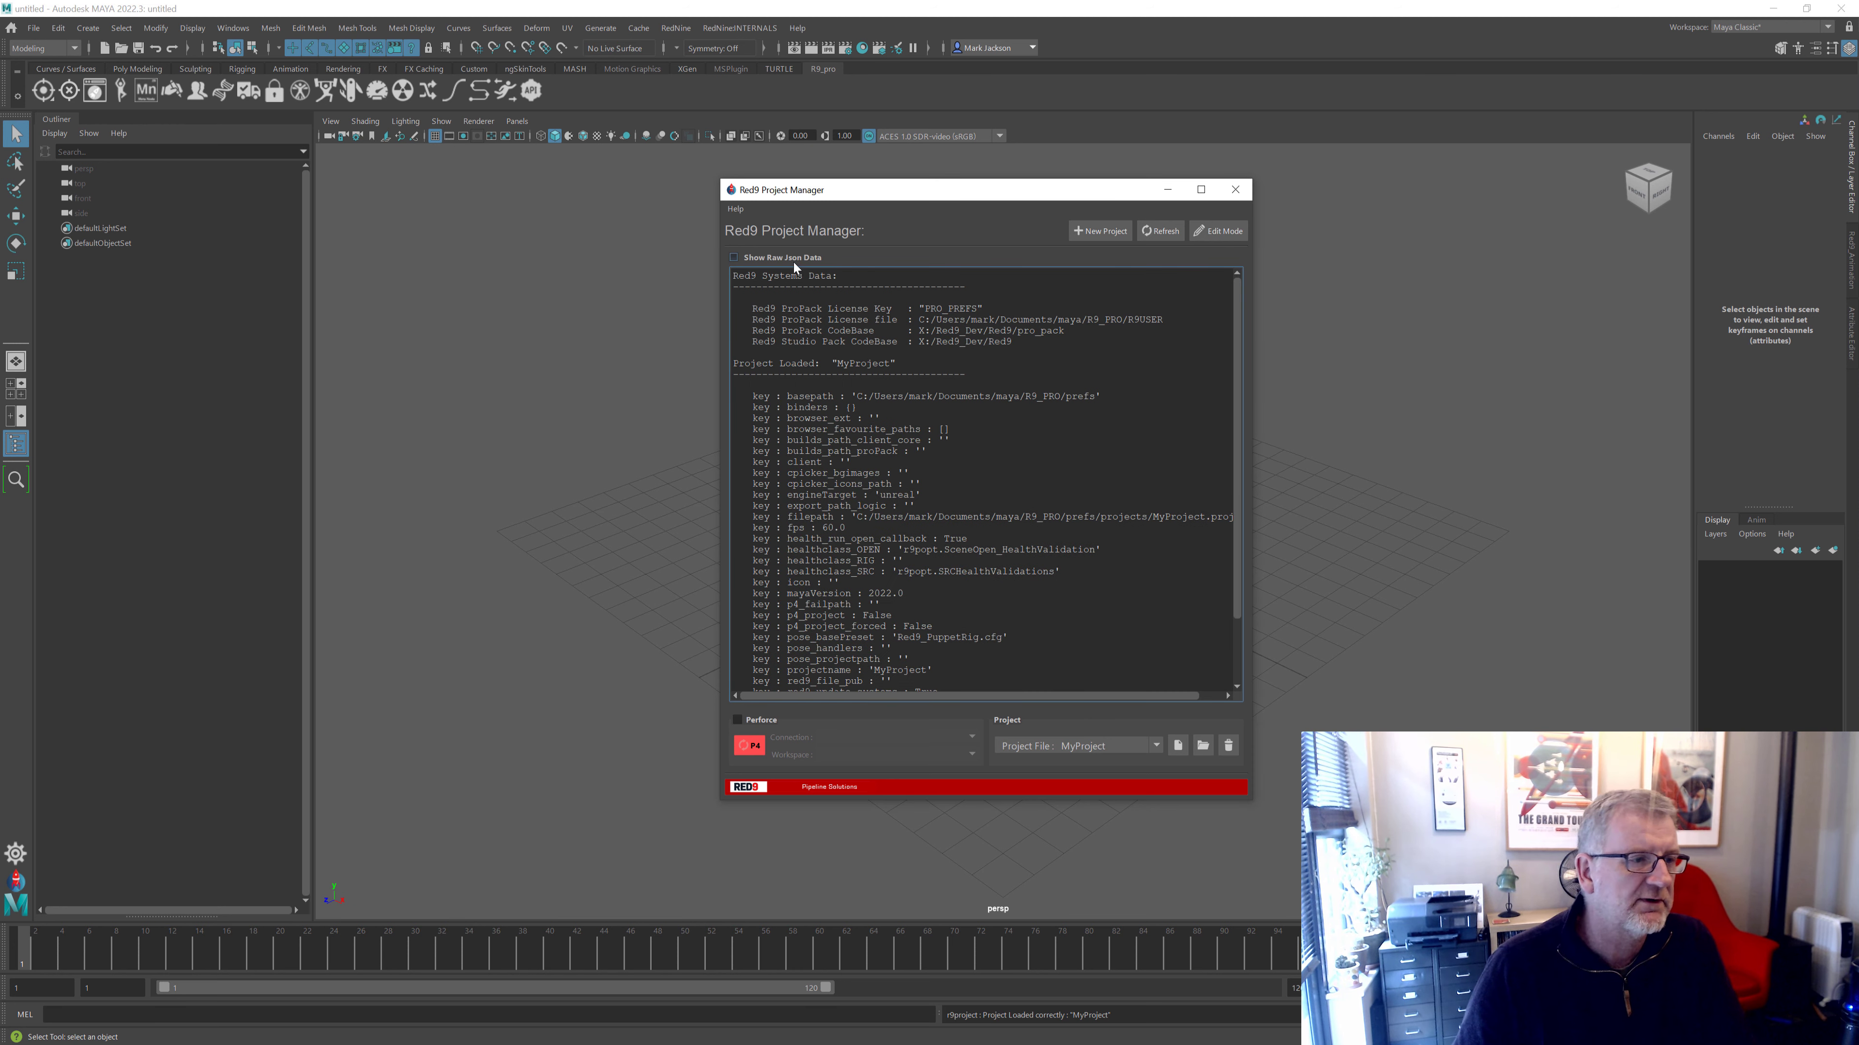
left_click(741, 260)
left_click(813, 258)
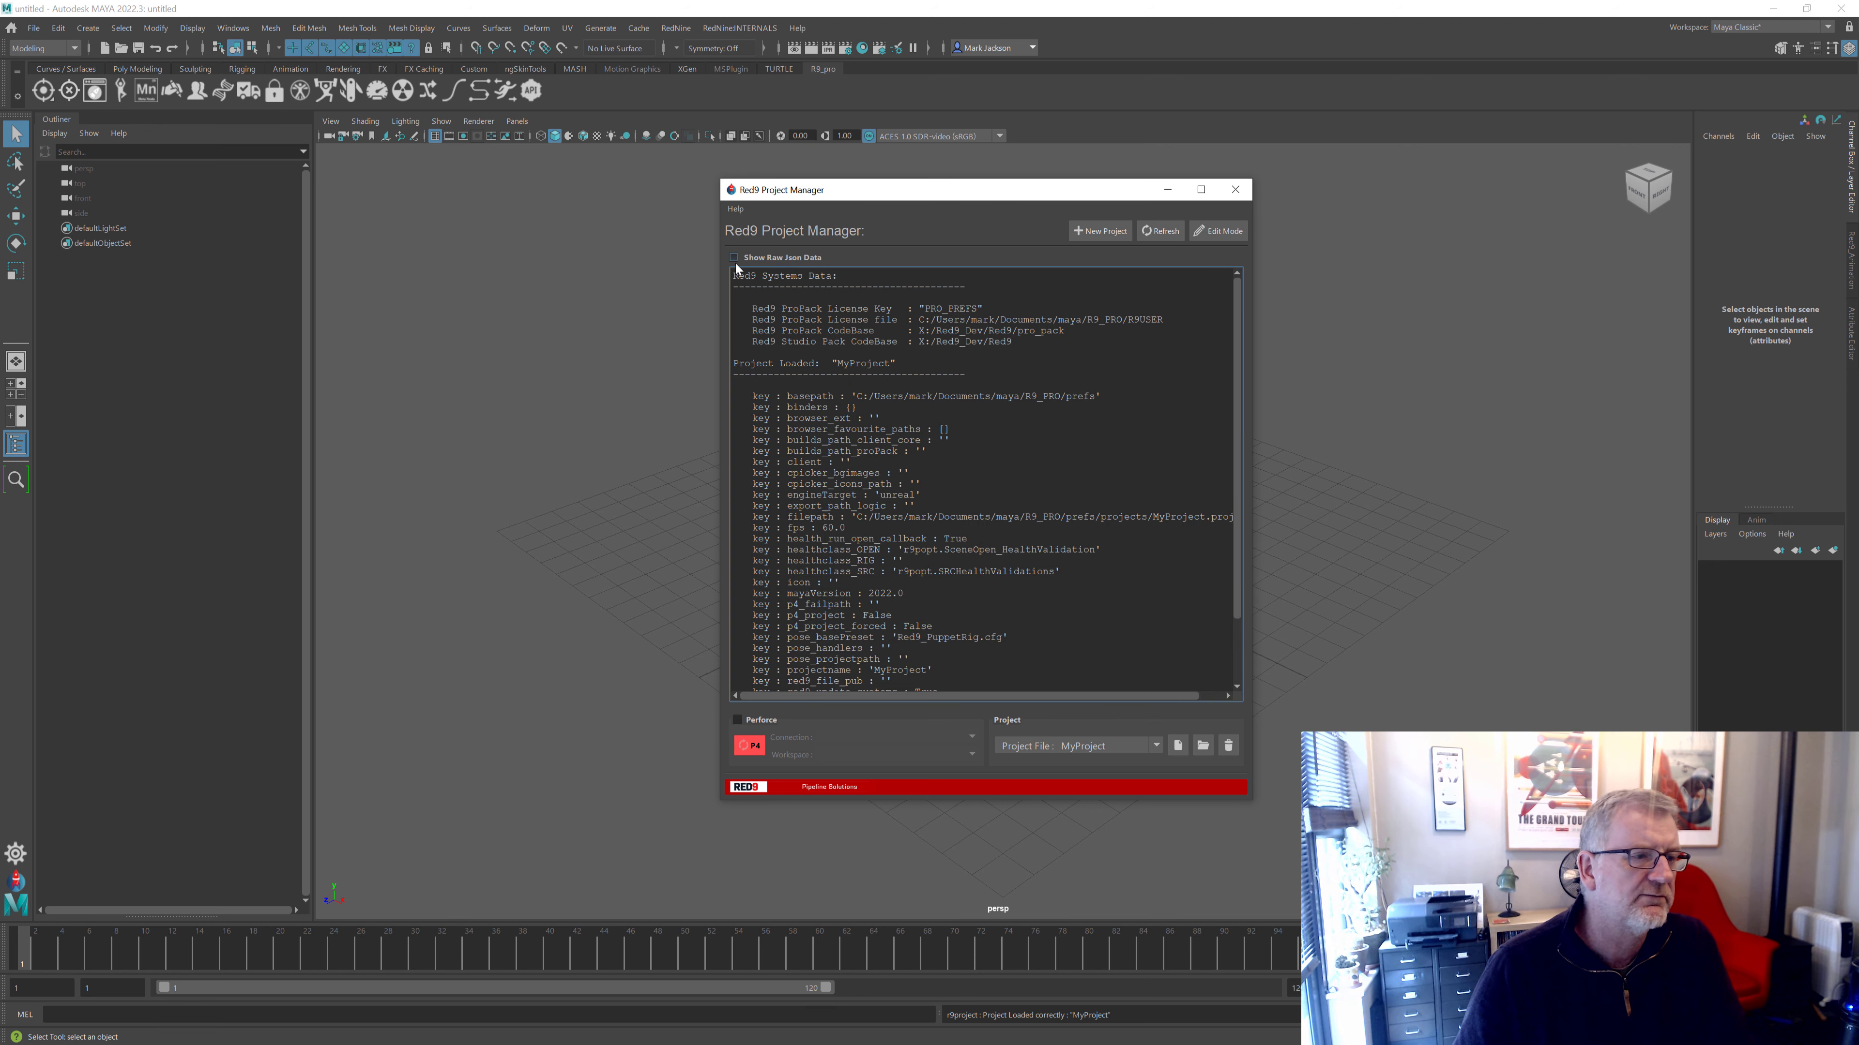
left_click(803, 258)
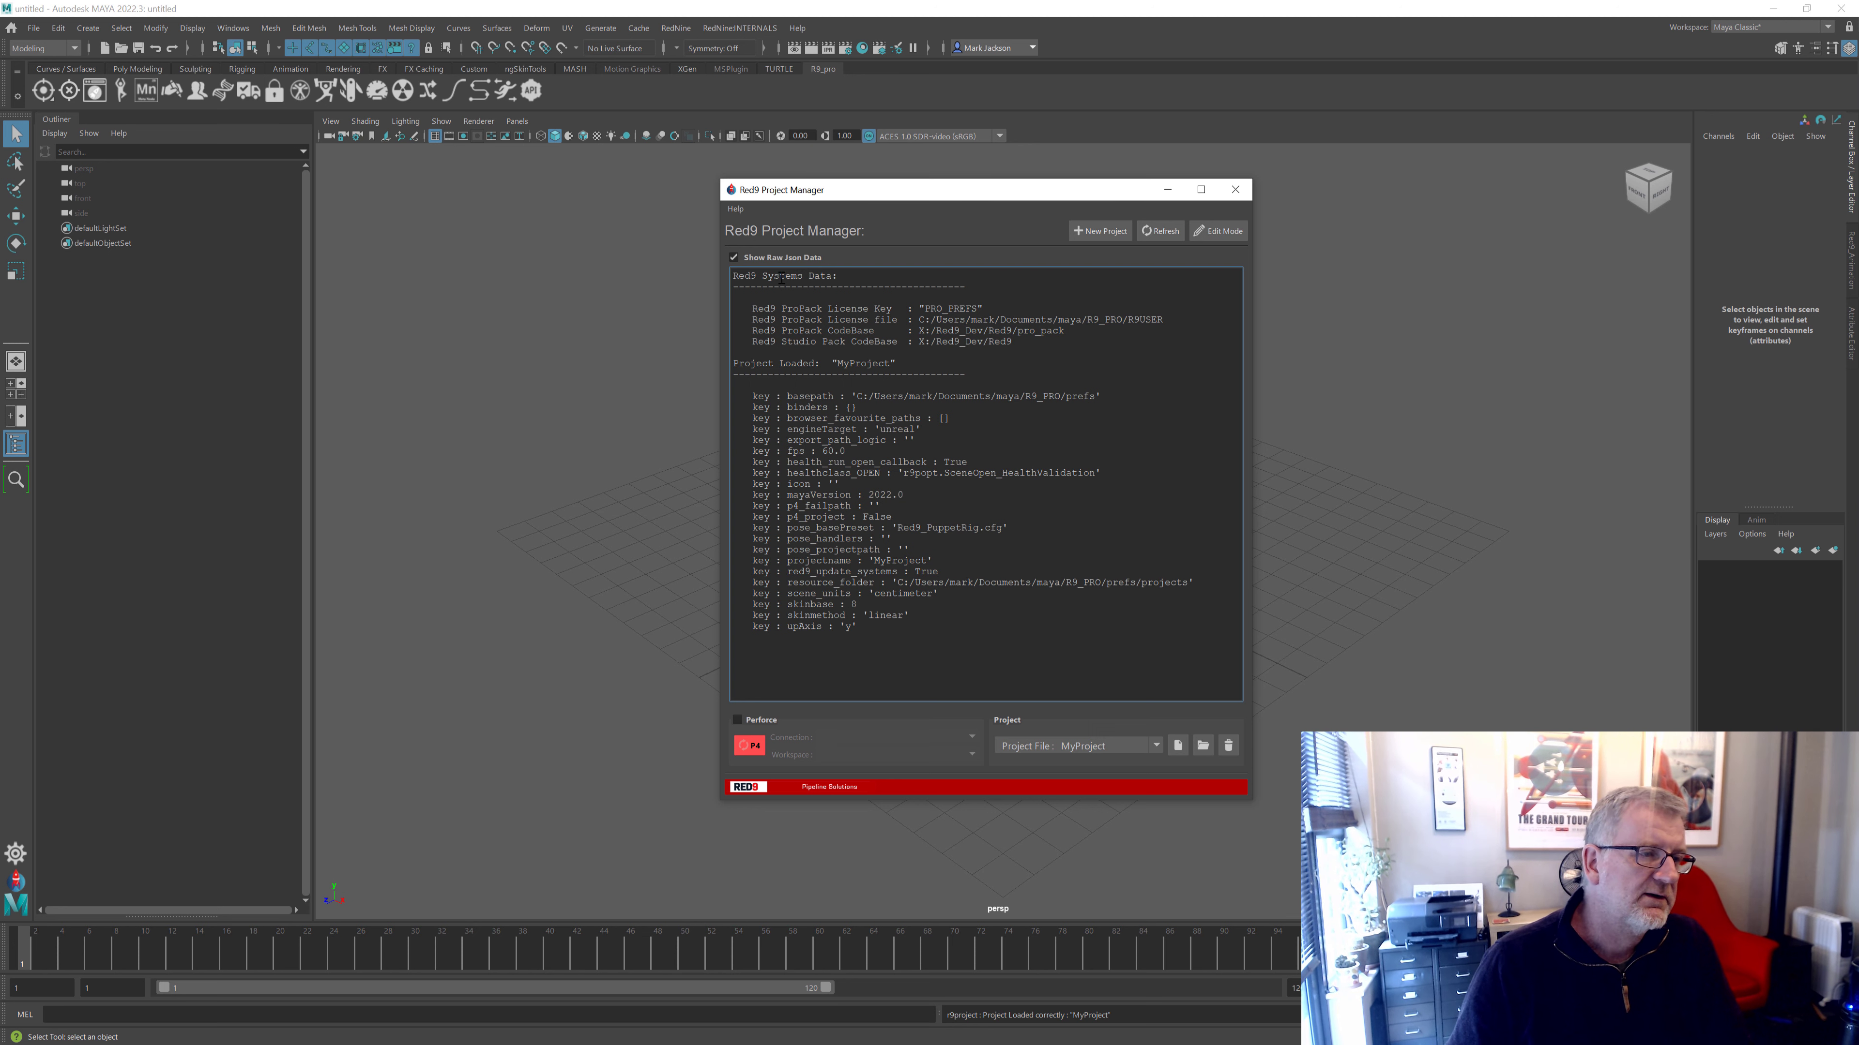
left_click(769, 257)
scroll(1040, 507, "down", 2)
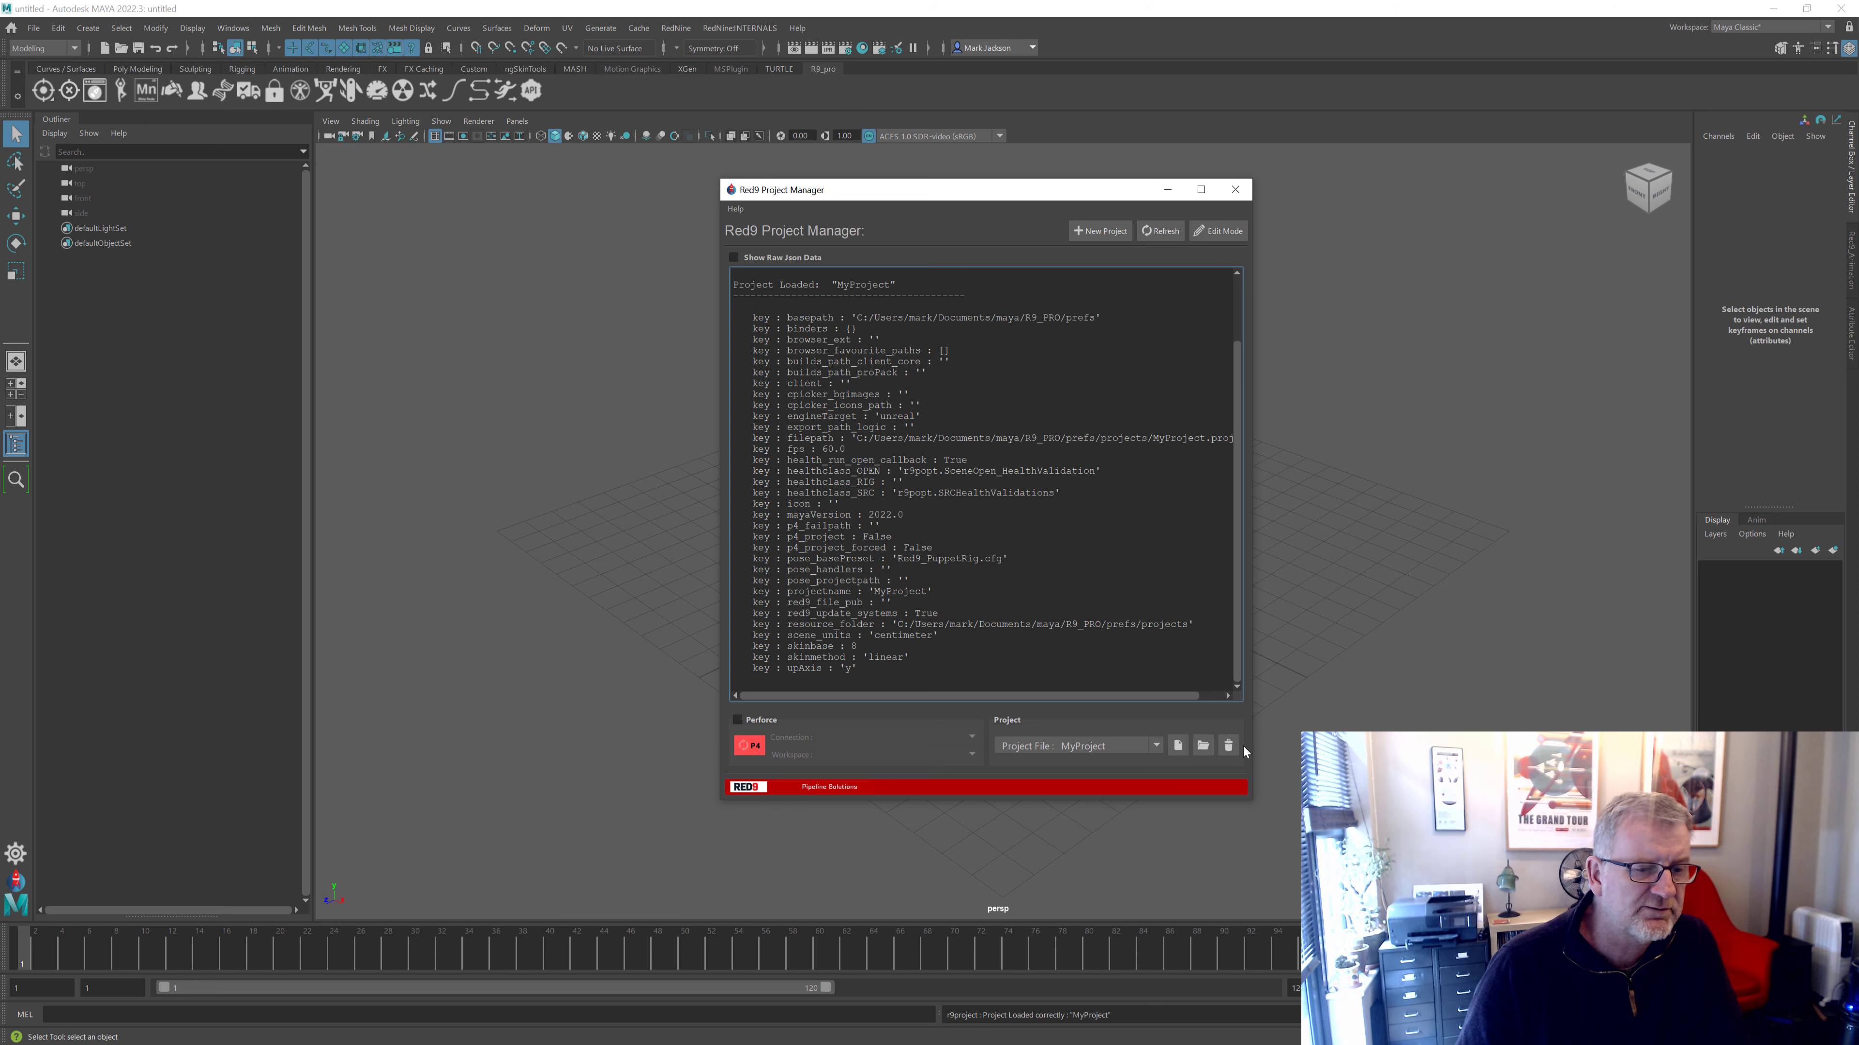
Open the MyProject project file in the text editor and select its entire contents
left_click(1178, 745)
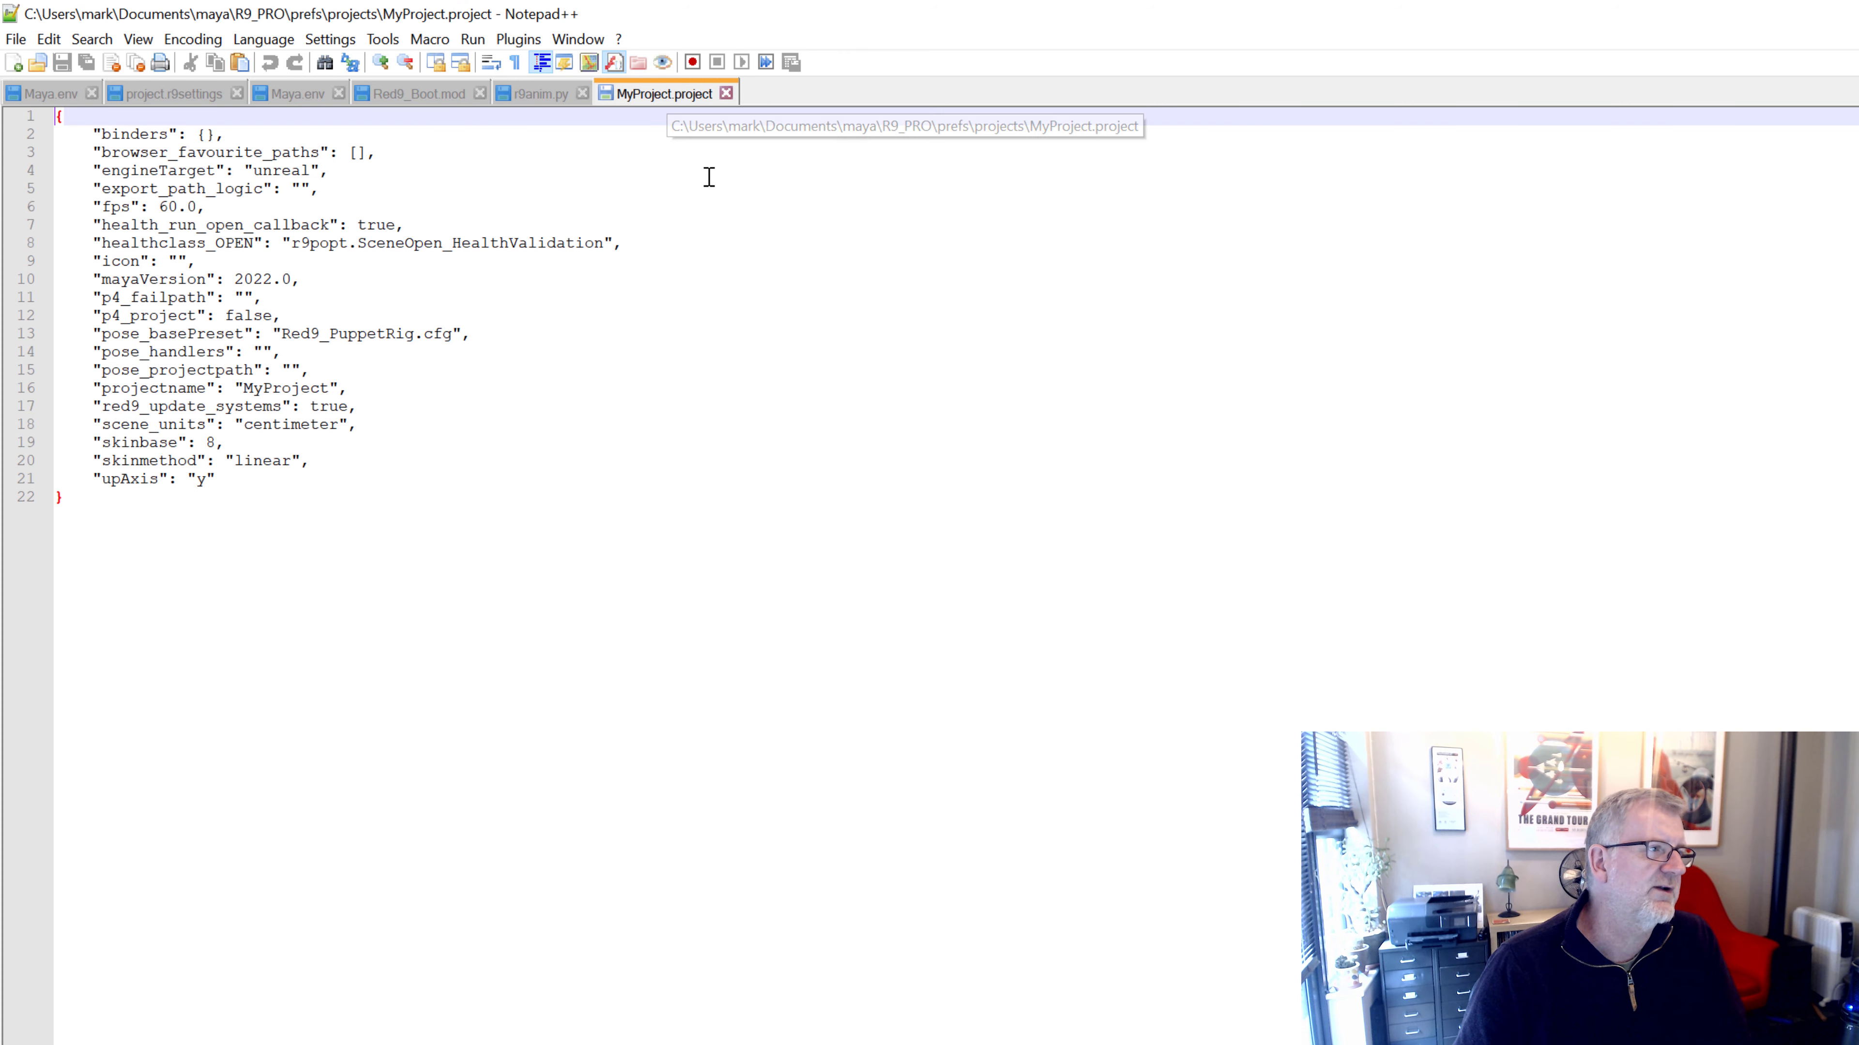
left_click(402, 489)
key("ctrl+a")
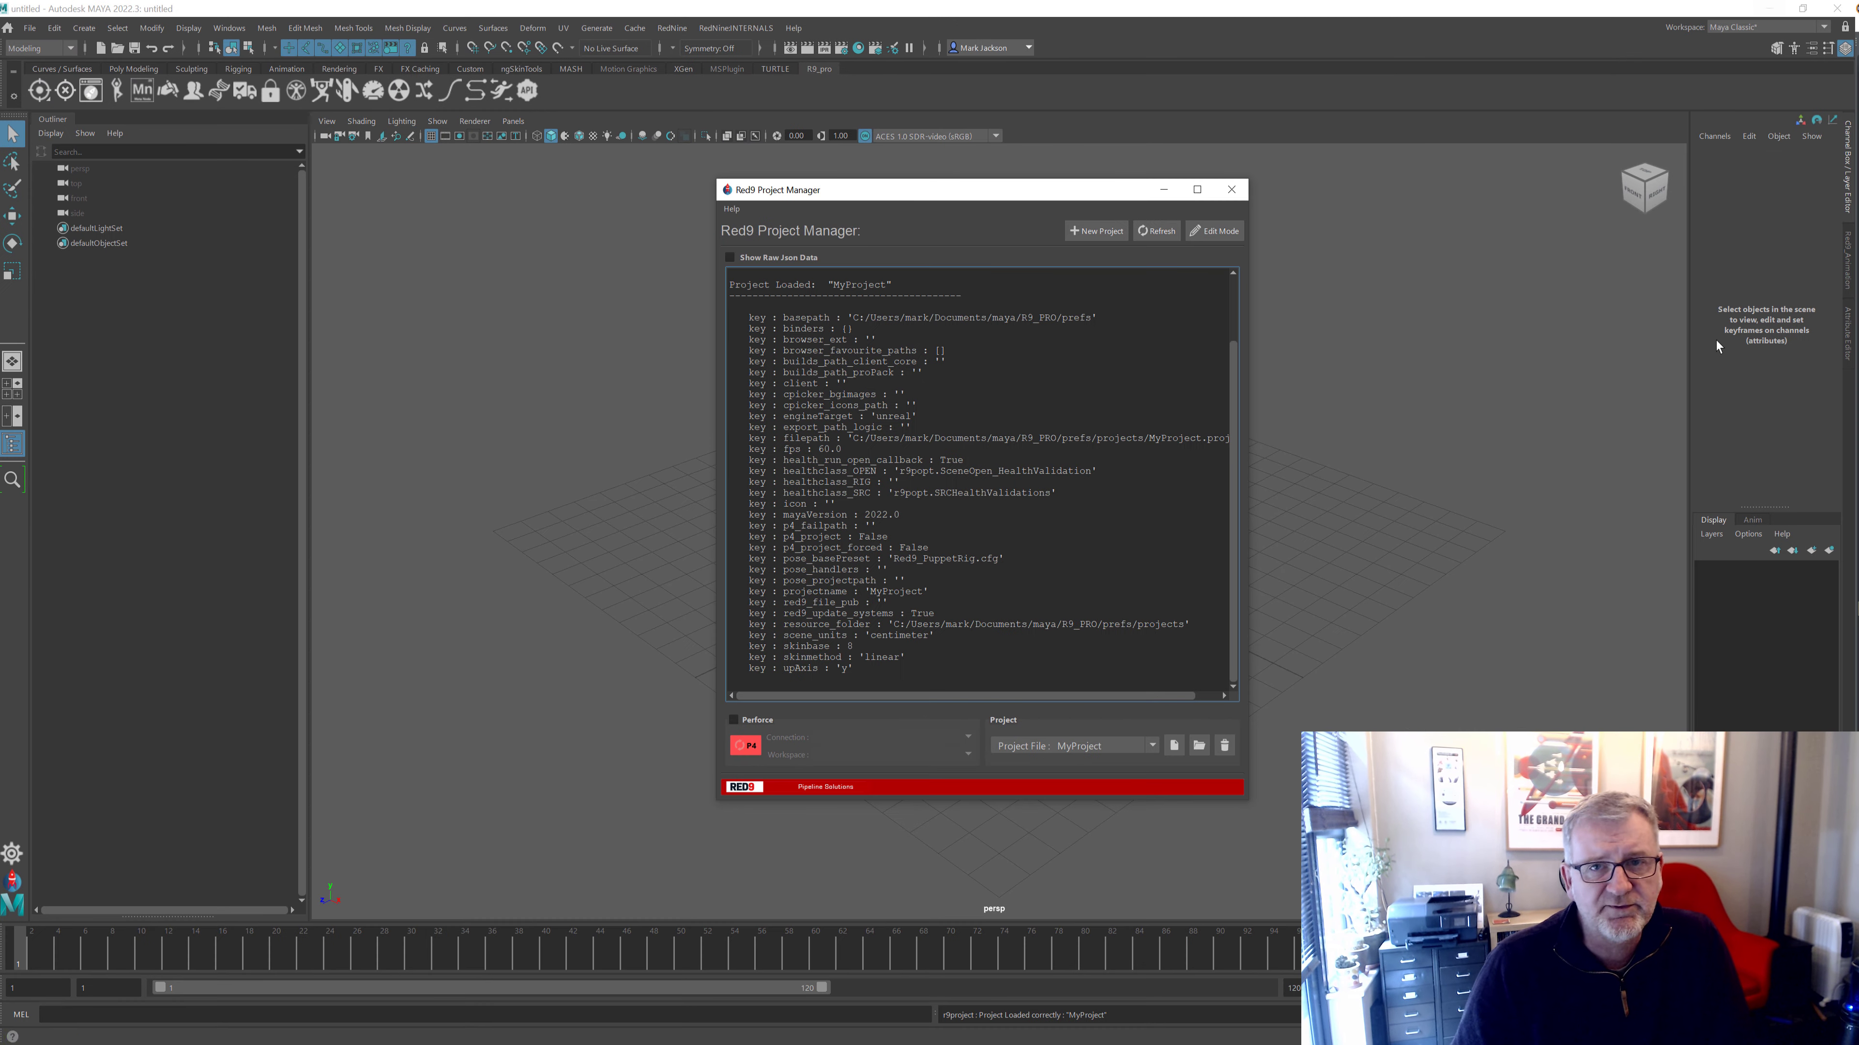
Open the folder containing the MyProject file and move the Project Manager window clear of it
left_click(1198, 745)
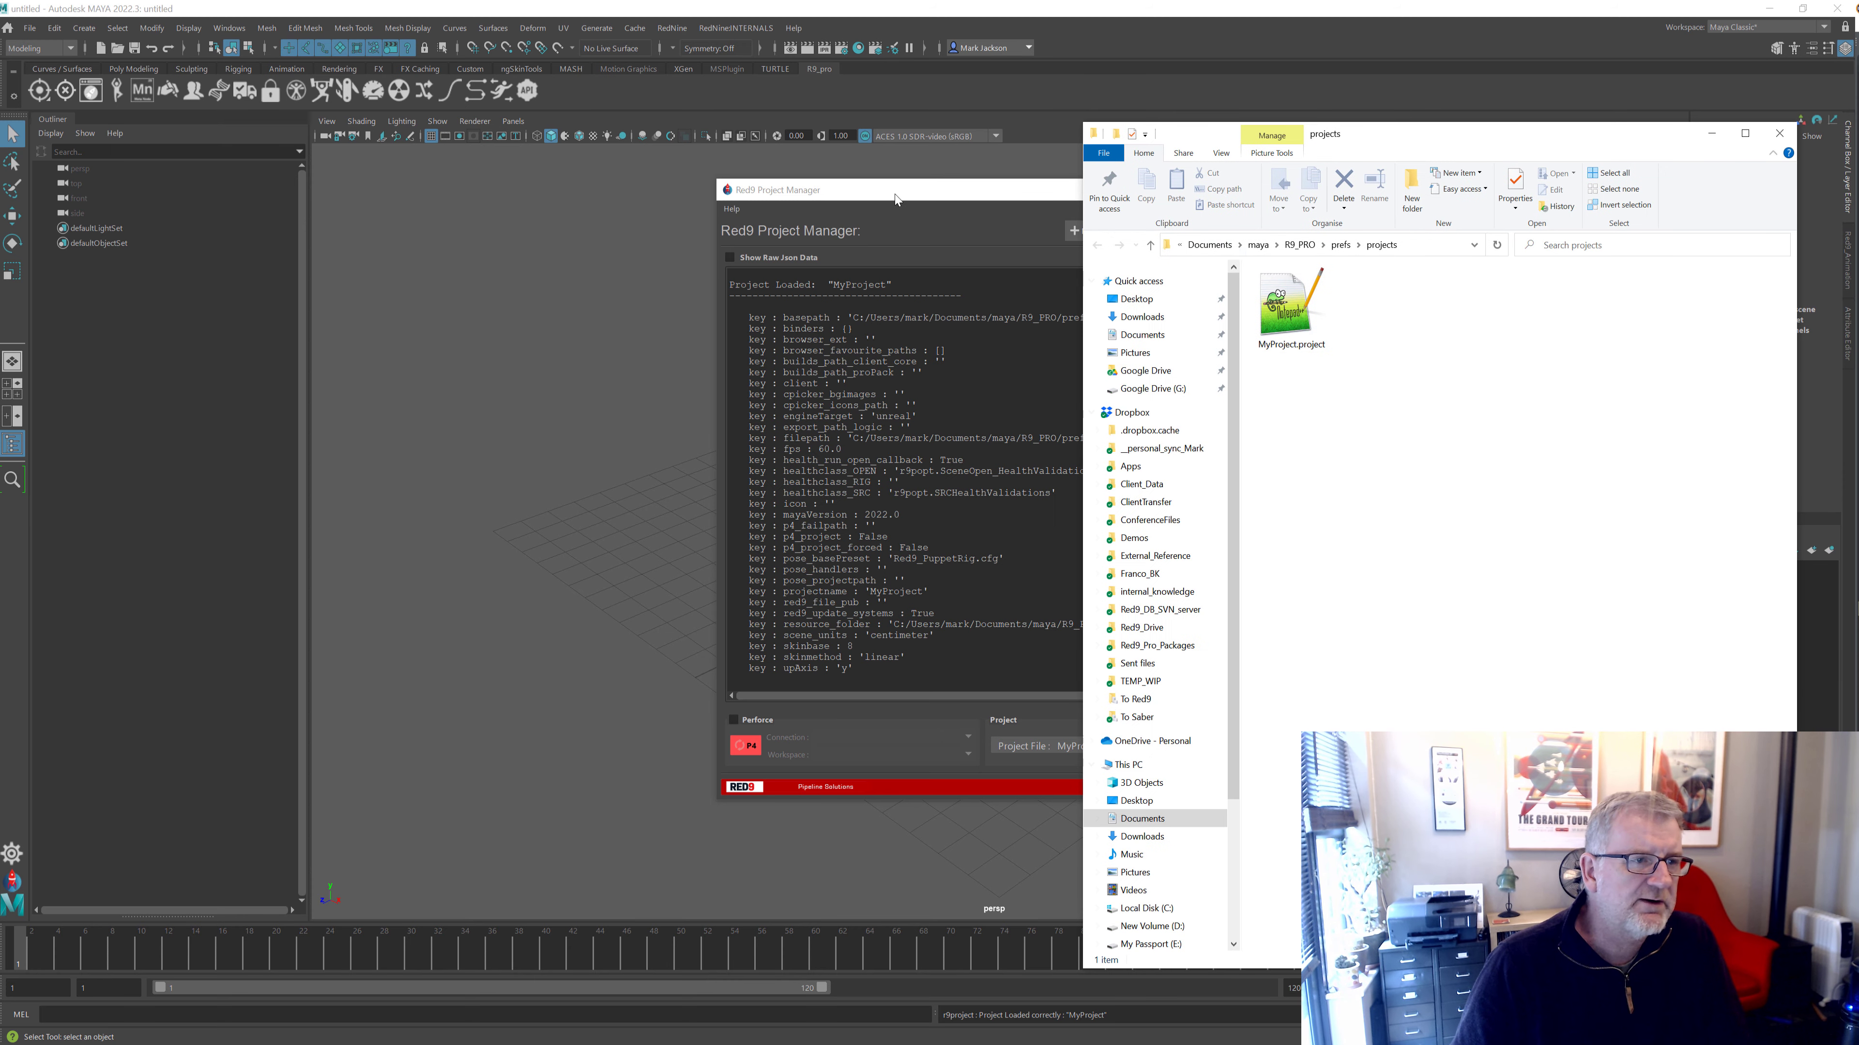
left_click_drag(932, 189, 706, 199)
key("alt+Tab")
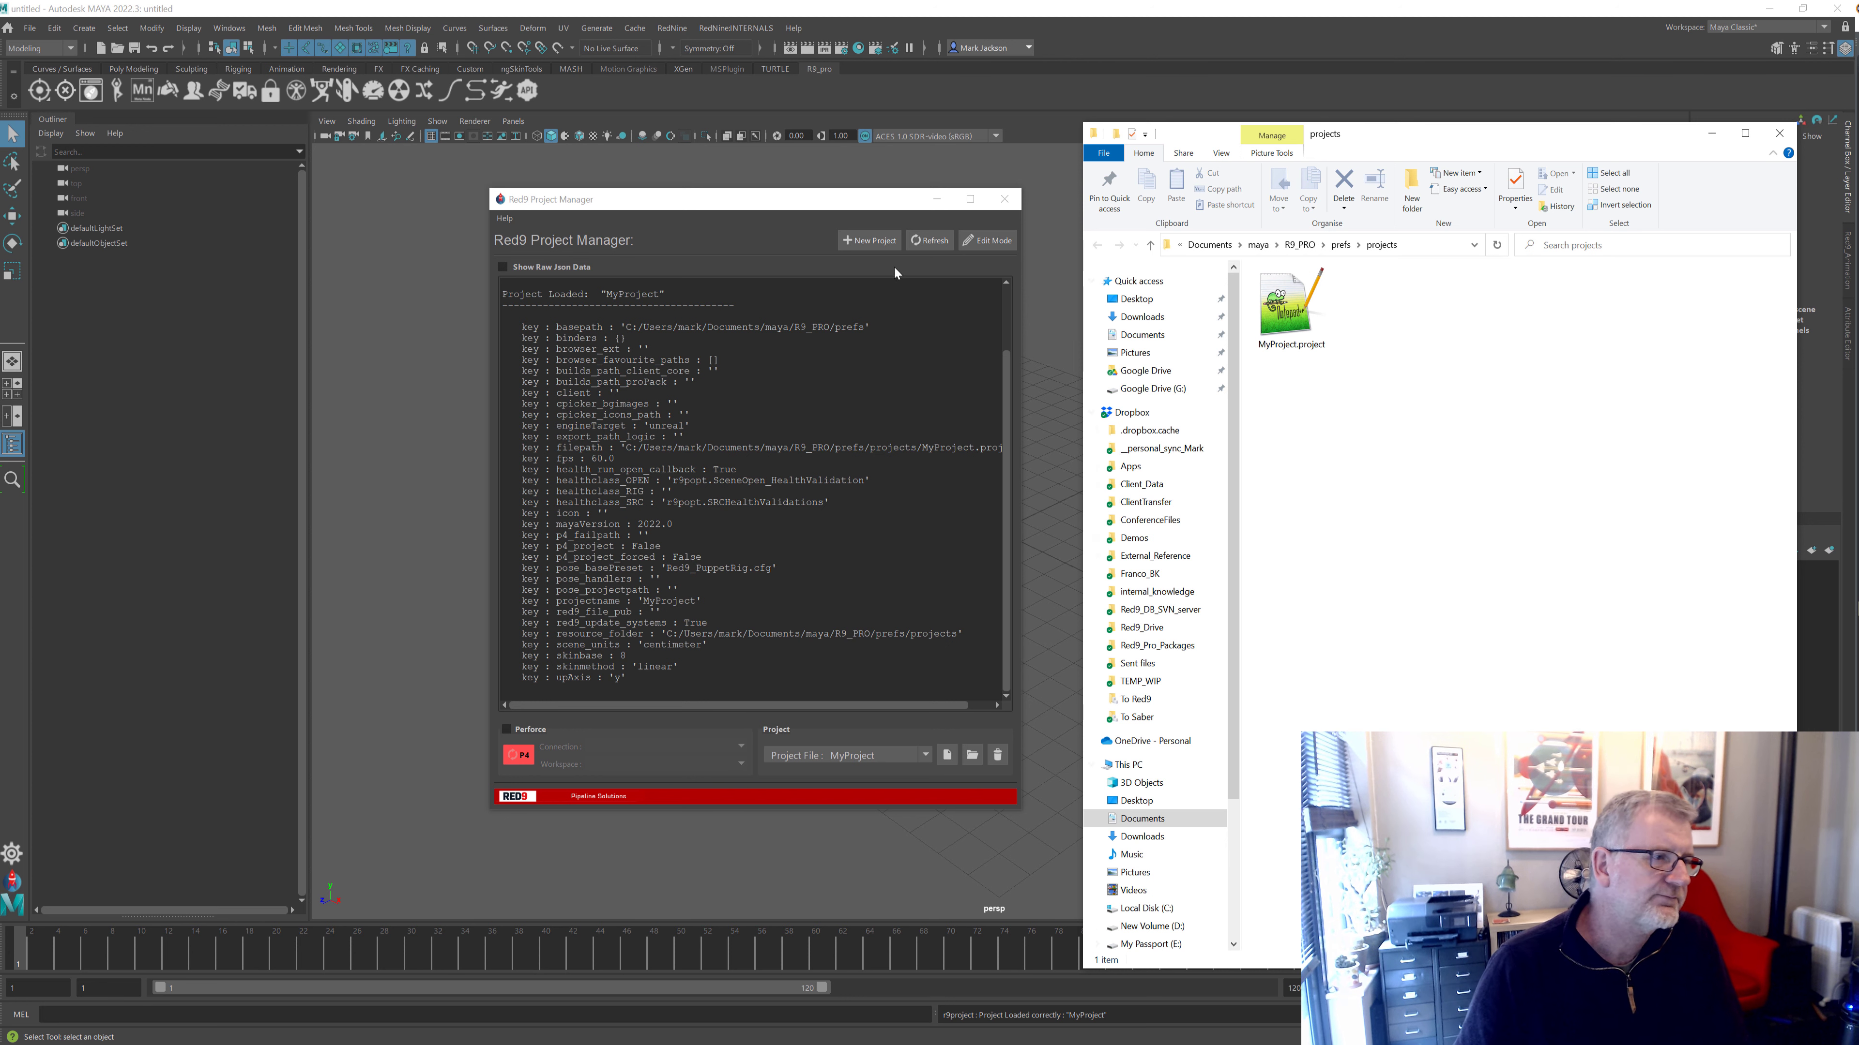
Open the API documentation for the Red9 Project Manager
left_click(533, 225)
left_click(504, 218)
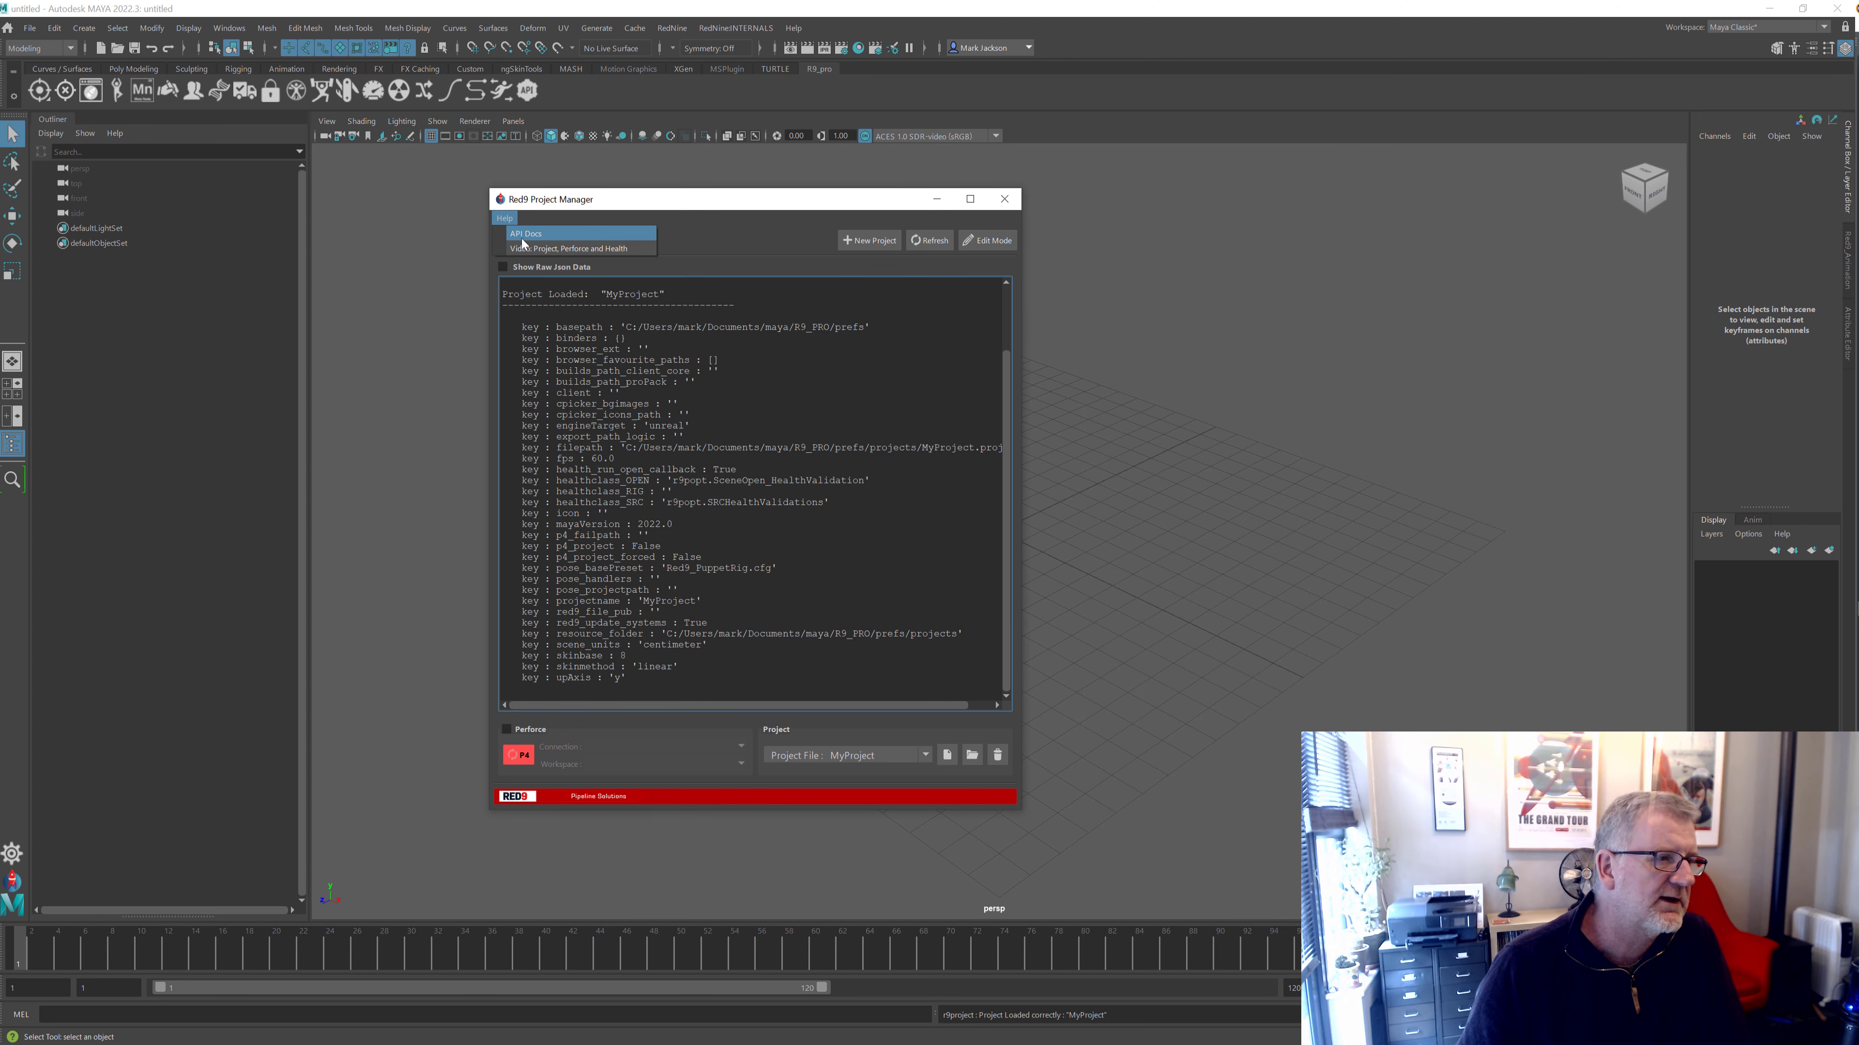
left_click(549, 233)
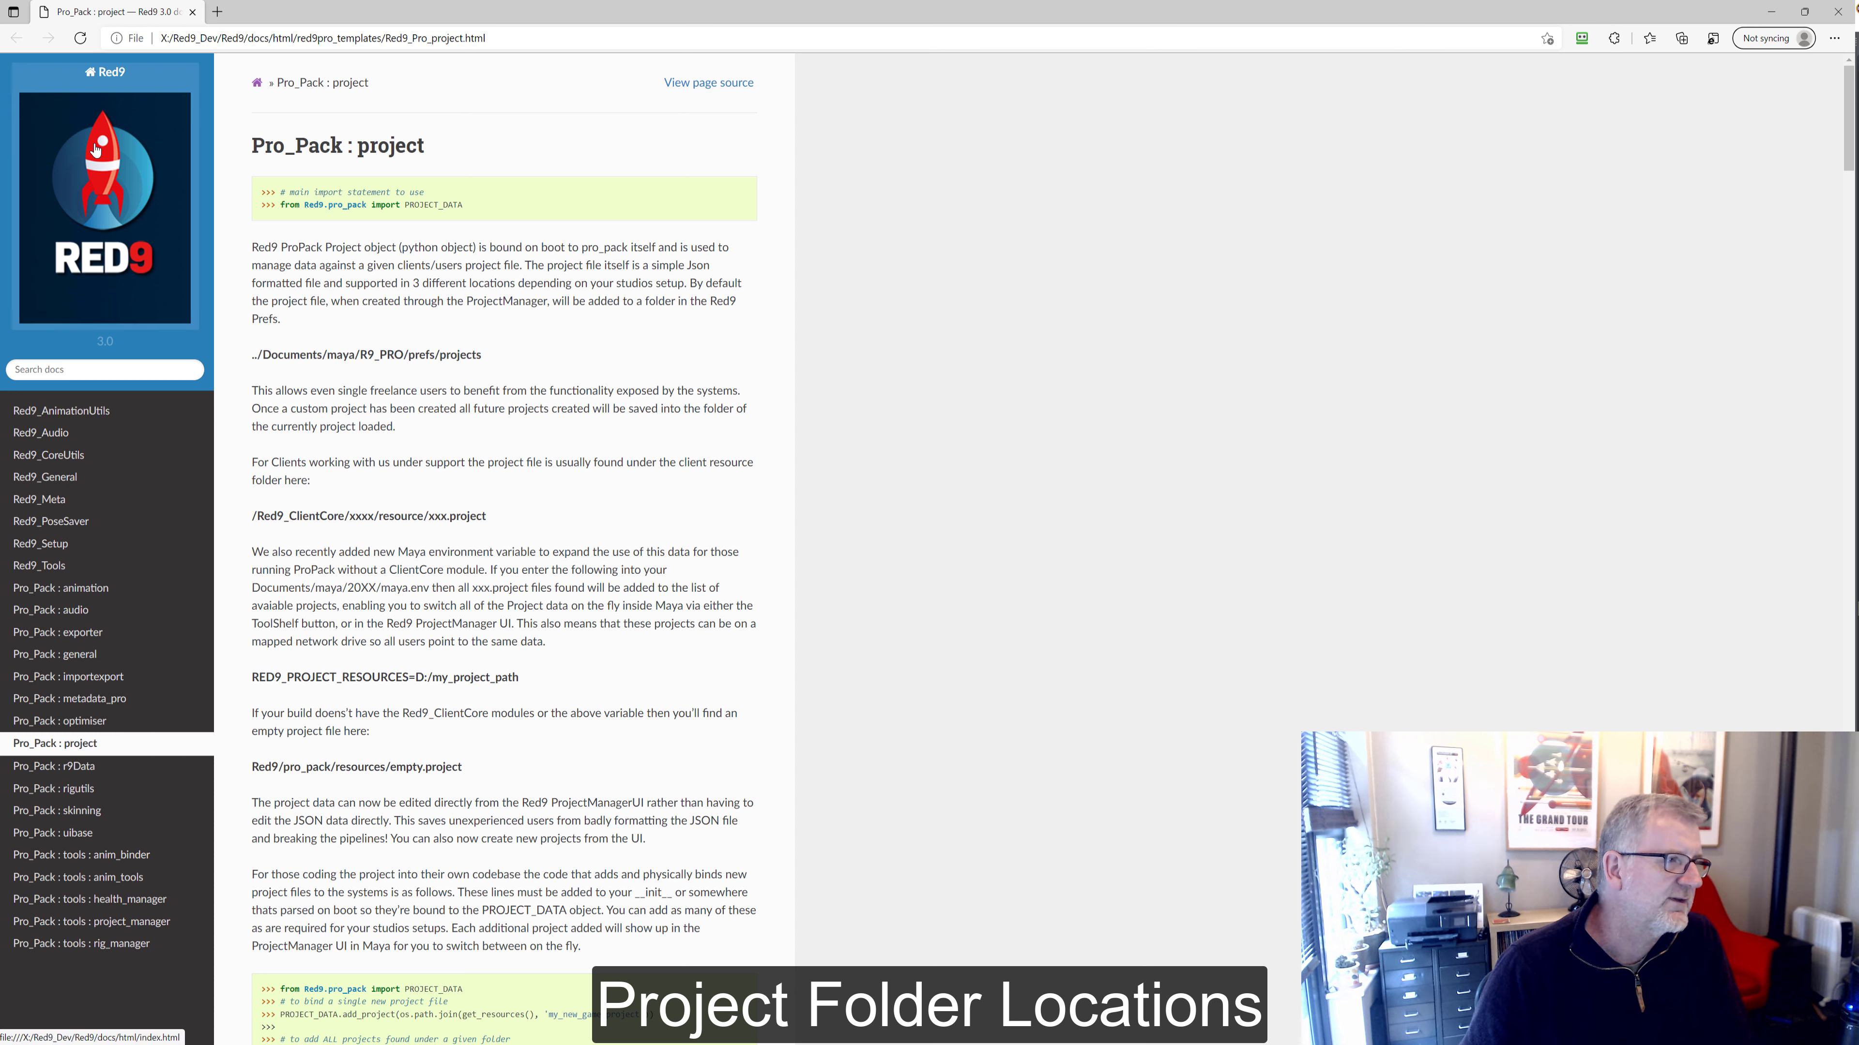
Highlight the three documented project locations: the R9_PRO prefs projects folder, the Red9_ClientCore resource path and the RED9_PROJECT_RESOURCES variable
left_click_drag(256, 355, 528, 392)
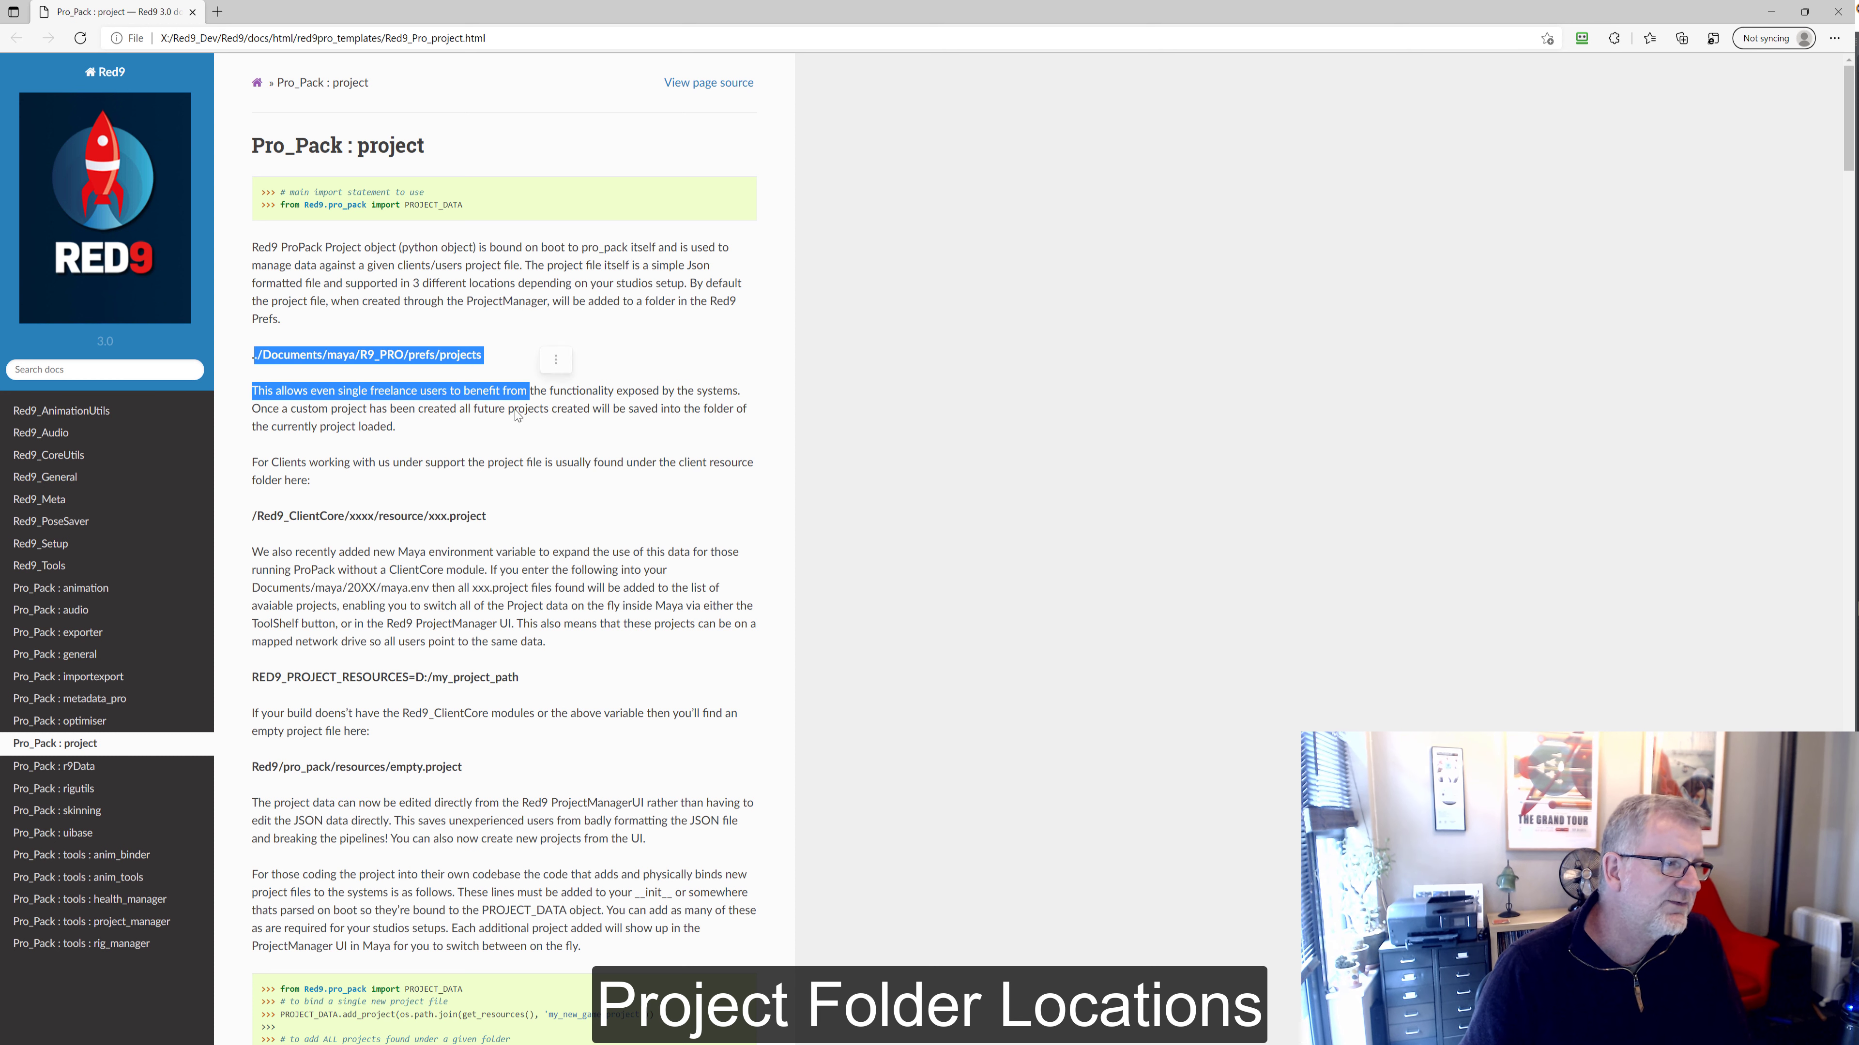
left_click_drag(262, 510, 621, 553)
left_click_drag(252, 679, 497, 664)
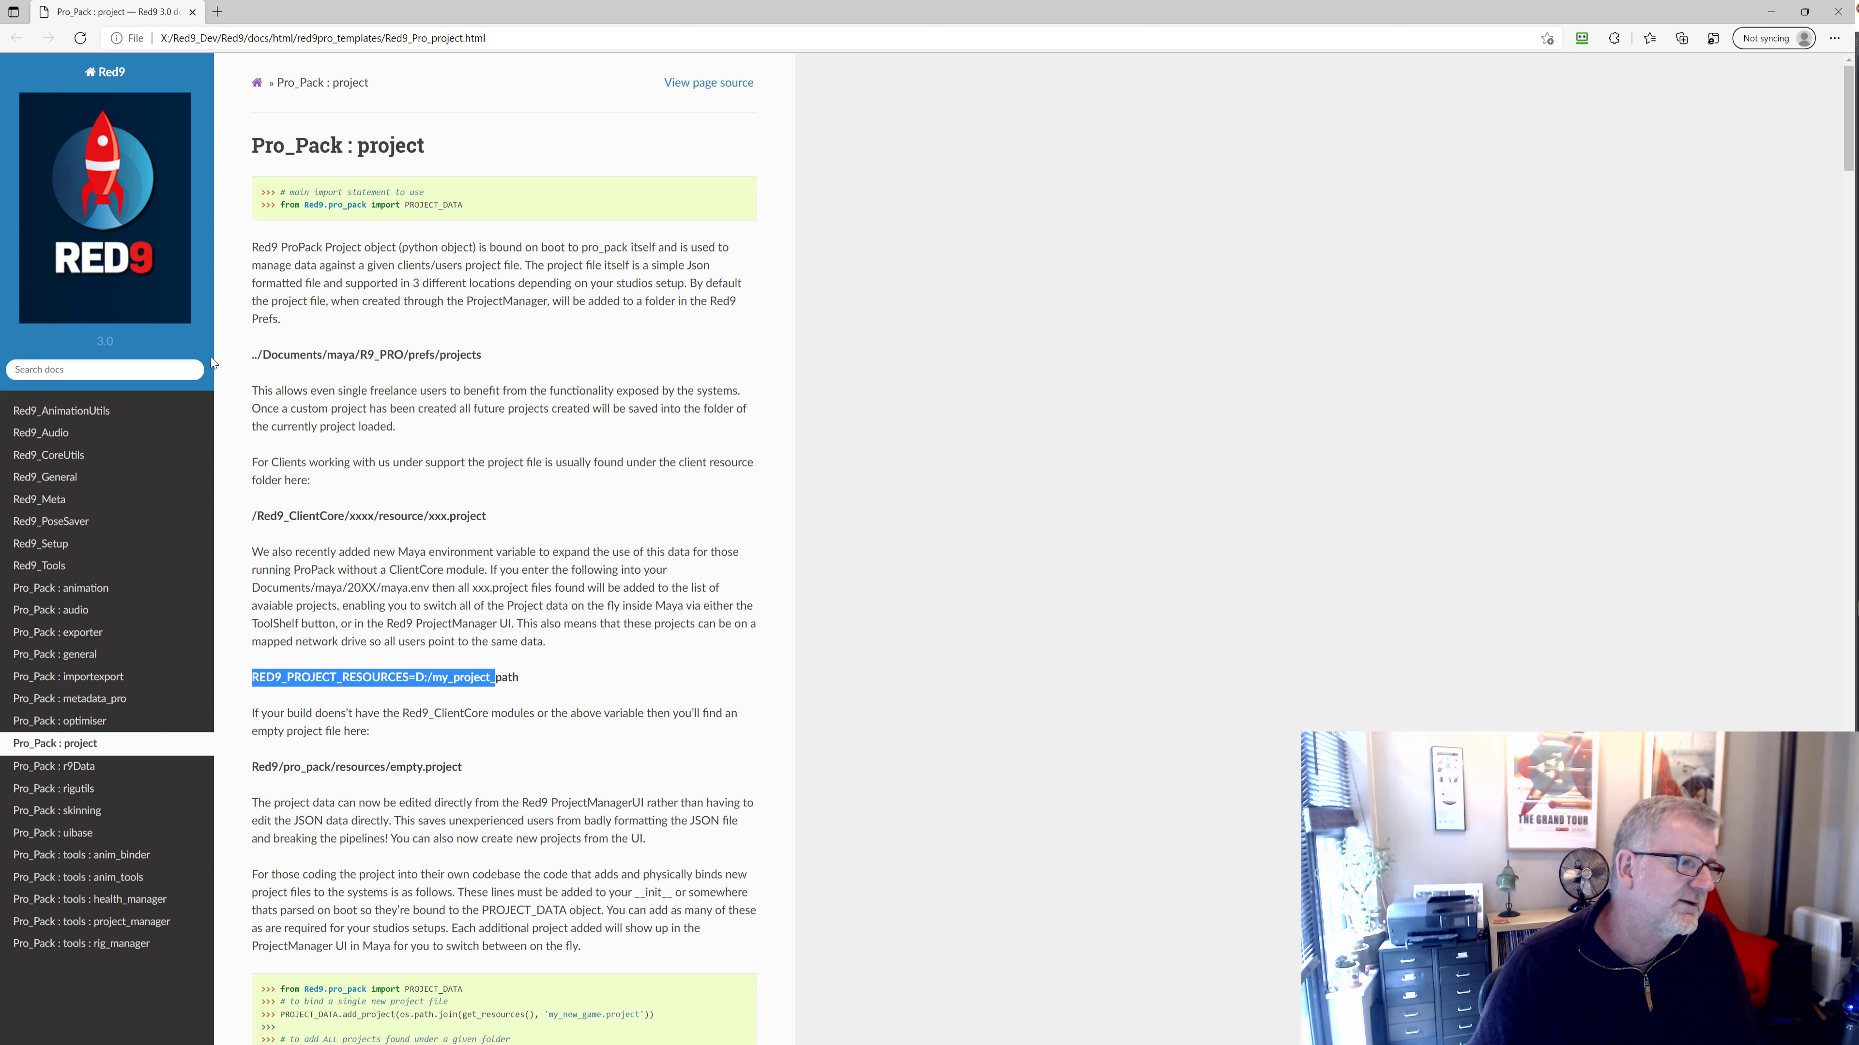
left_click_drag(251, 360, 517, 362)
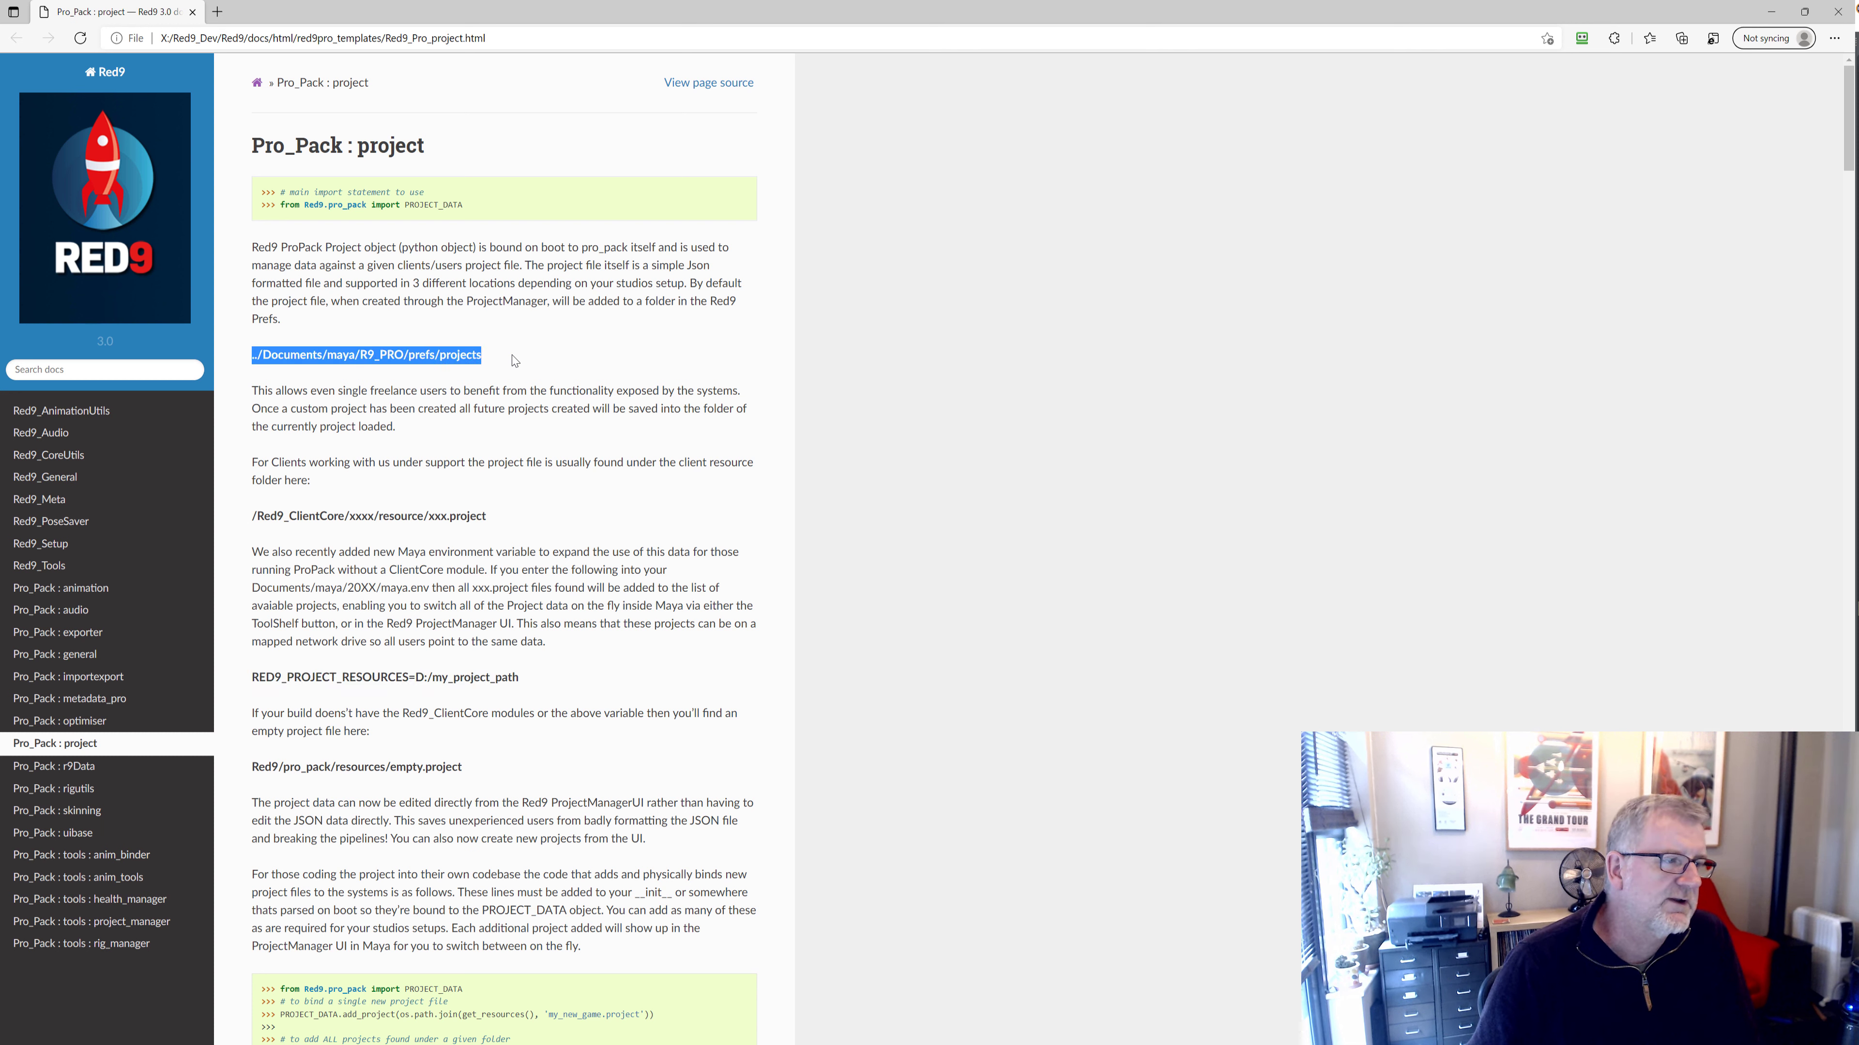
left_click_drag(252, 517, 489, 522)
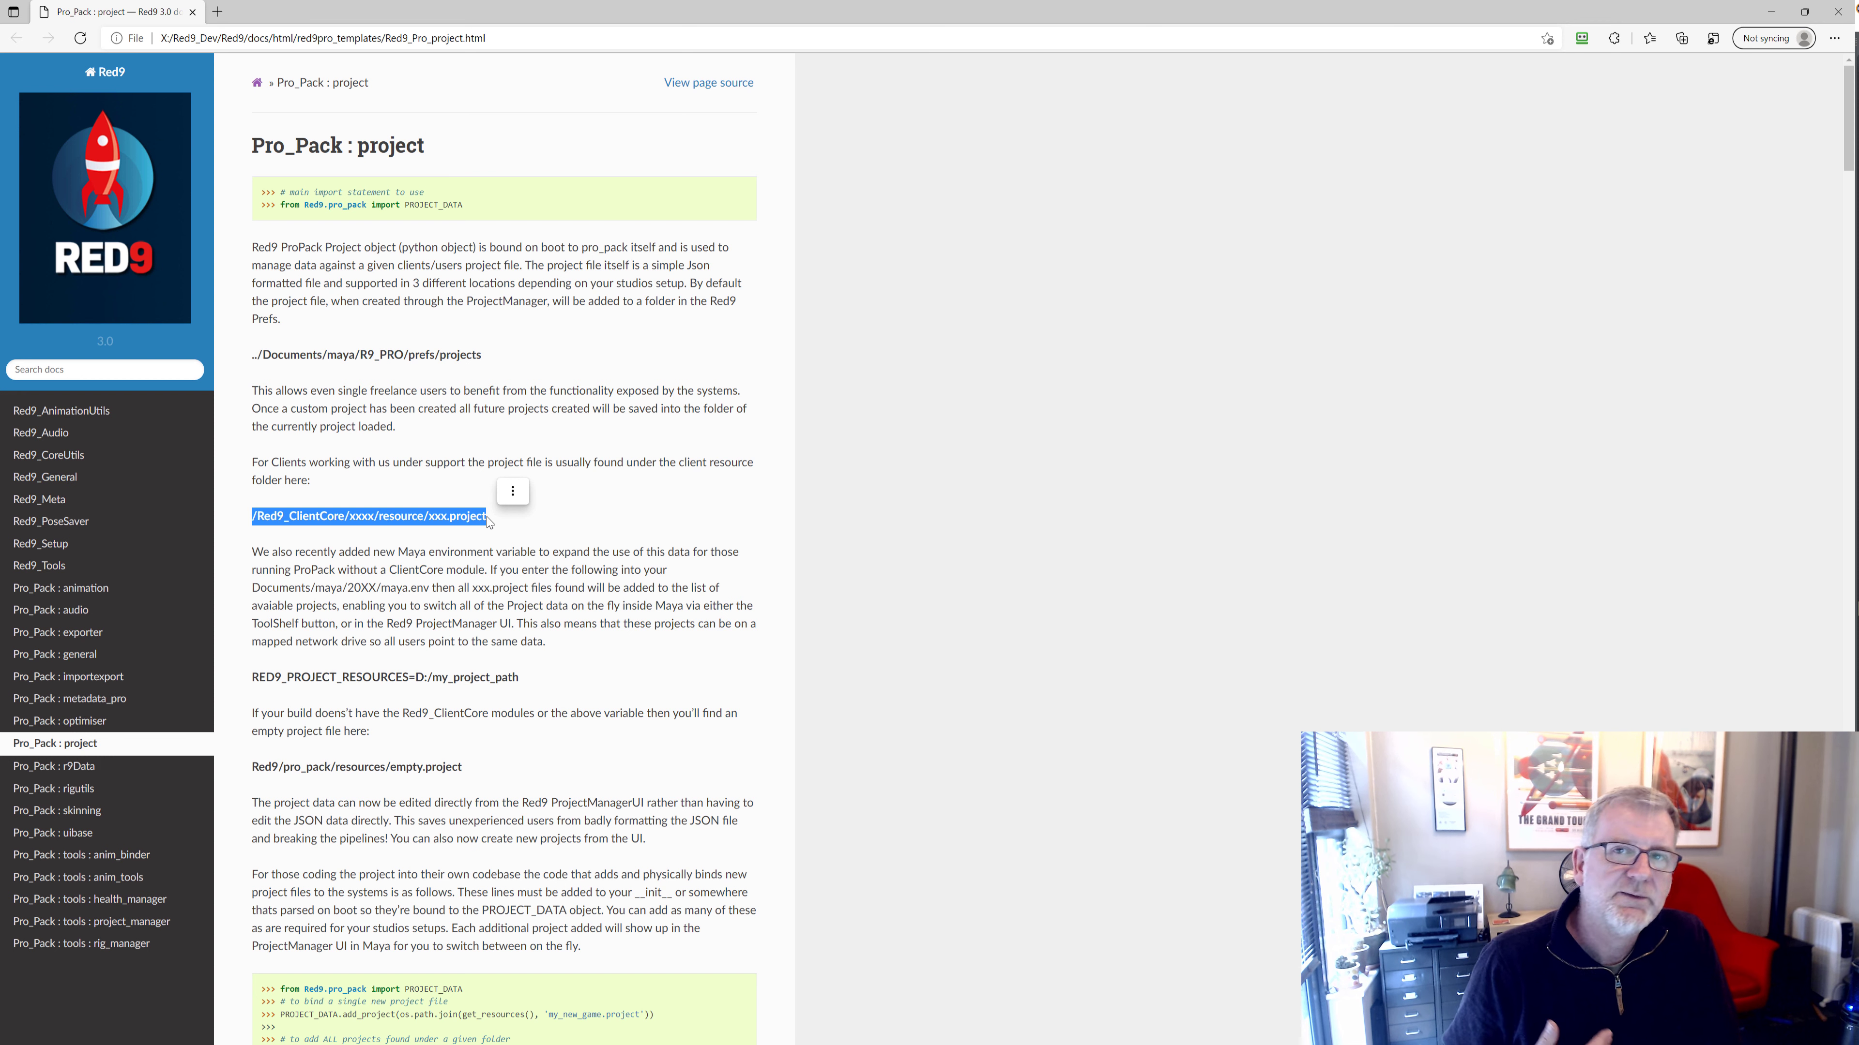
left_click_drag(525, 683, 249, 670)
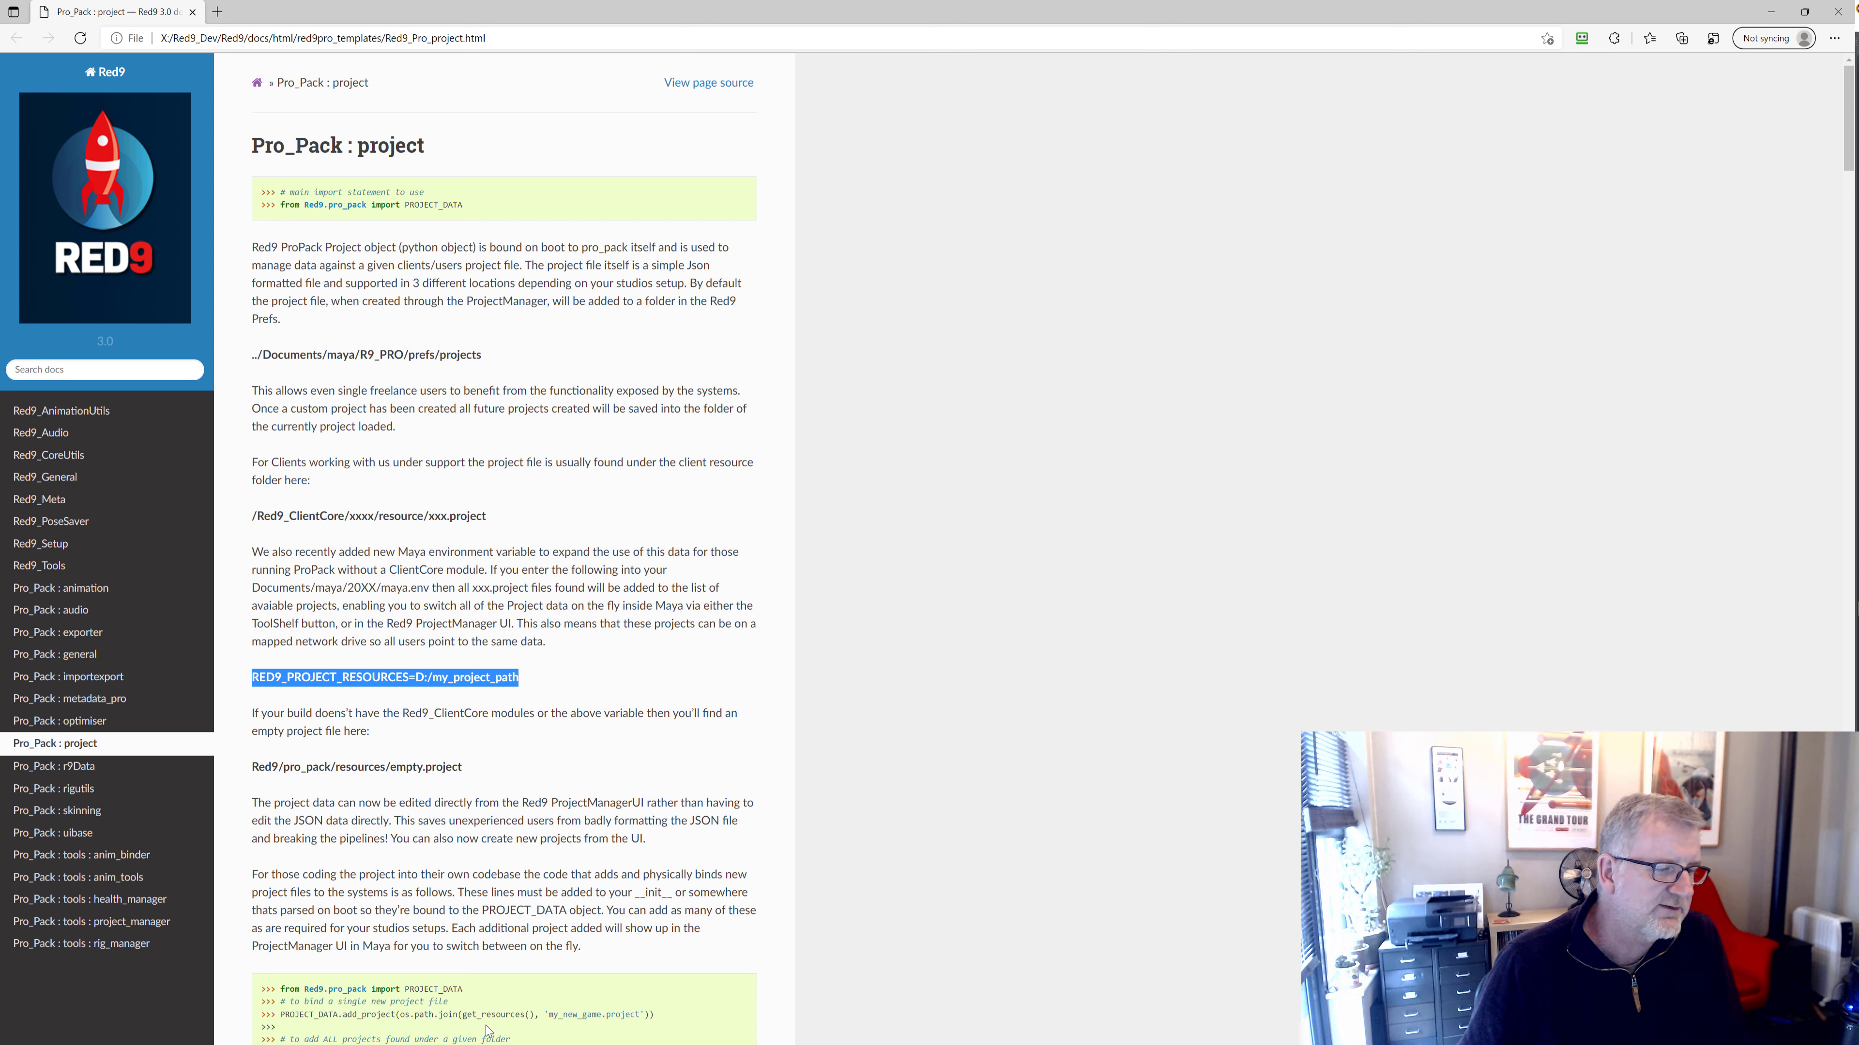
Bring up the projects folder, select MyProject.project, and return to the RED9_PROJECT_RESOURCES entry in the documentation
left_click(370, 1044)
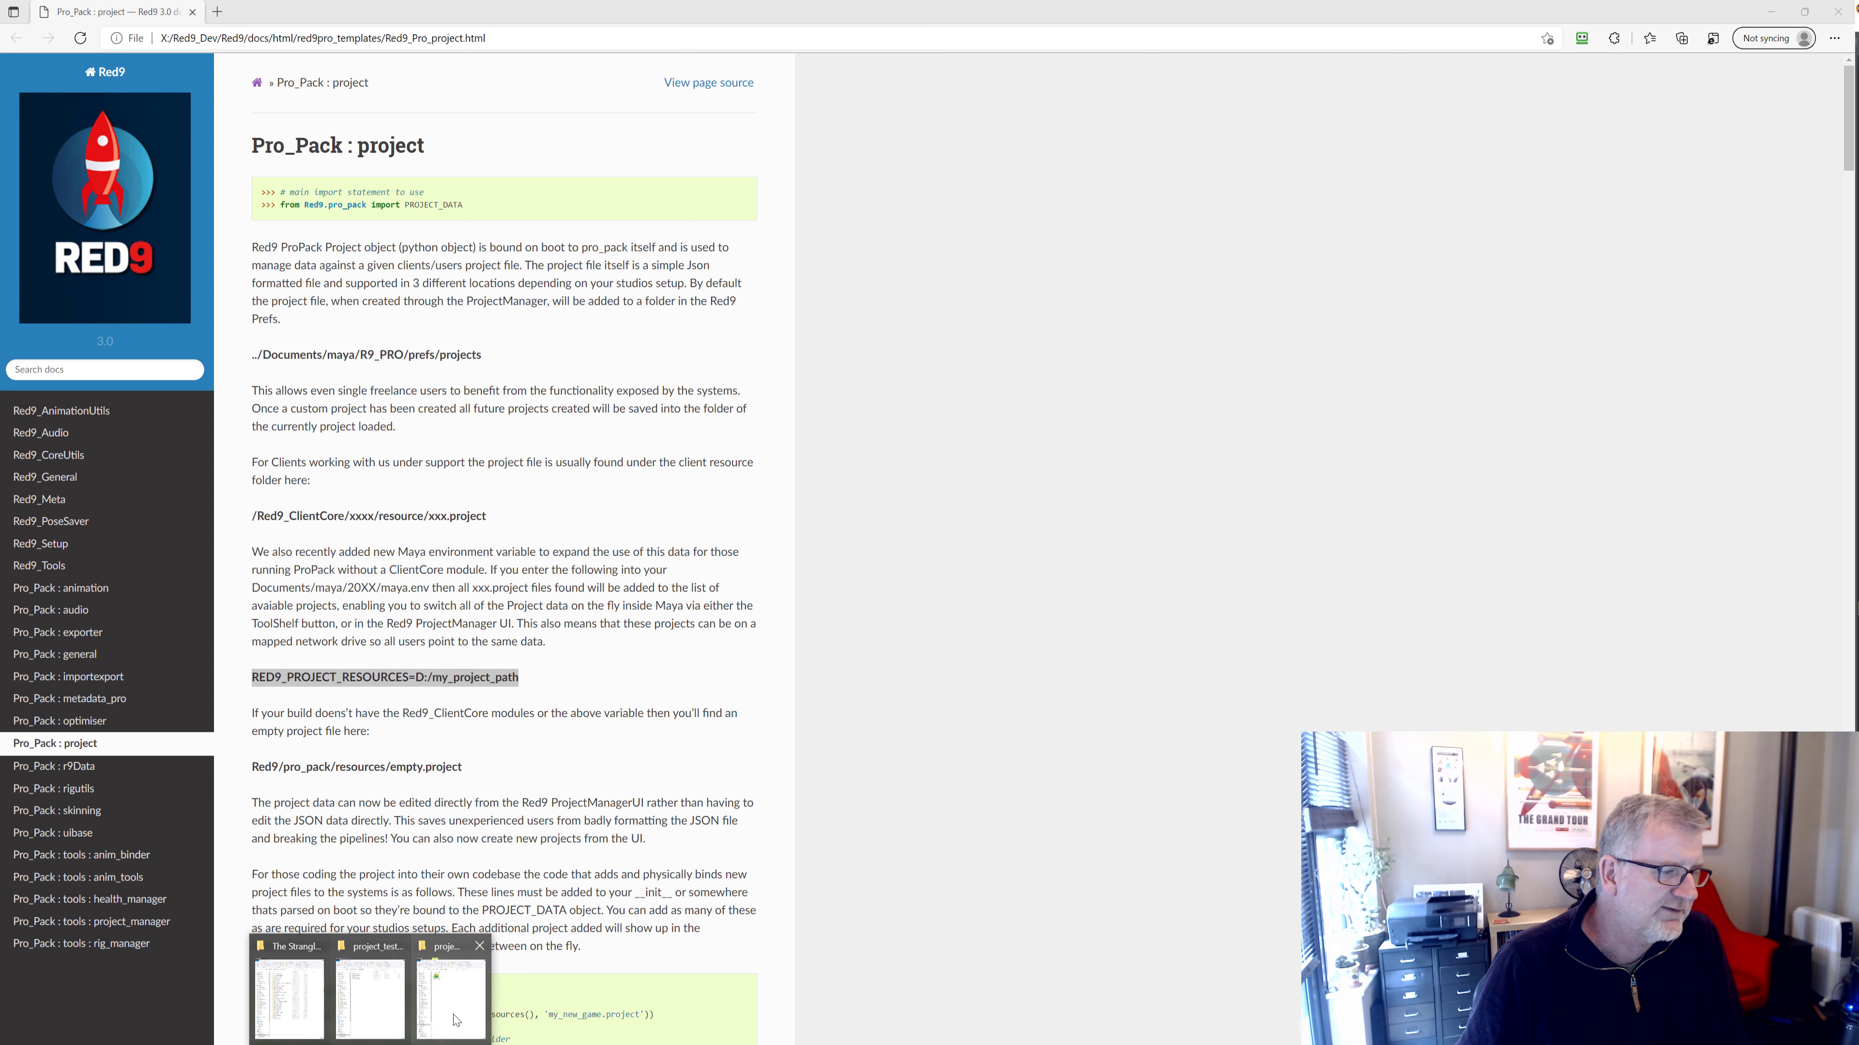
left_click(476, 1018)
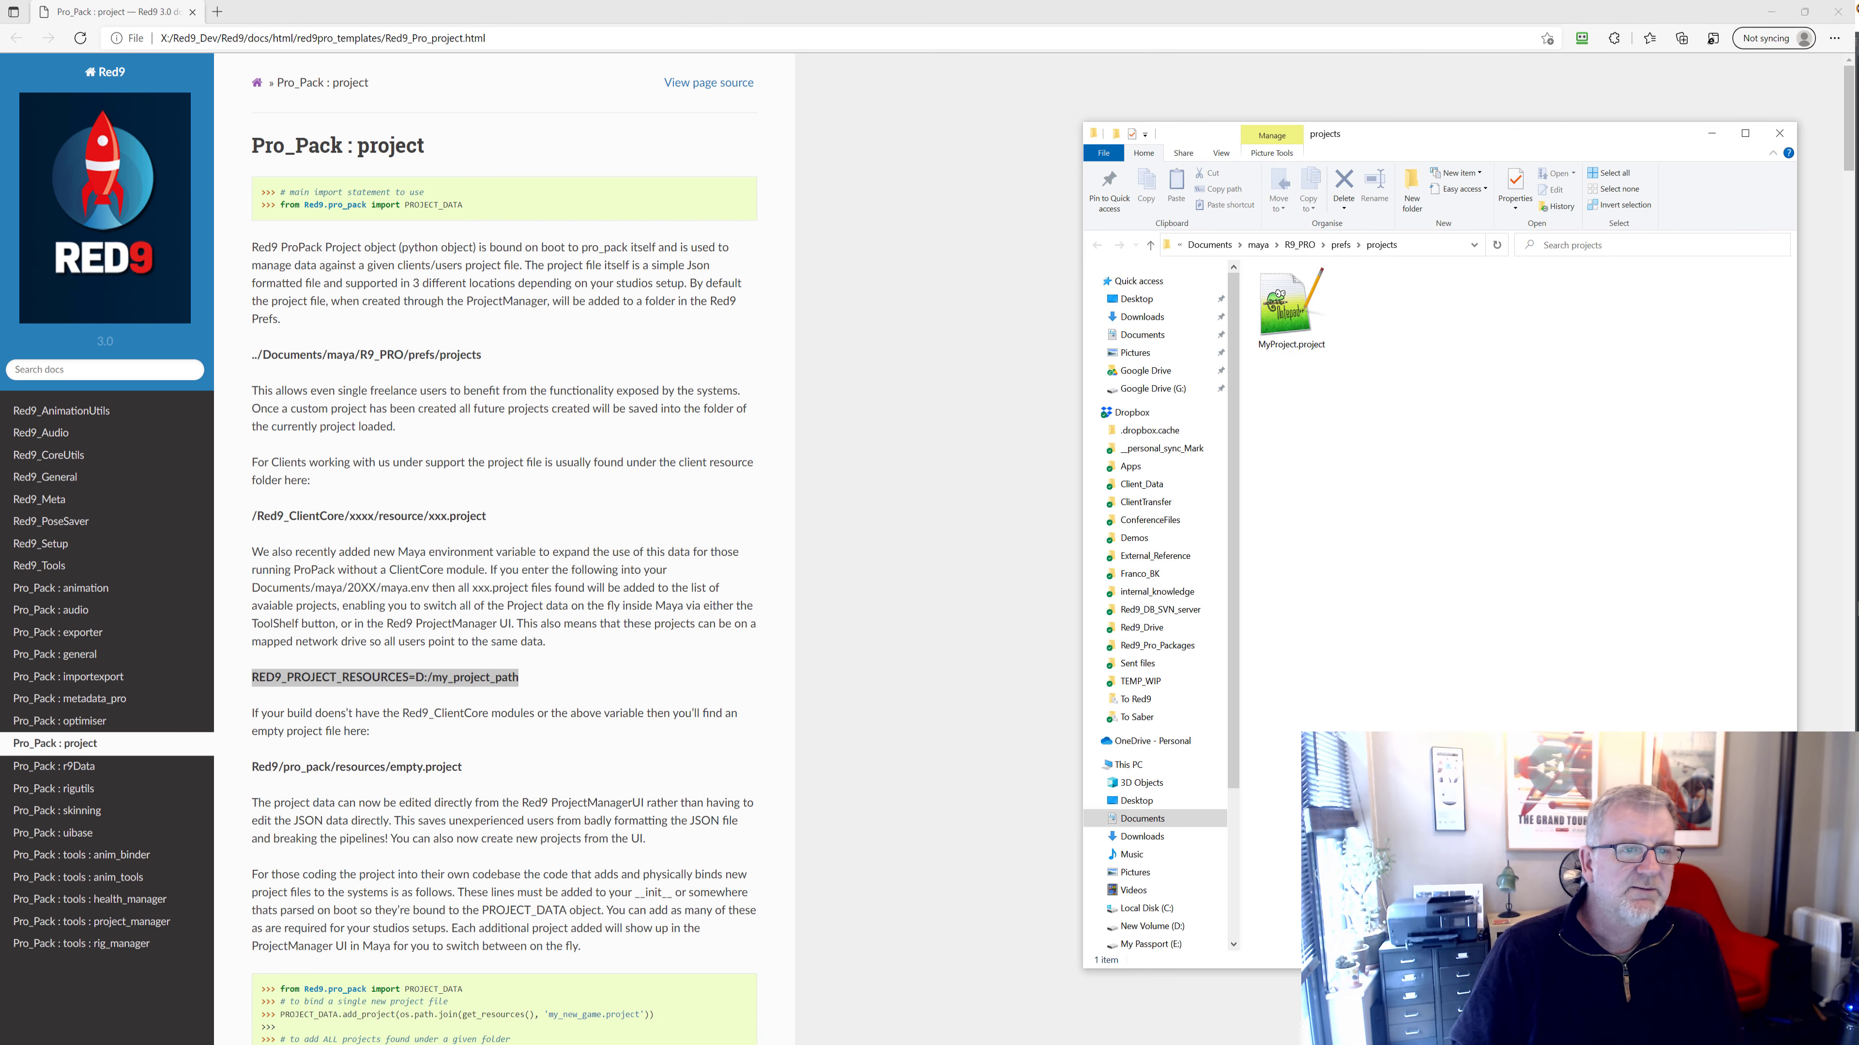
left_click_drag(1630, 551, 1254, 265)
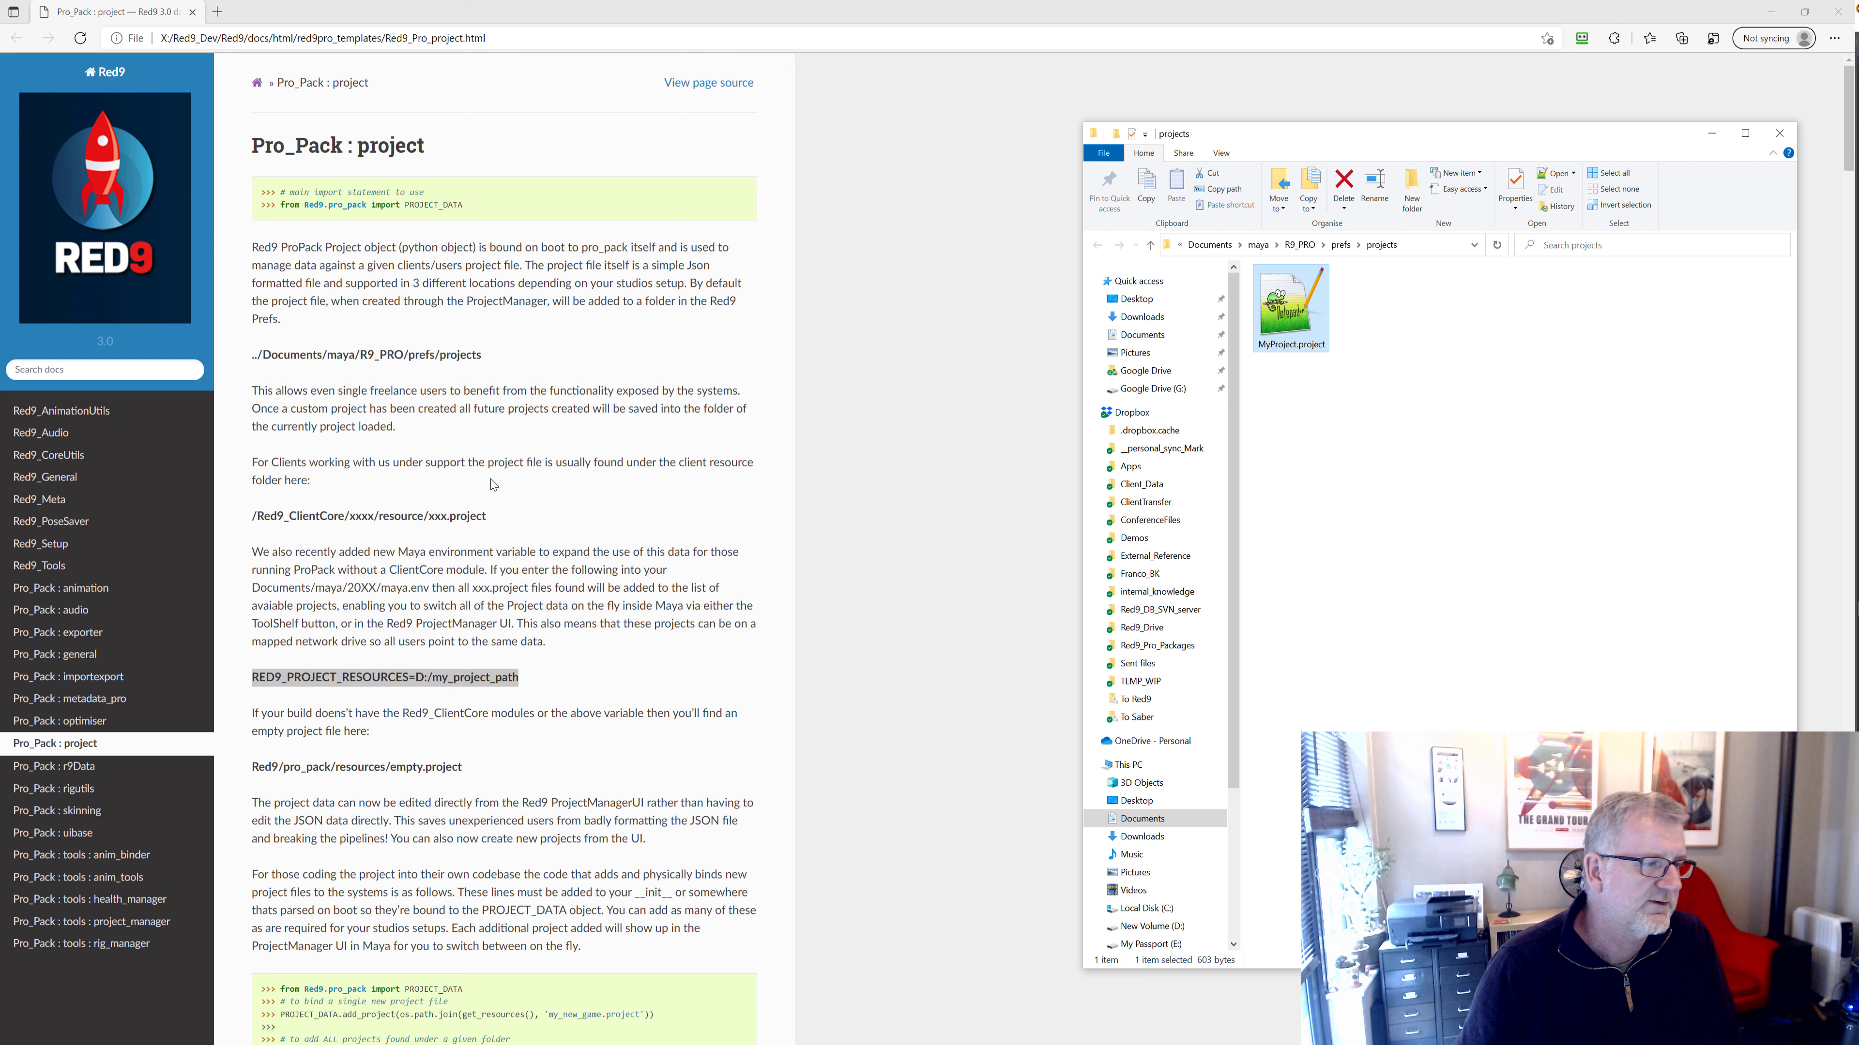
double_click(283, 676)
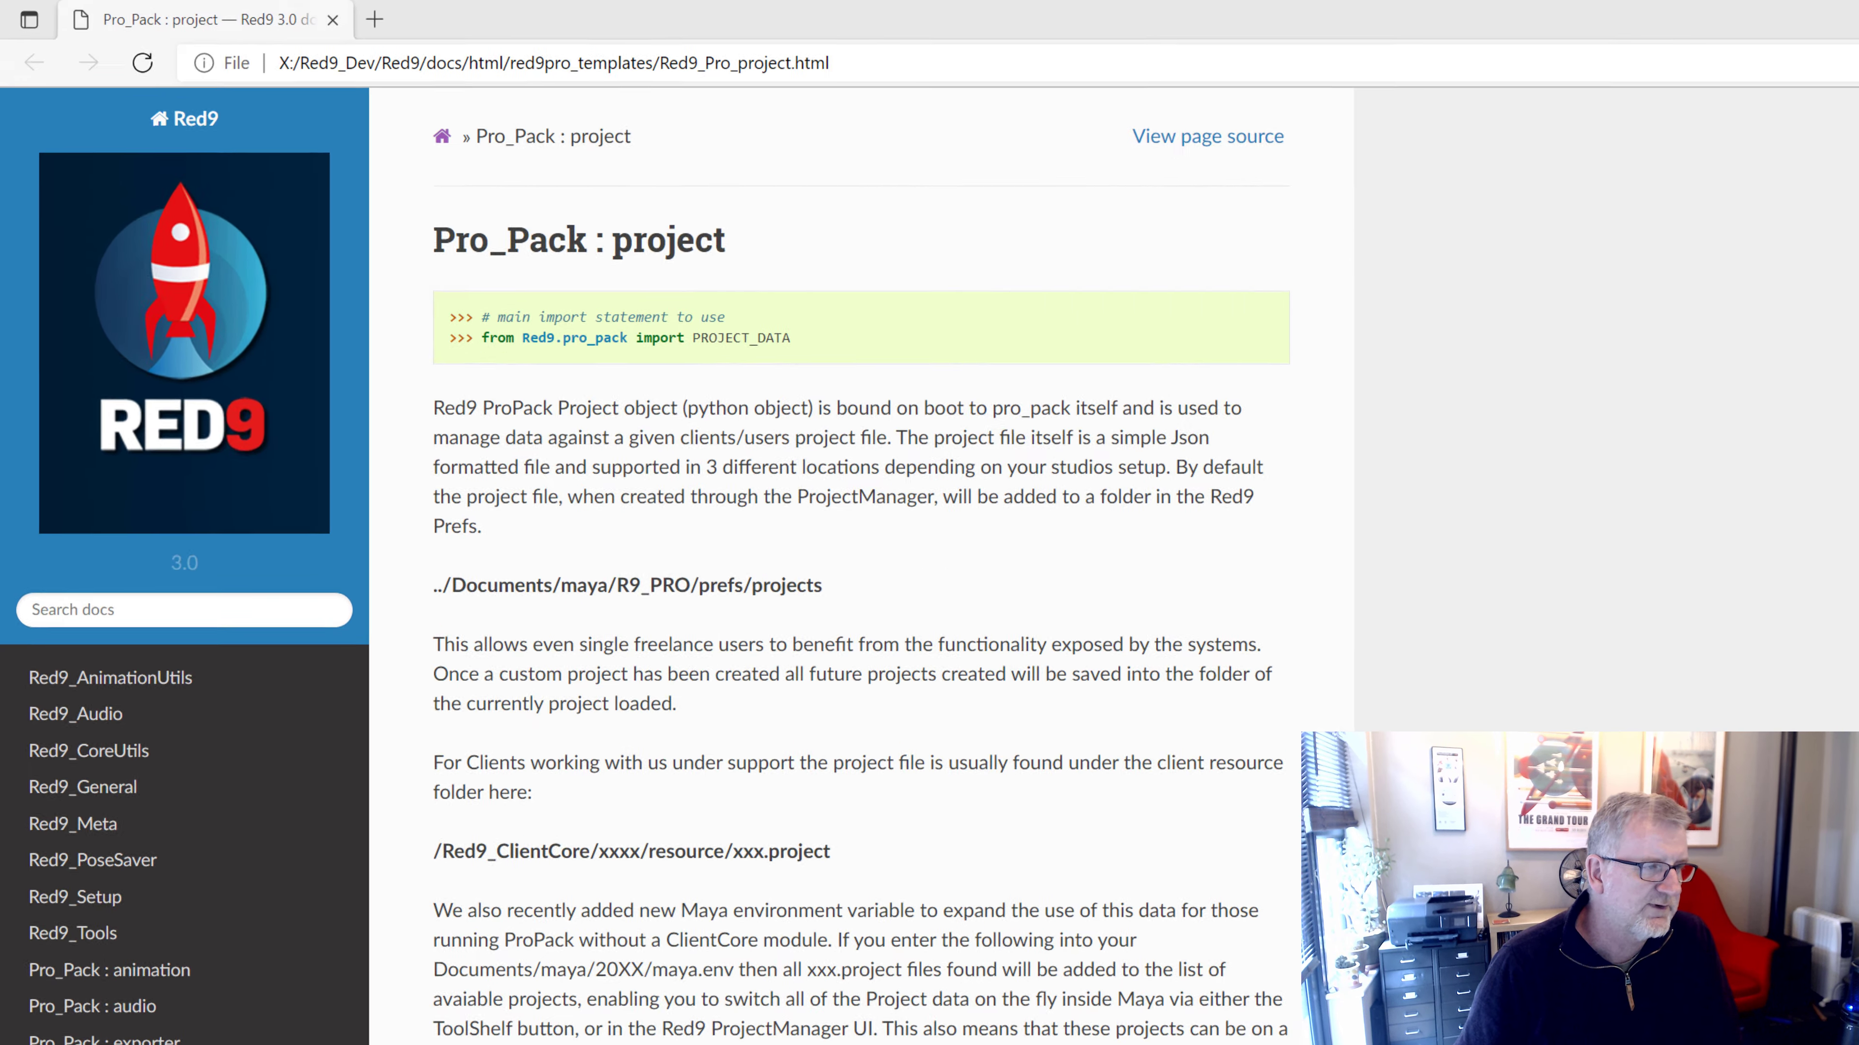
Switch to Notepad++ and uncomment the RED9_PROJECT_RESOURCES=D:\project_testing line in the Maya 2022 Maya.env file
key("alt+Tab")
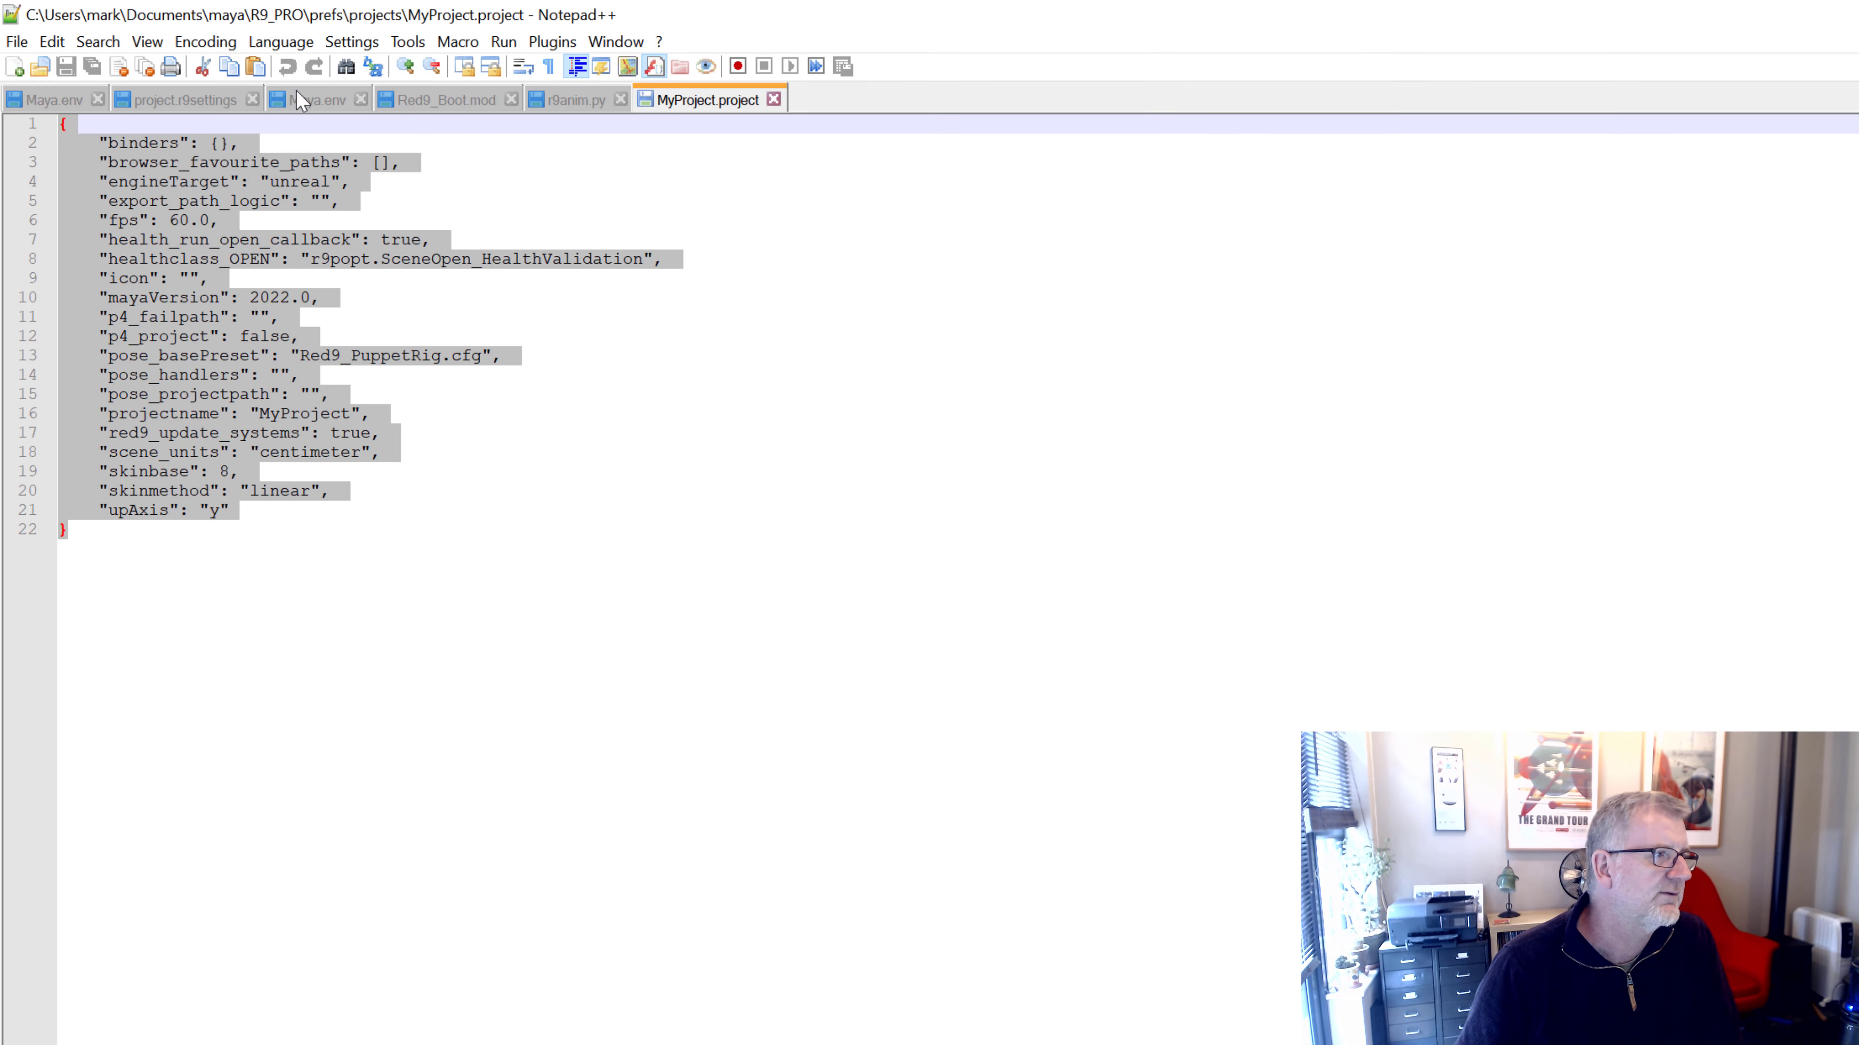
left_click(307, 98)
left_click_drag(78, 123, 59, 123)
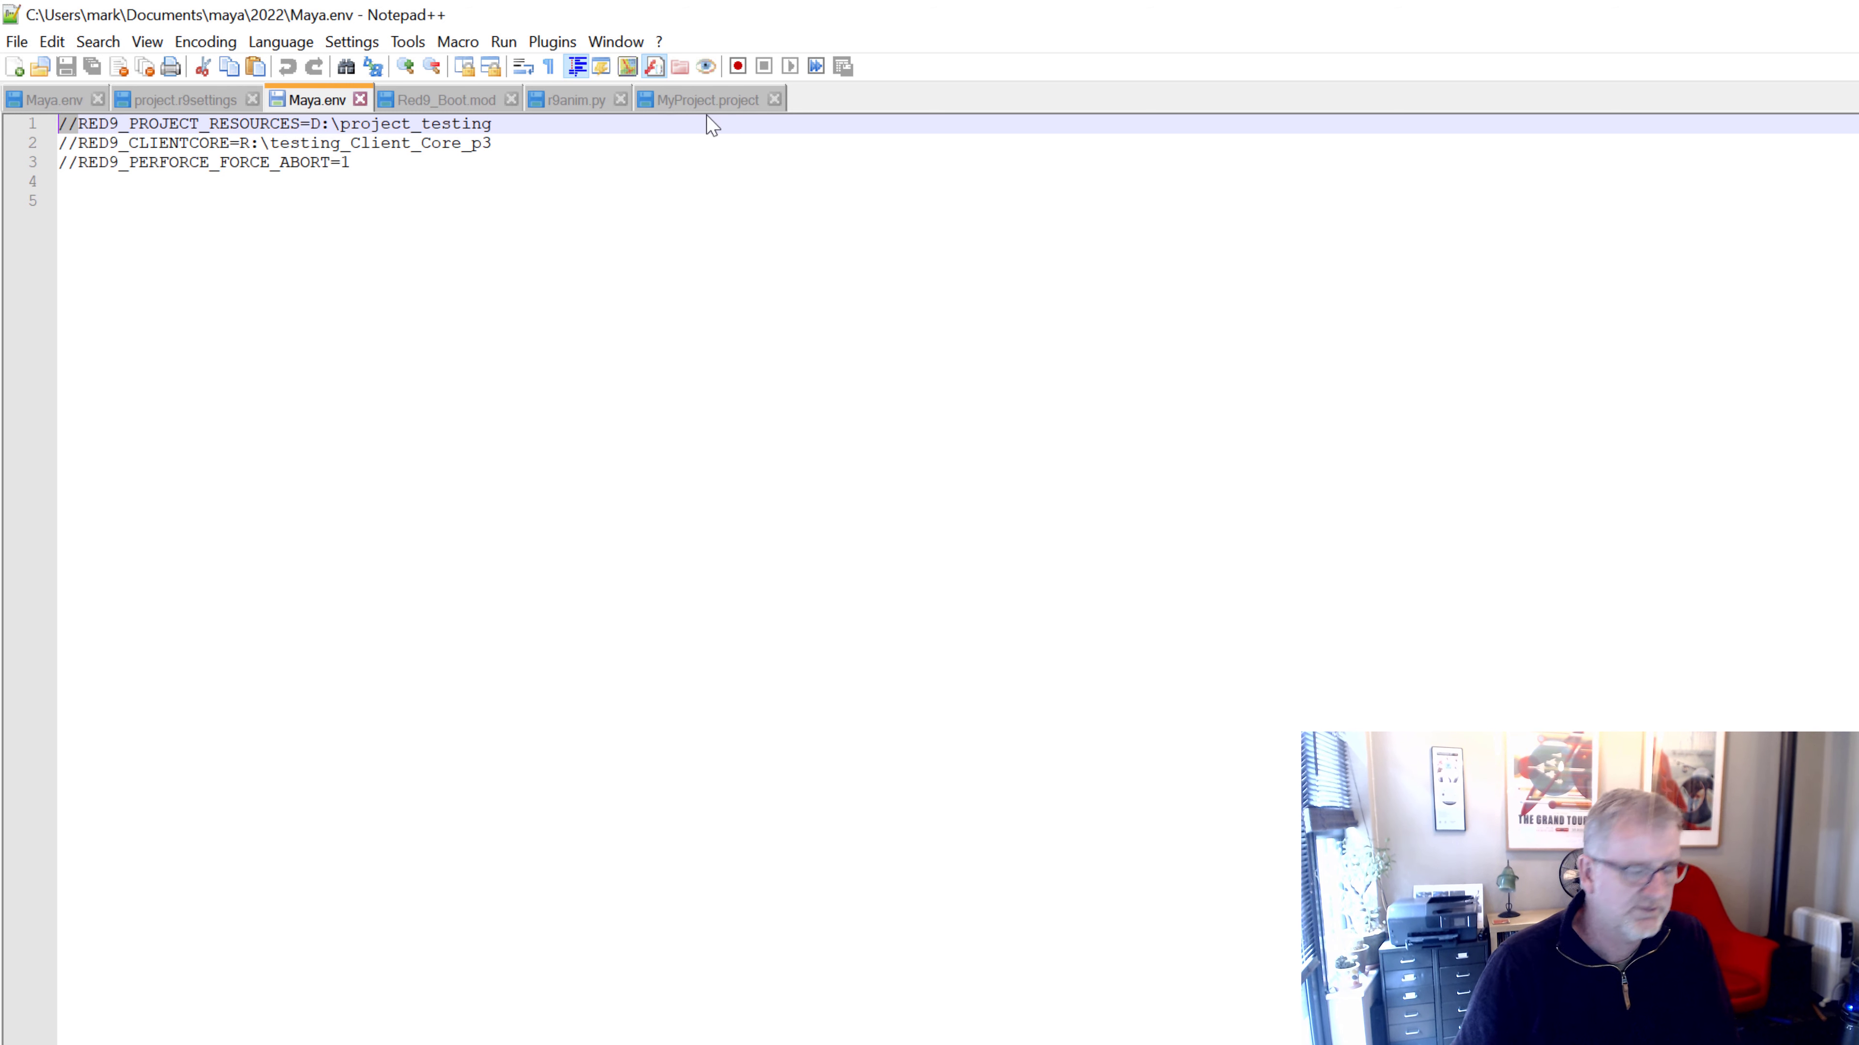
key("Delete")
triple_click(560, 124)
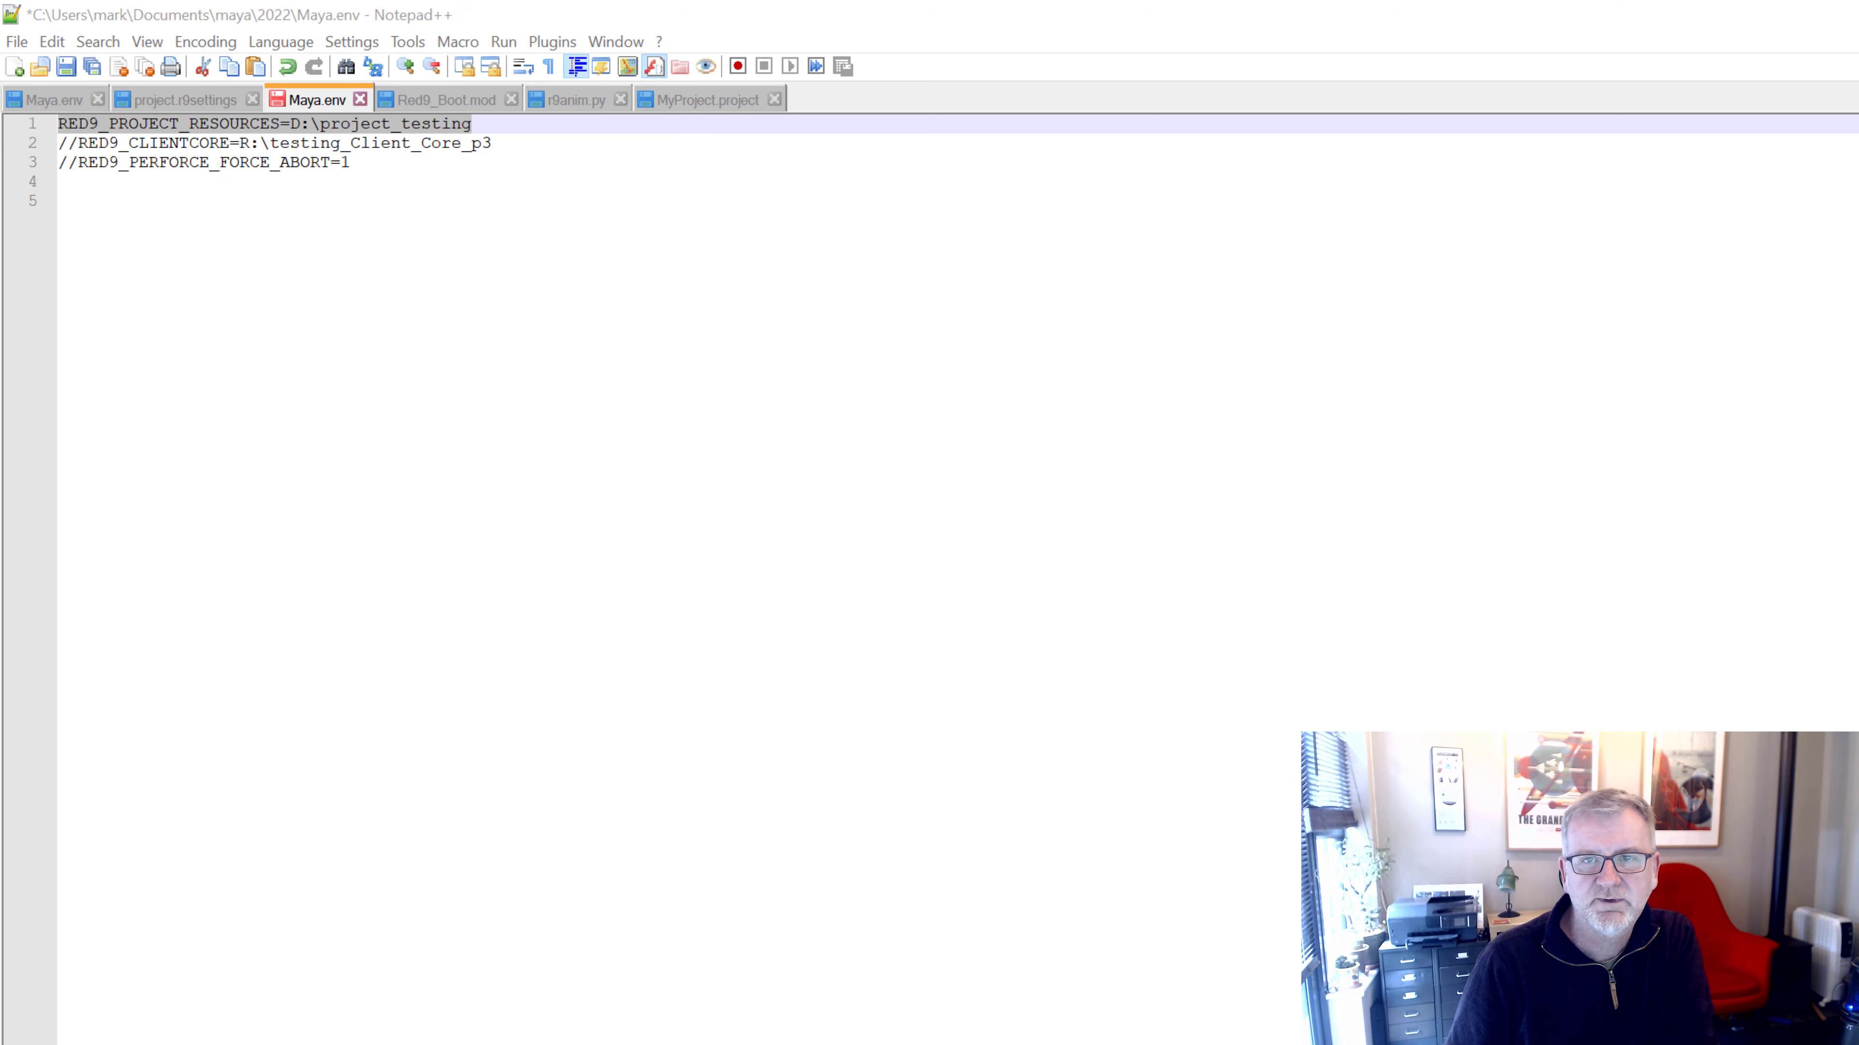
View the project_testing folder in File Explorer and the Pro_Pack project documentation, and return to the Project Manager in Maya
key("alt+Tab")
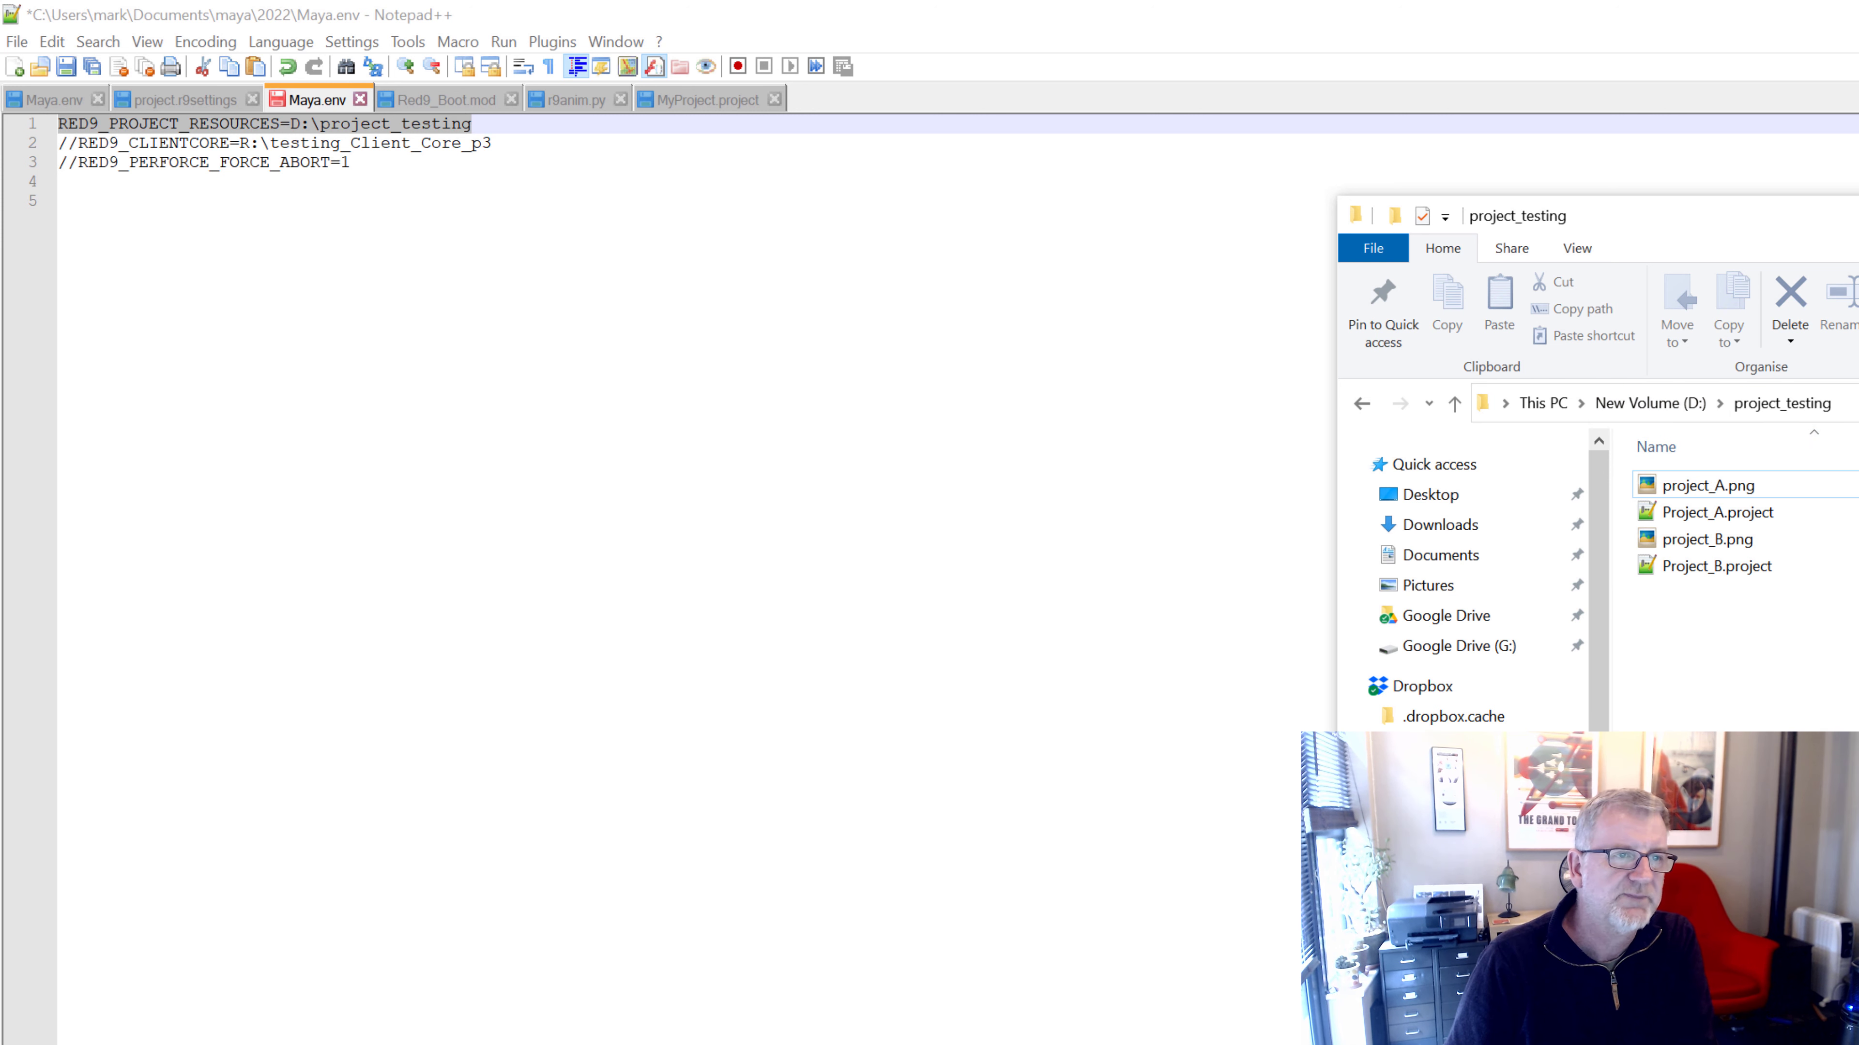
key("alt+Tab")
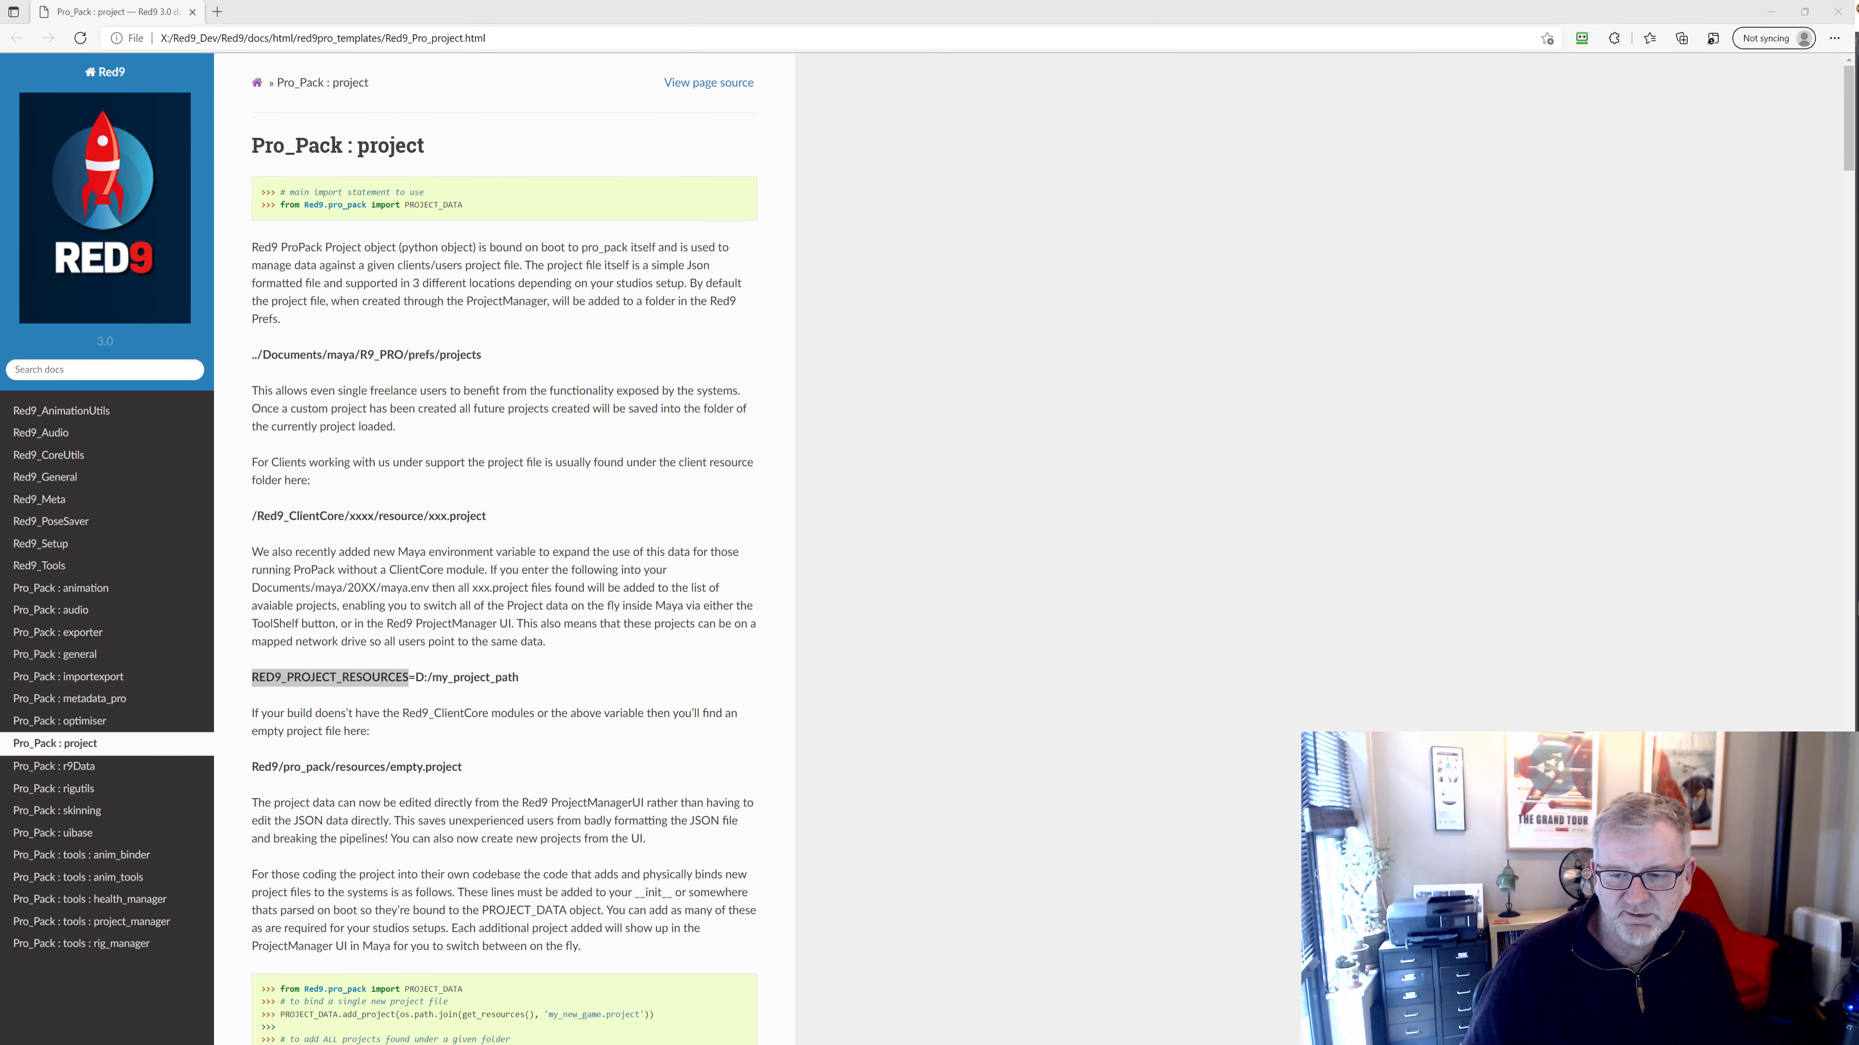
key("alt+Tab")
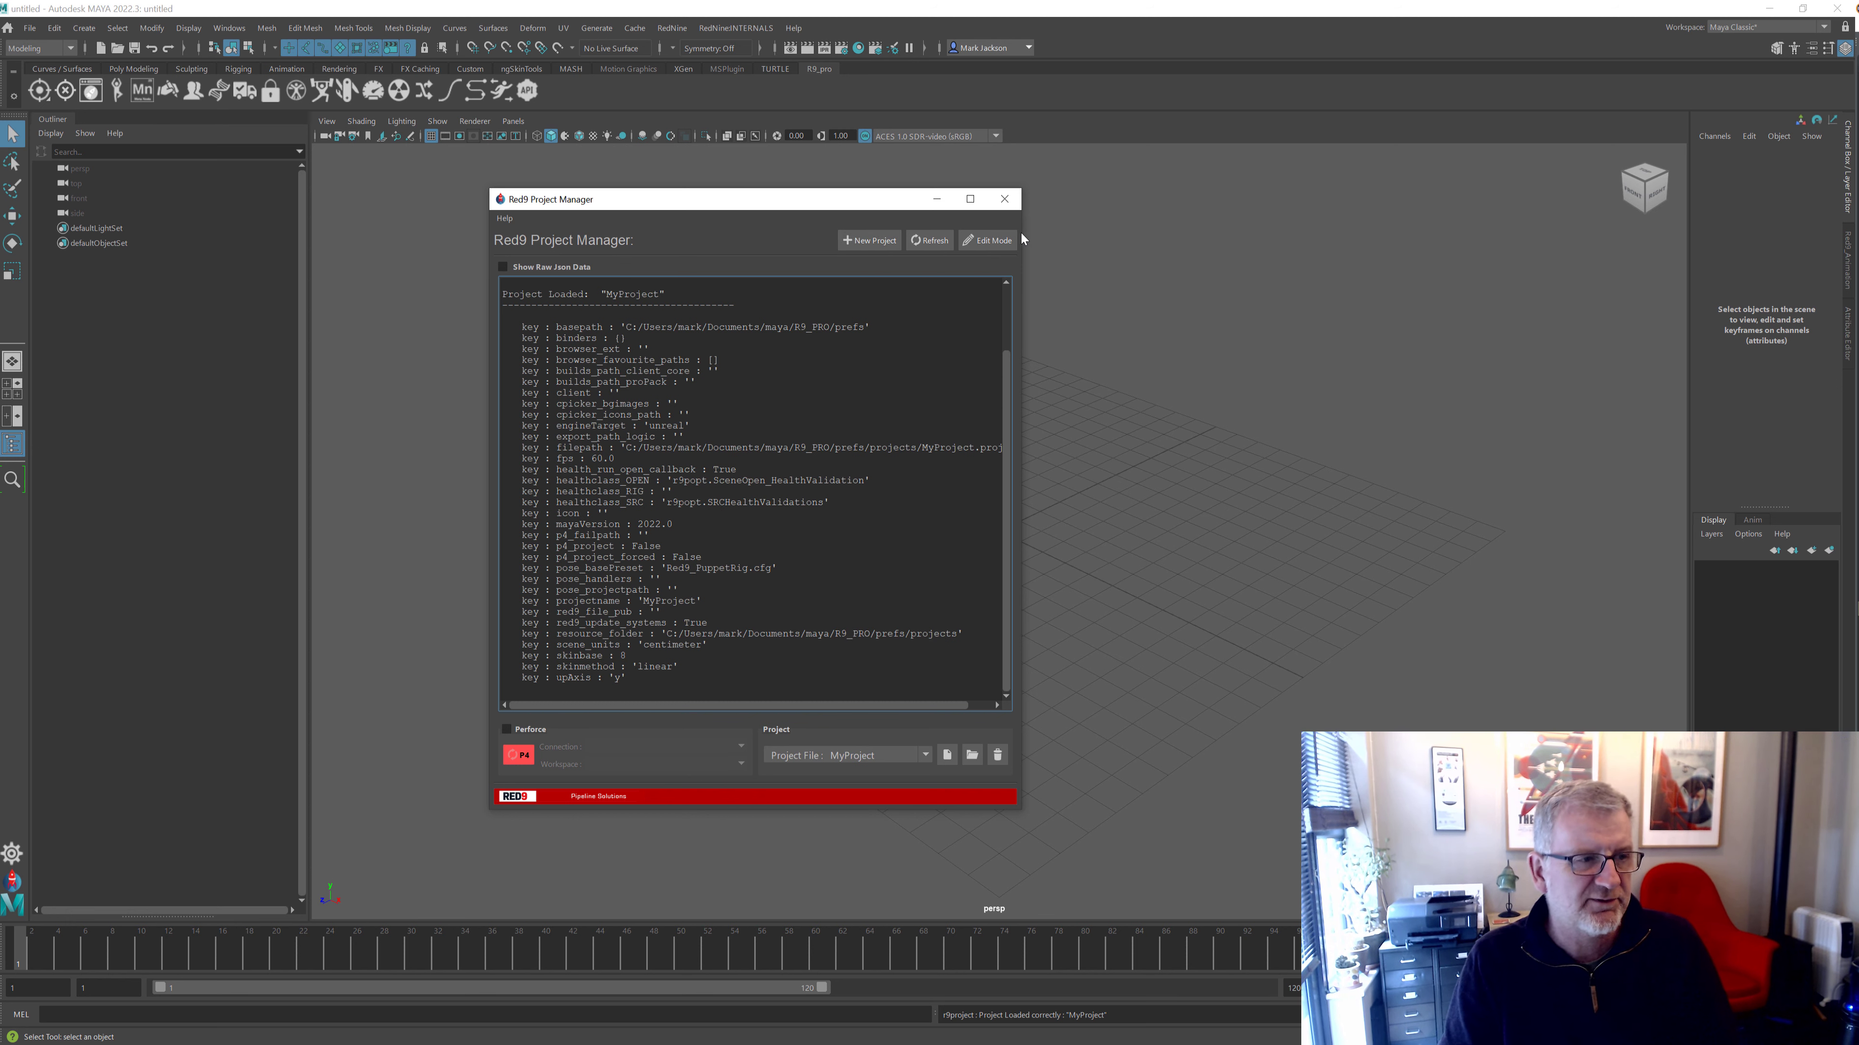
Put MyProject into edit mode and enlarge the Project Manager window to show more of its keys
left_click(984, 242)
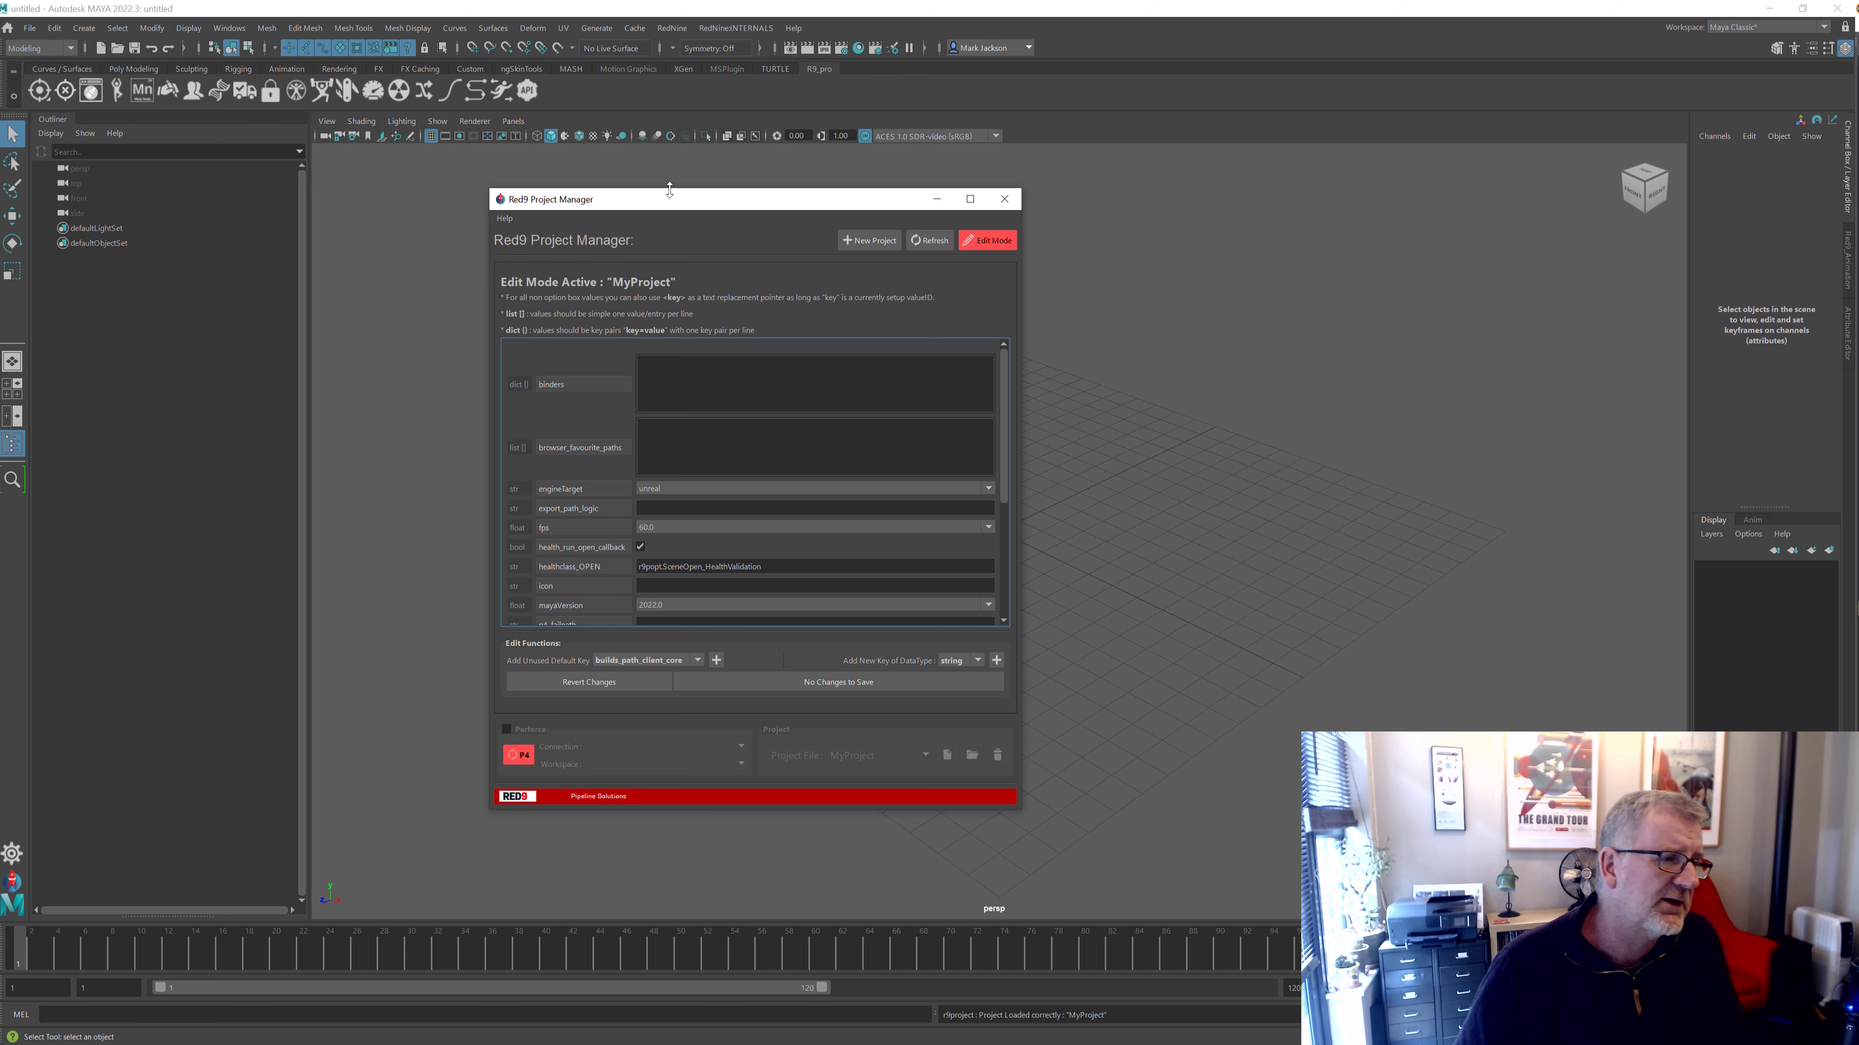
left_click_drag(1021, 811, 1208, 902)
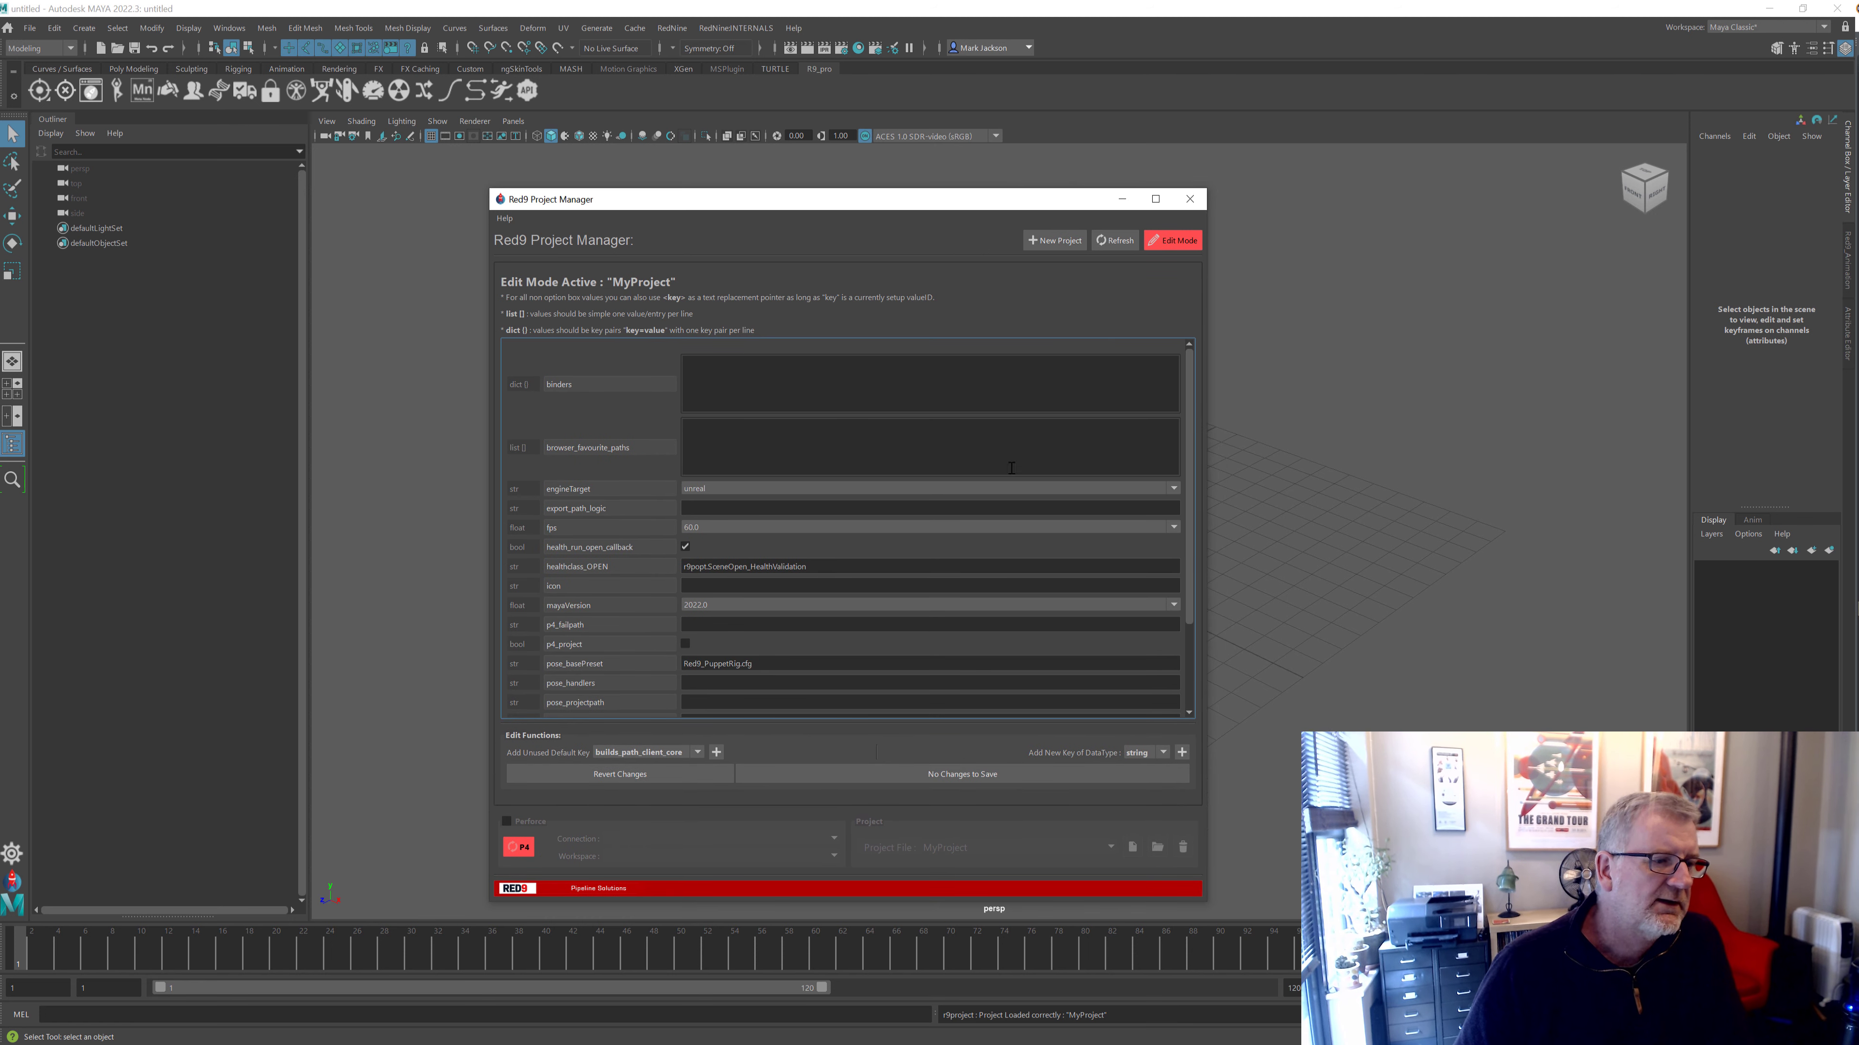
Try single test letters in the export_path_logic value and clear them again
left_click(951, 508)
type("d")
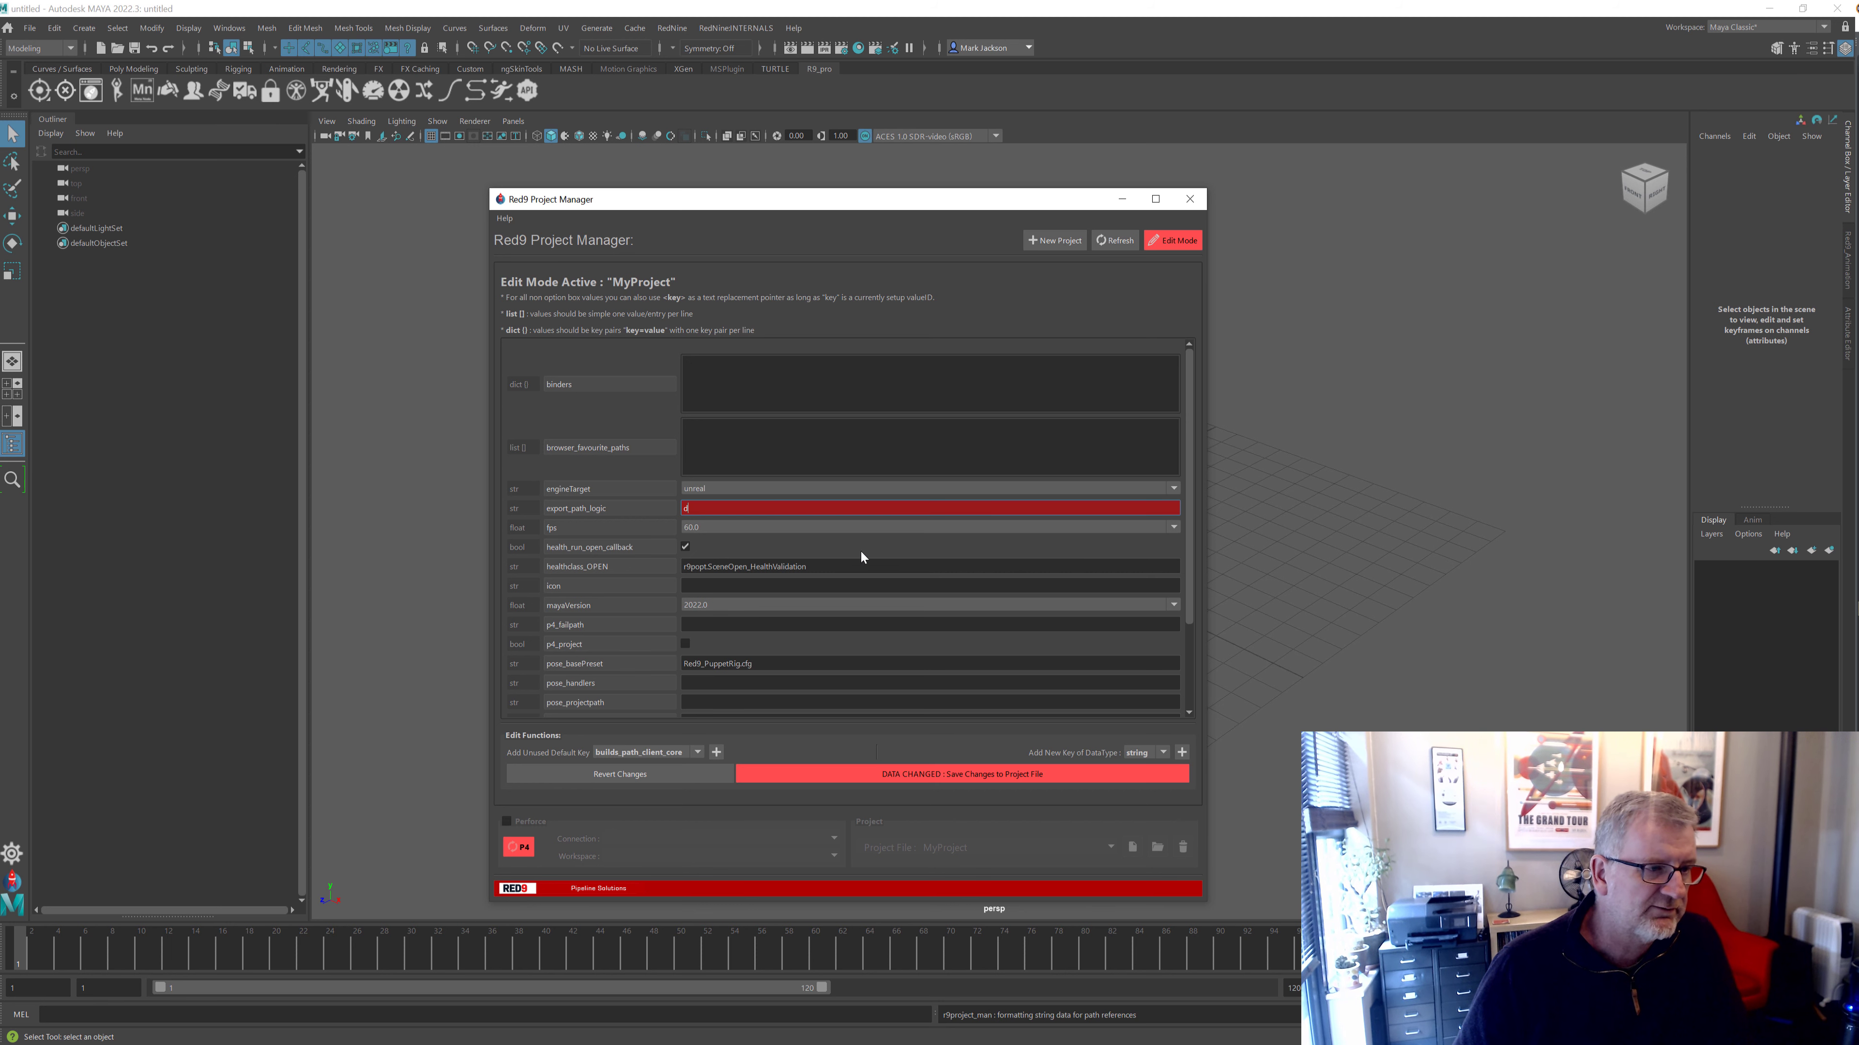
key("BackSpace")
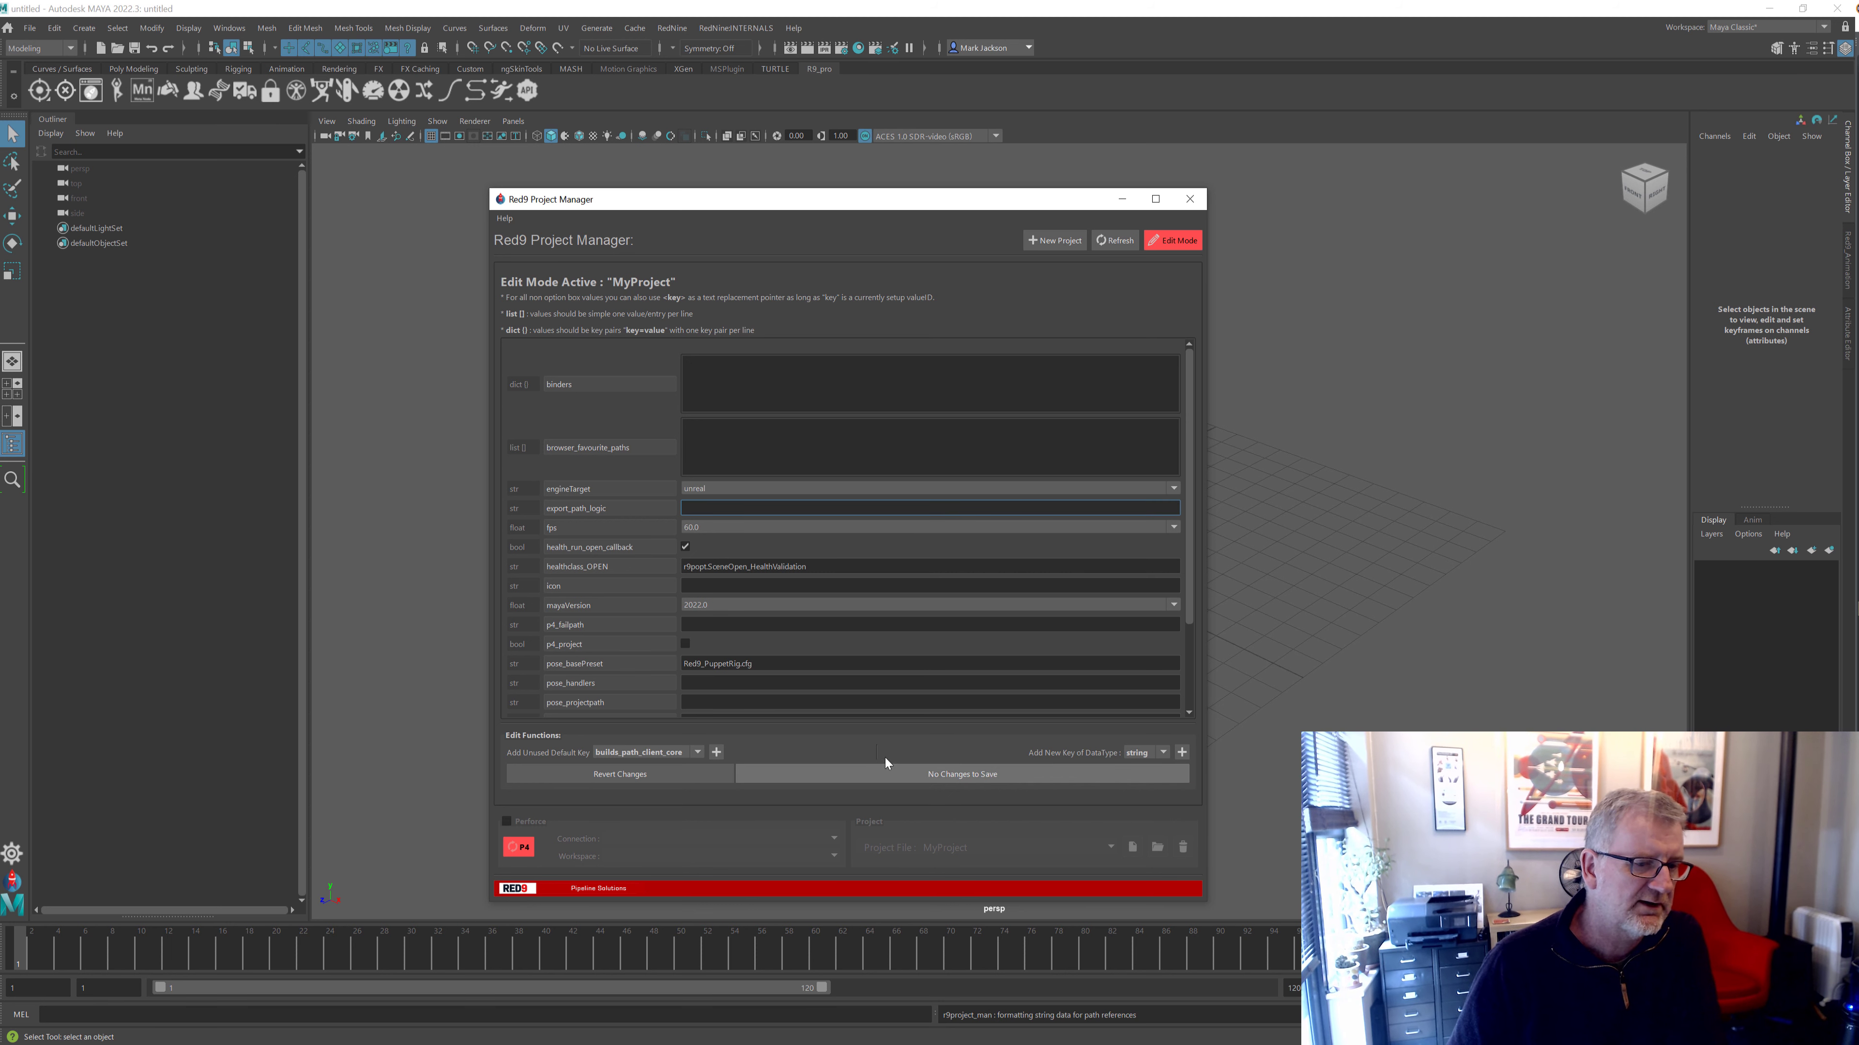
type("g")
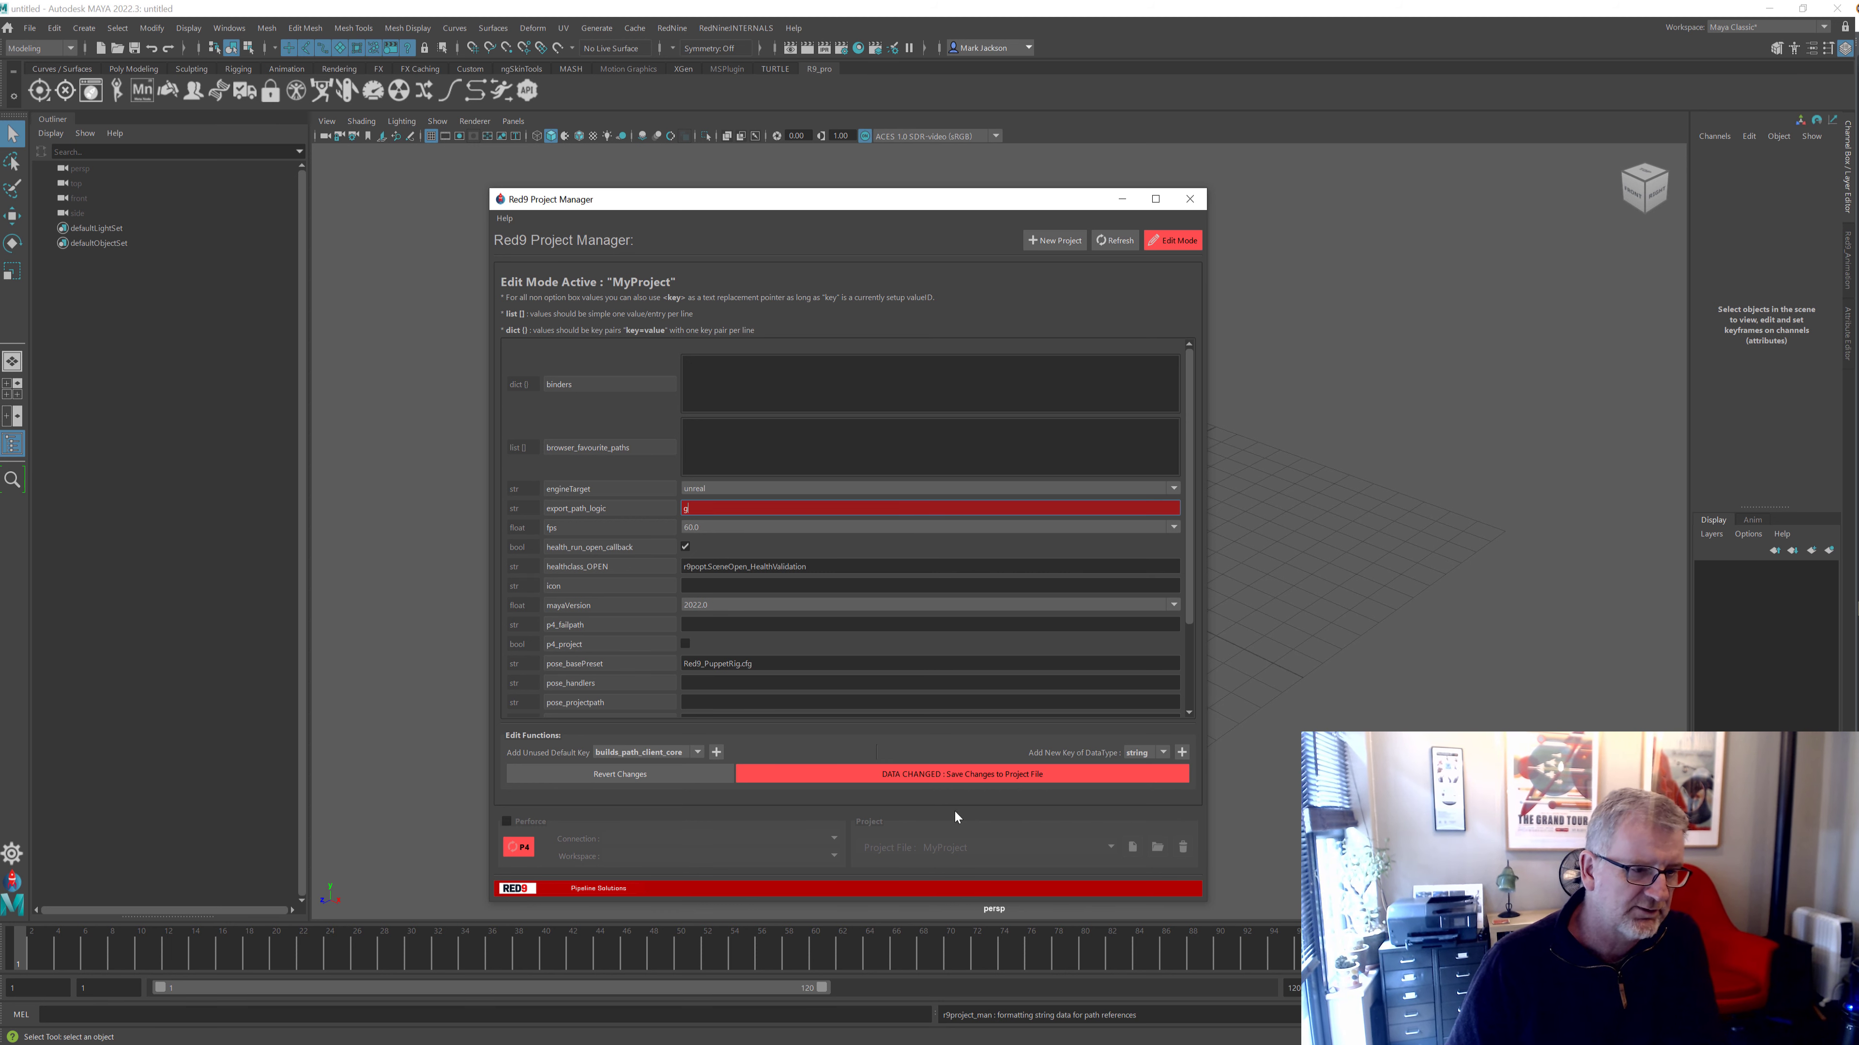
key("BackSpace")
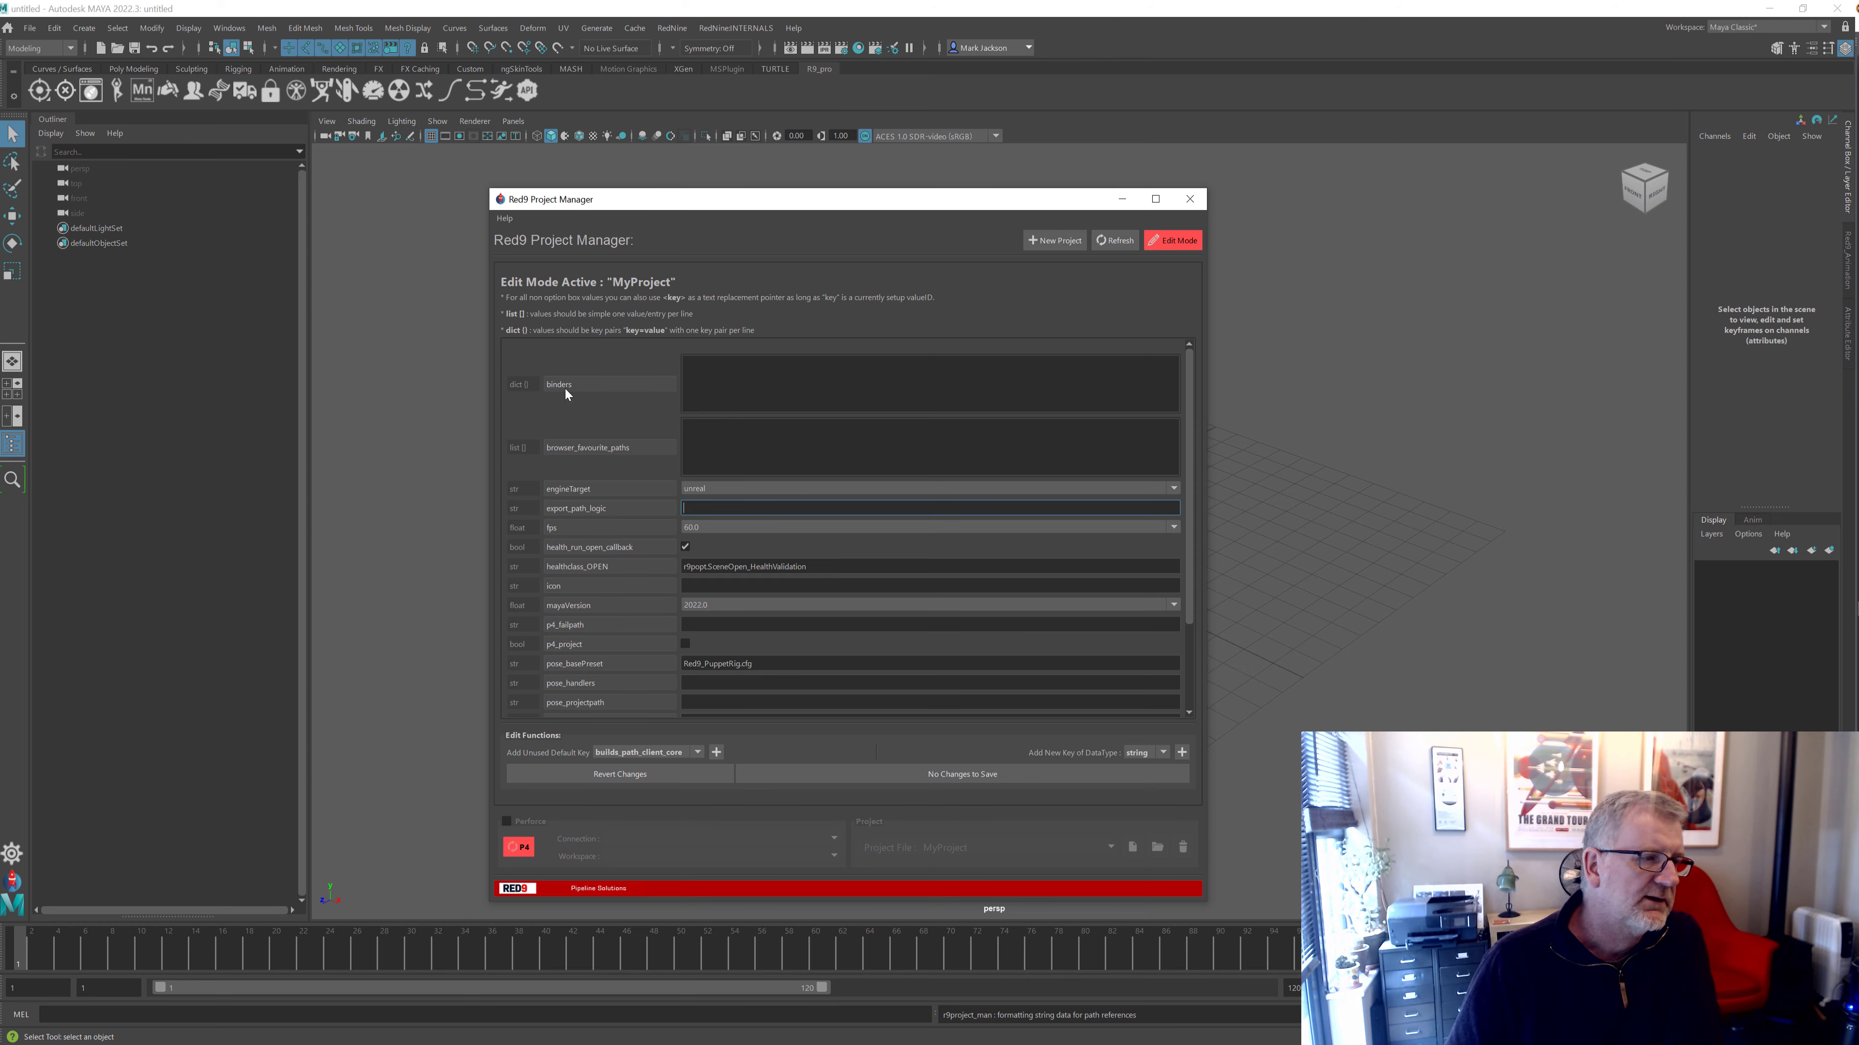
Open the Project Manager's API documentation and highlight the DEFAULT_PROJECT_KEYS descriptions
left_click(505, 219)
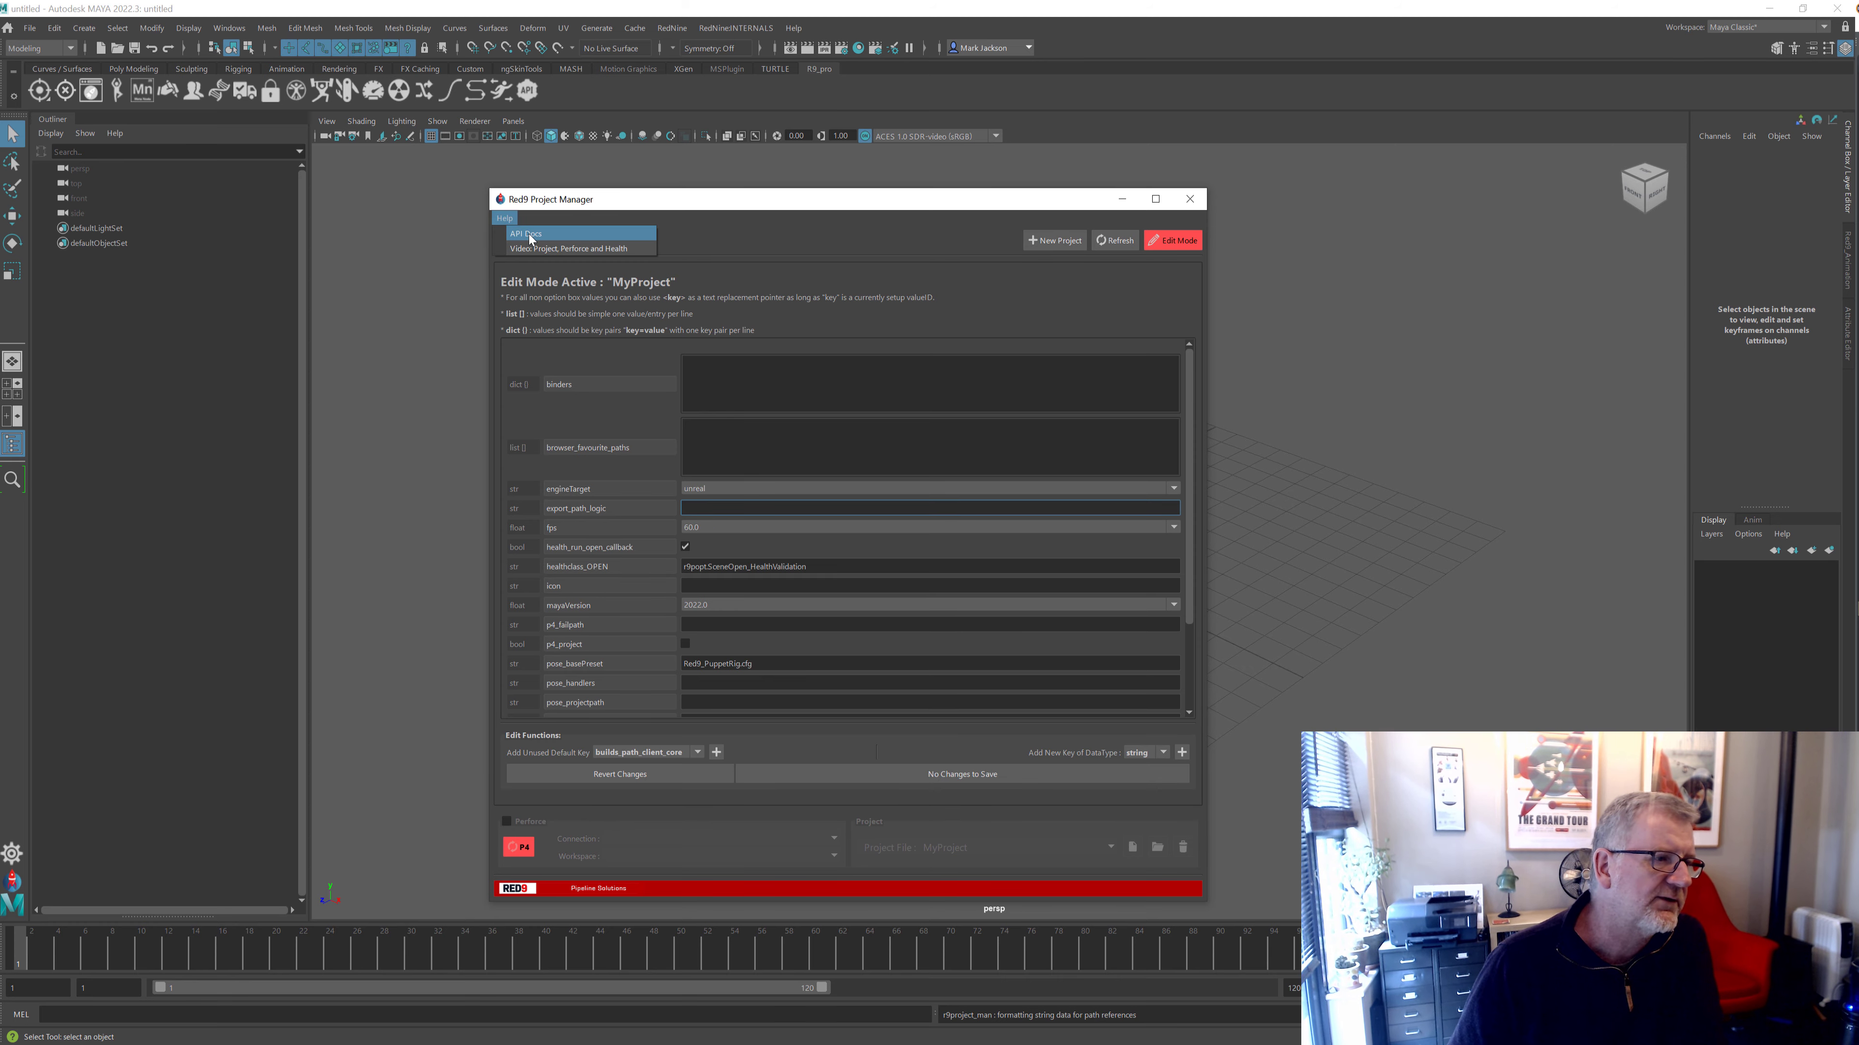
left_click(525, 234)
scroll(505, 535, "down", 20)
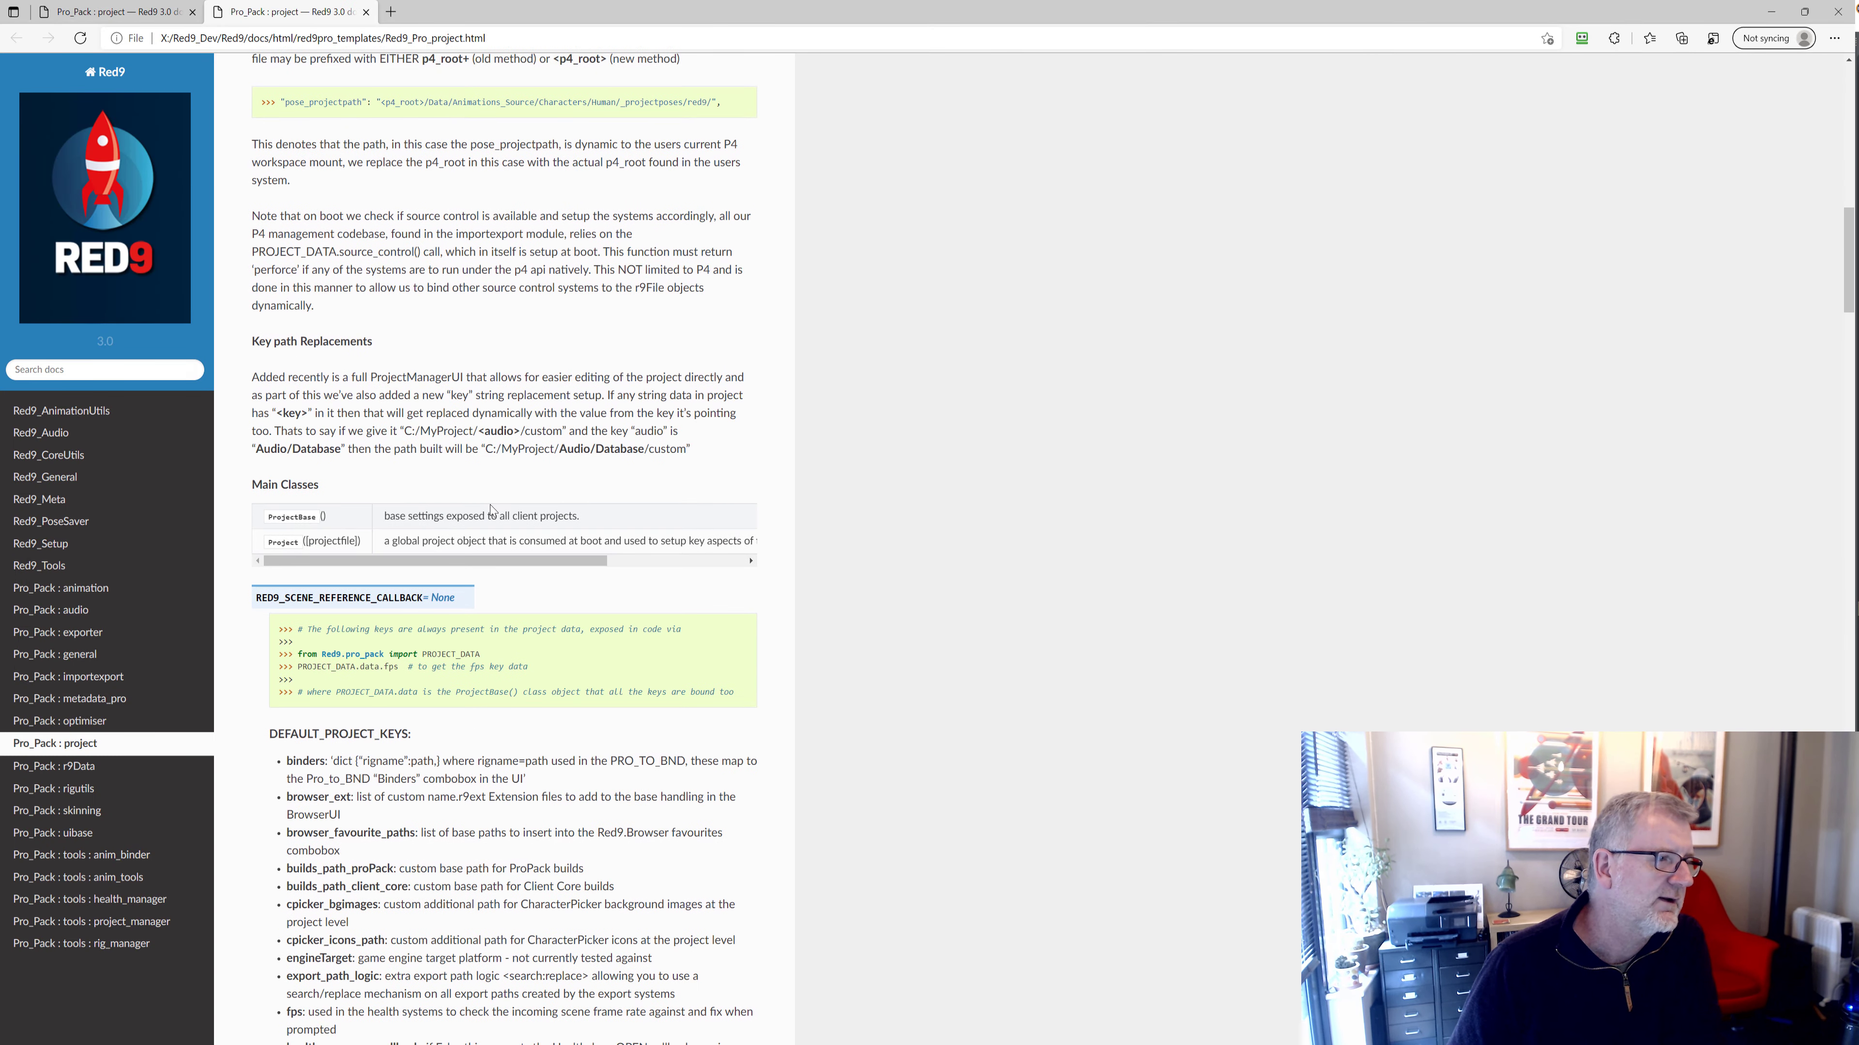
scroll(495, 512, "down", 1)
left_click_drag(267, 143, 757, 849)
left_click(293, 206)
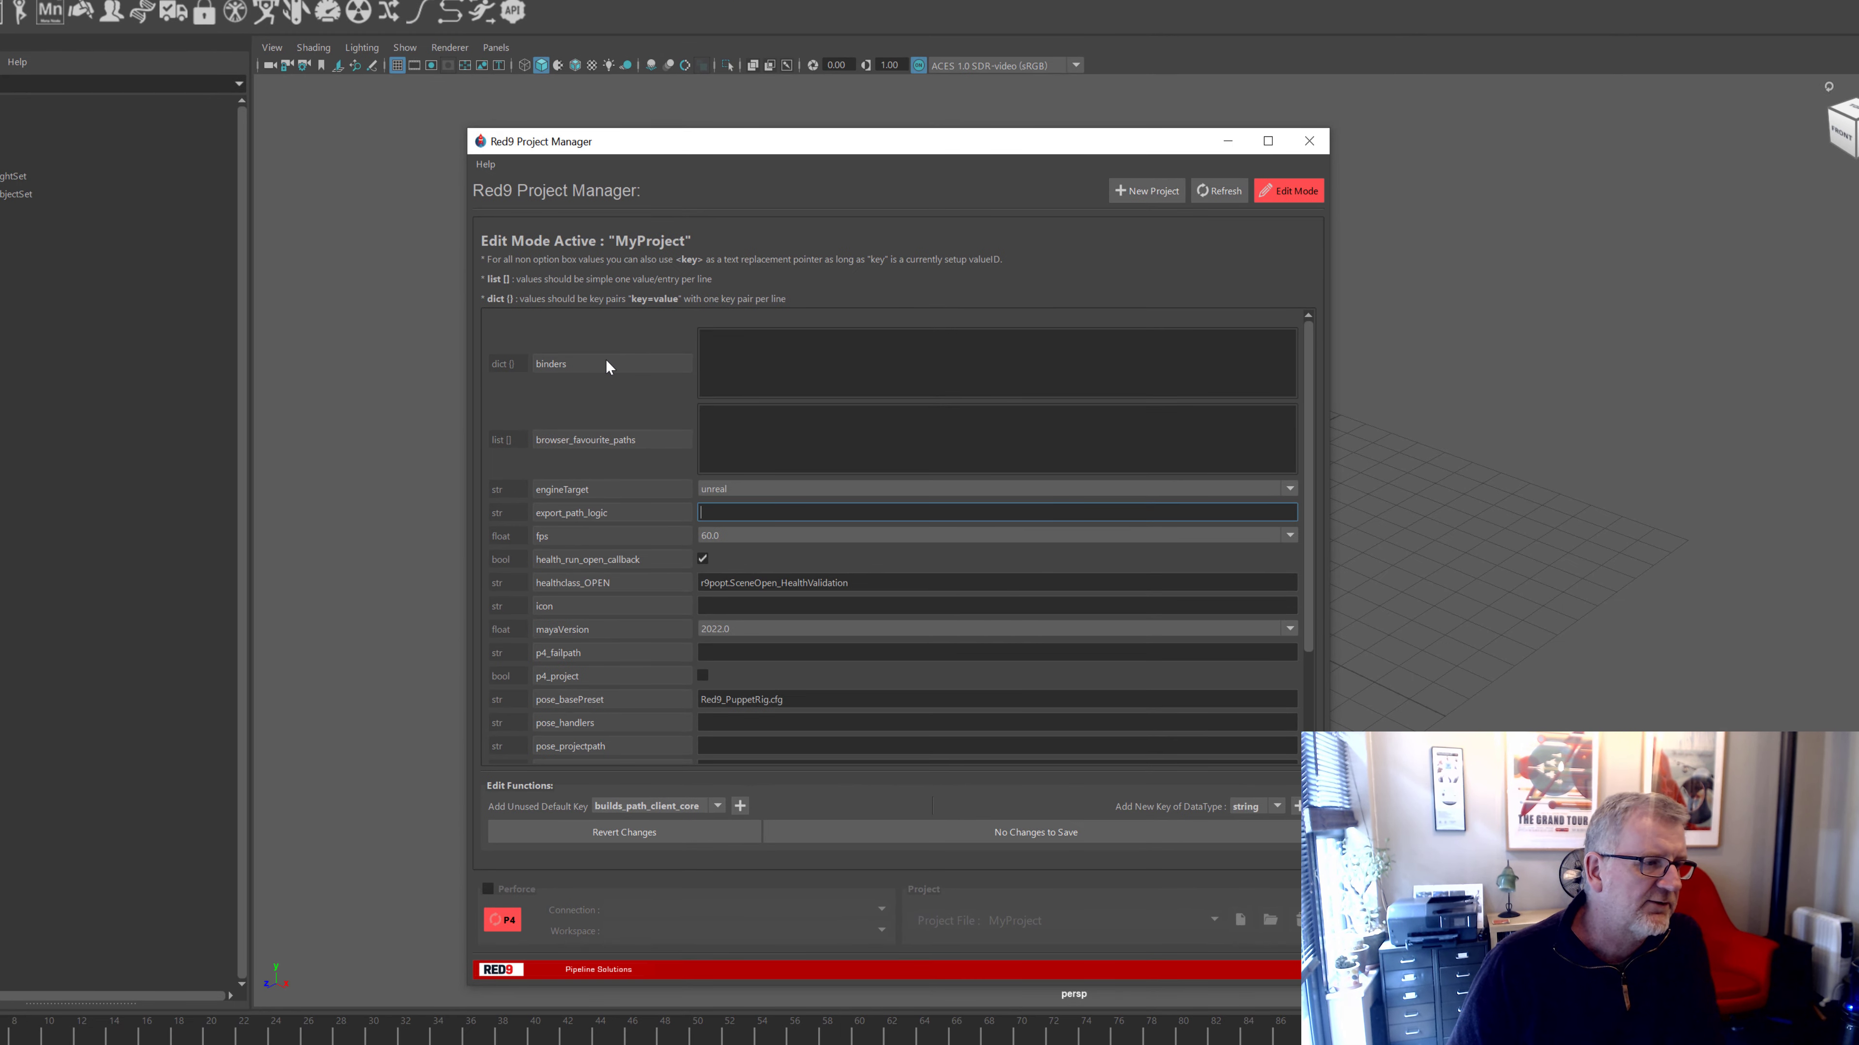
Show the description of the binders key in the Project Manager and close the window
left_click(604, 373)
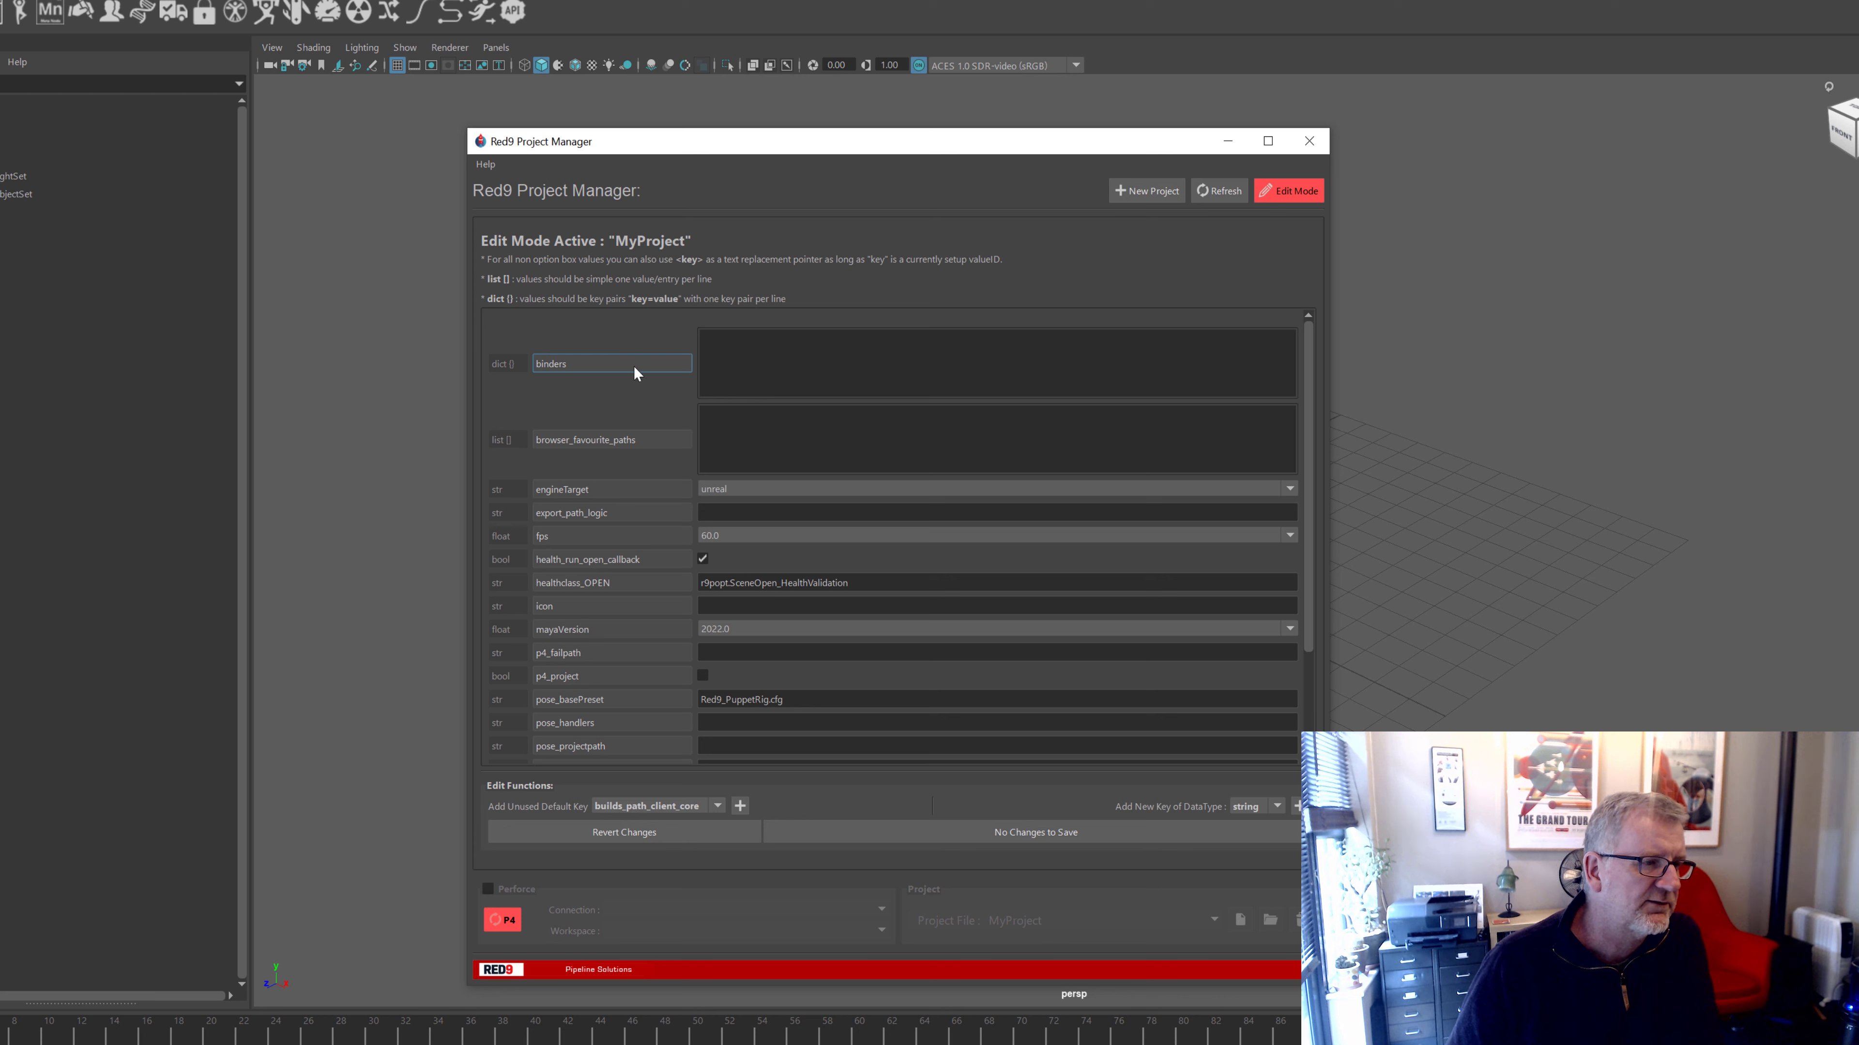
mouse_move(633, 372)
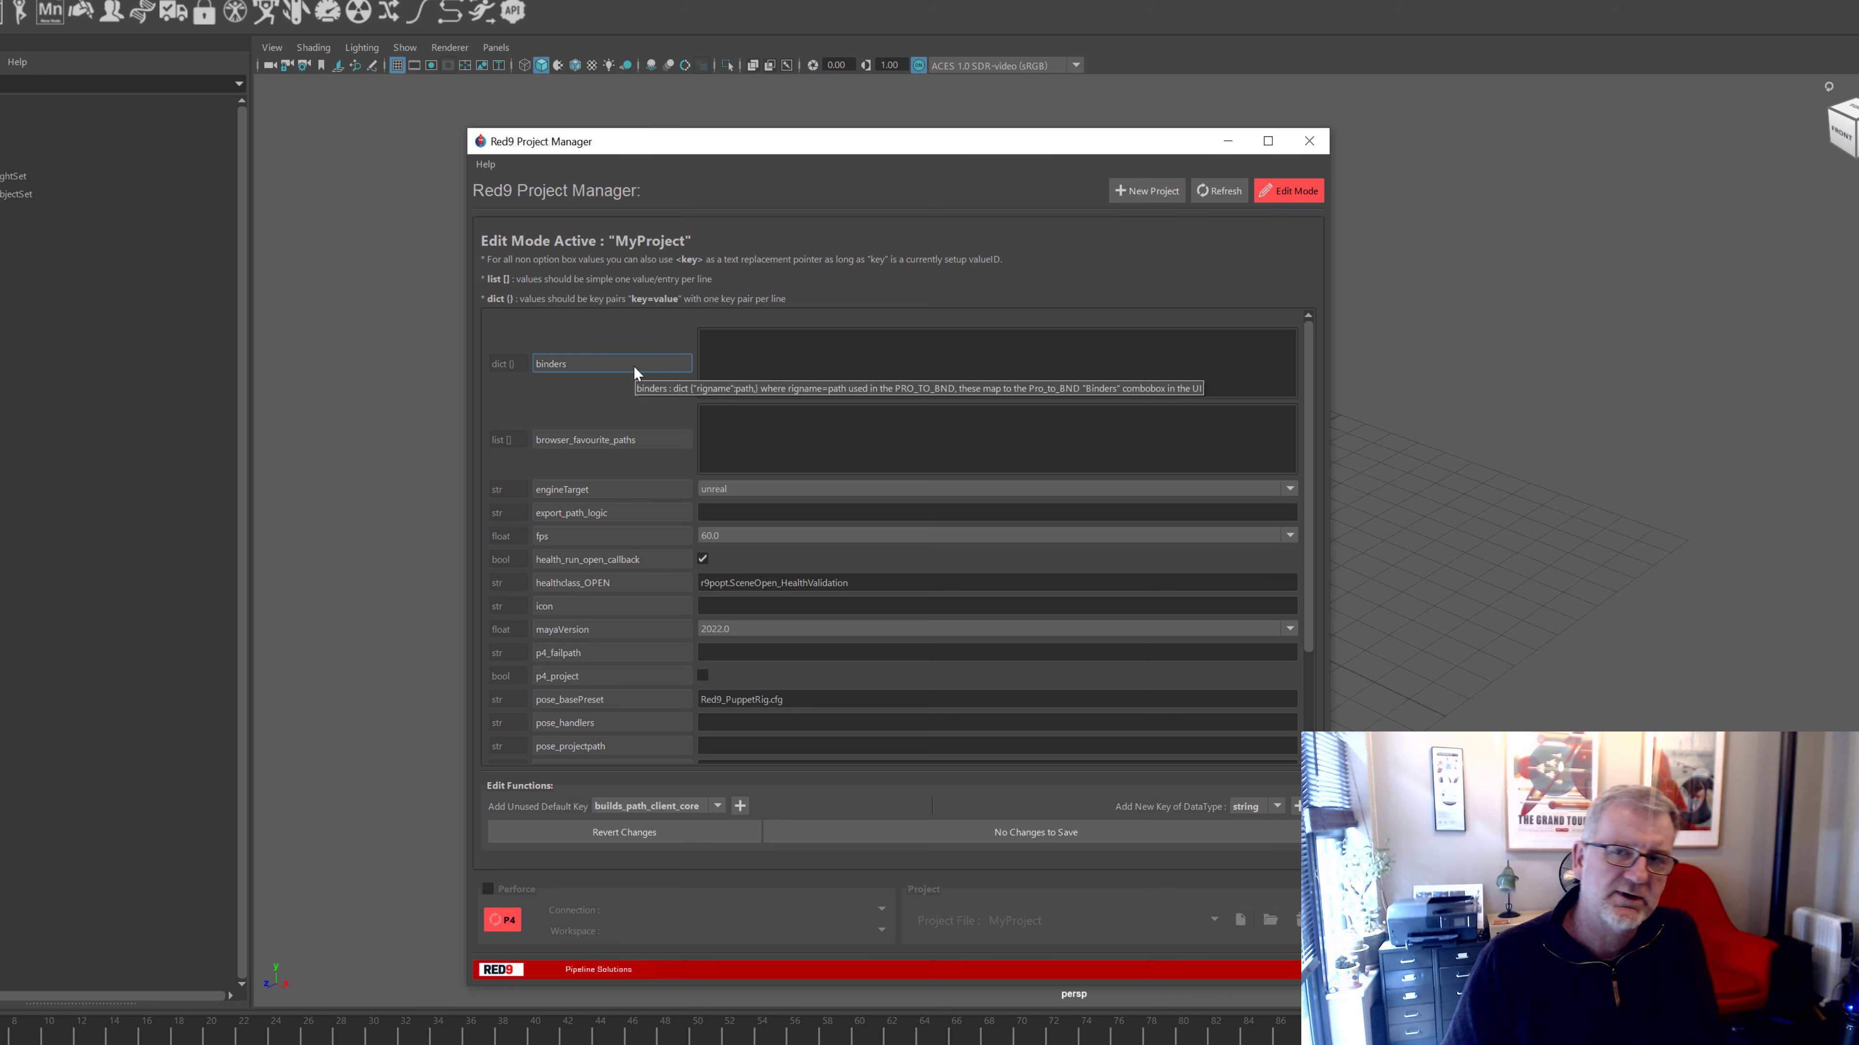
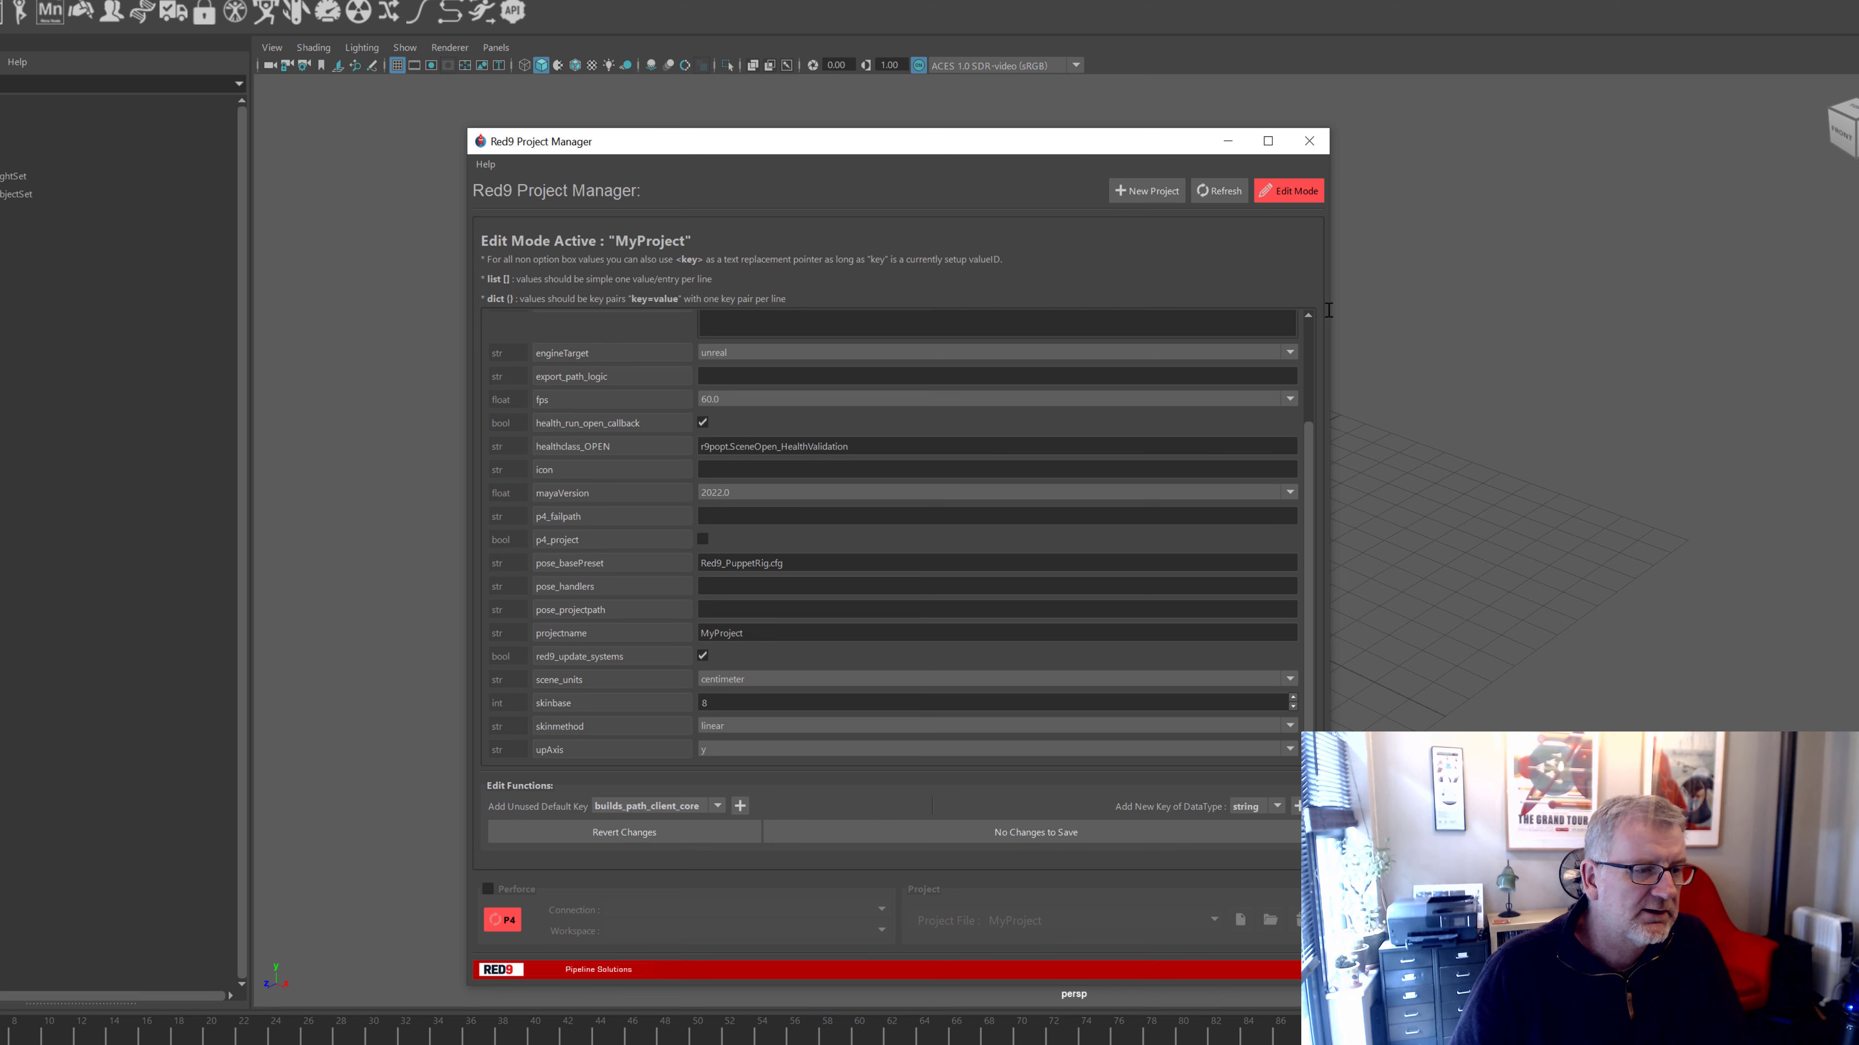
left_click(1309, 141)
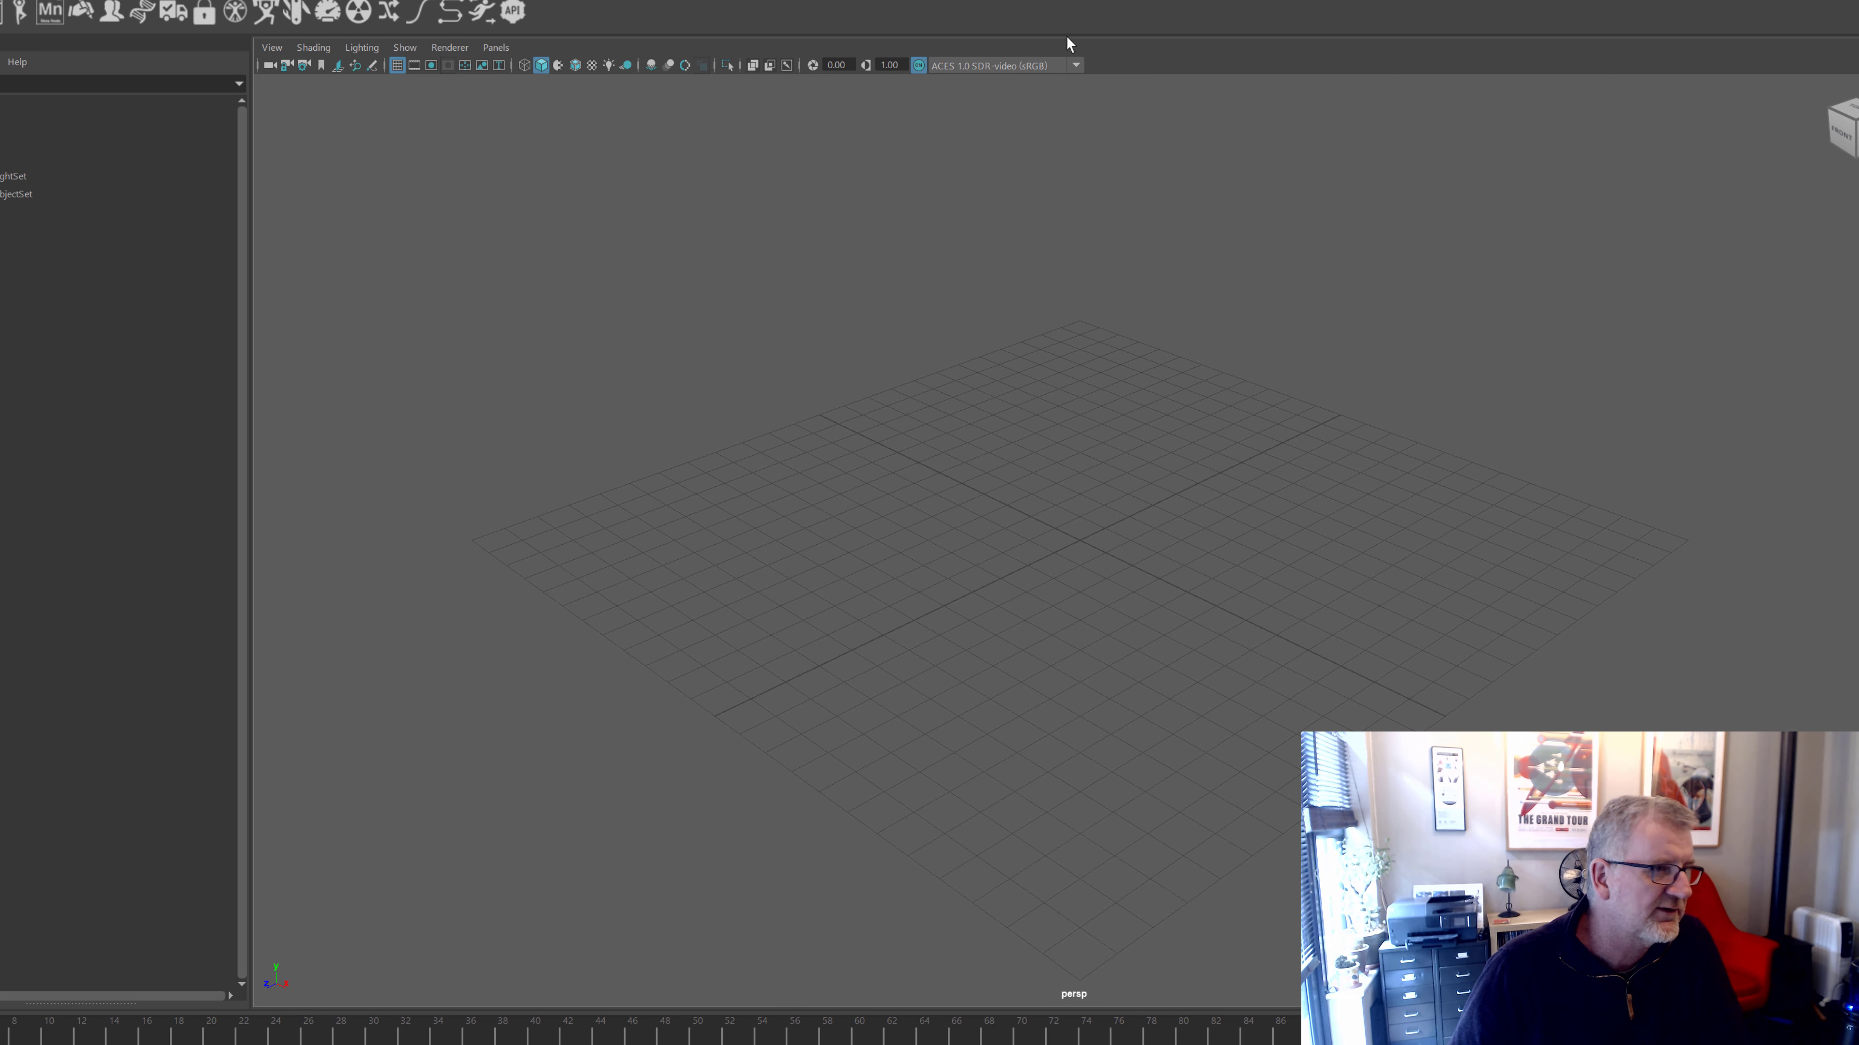
Open the Red9_BiPed_SKL scene from the Standard rig demo files and ignore the scene health failure
left_click(732, 3)
mouse_move(817, 245)
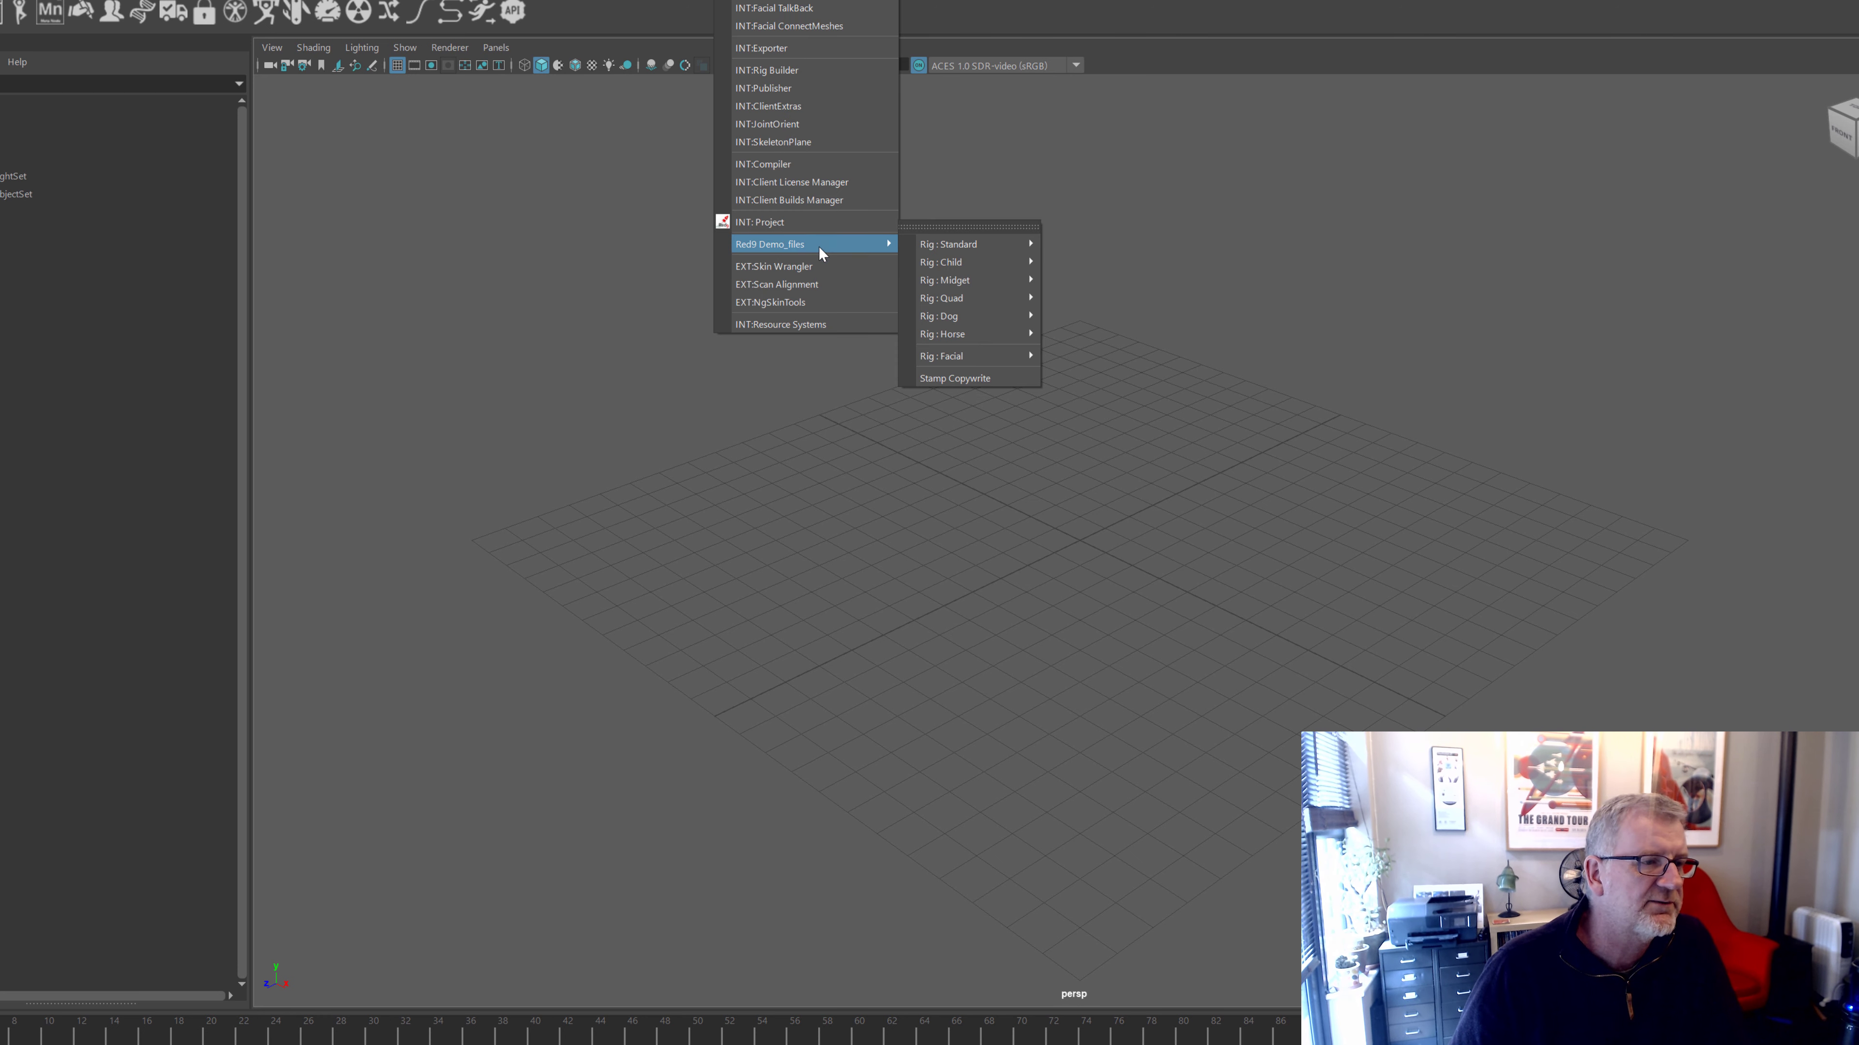
mouse_move(972, 249)
left_click(1079, 245)
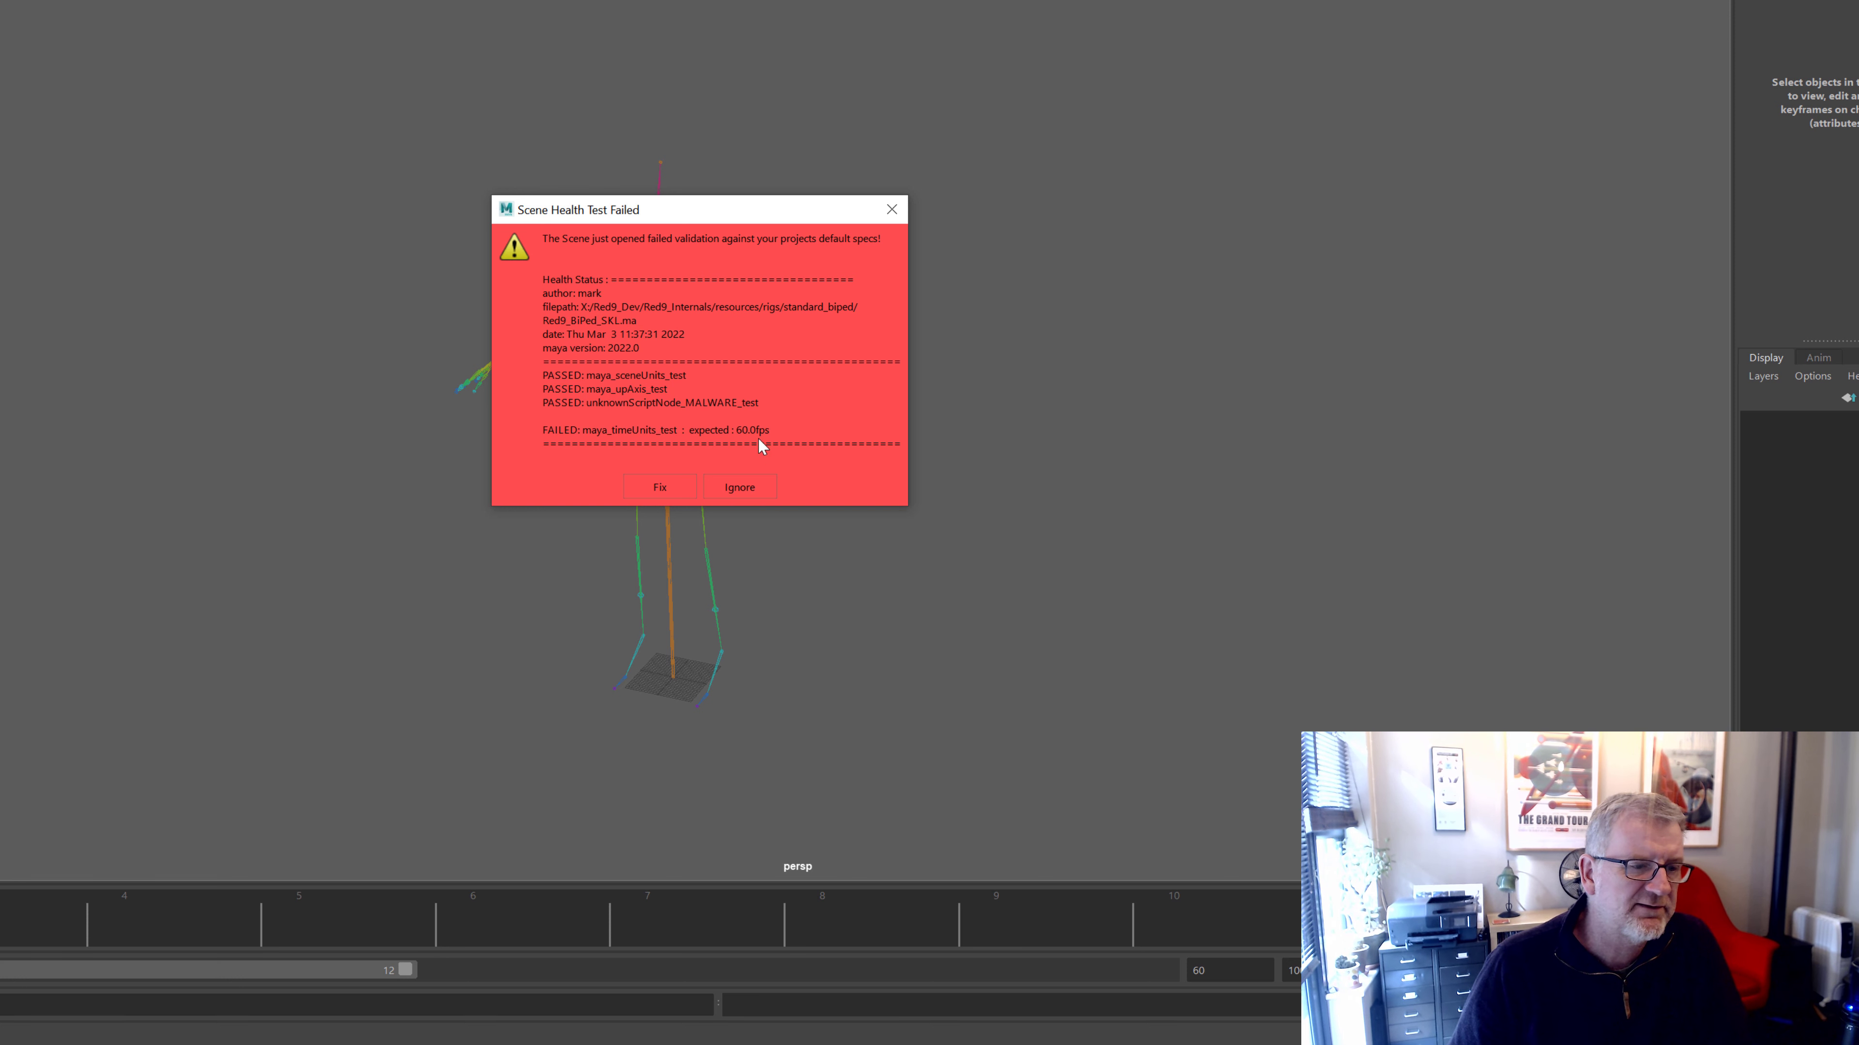
left_click(746, 490)
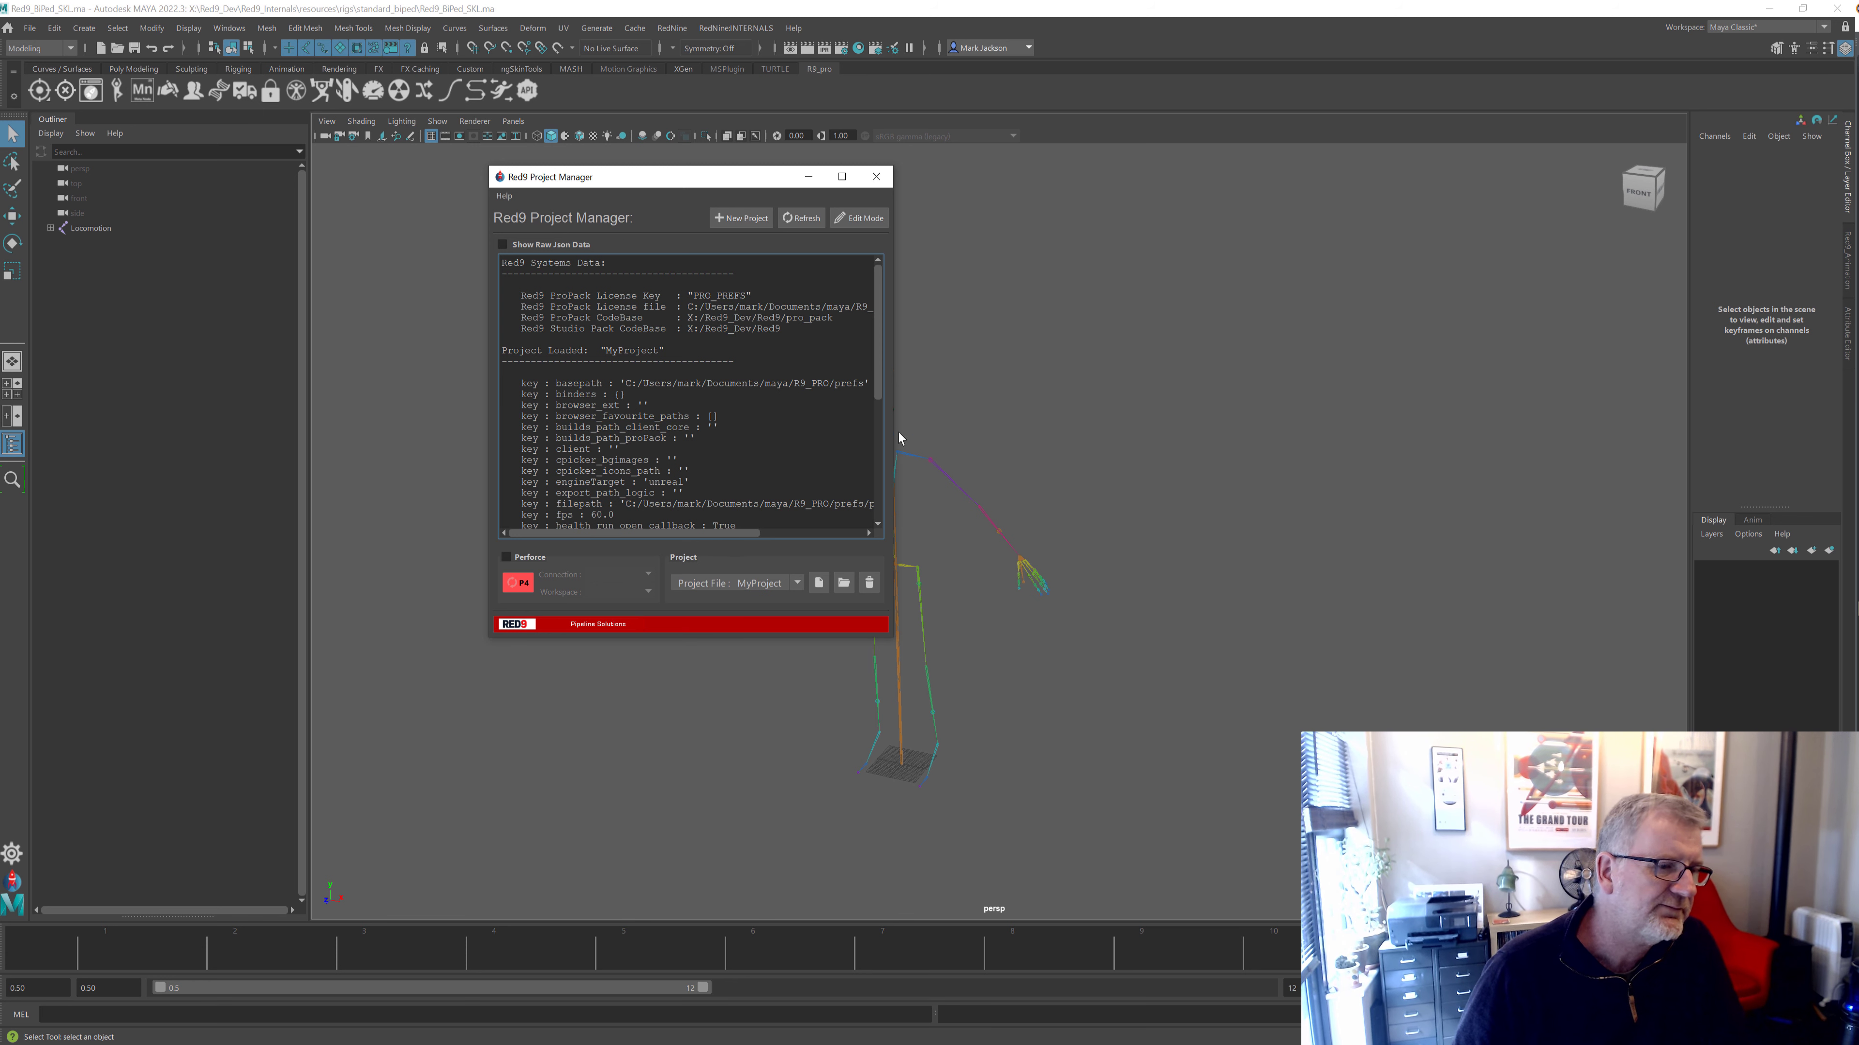
Reopen MyProject in edit mode, disable health_run_open_callback and save the change to the project file
left_click(862, 218)
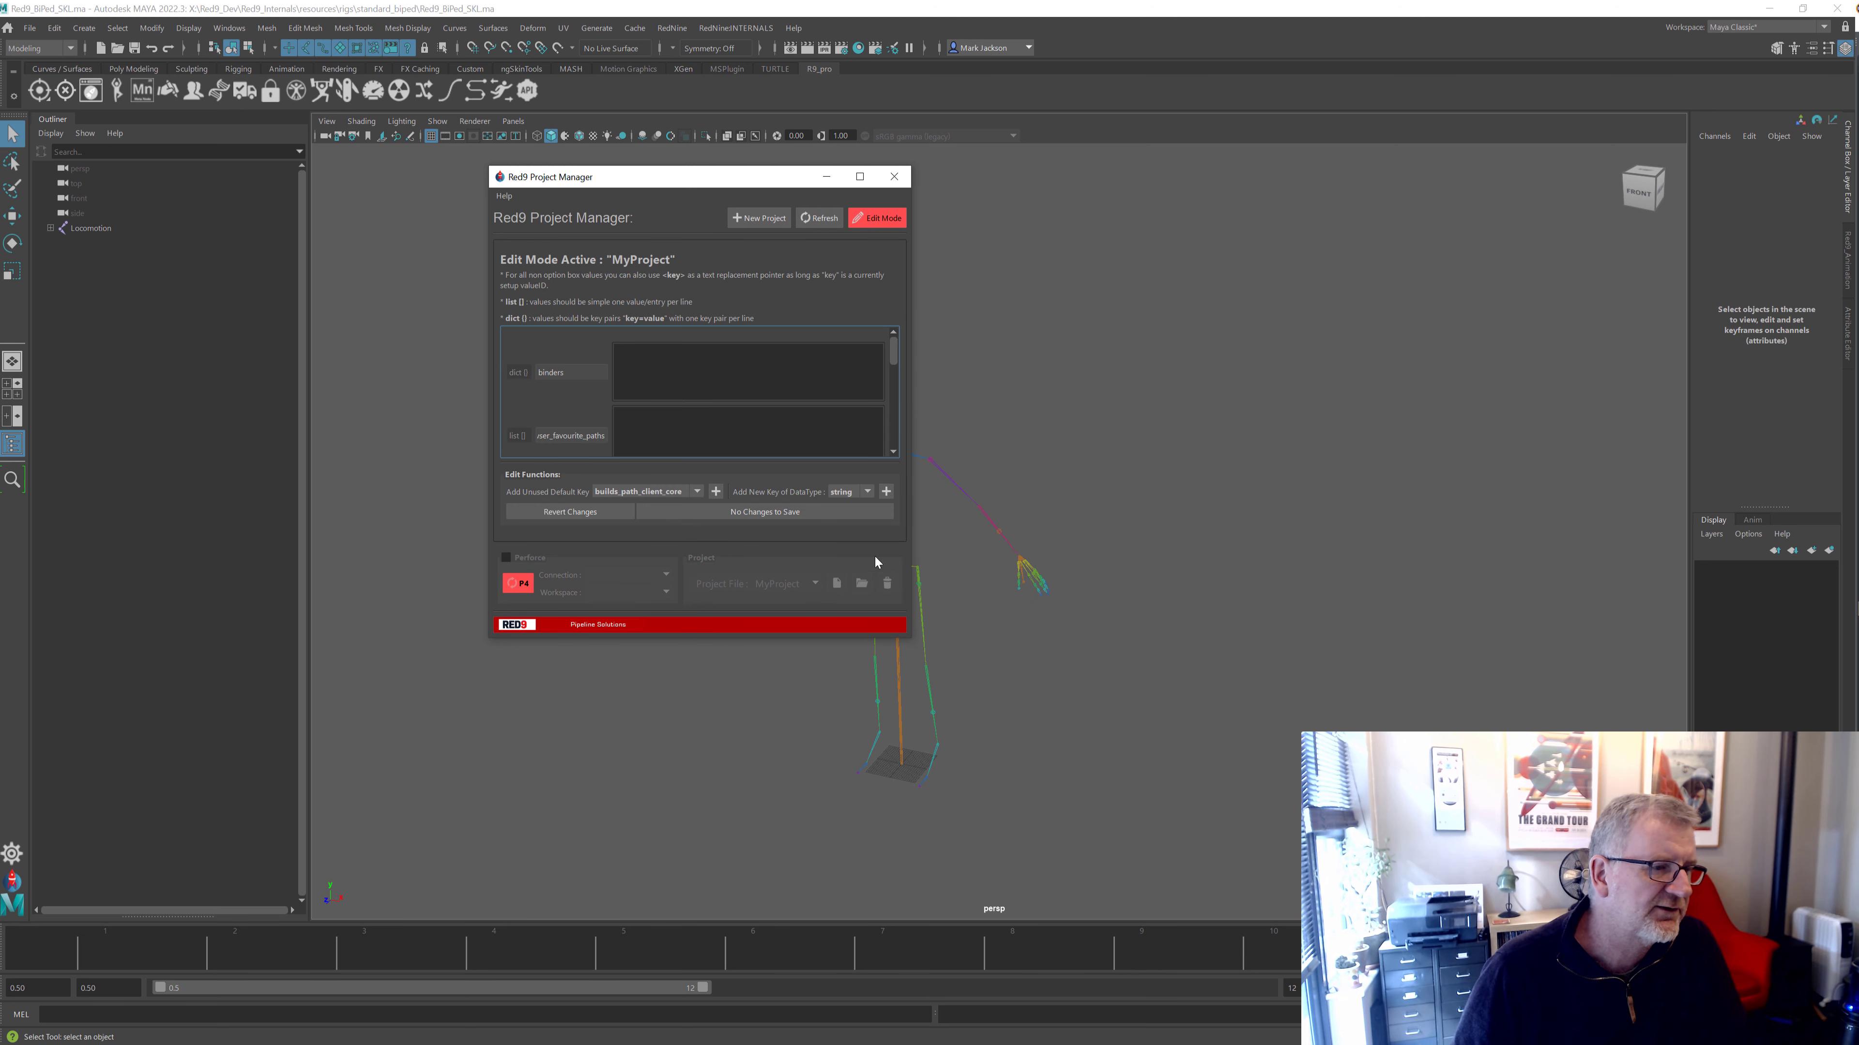
left_click_drag(911, 637, 1117, 849)
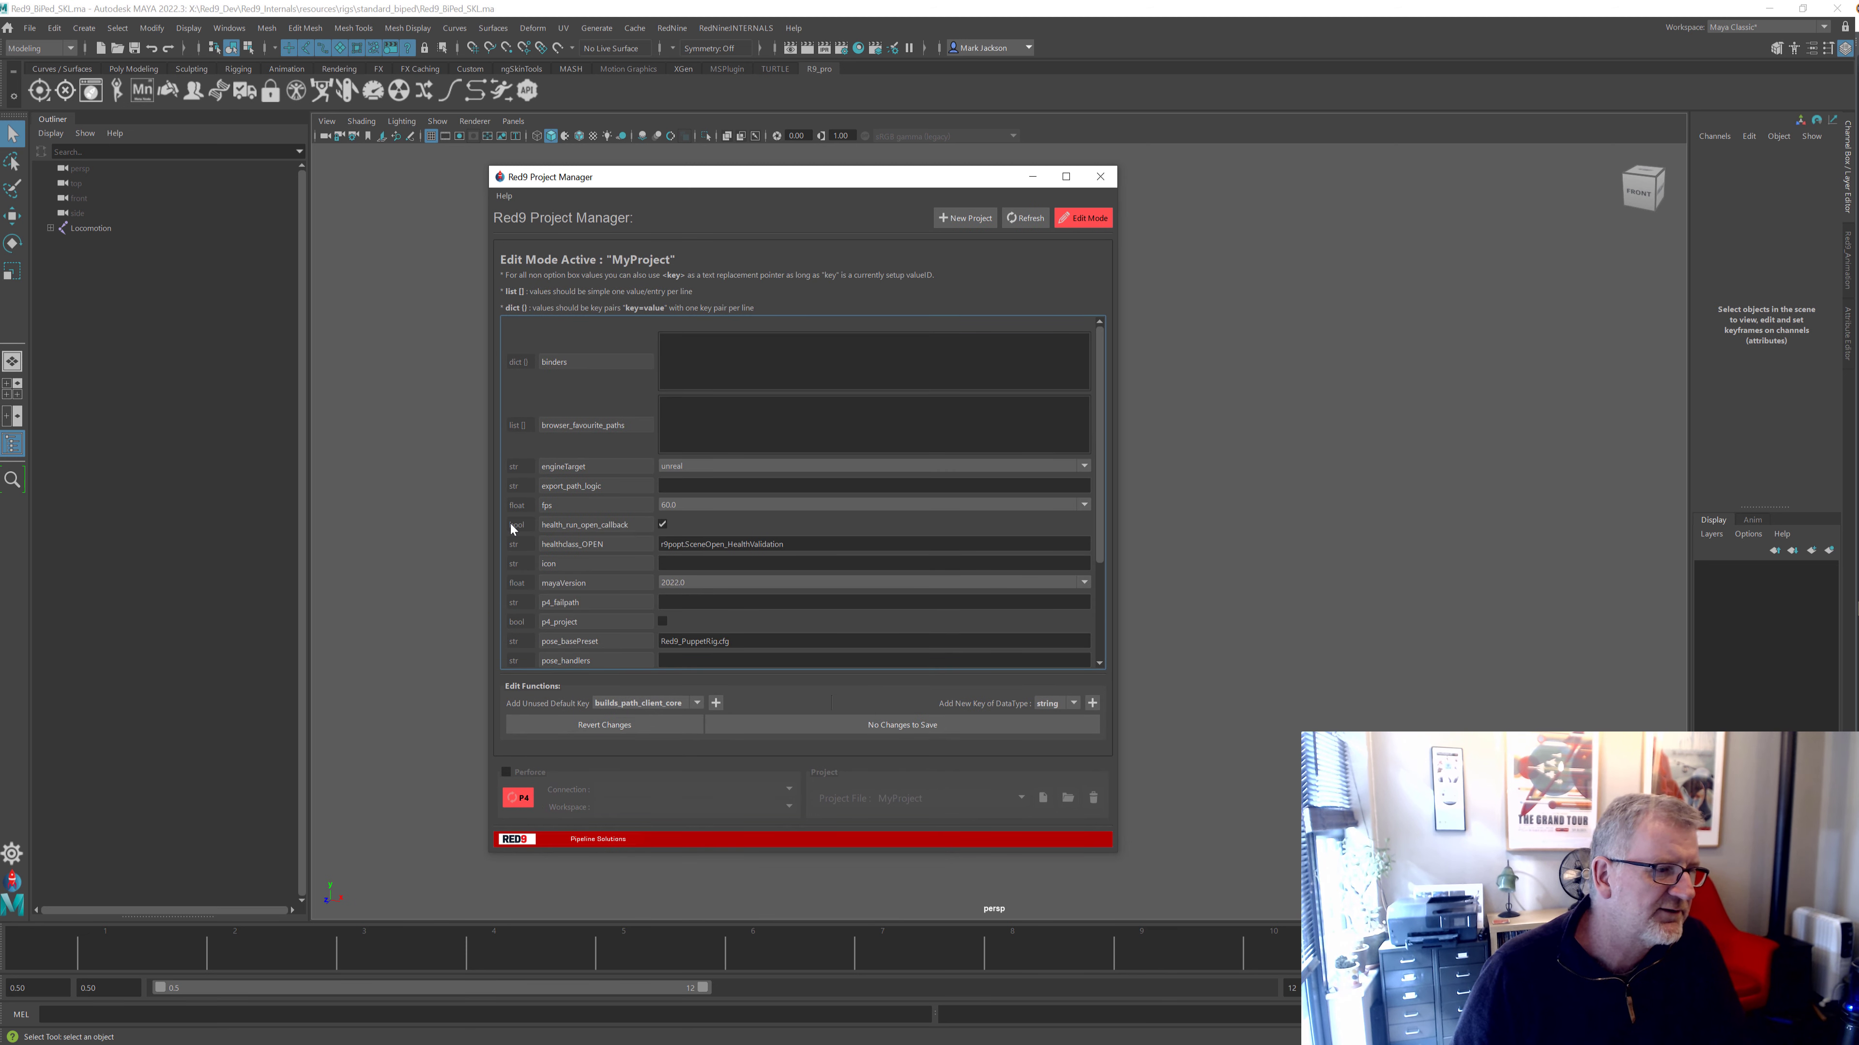
left_click(662, 524)
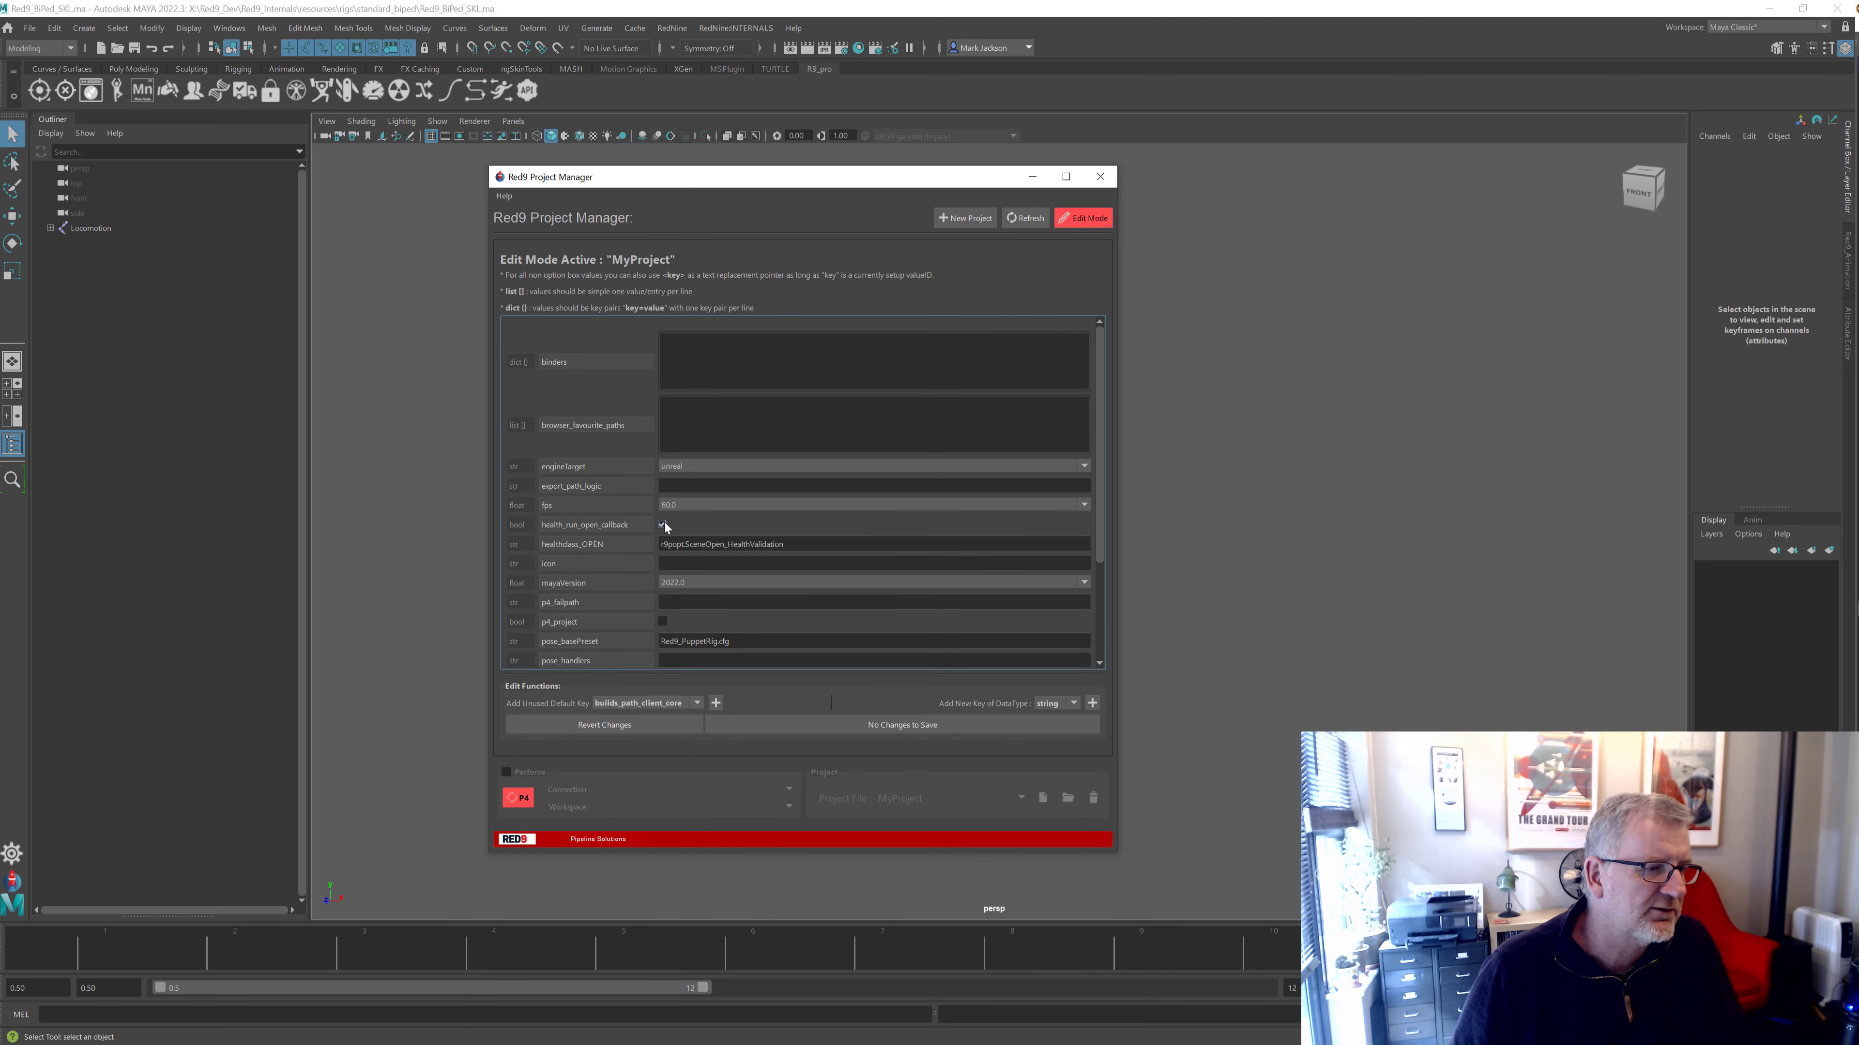
left_click(830, 726)
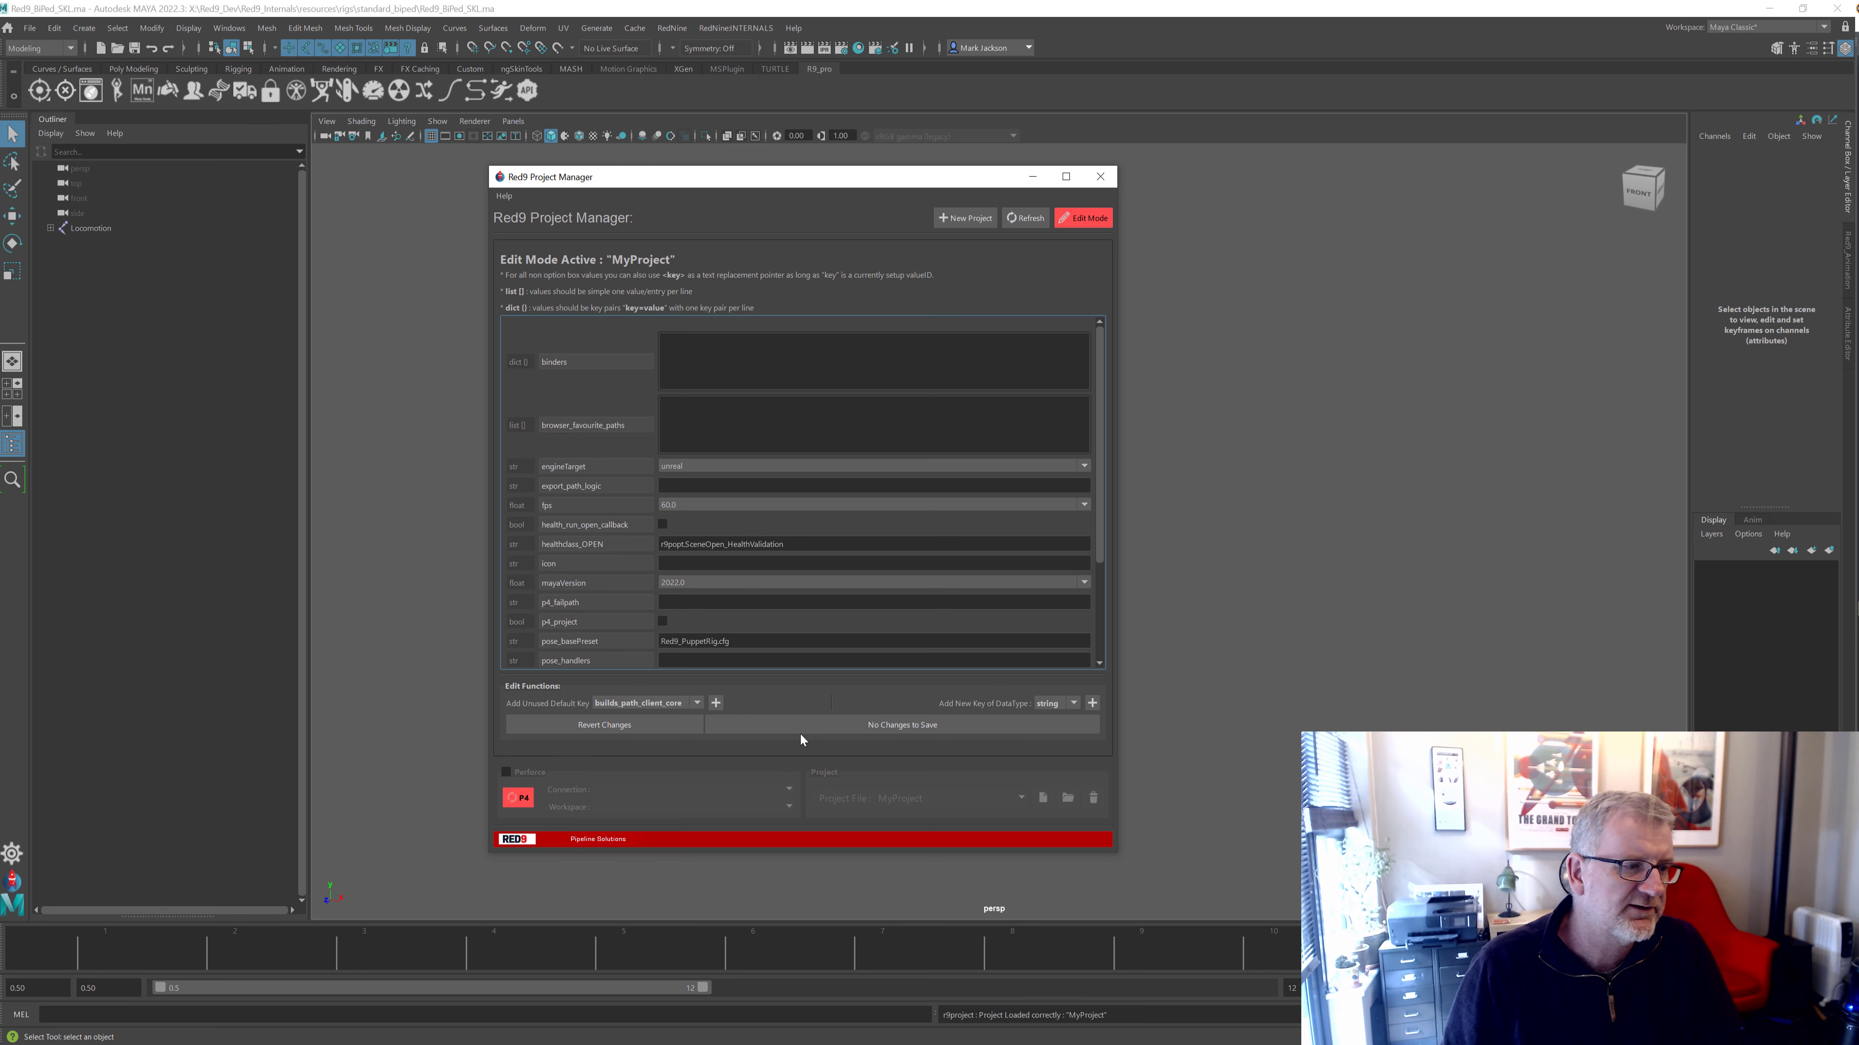
Re-enable health_run_open_callback and inspect the healthclass_OPEN value and the mayaVersion options
left_click(663, 526)
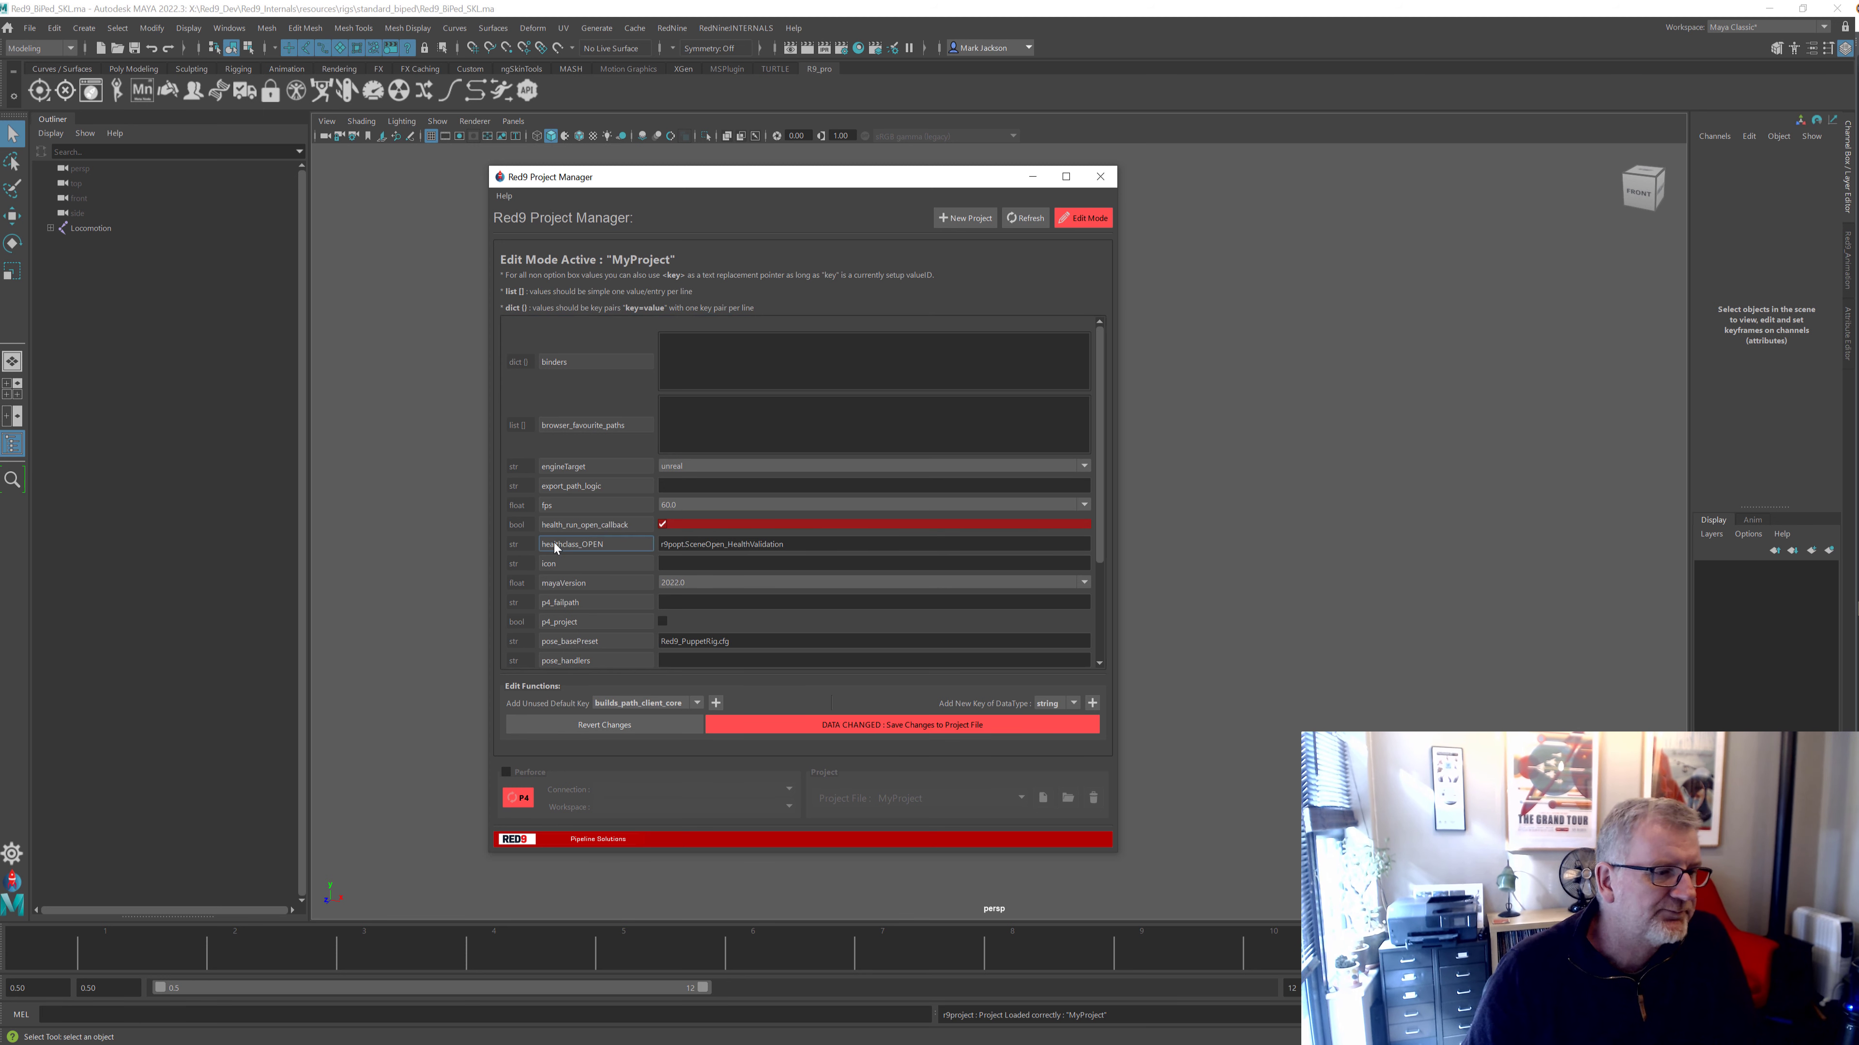
left_click_drag(783, 546, 632, 540)
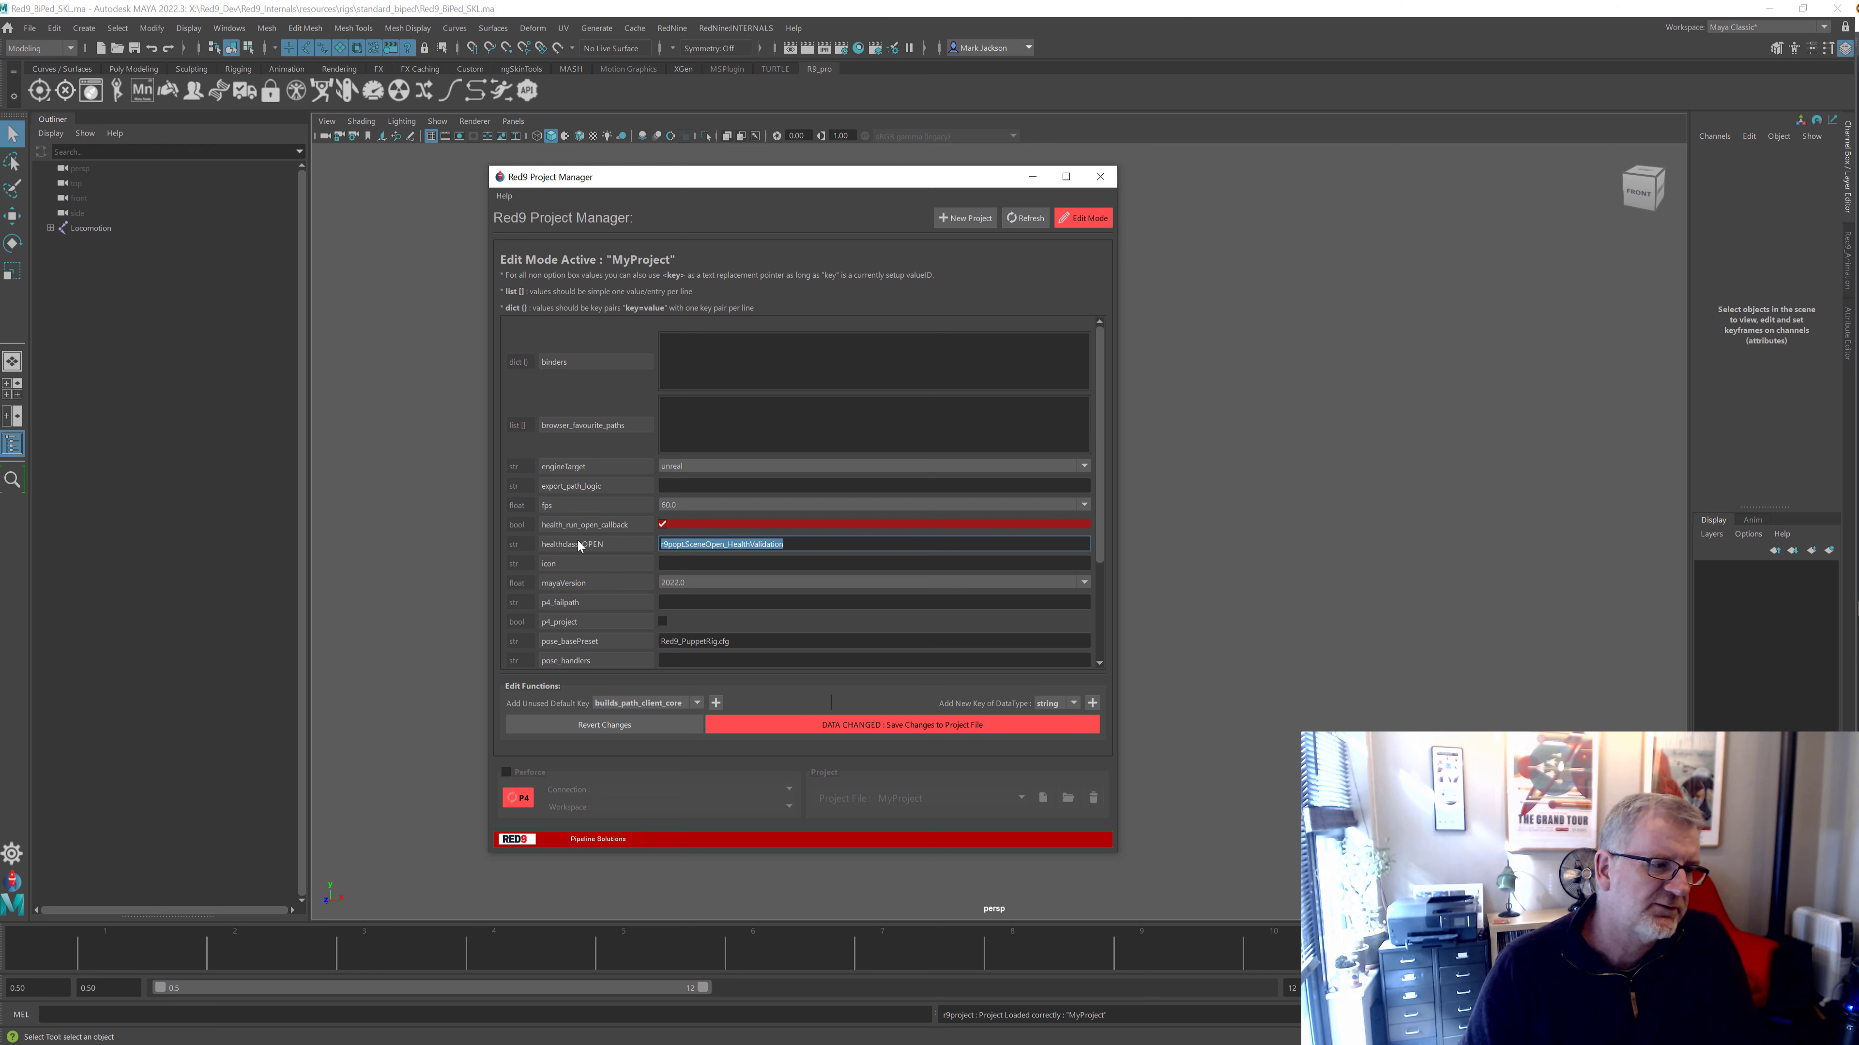
mouse_move(579, 546)
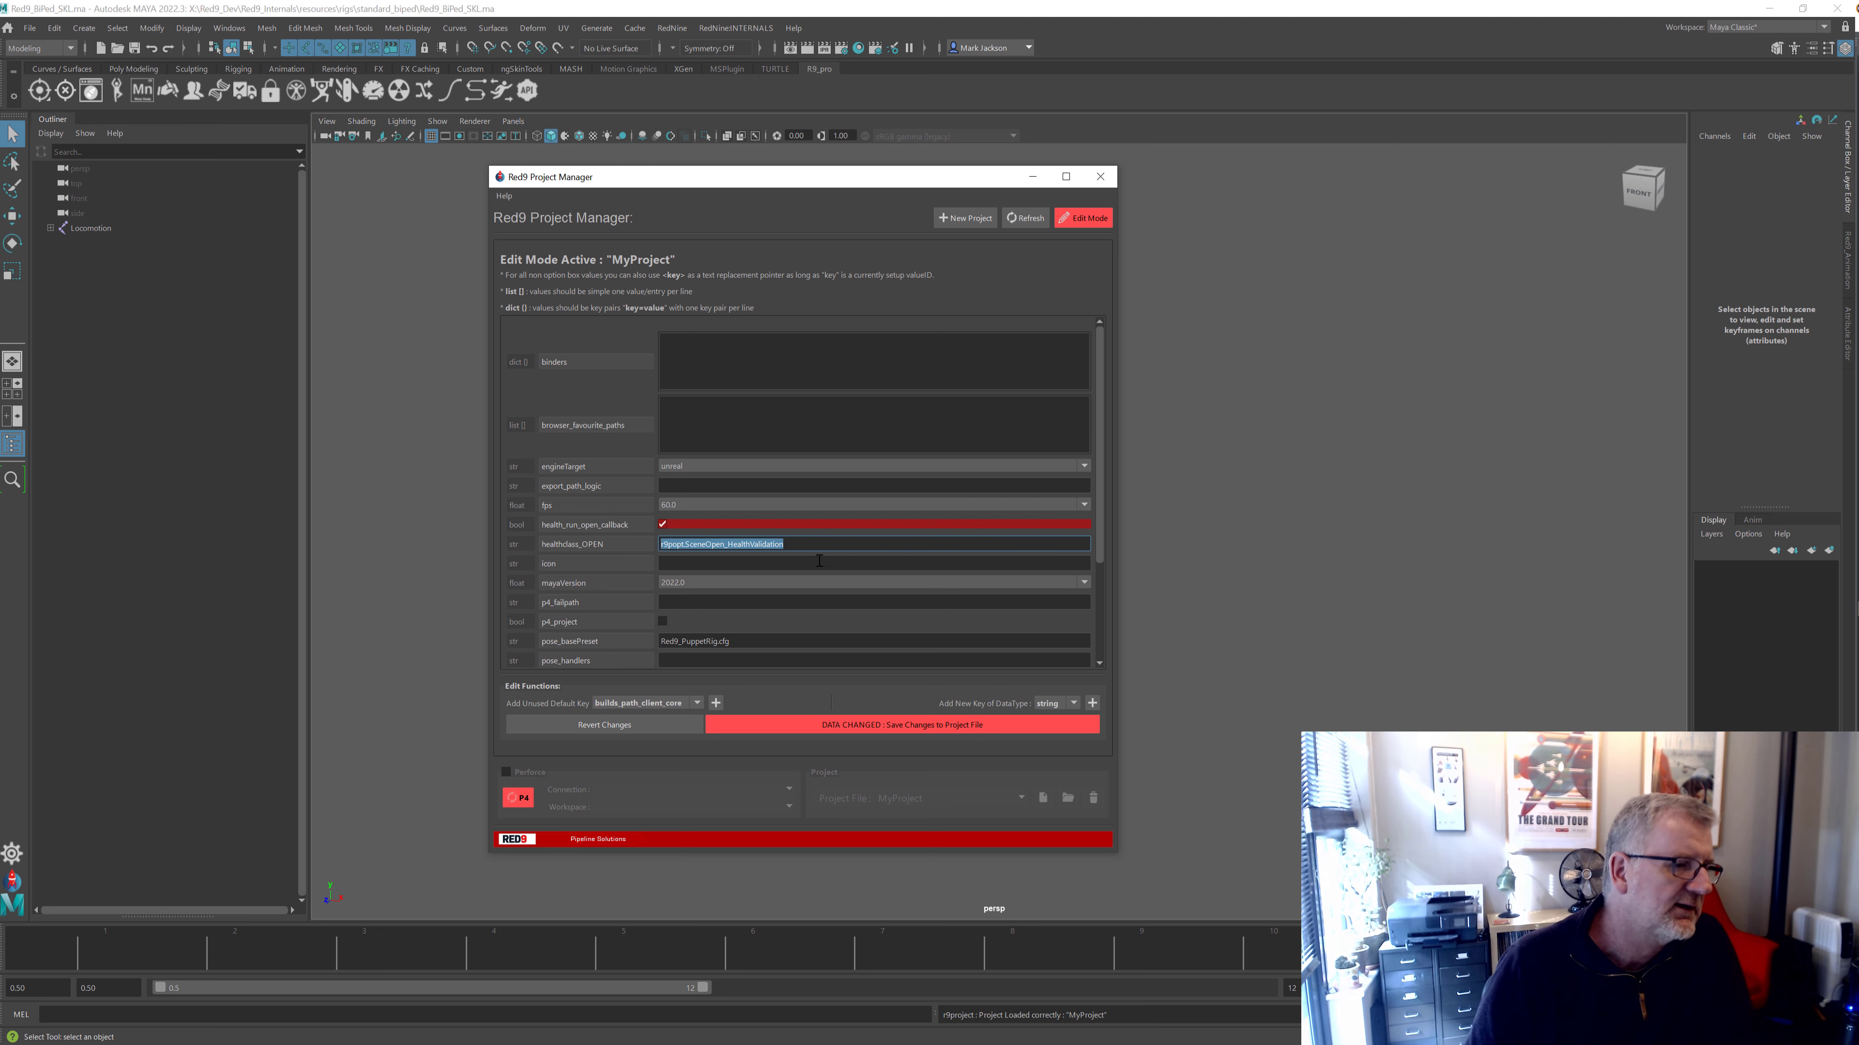
left_click(822, 545)
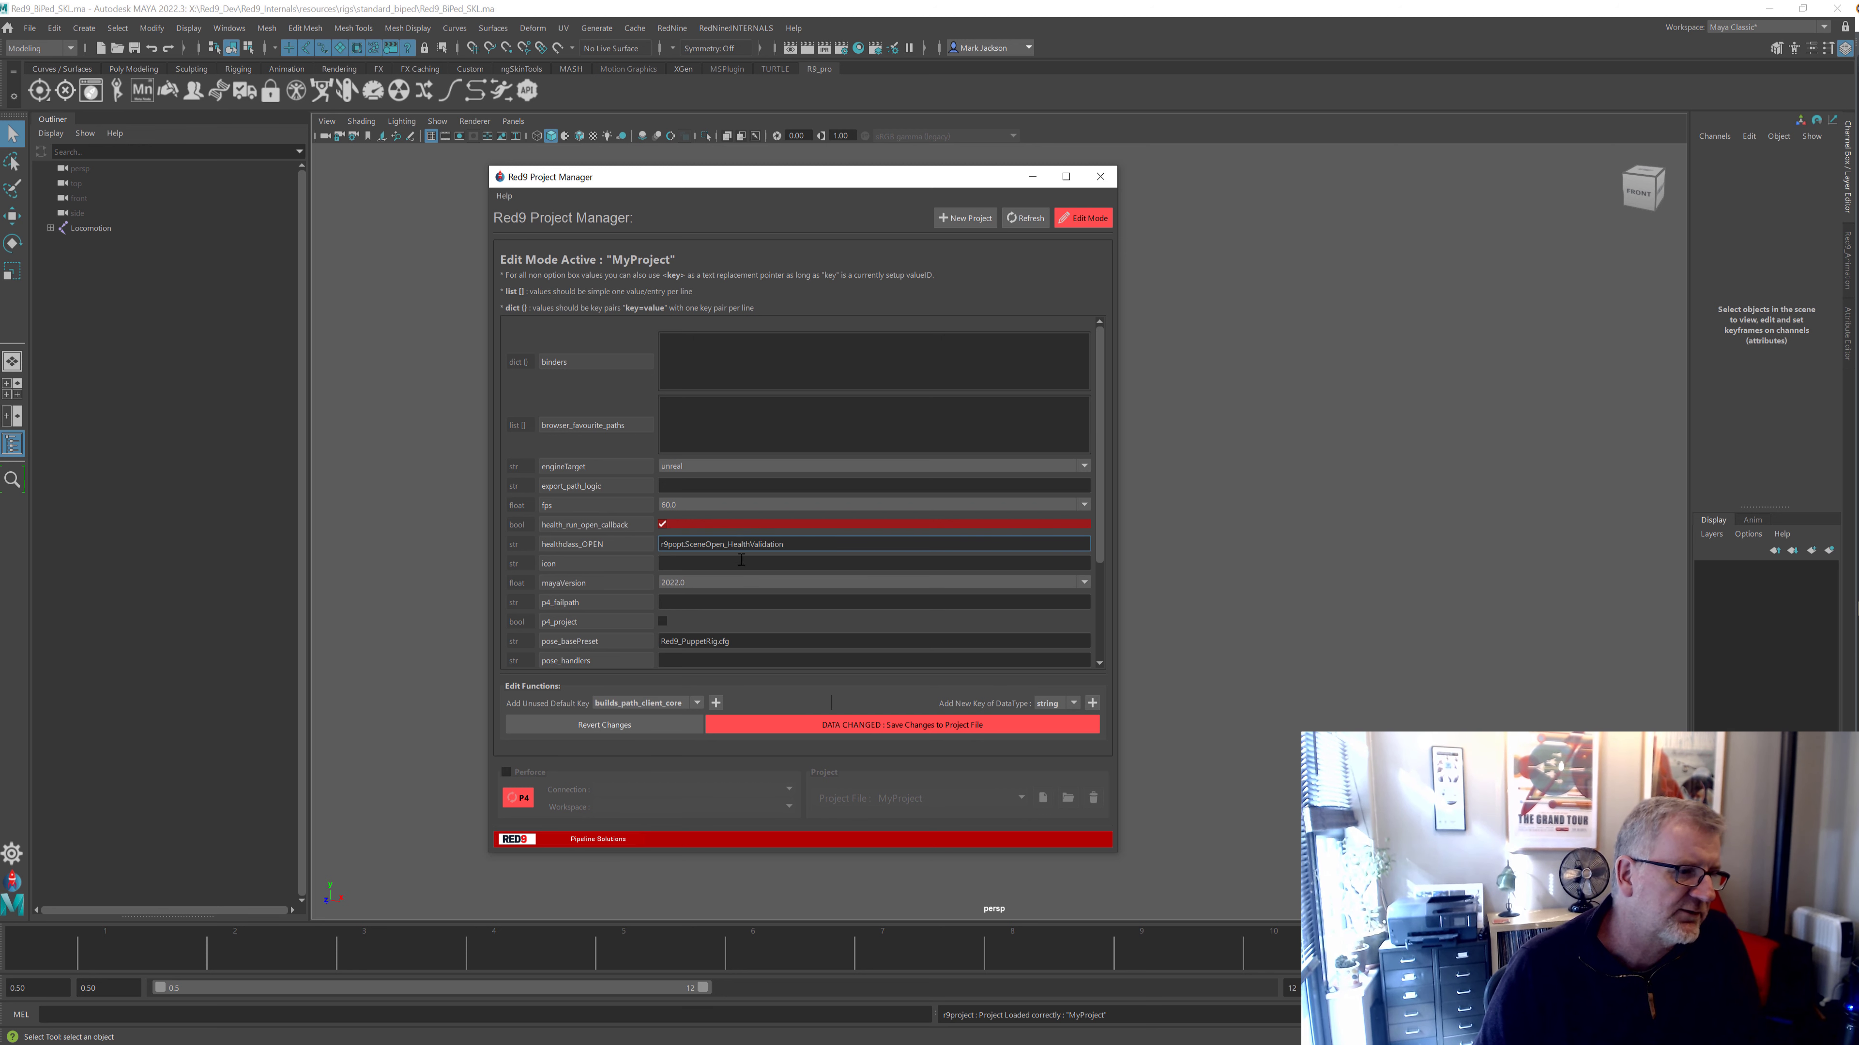
left_click(576, 585)
left_click(736, 584)
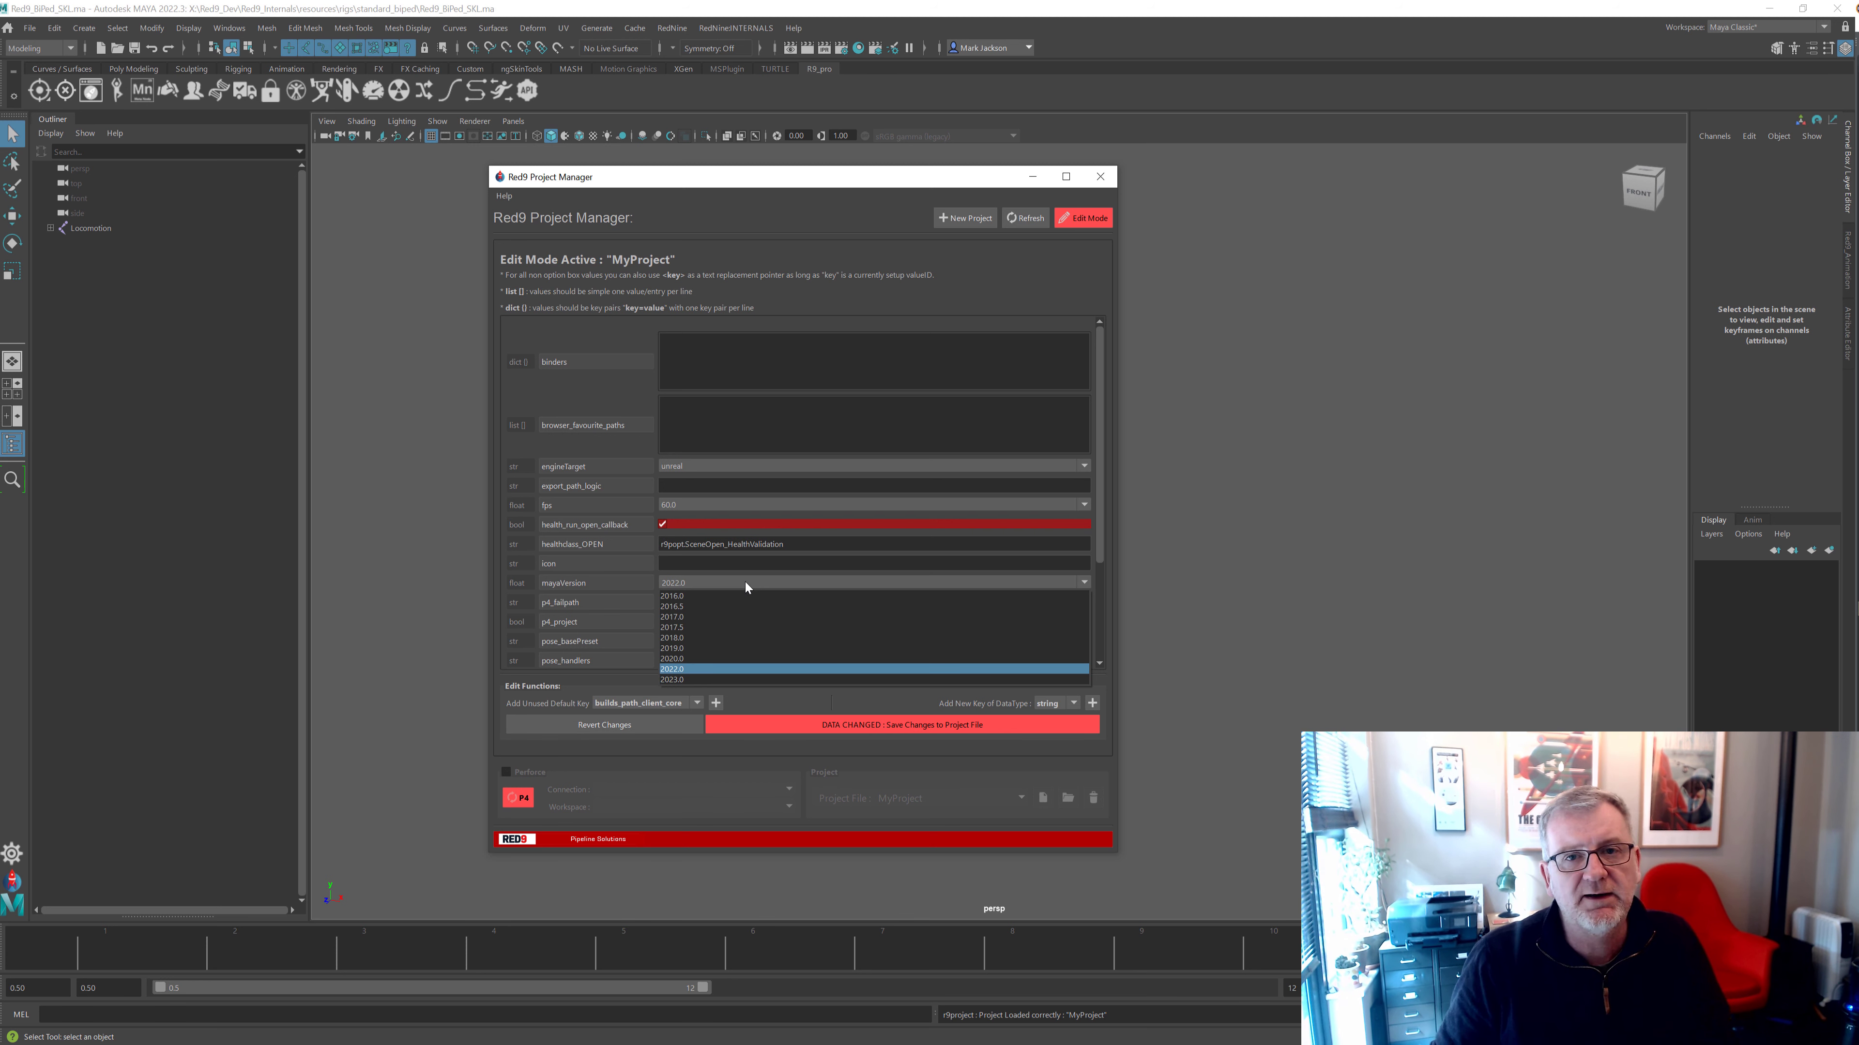
left_click(729, 406)
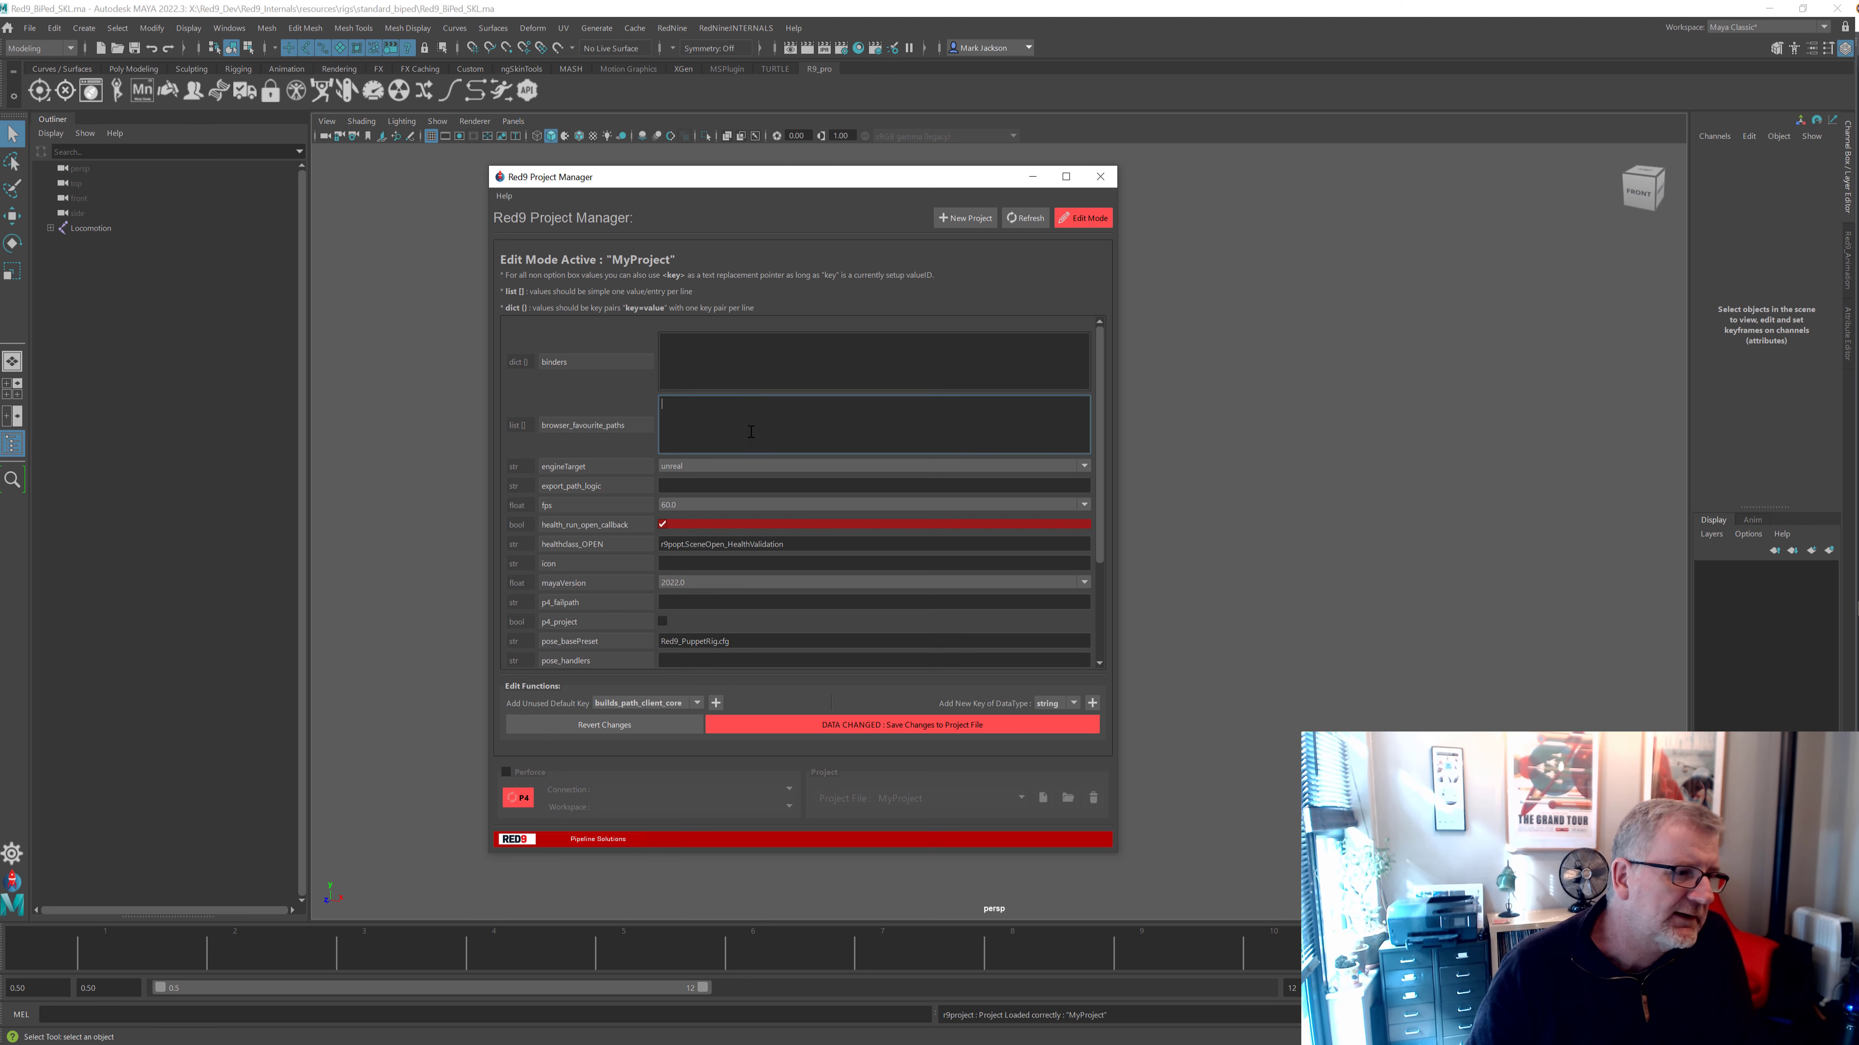
Enable p4_project for MyProject, save the changes to the project file and leave edit mode
scroll(907, 458, "down", 3)
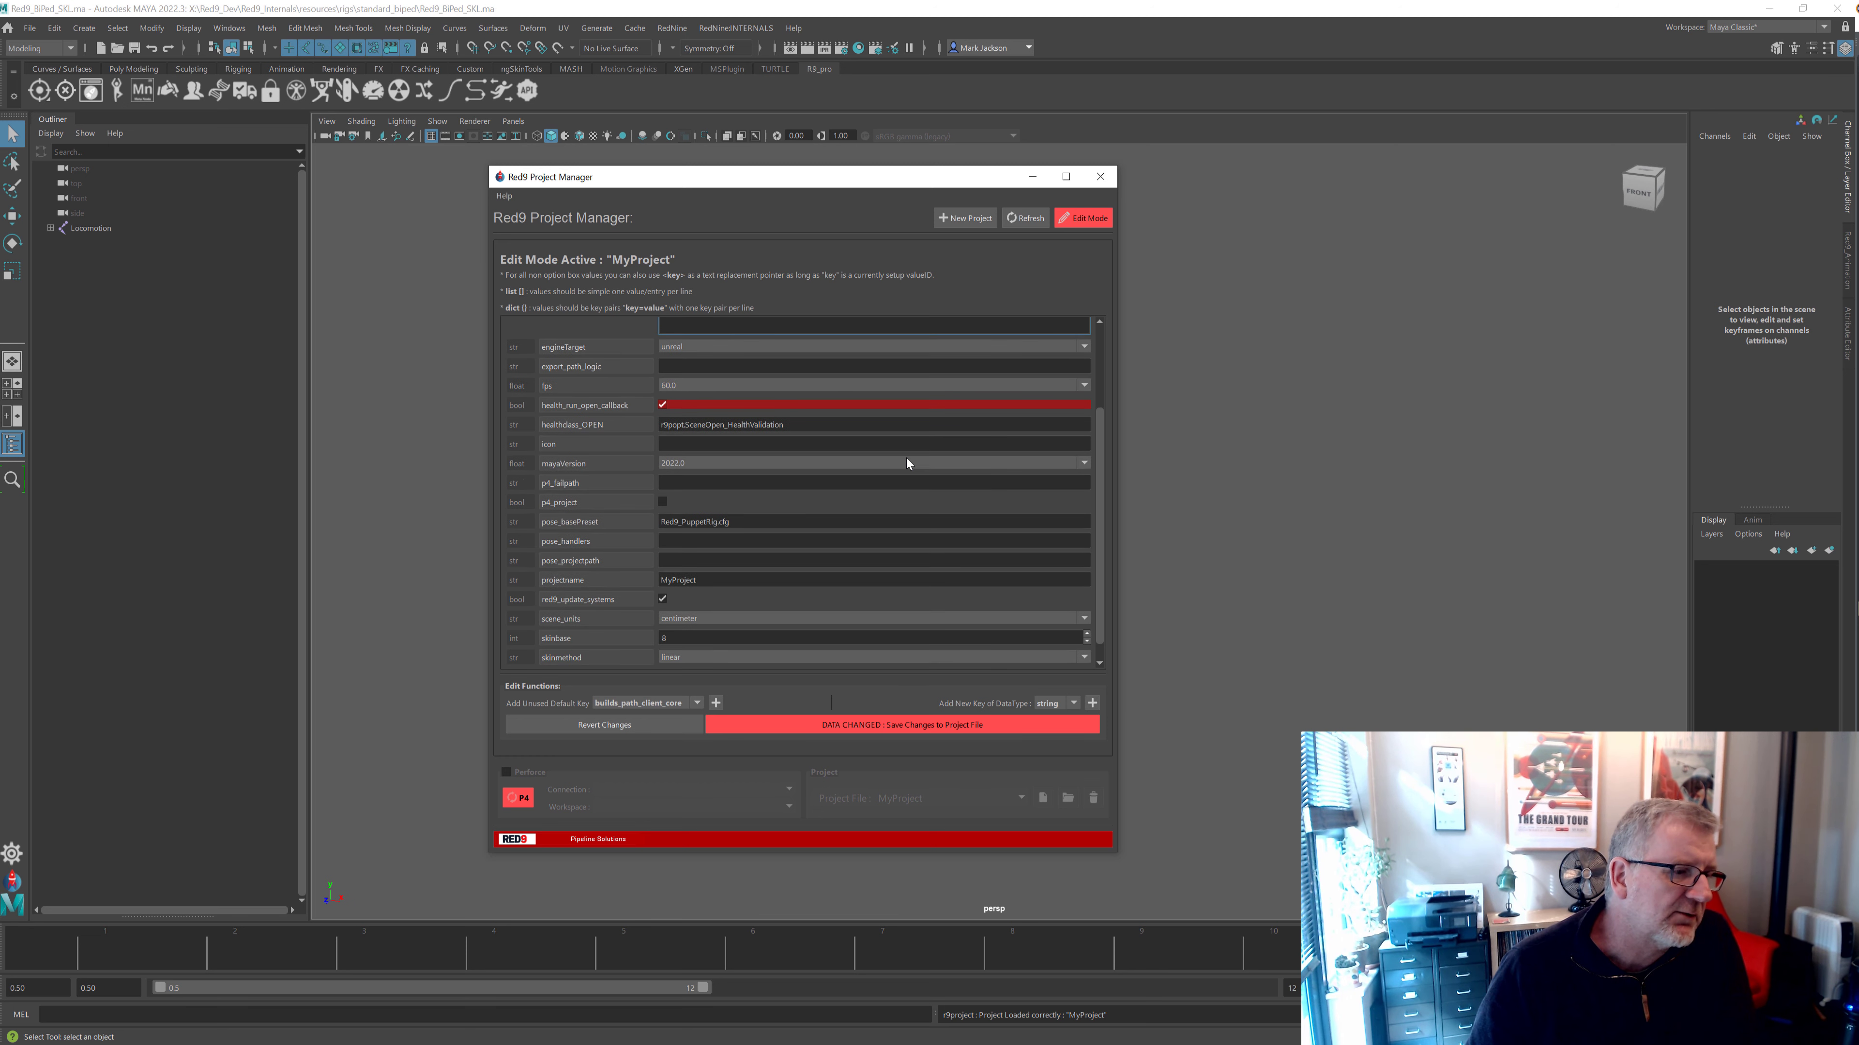
scroll(556, 586, "down", 1)
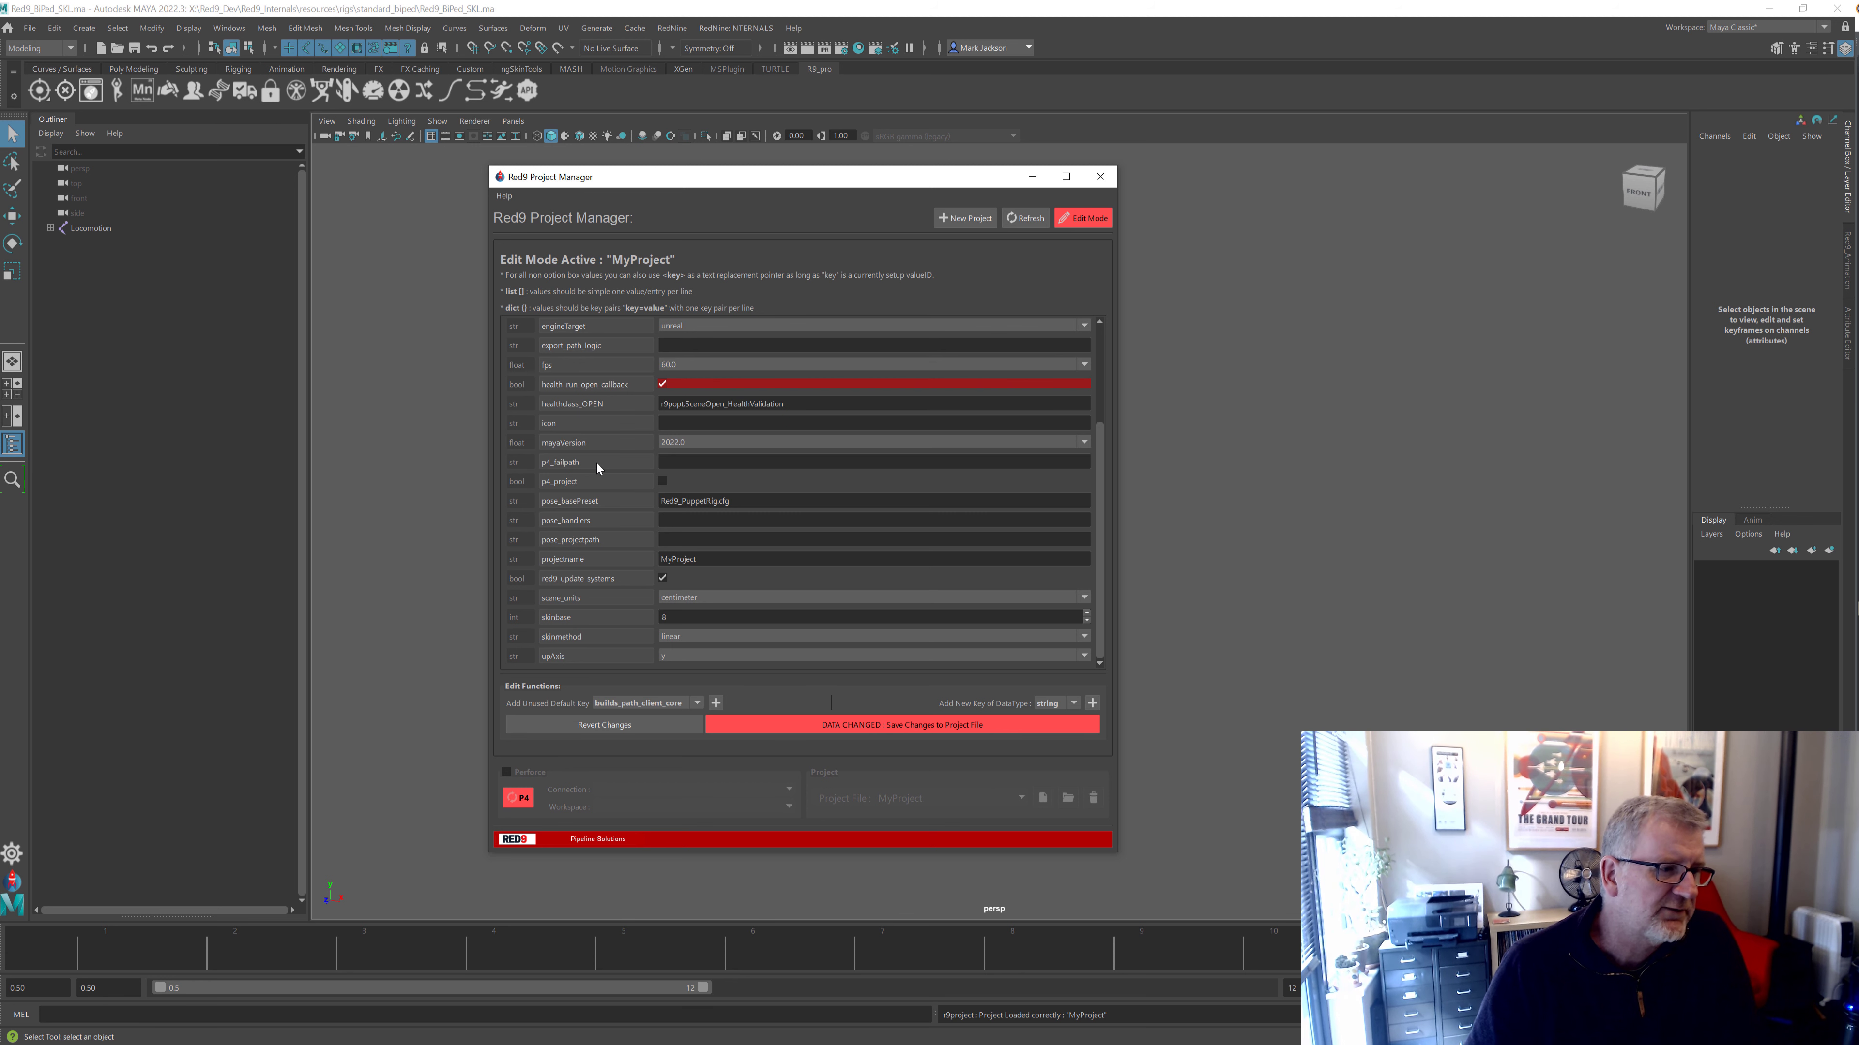
left_click(663, 483)
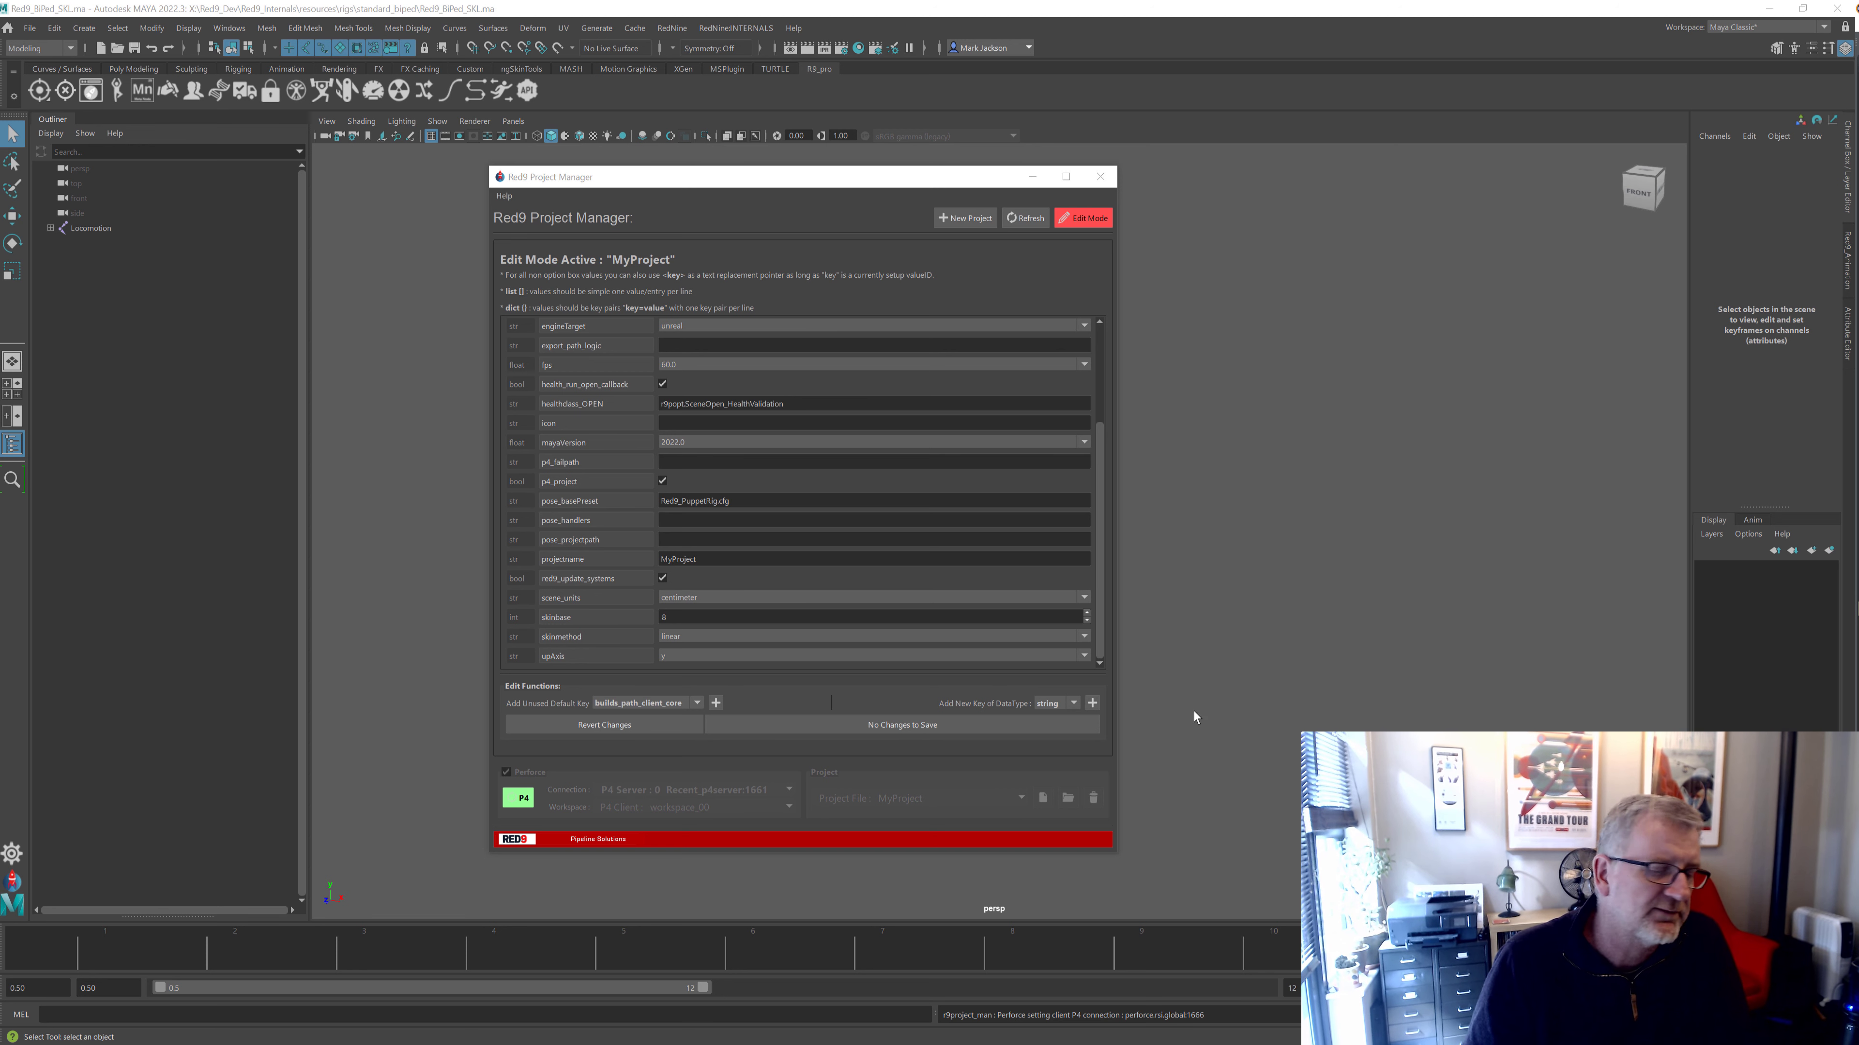
left_click(1083, 217)
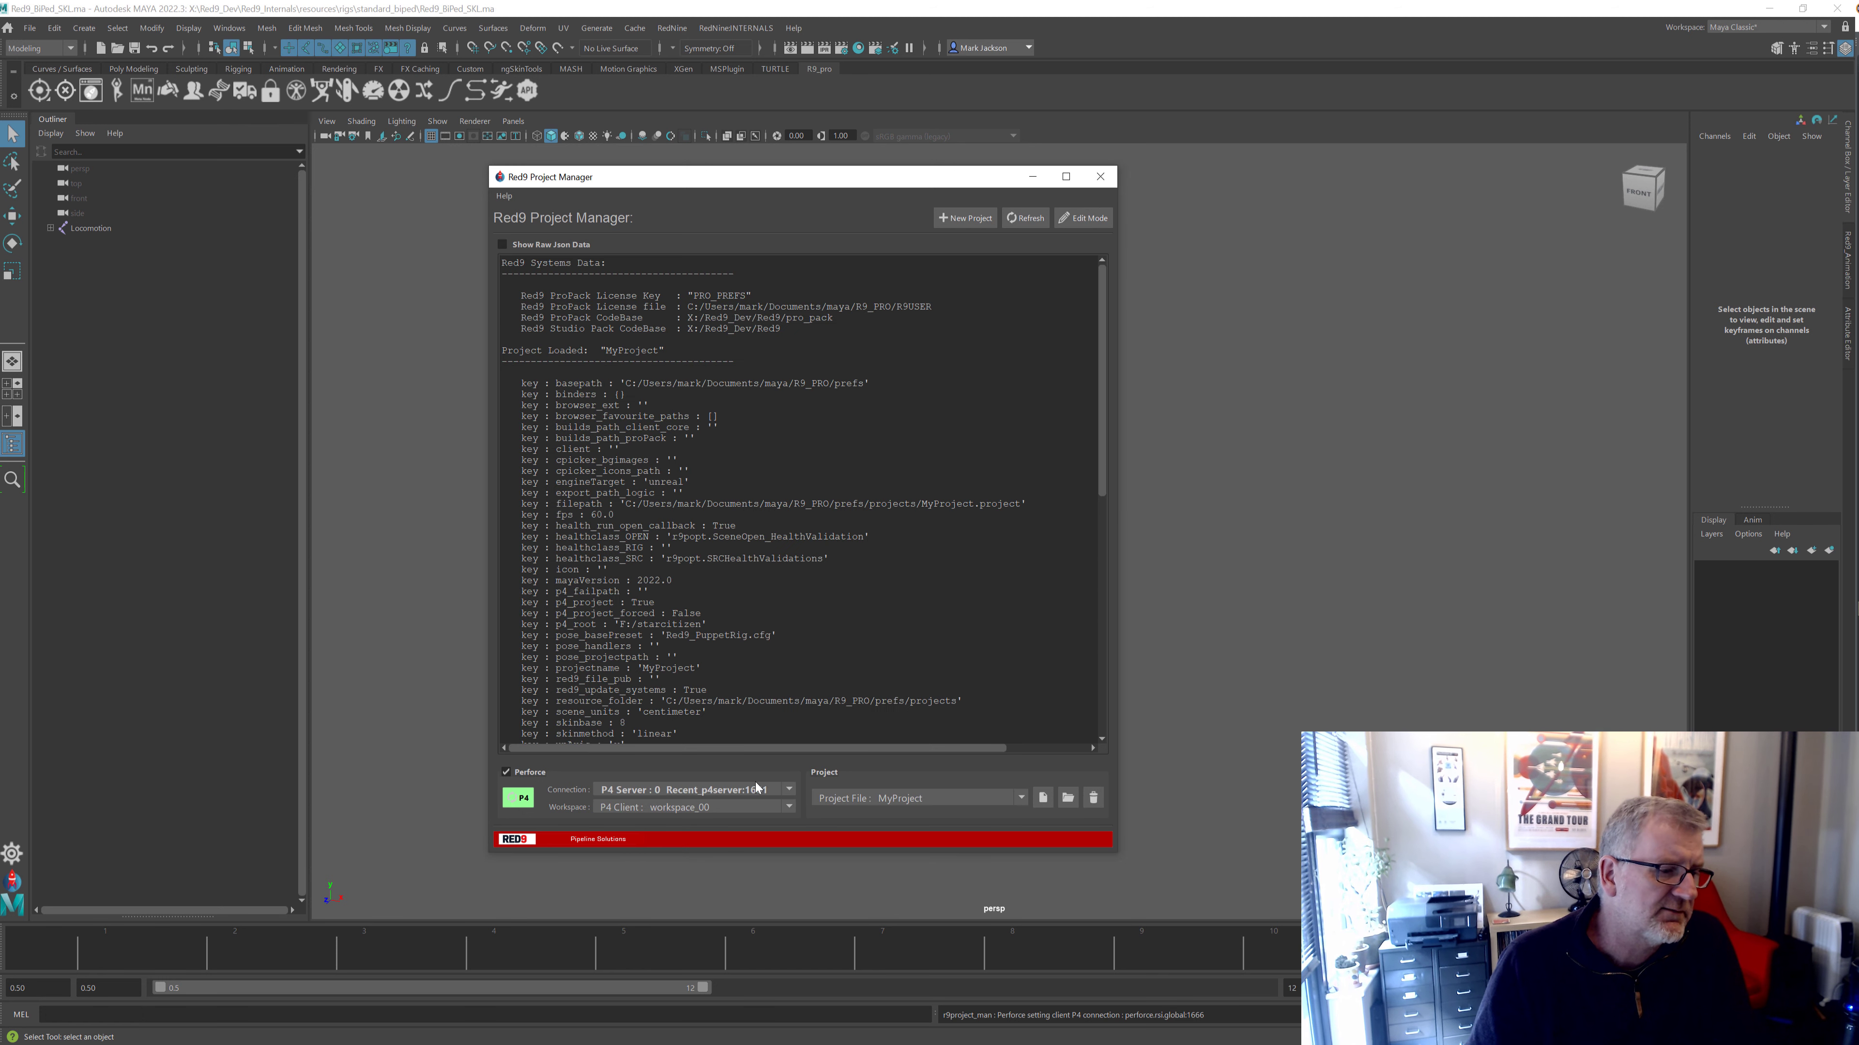
Review the recent Perforce servers, keep server 0 as the connection and switch the Perforce workspace to workspace_01
left_click(777, 787)
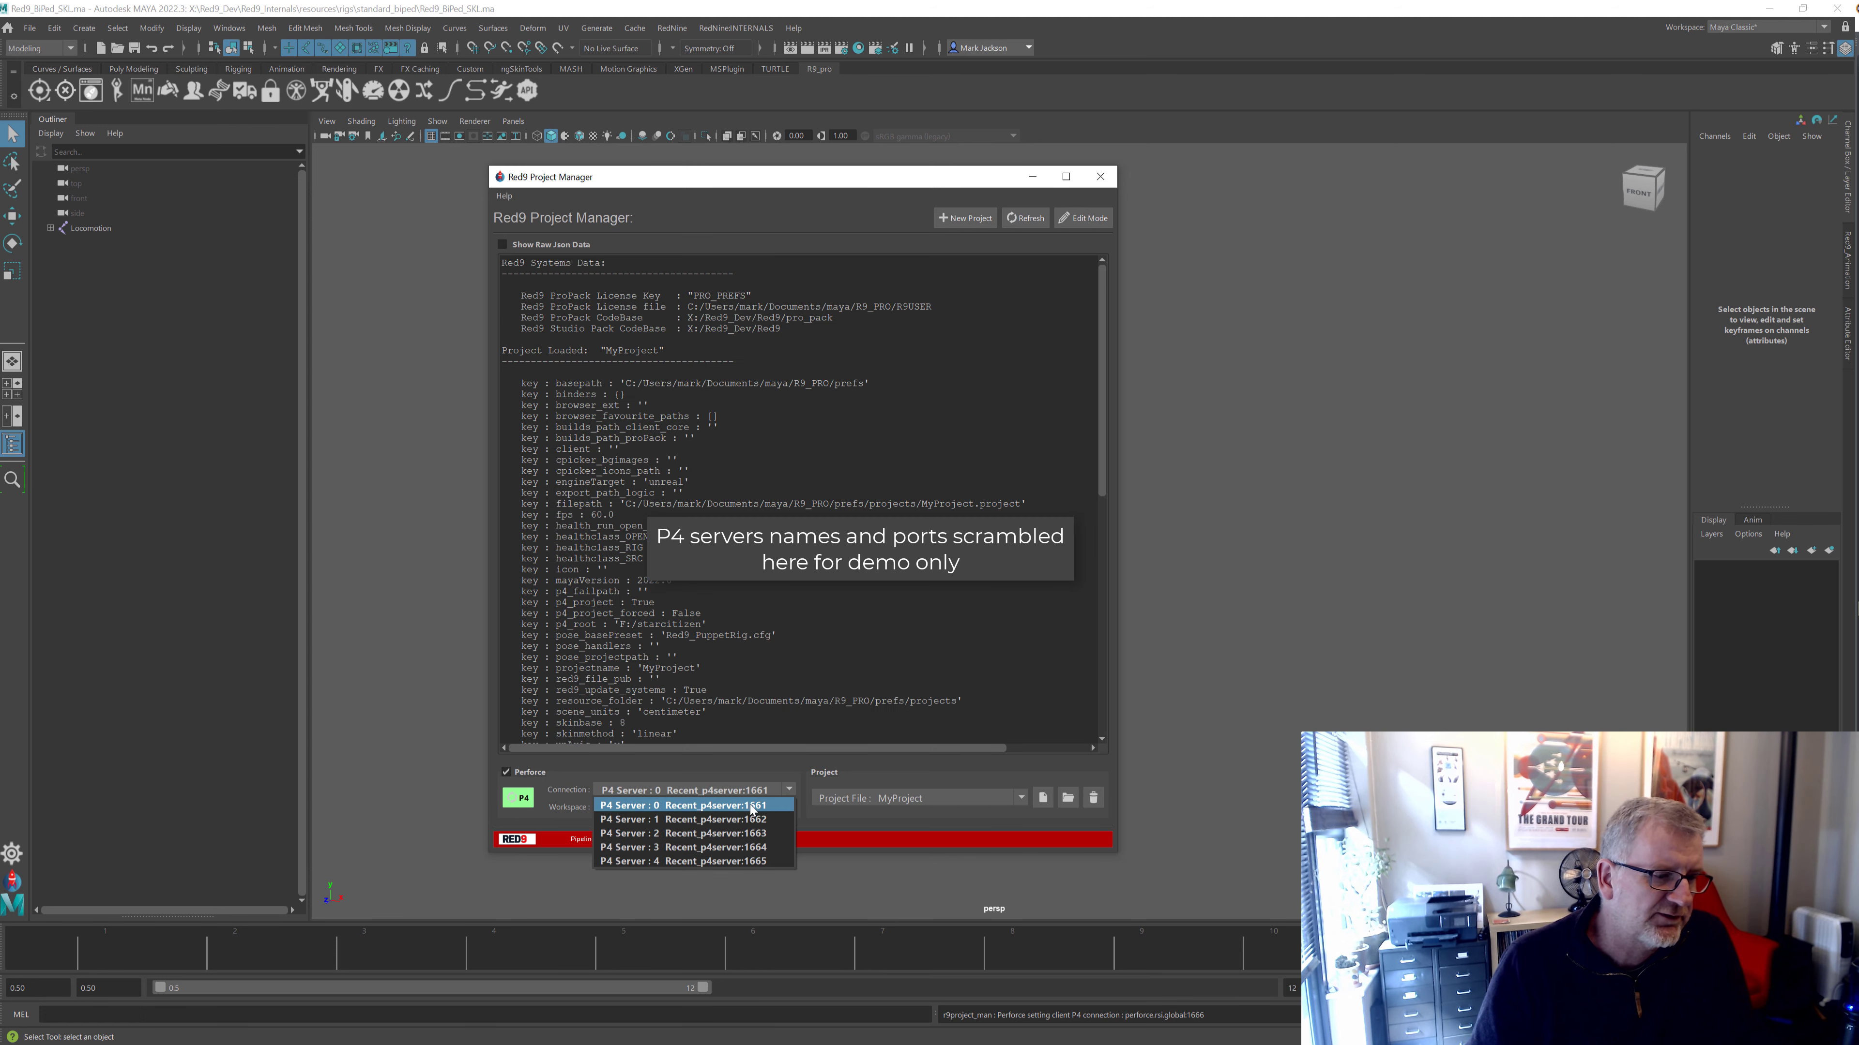
left_click(764, 645)
left_click(683, 804)
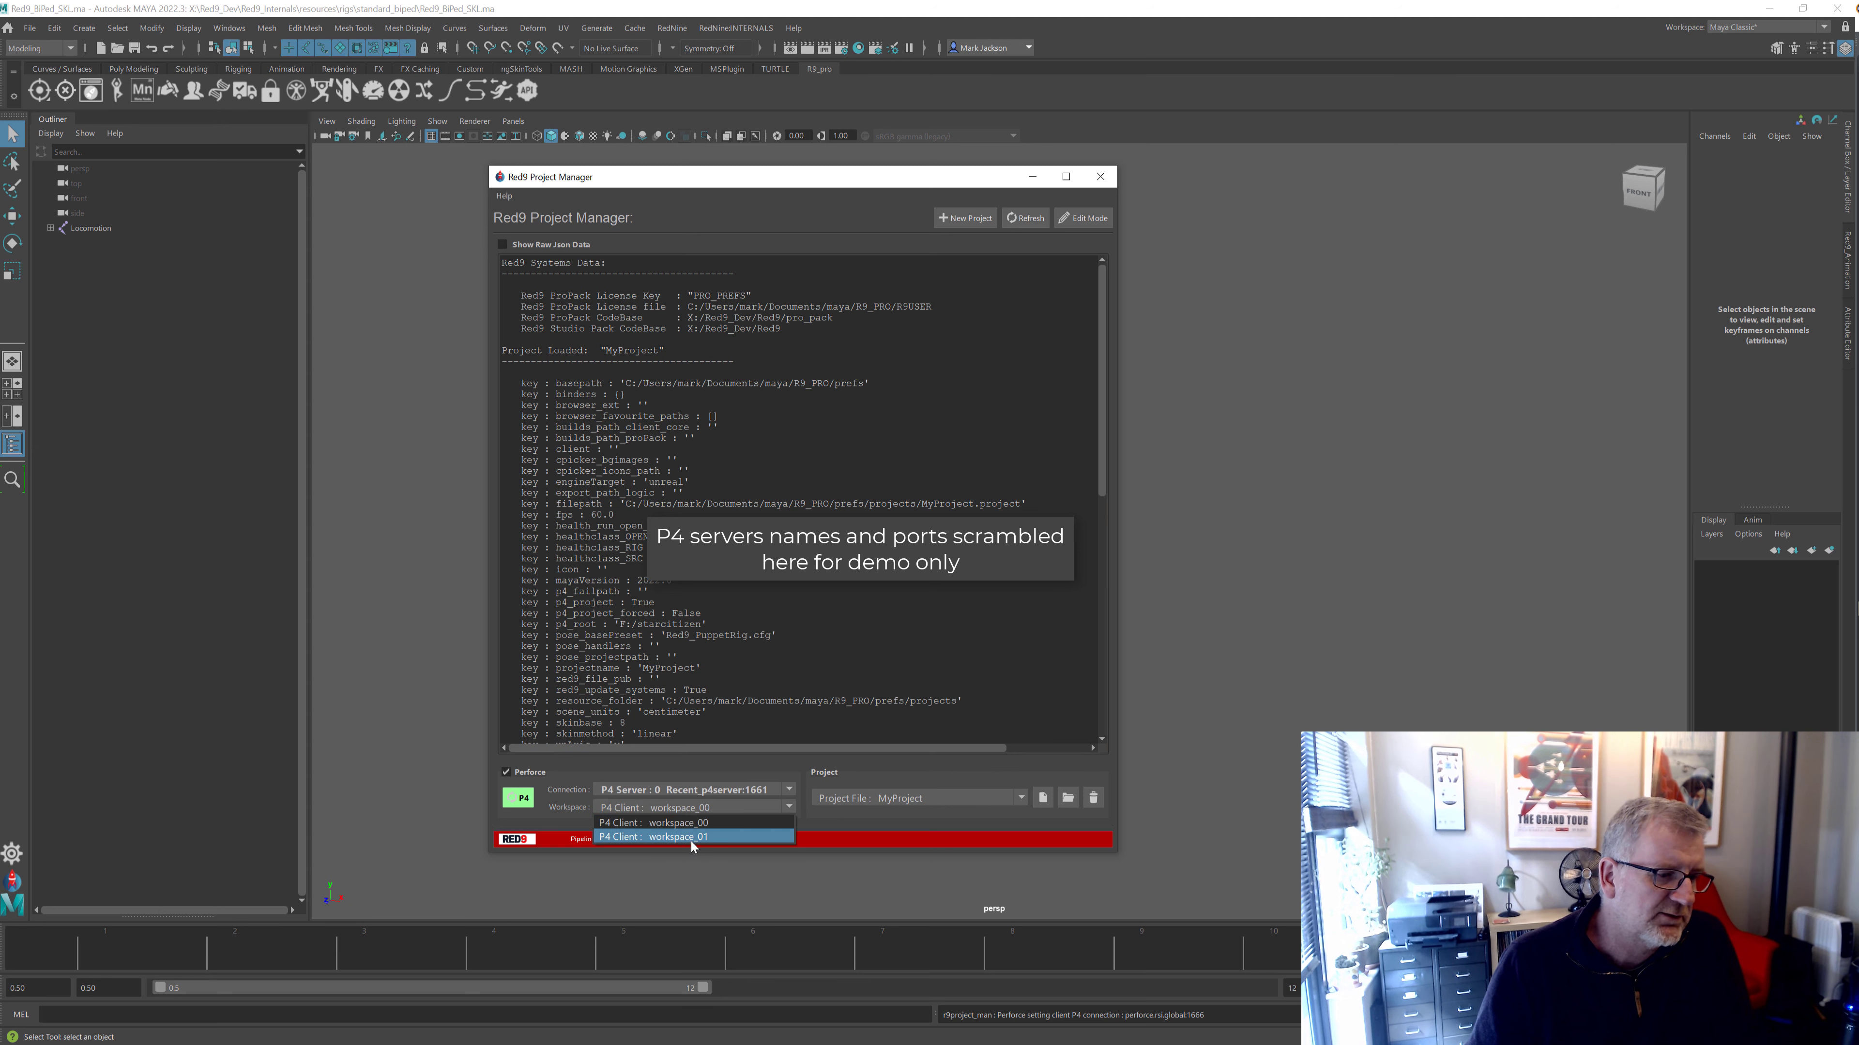
left_click(722, 787)
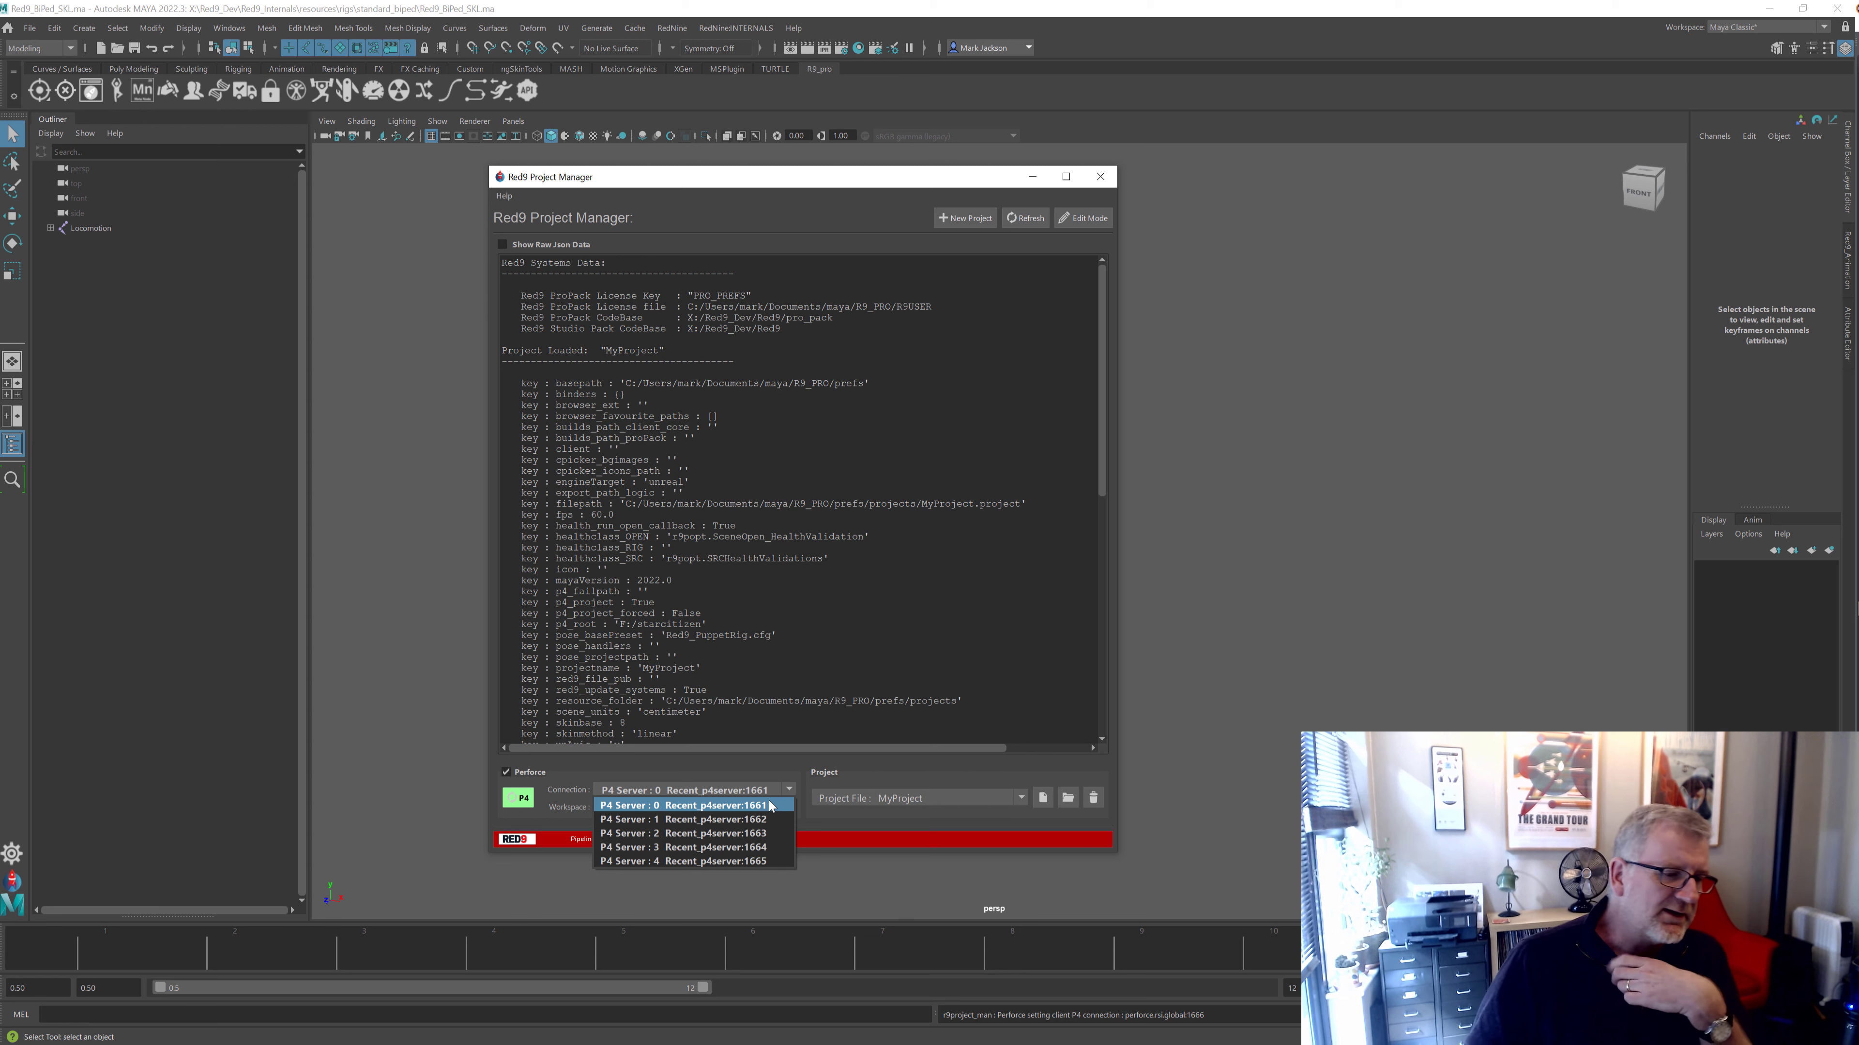
left_click(760, 805)
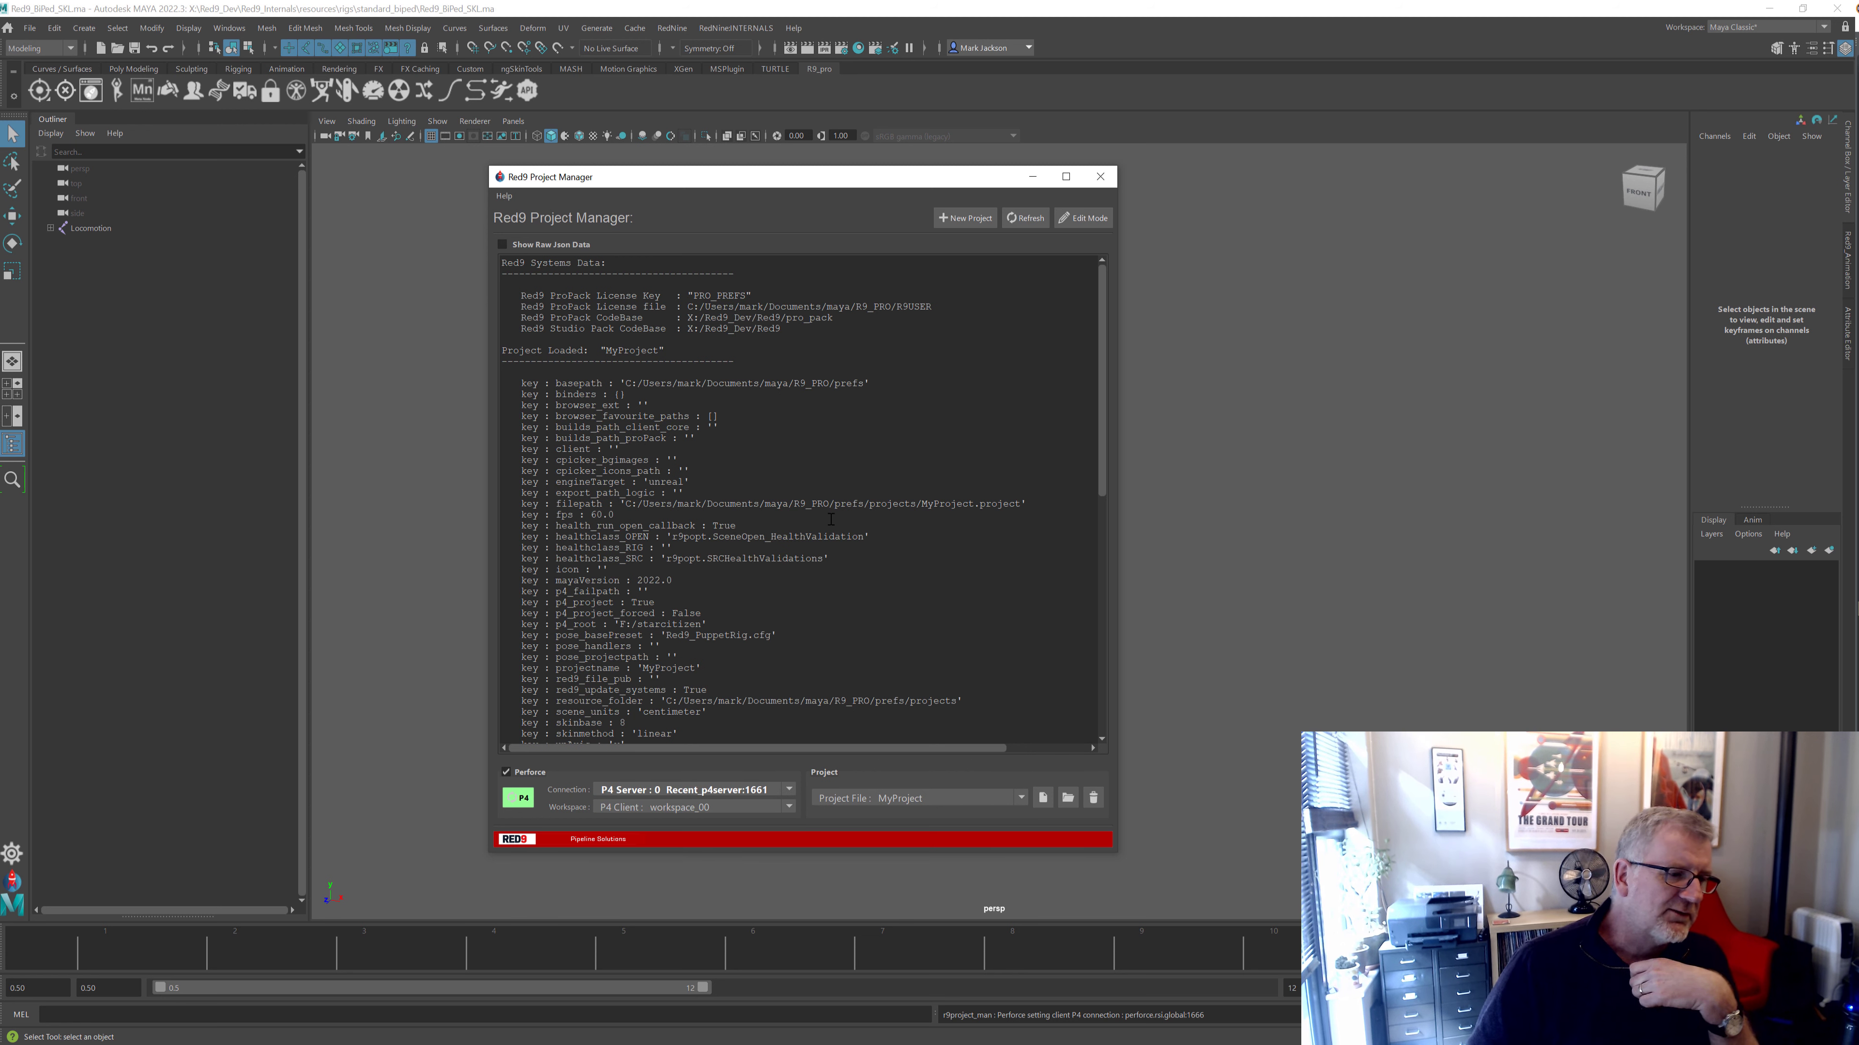
left_click(704, 807)
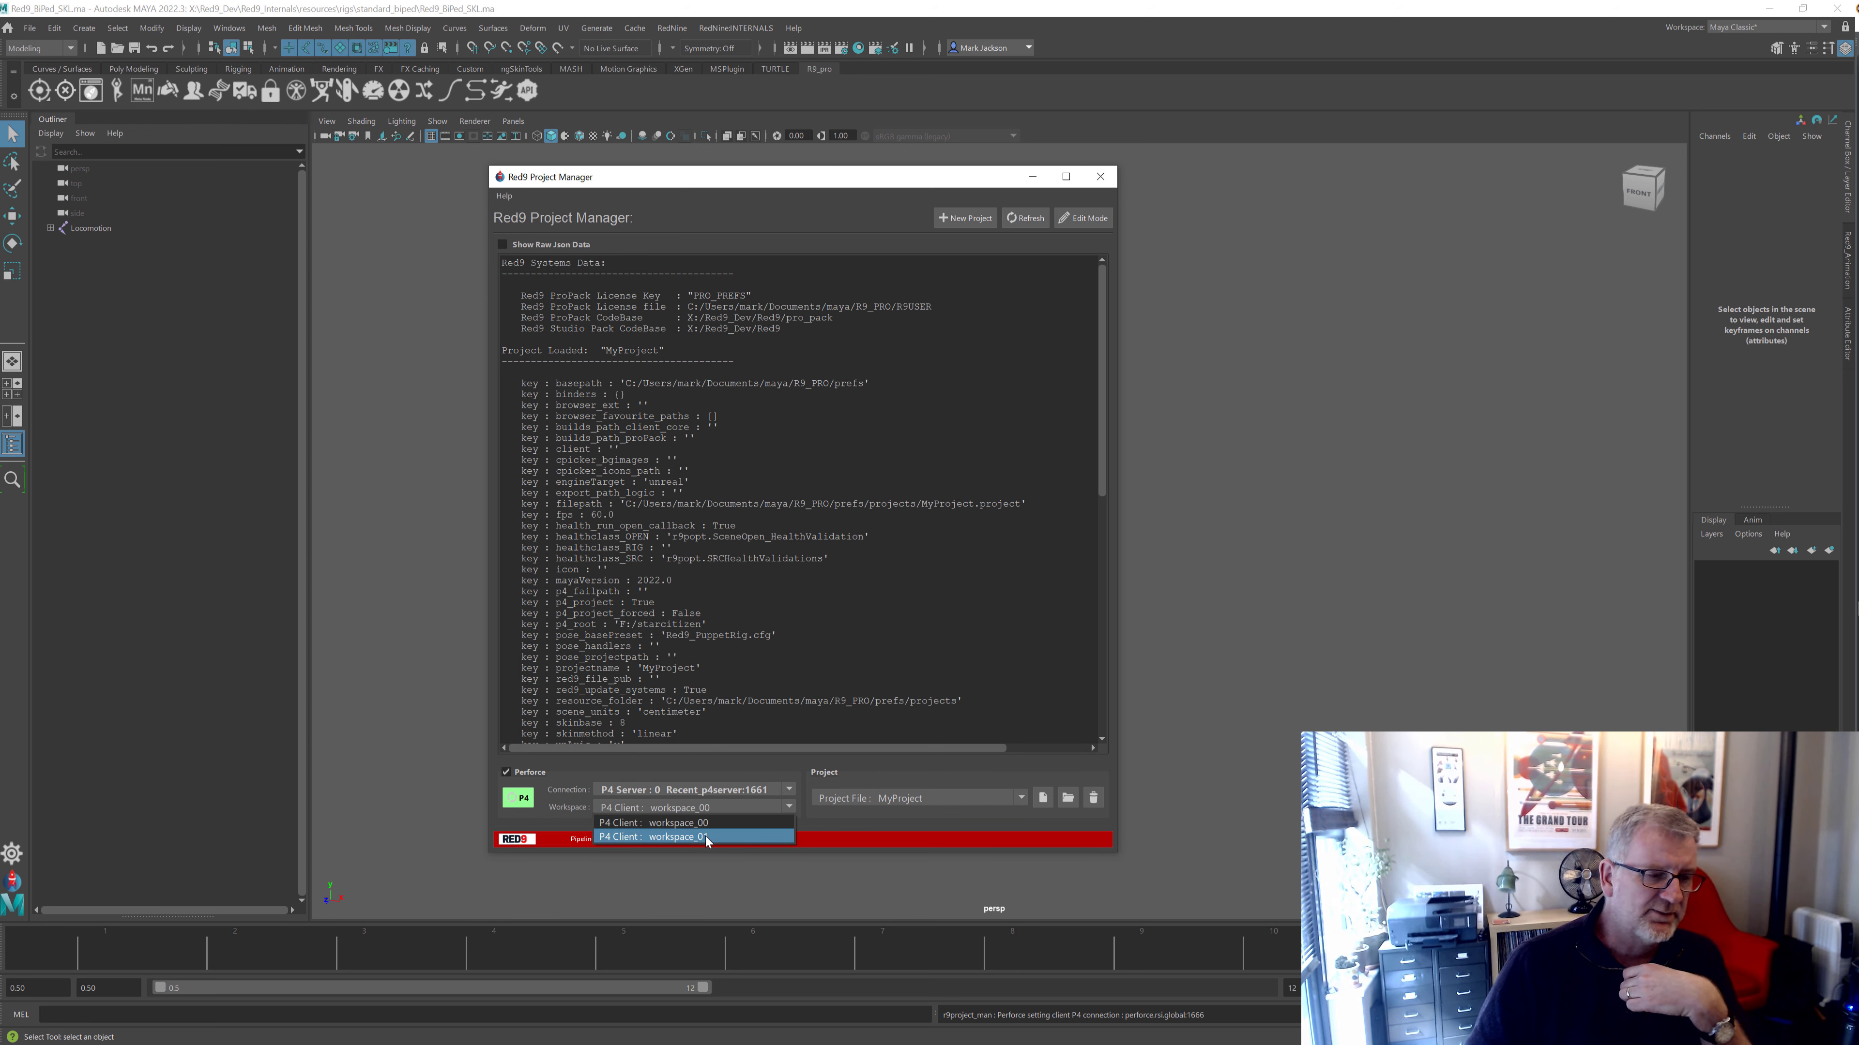
left_click(723, 837)
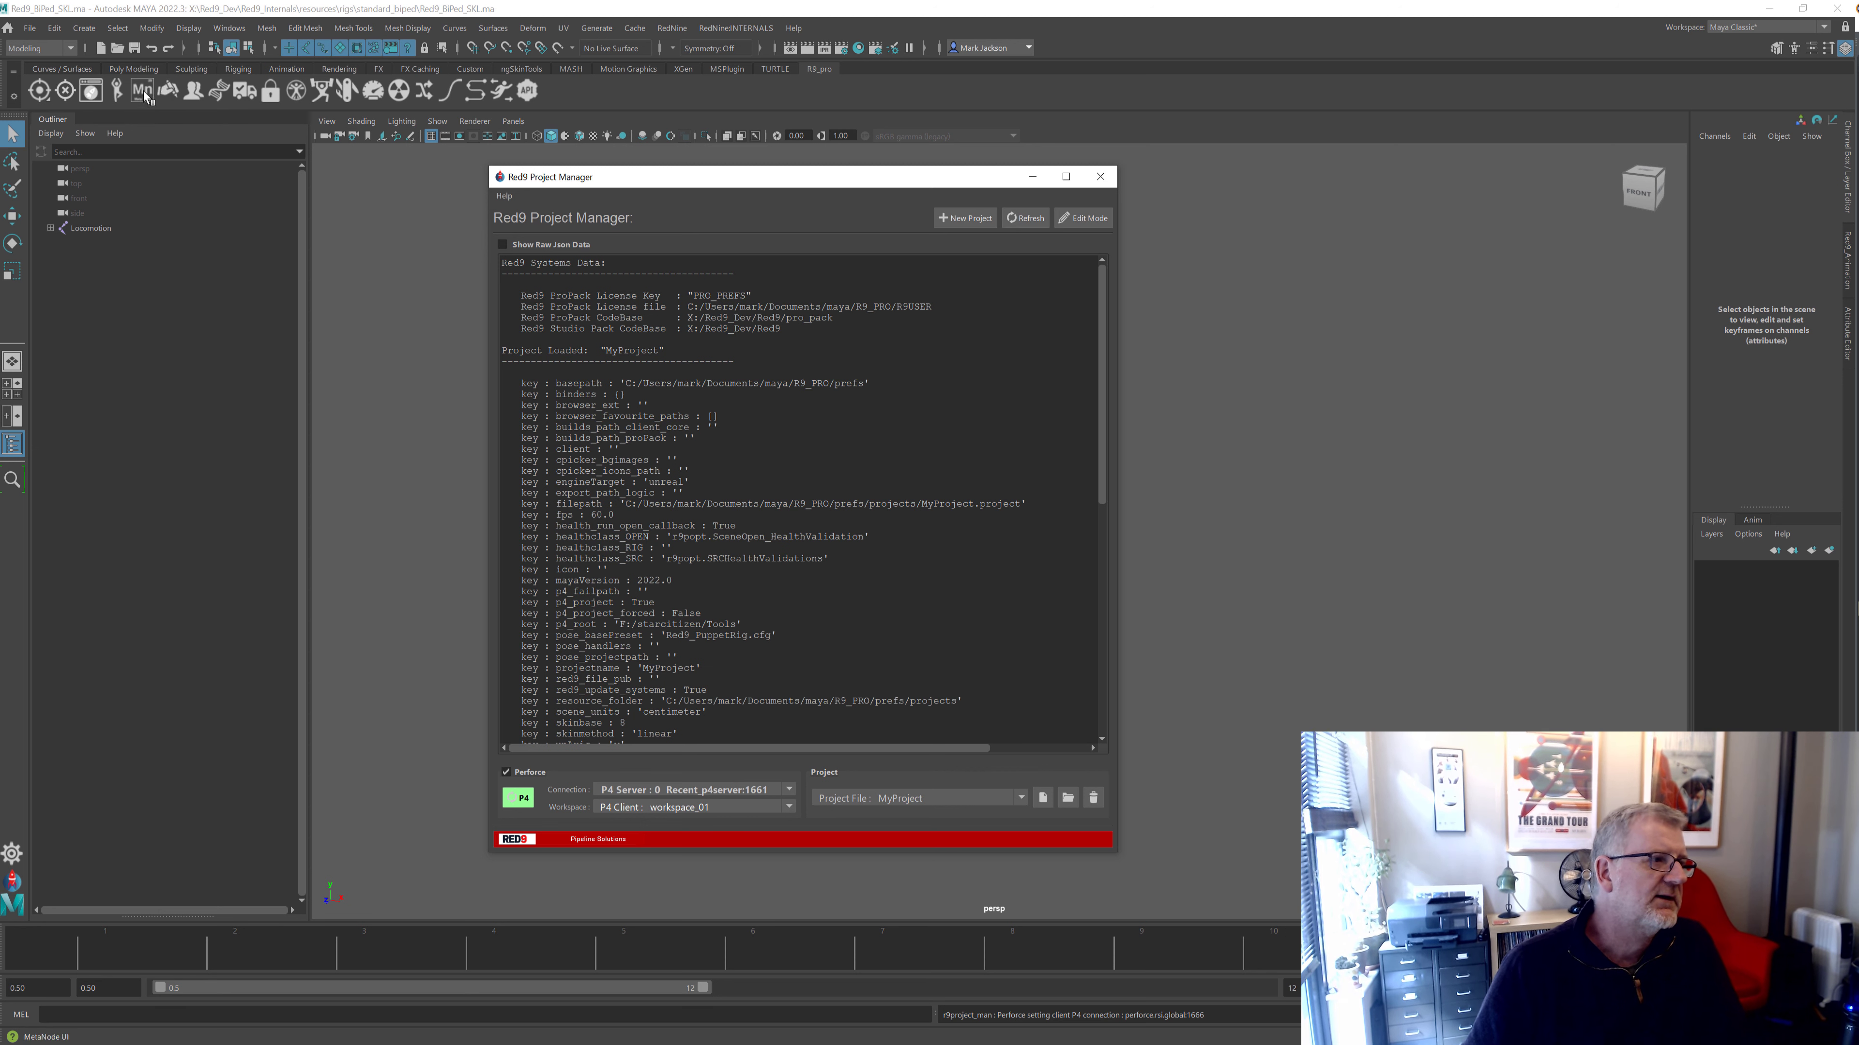
Open the Red9 Asset Browser, move and enlarge its window, and list files recursively through all subdirectories
left_click(116, 90)
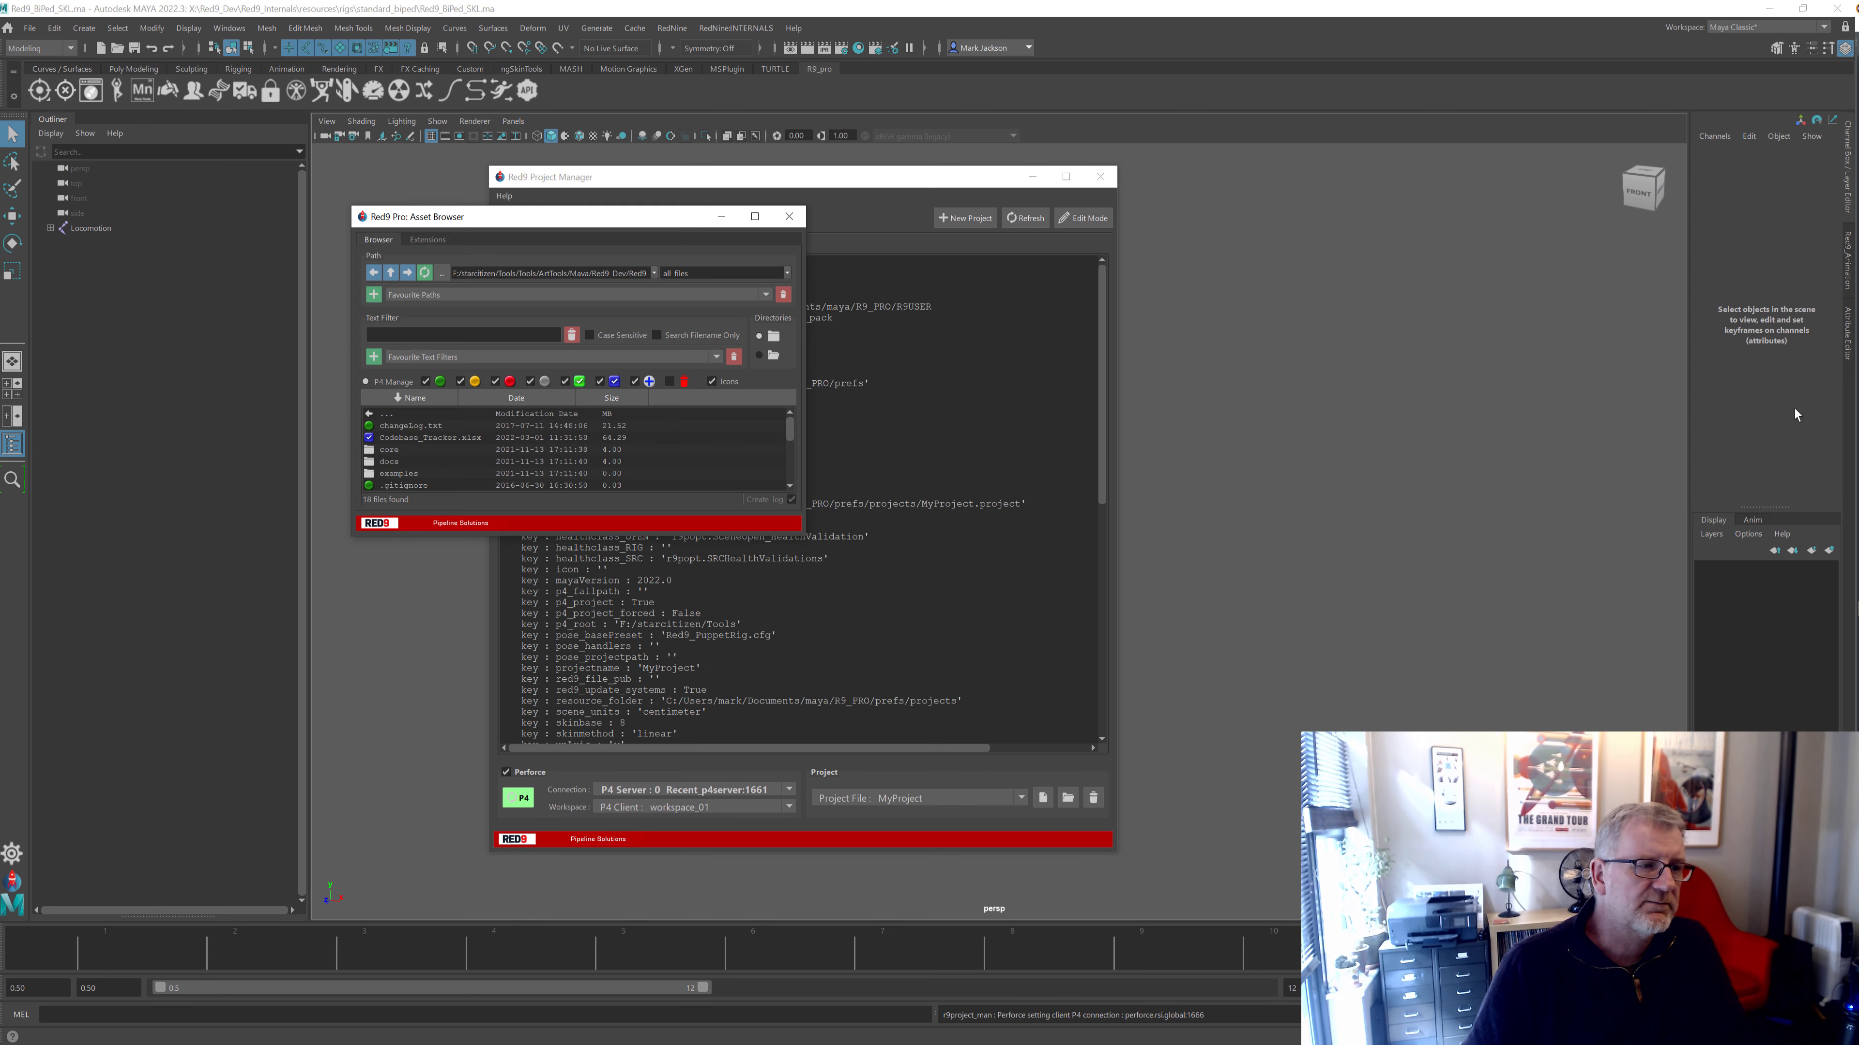
left_click_drag(527, 216, 993, 142)
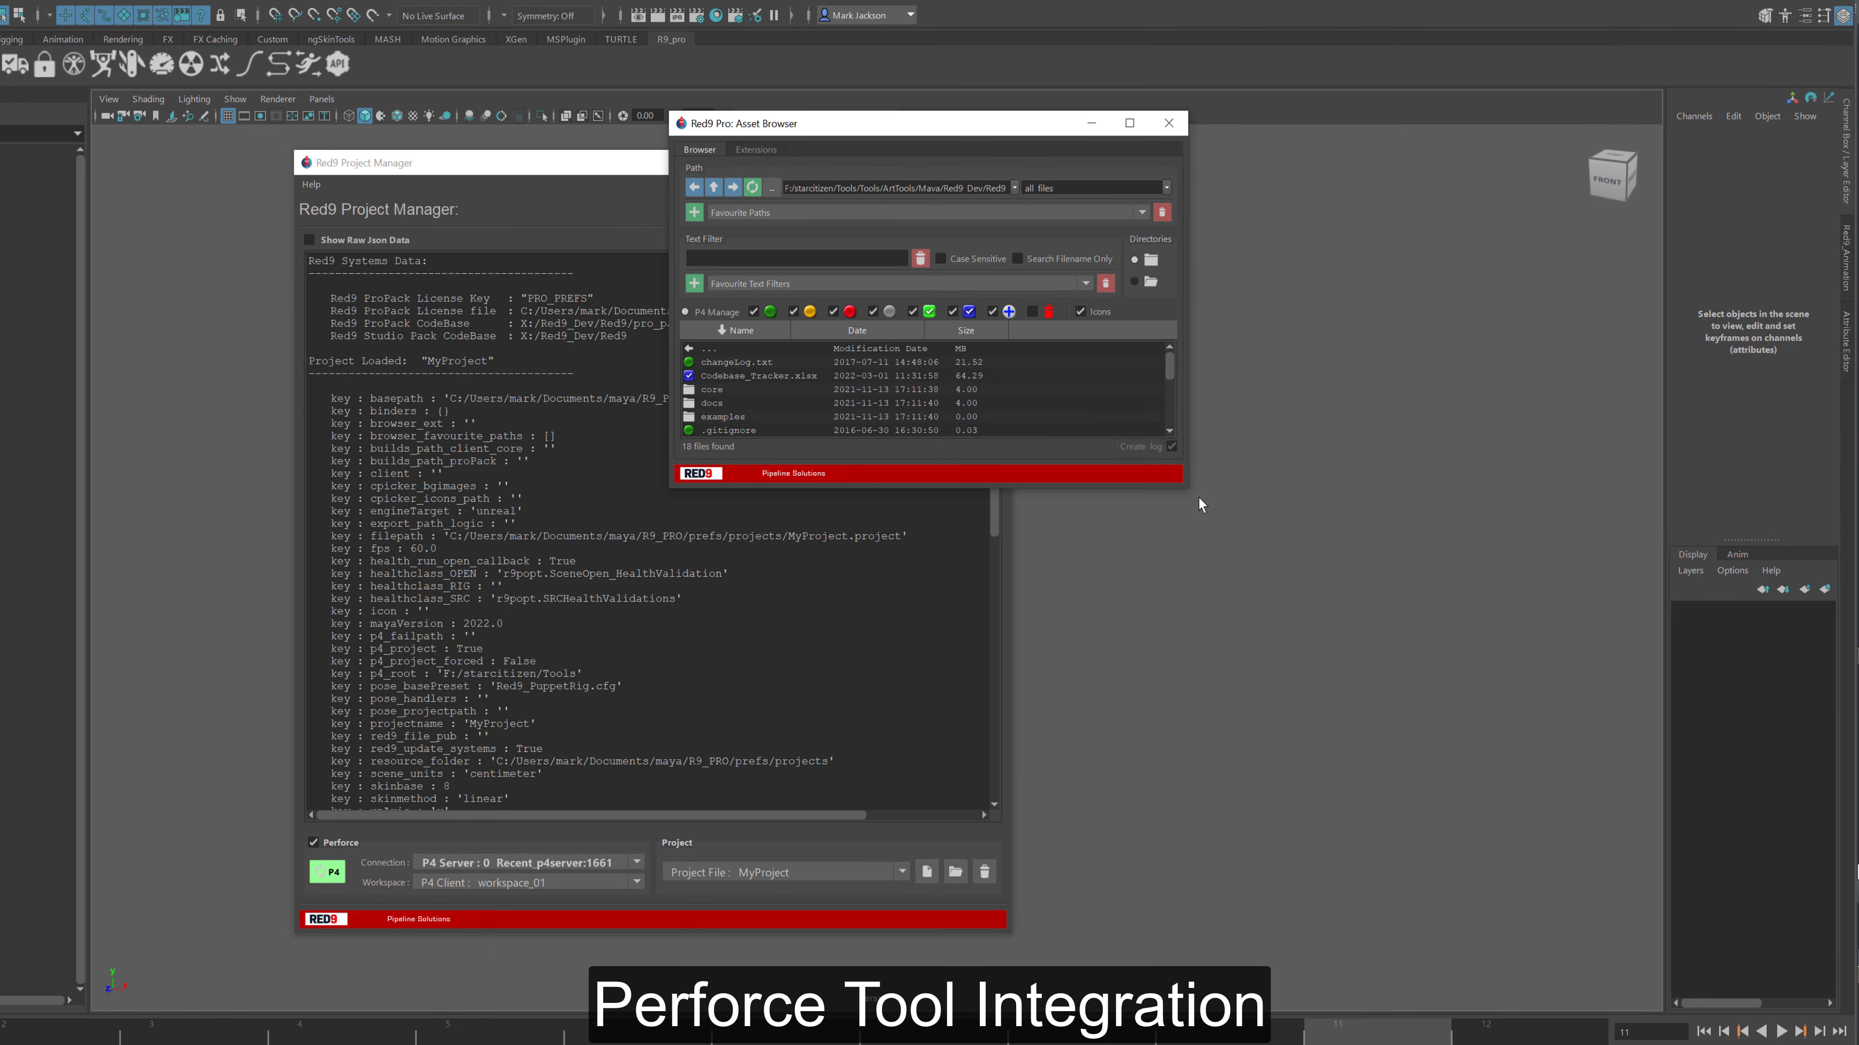
left_click_drag(1187, 487, 1253, 788)
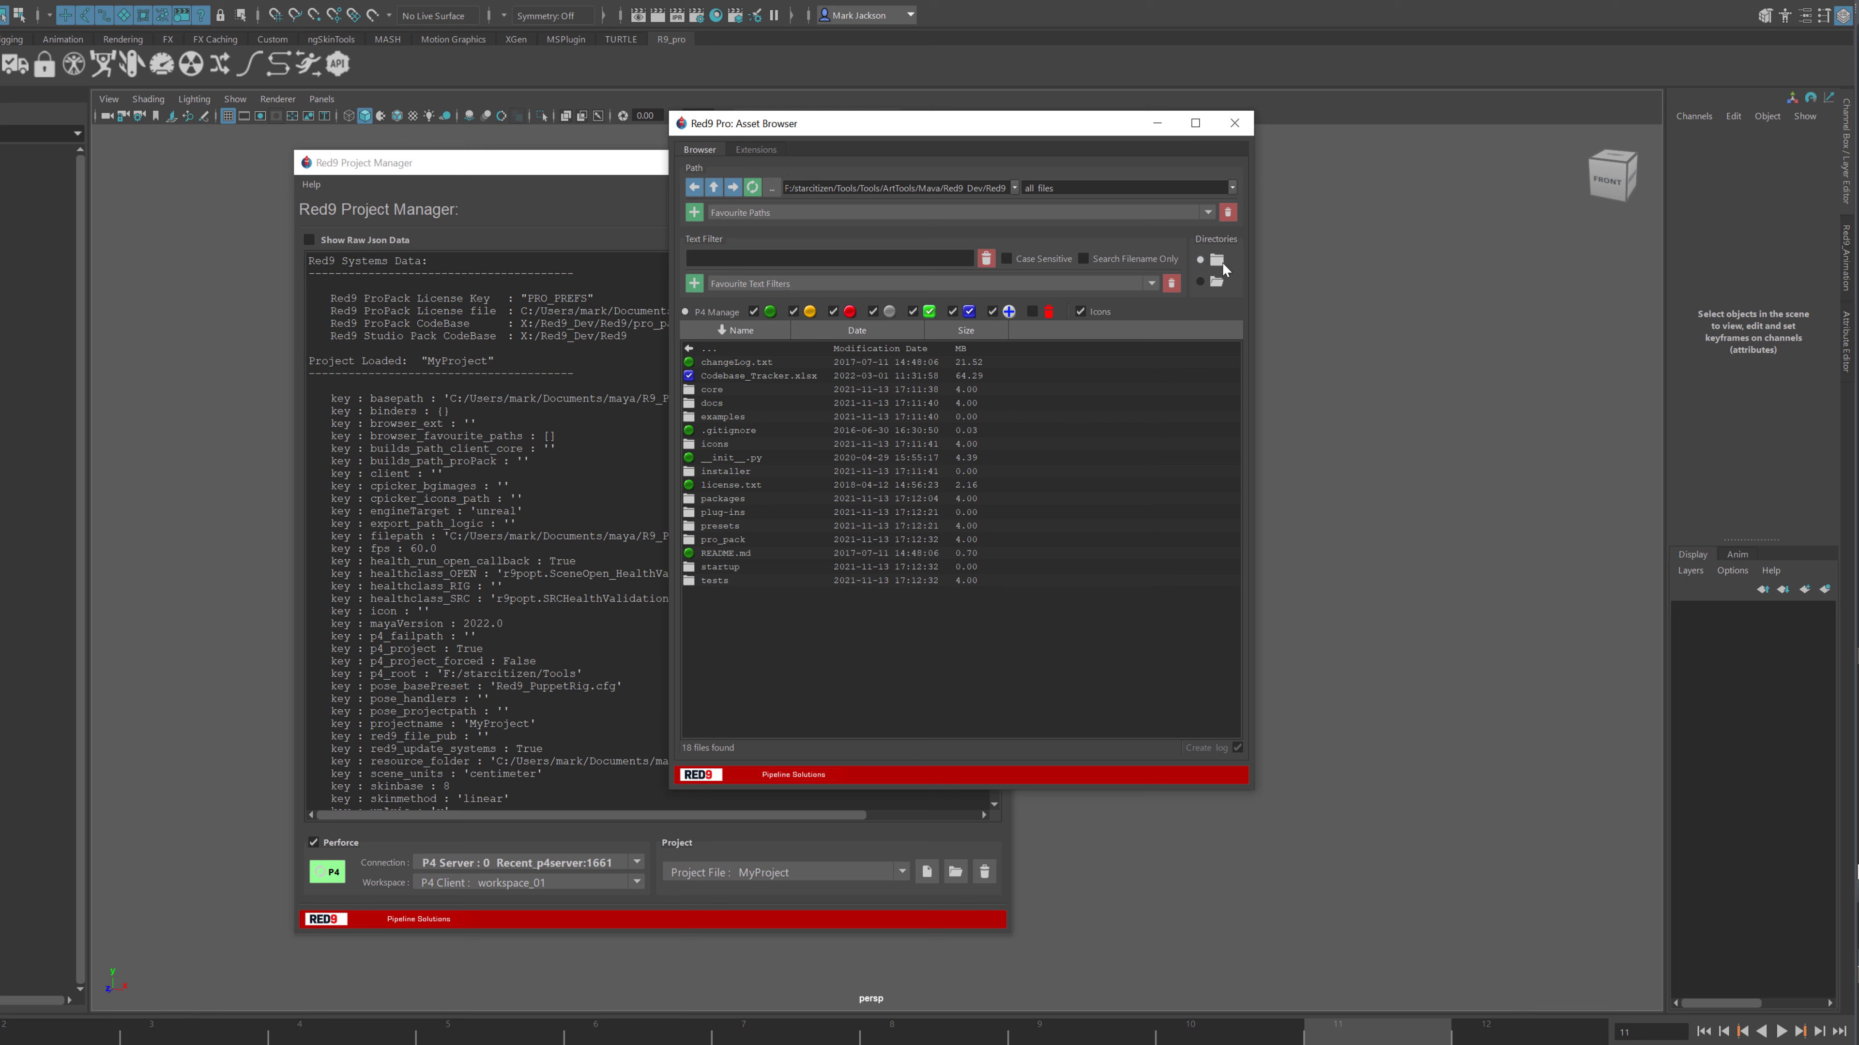
left_click(1217, 283)
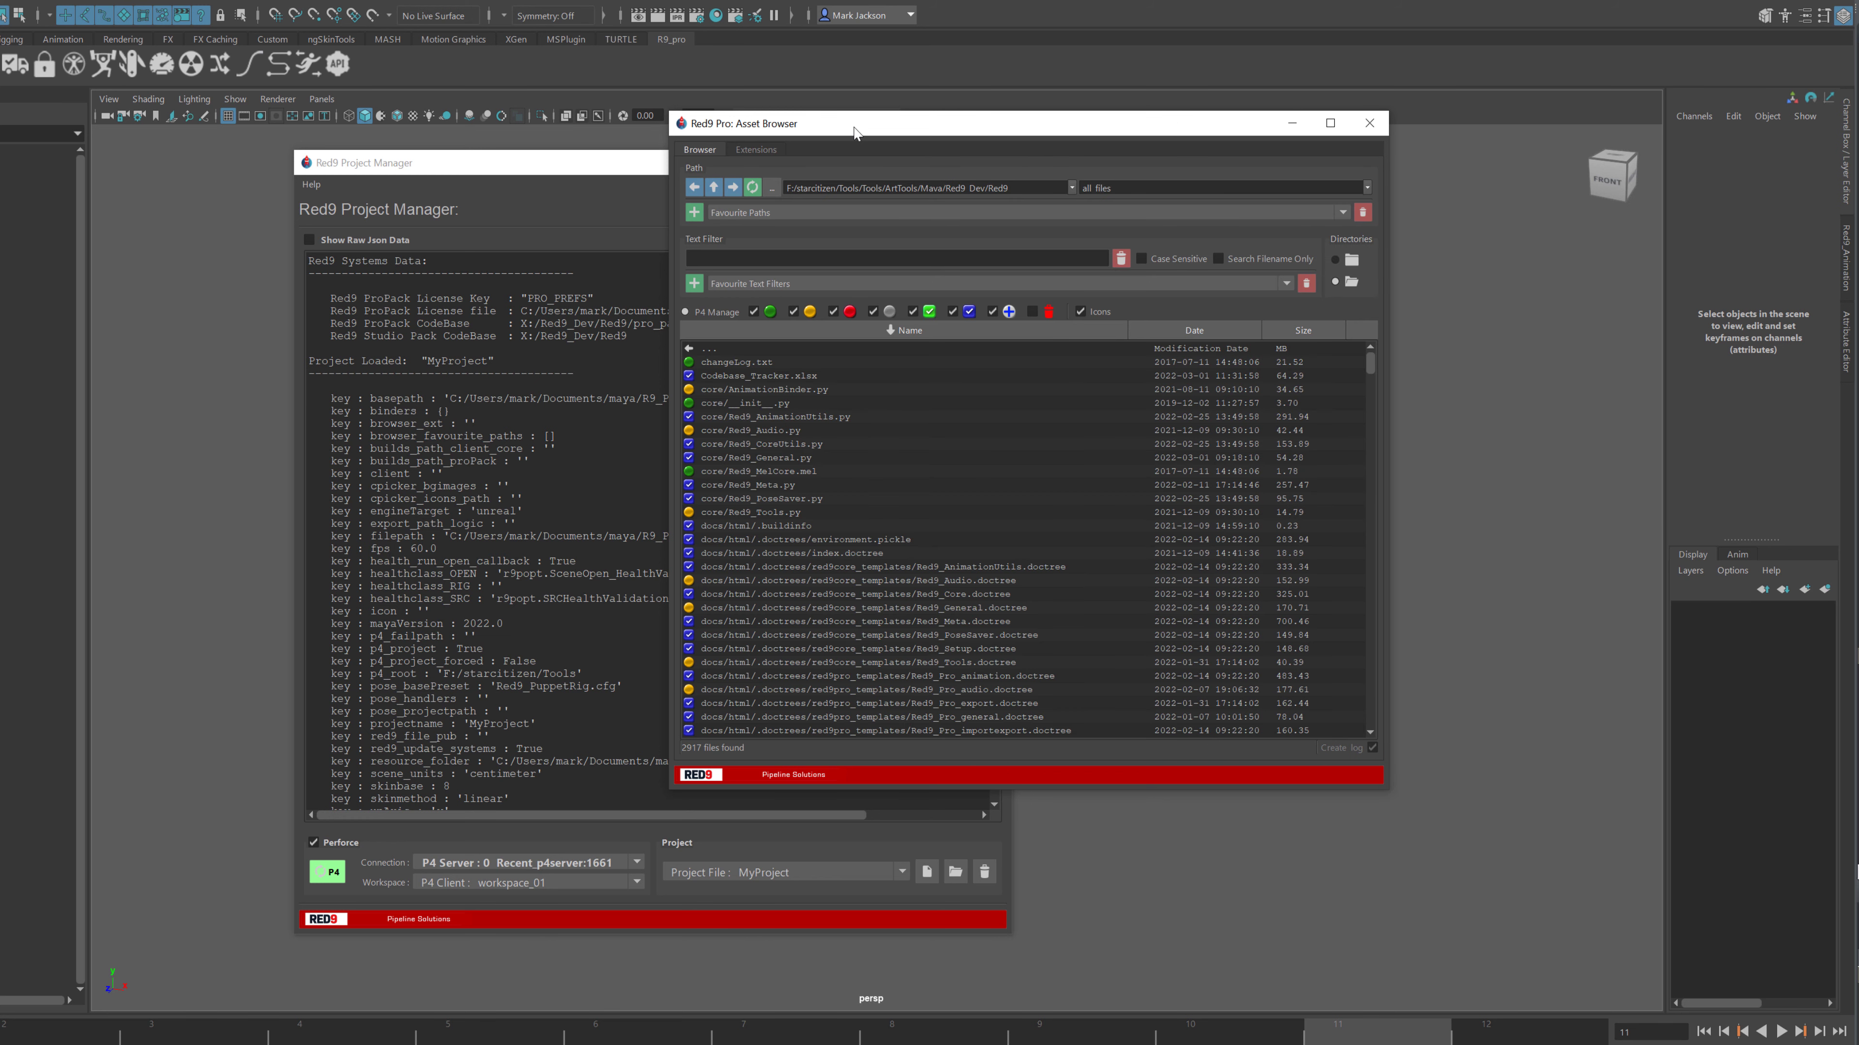
Switch P4 Manage off and back on in the Asset Browser and make the window taller
left_click(720, 314)
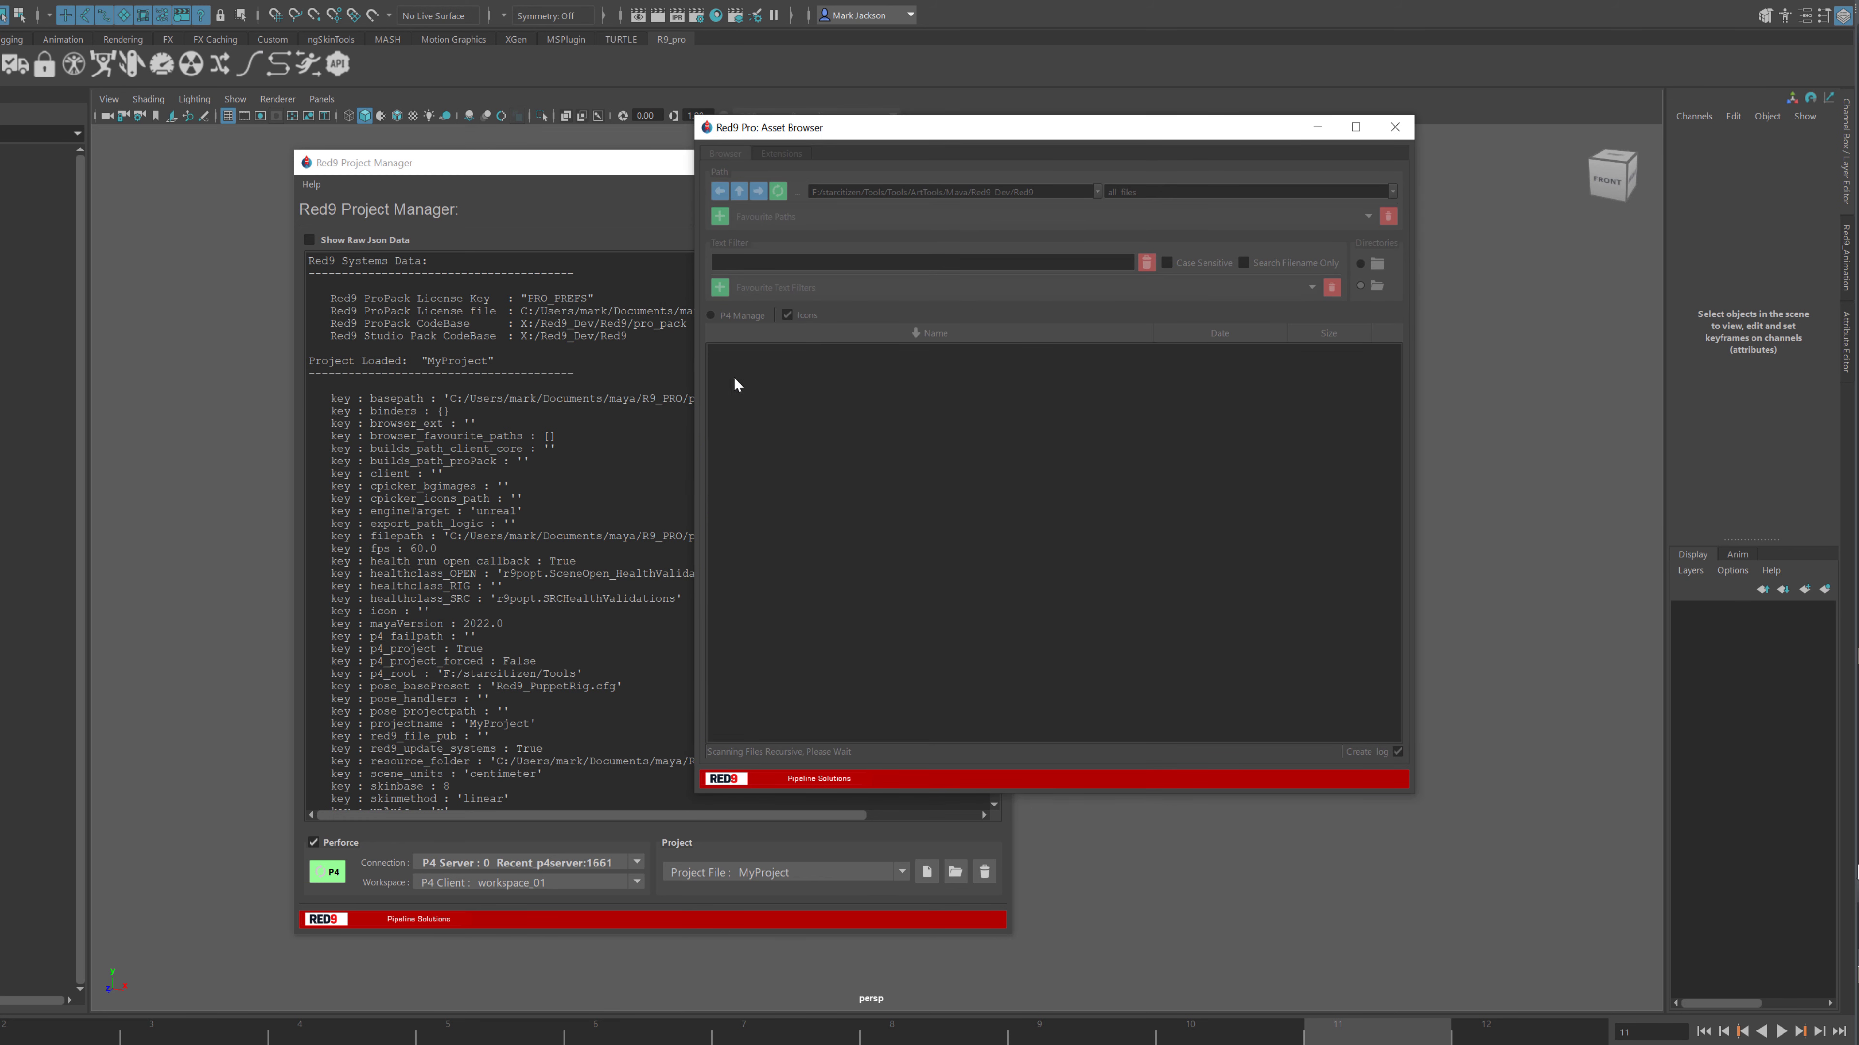
left_click(726, 314)
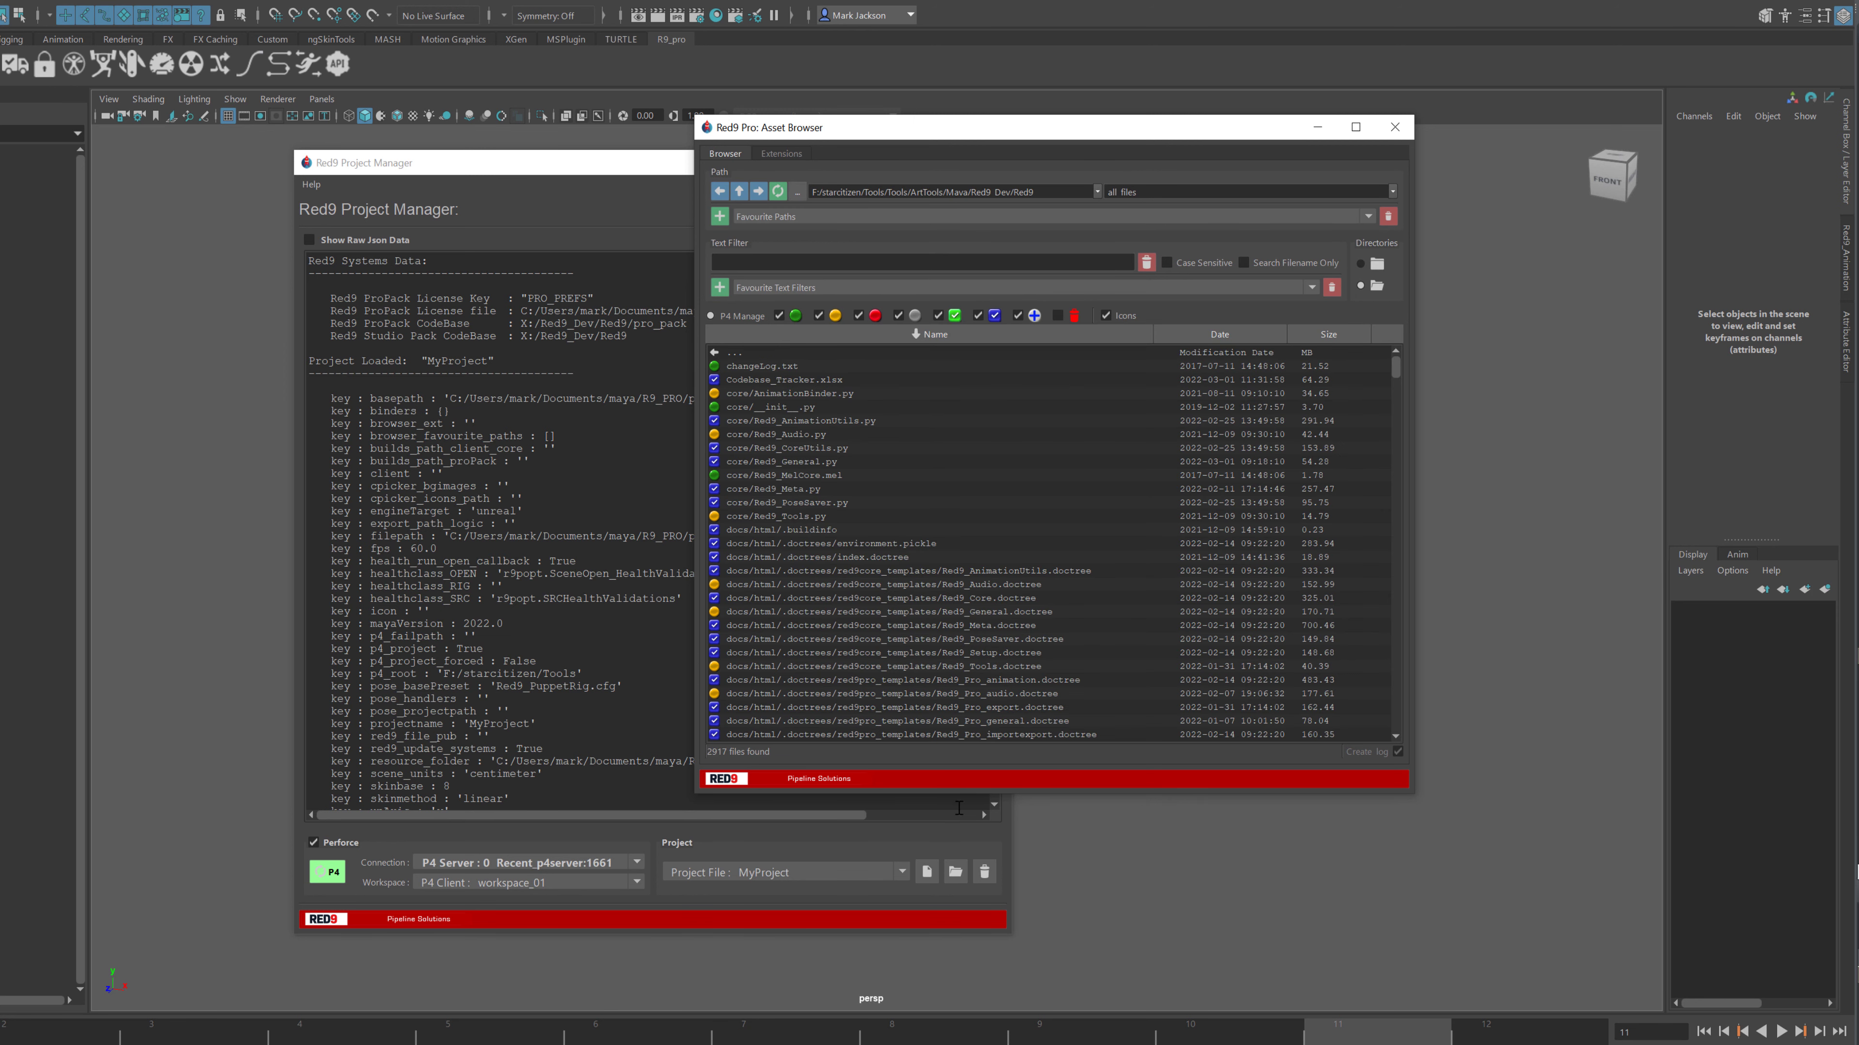
left_click_drag(959, 792, 960, 932)
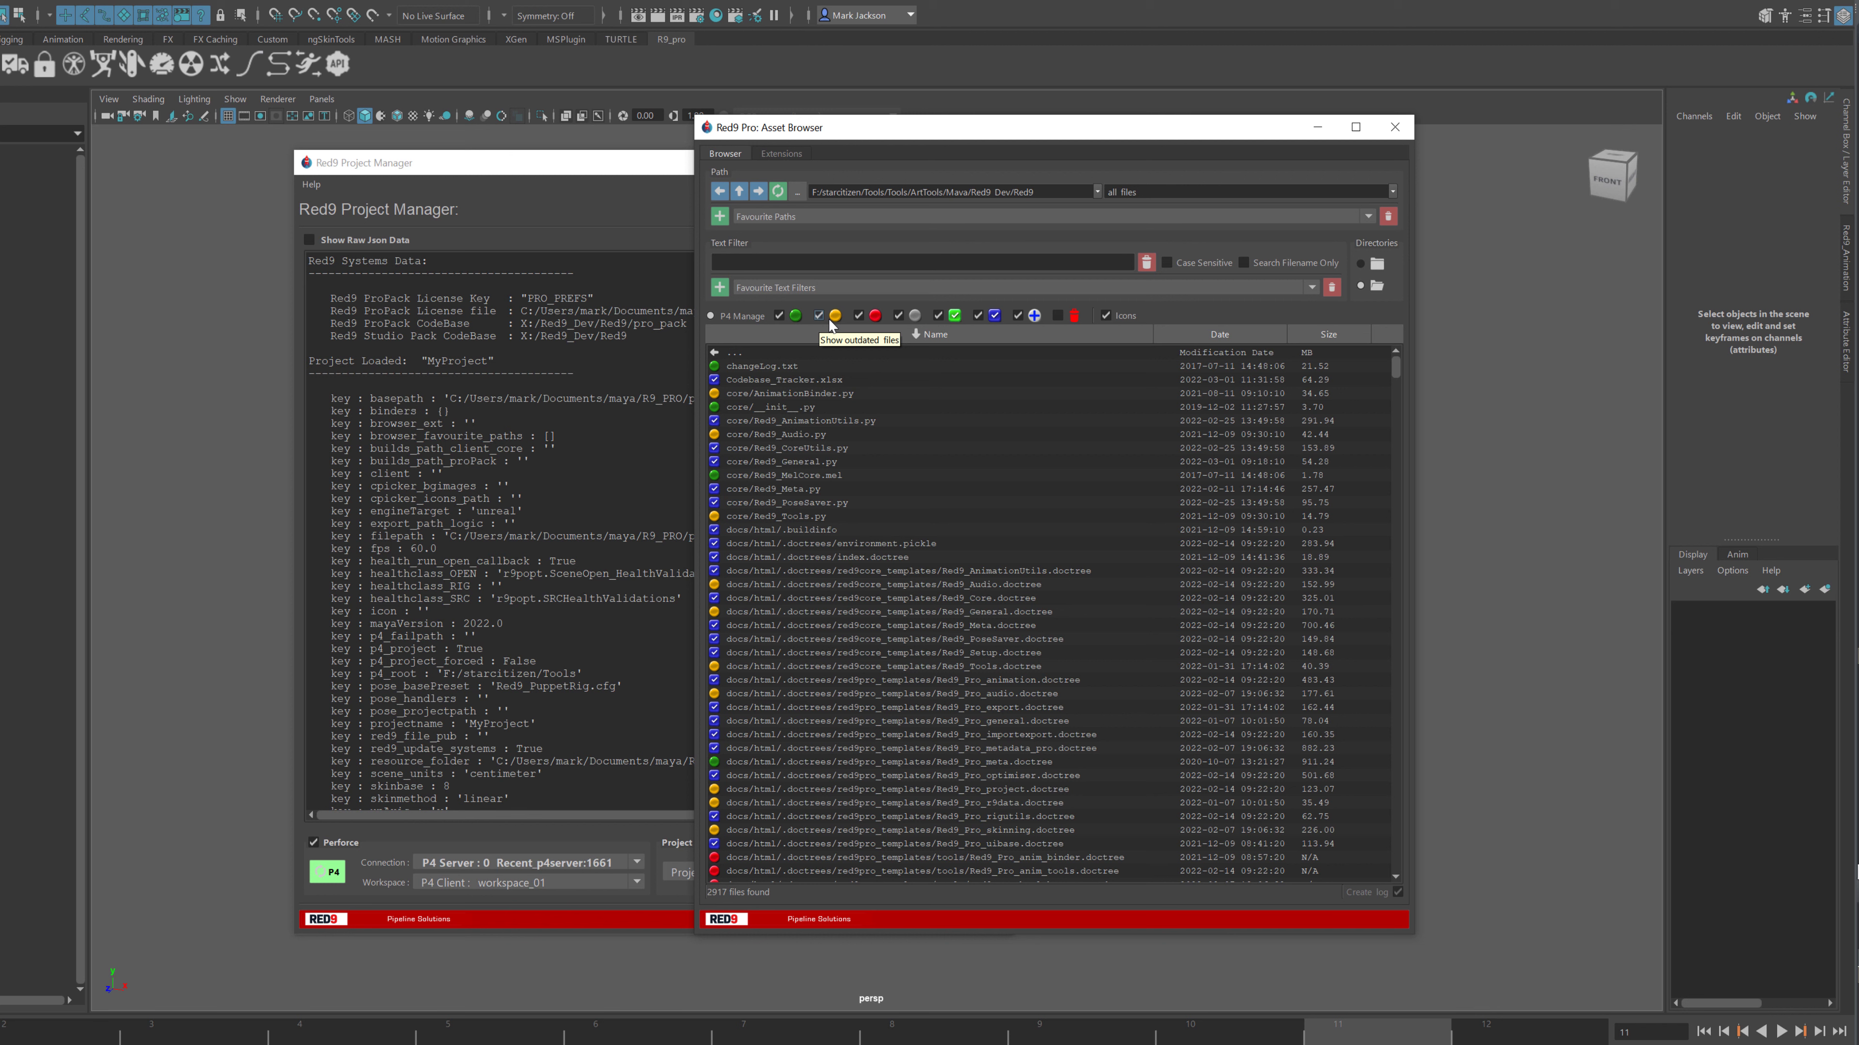
Inspect the Perforce actions available for core/AnimationBinder.py and close the Asset Browser
left_click(799, 394)
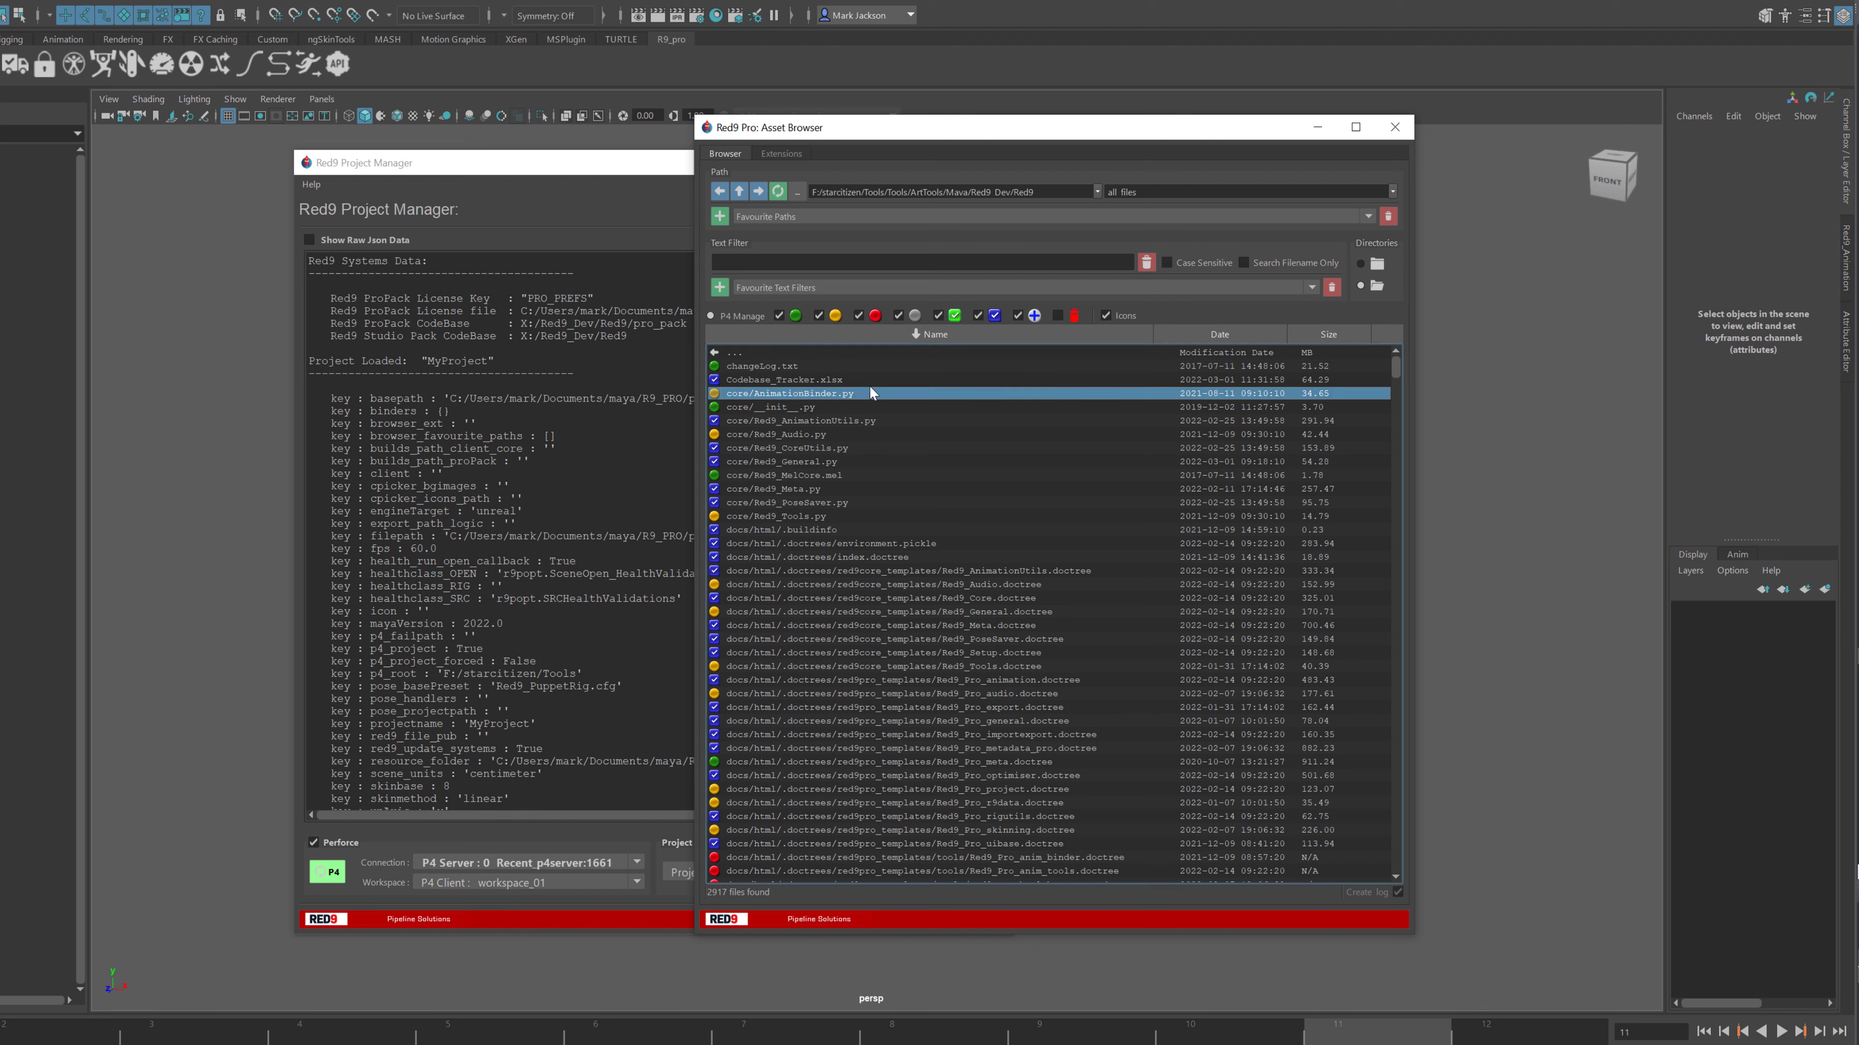
right_click(849, 396)
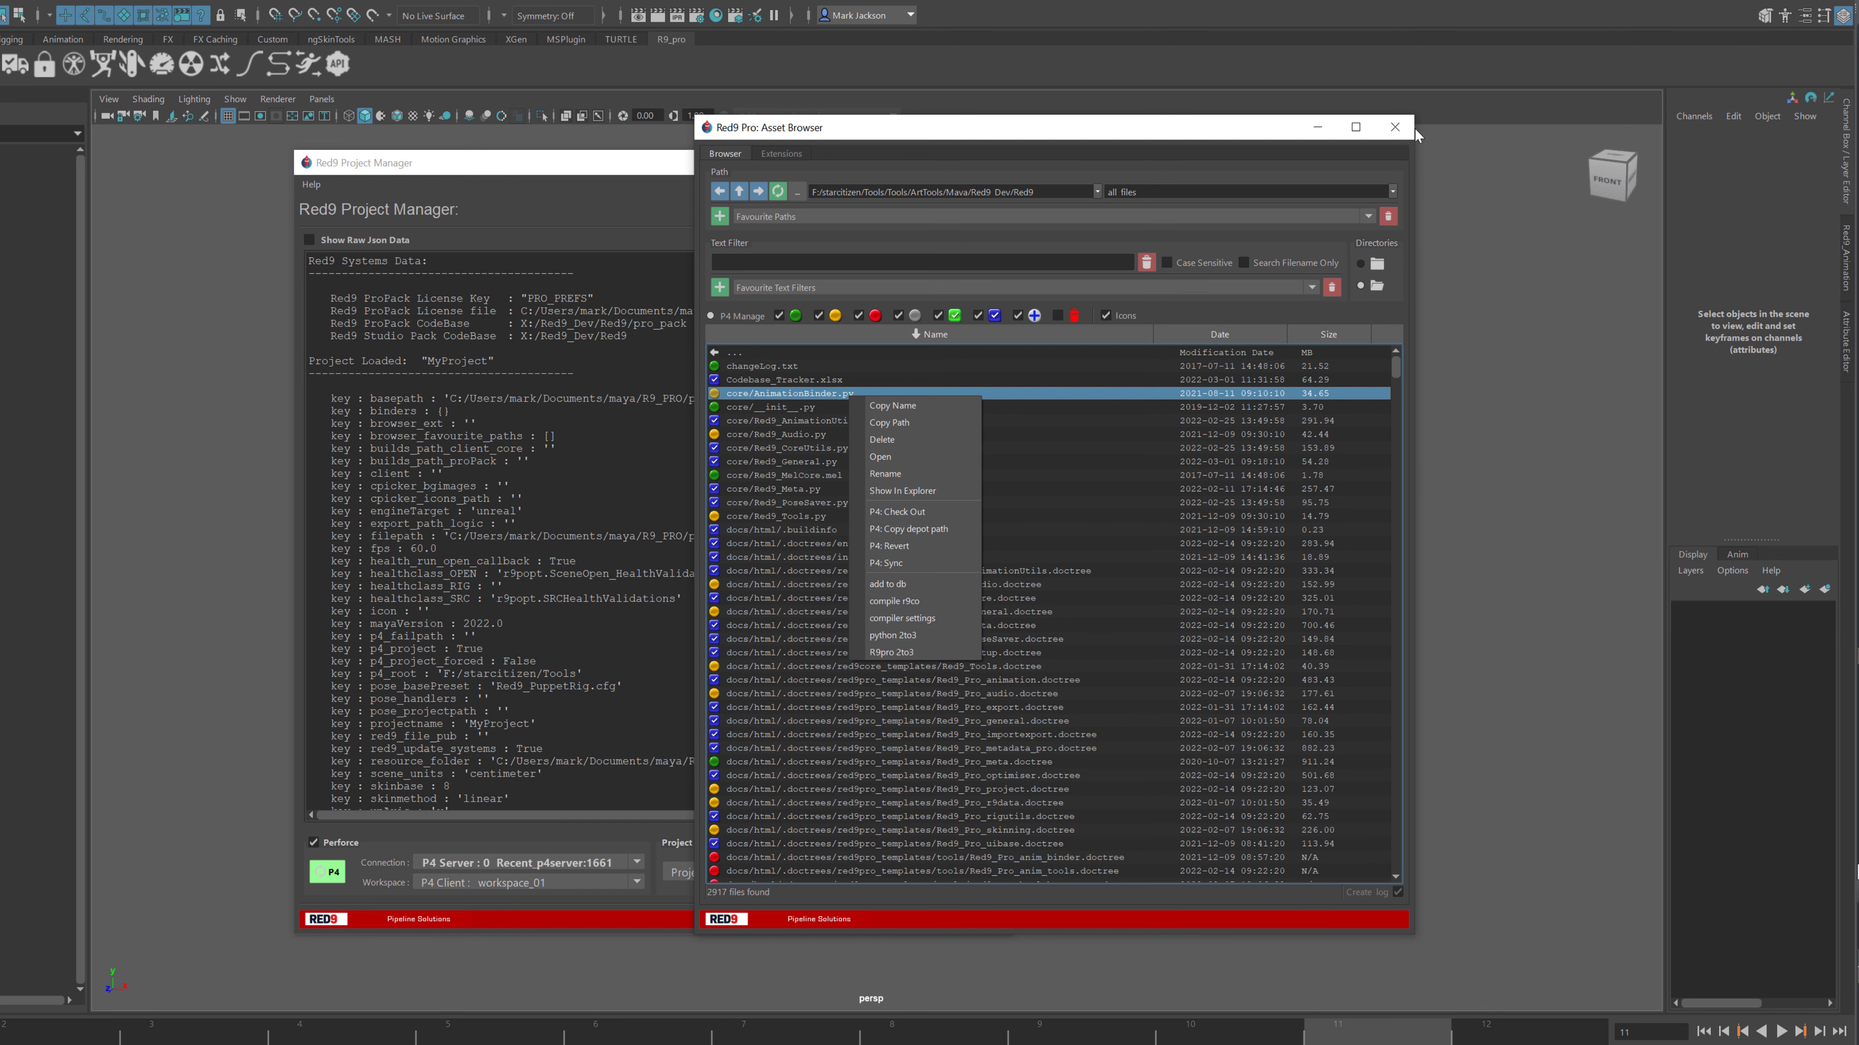
left_click(1399, 129)
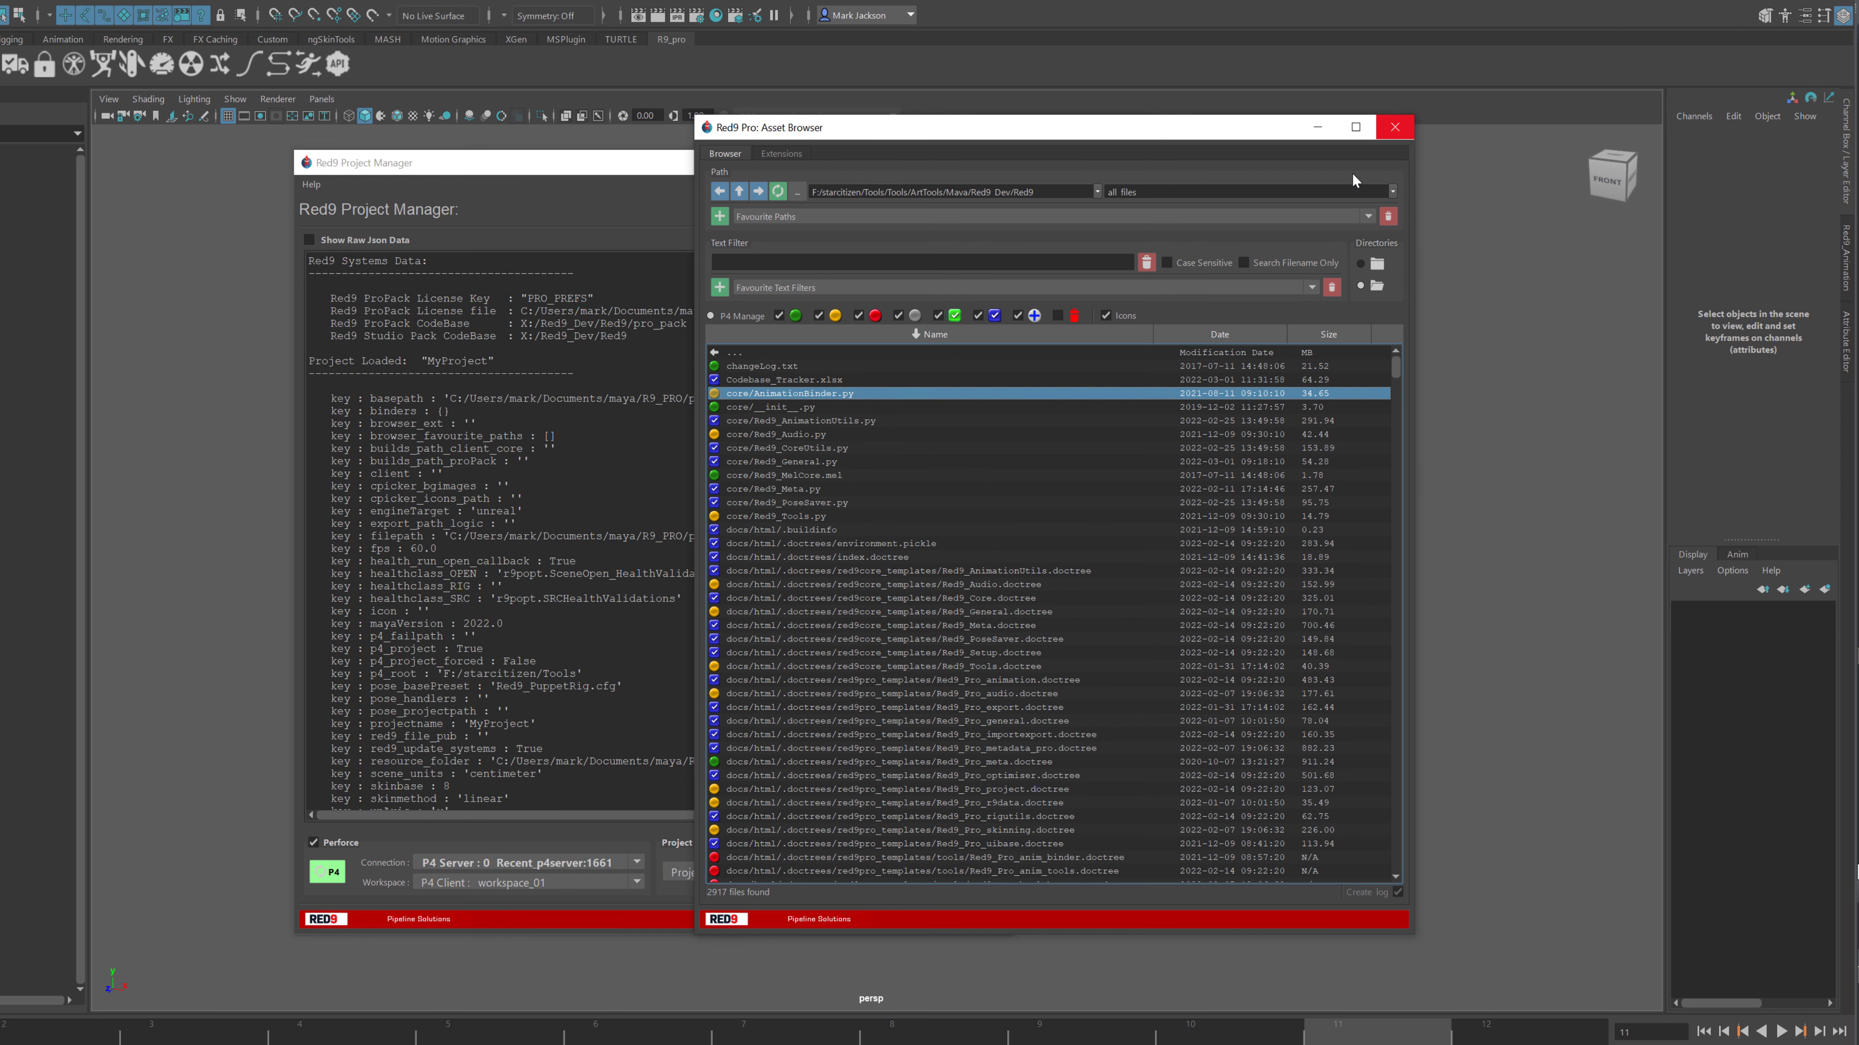
left_click(1395, 127)
Open the Red9 Export Manager, read the description of the Perforce Managed task and close the window
left_click(15, 66)
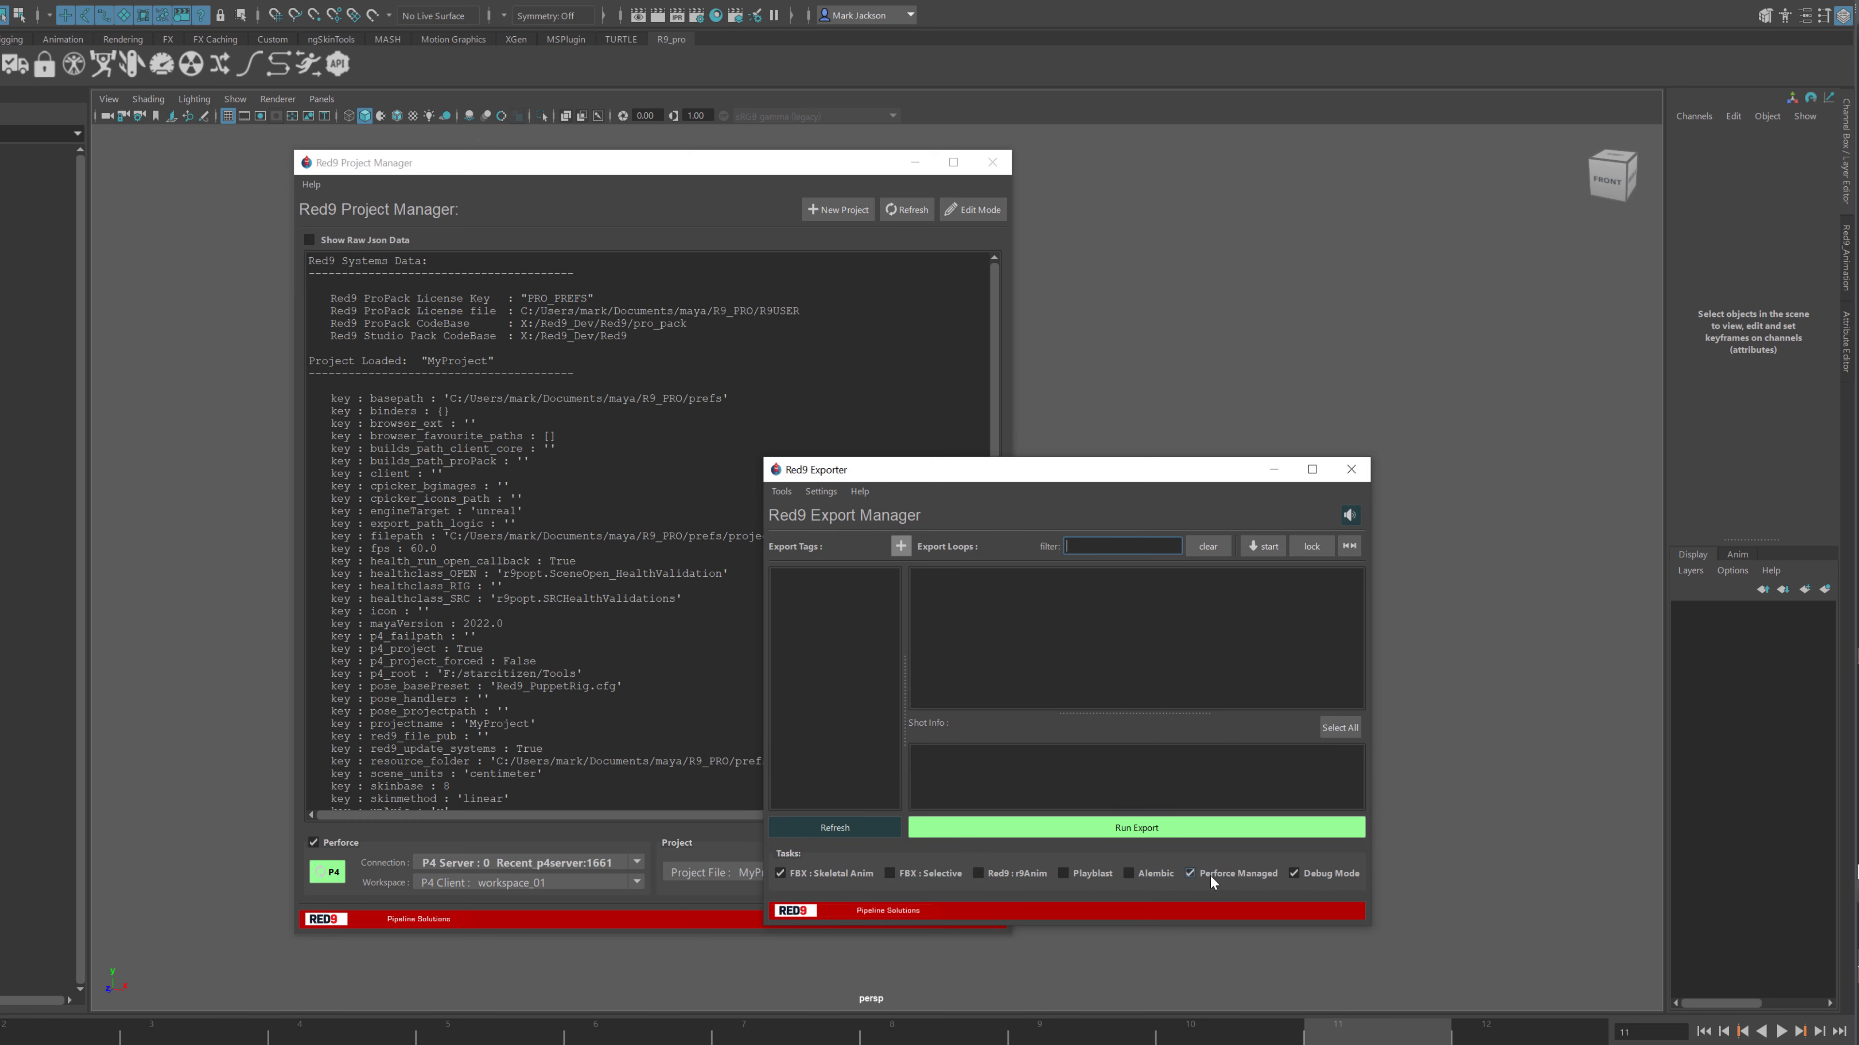
mouse_move(1209, 875)
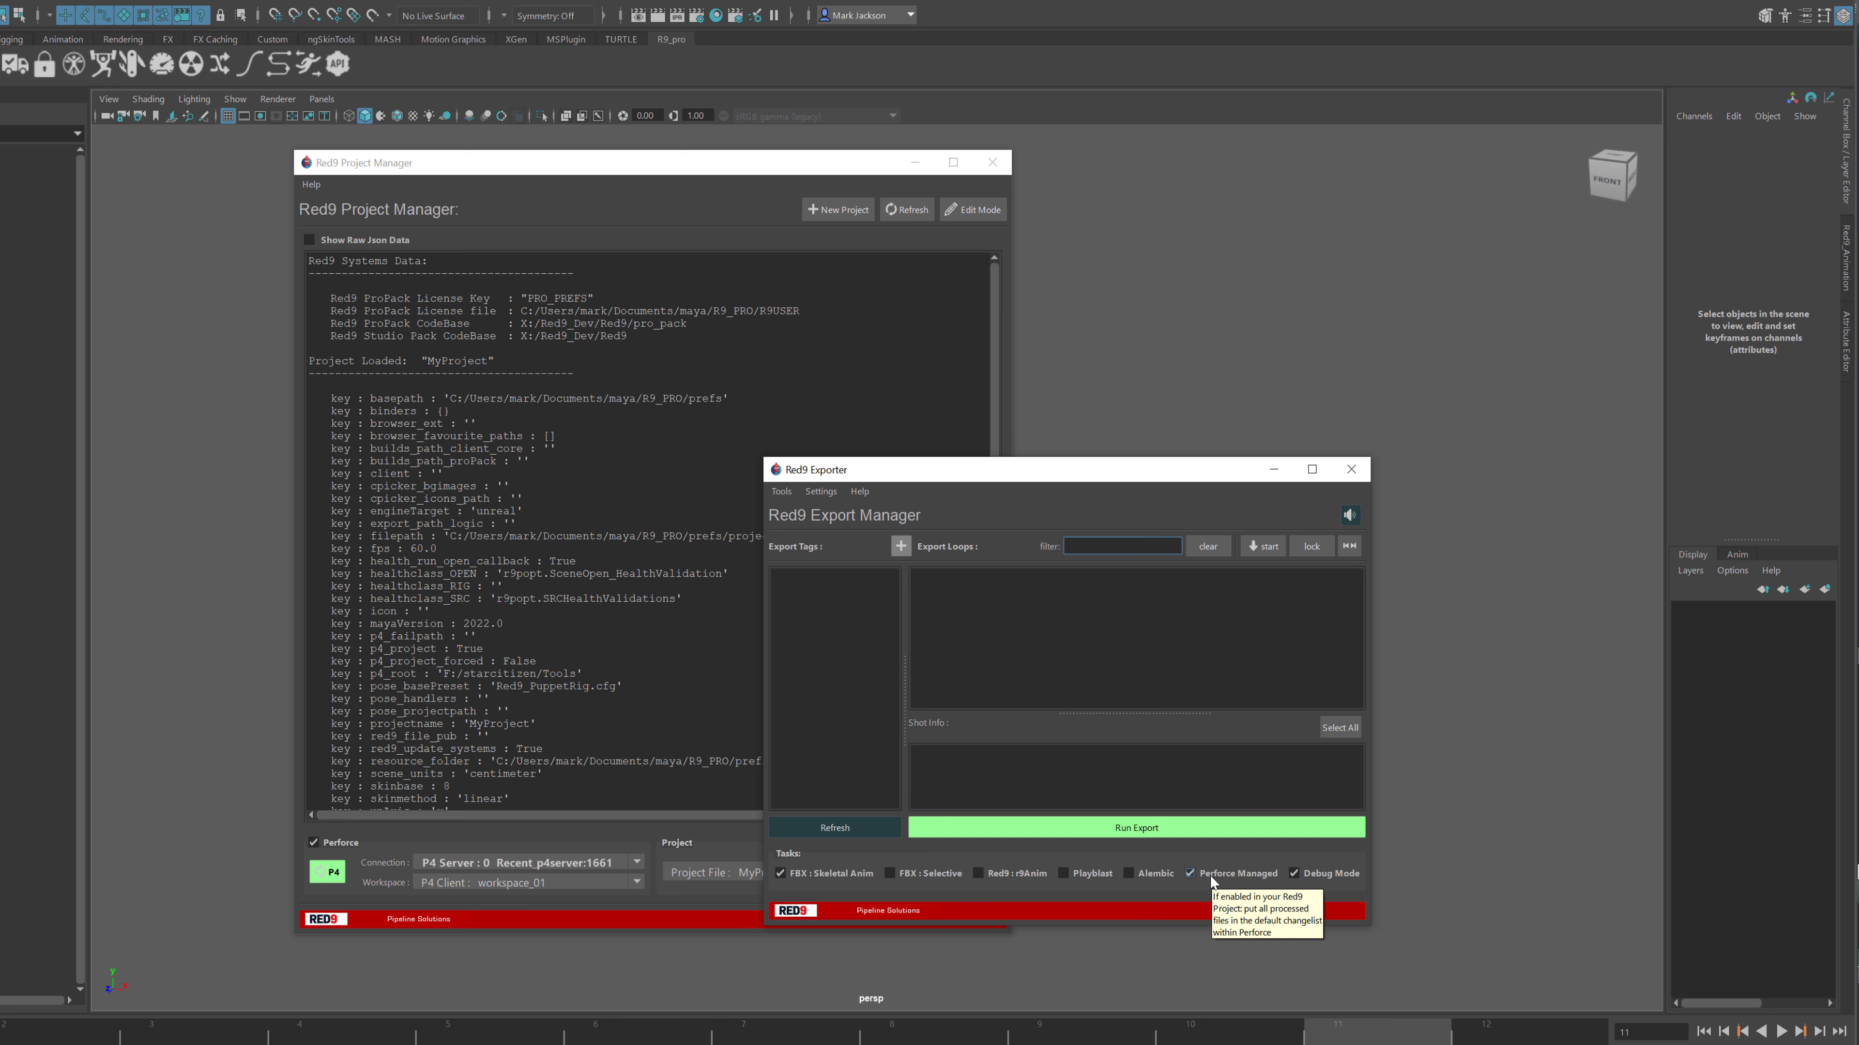
left_click(1351, 469)
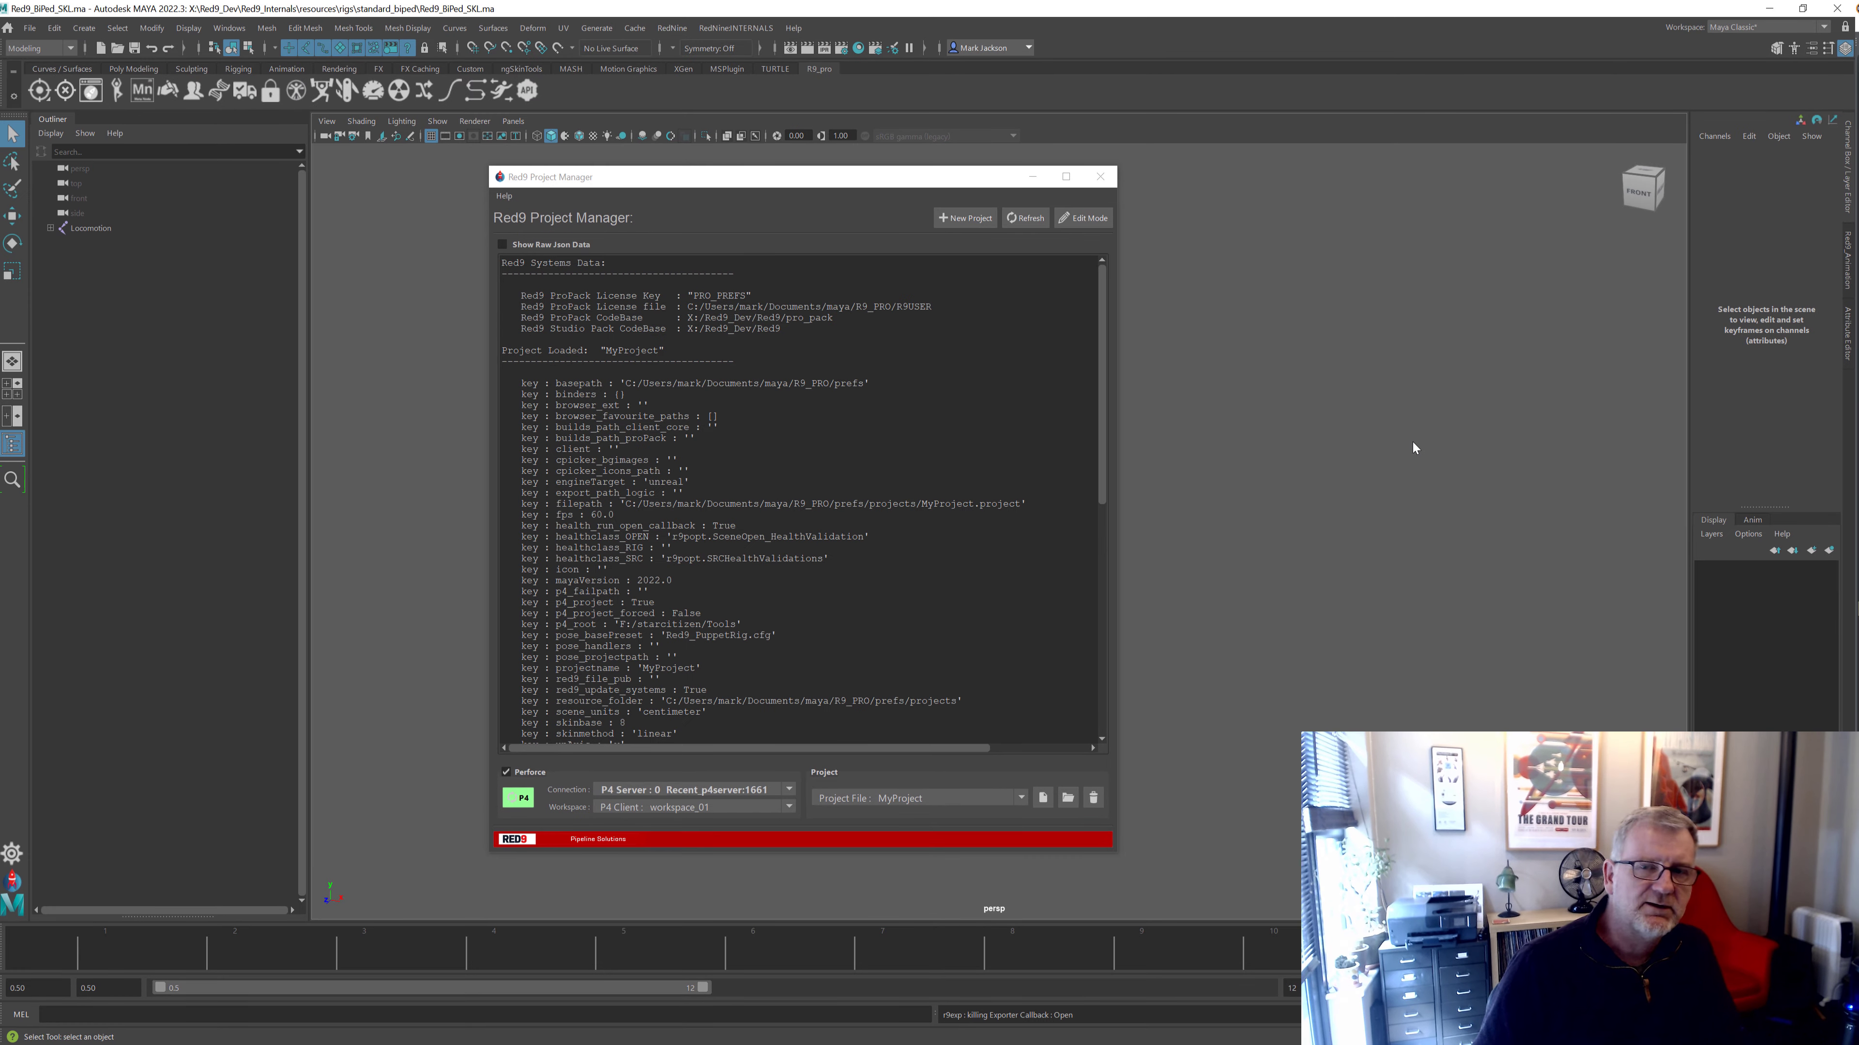
Put MyProject in edit mode, set p4_failpath to F:/FAILED and save the change to the project file
left_click(1082, 217)
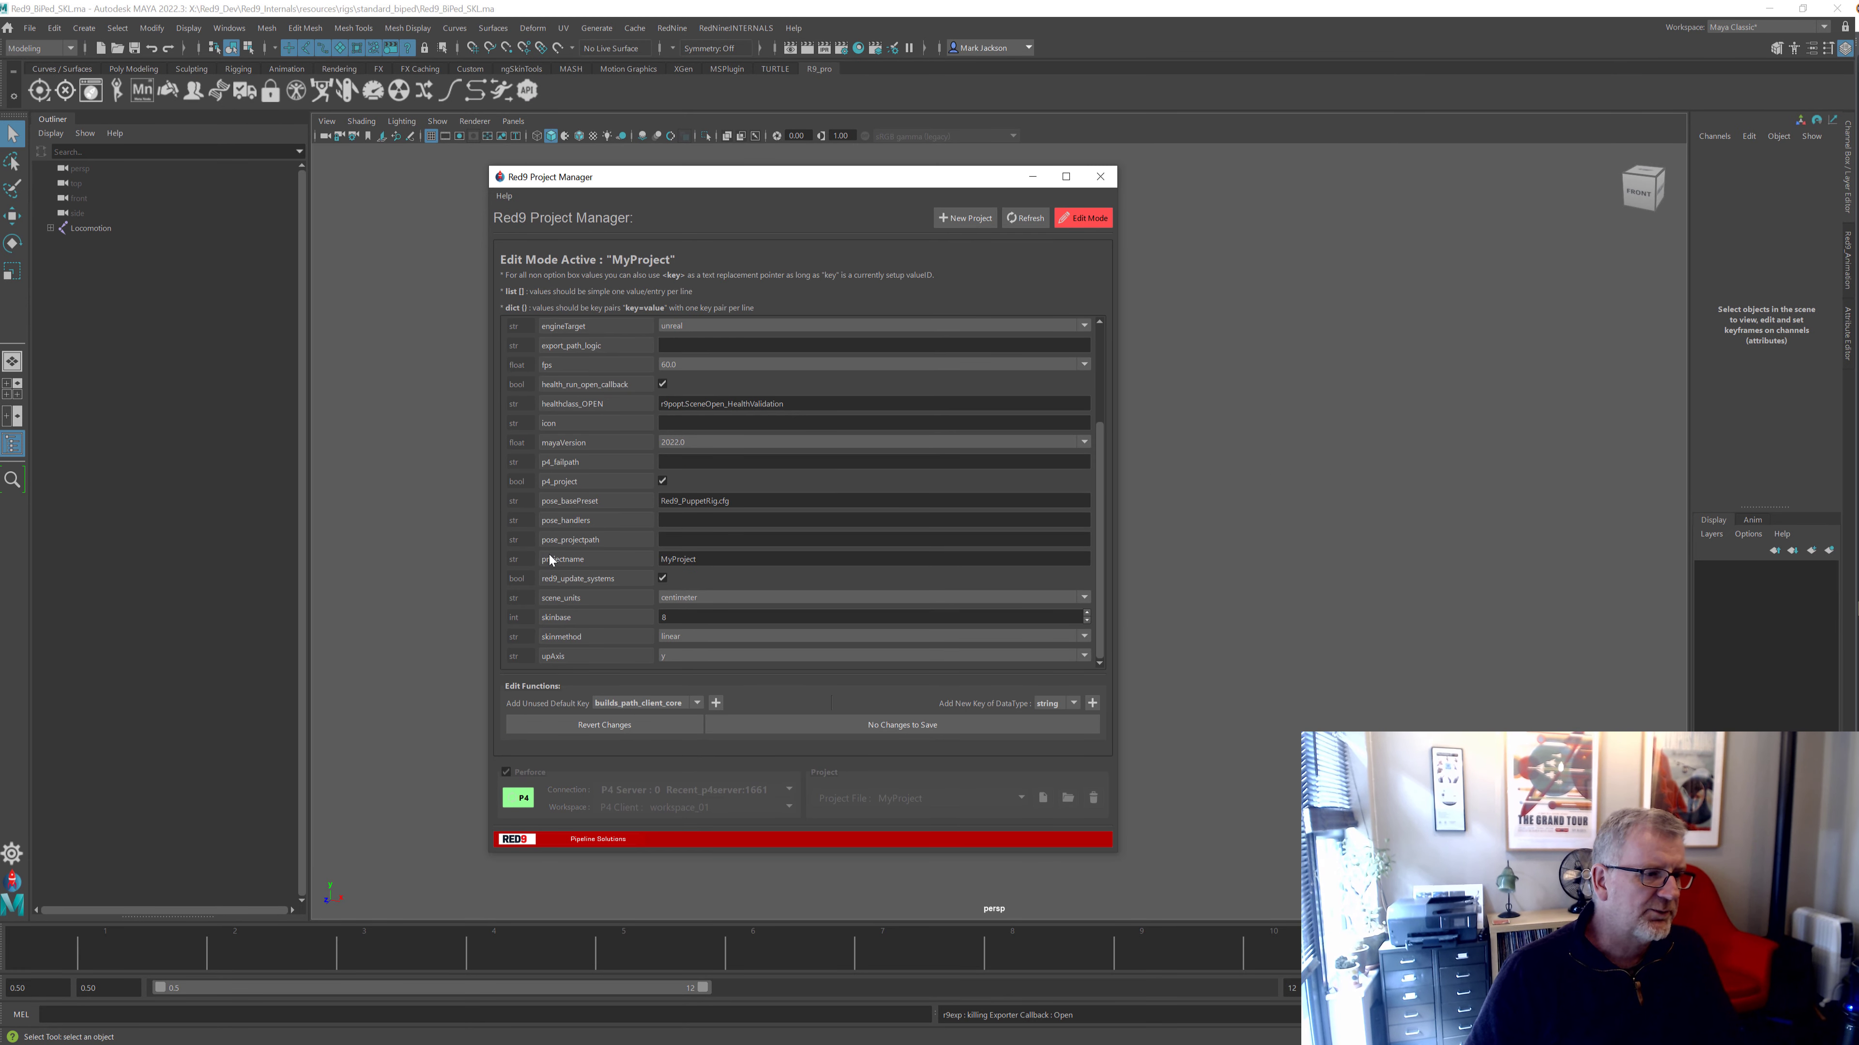
left_click(666, 460)
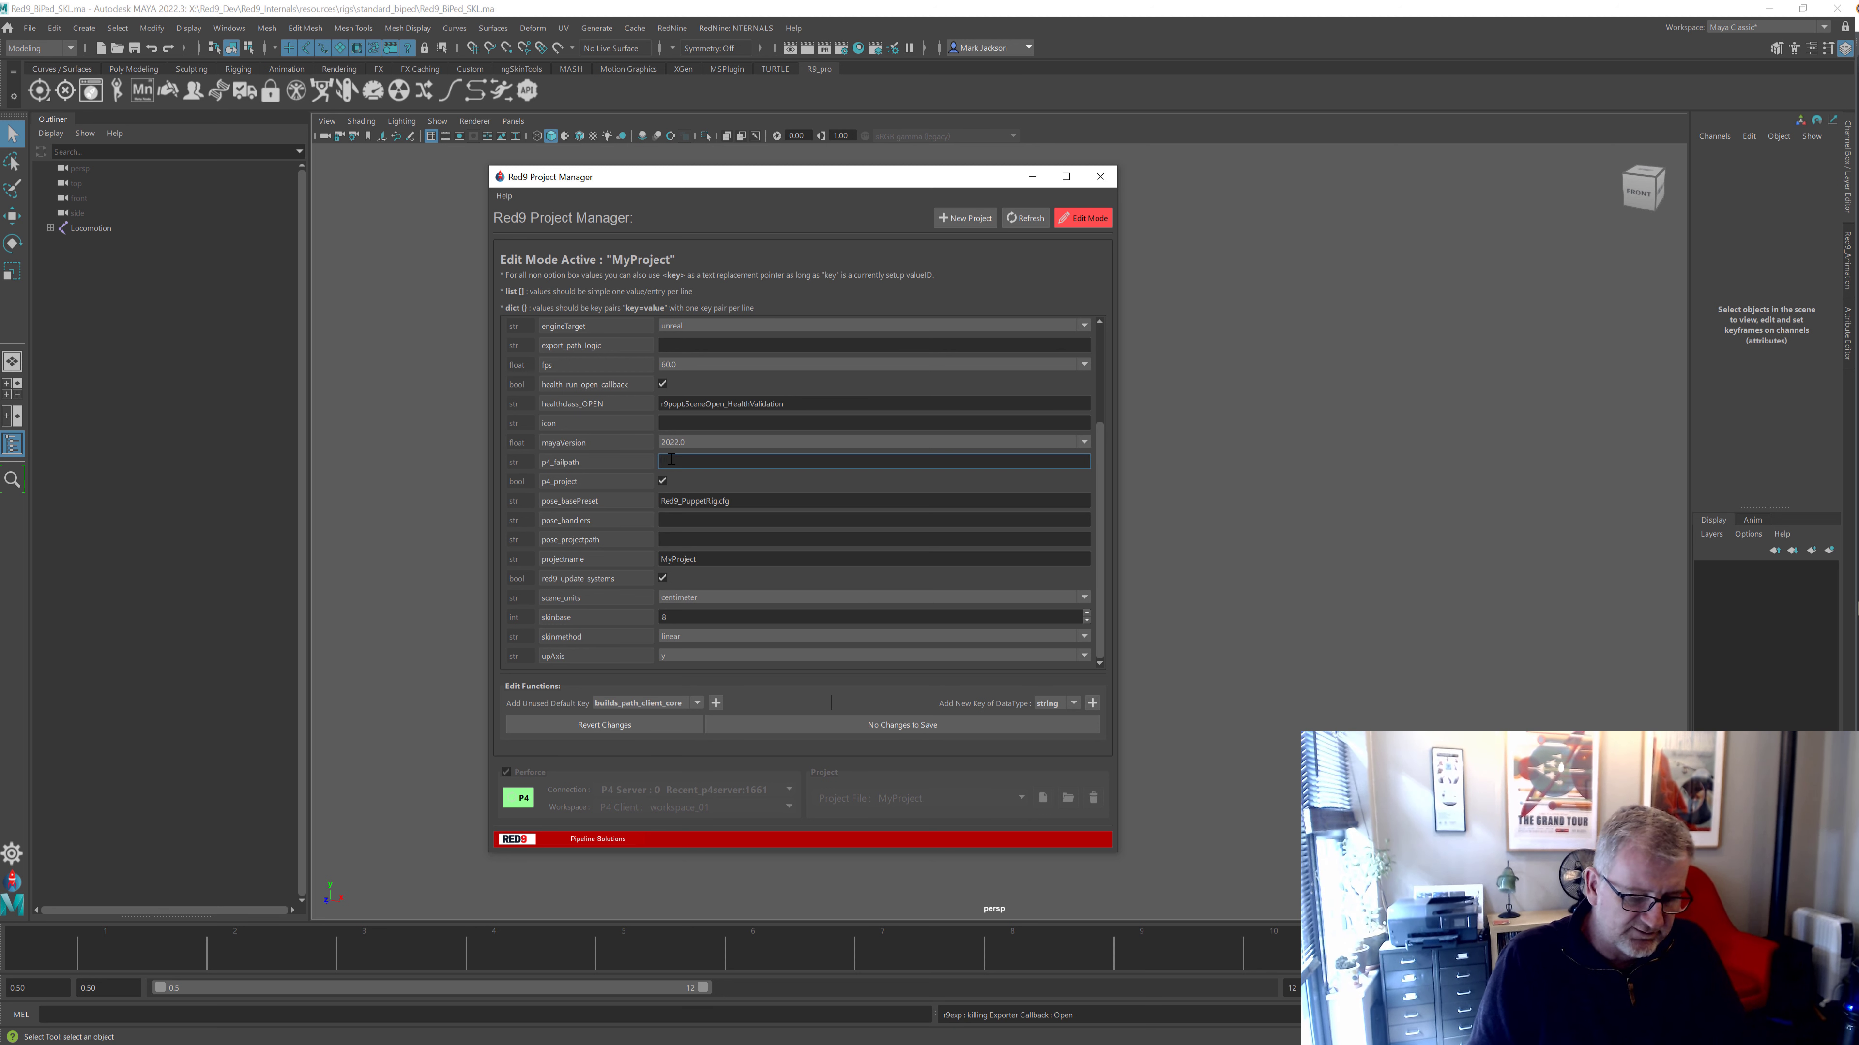
type("F:/")
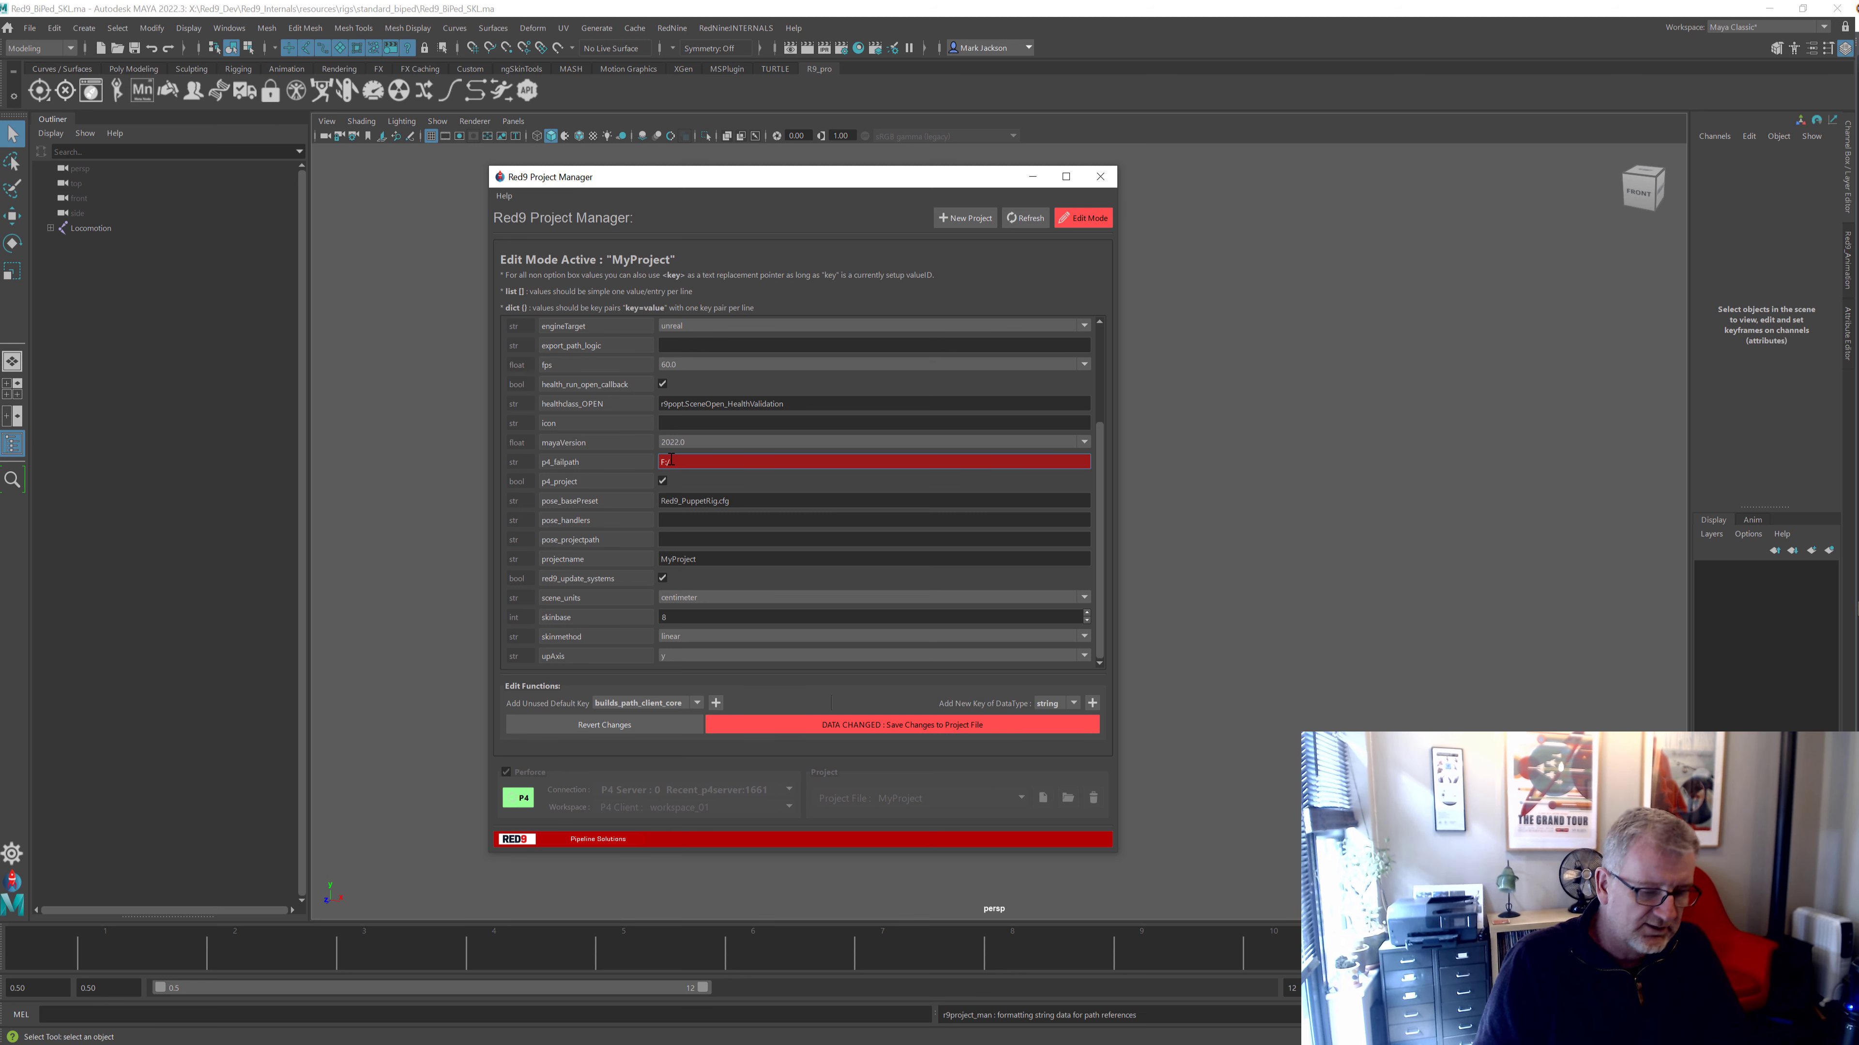
type("FAILED")
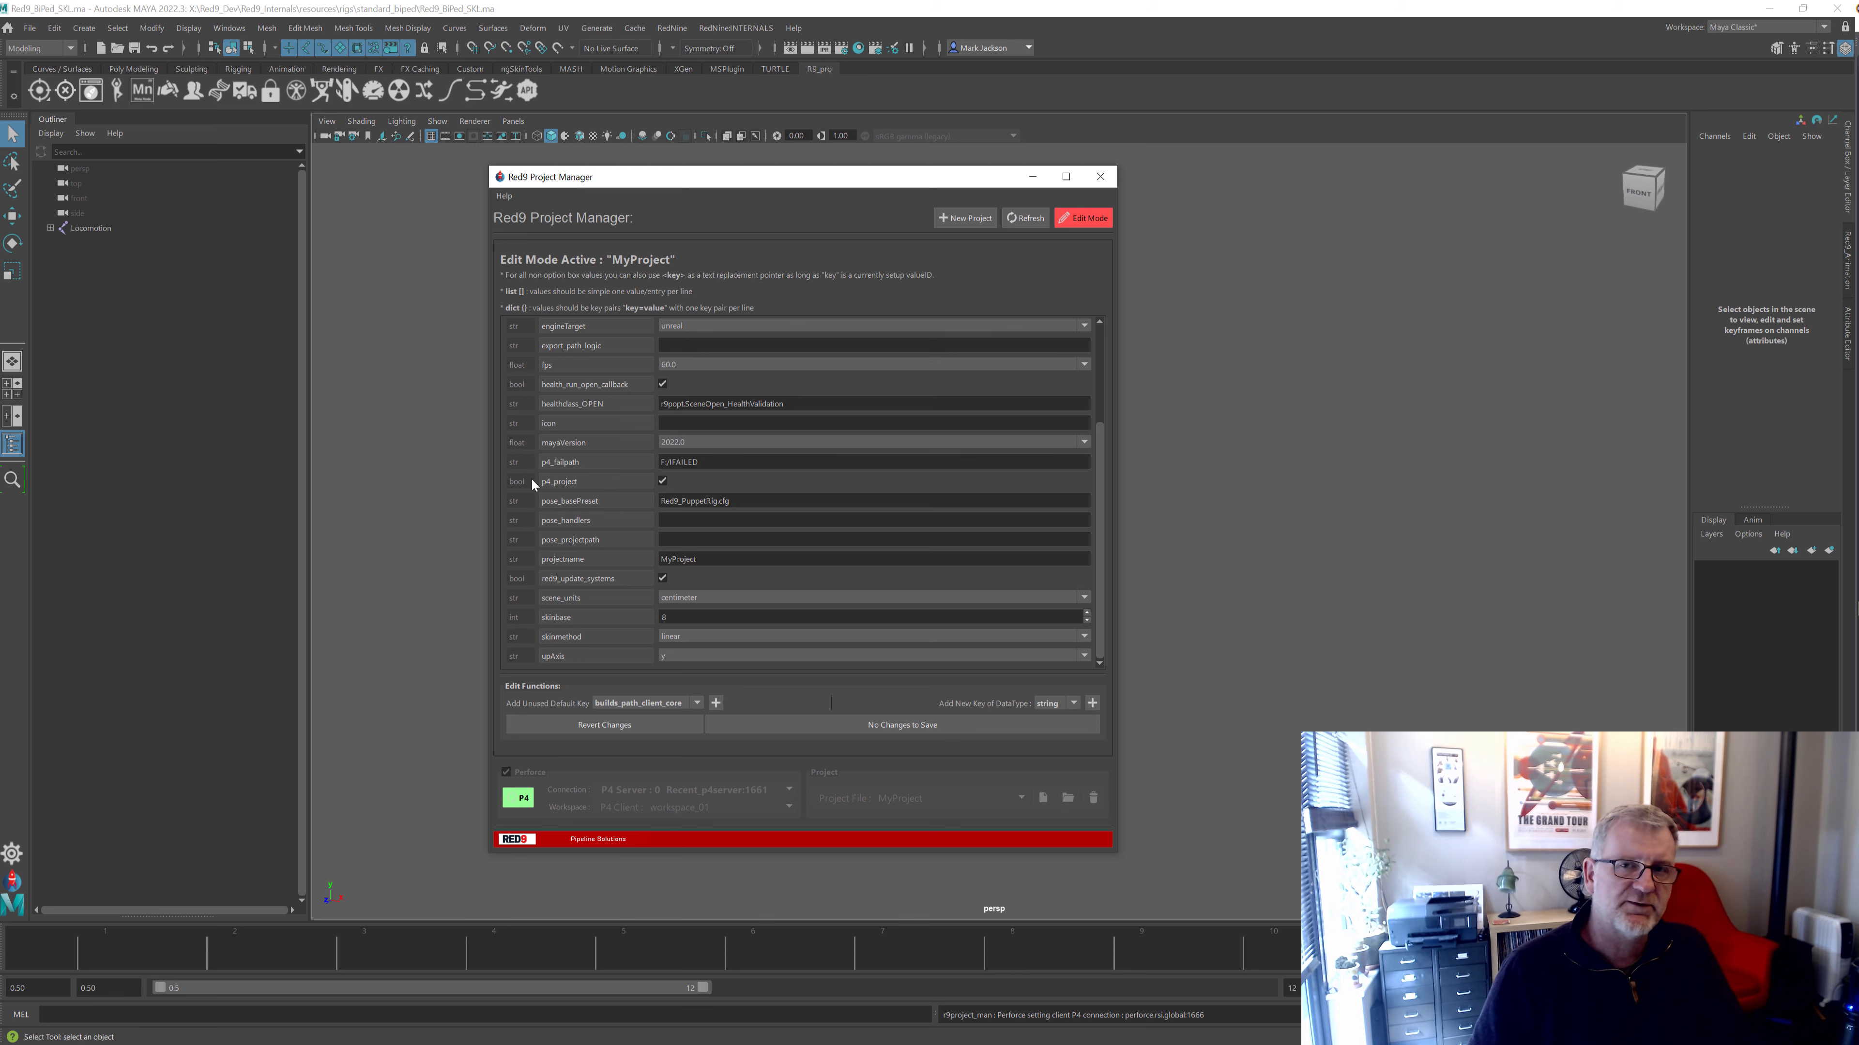
Clear the p4_failpath value and save the change to the project file
key("Tab")
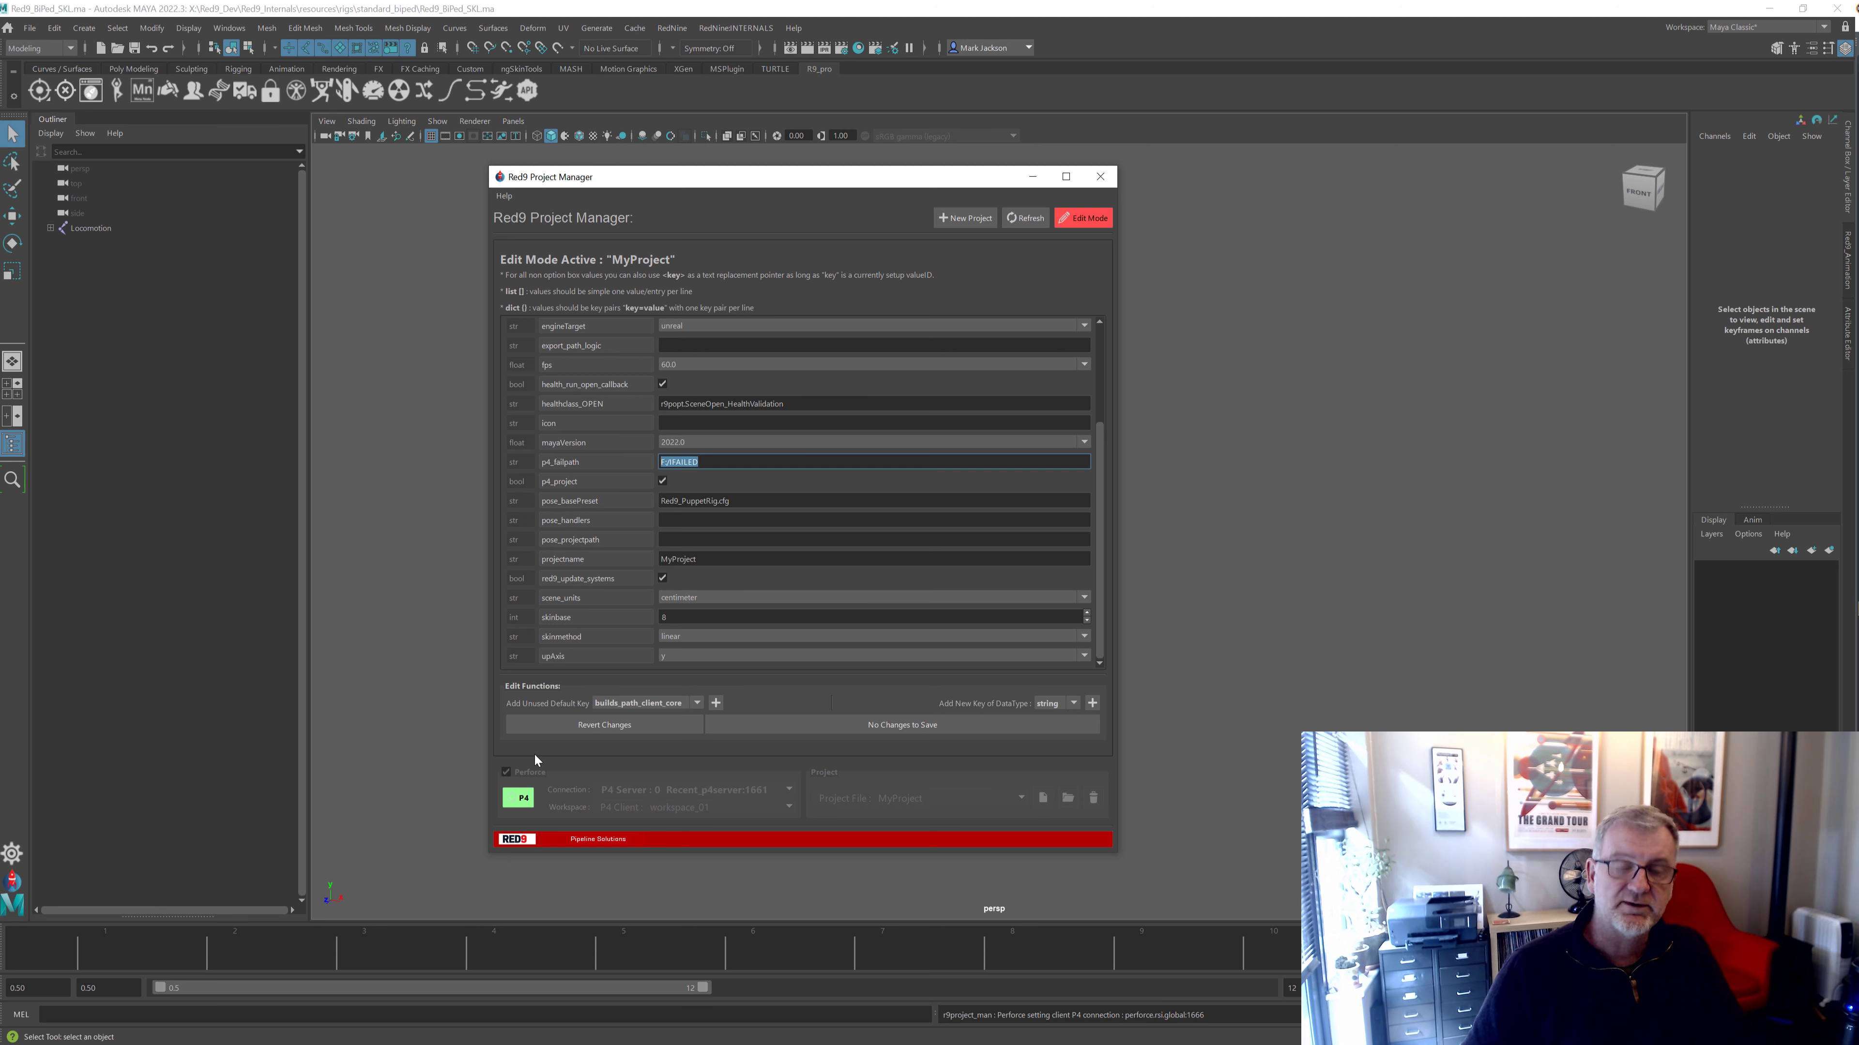
key("BackSpace")
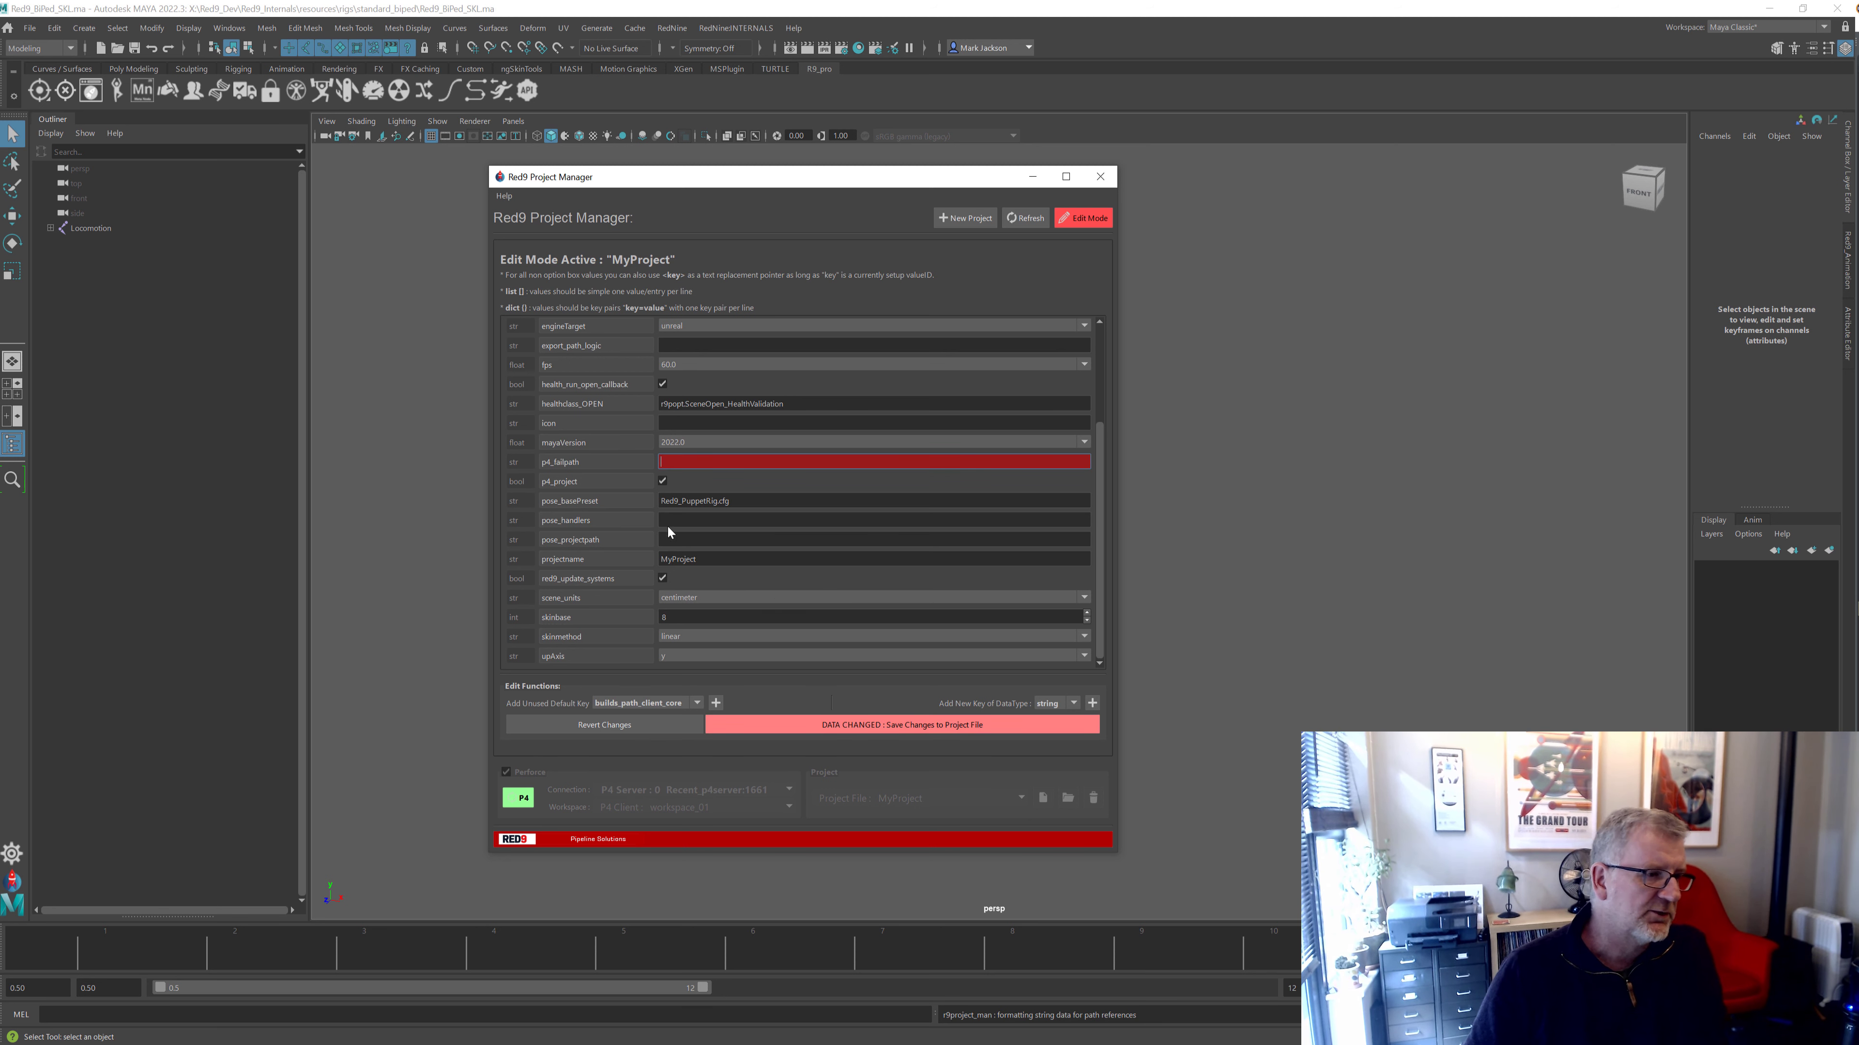
key("Return")
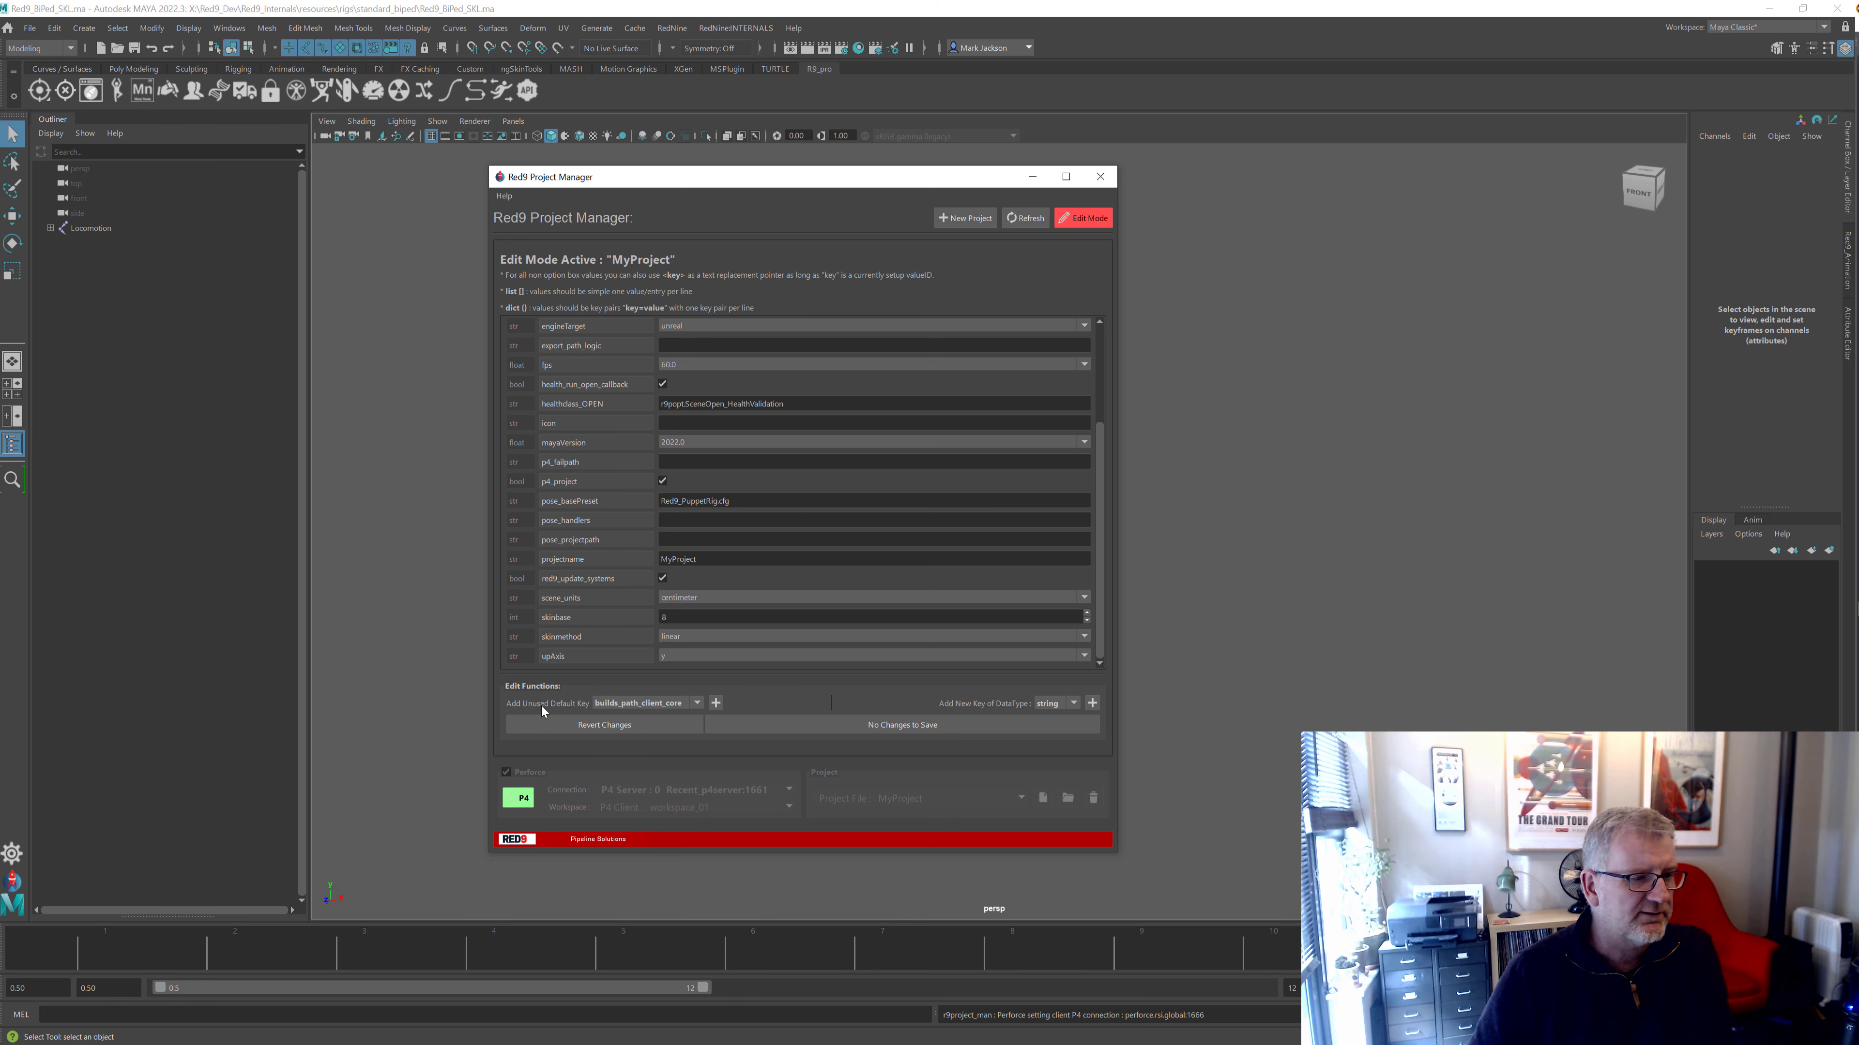
Check the description of the unused default key red9_file_pub and cancel adding it to the project
left_click(683, 703)
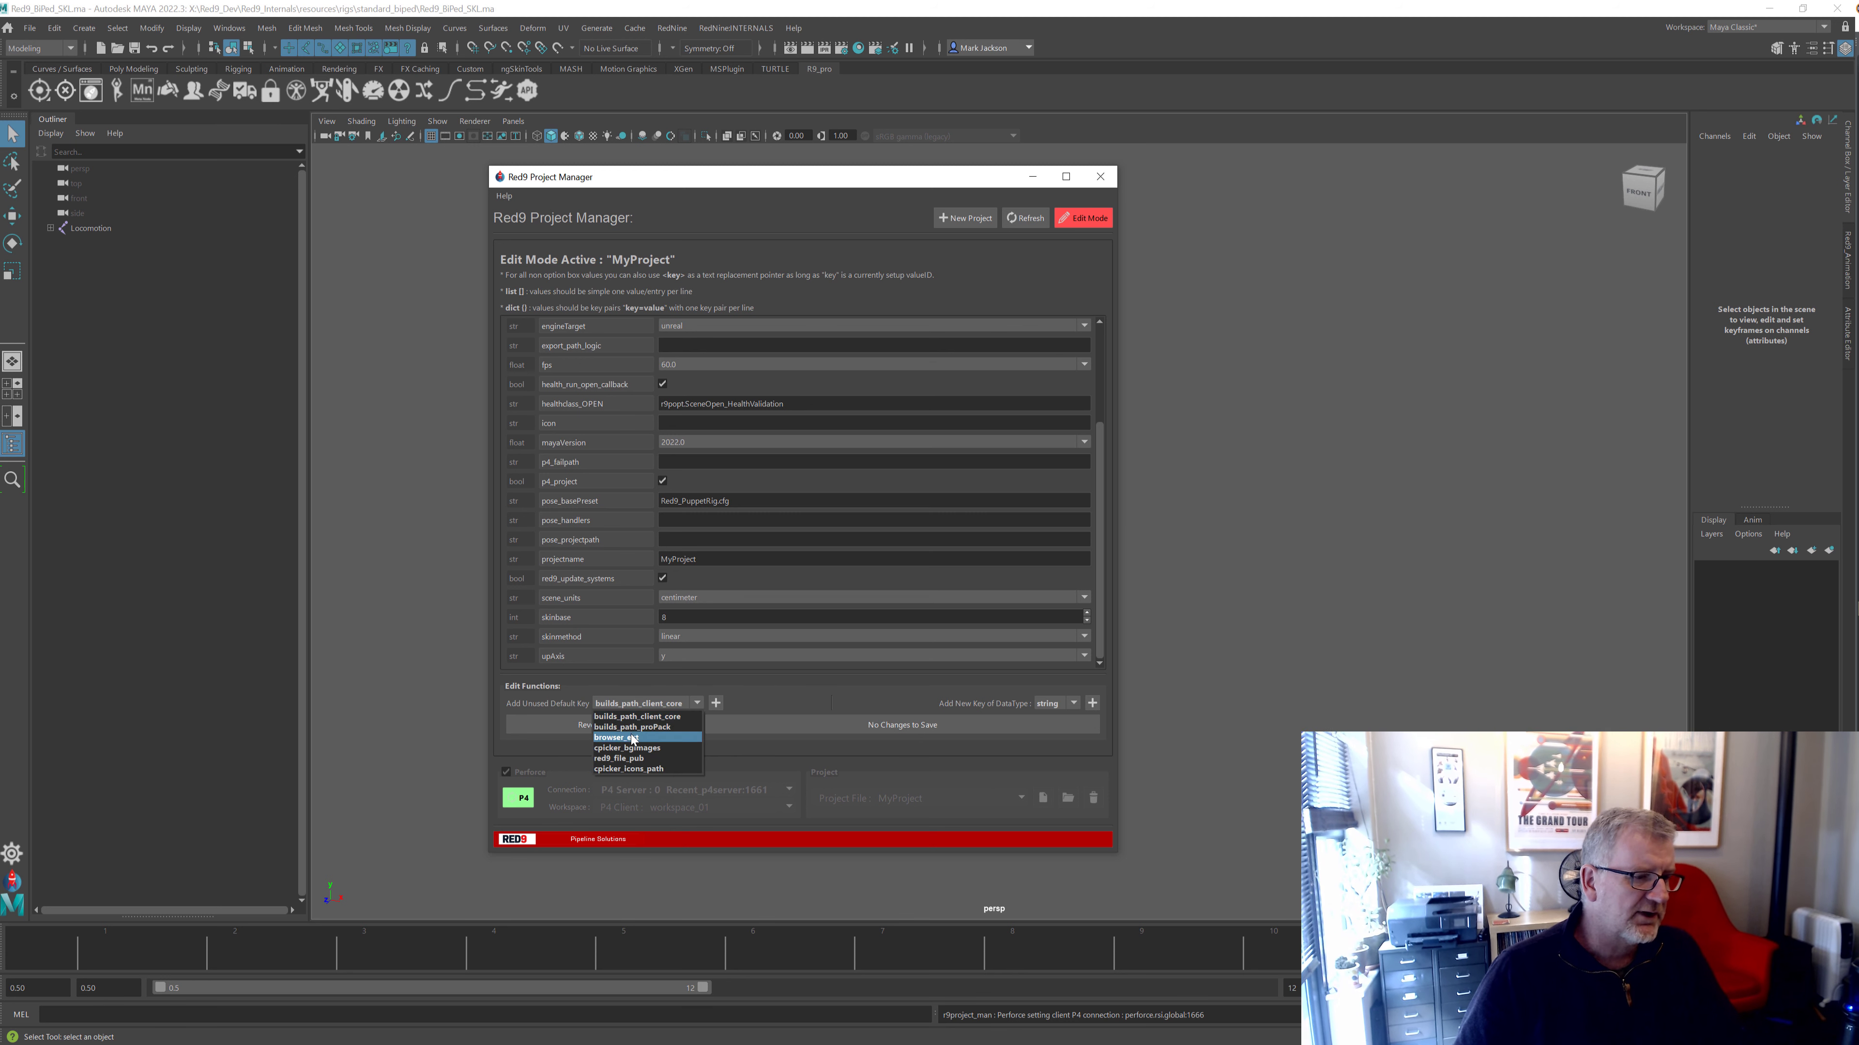
left_click(641, 758)
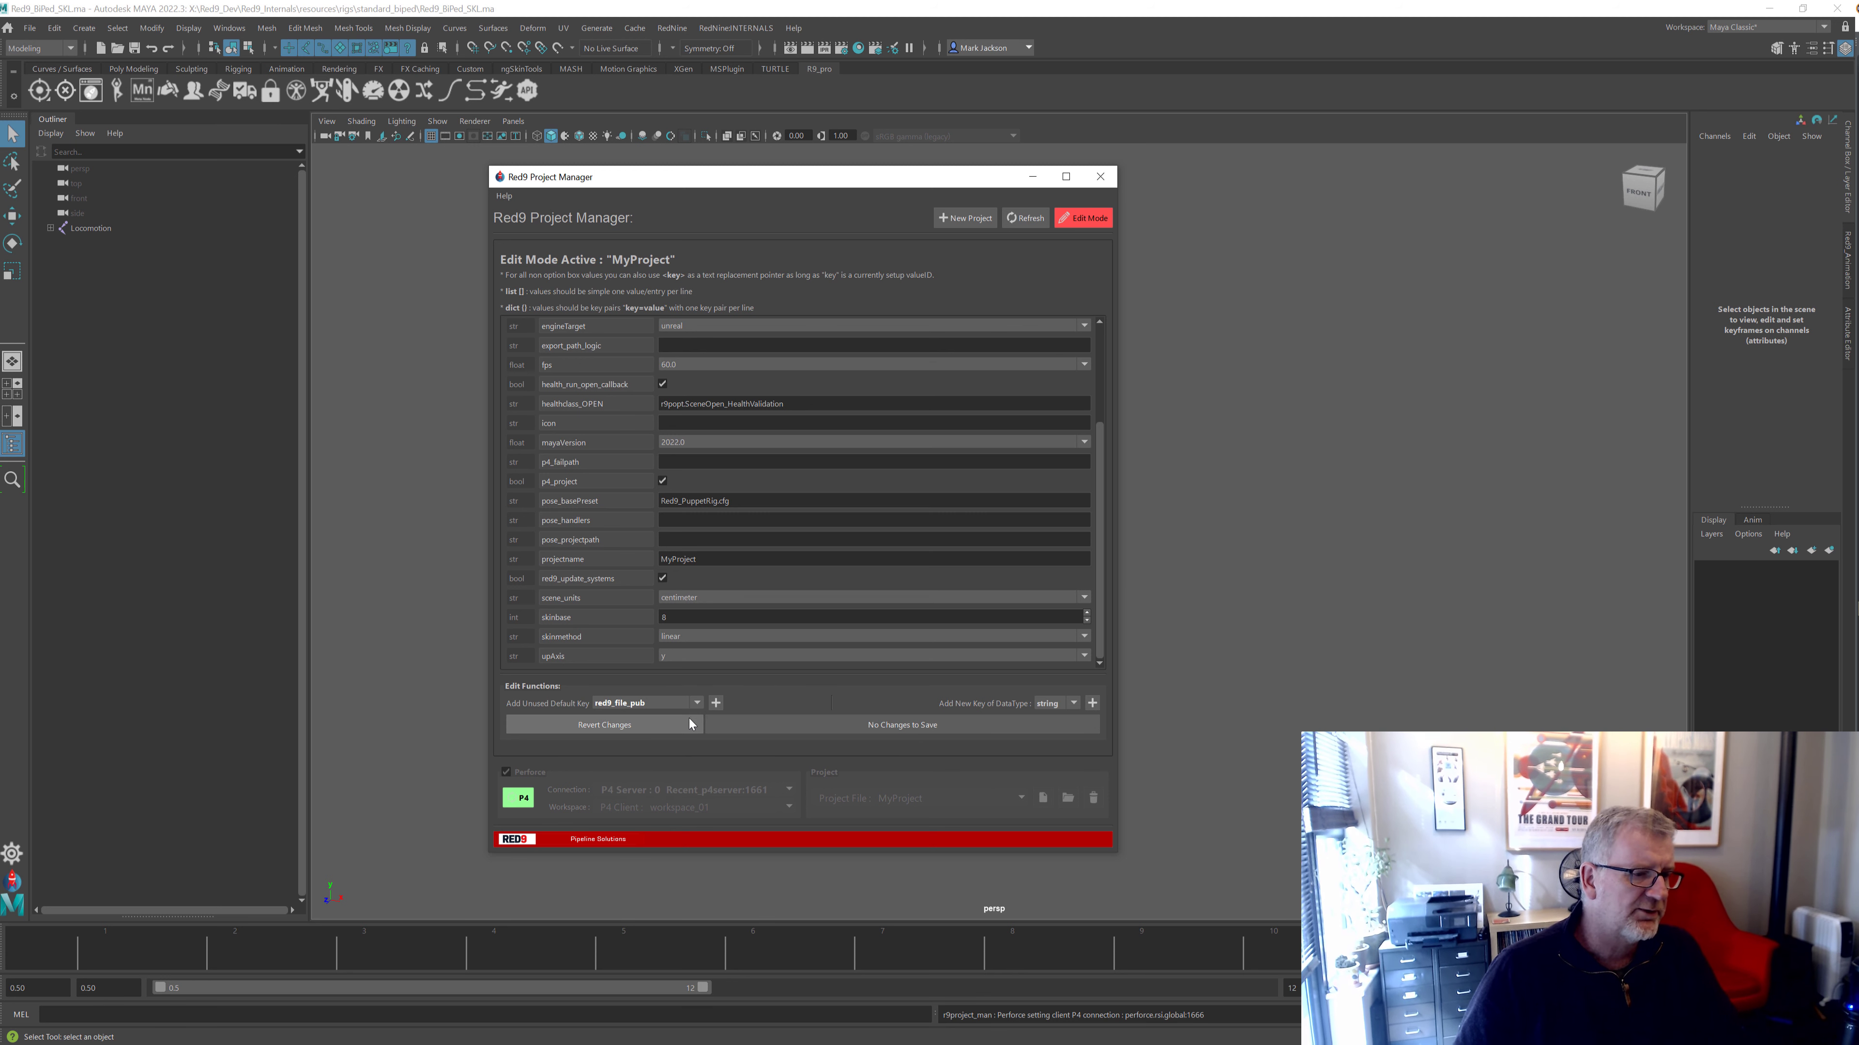
left_click(715, 704)
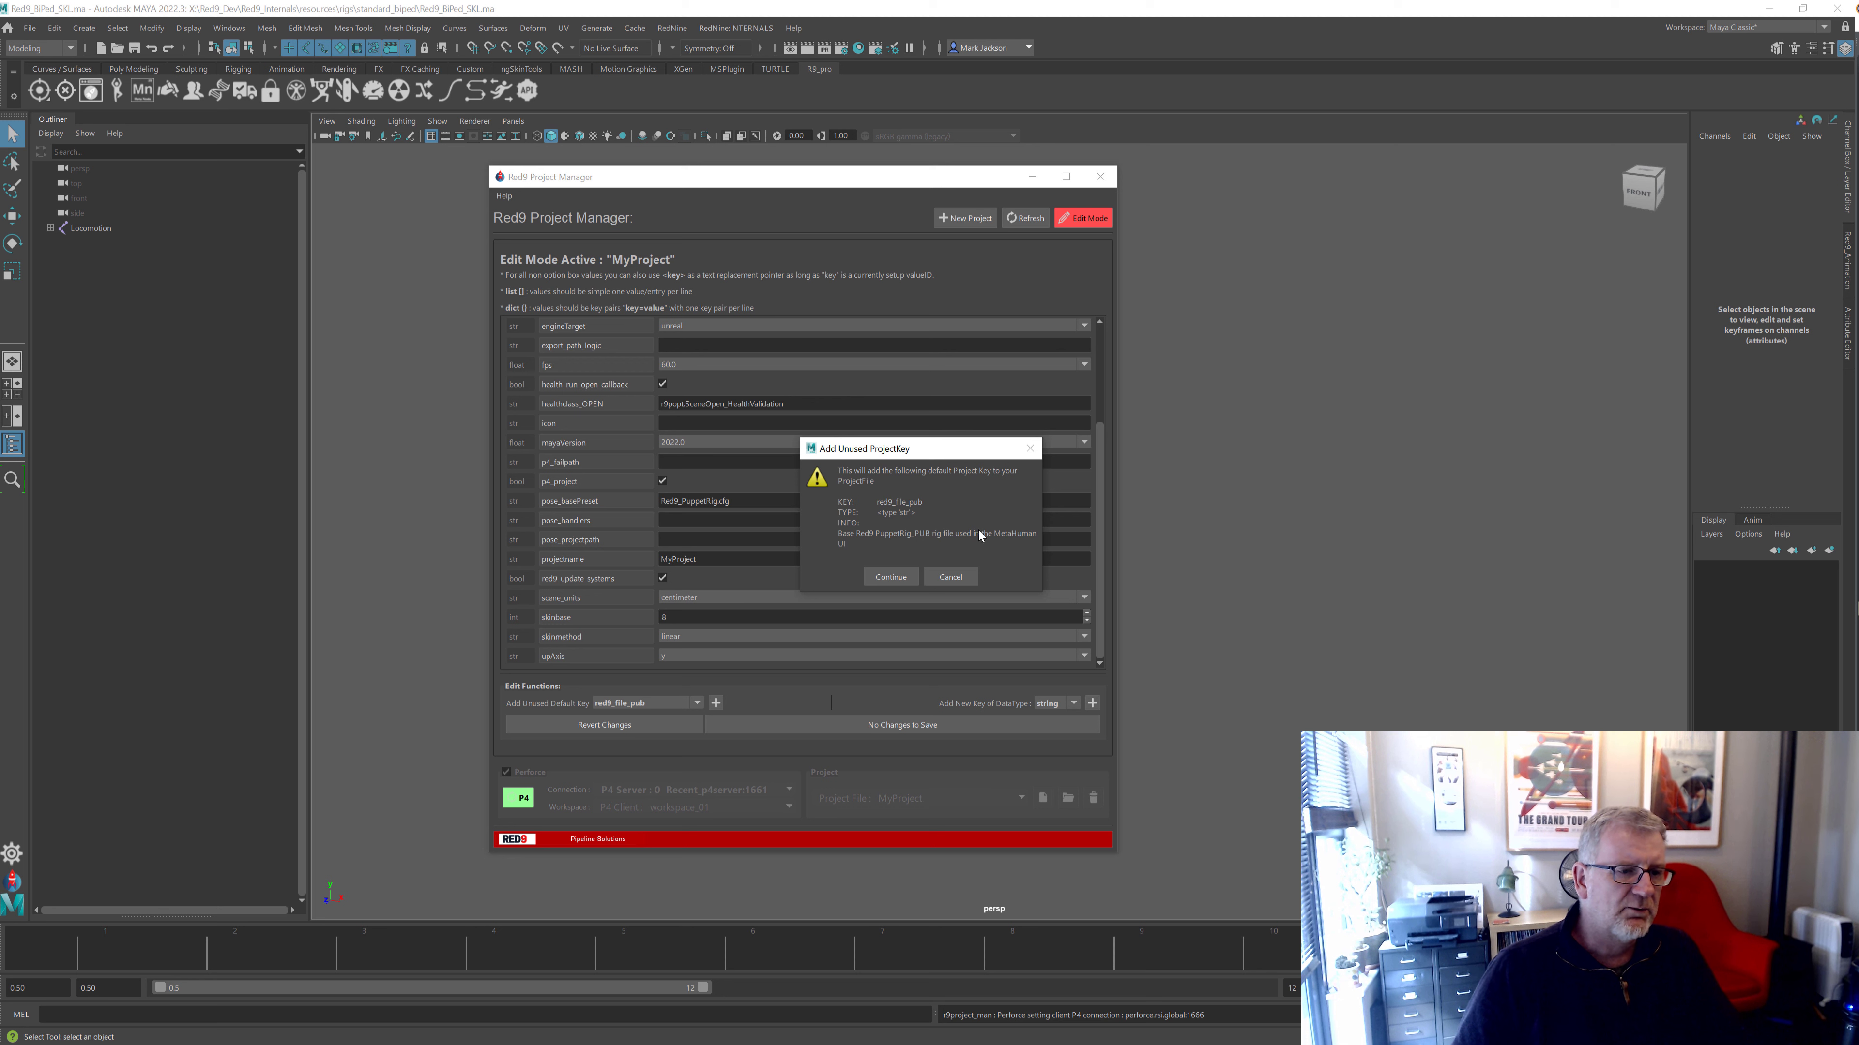
left_click(956, 576)
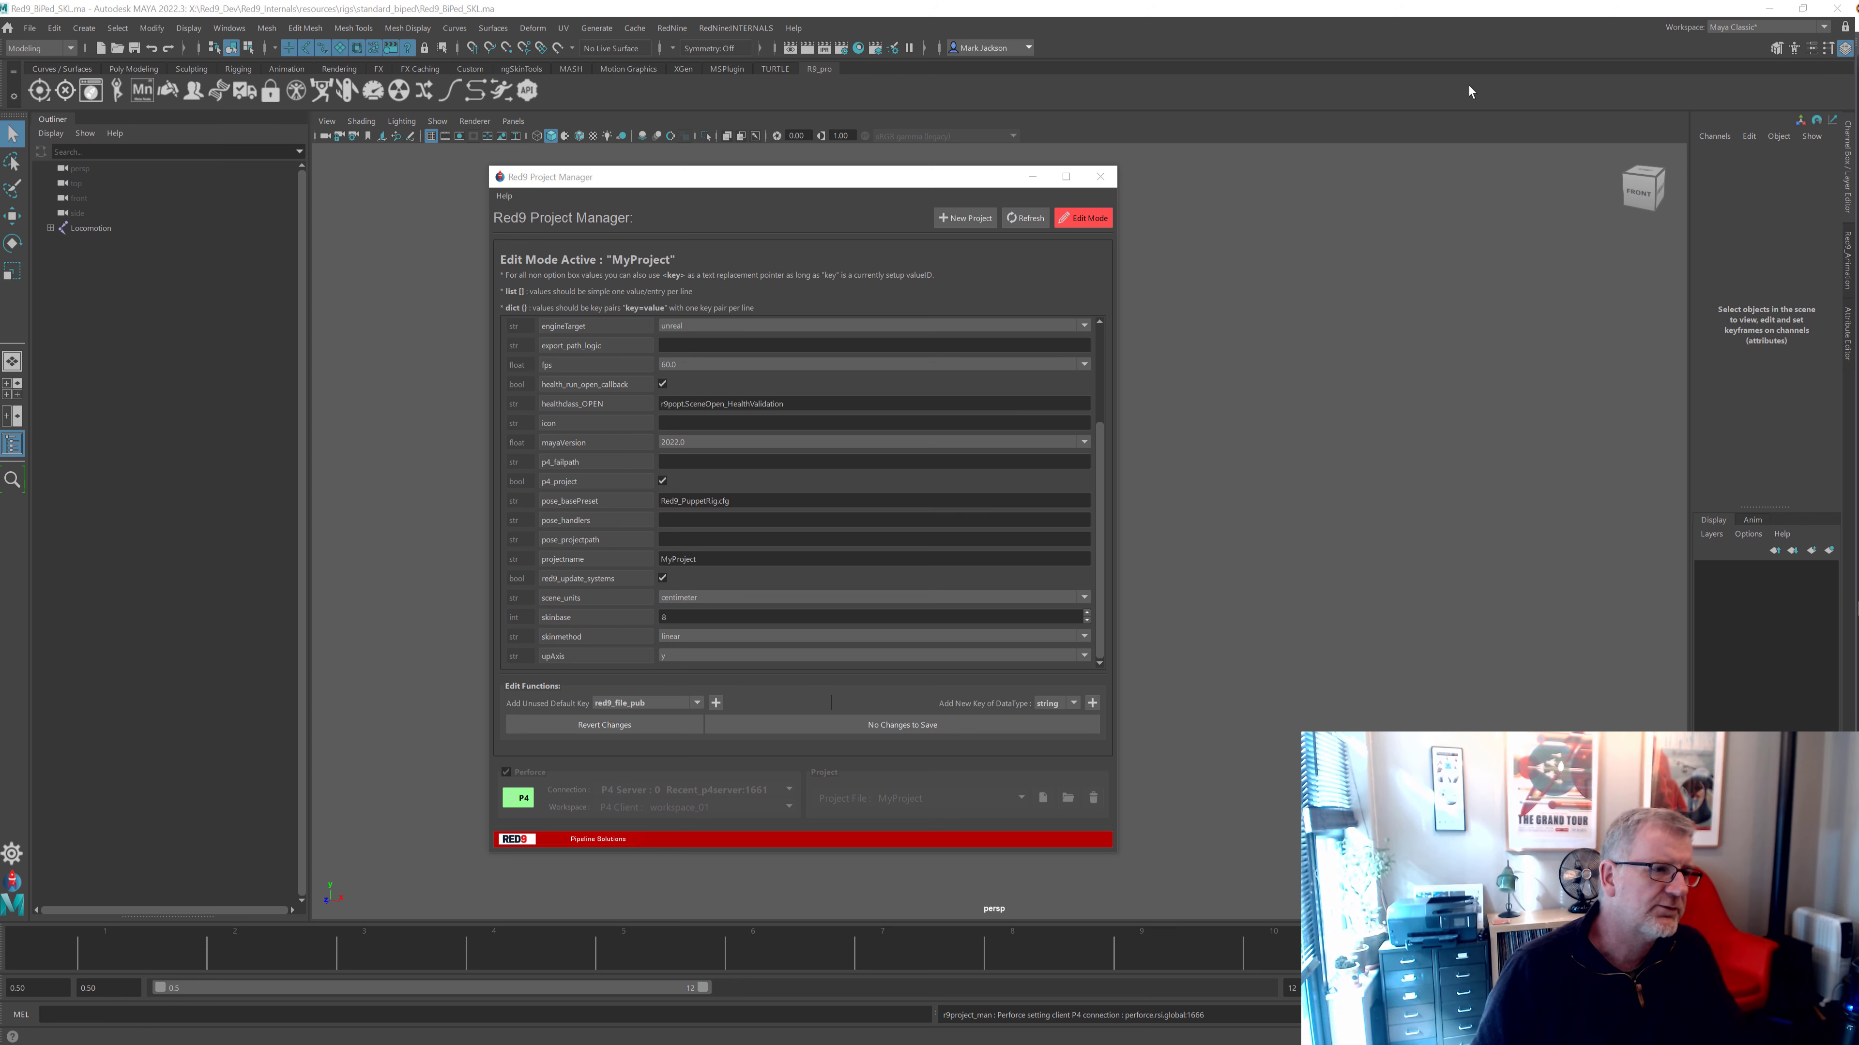
Enter /Source/export/stuff as the project's export_path_logic value
scroll(586, 534, "up", 3)
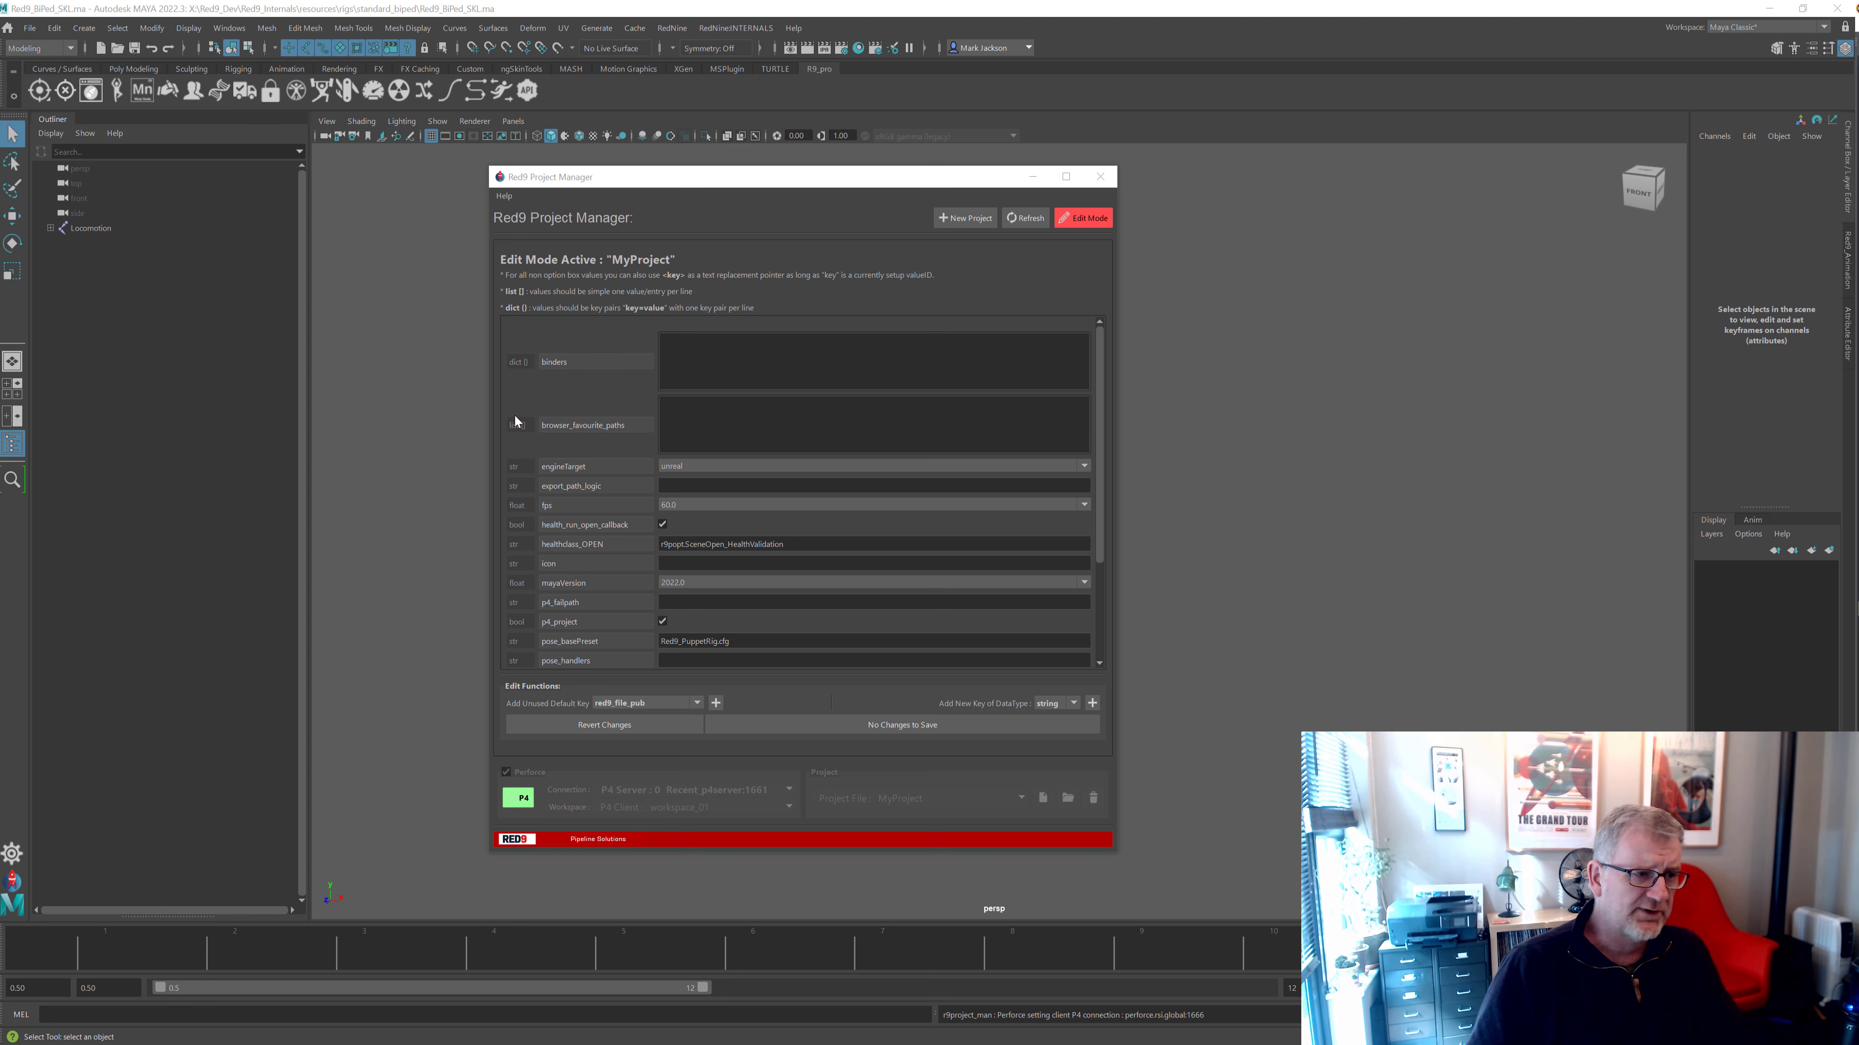
left_click(693, 485)
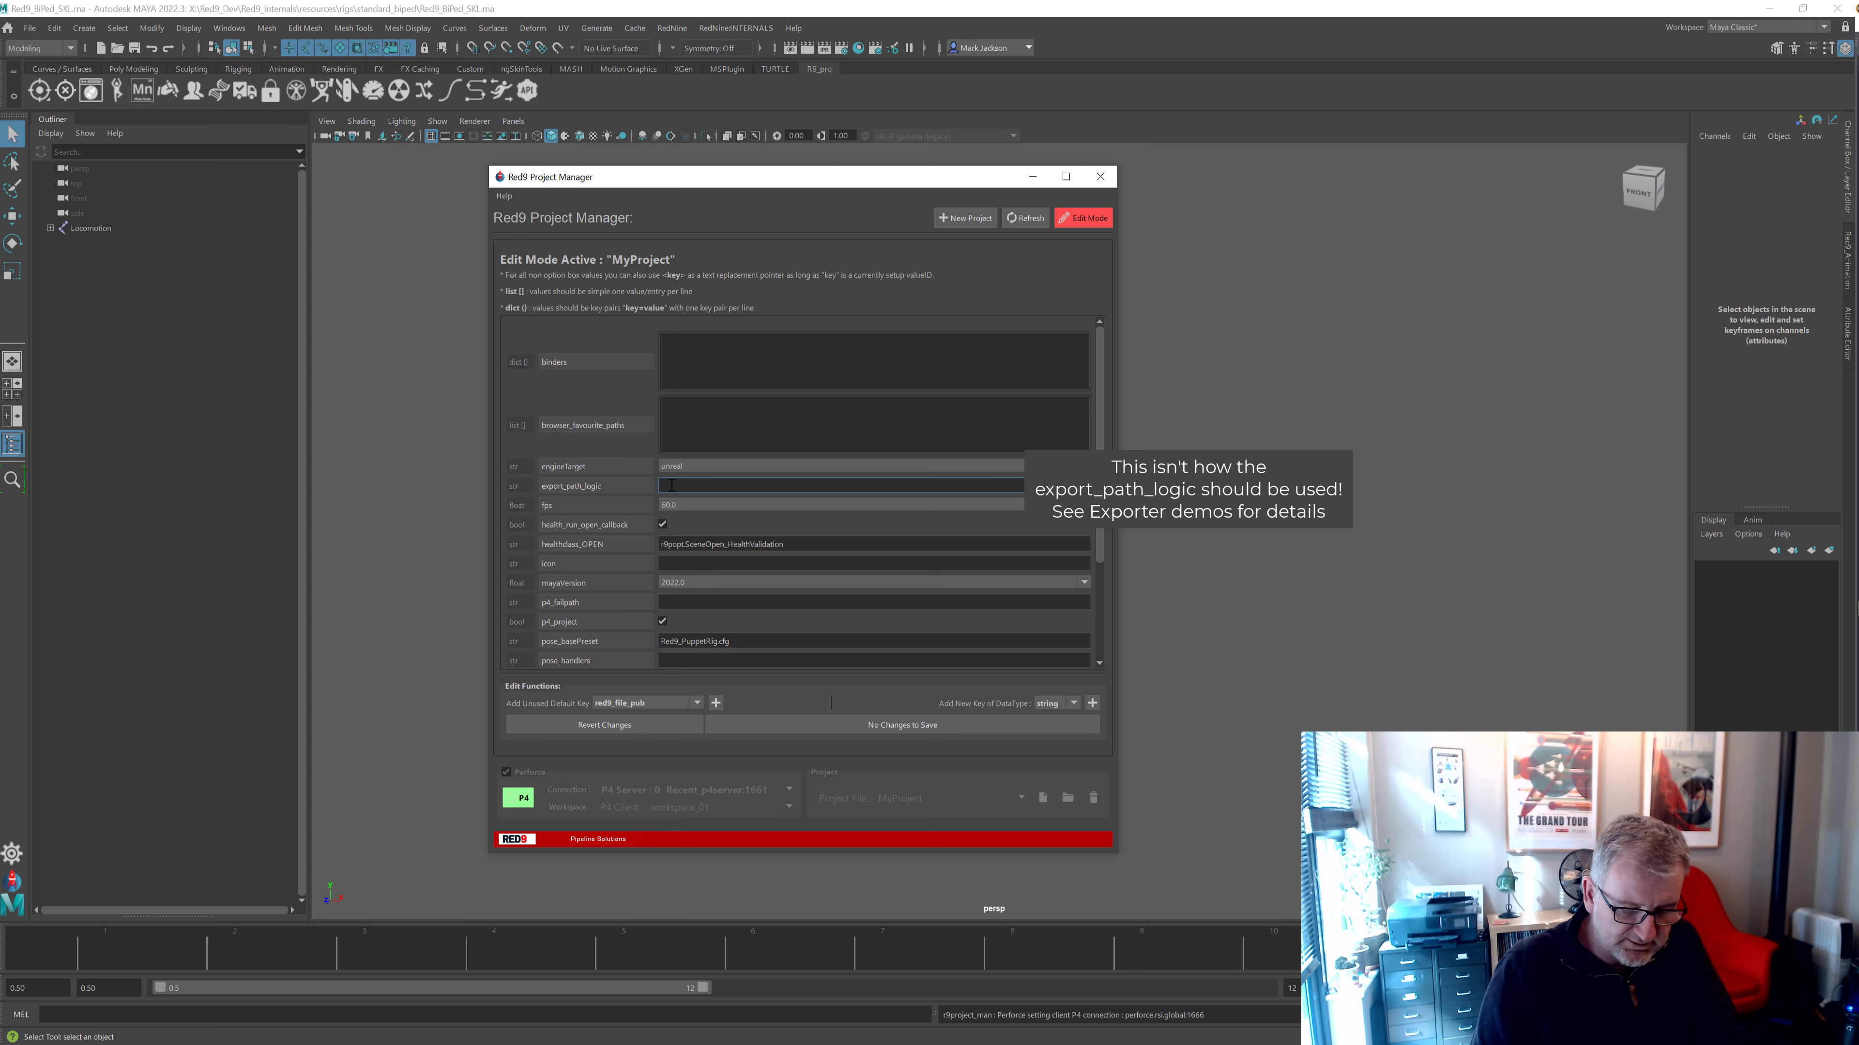
type("/")
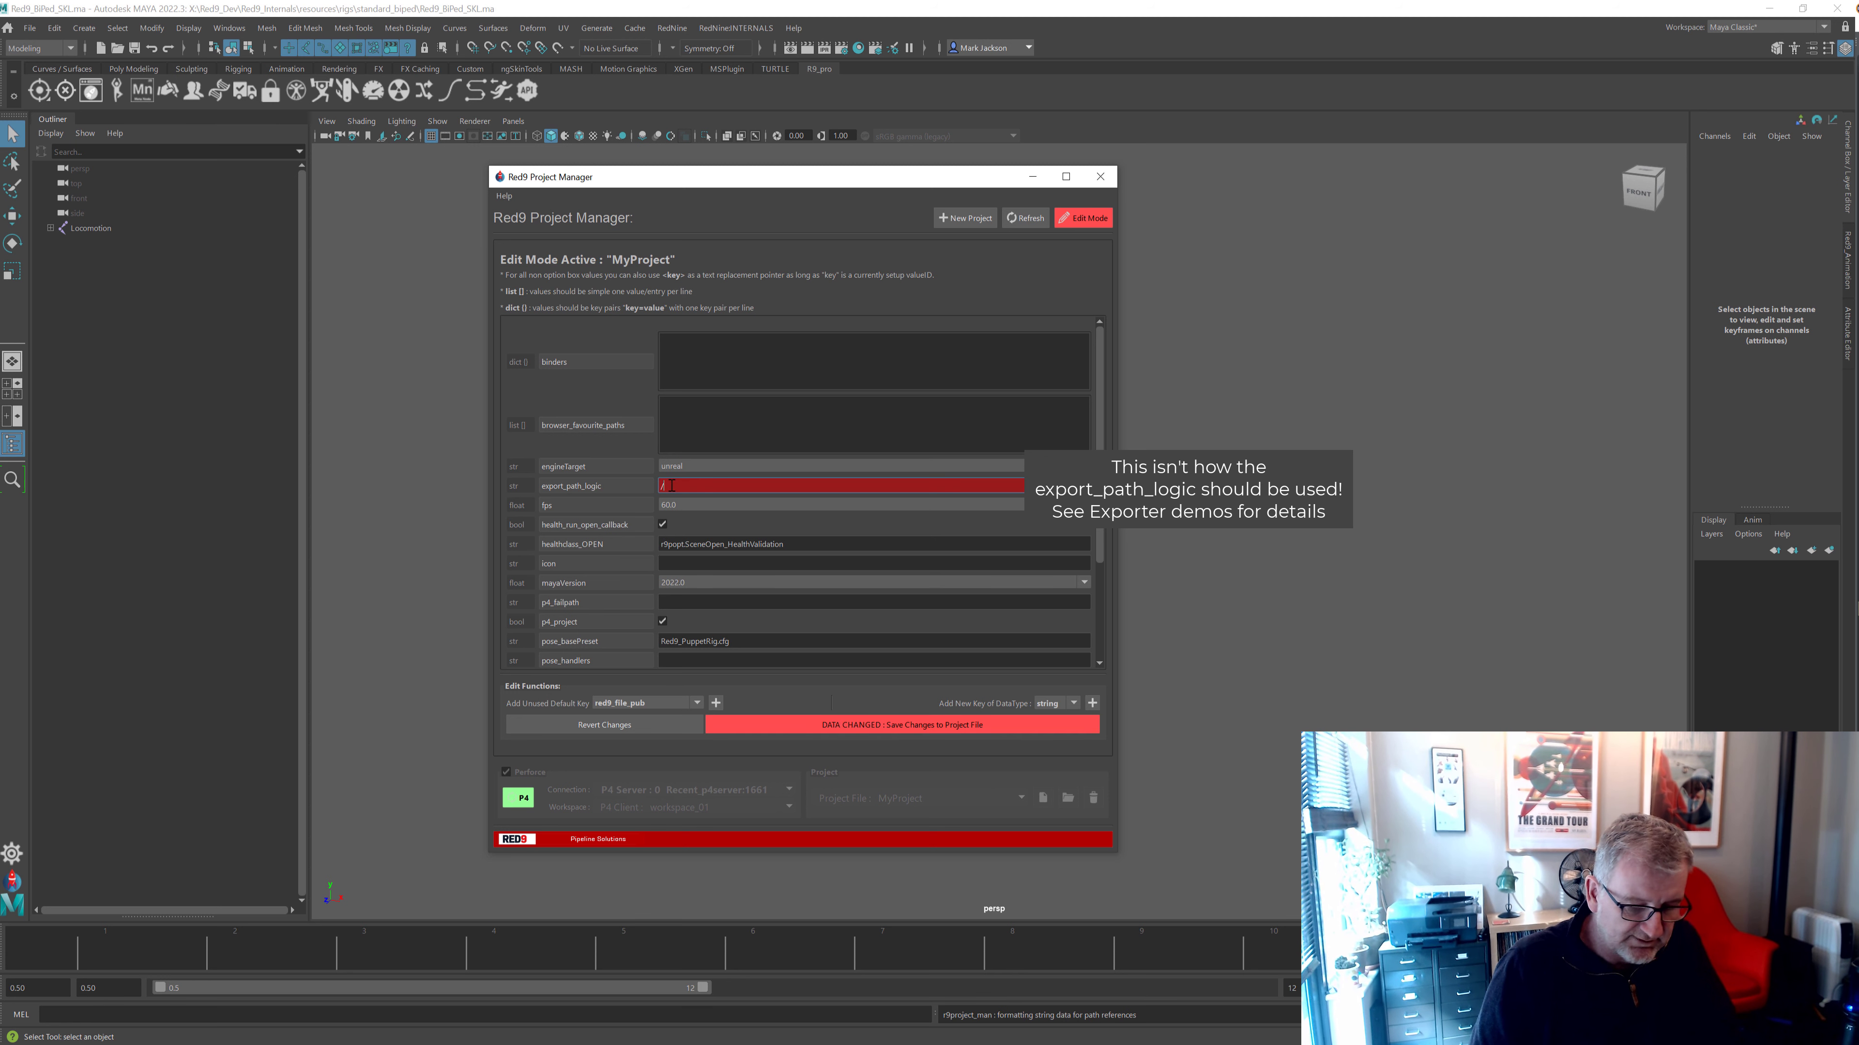
type("s")
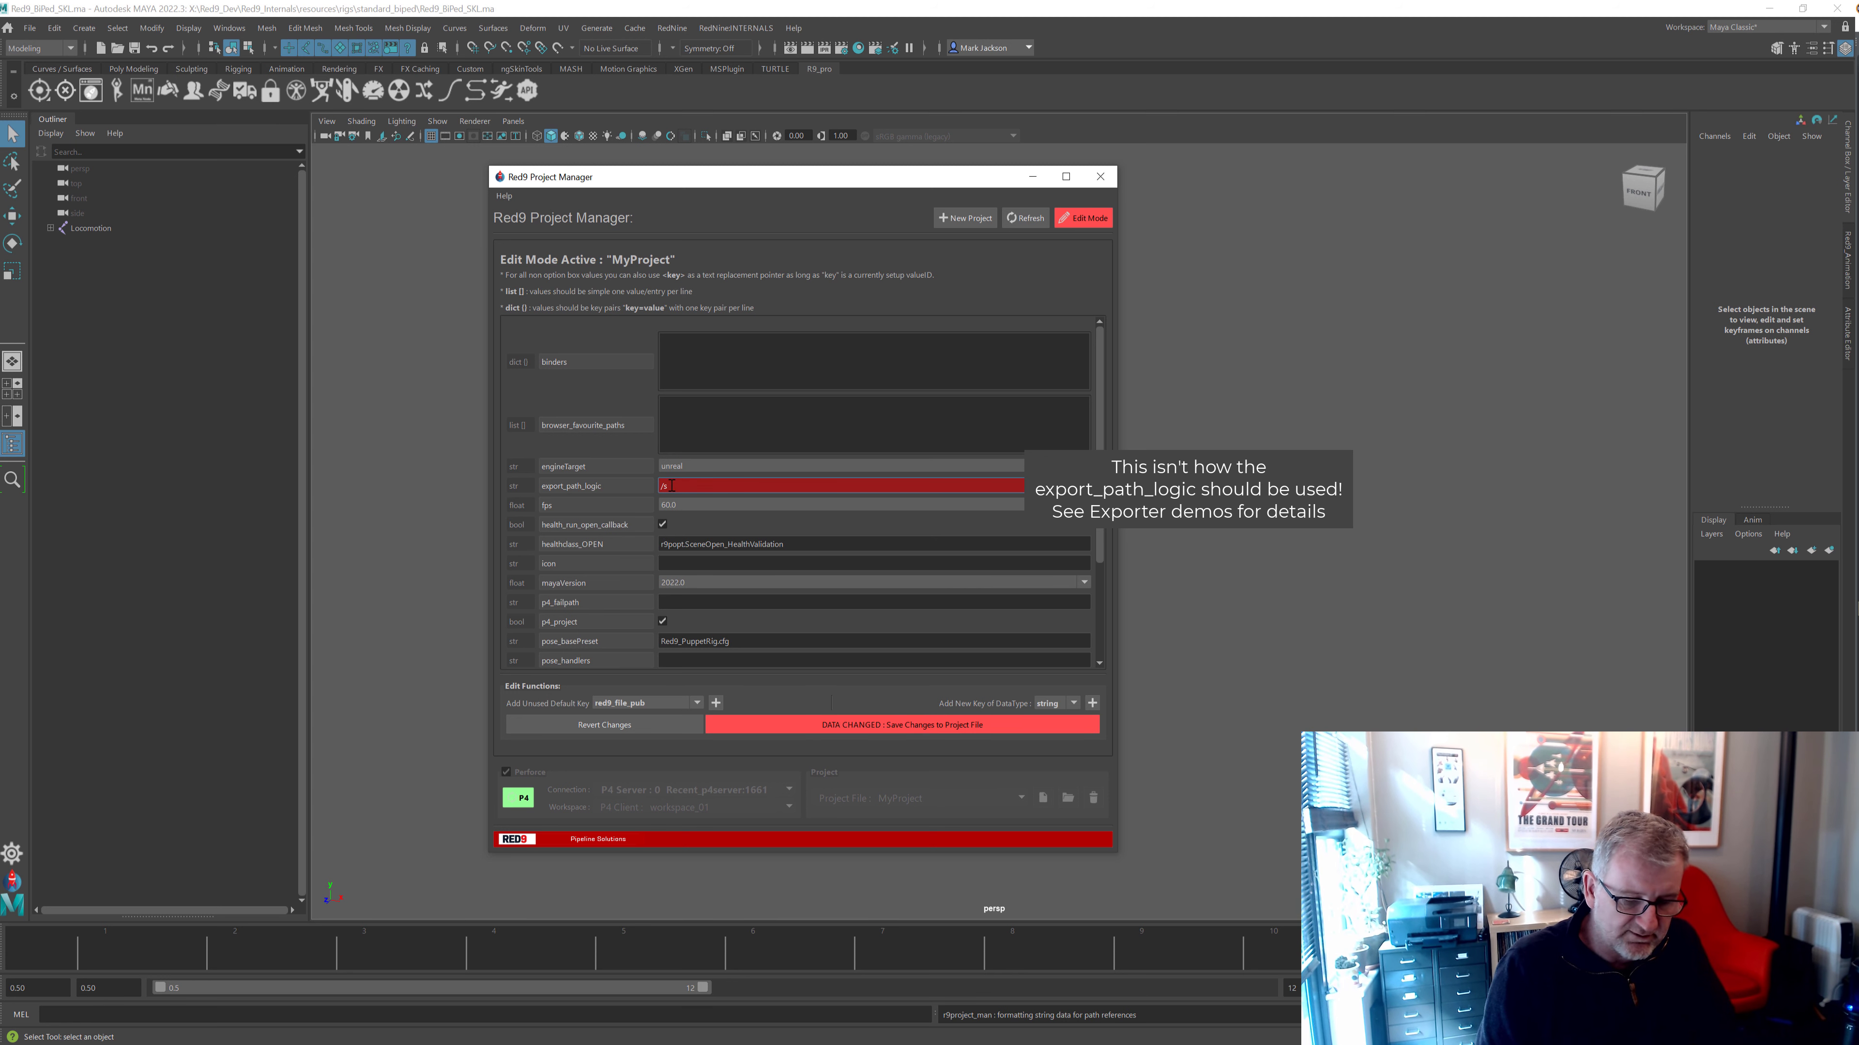
type("ource/export")
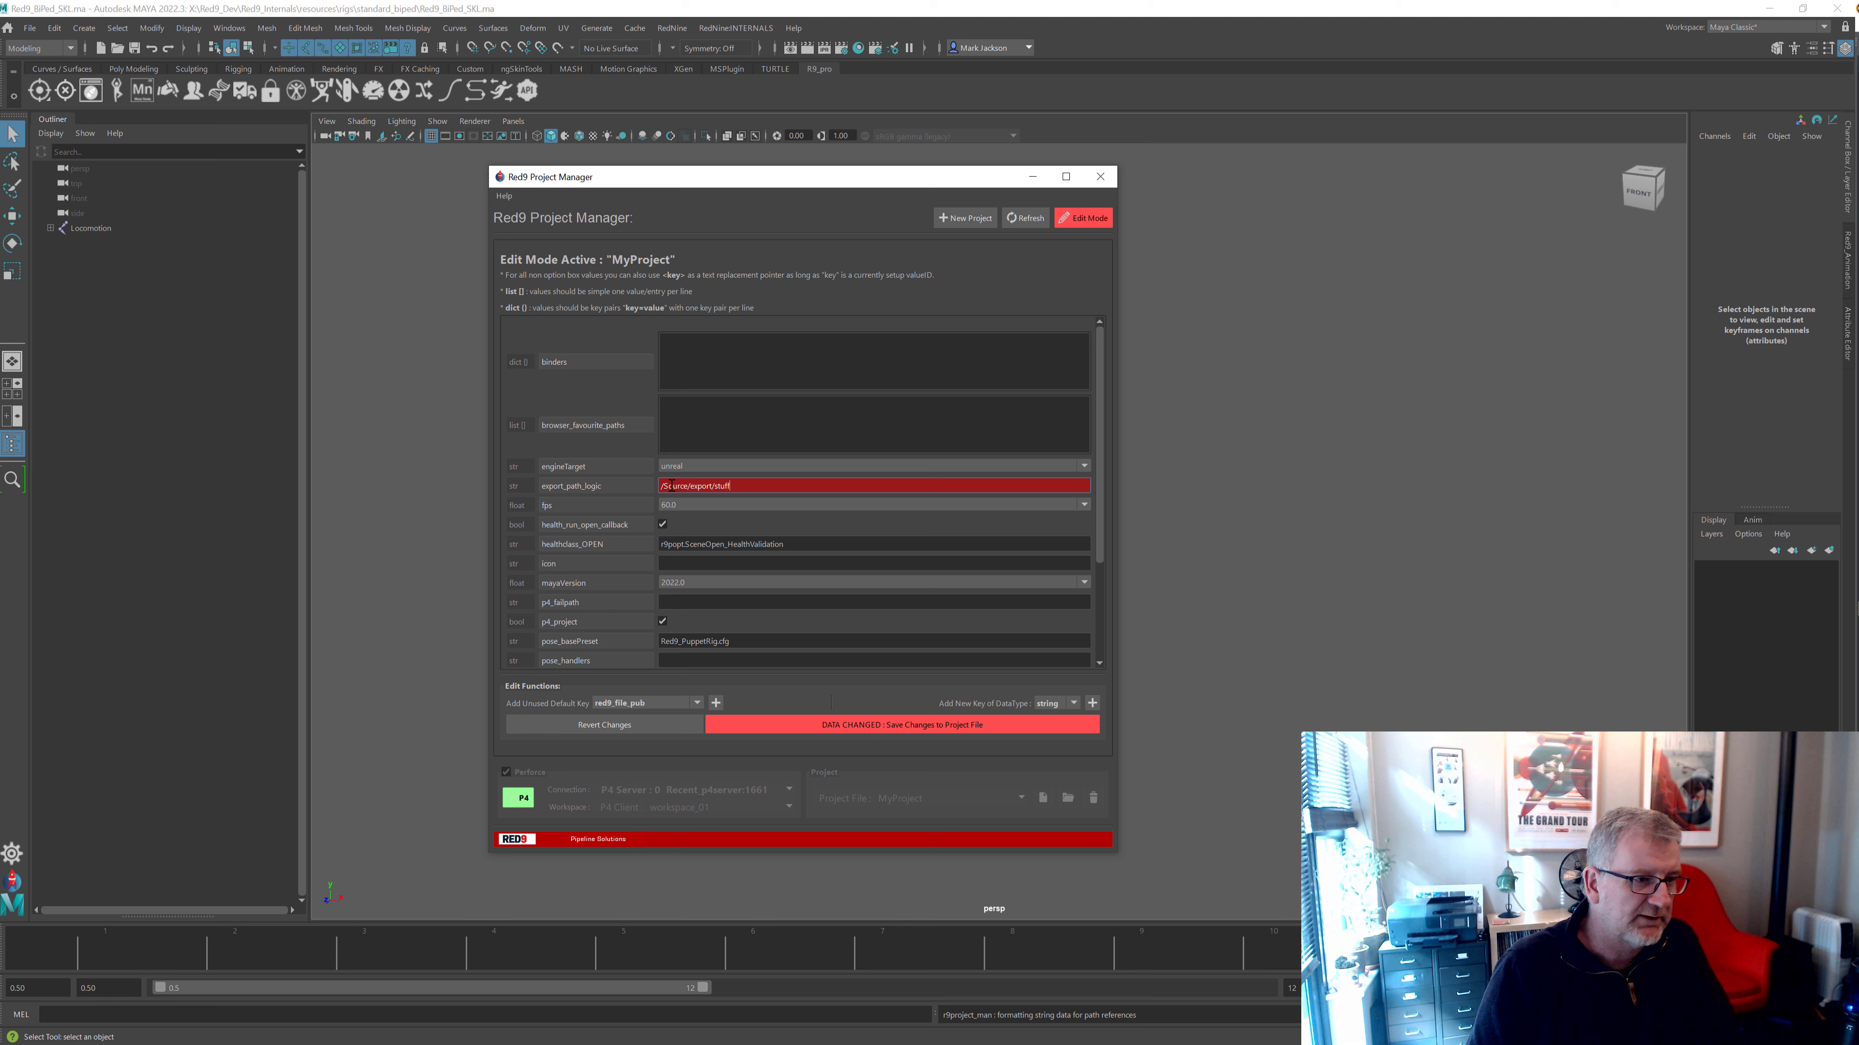
Save the export_path_logic change to the project file and check the key in the loaded project data
left_click(901, 725)
left_click(1083, 218)
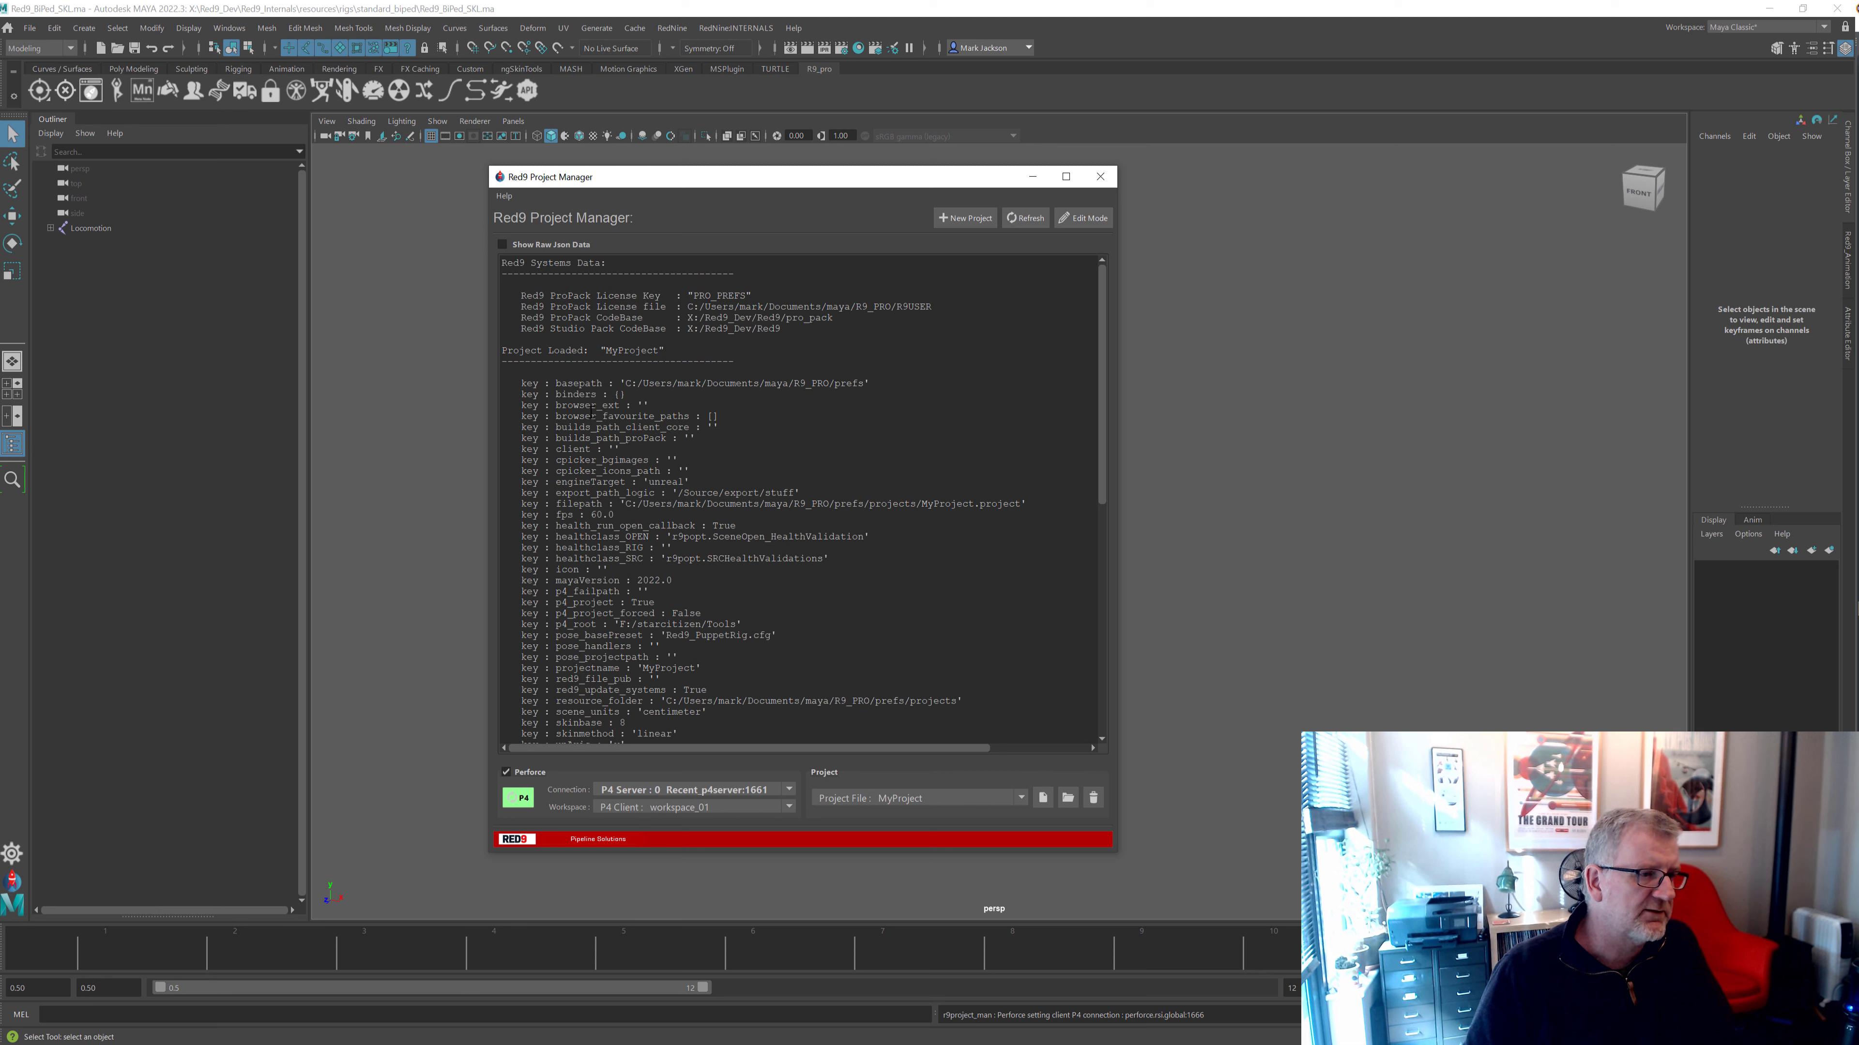
left_click_drag(672, 493, 800, 492)
Put MyProject in edit mode, prefix the export_path_logic value with <p4root> and save the change to the project file
left_click(1082, 218)
left_click(660, 489)
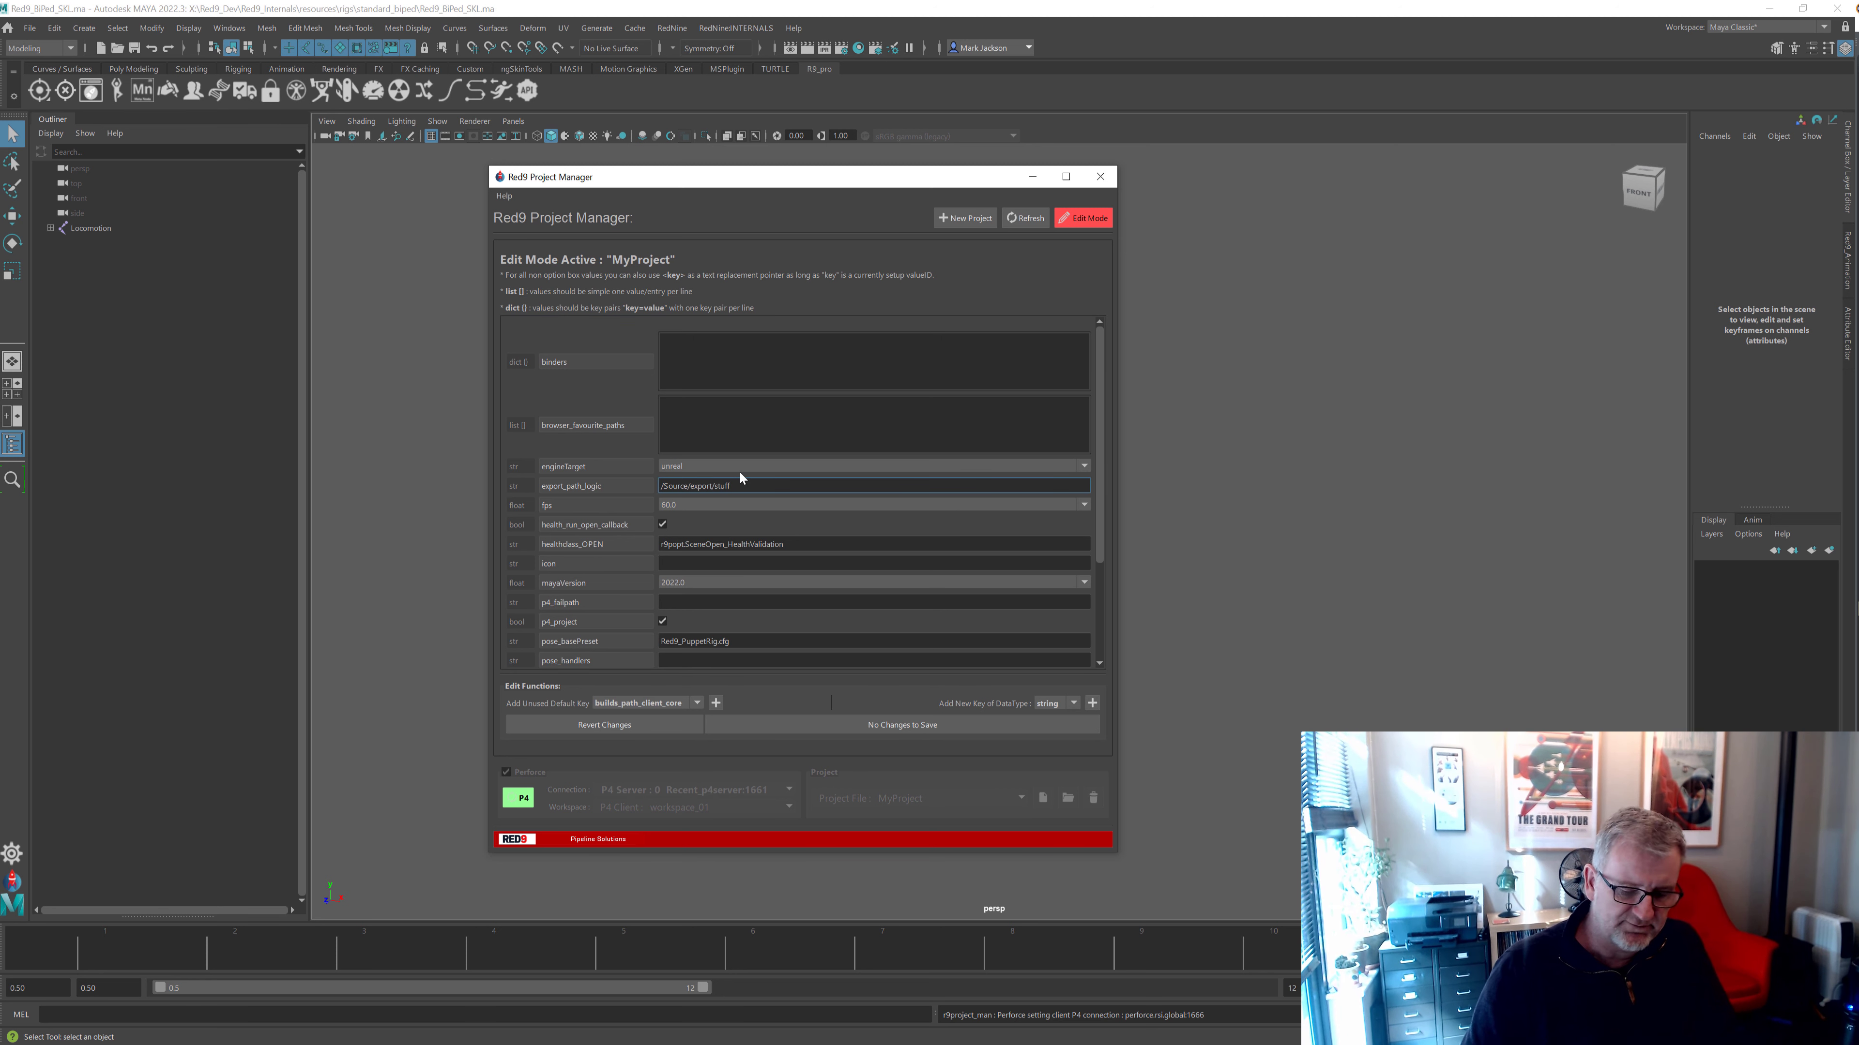
type("<p4root>")
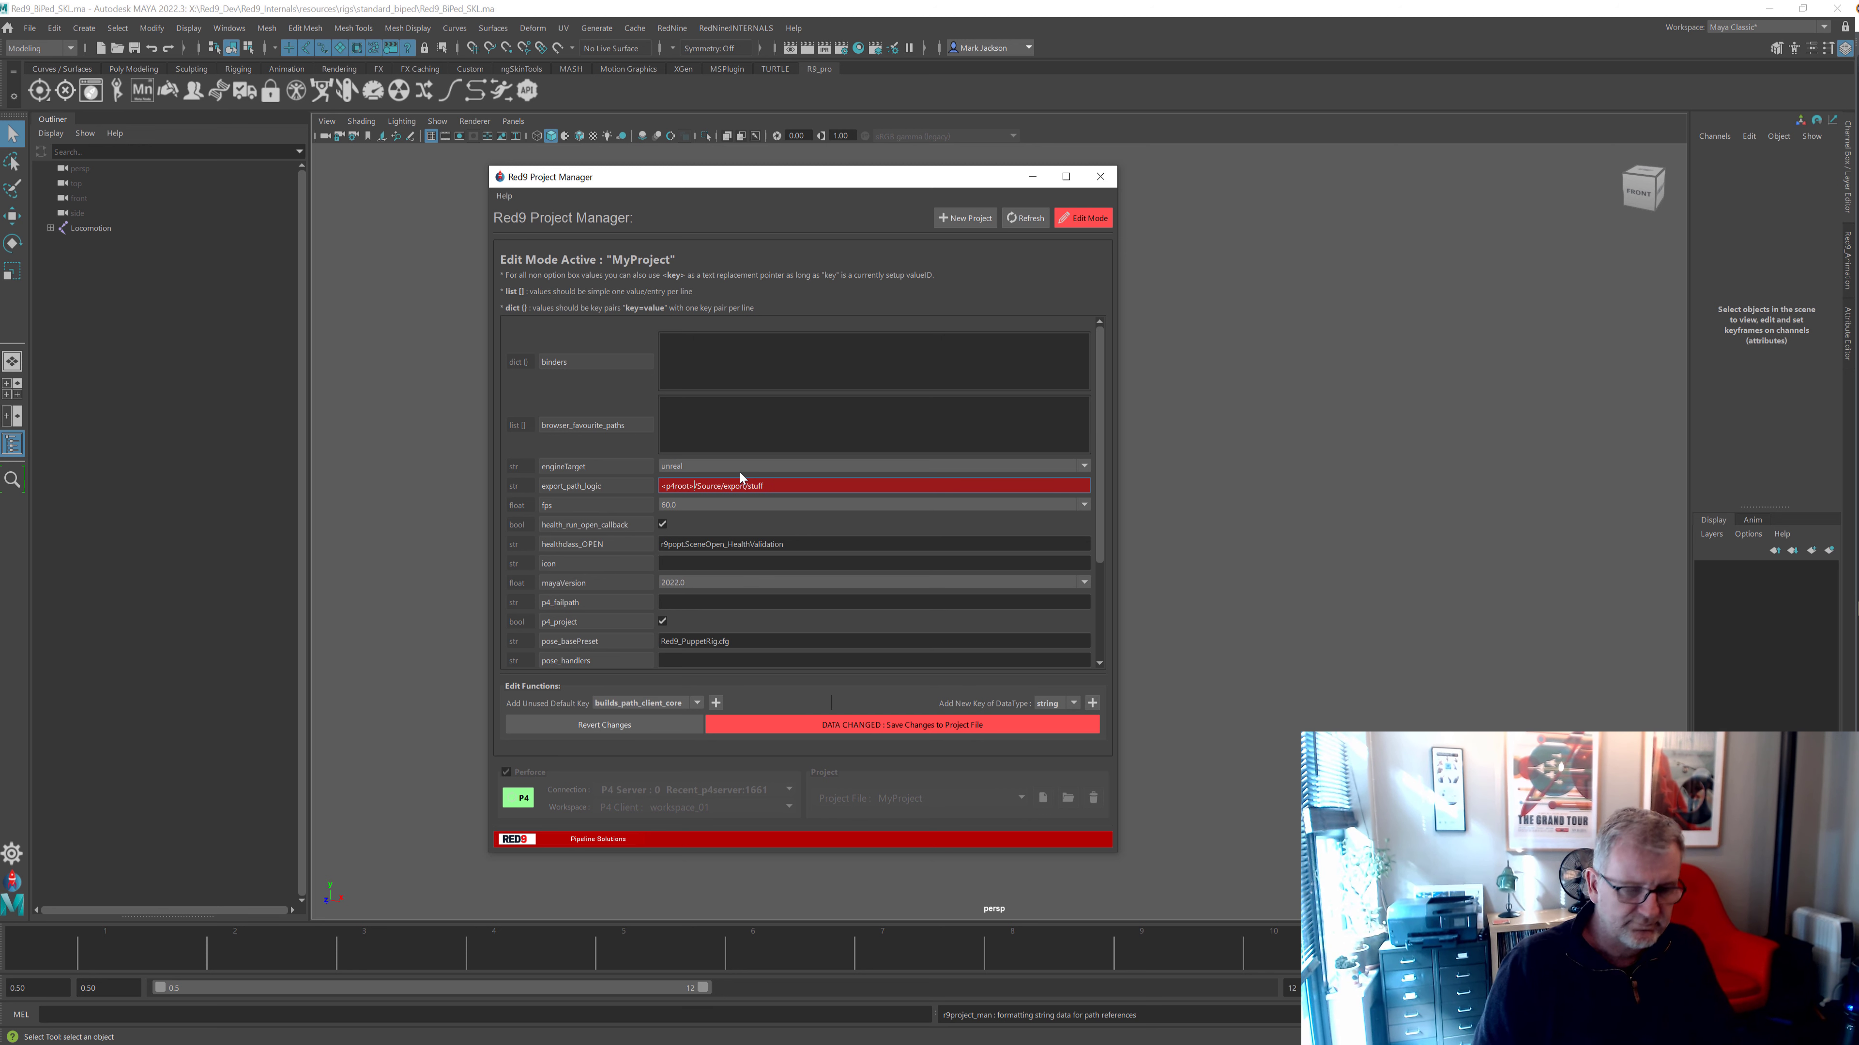
left_click(848, 726)
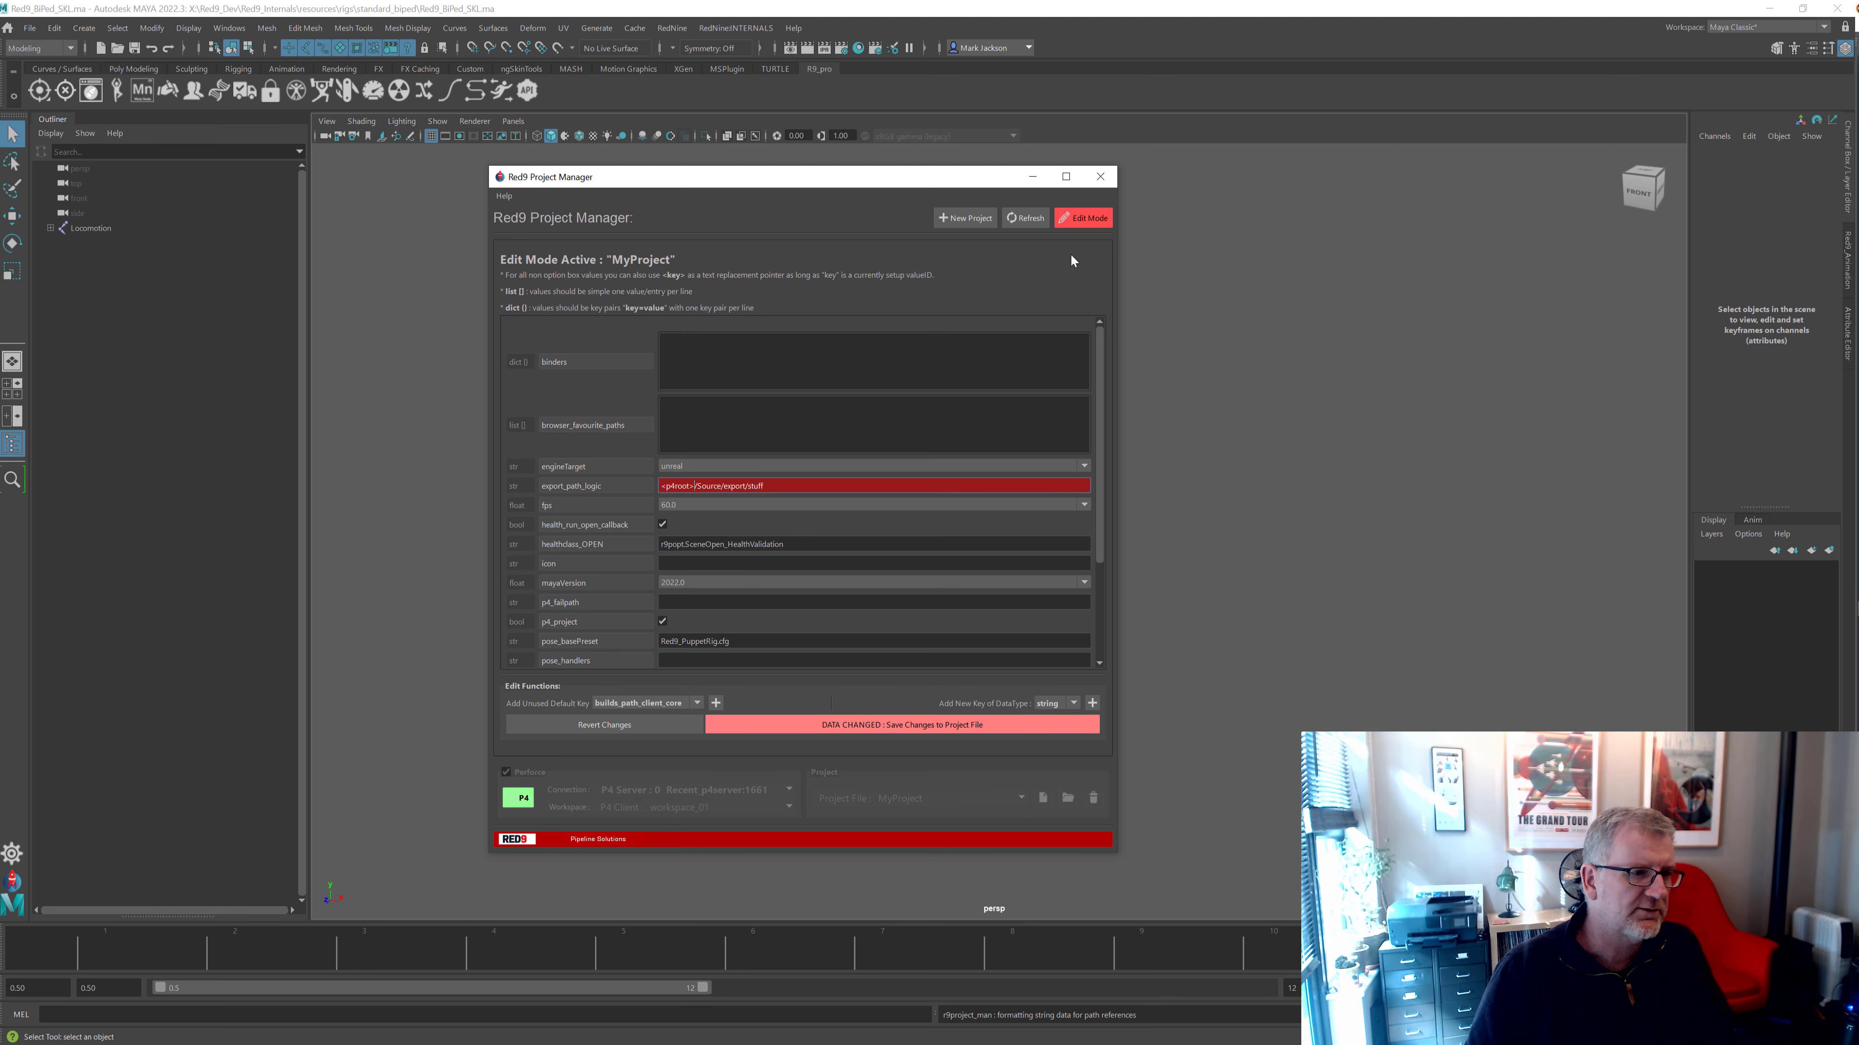
left_click(1098, 219)
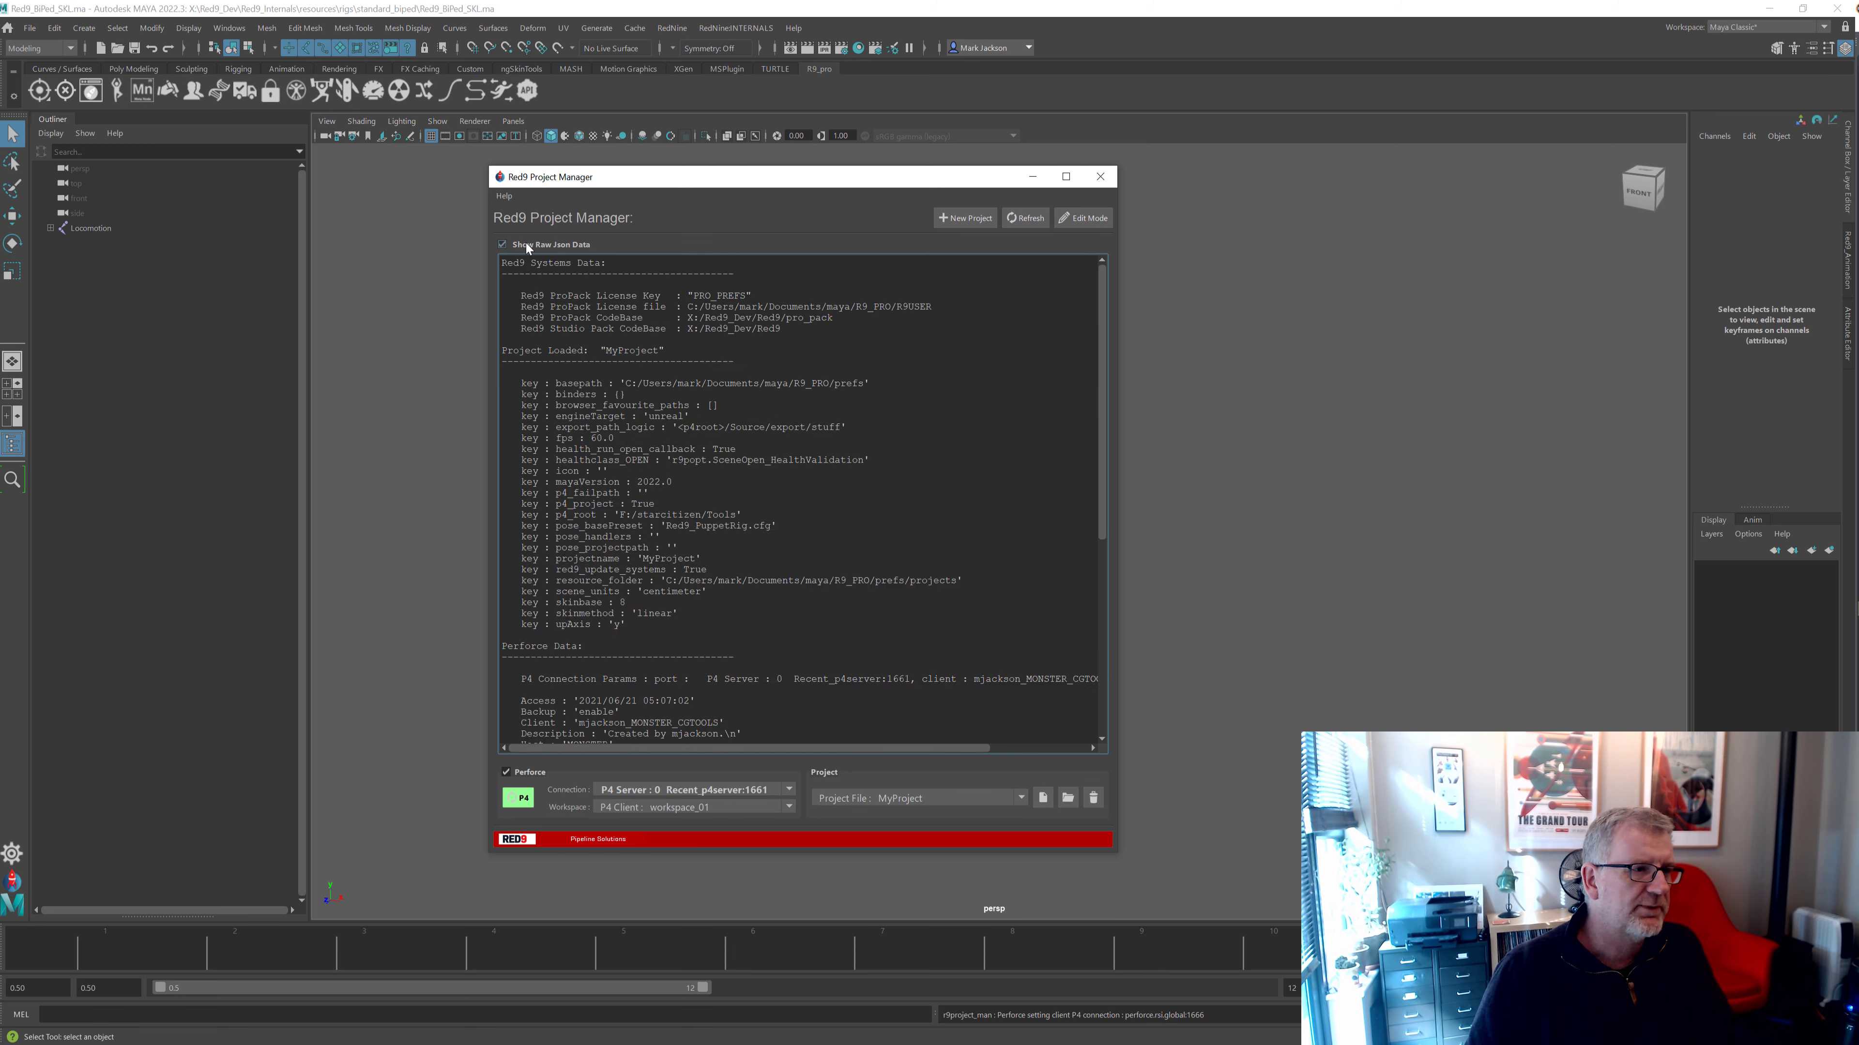
Correct the export_path_logic prefix to <p4_root>, save the change and check the resolved path in the project data
left_click(1082, 218)
left_click(674, 486)
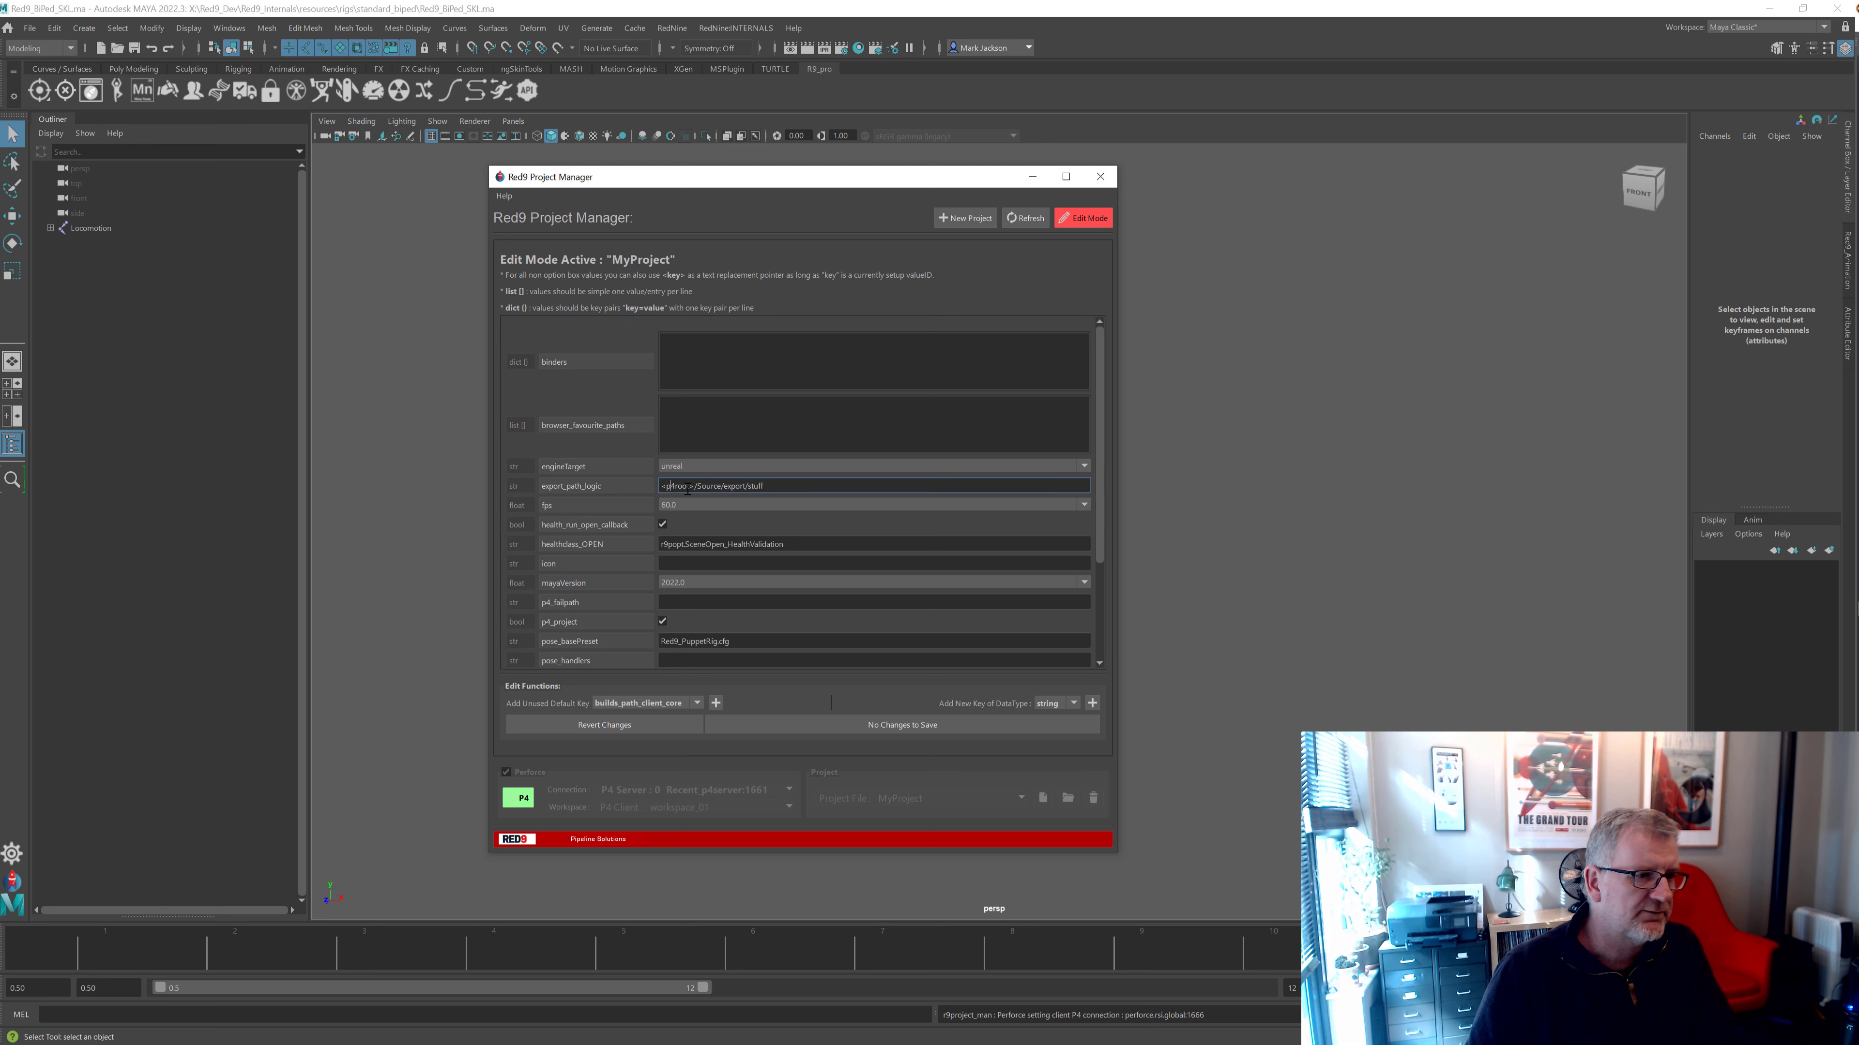
type("_")
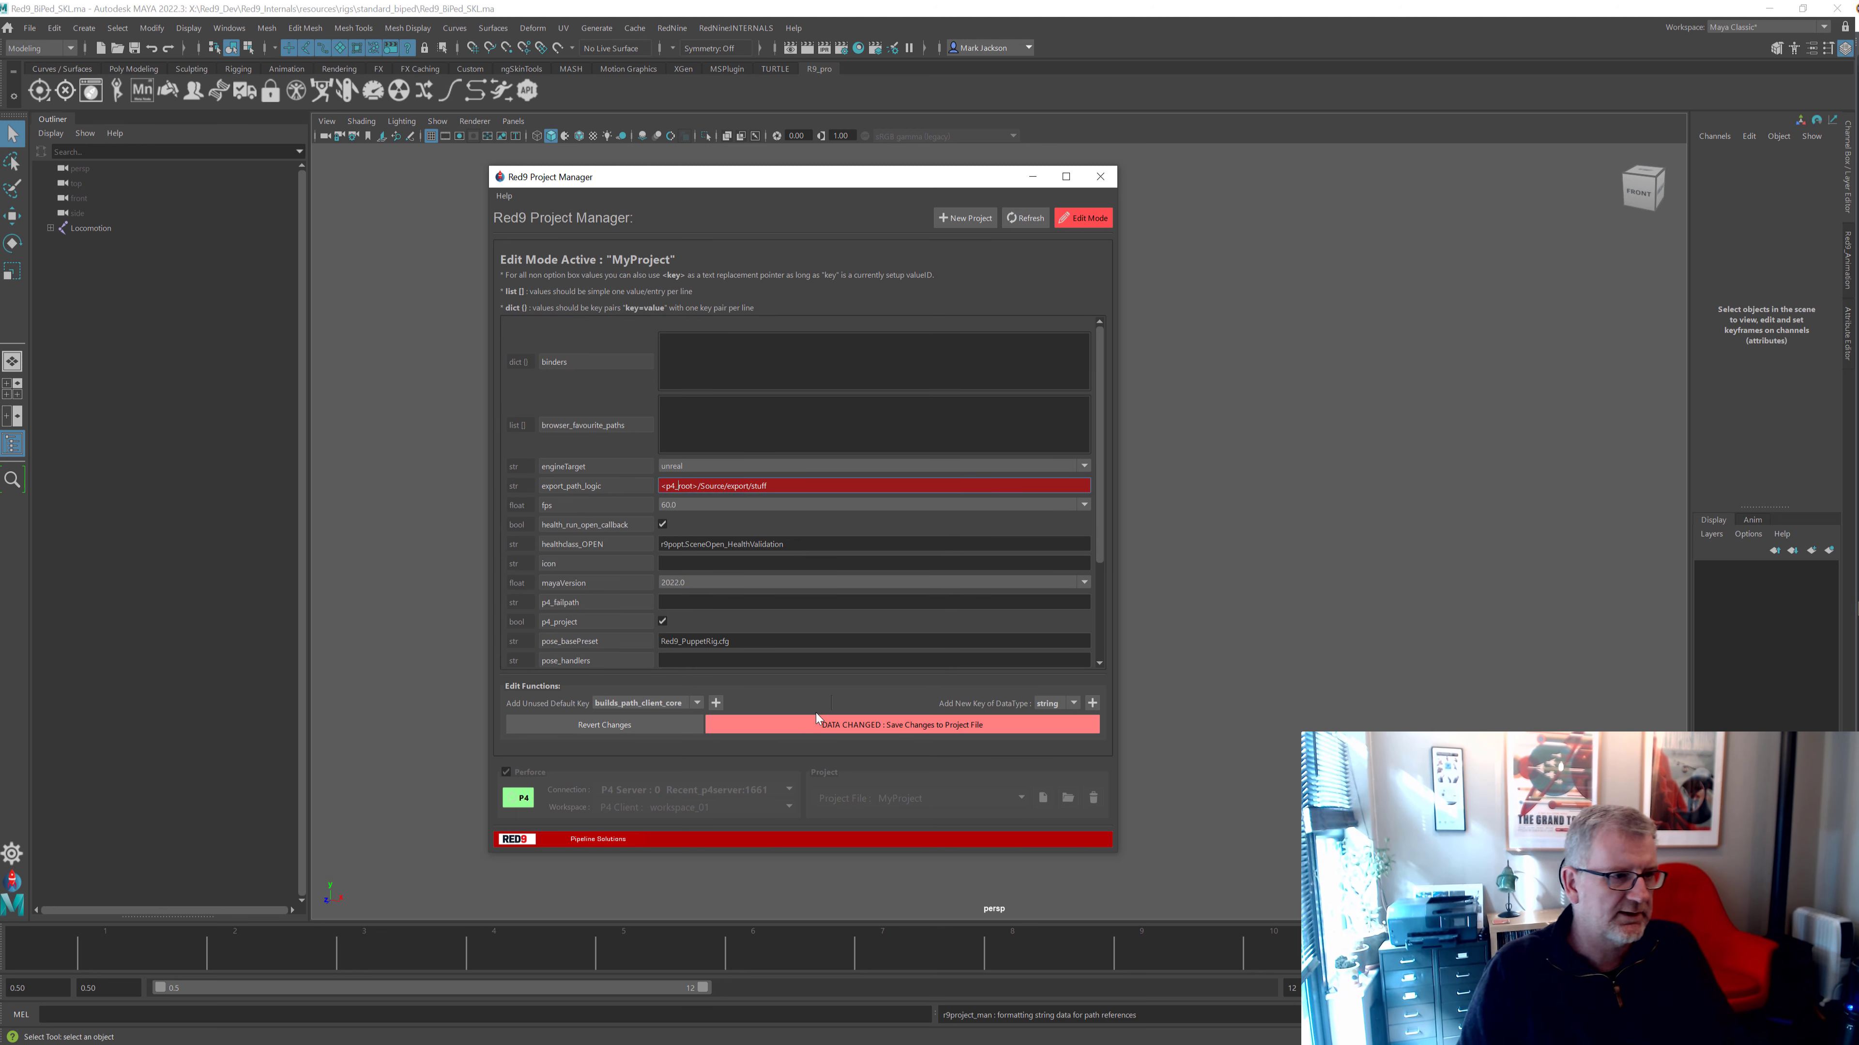
left_click(1089, 219)
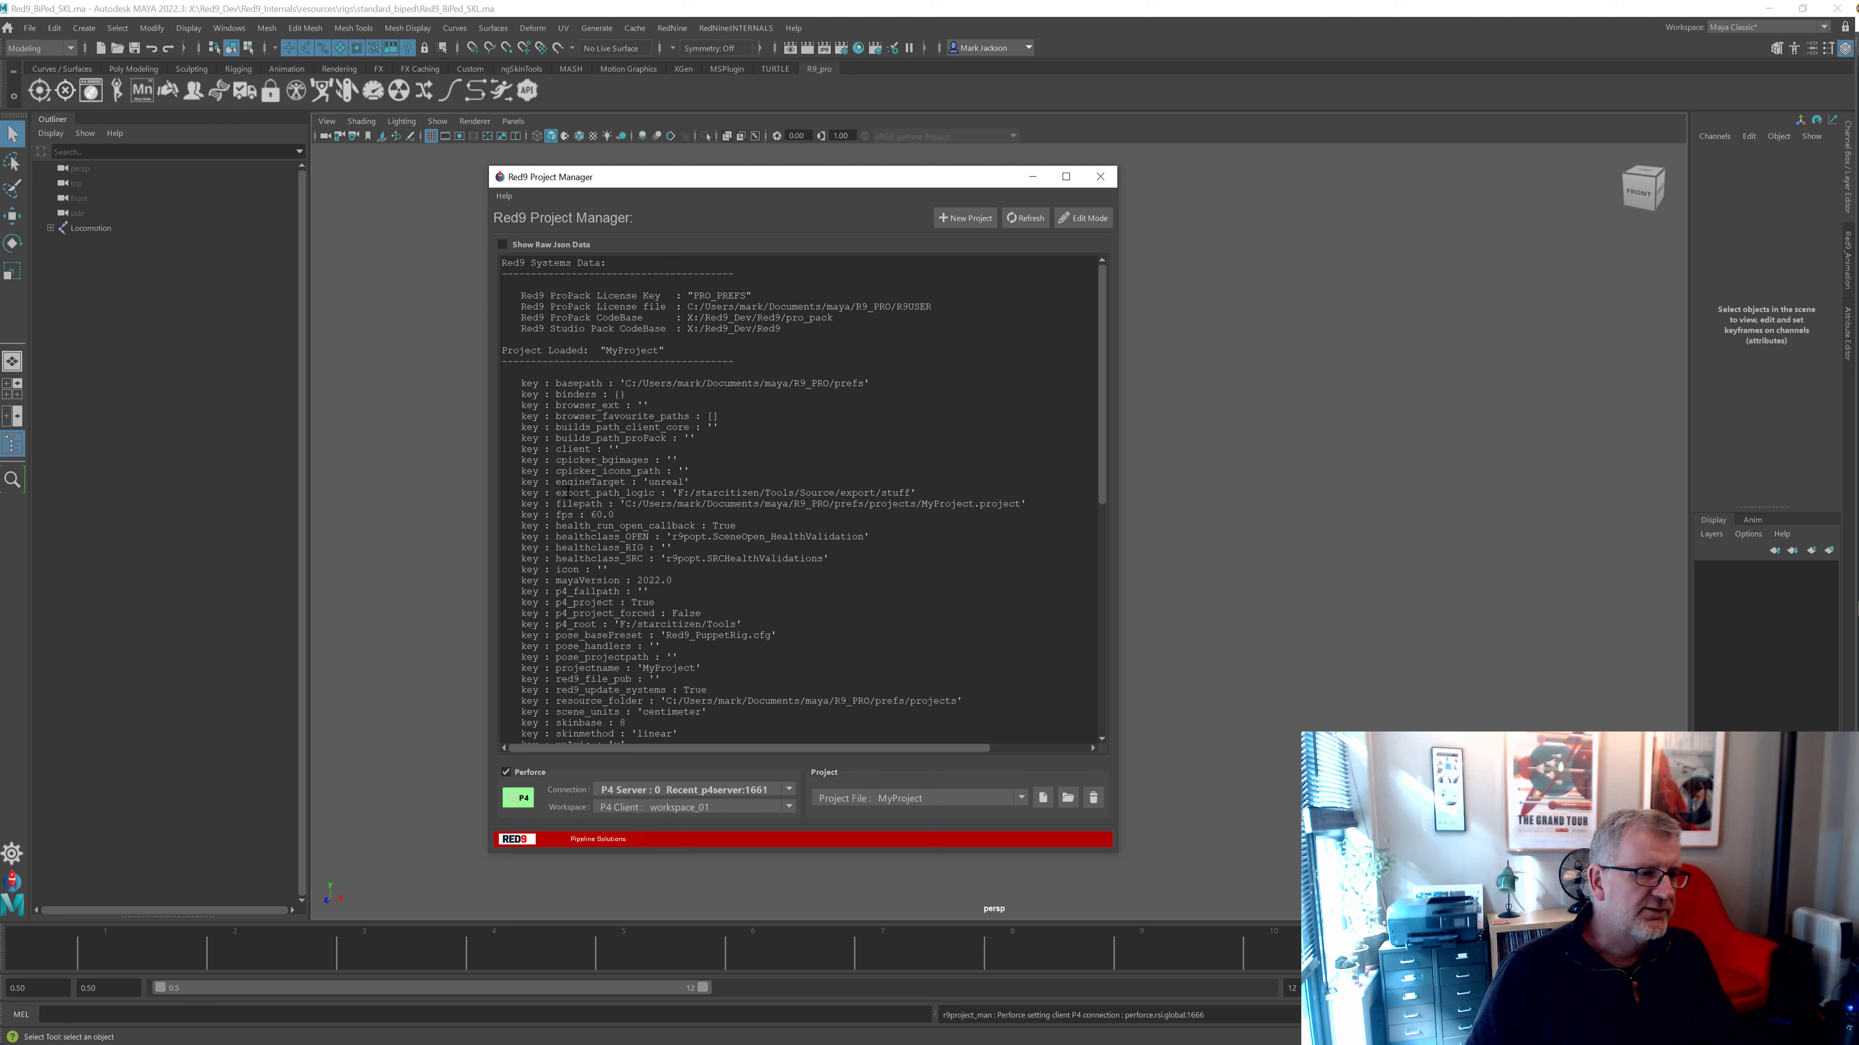
left_click_drag(679, 492, 793, 493)
Return to edit mode and examine the <p4_root> pointer and the remaining path in the export_path_logic value
left_click(1083, 217)
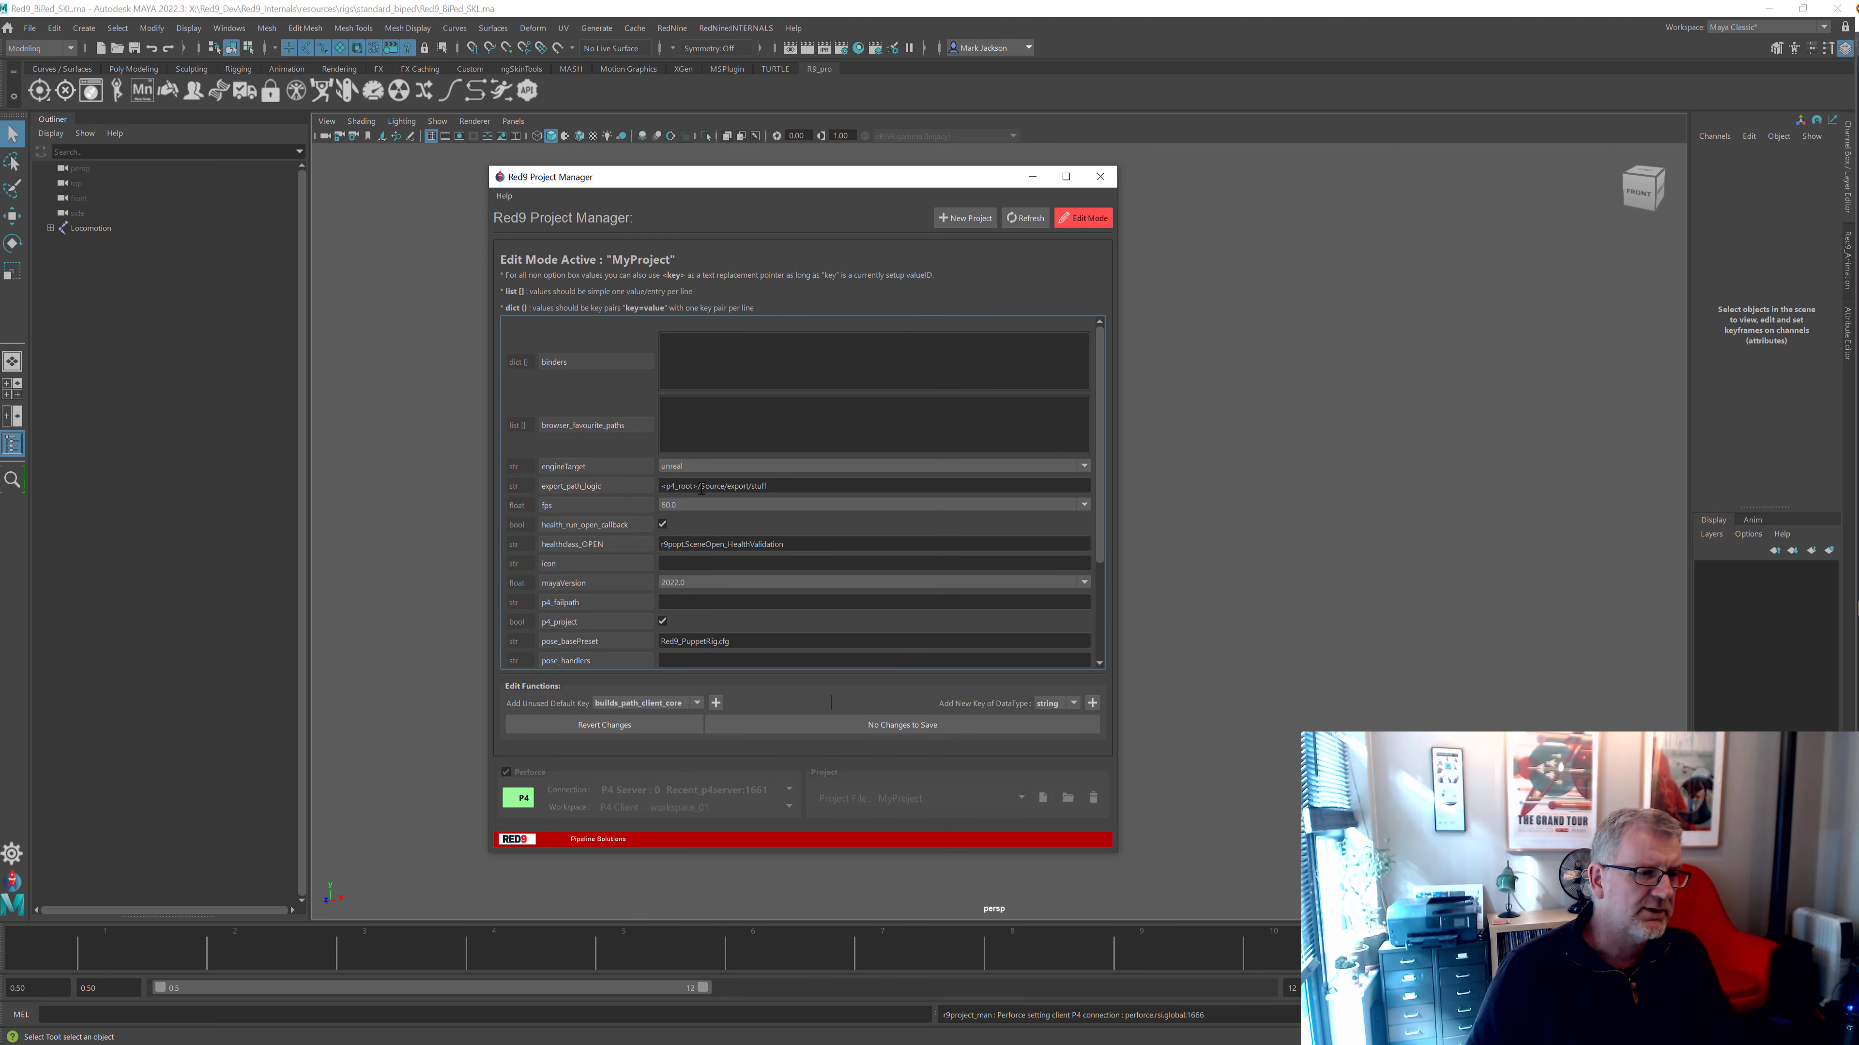
left_click_drag(699, 486, 641, 486)
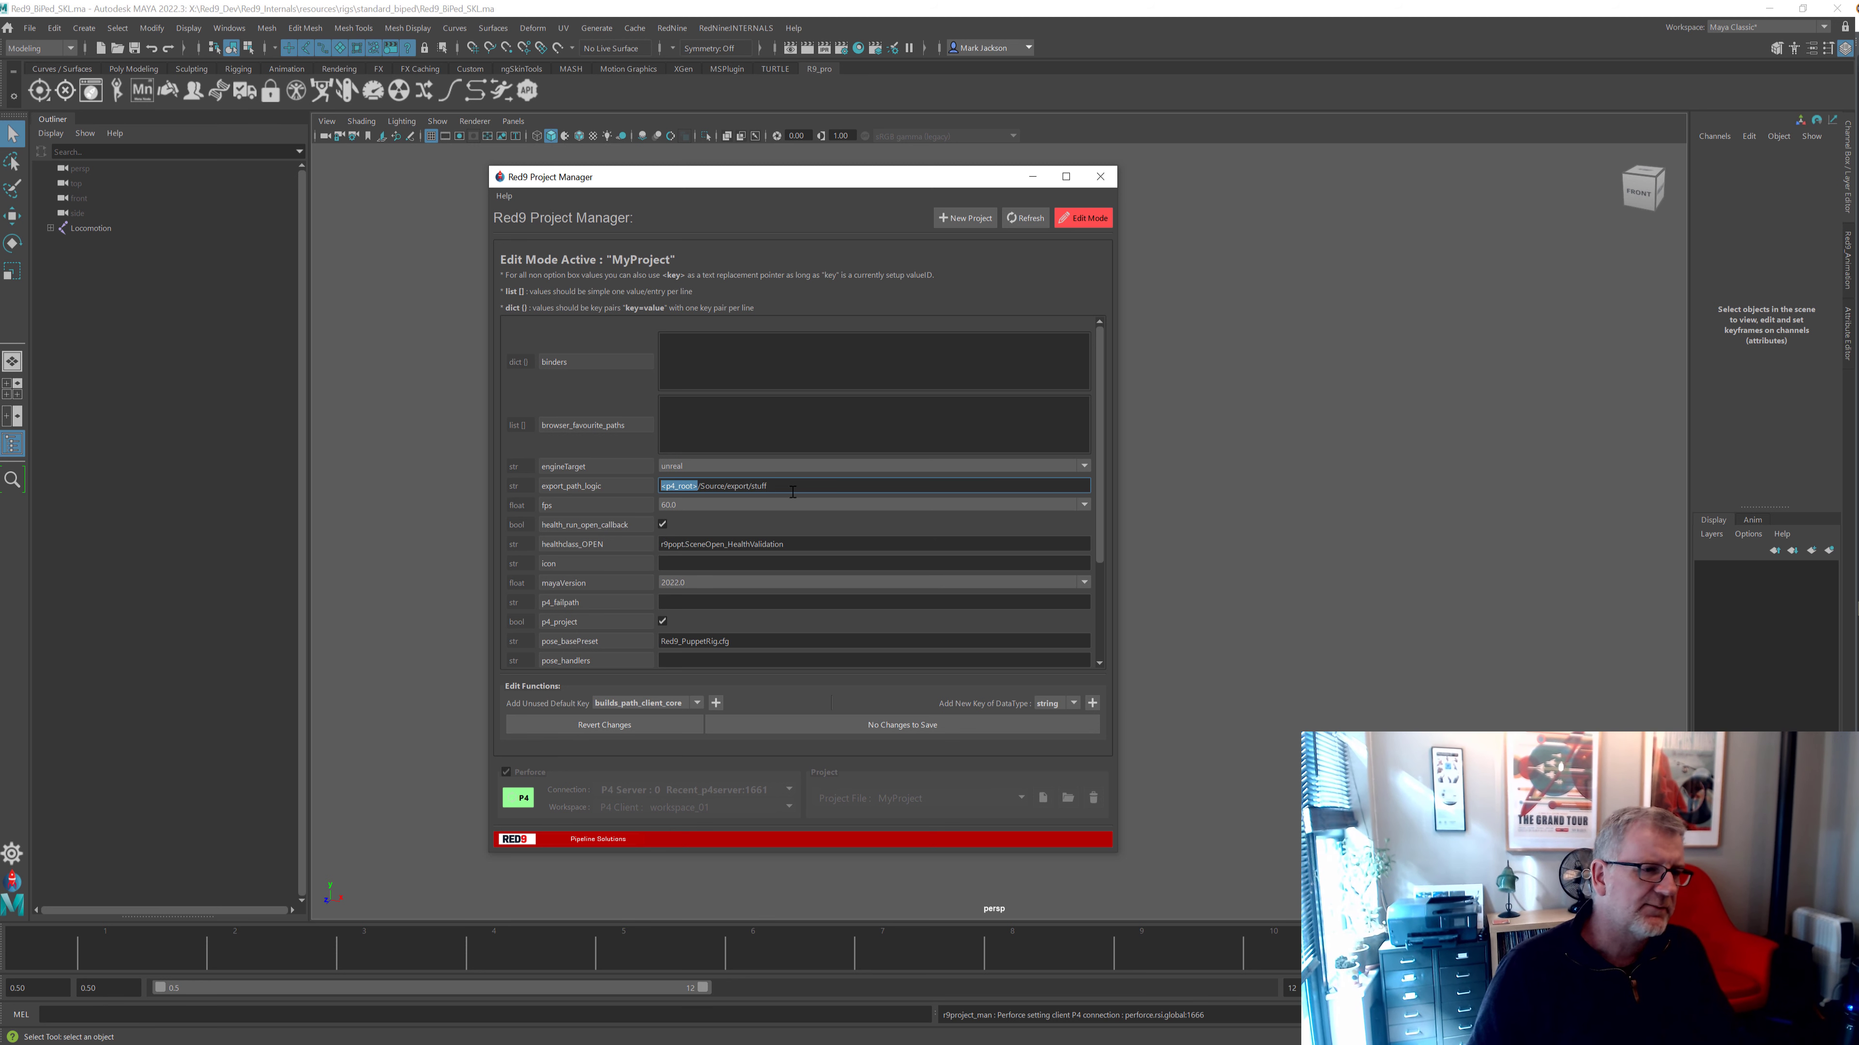
left_click_drag(792, 490, 699, 492)
key("Left")
key("shift+Left")
key("shift+Left")
key("shift+Left")
key("shift+Left")
key("shift+Left")
key("shift+Left")
key("shift+Left")
key("shift+Left")
key("shift+Left")
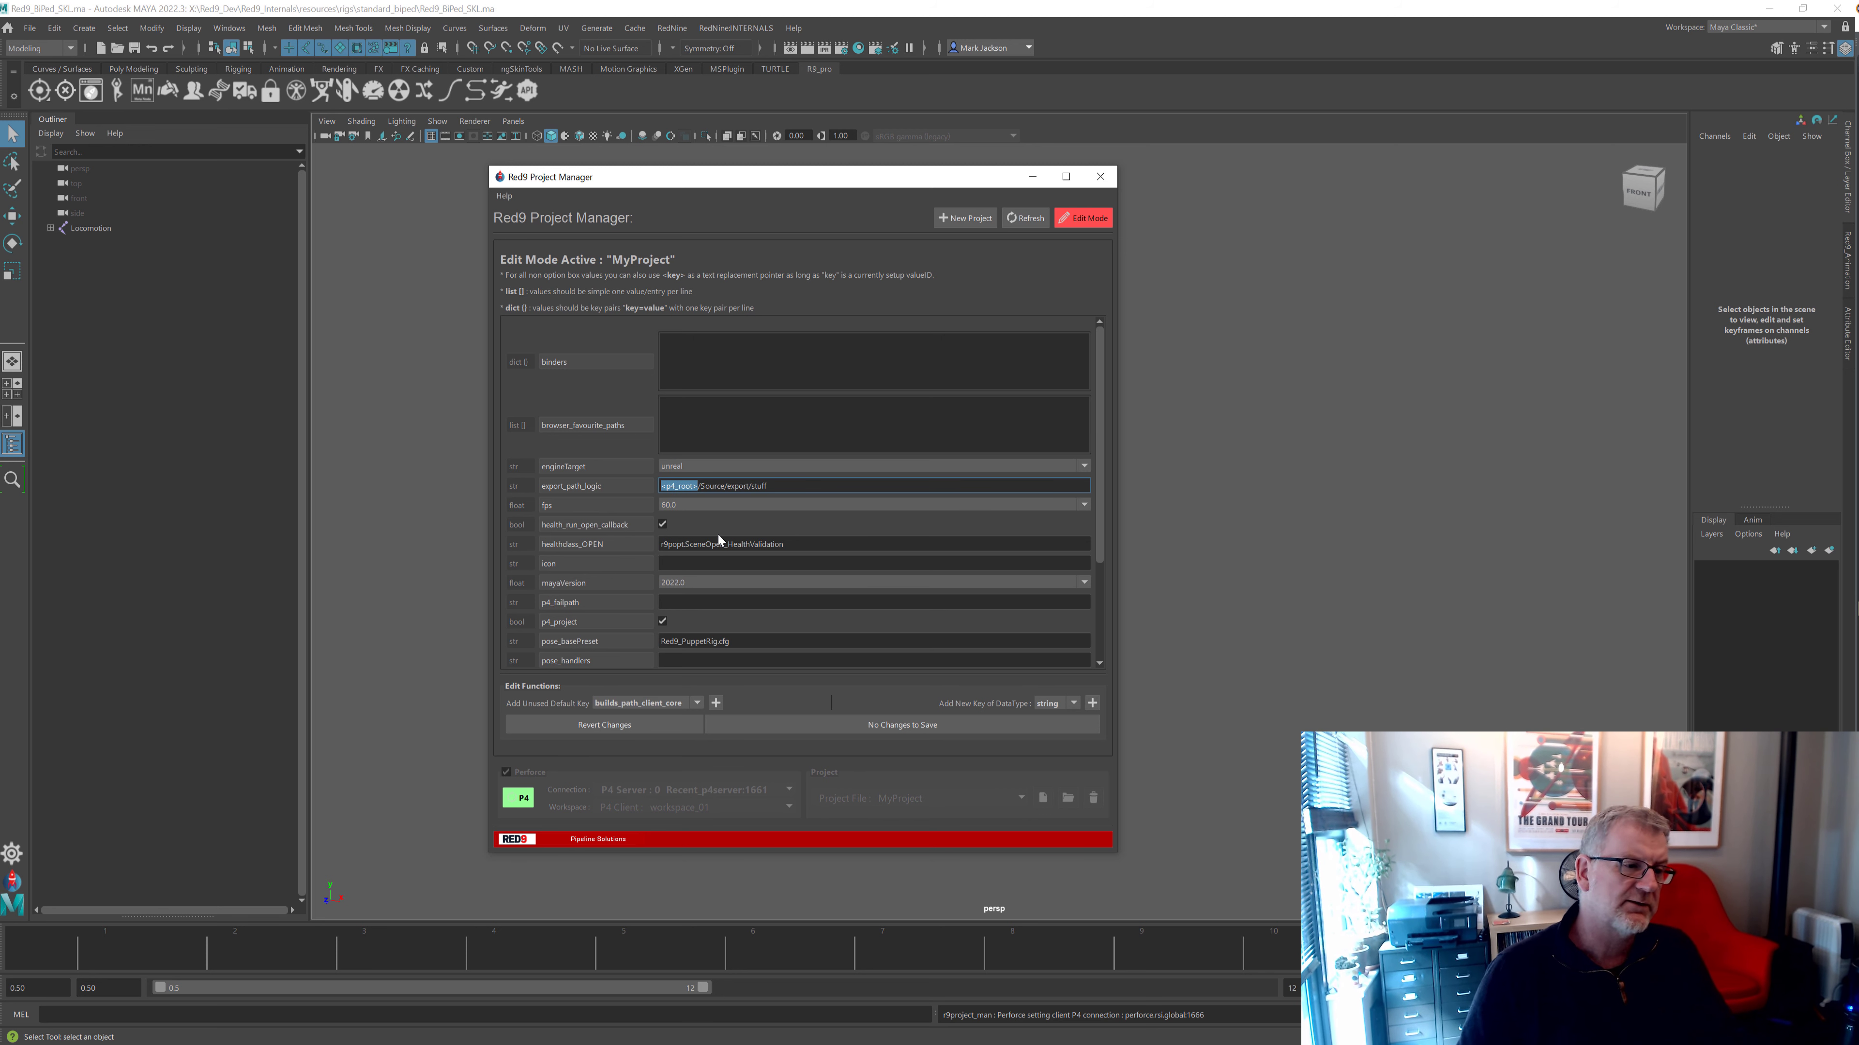
Open the PRO_TO_BND Animation ReMapper to check its binder file options, and close it again
left_click(732, 359)
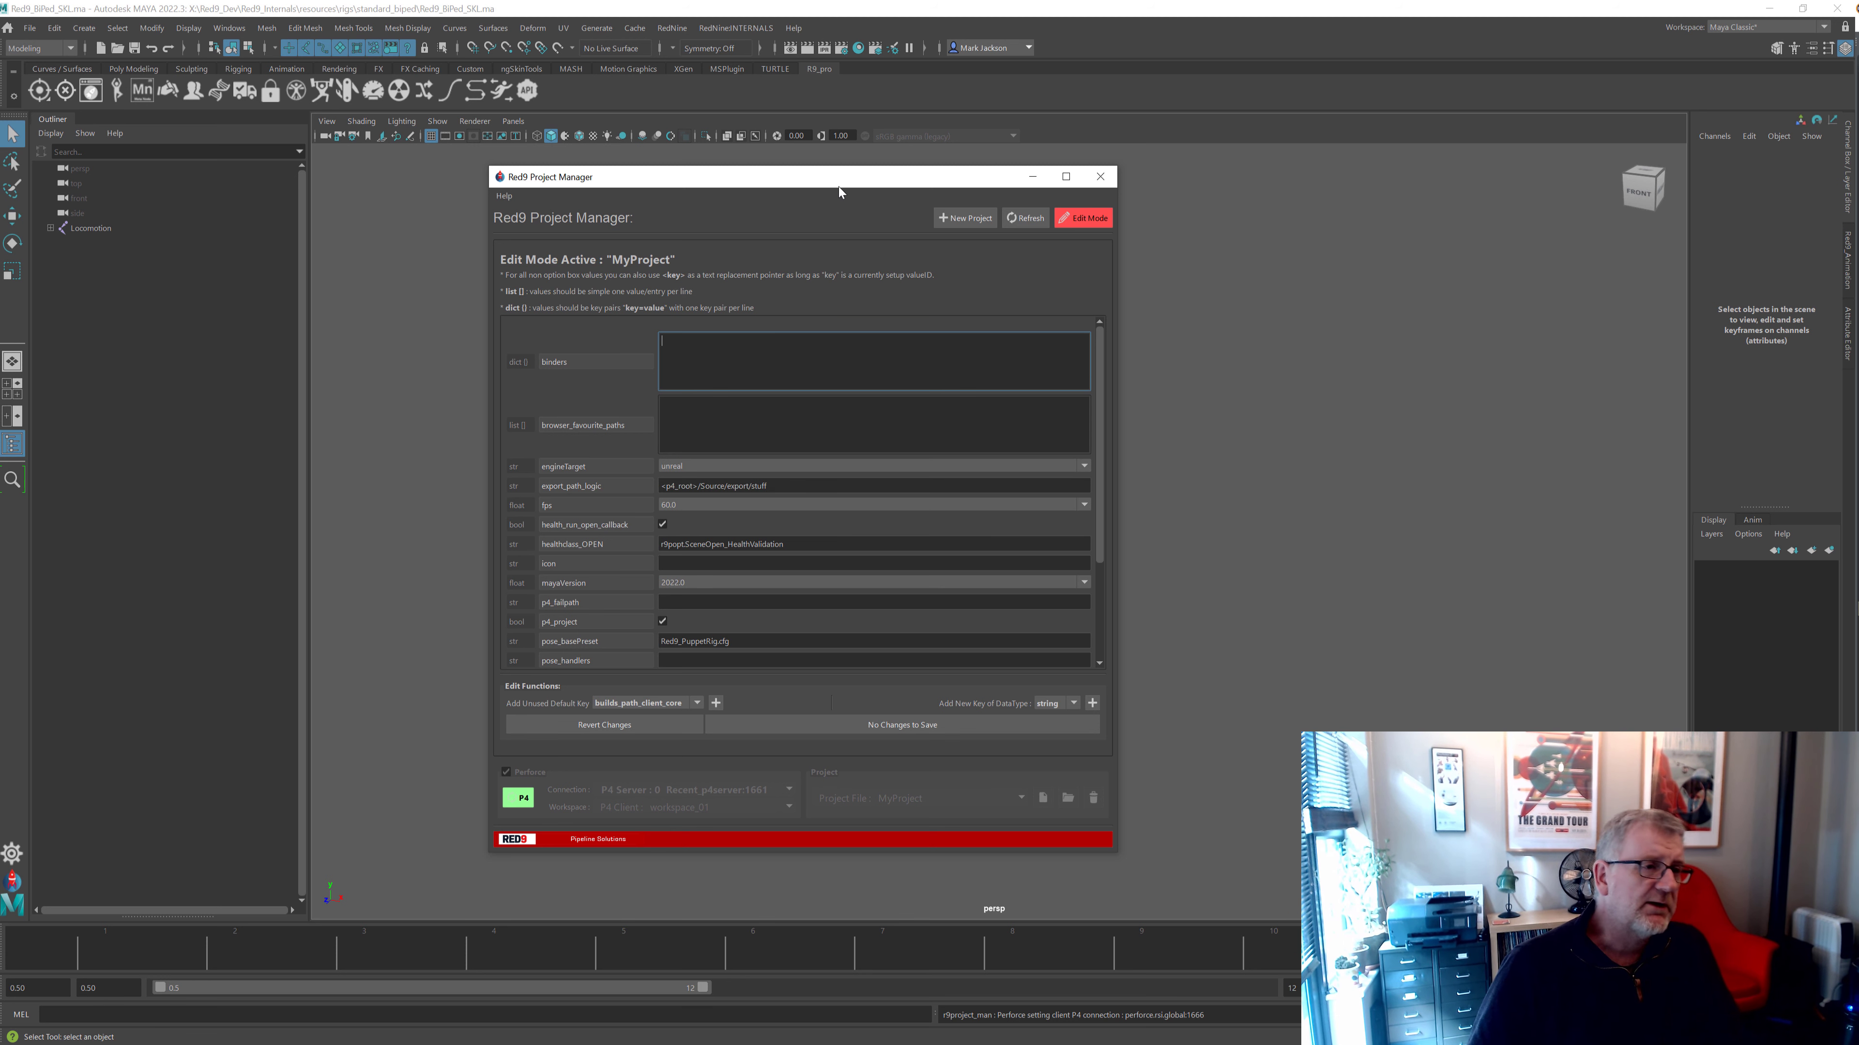
left_click(668, 33)
mouse_move(732, 45)
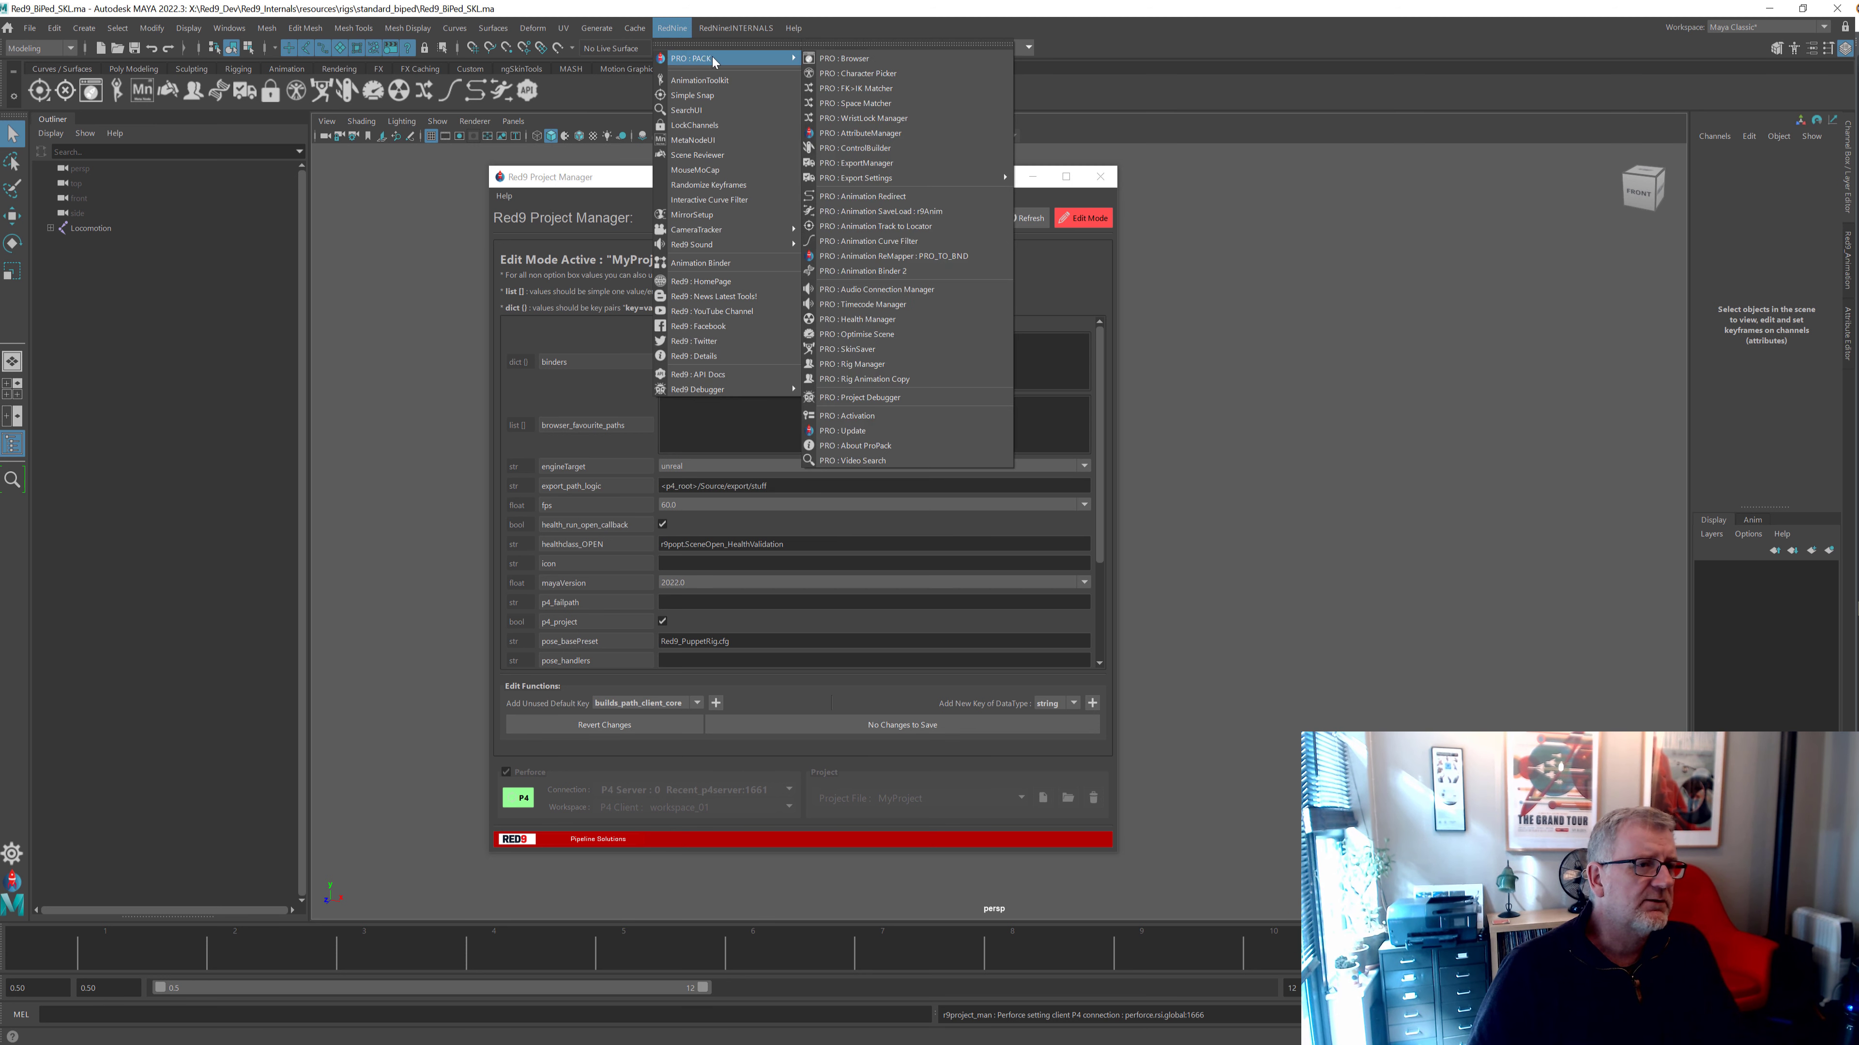
left_click(867, 253)
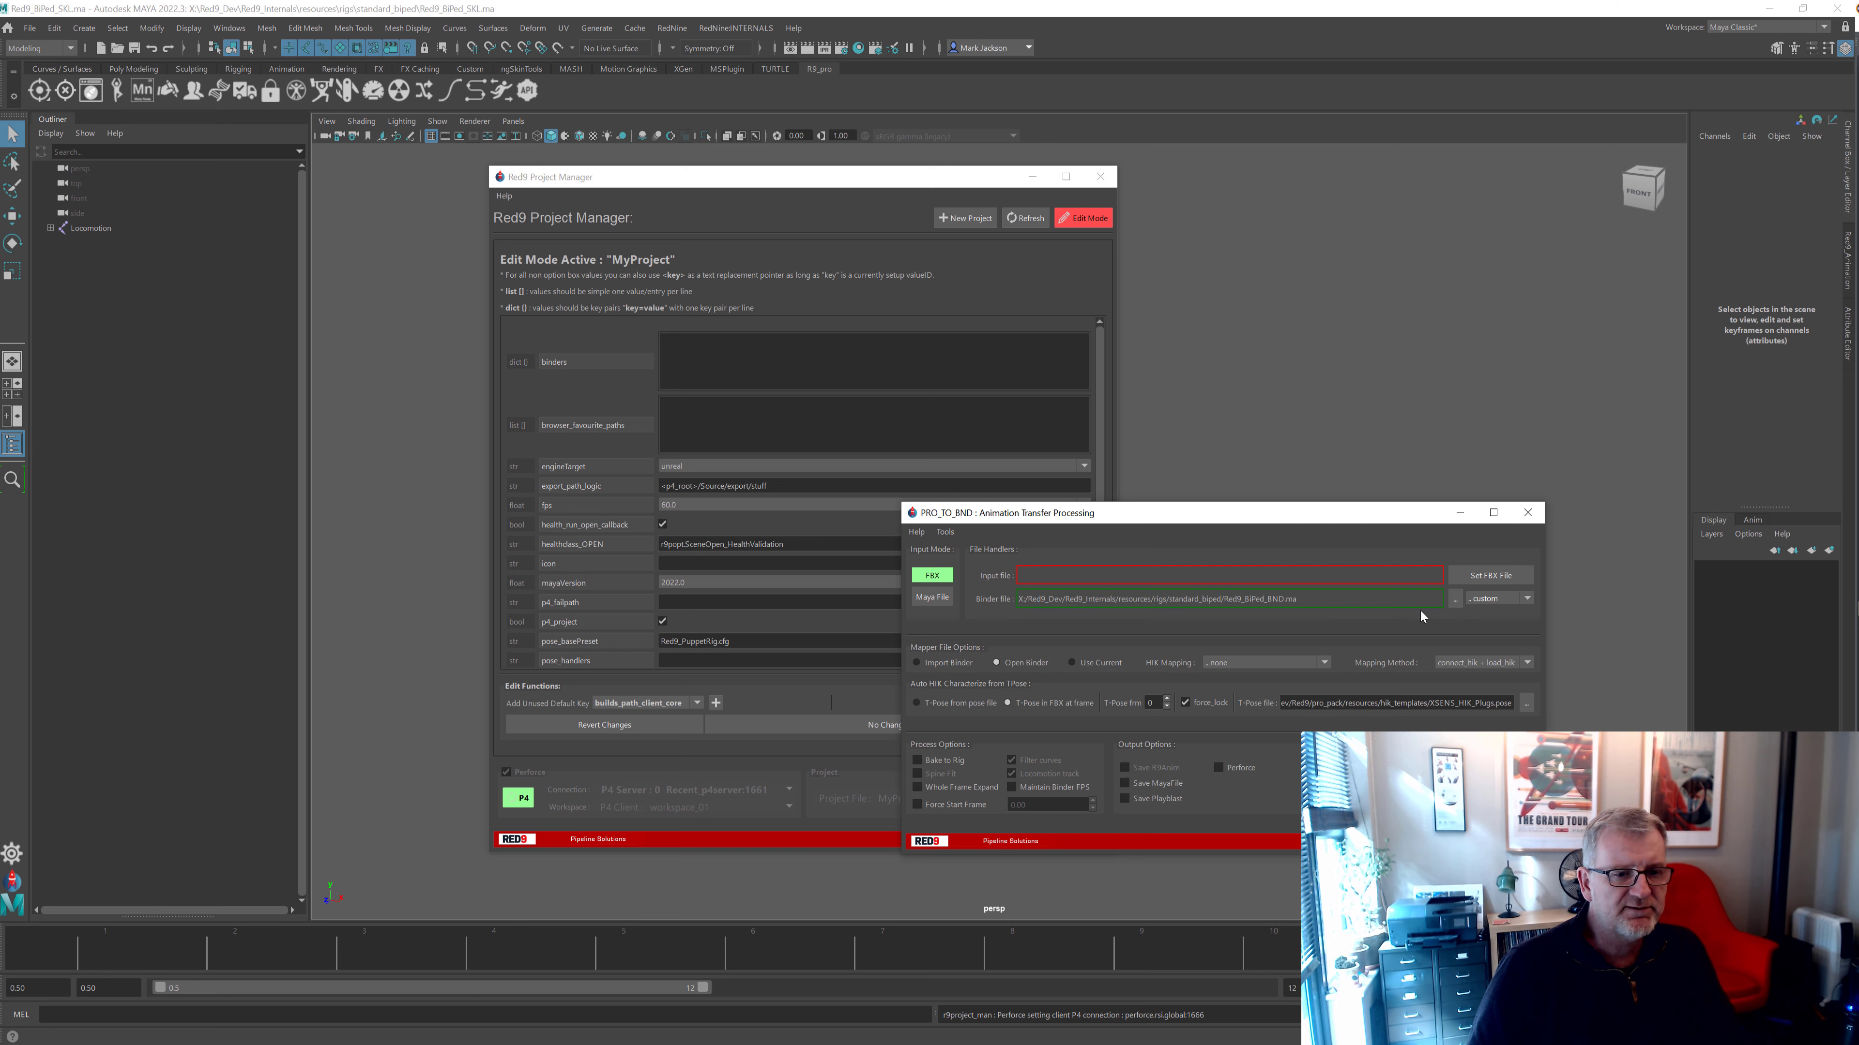
left_click(1527, 512)
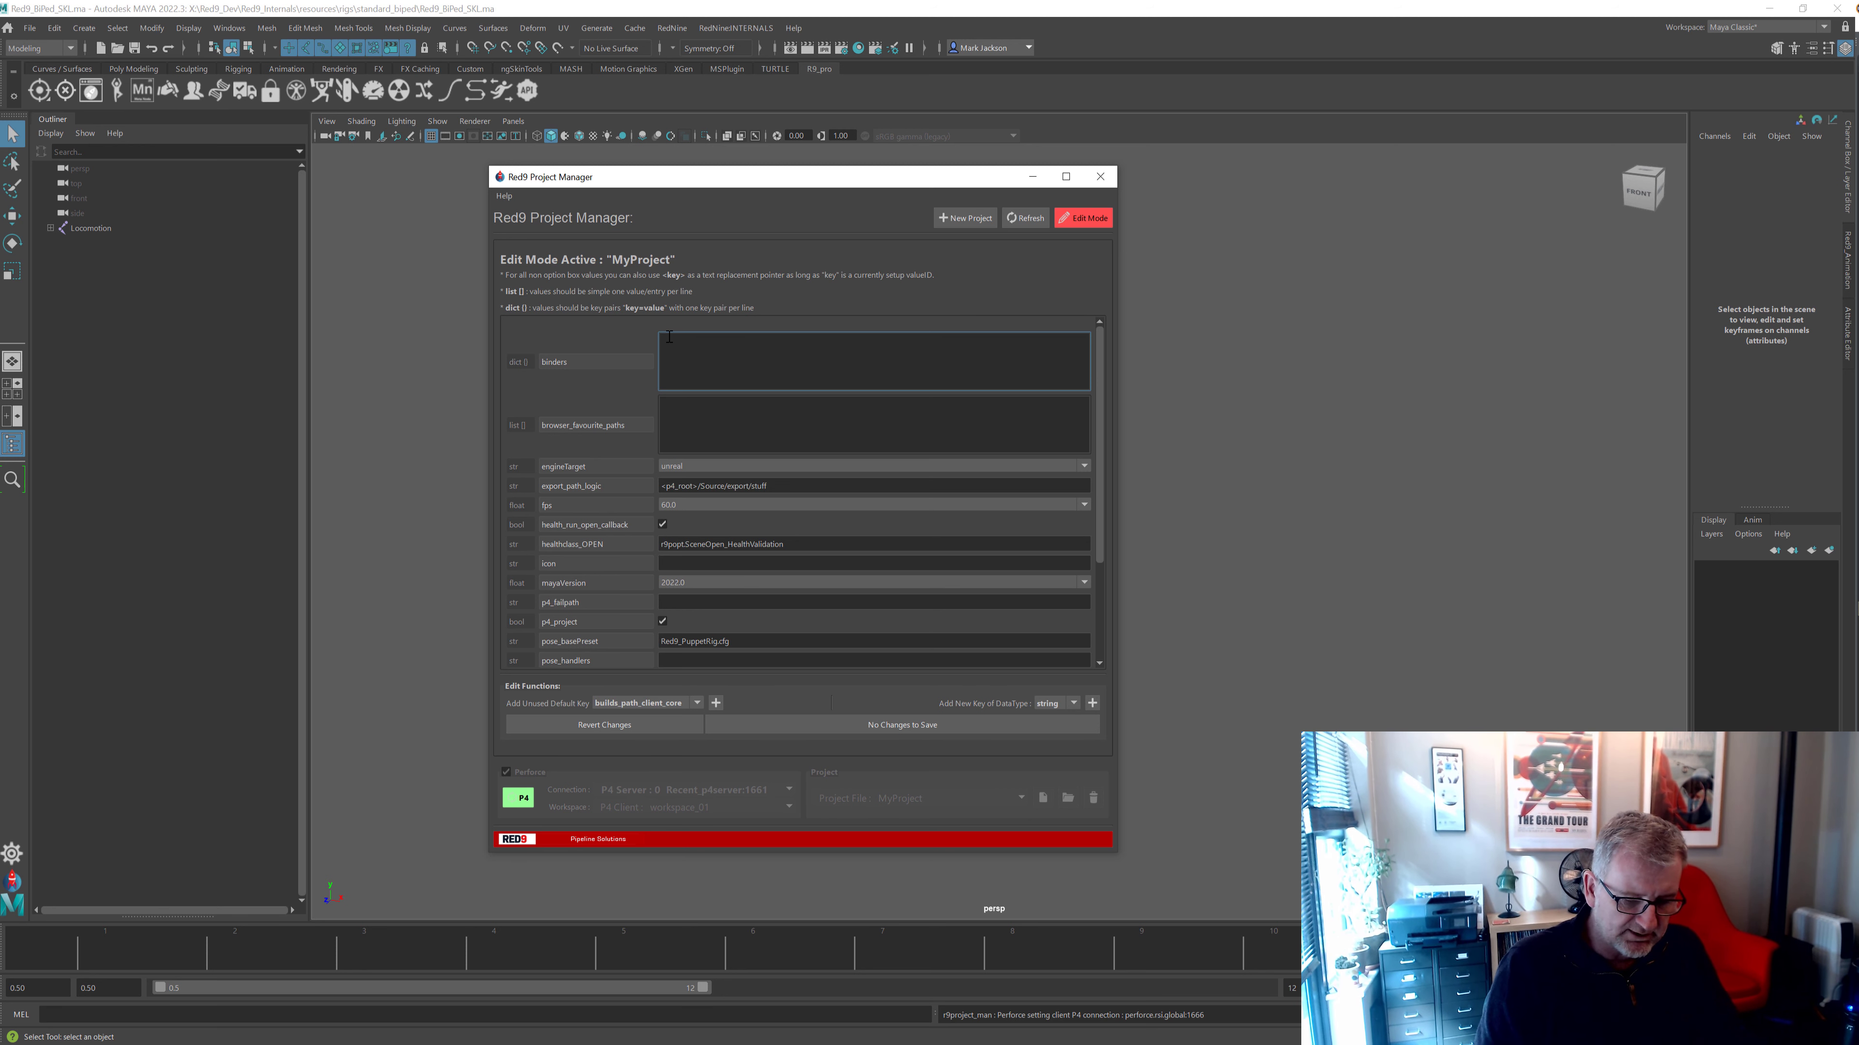
Add the entry Puppet=C:/my_puppet/path to the project's binders and save the change to the project file
type("Puppet")
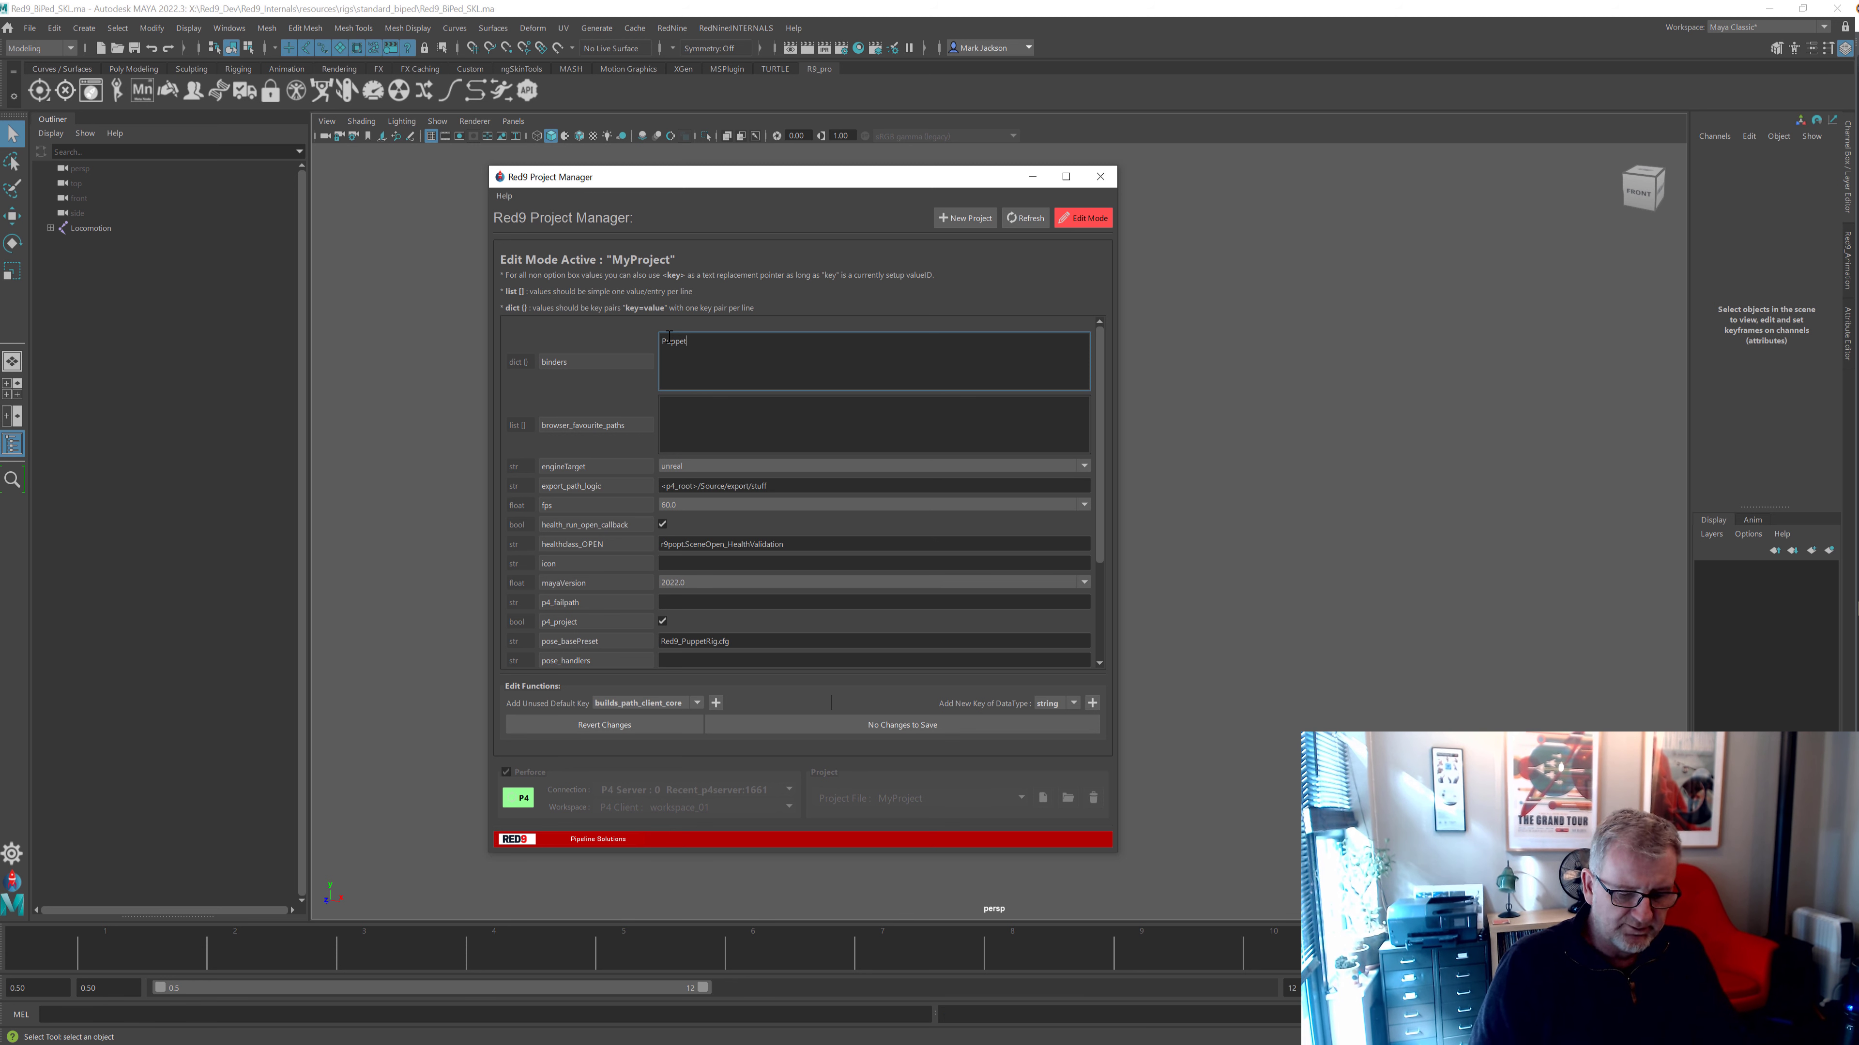
type("=")
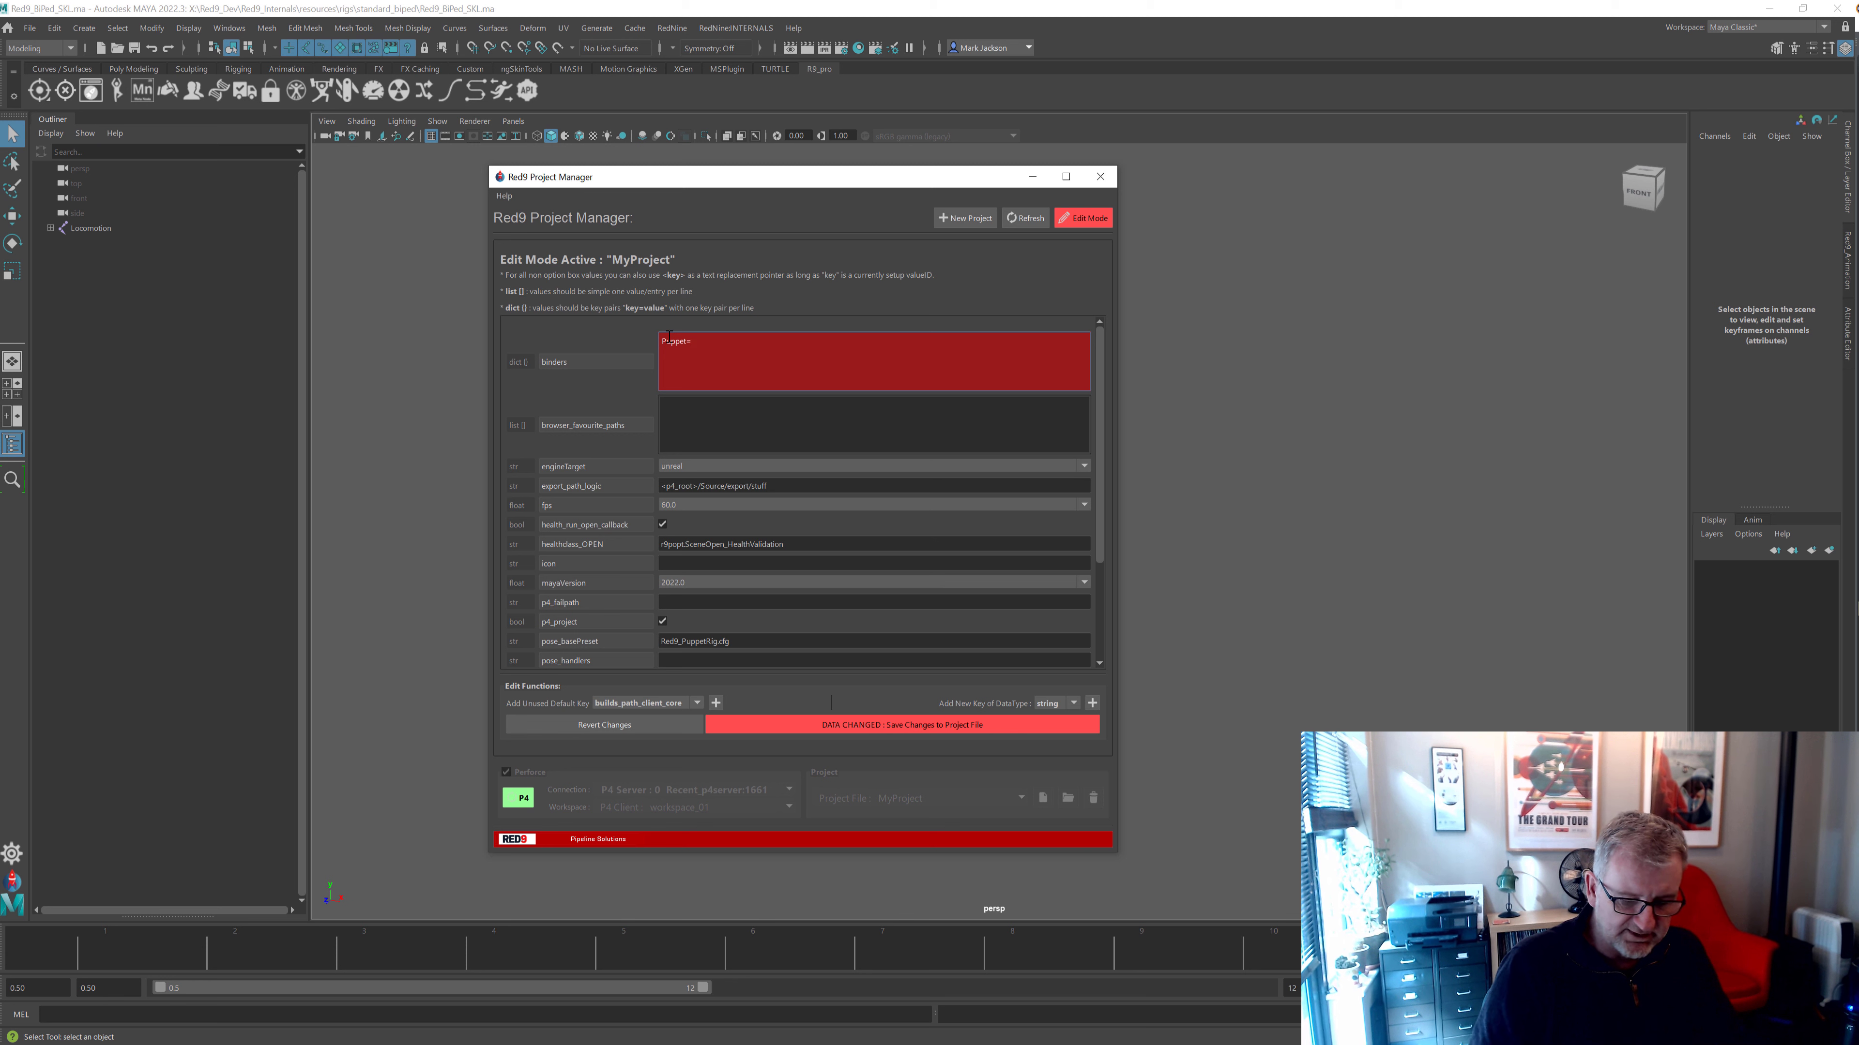
type("C:/")
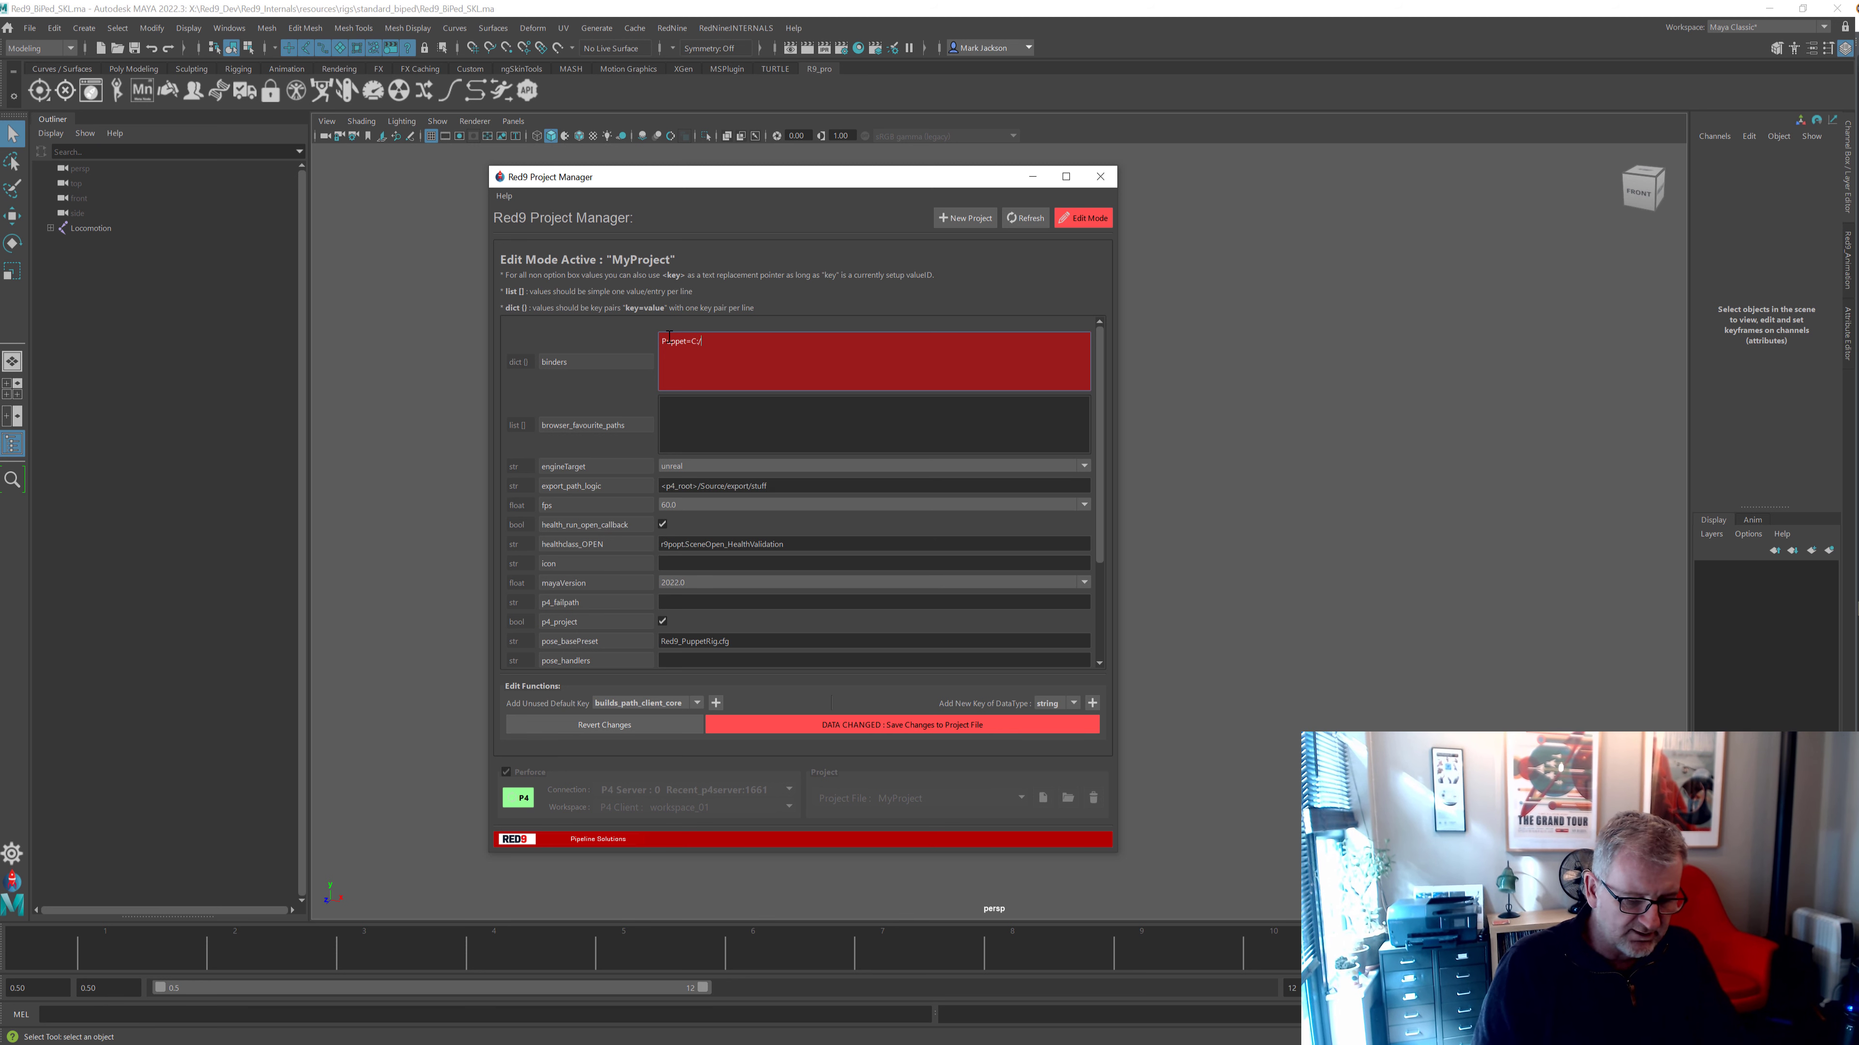
type("myuu")
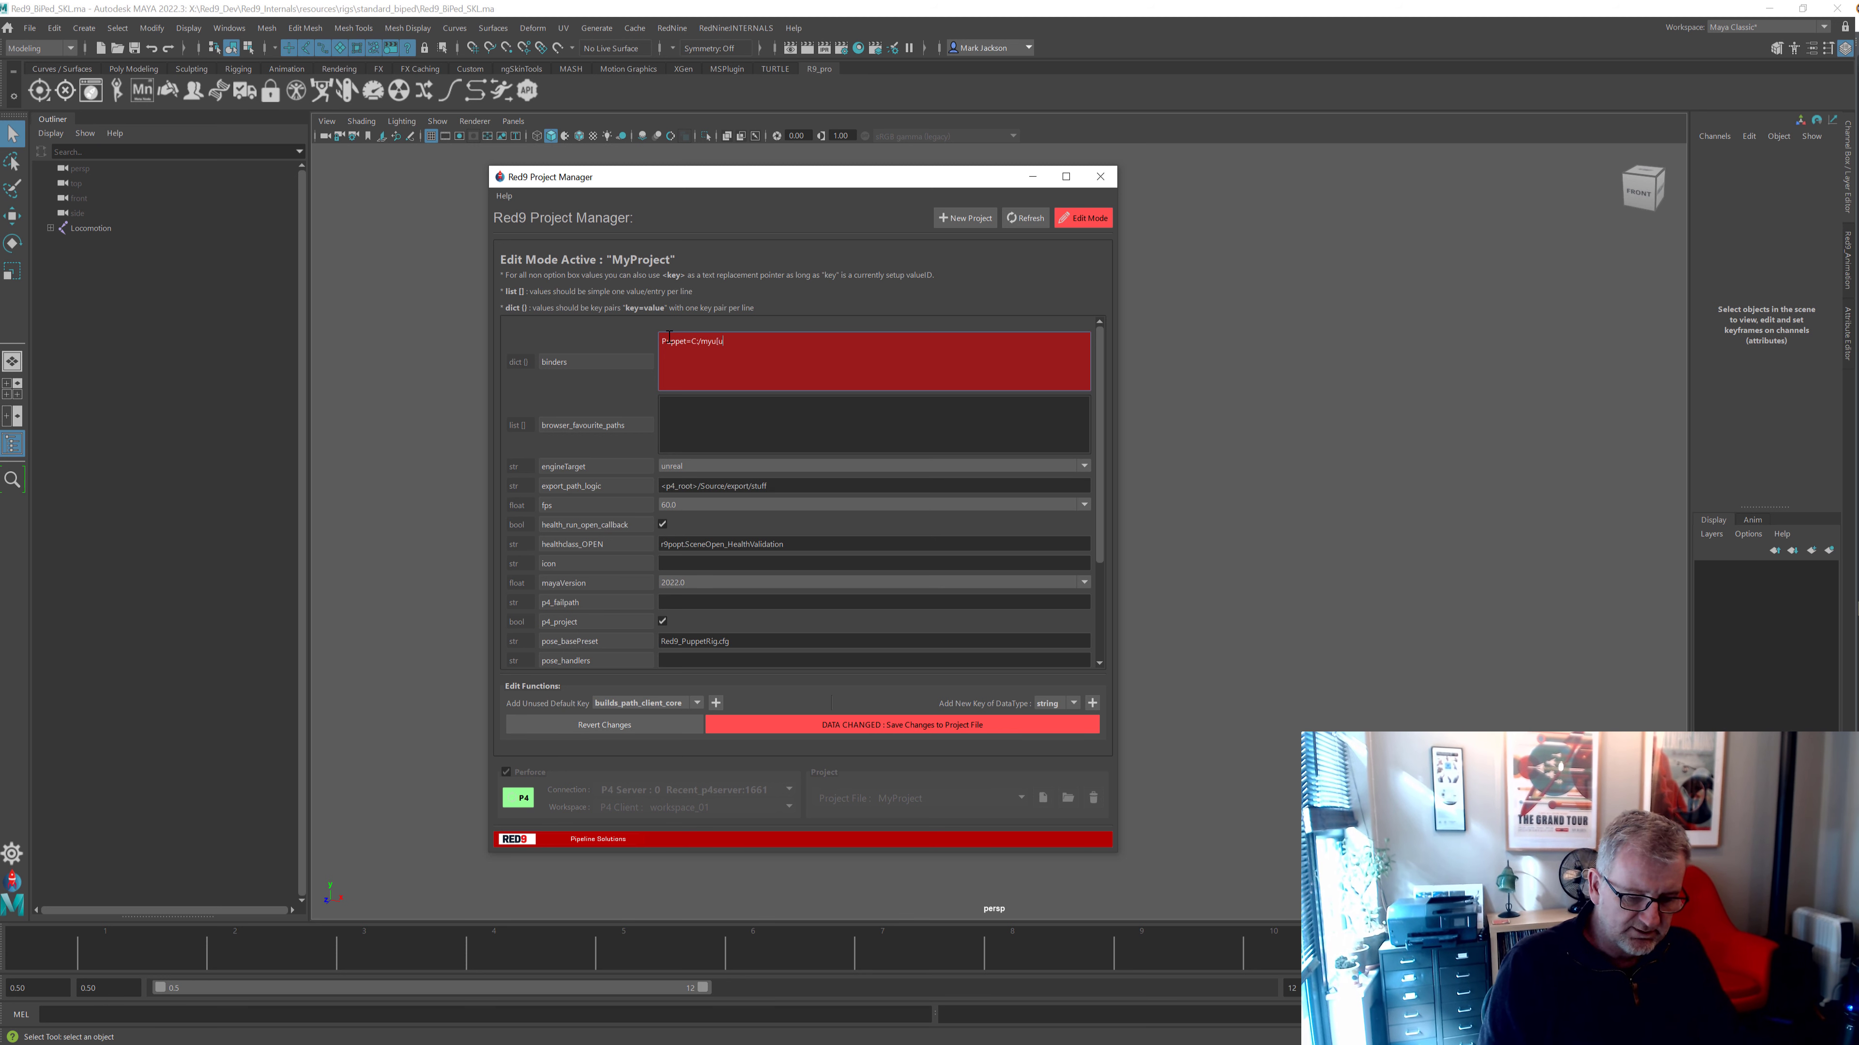
type("_puppe")
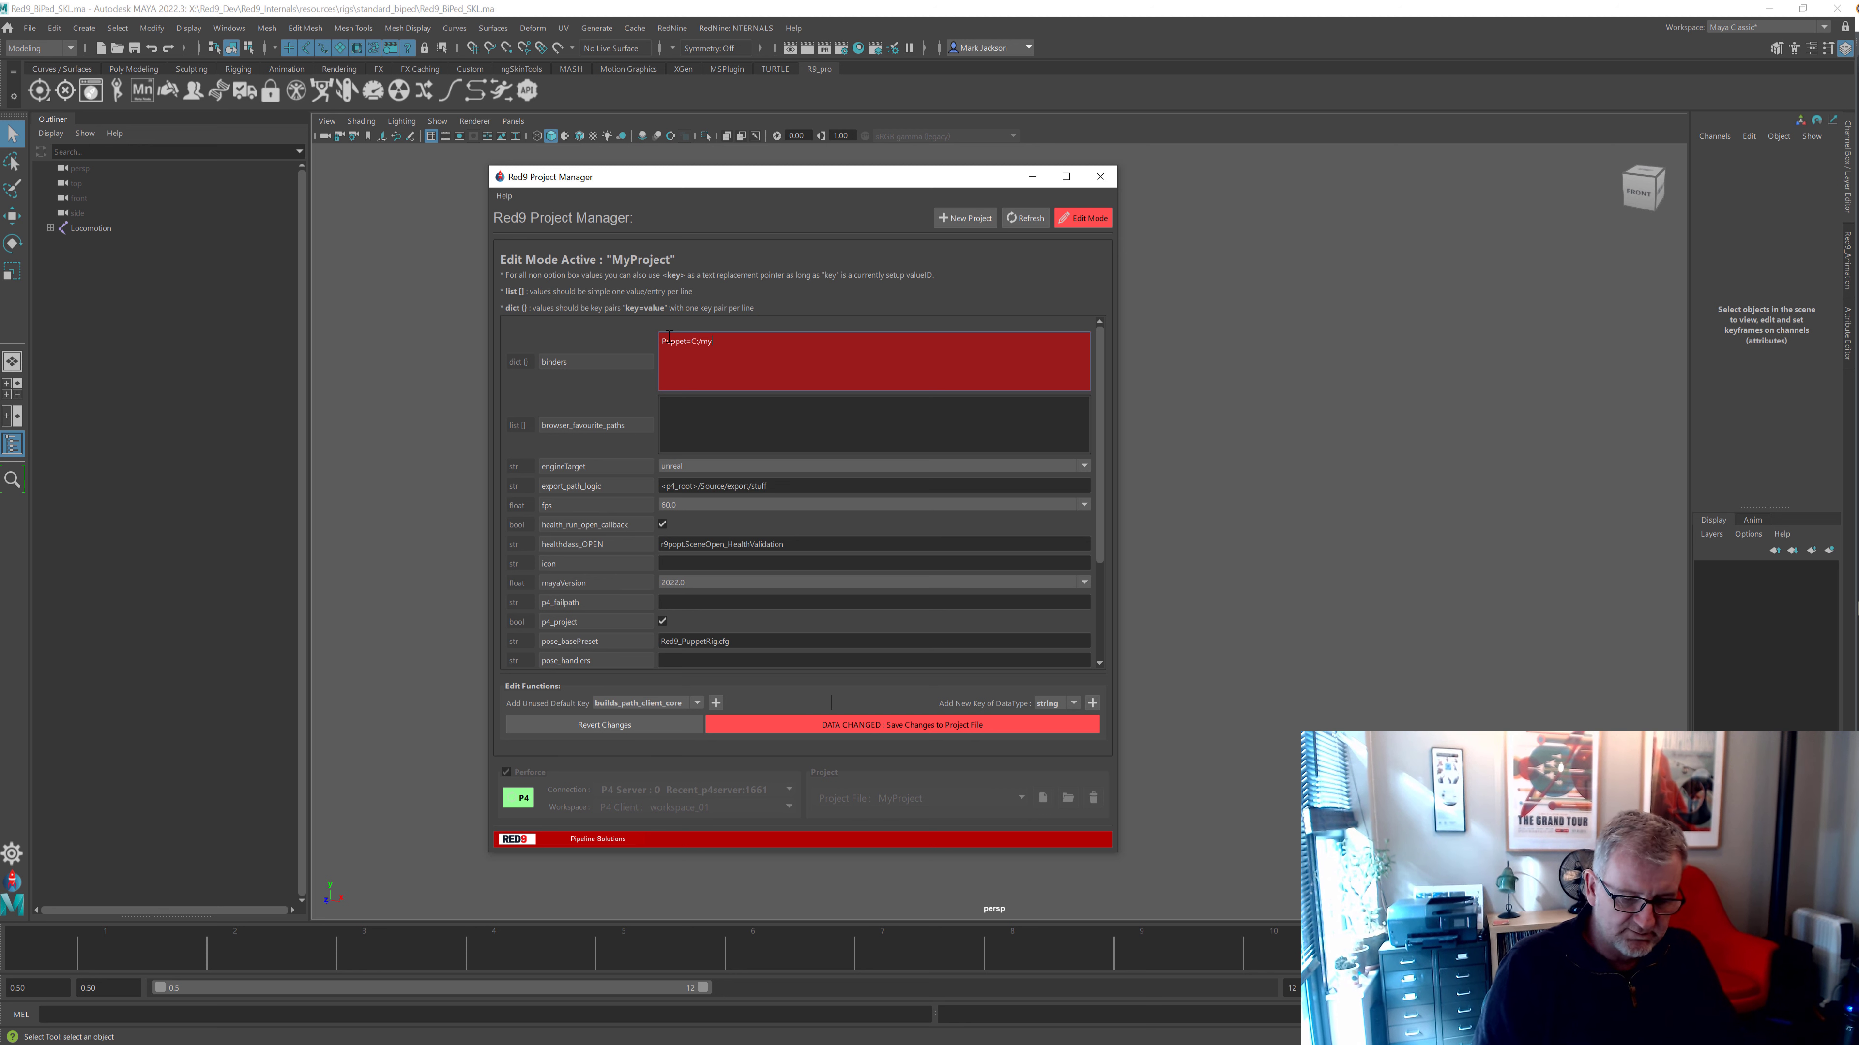
type("t/path")
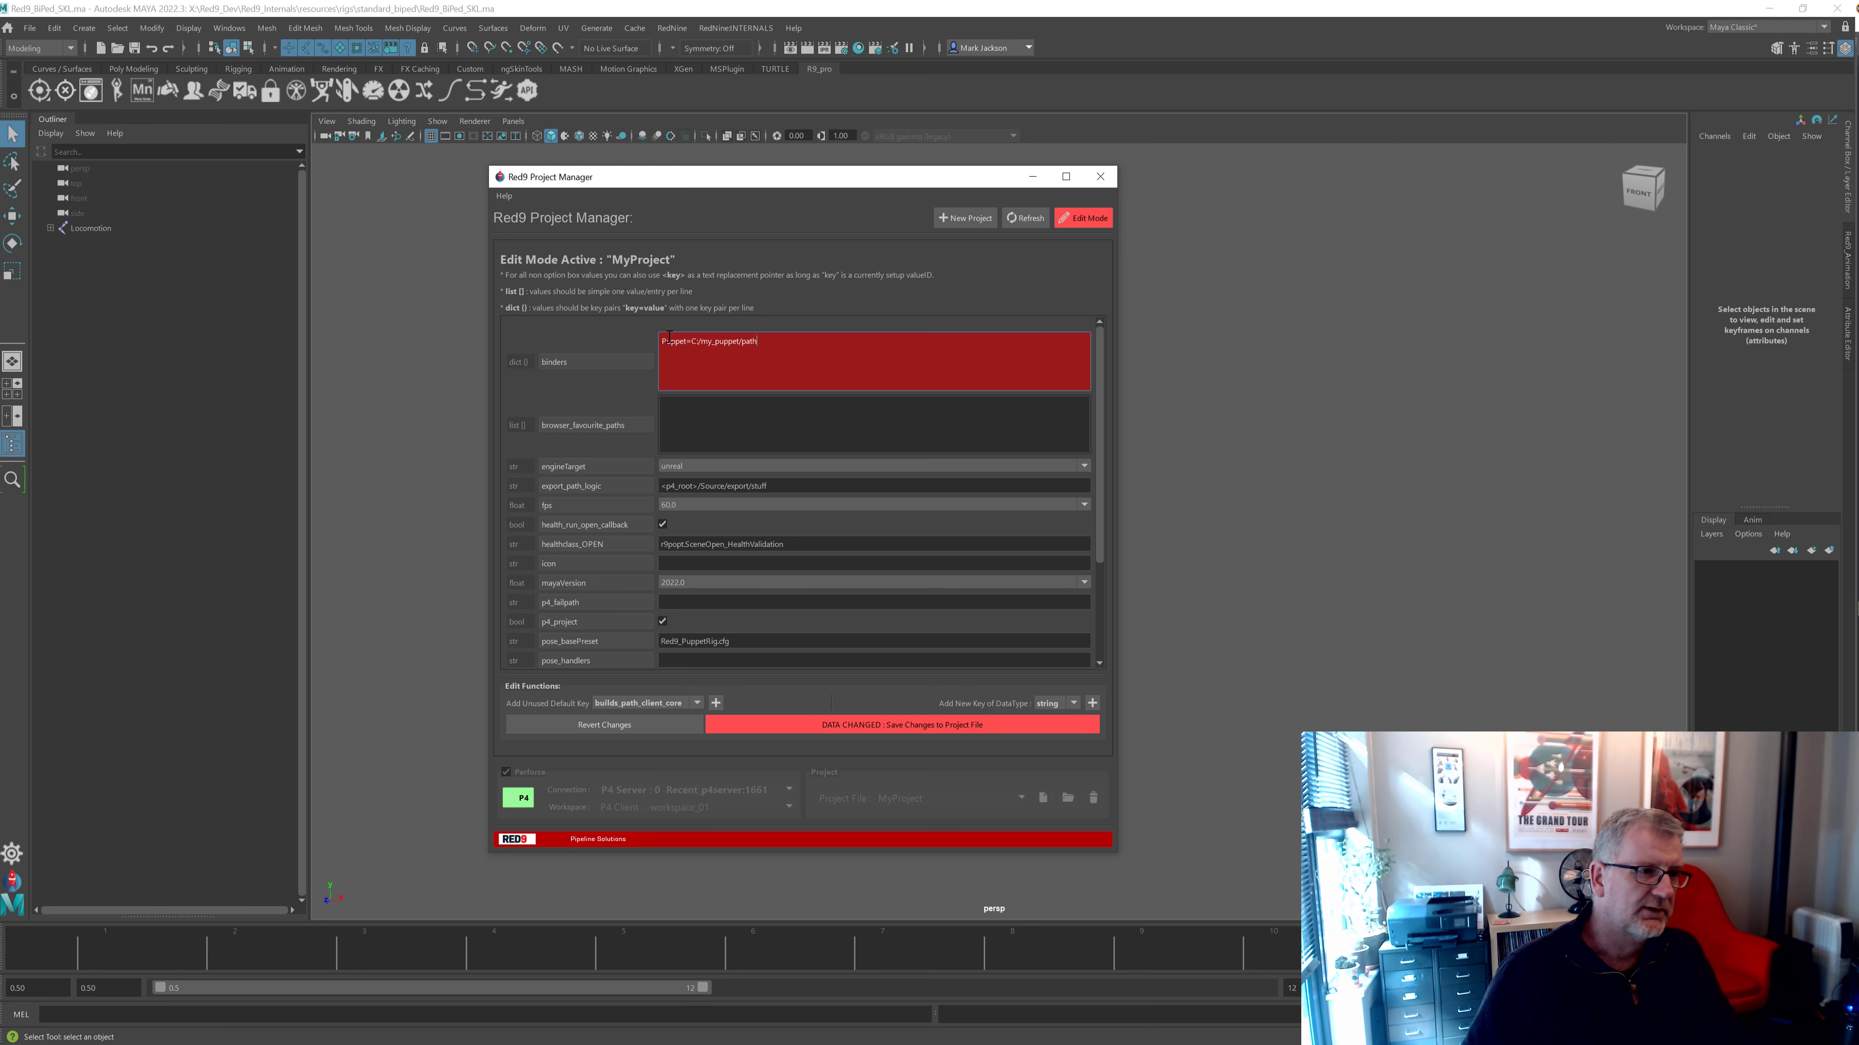
left_click(860, 726)
Open the PRO_TO_BND Animation ReMapper and select Puppet as its binder file preset
left_click(671, 27)
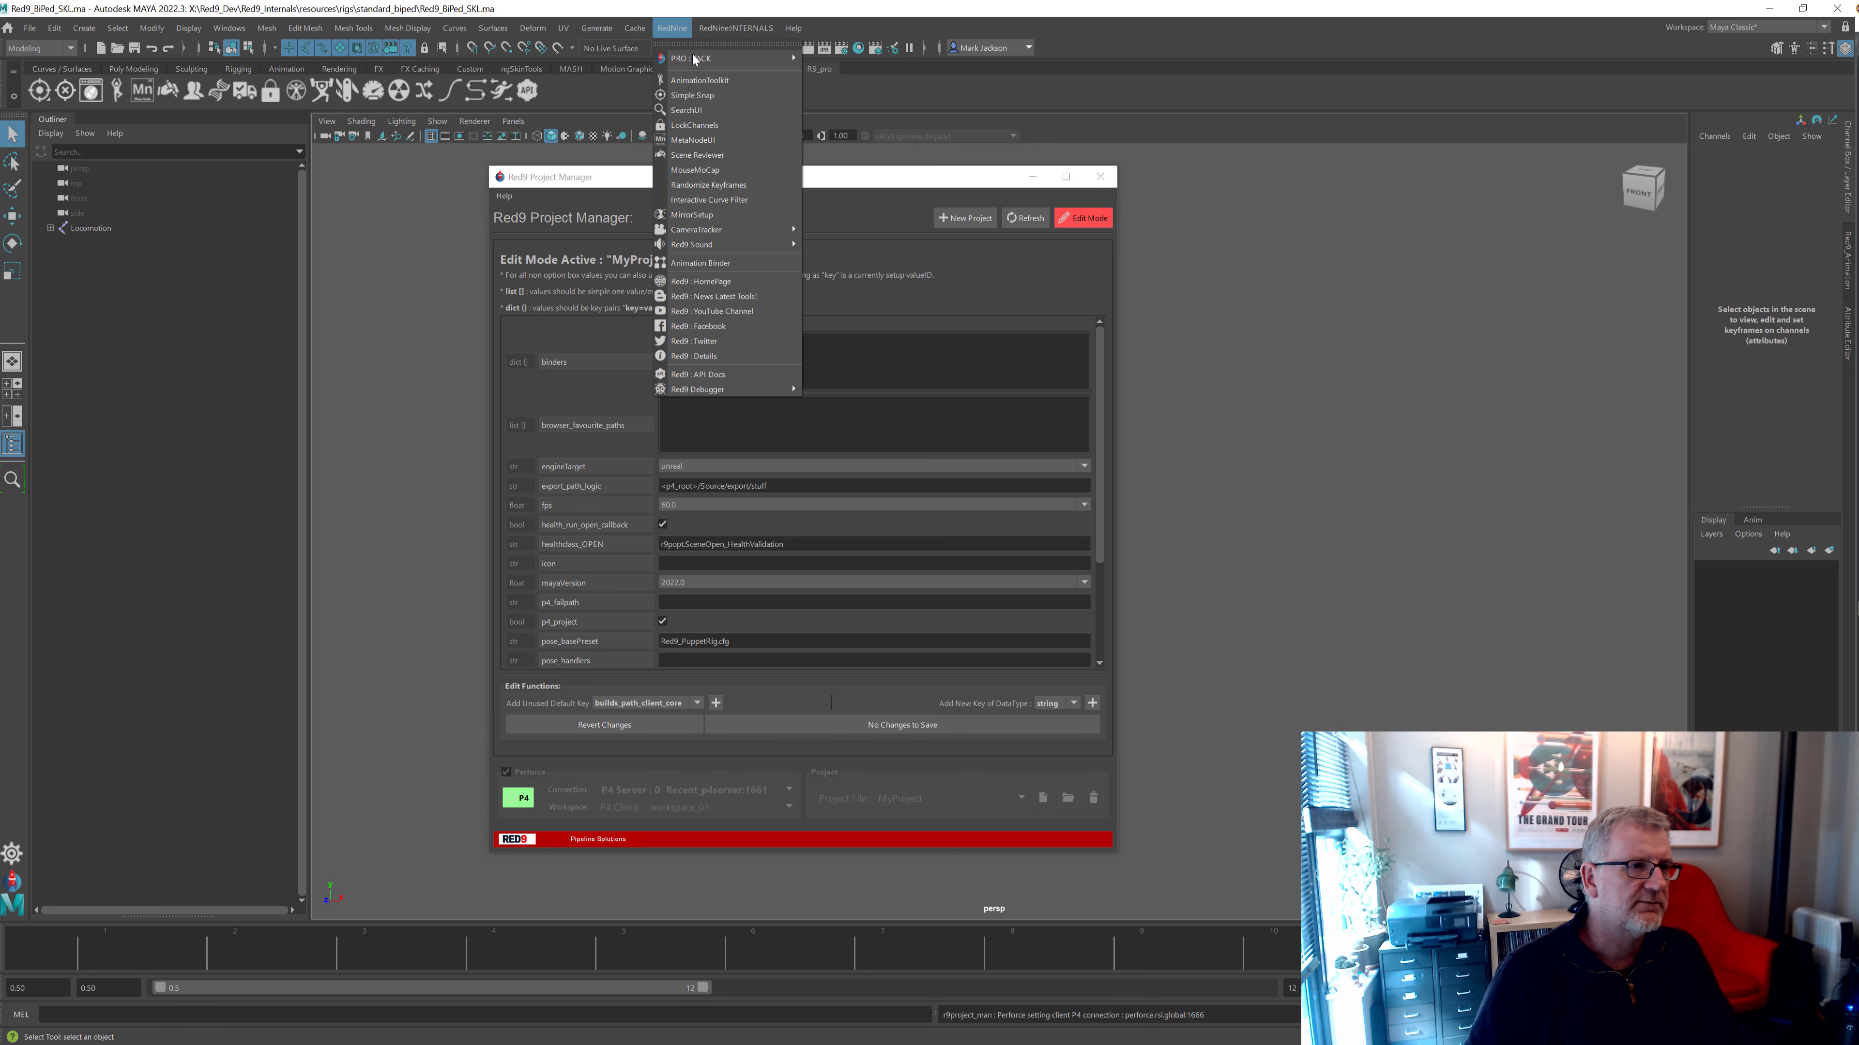
mouse_move(693, 59)
left_click(947, 260)
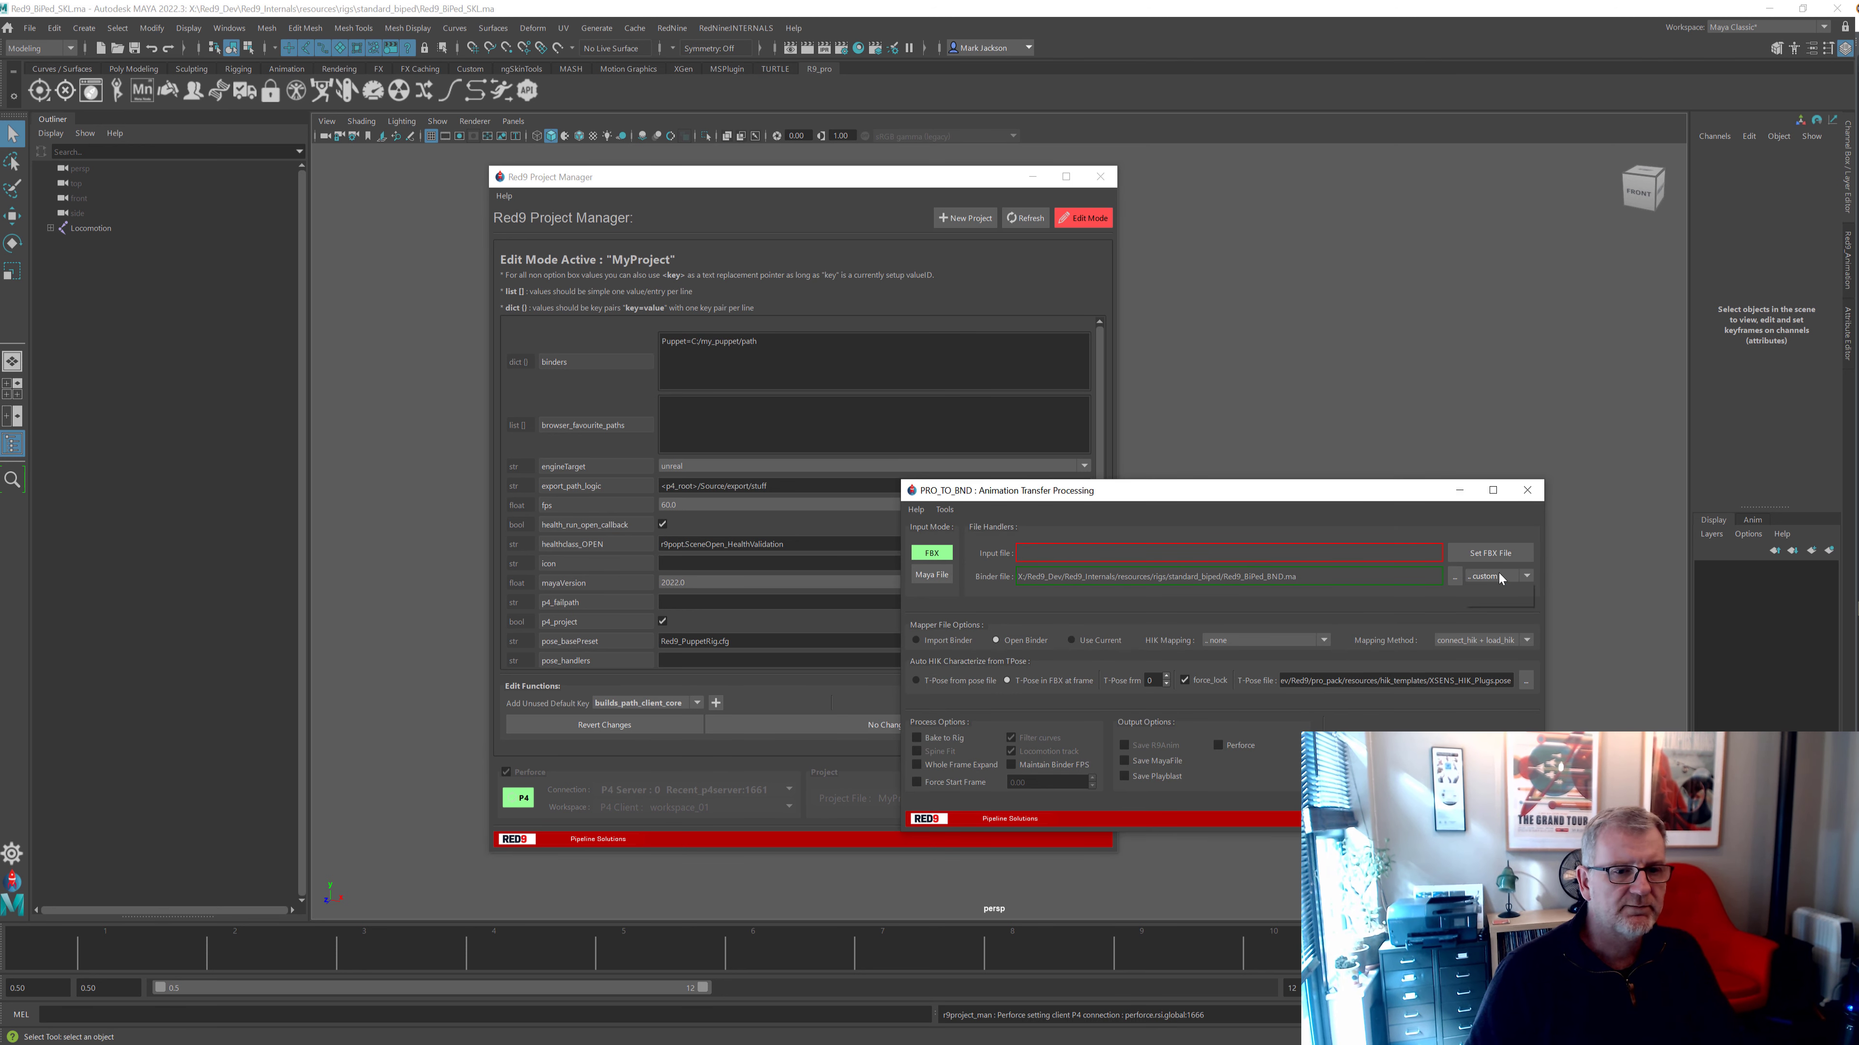
left_click(1504, 600)
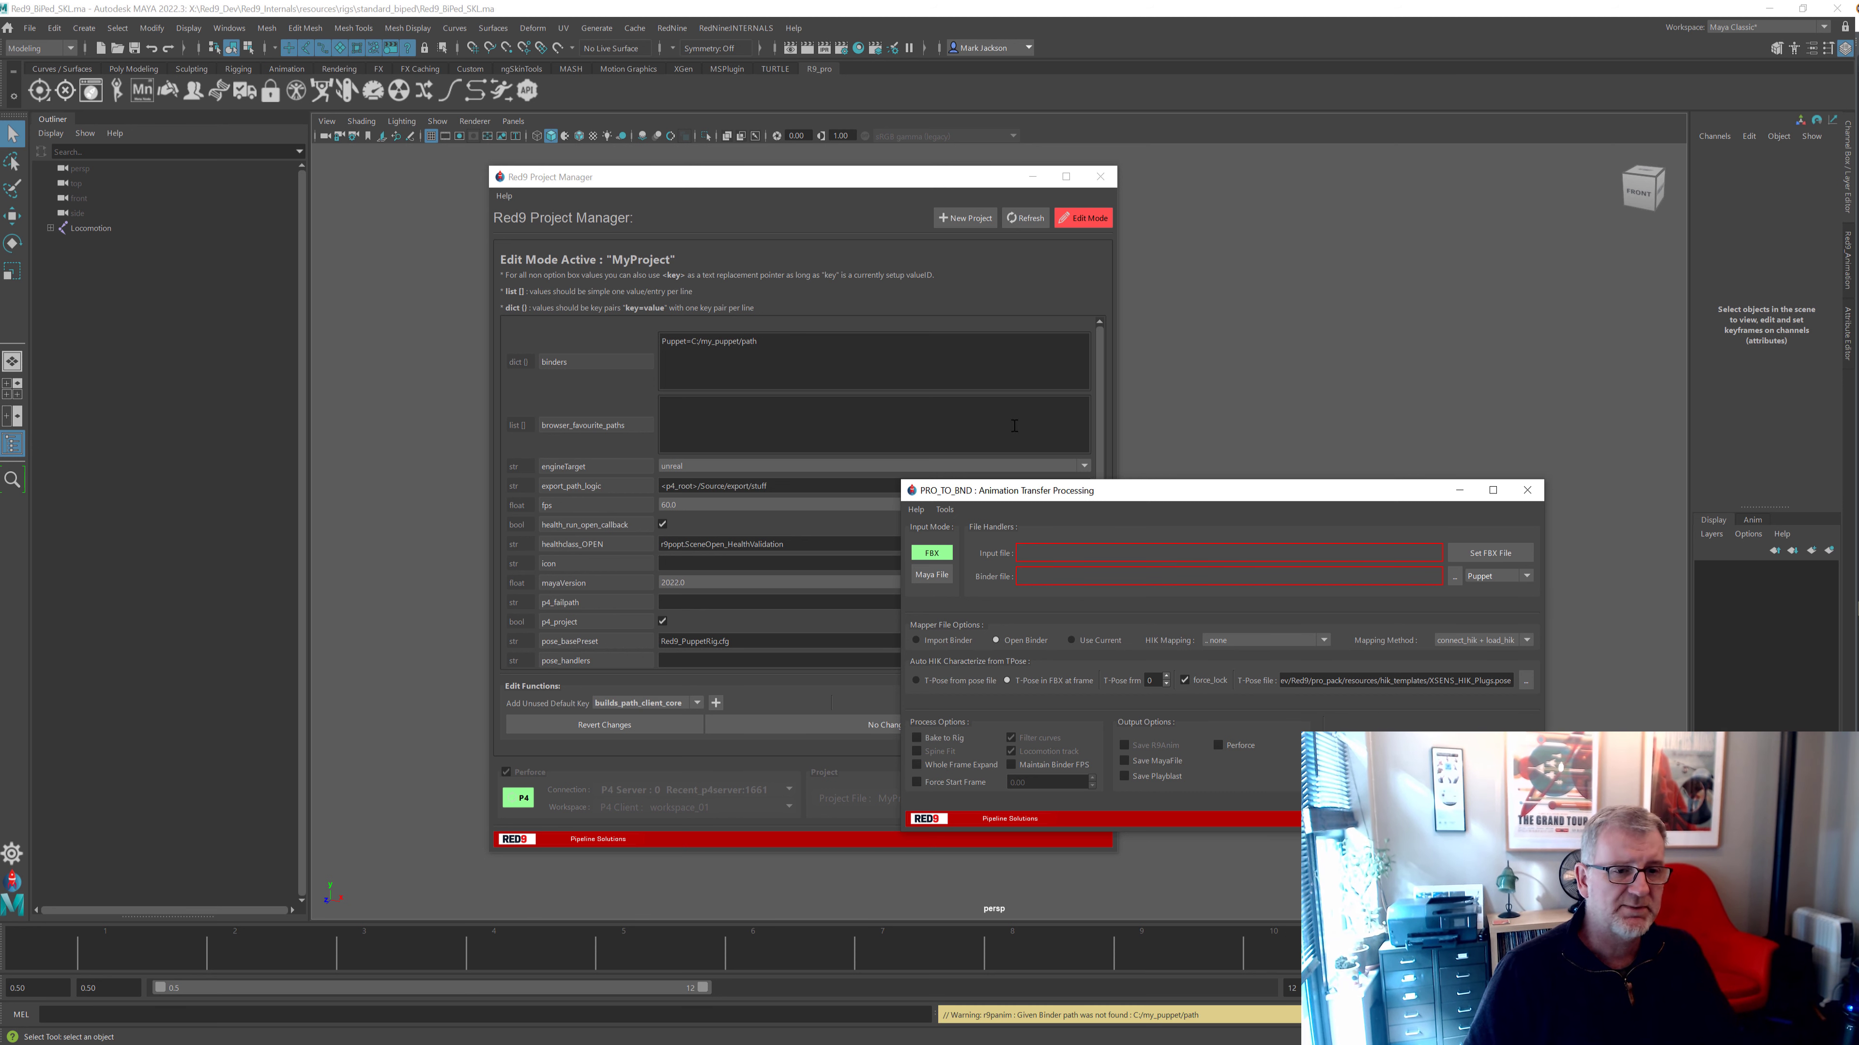
left_click(1481, 578)
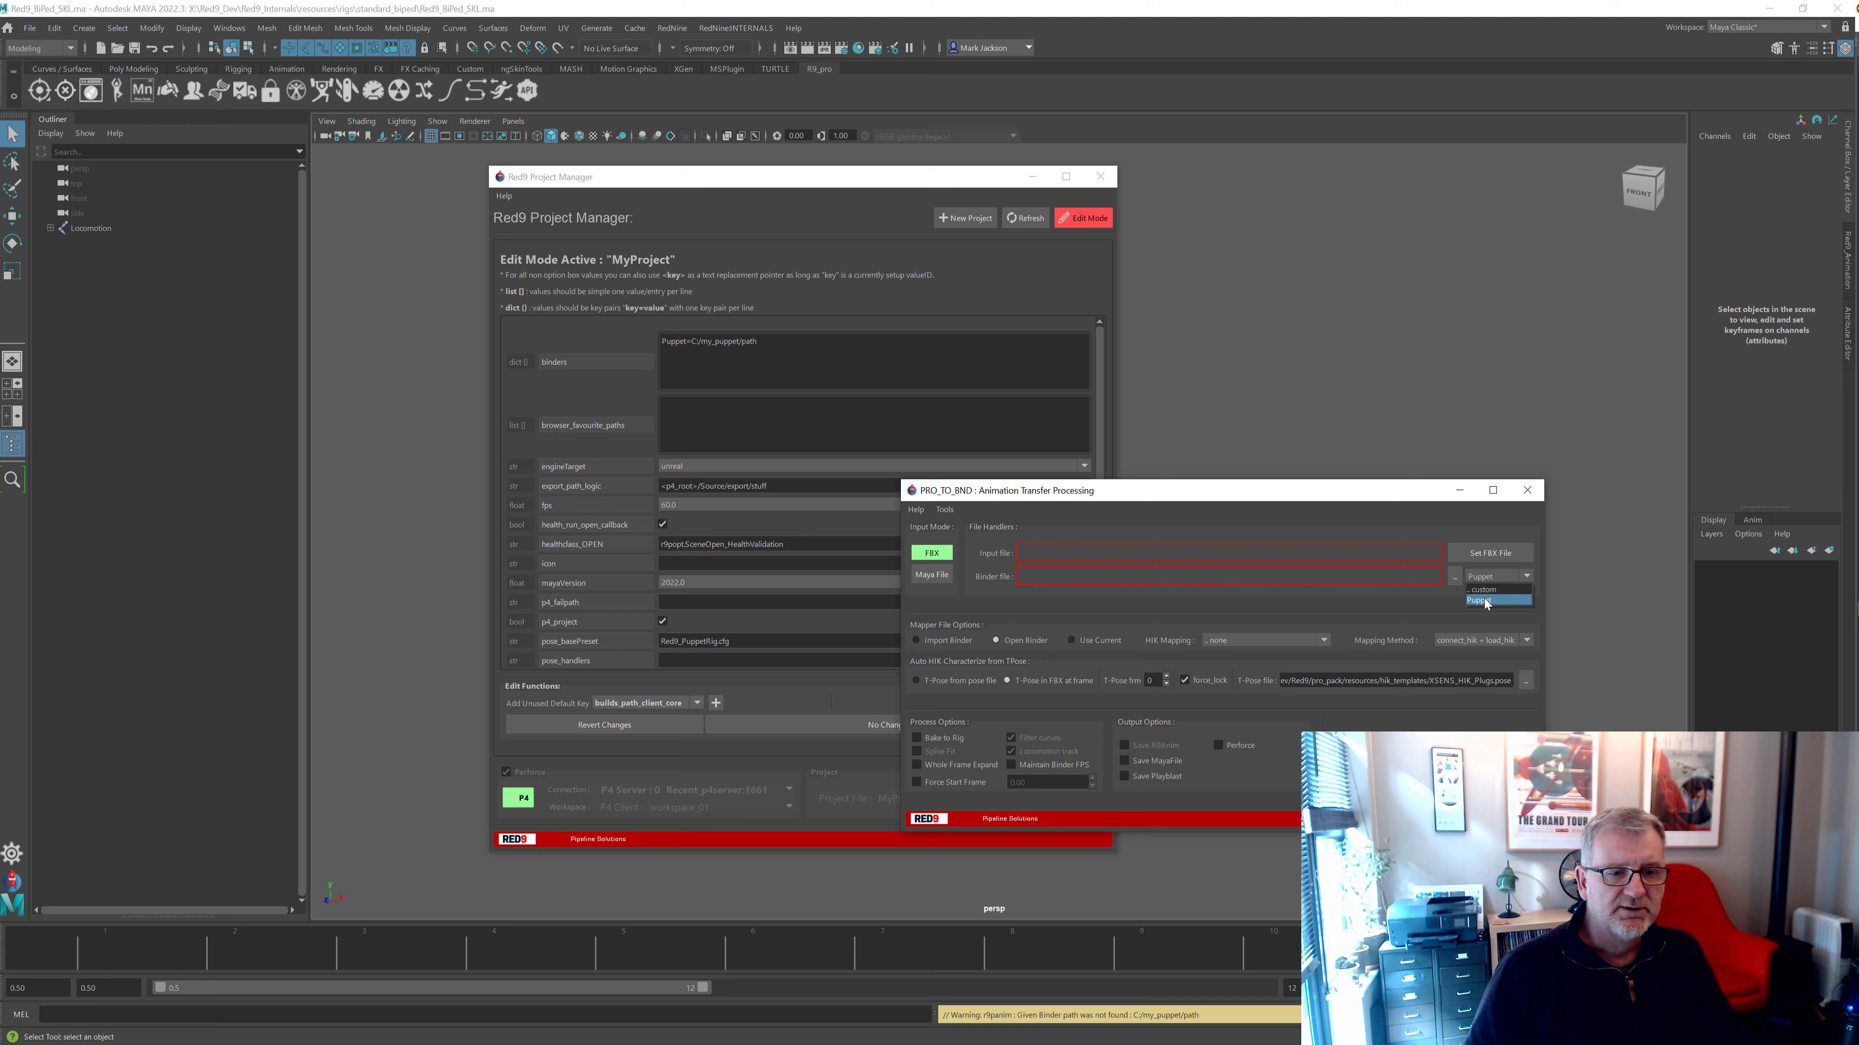
left_click(1486, 600)
Replace C: with <p4_root> in the Puppet binder's path, save the change and leave edit mode
left_click(857, 336)
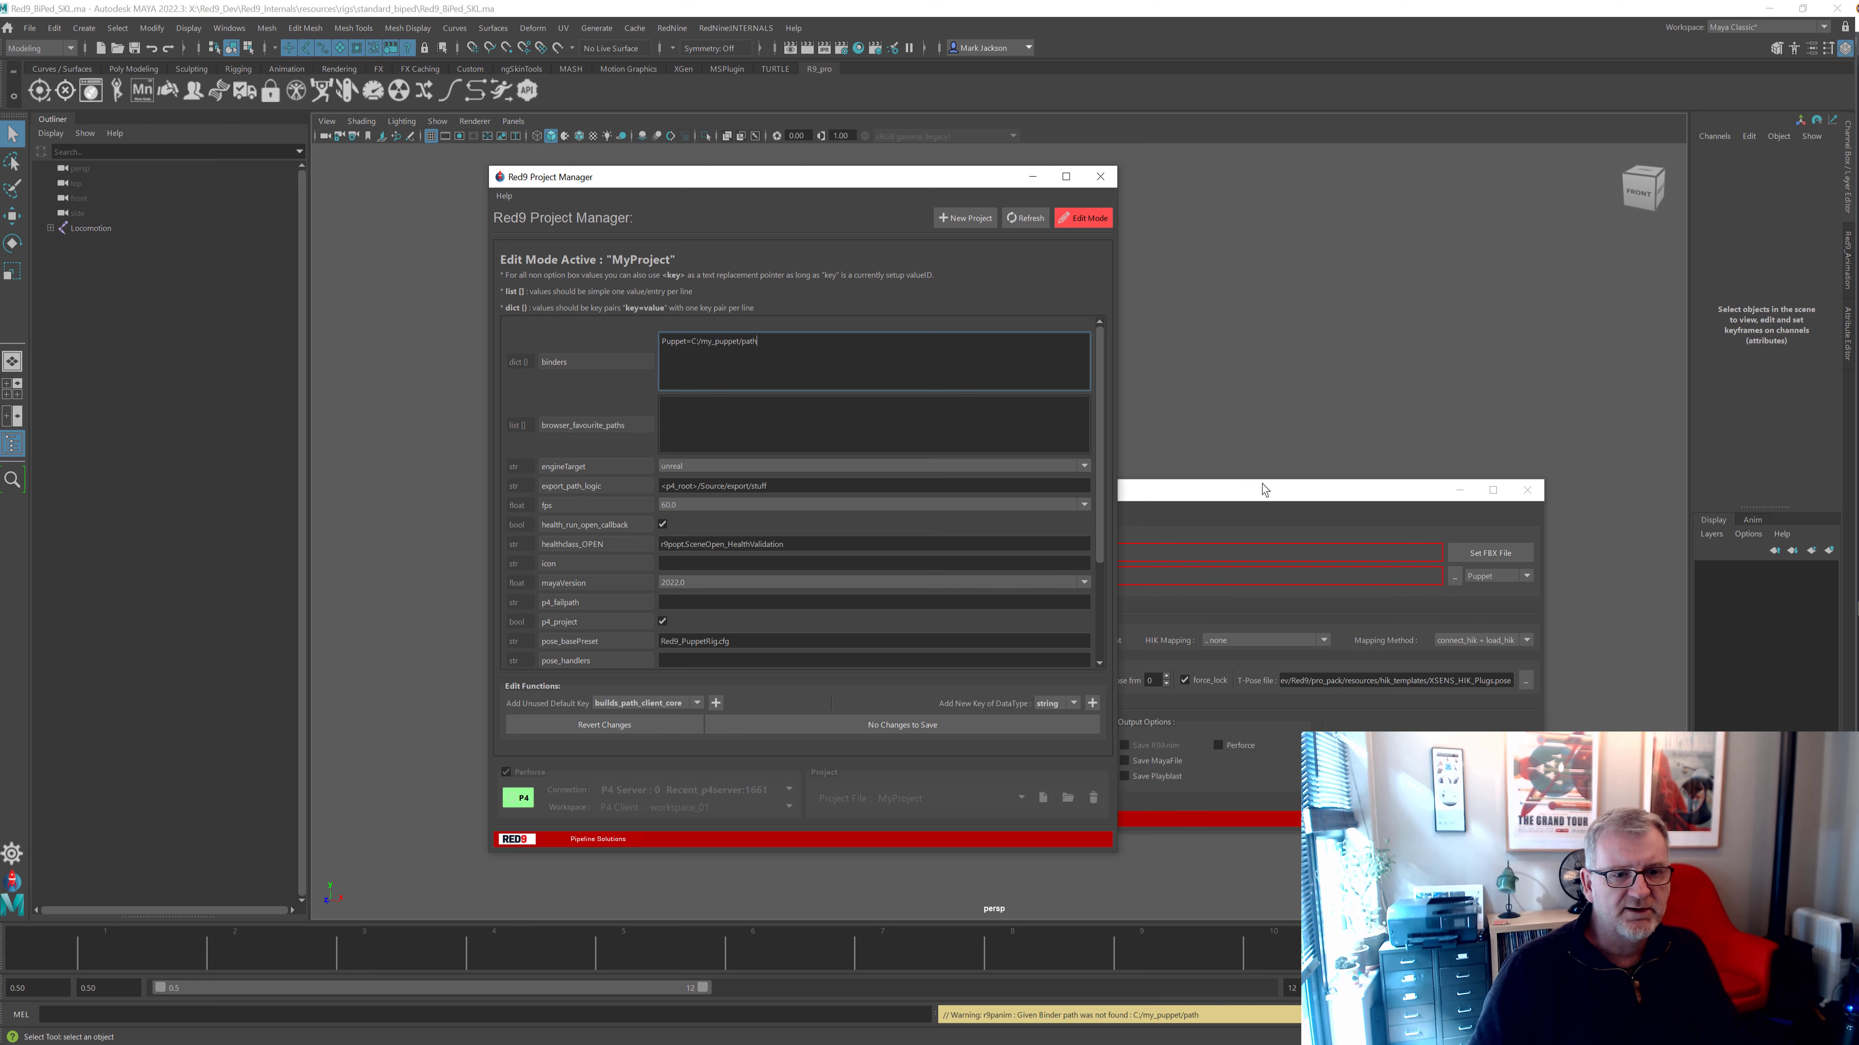
left_click(1517, 576)
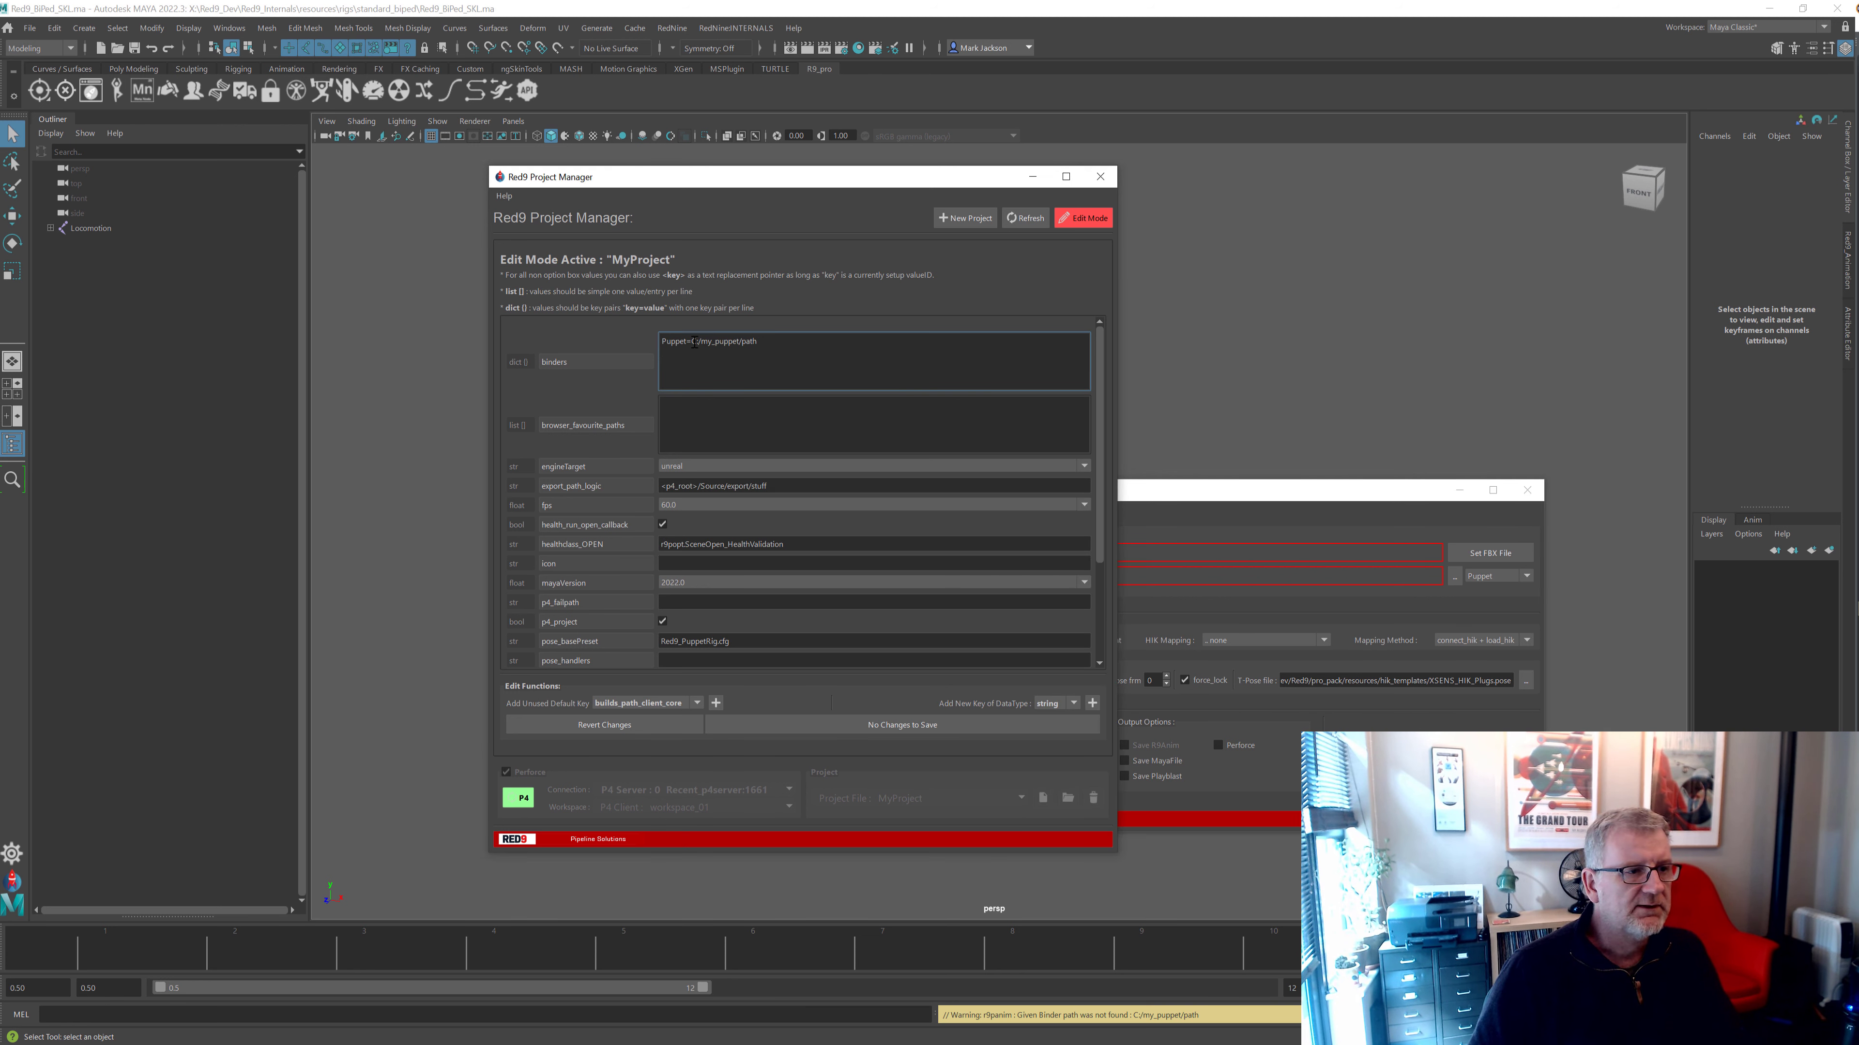
key("BackSpace")
key("BackSpace")
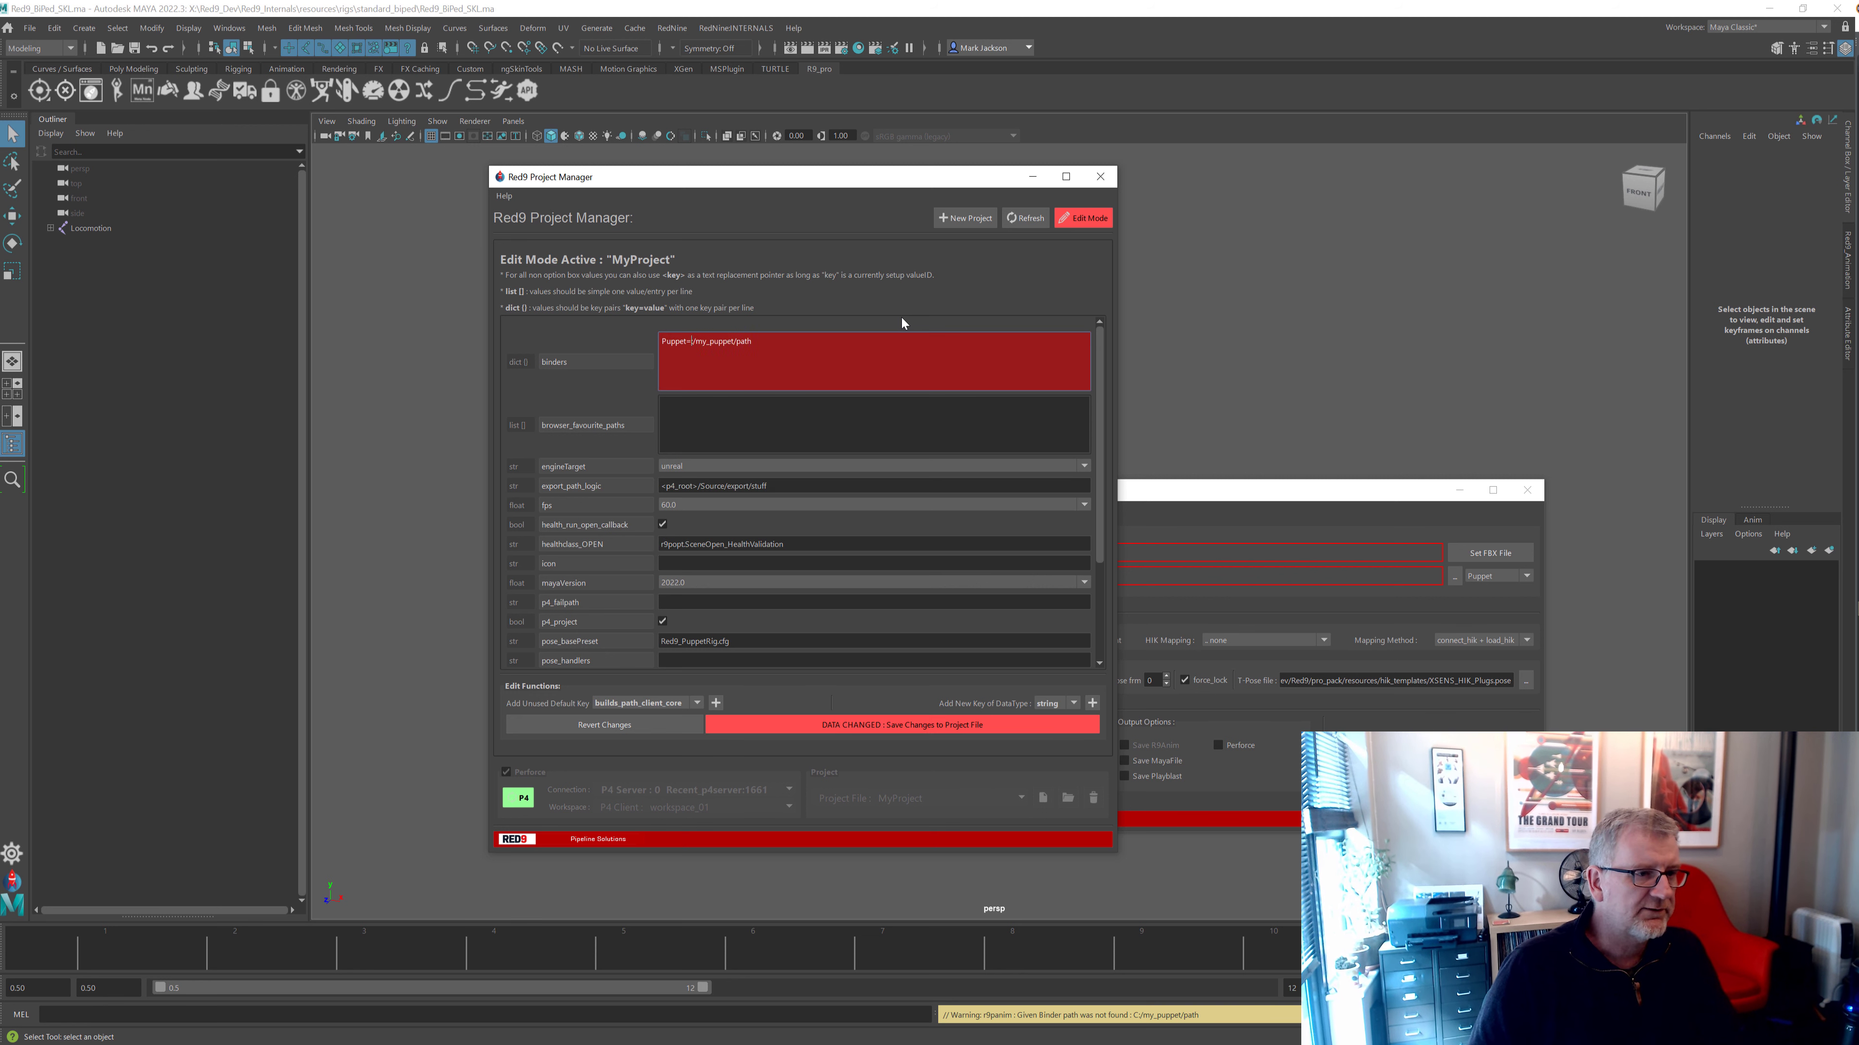
type("<p4_ro")
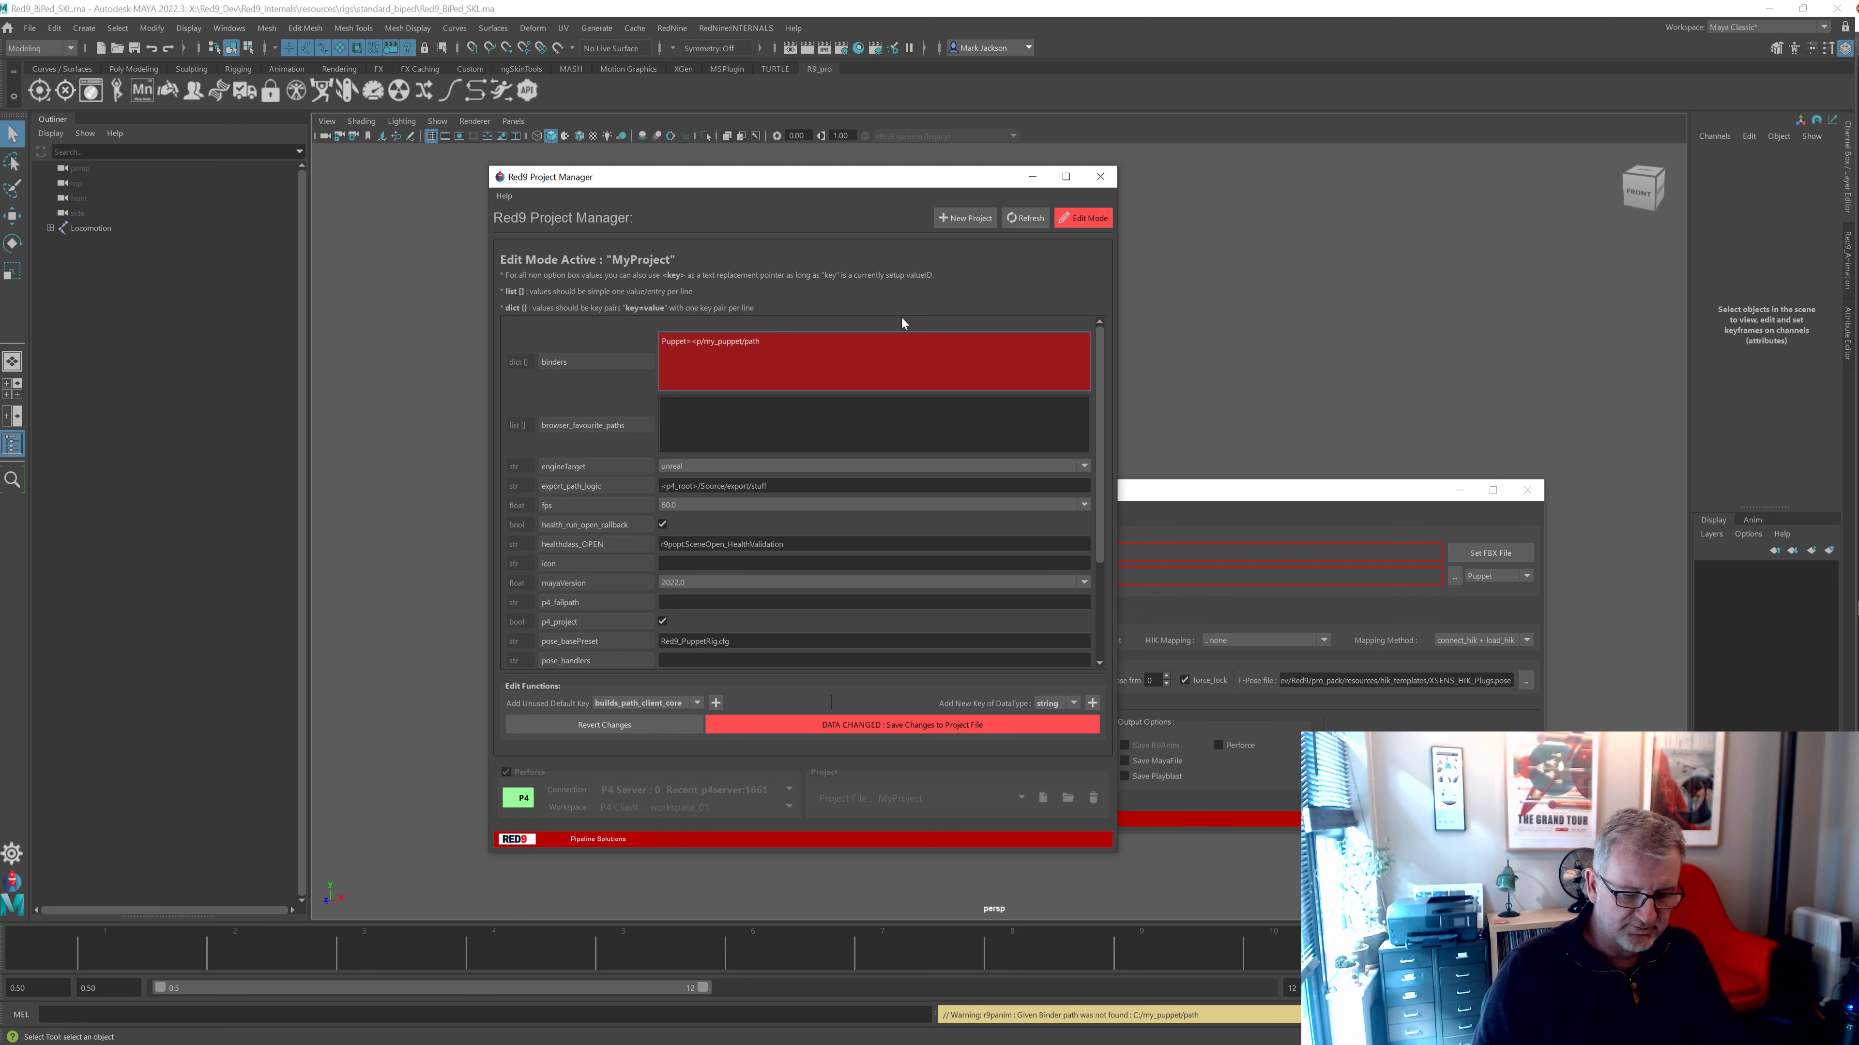
type("ot>")
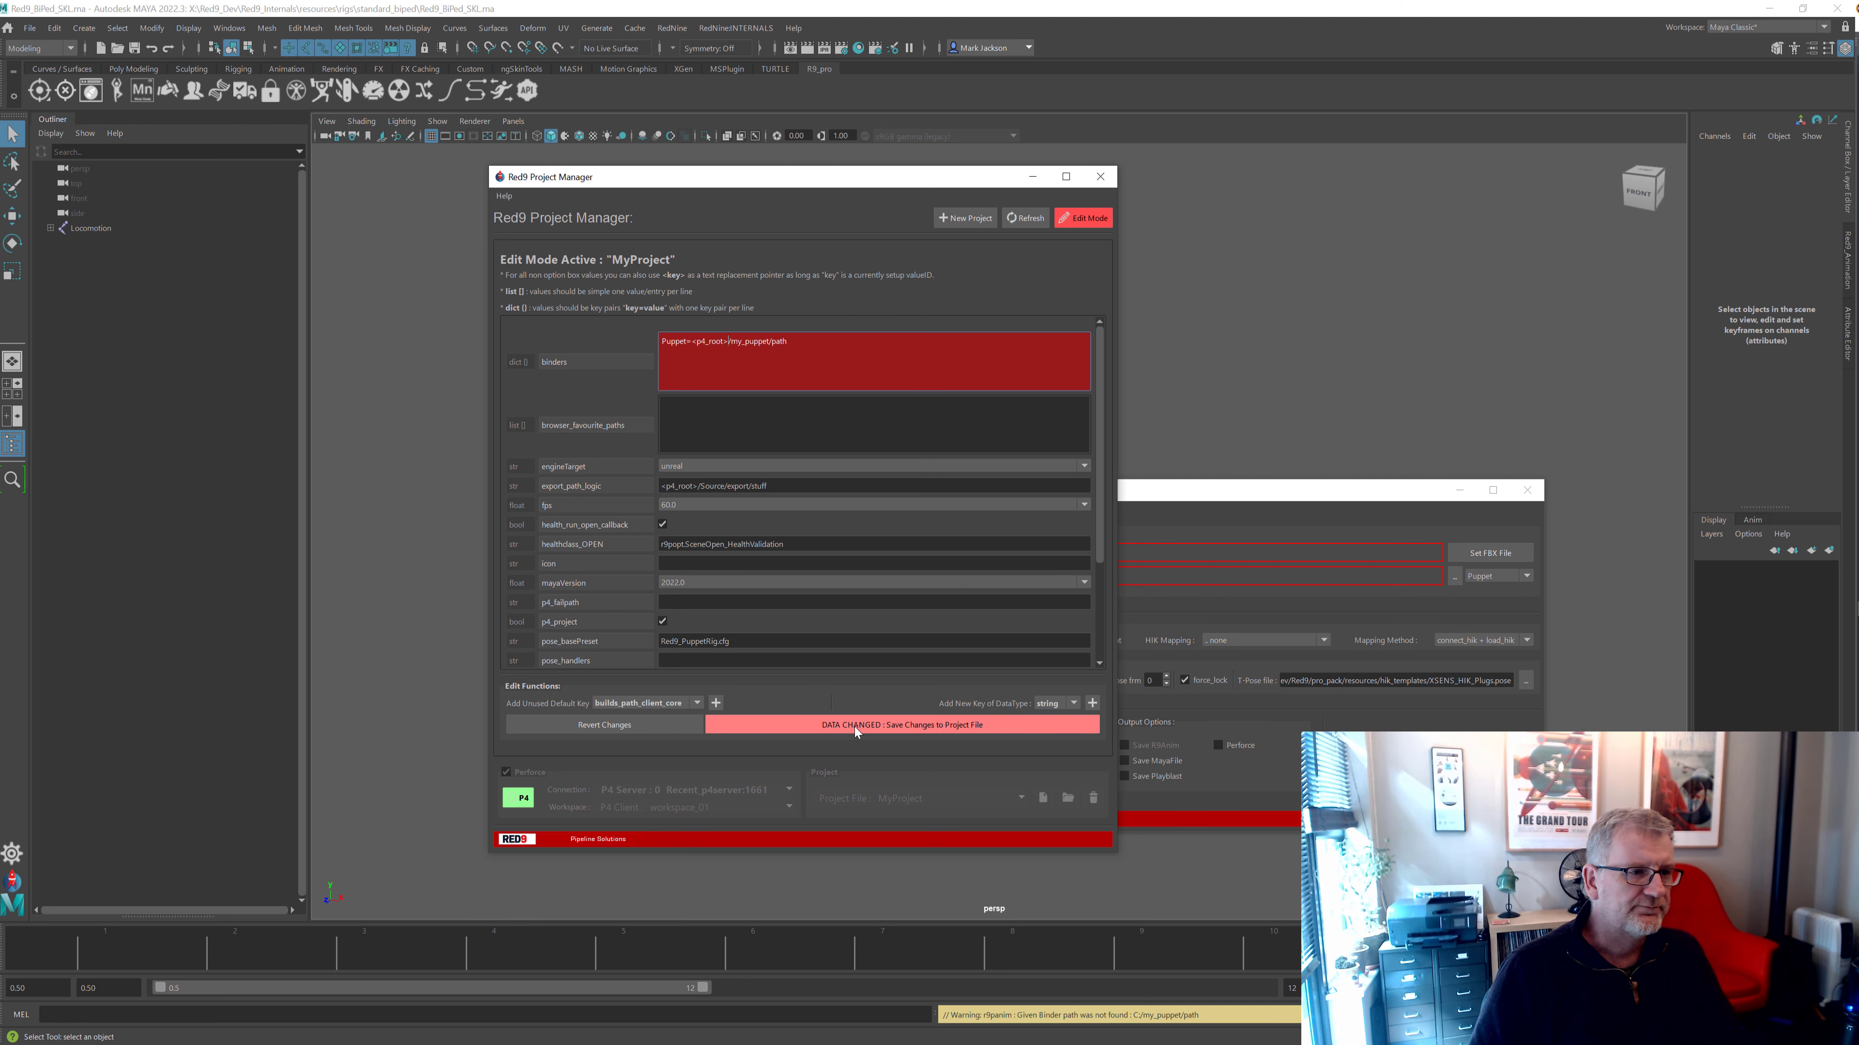
left_click(1098, 220)
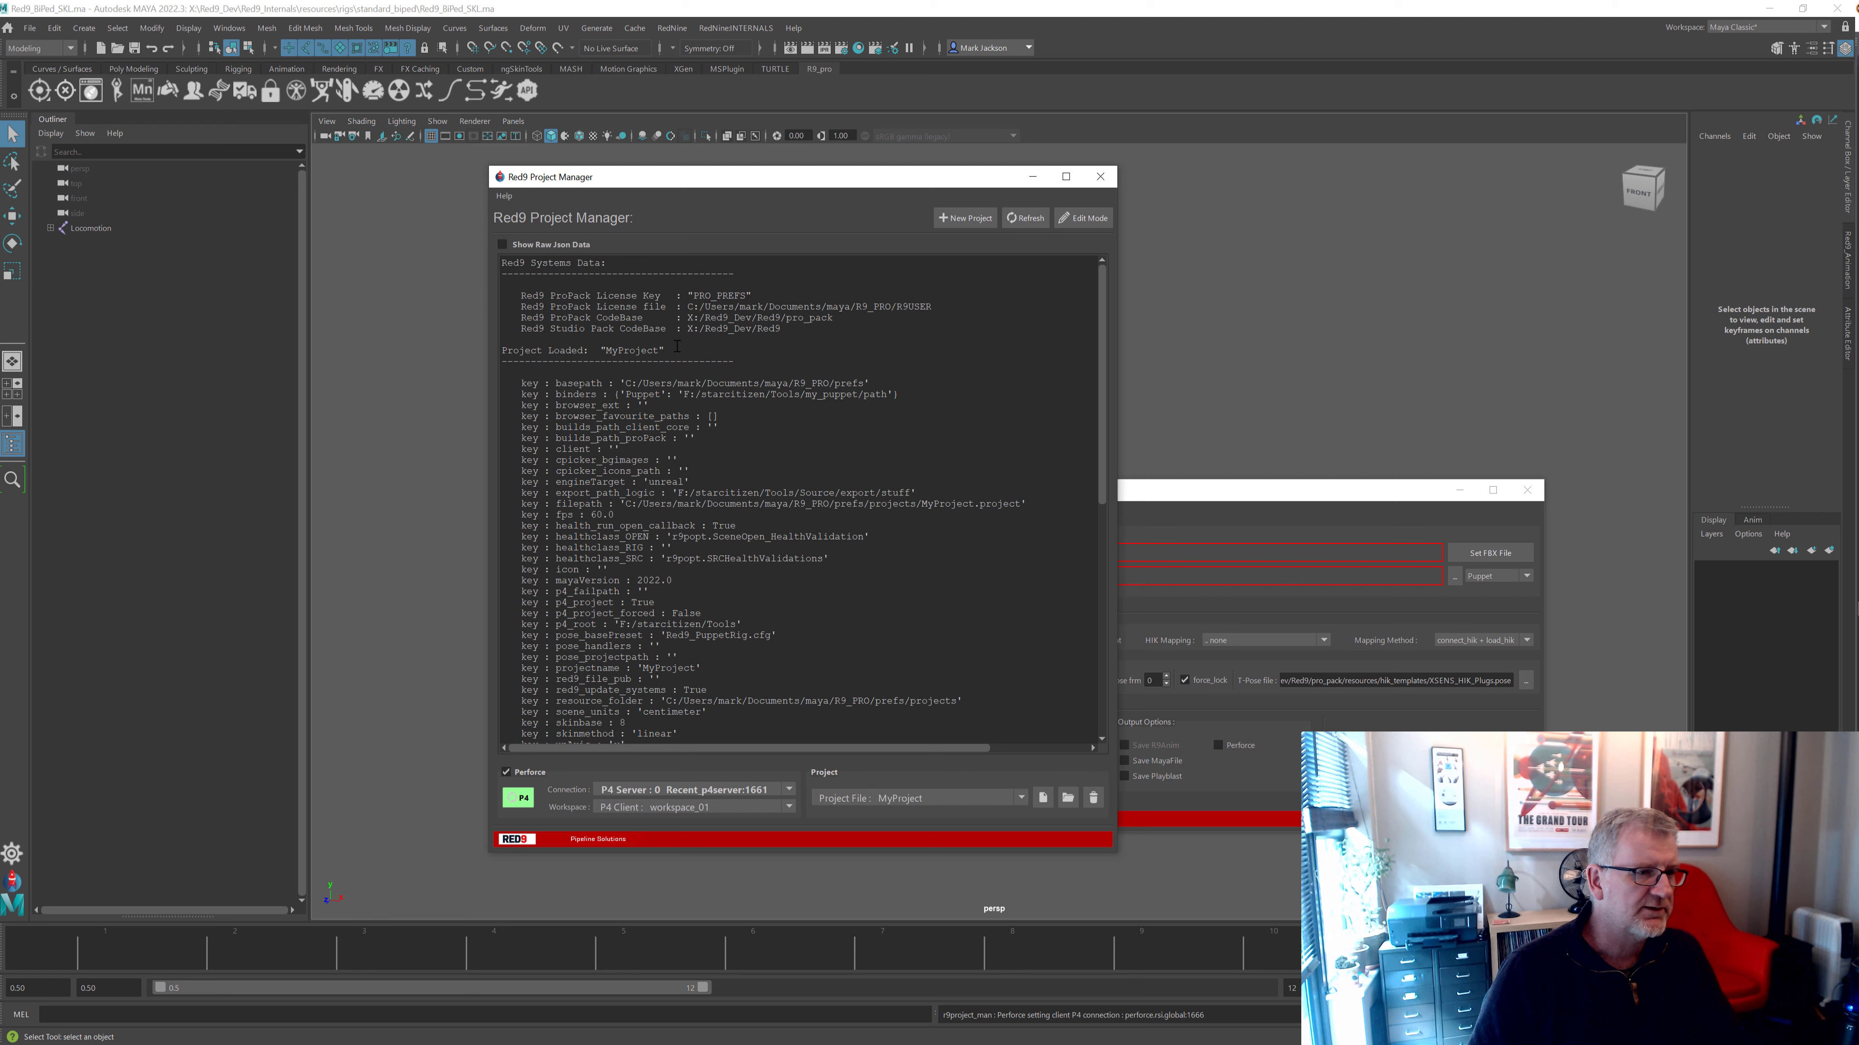
Compare the Puppet binder path in the resolved and raw JSON project data, and return to edit mode
left_click_drag(684, 394, 795, 394)
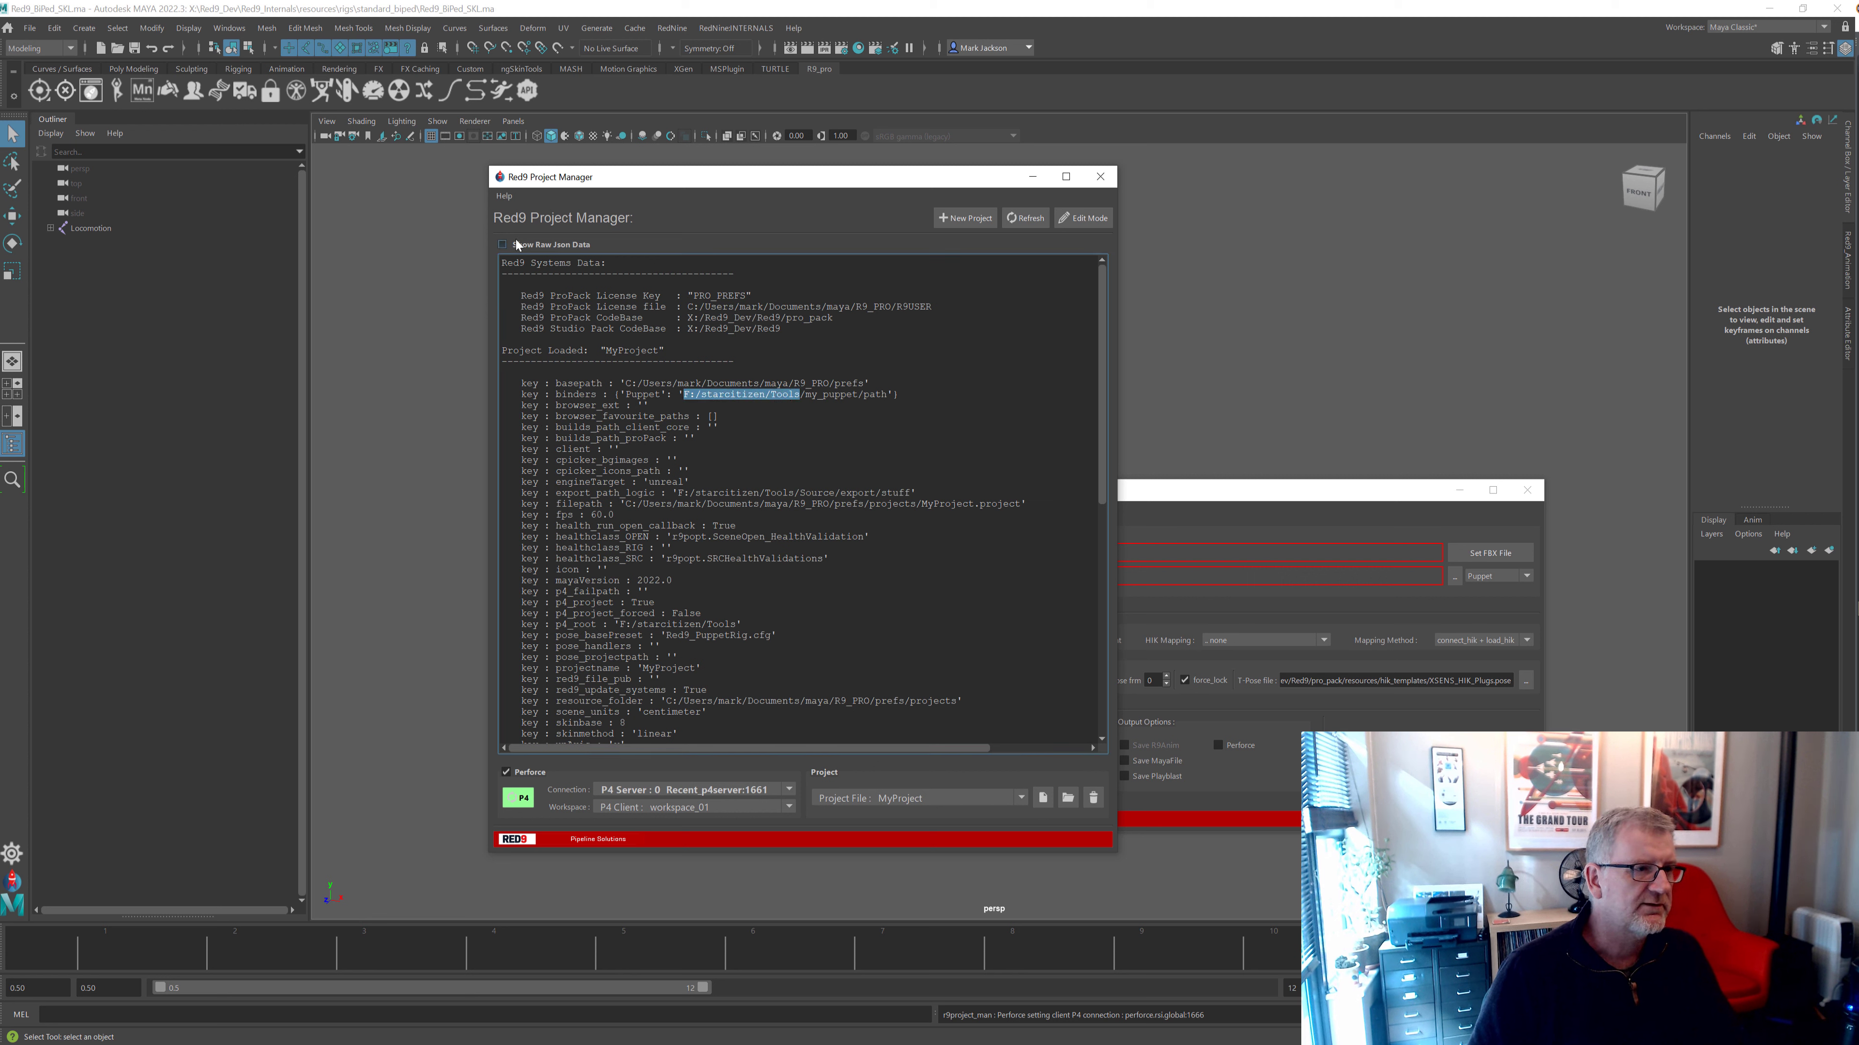
left_click_drag(684, 396, 735, 396)
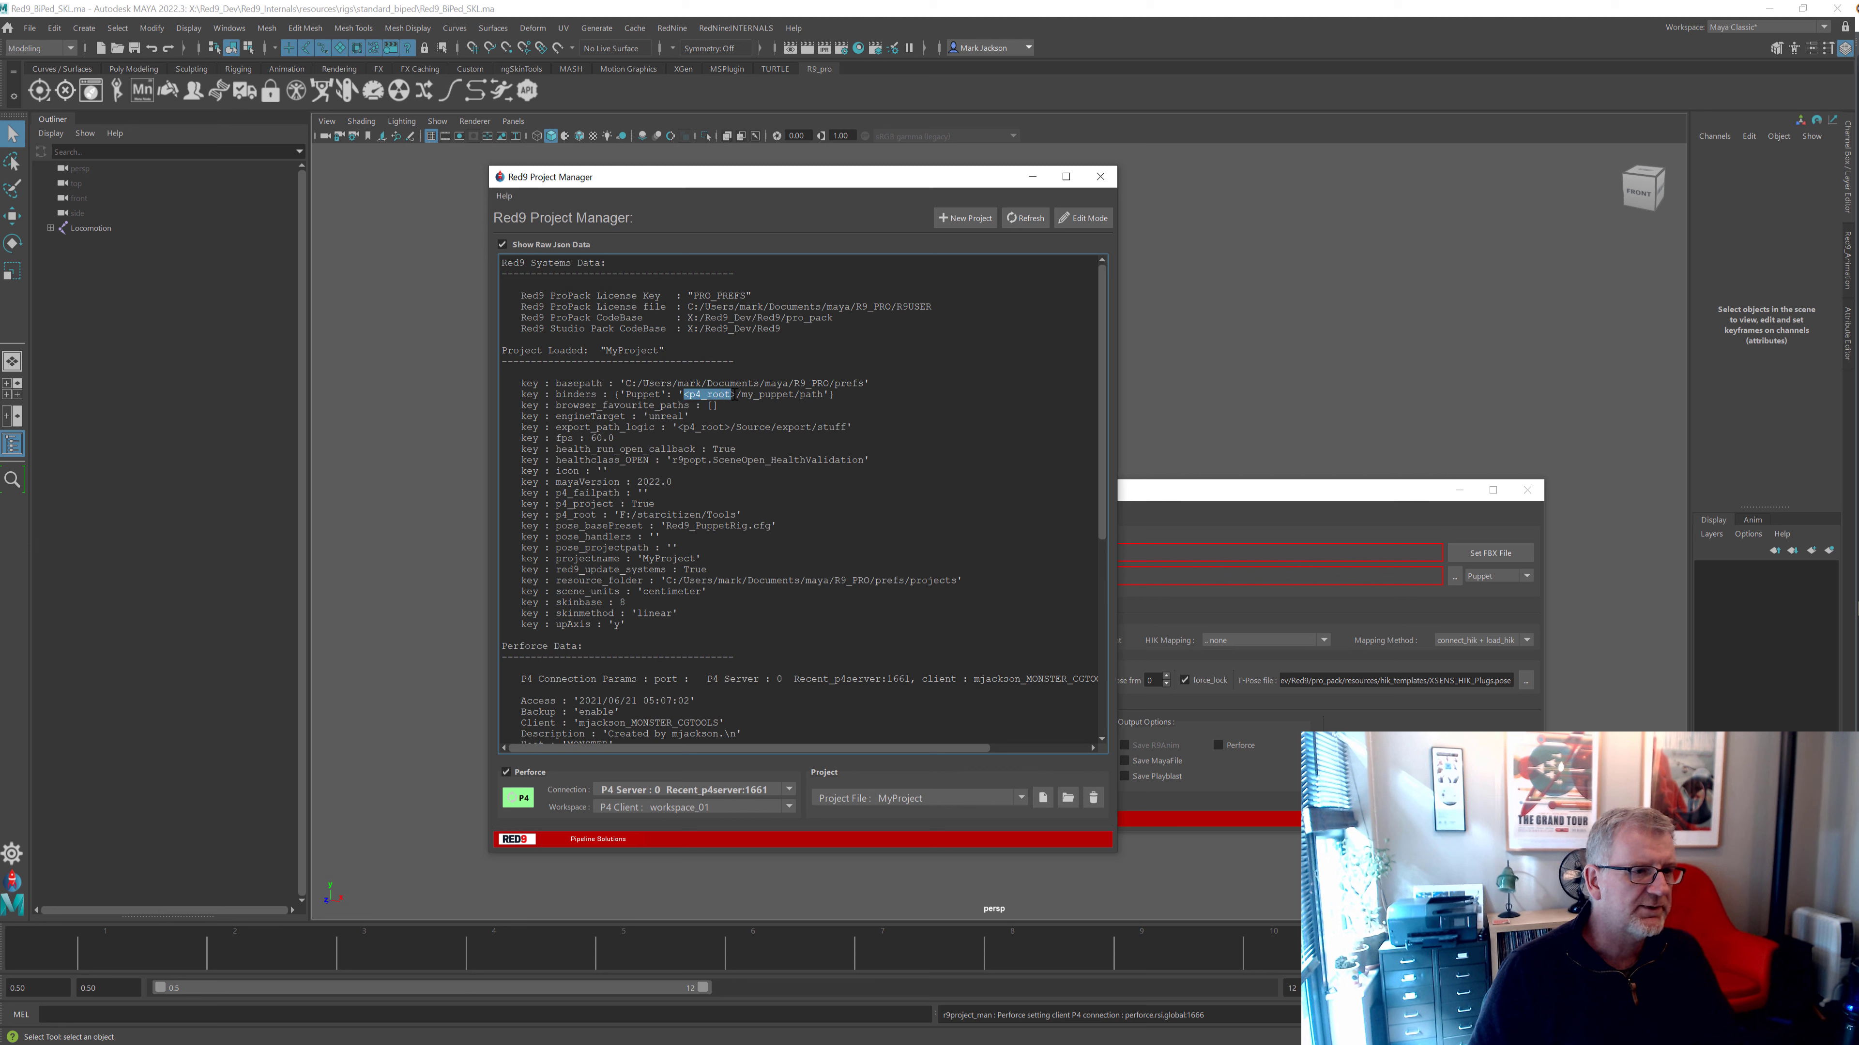
left_click(502, 246)
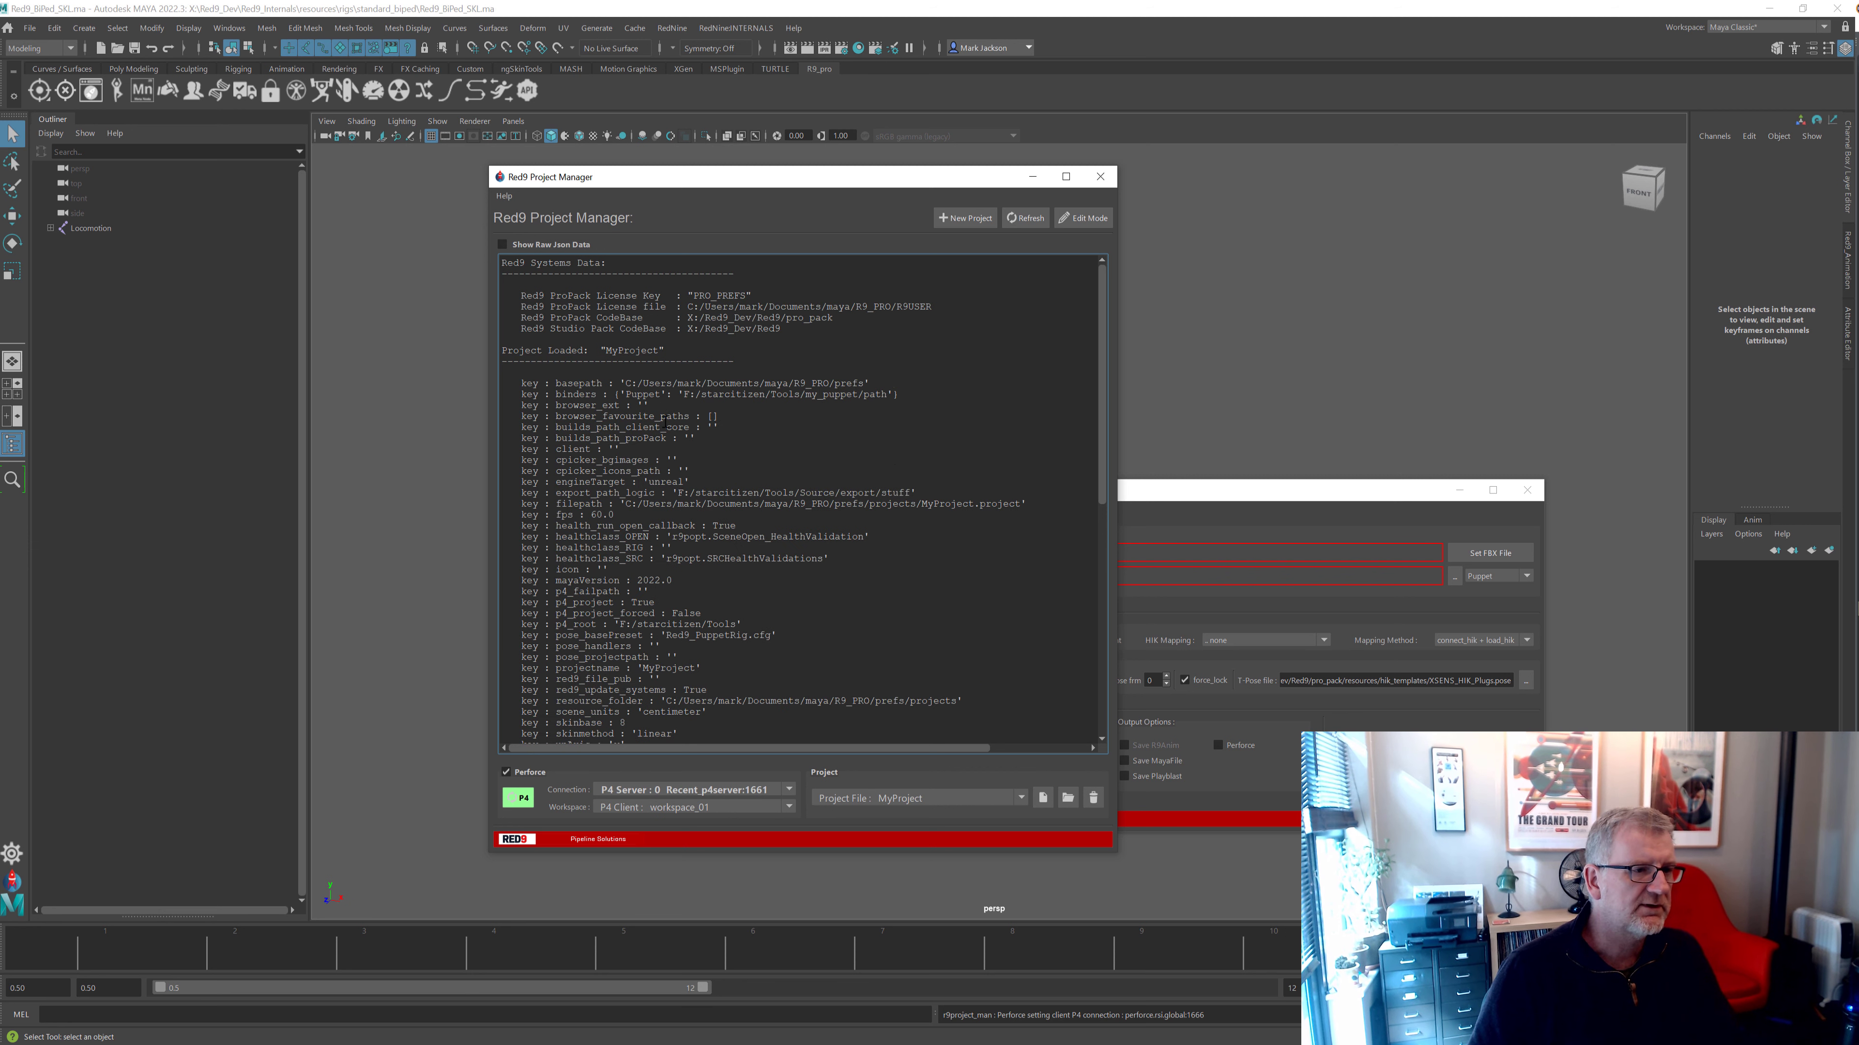
left_click_drag(684, 397, 664, 333)
left_click(1083, 218)
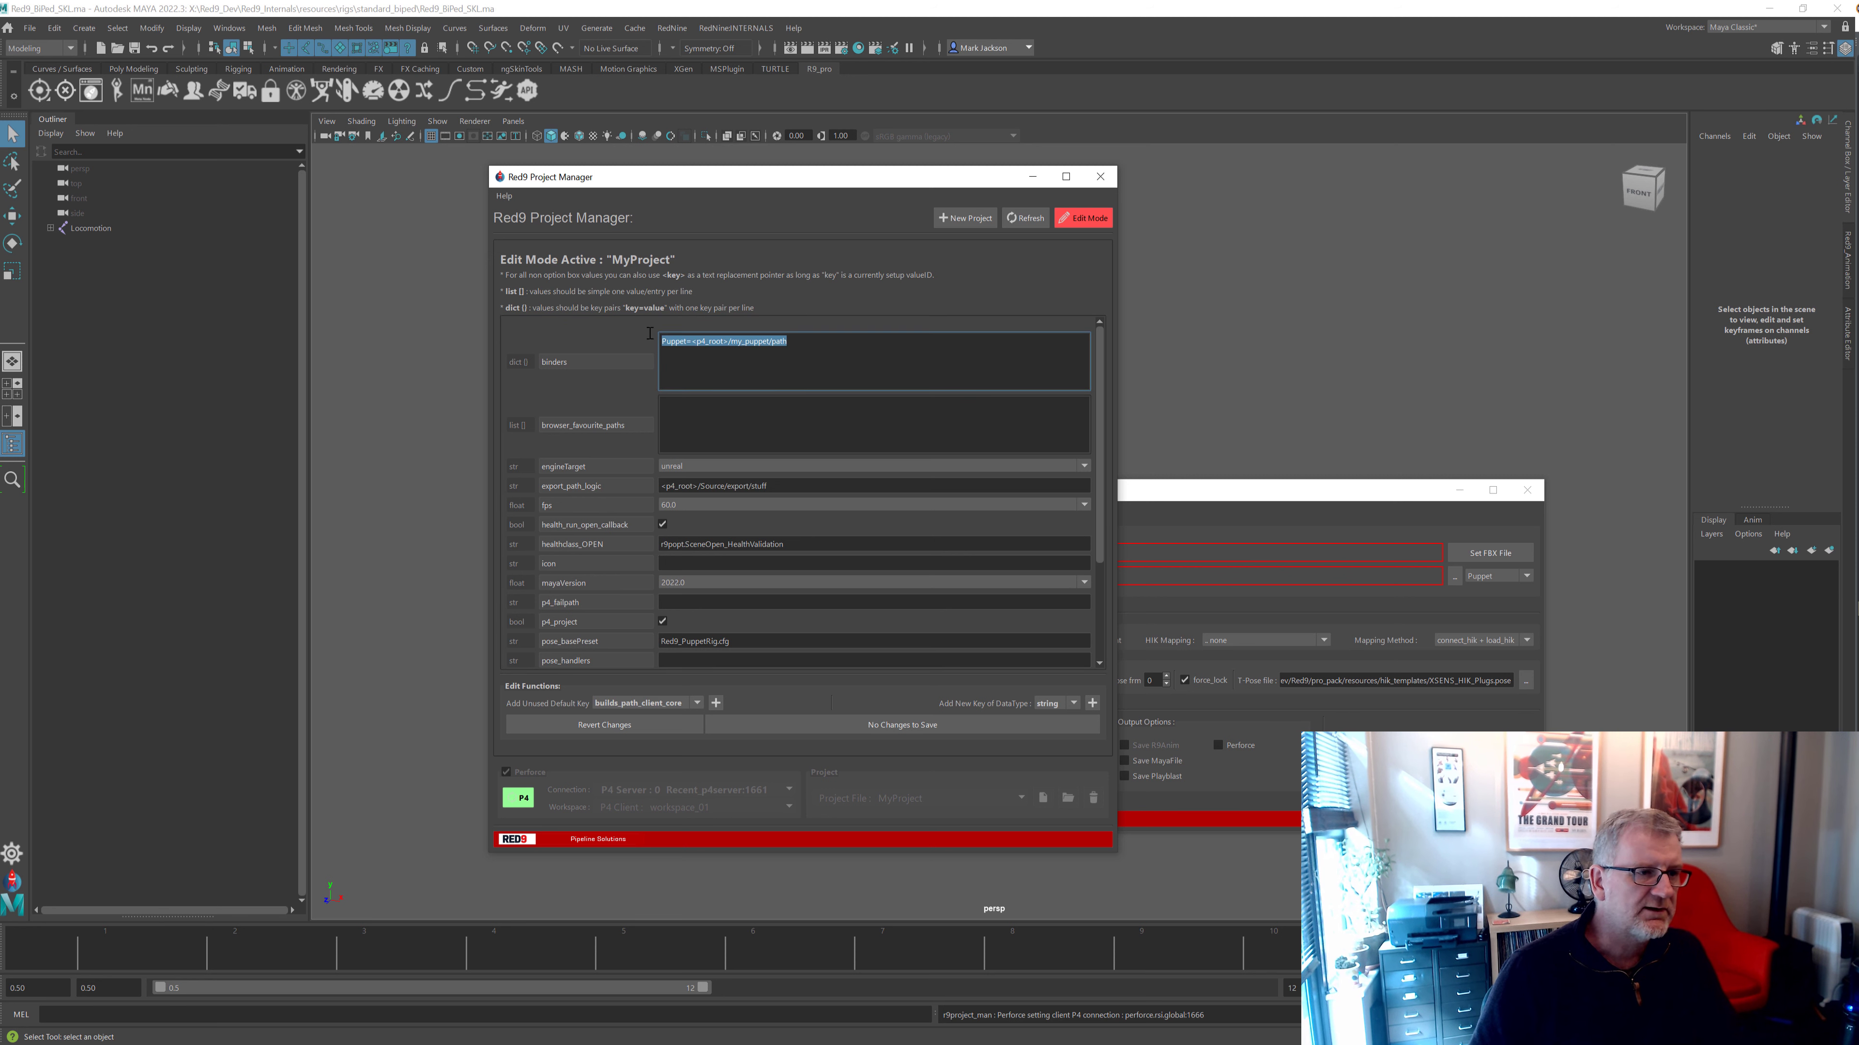
Add the entry Test=<fps><pose_basePreset>ghjghjghj below the Puppet line in binders and save the change to the project file
left_click(823, 343)
key("Return")
type("Test")
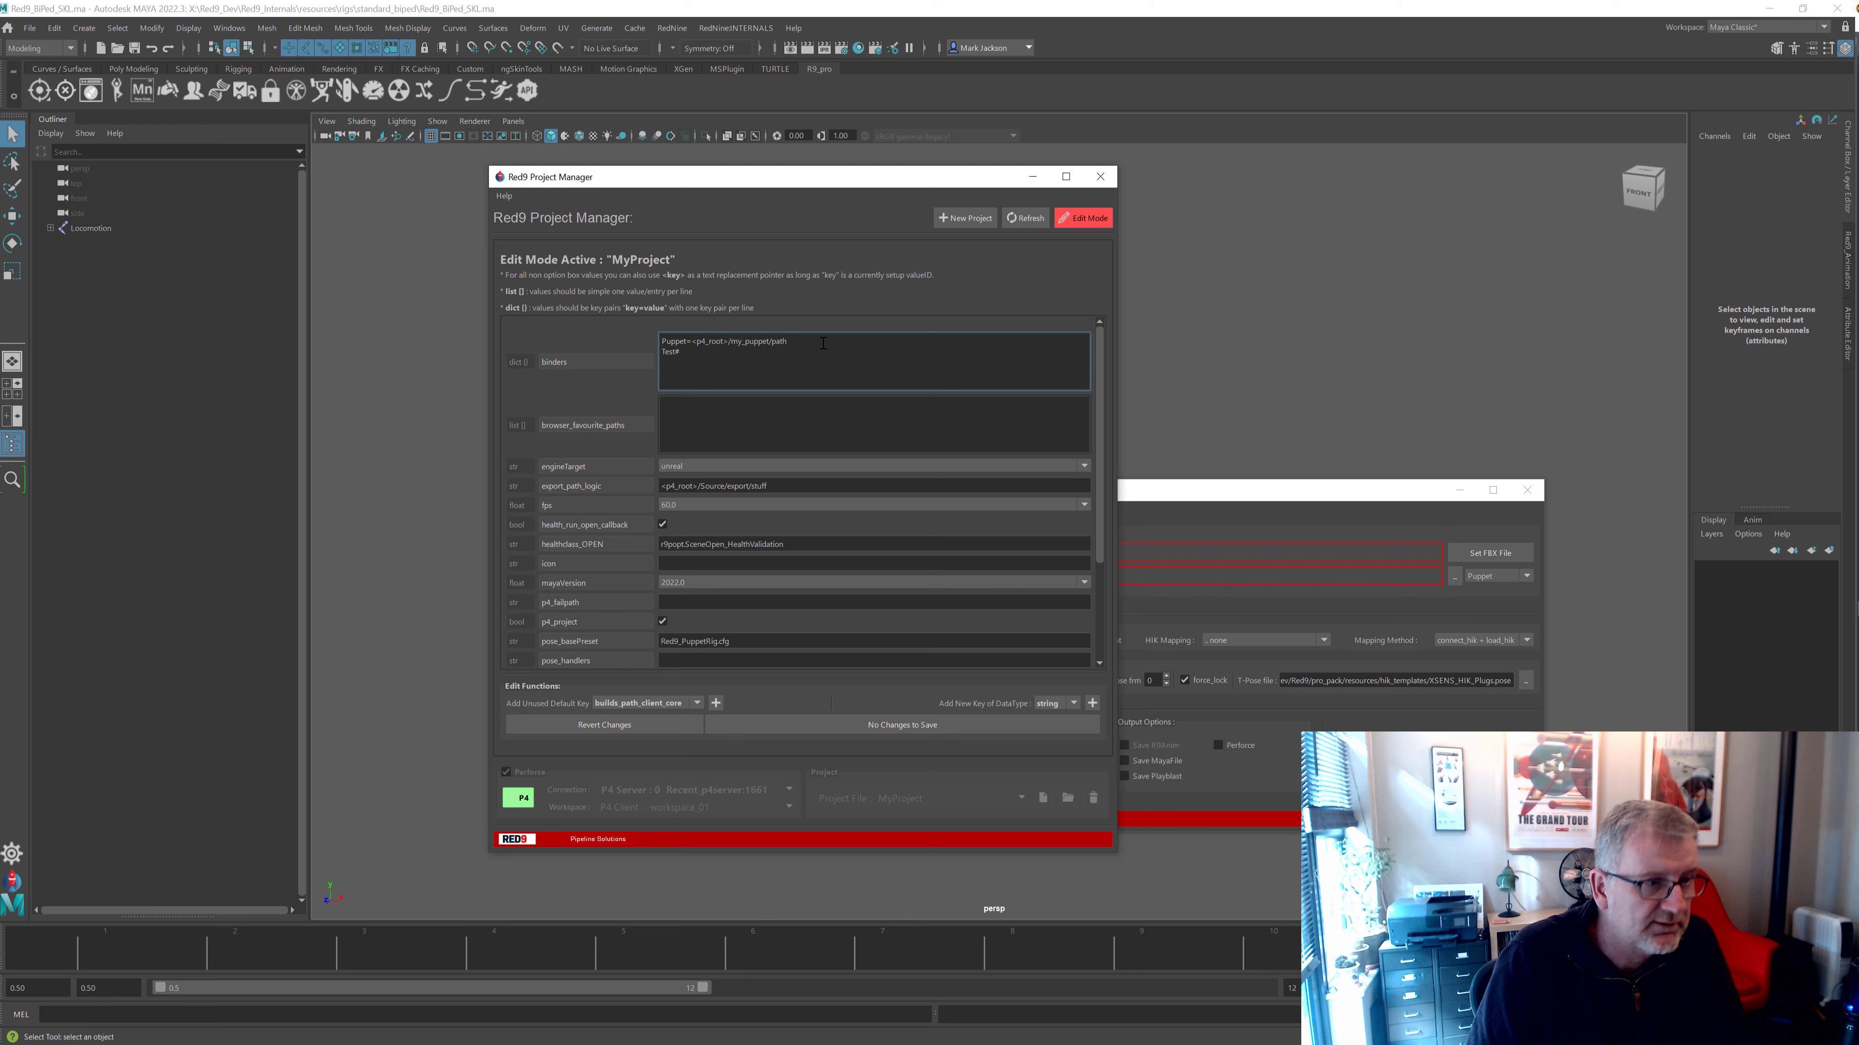
type("=<")
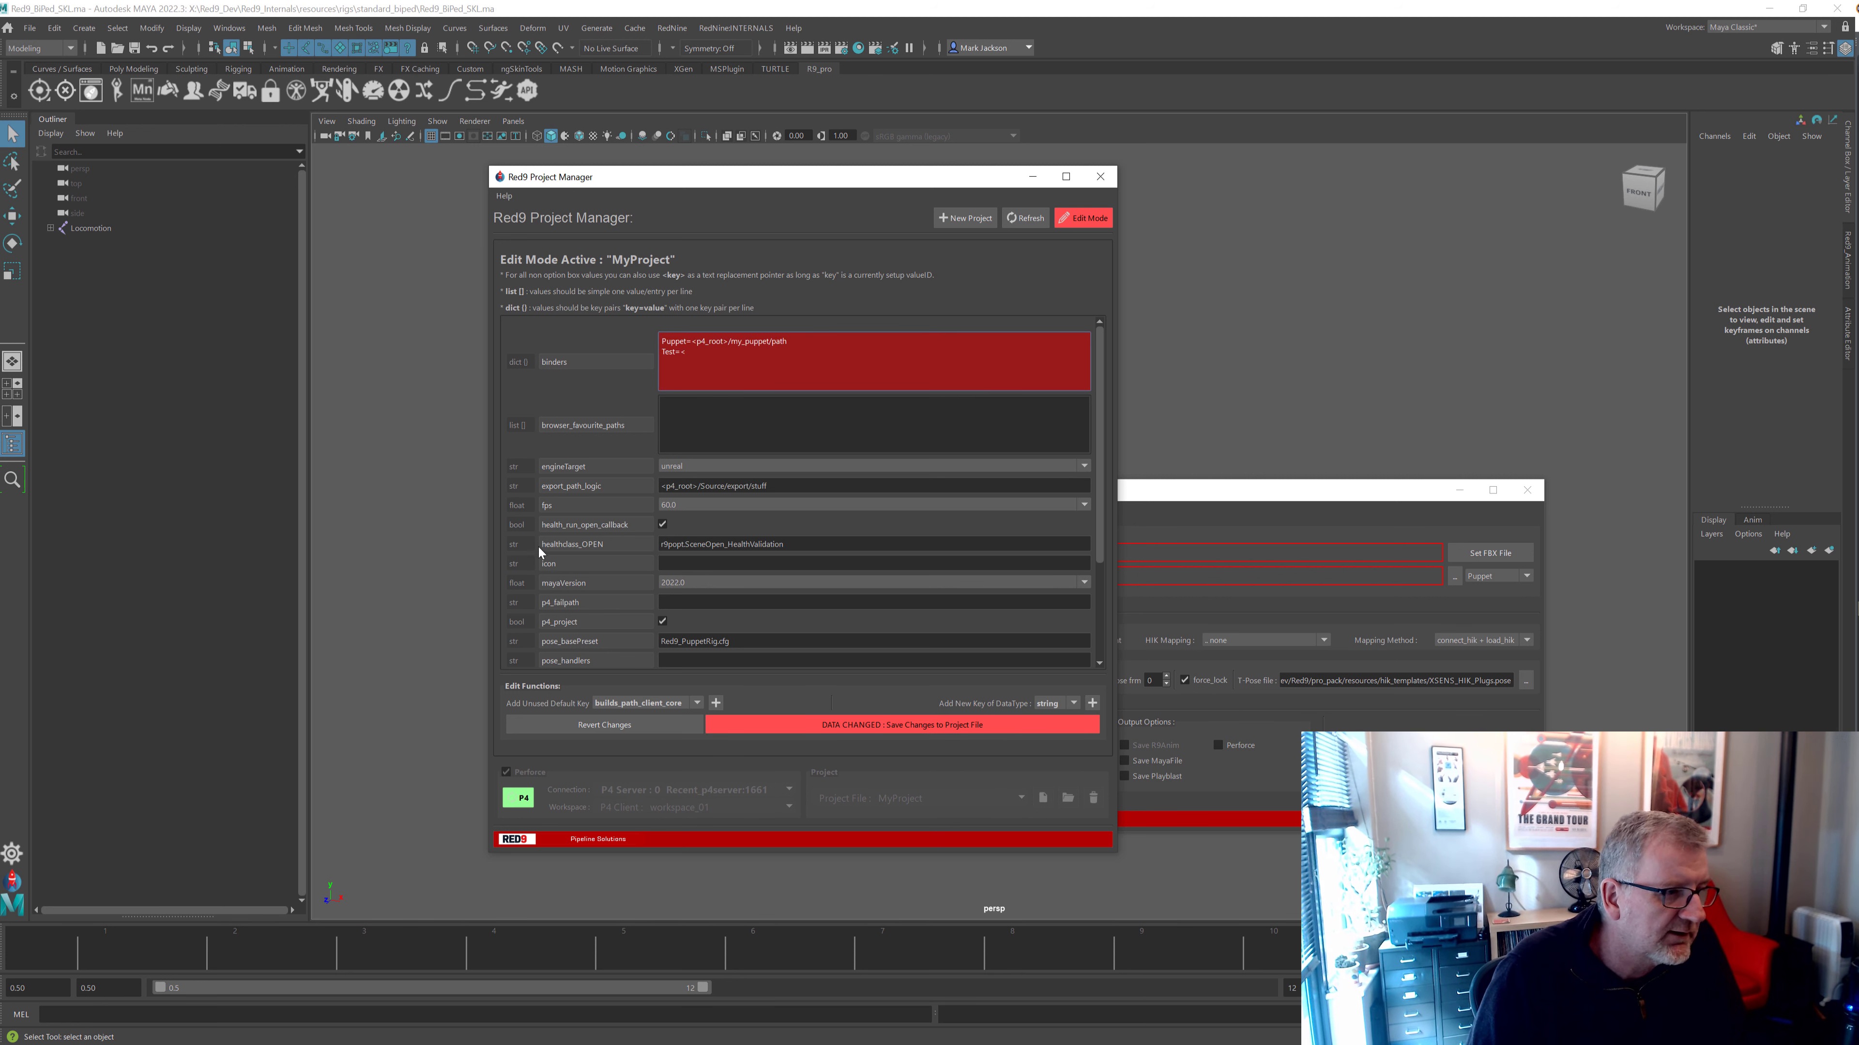
left_click(563, 505)
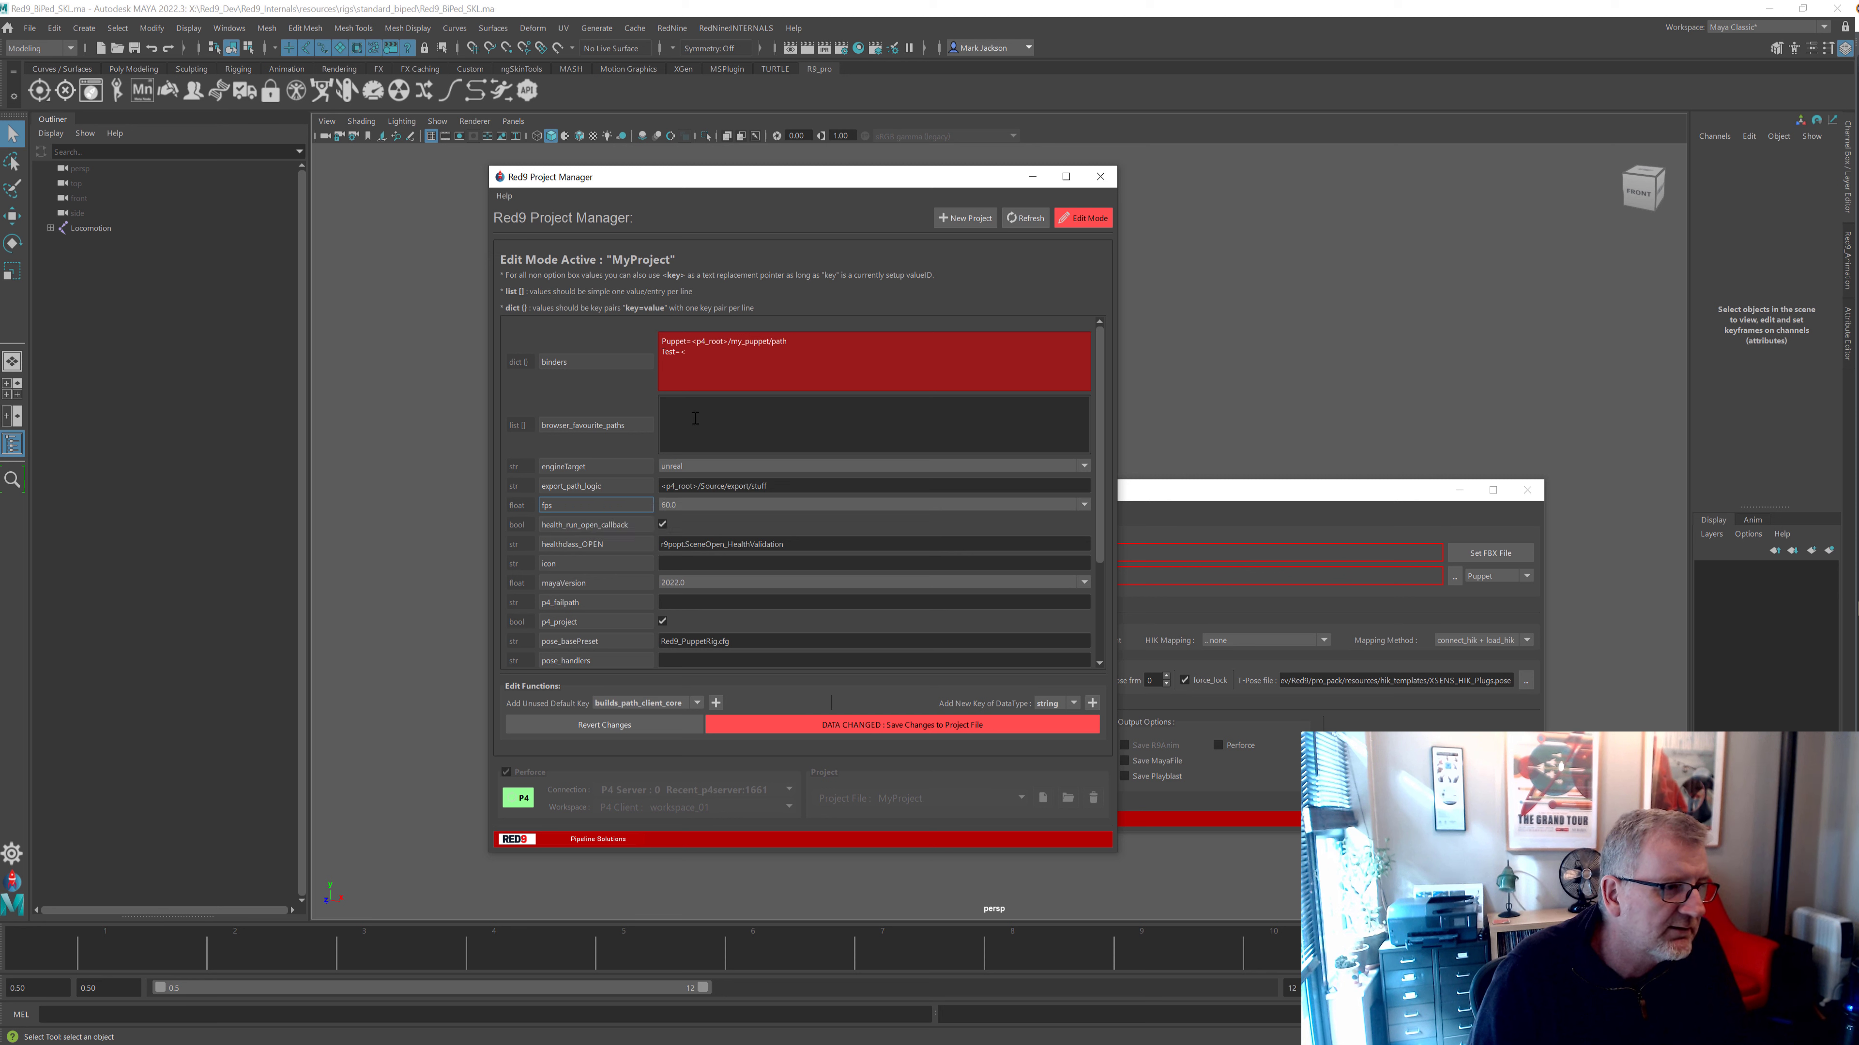
left_click(709, 348)
type("fps><")
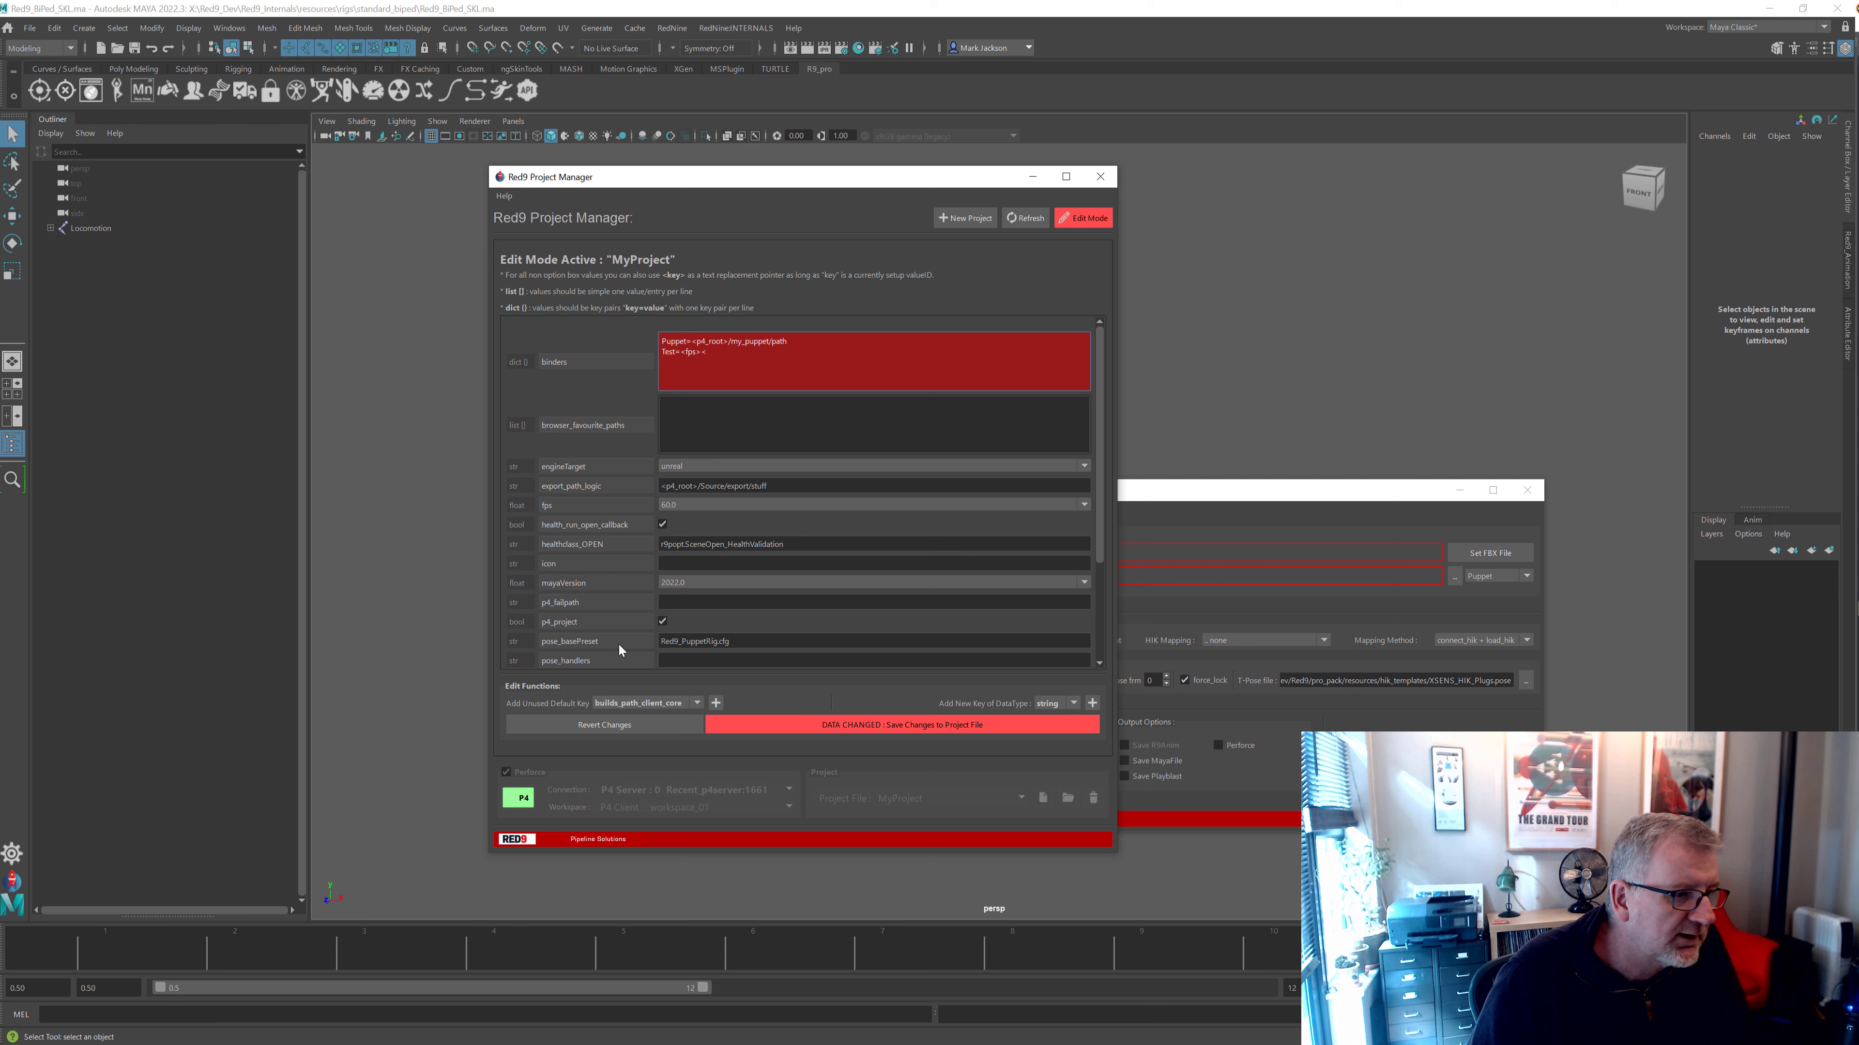
left_click(615, 641)
left_click(724, 384)
type("pose_basePreset")
type(">")
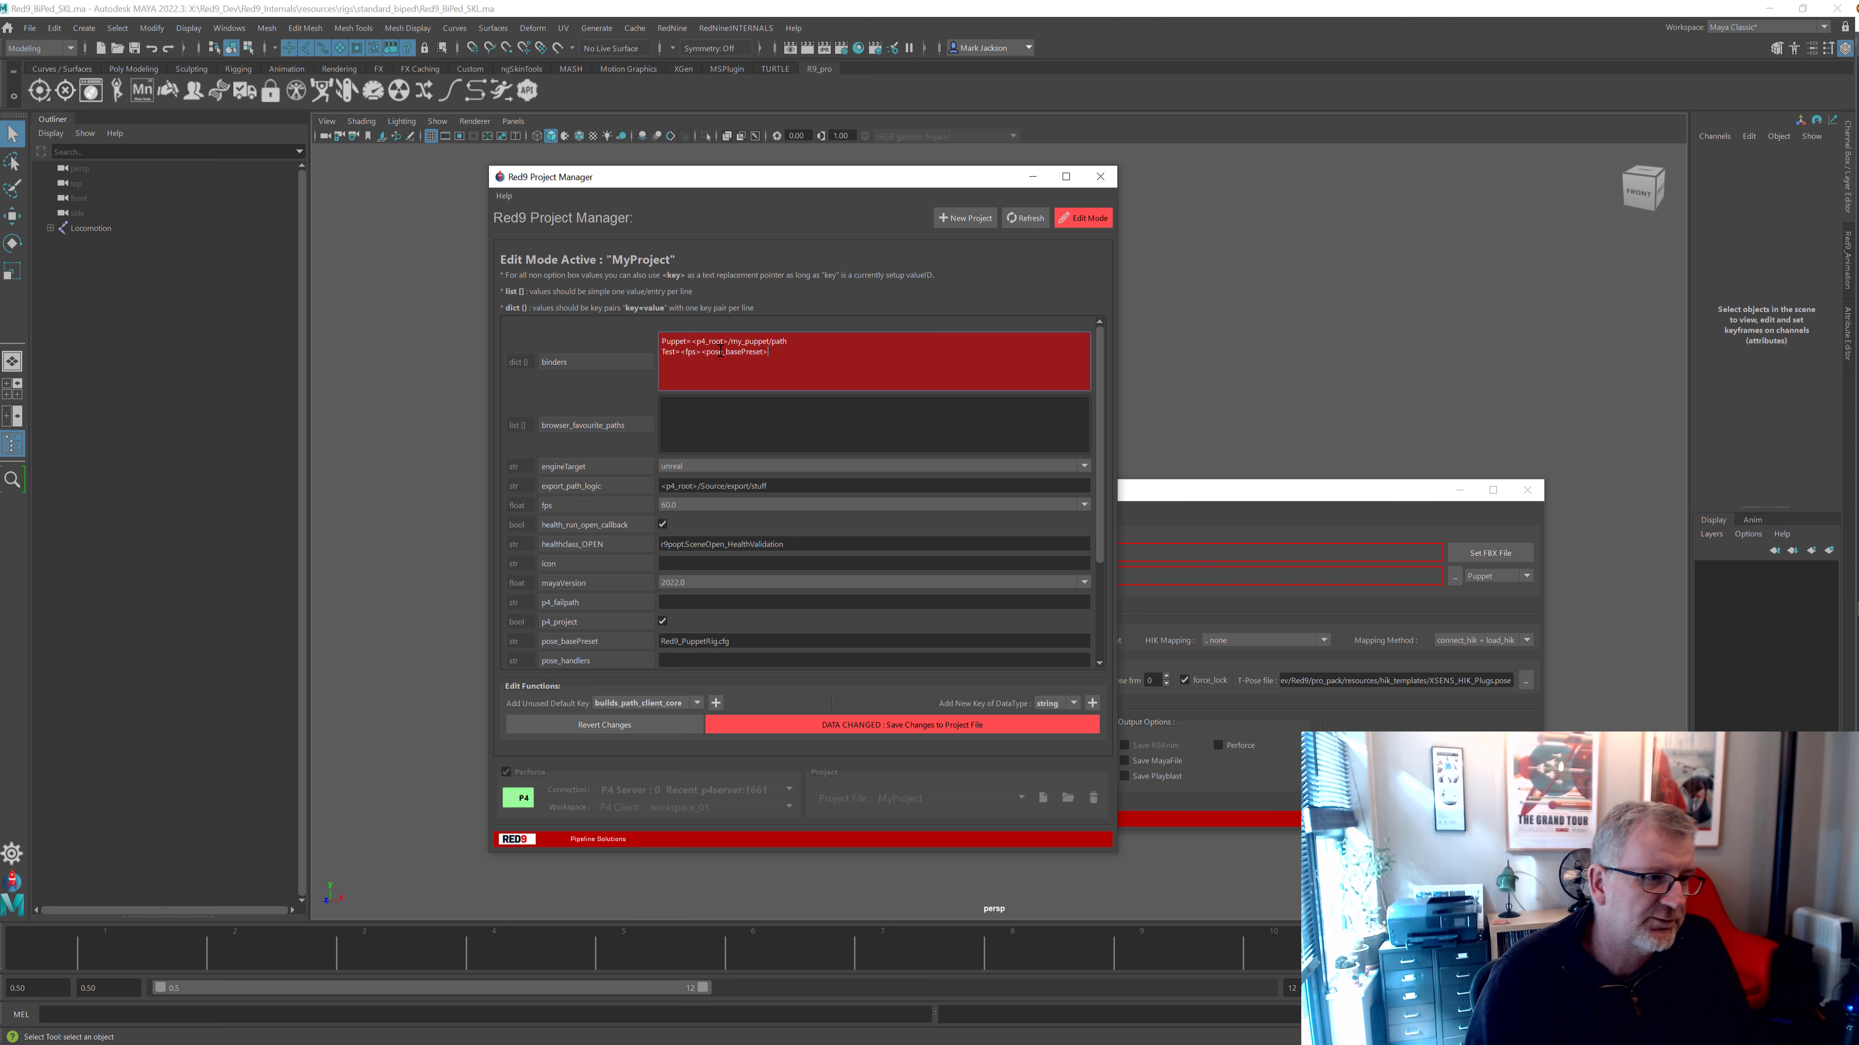
type("ghjghjghj")
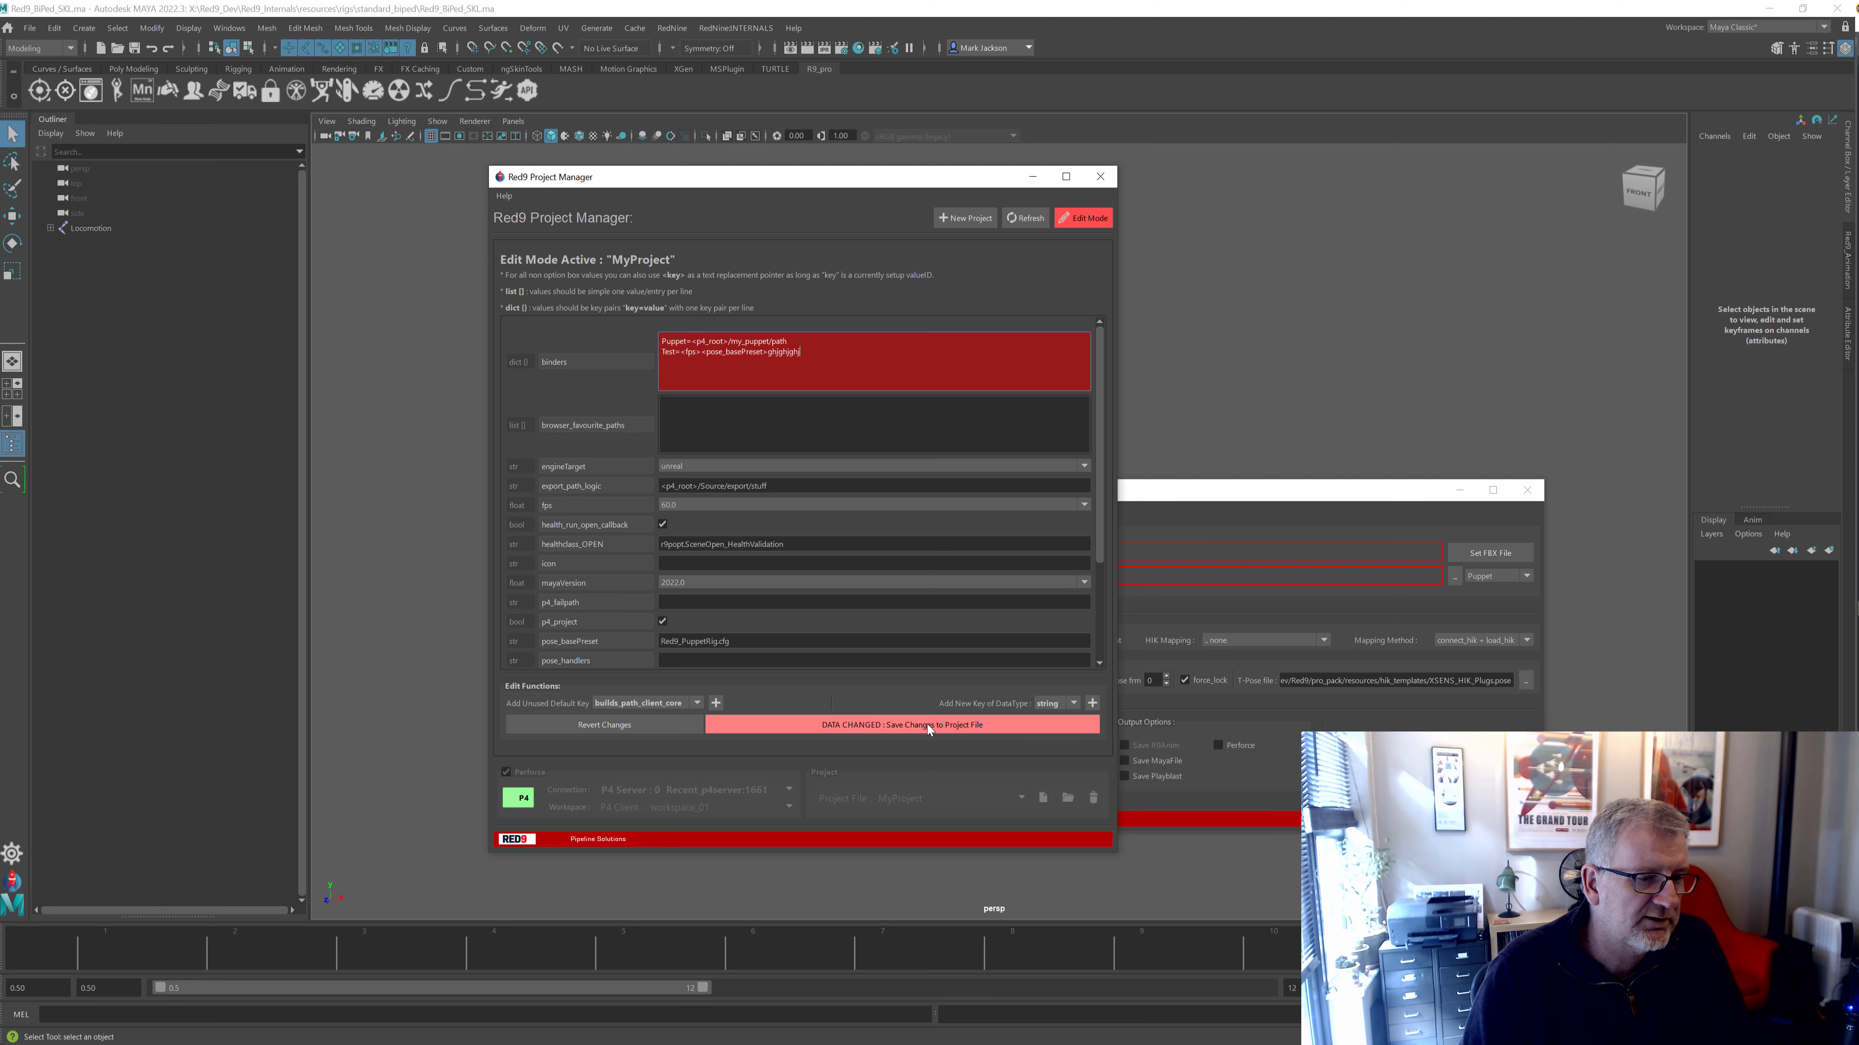
Leave edit mode to examine the resolved Test binder value, and return to edit mode to compare it with its key pointers
left_click(1100, 220)
left_click_drag(681, 405, 791, 407)
left_click(1082, 219)
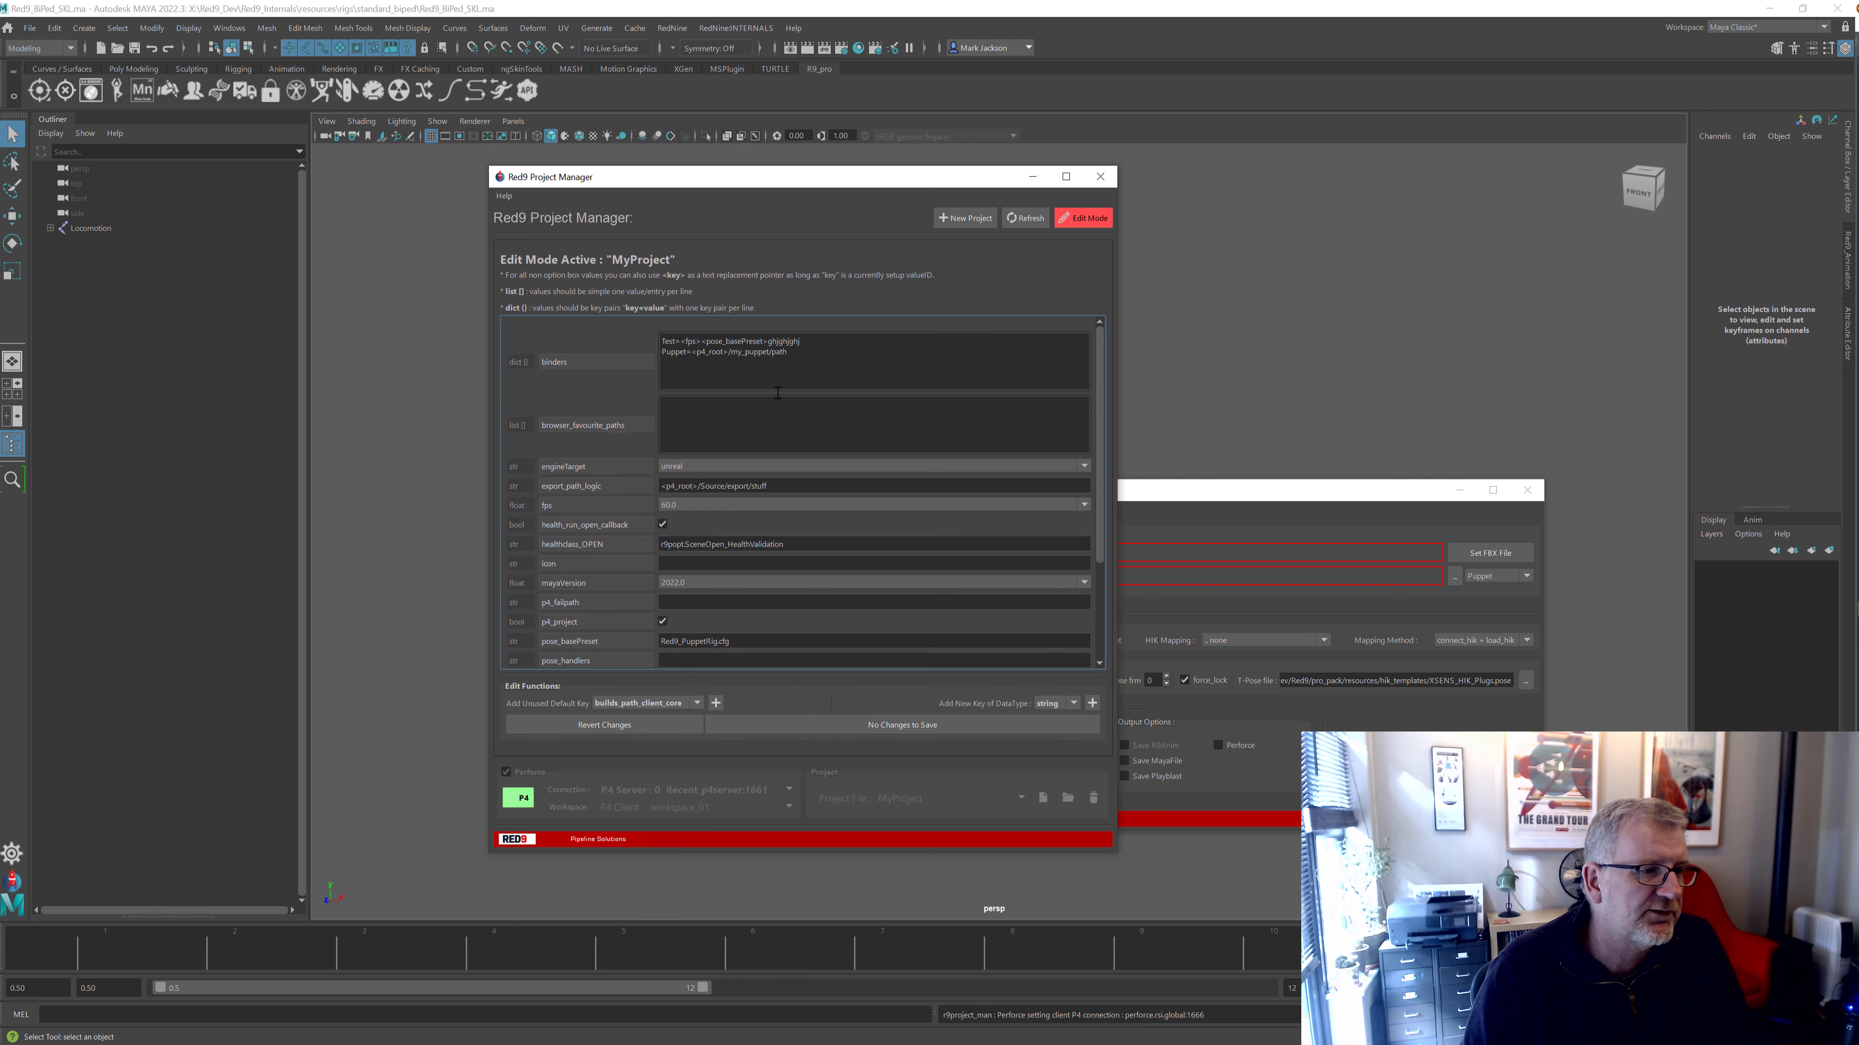
left_click_drag(681, 341, 717, 341)
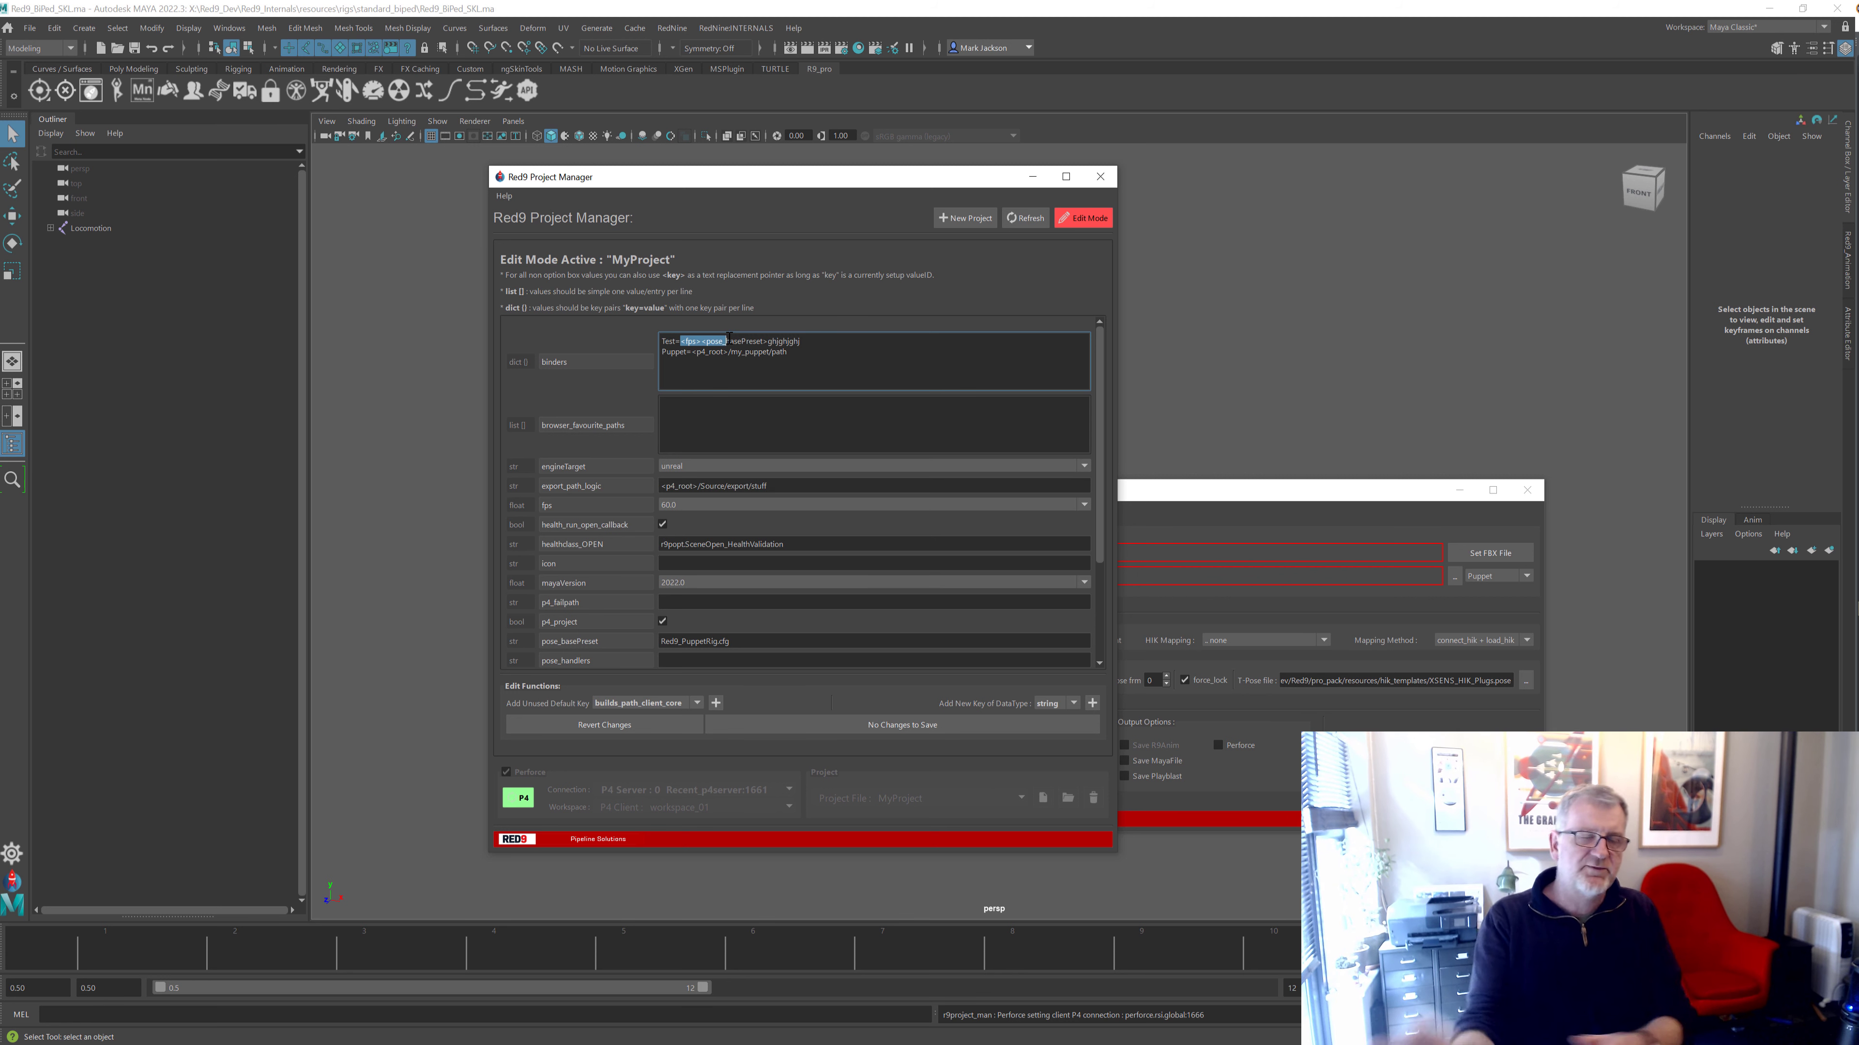
left_click(695, 344)
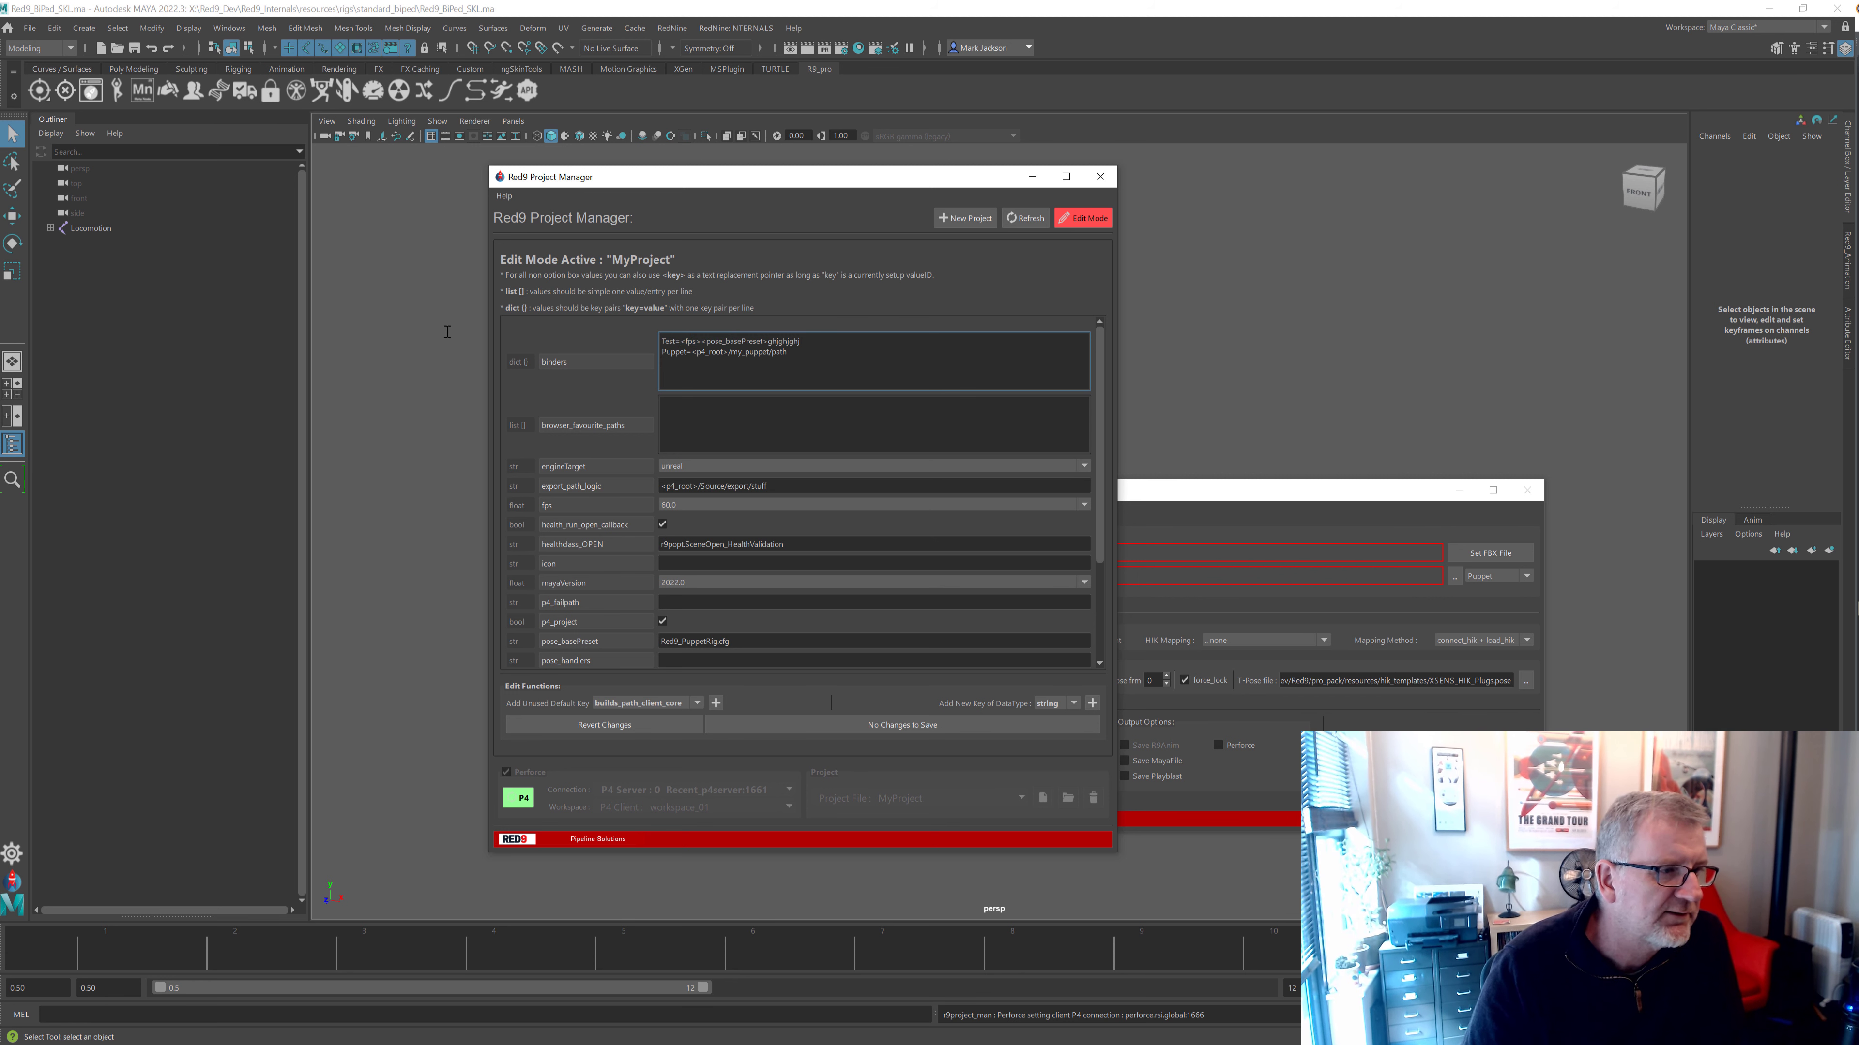
Check the binder file presets offered in the Animation ReMapper and close its window
key("ctrl+a")
left_click(1500, 577)
left_click(1500, 580)
left_click(1527, 489)
left_click(680, 447)
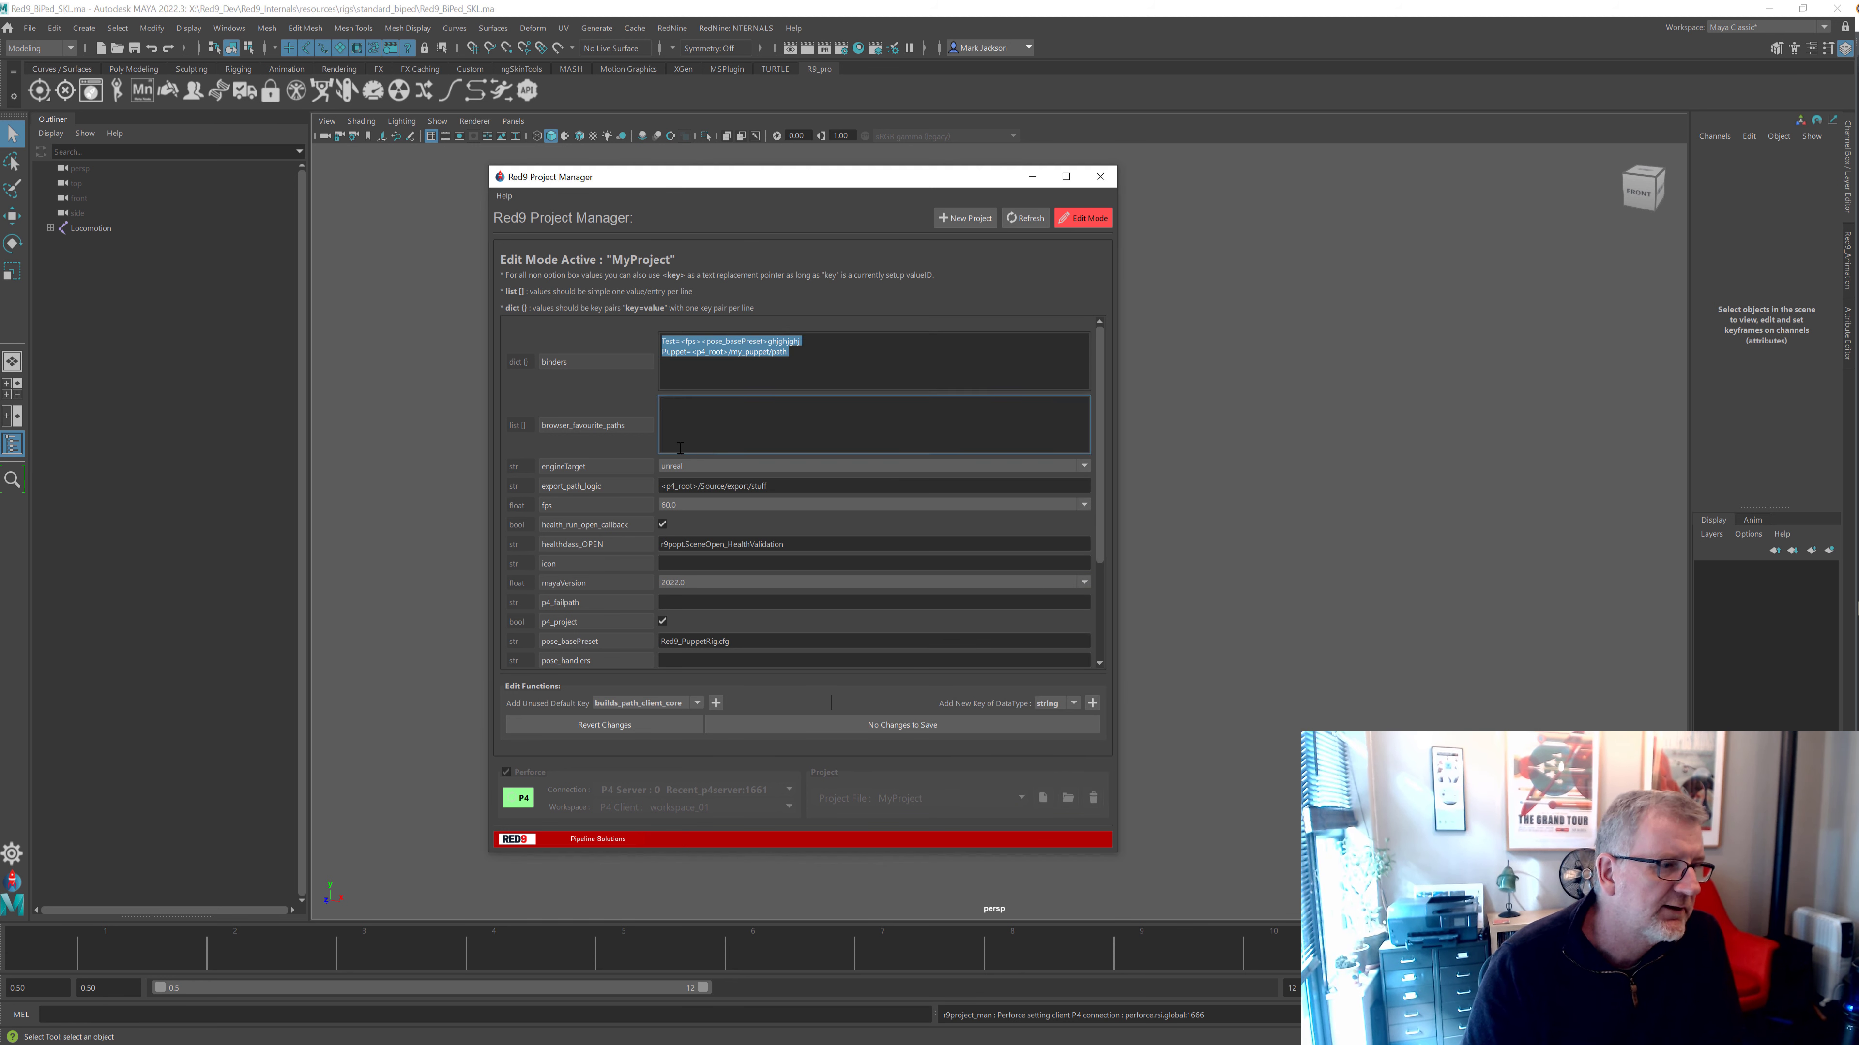
Copy the current path from the Red9 Asset Browser into browser_favourite_paths as F:/starcitizen/Tools/Tools/ArtTools/Maya/Red9_Dev/Red9 and save the project change
left_click(91, 93)
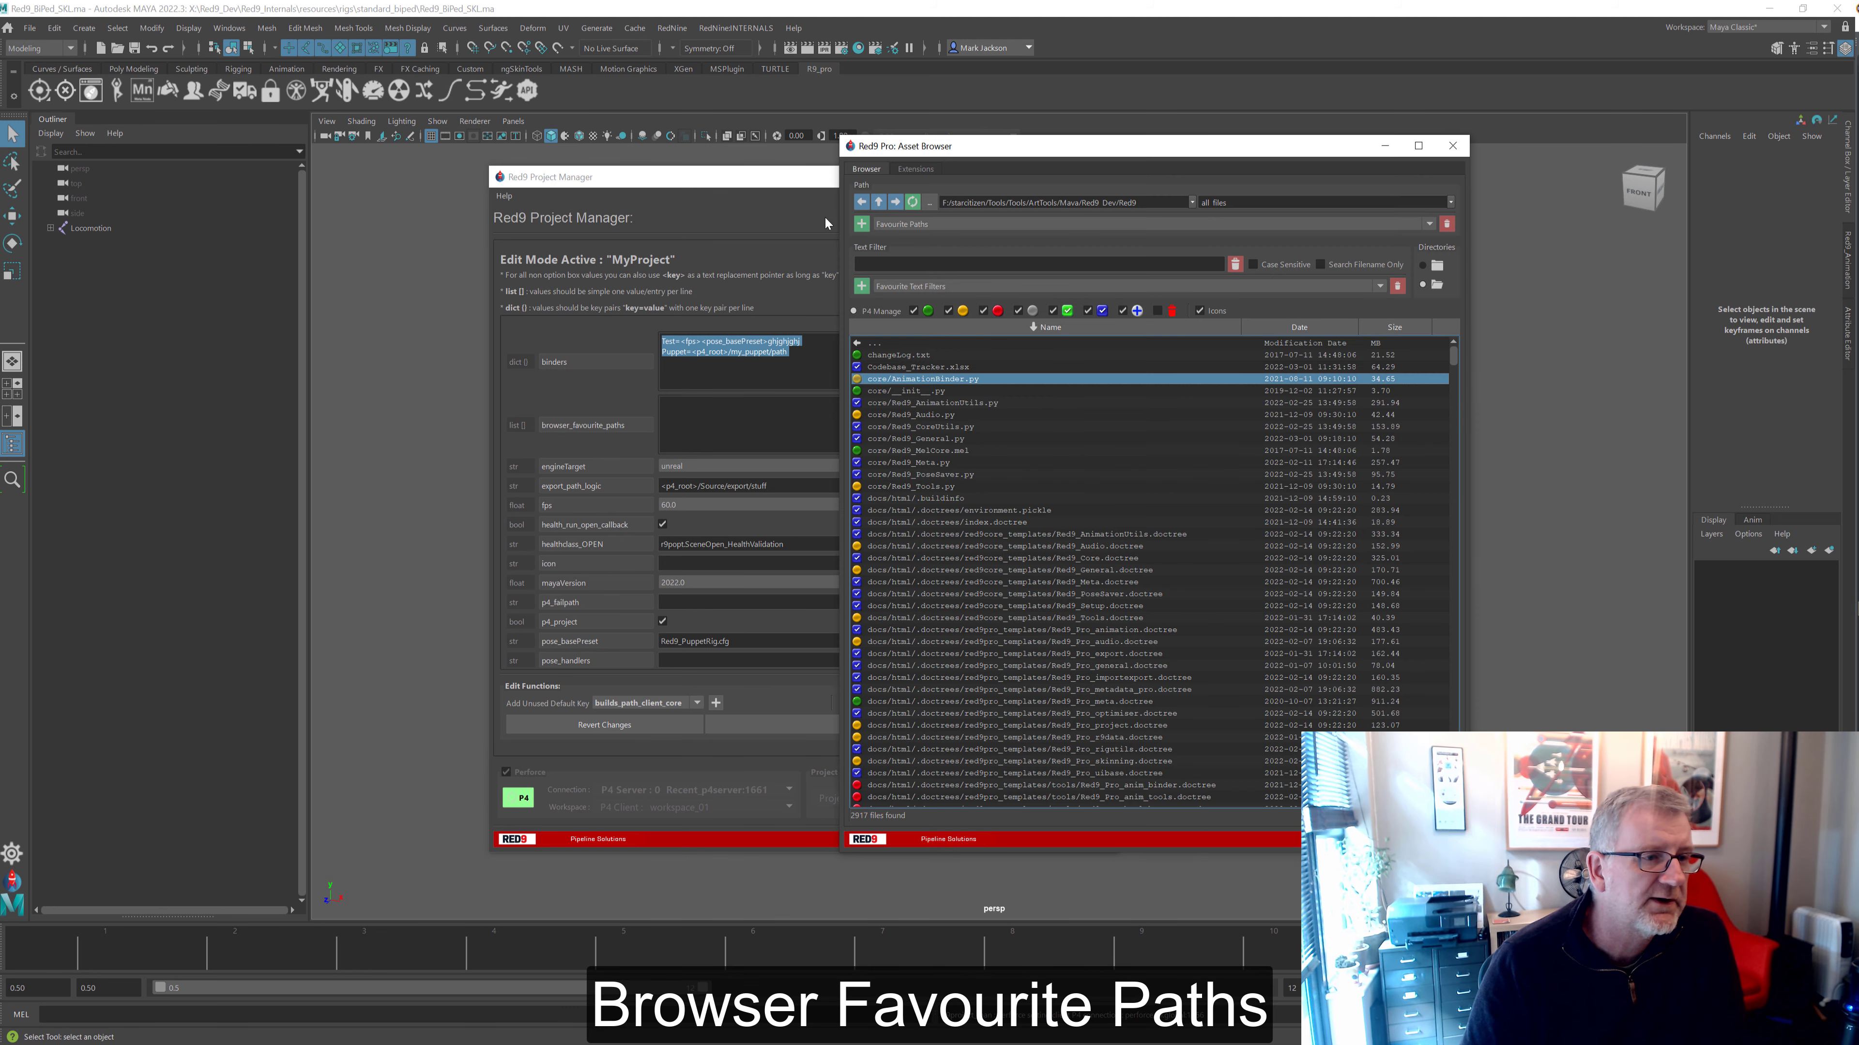
left_click(1098, 222)
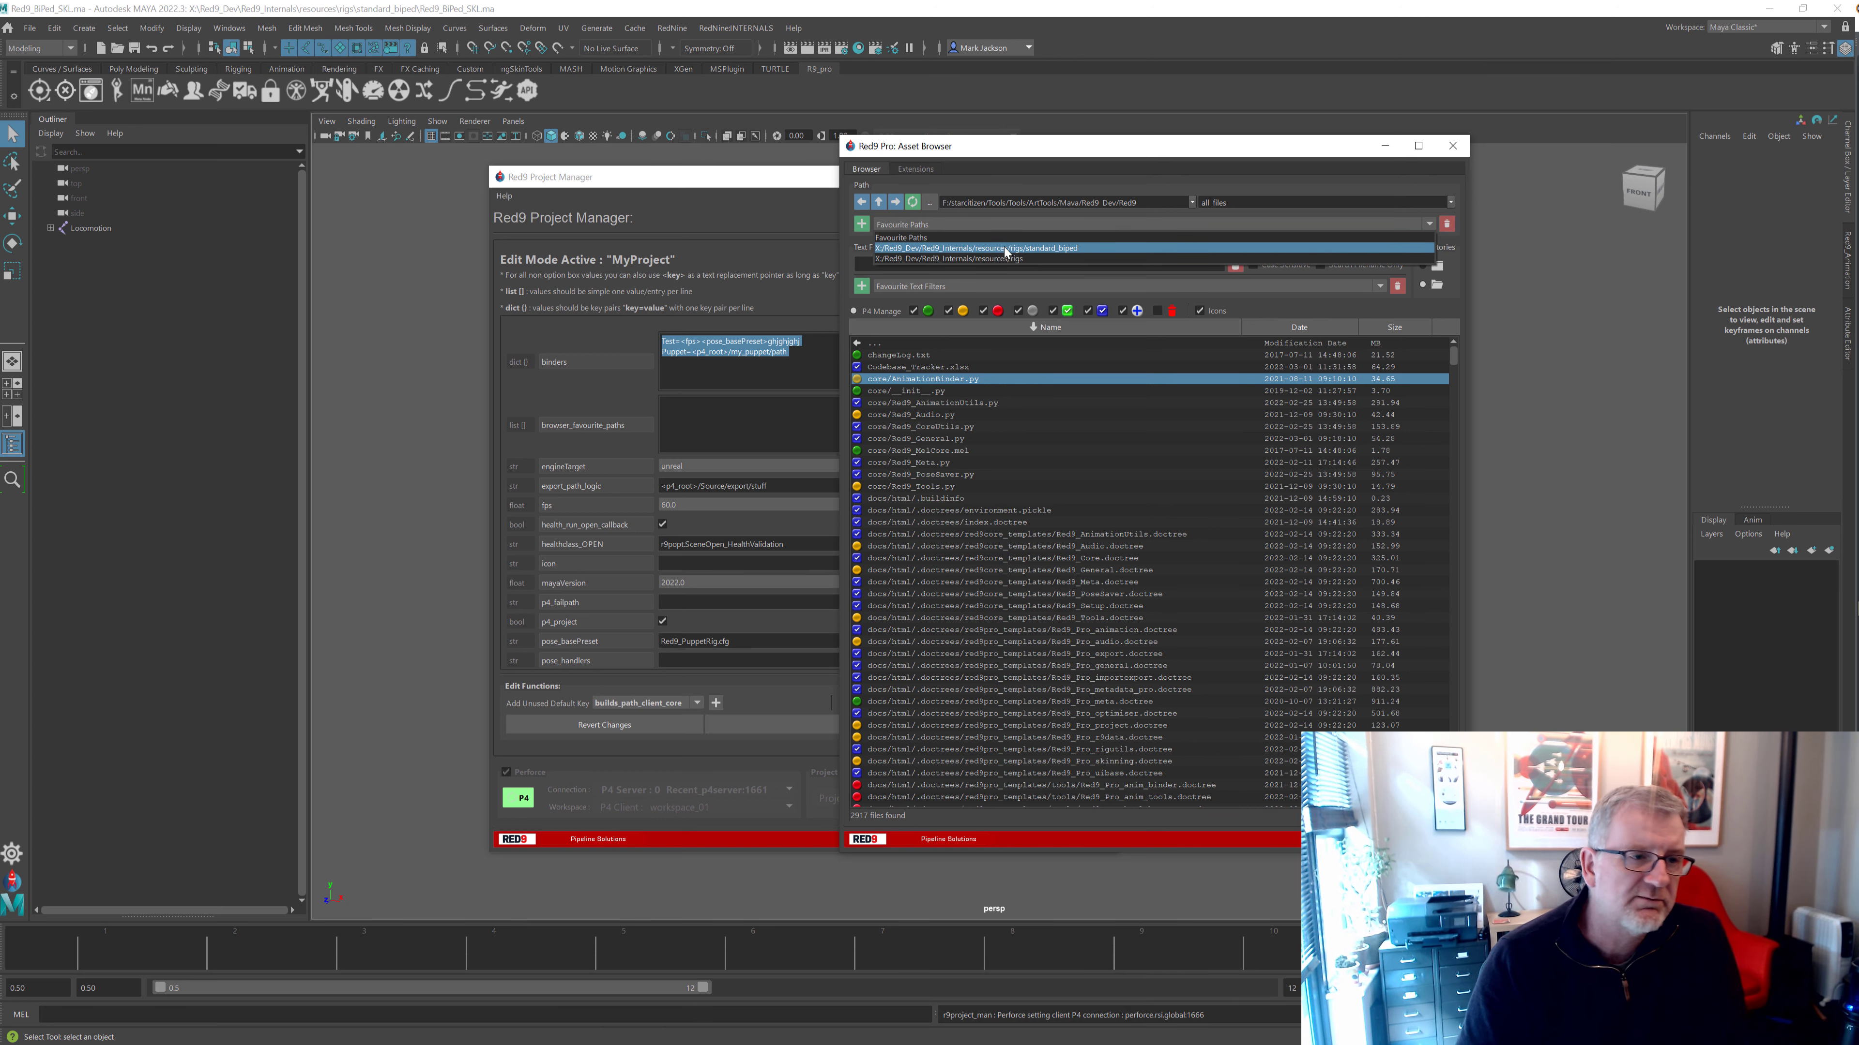
left_click(1061, 157)
left_click_drag(1020, 154, 1303, 181)
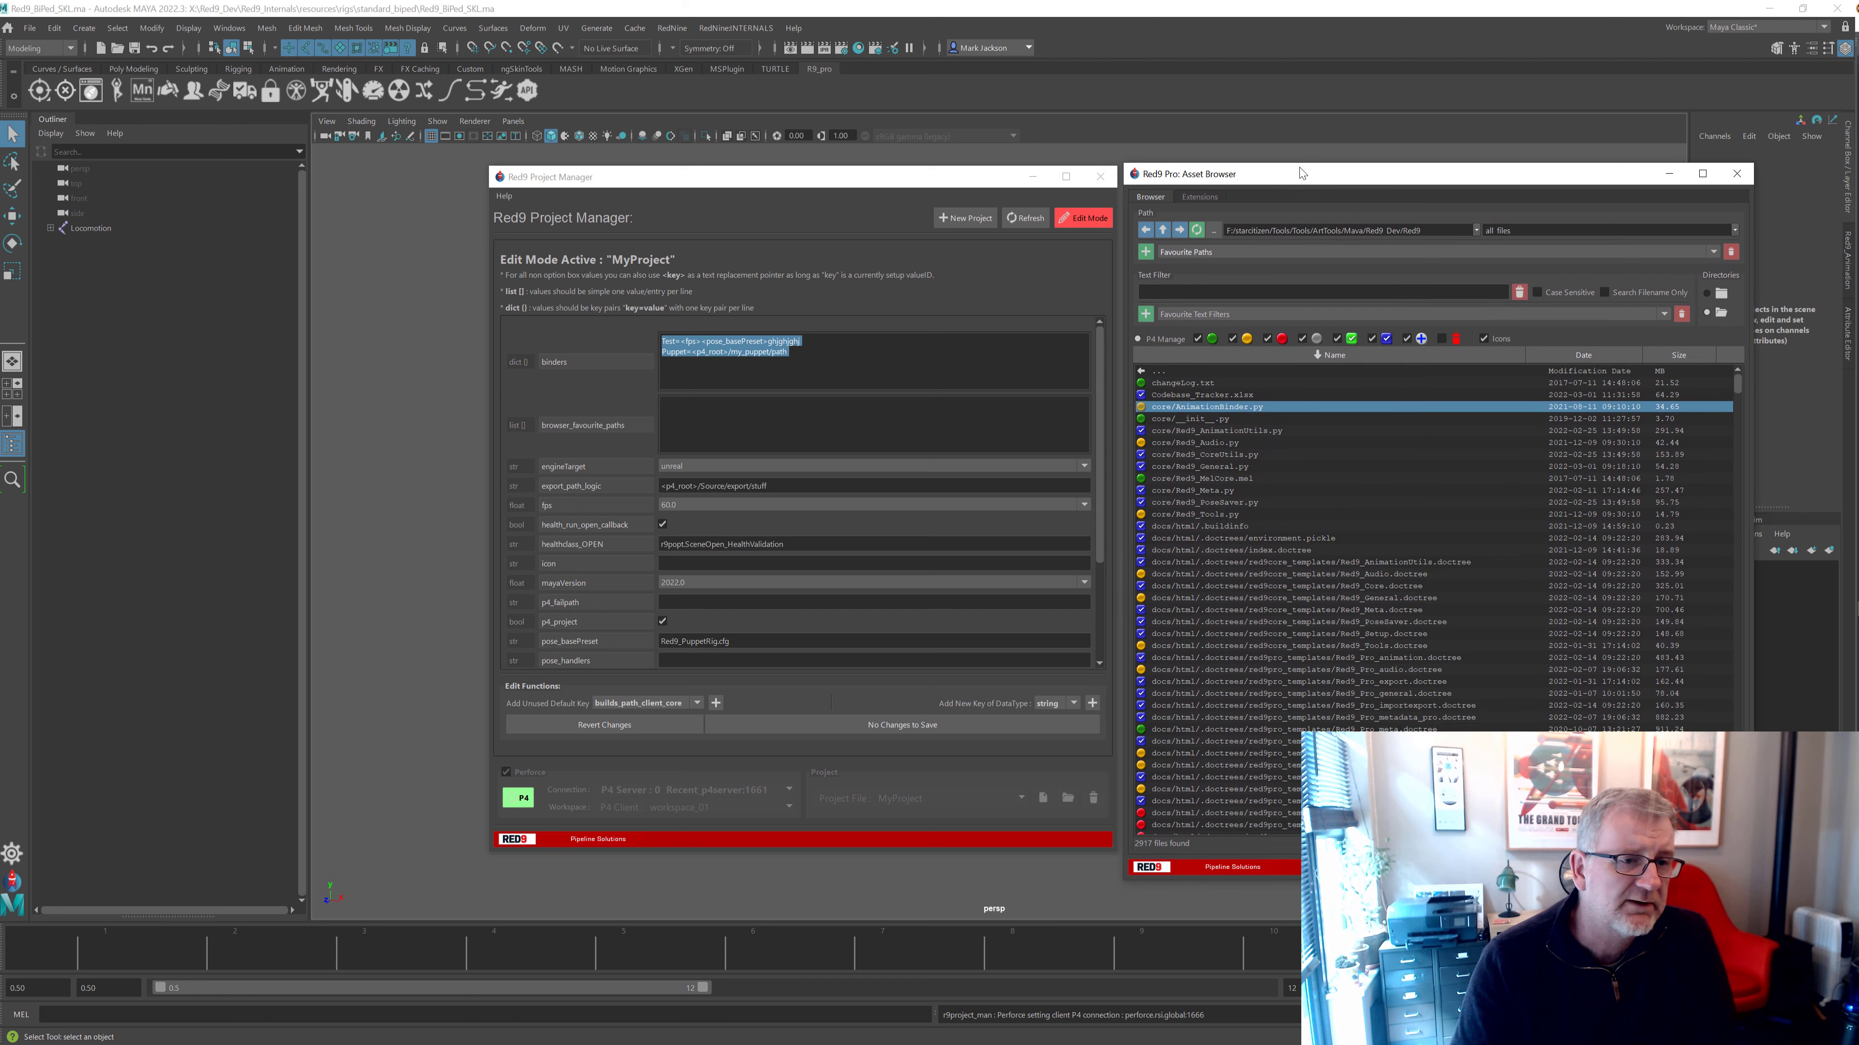
triple_click(1347, 230)
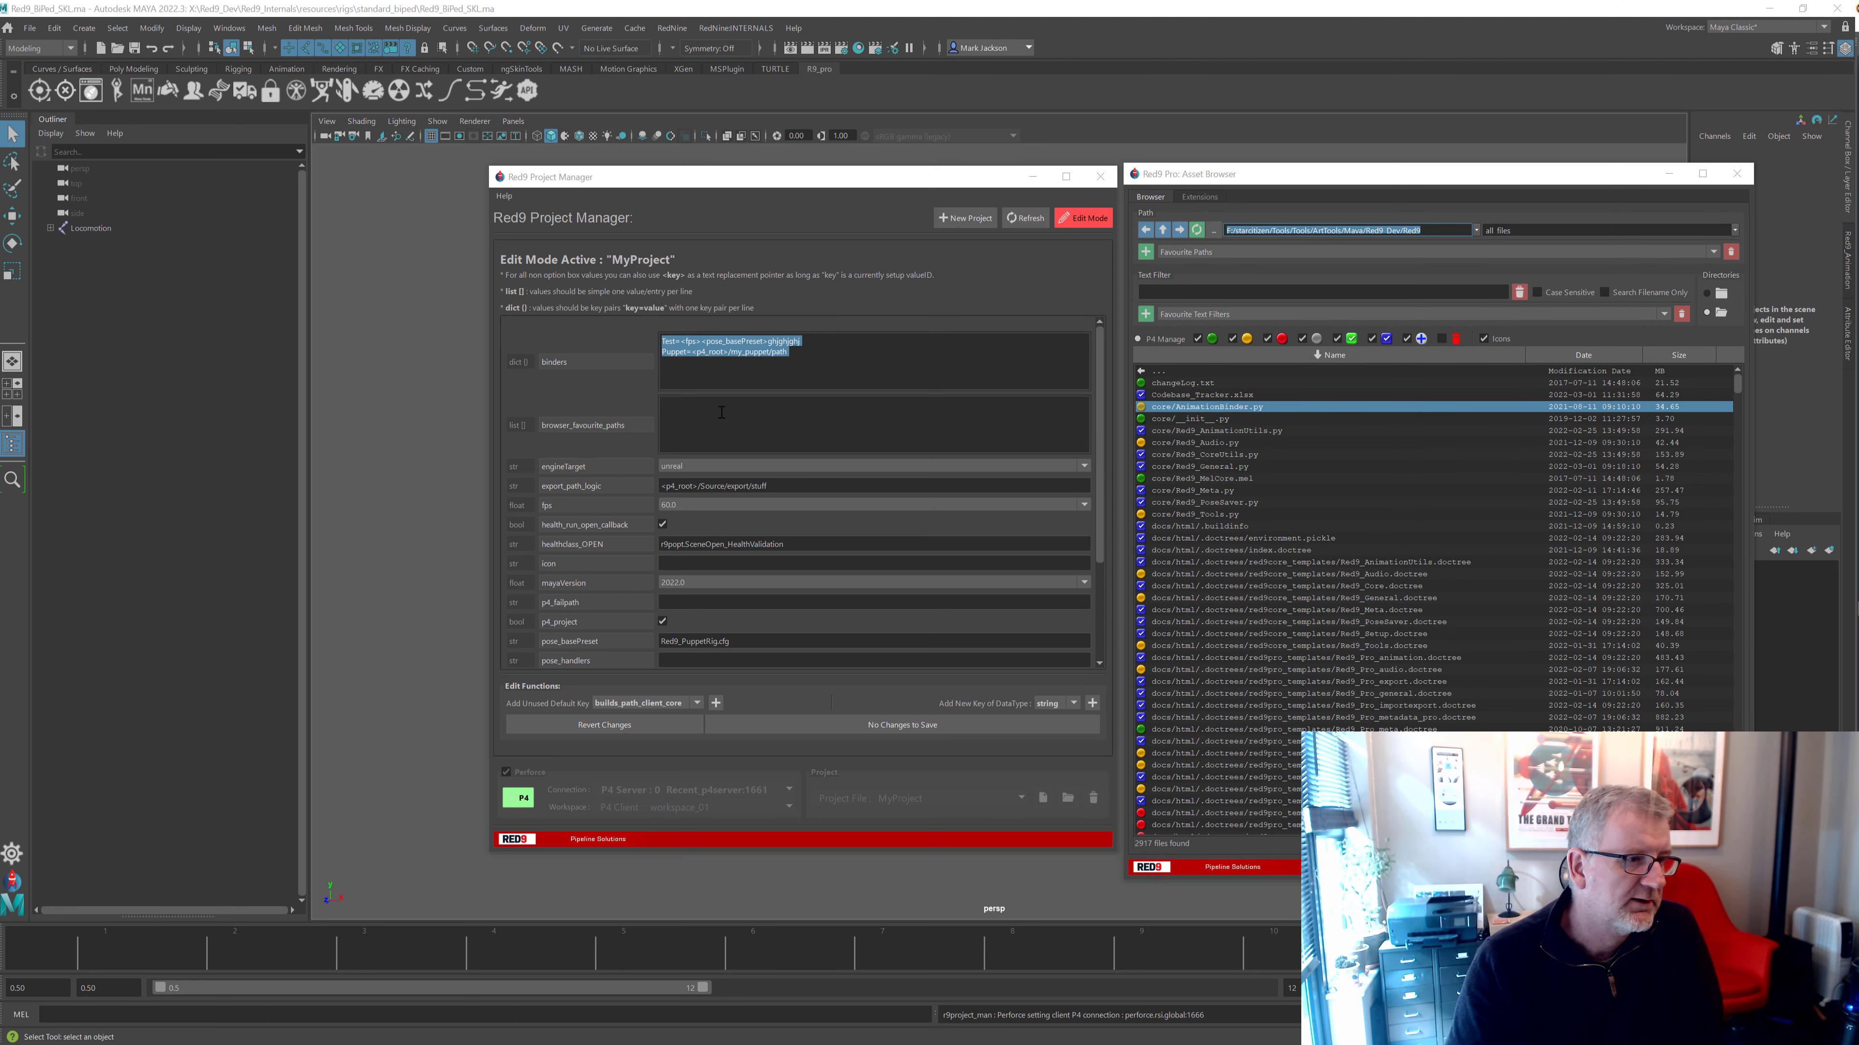
left_click(767, 411)
type("F:/starcitizen/Tools/Tools/ArtTools/Maya/Red9_Dev/Red9")
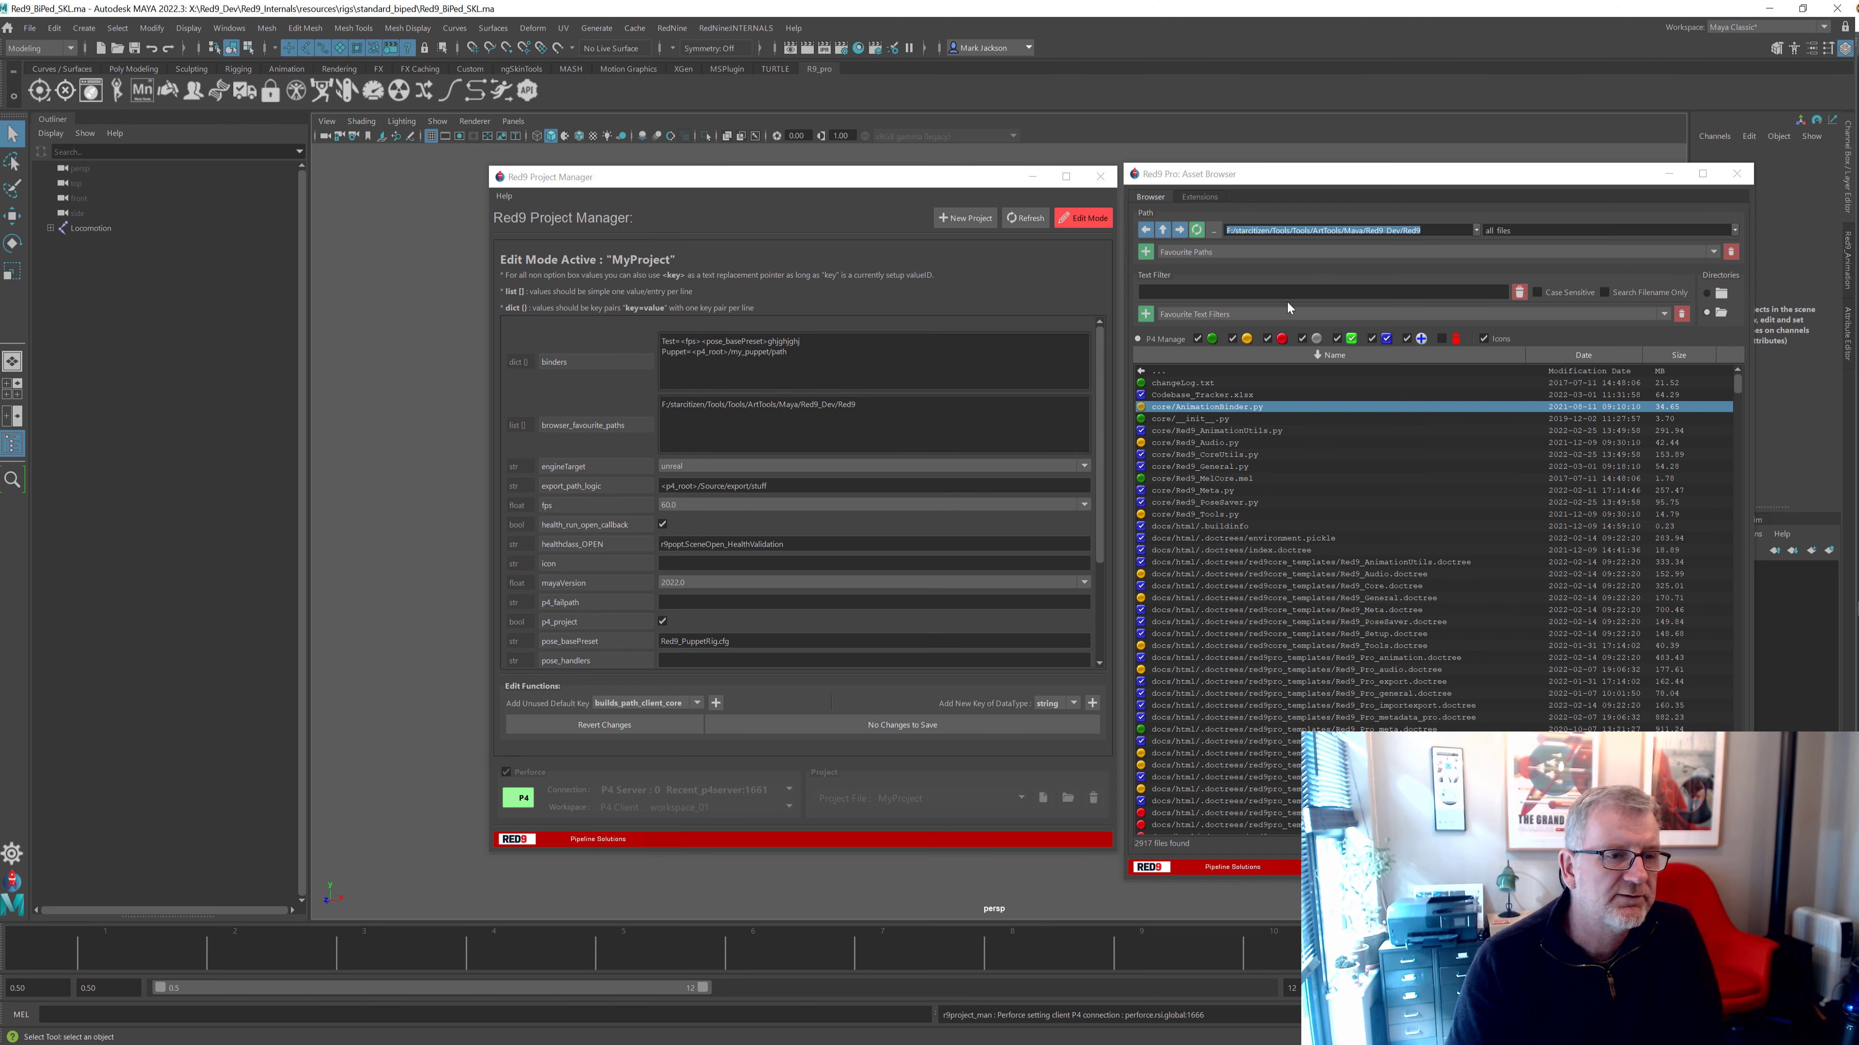
Reopen the Asset Browser, check its list of favourite paths for the project's path, and close the browser
left_click_drag(1252, 179, 1144, 200)
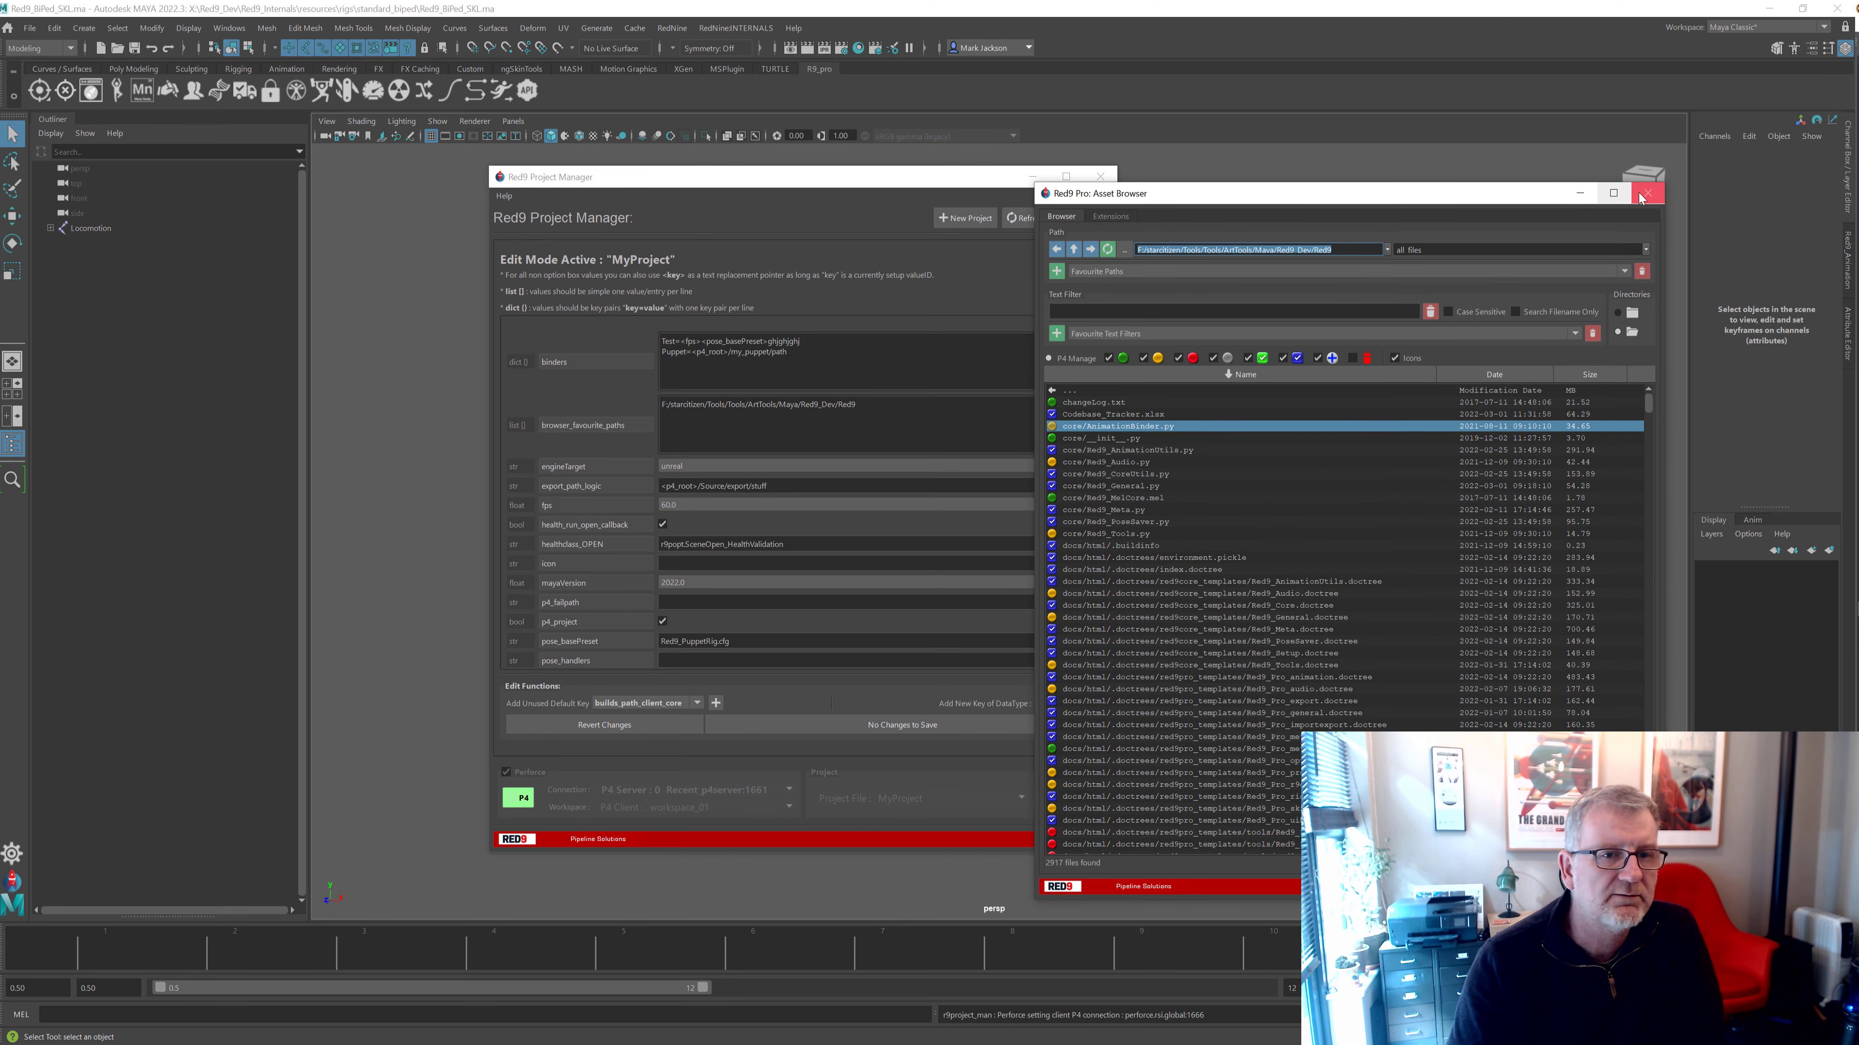
left_click(1637, 184)
left_click(92, 91)
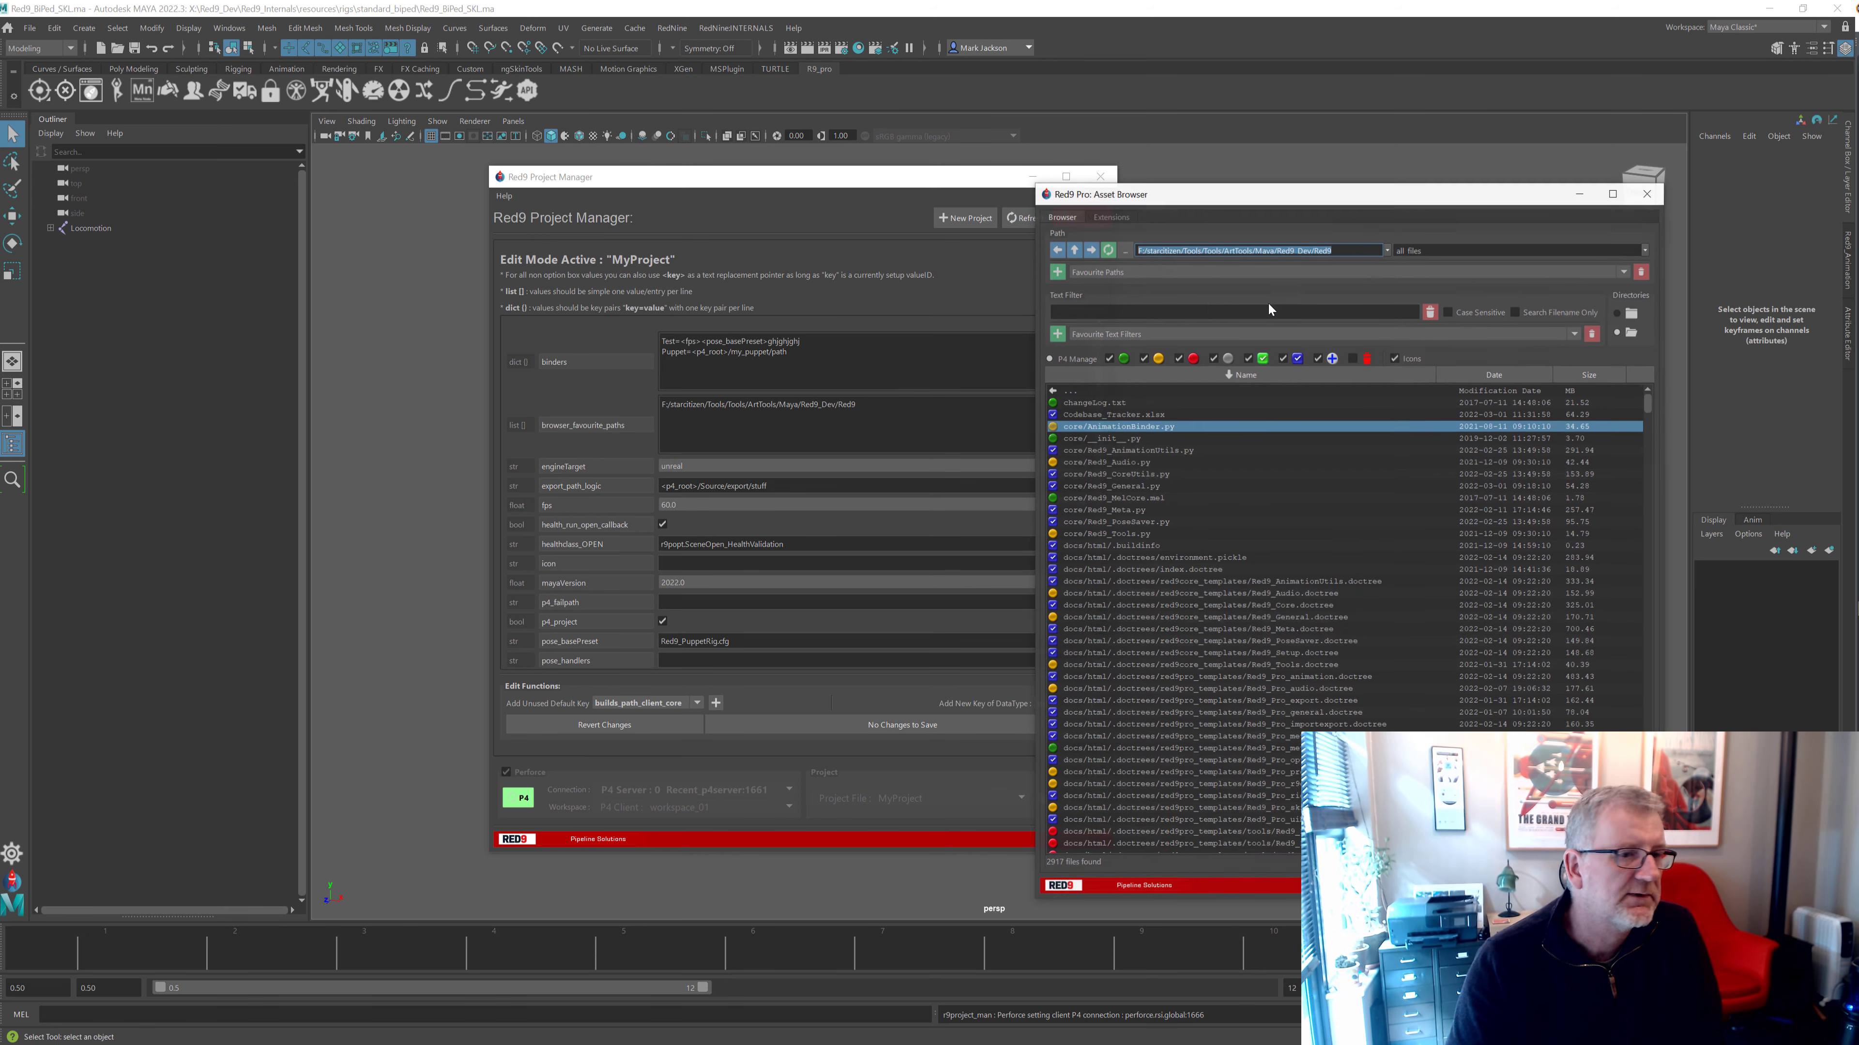
left_click(1205, 271)
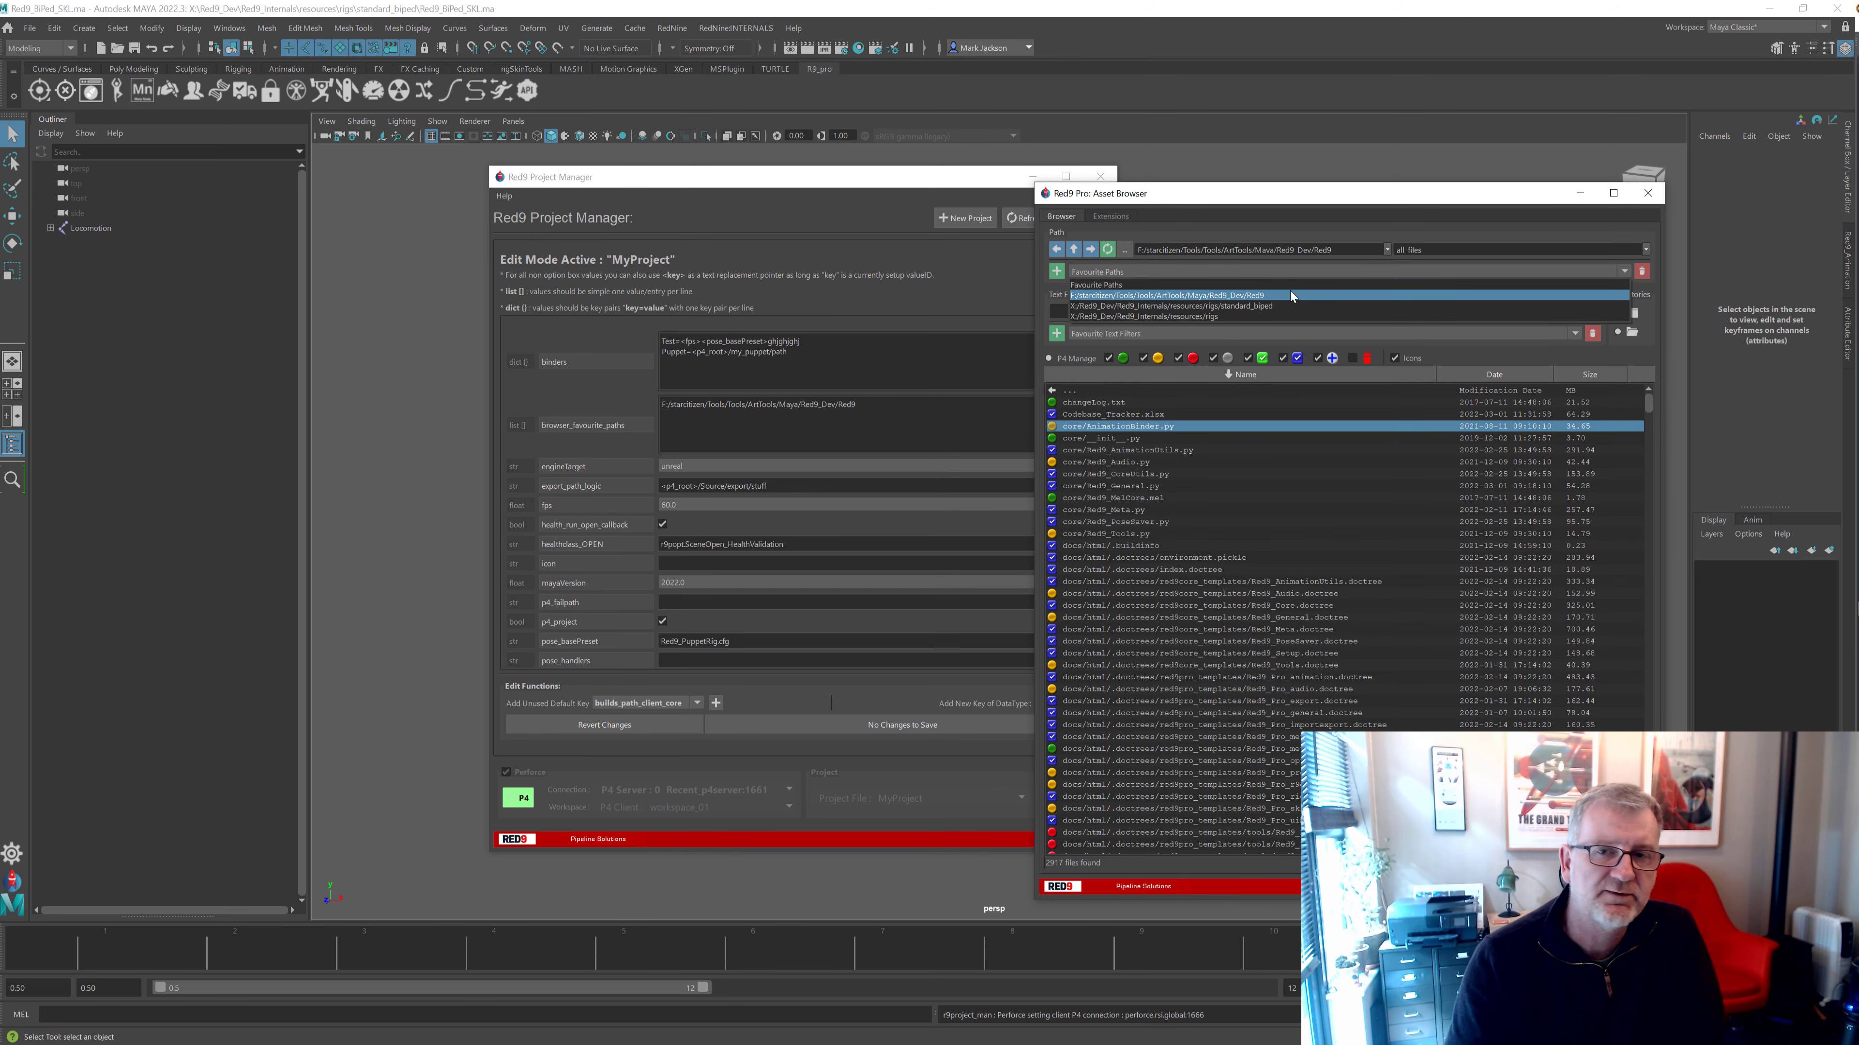
left_click(1647, 192)
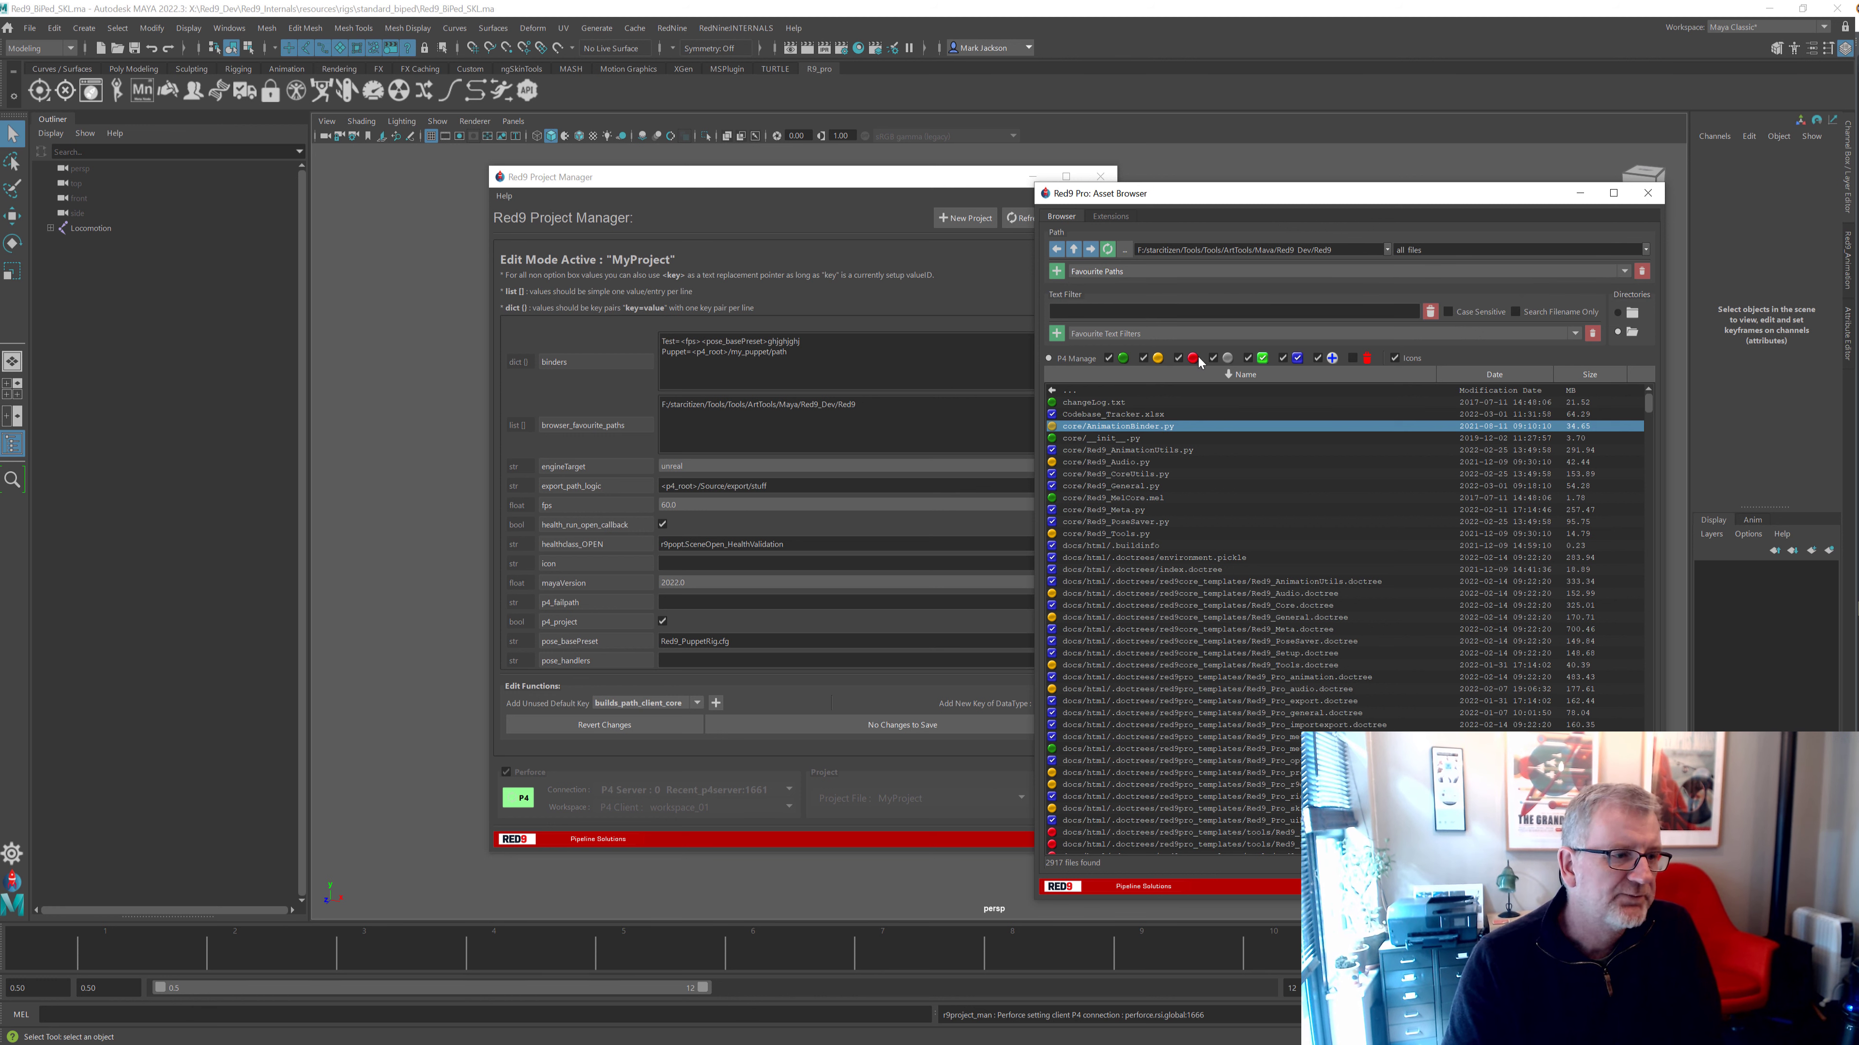
left_click(1647, 193)
left_click(879, 417)
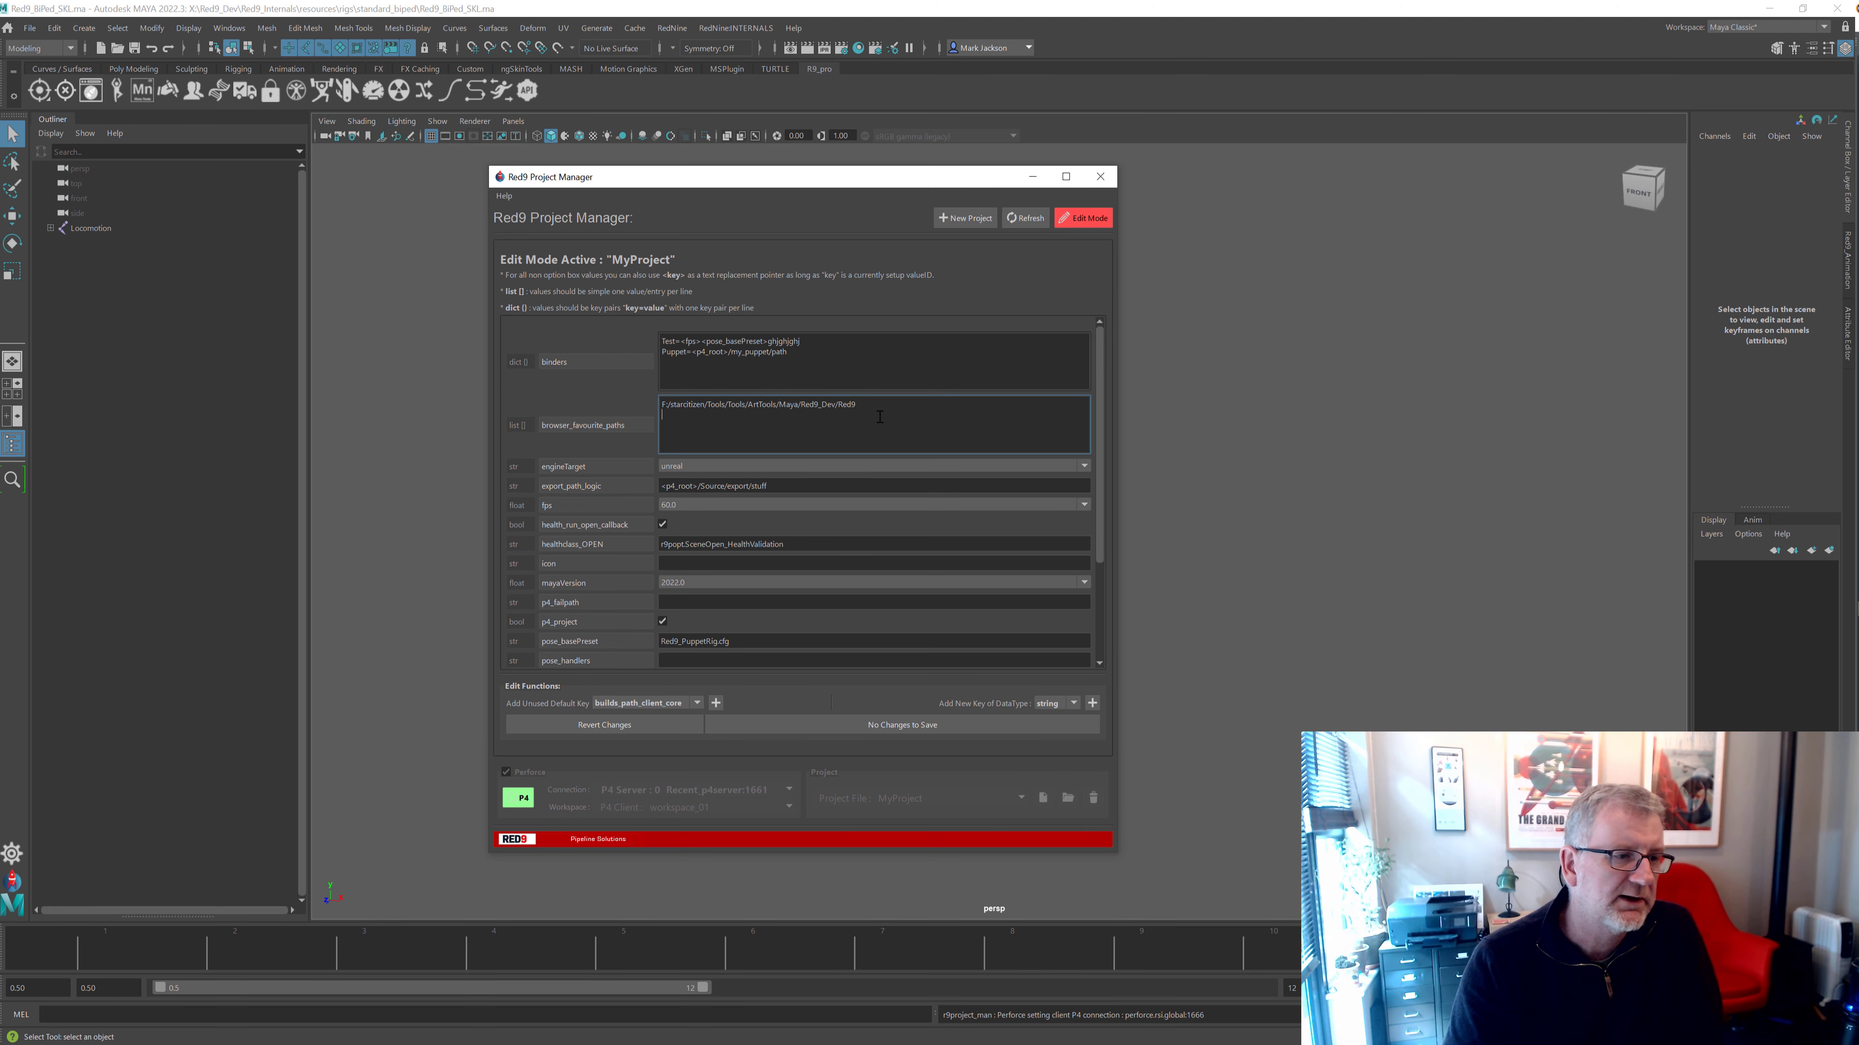
left_click_drag(879, 417, 321, 373)
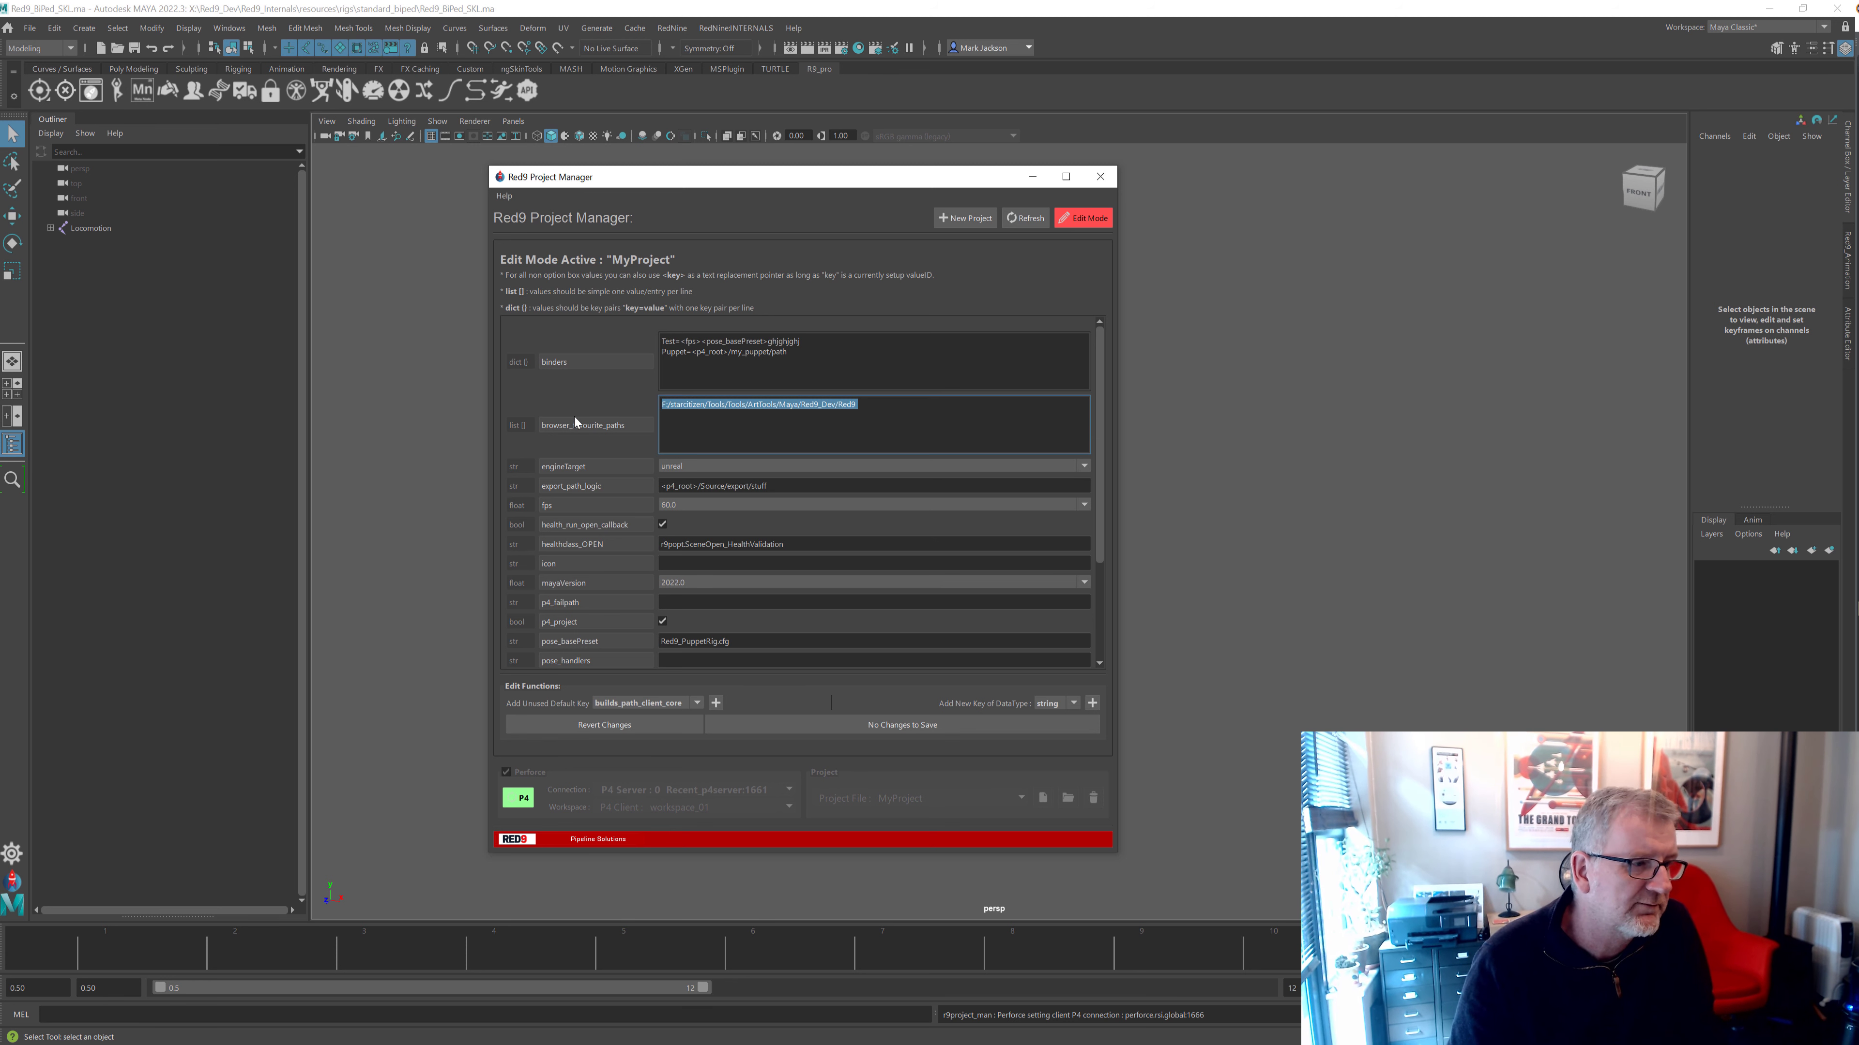
left_click(879, 402)
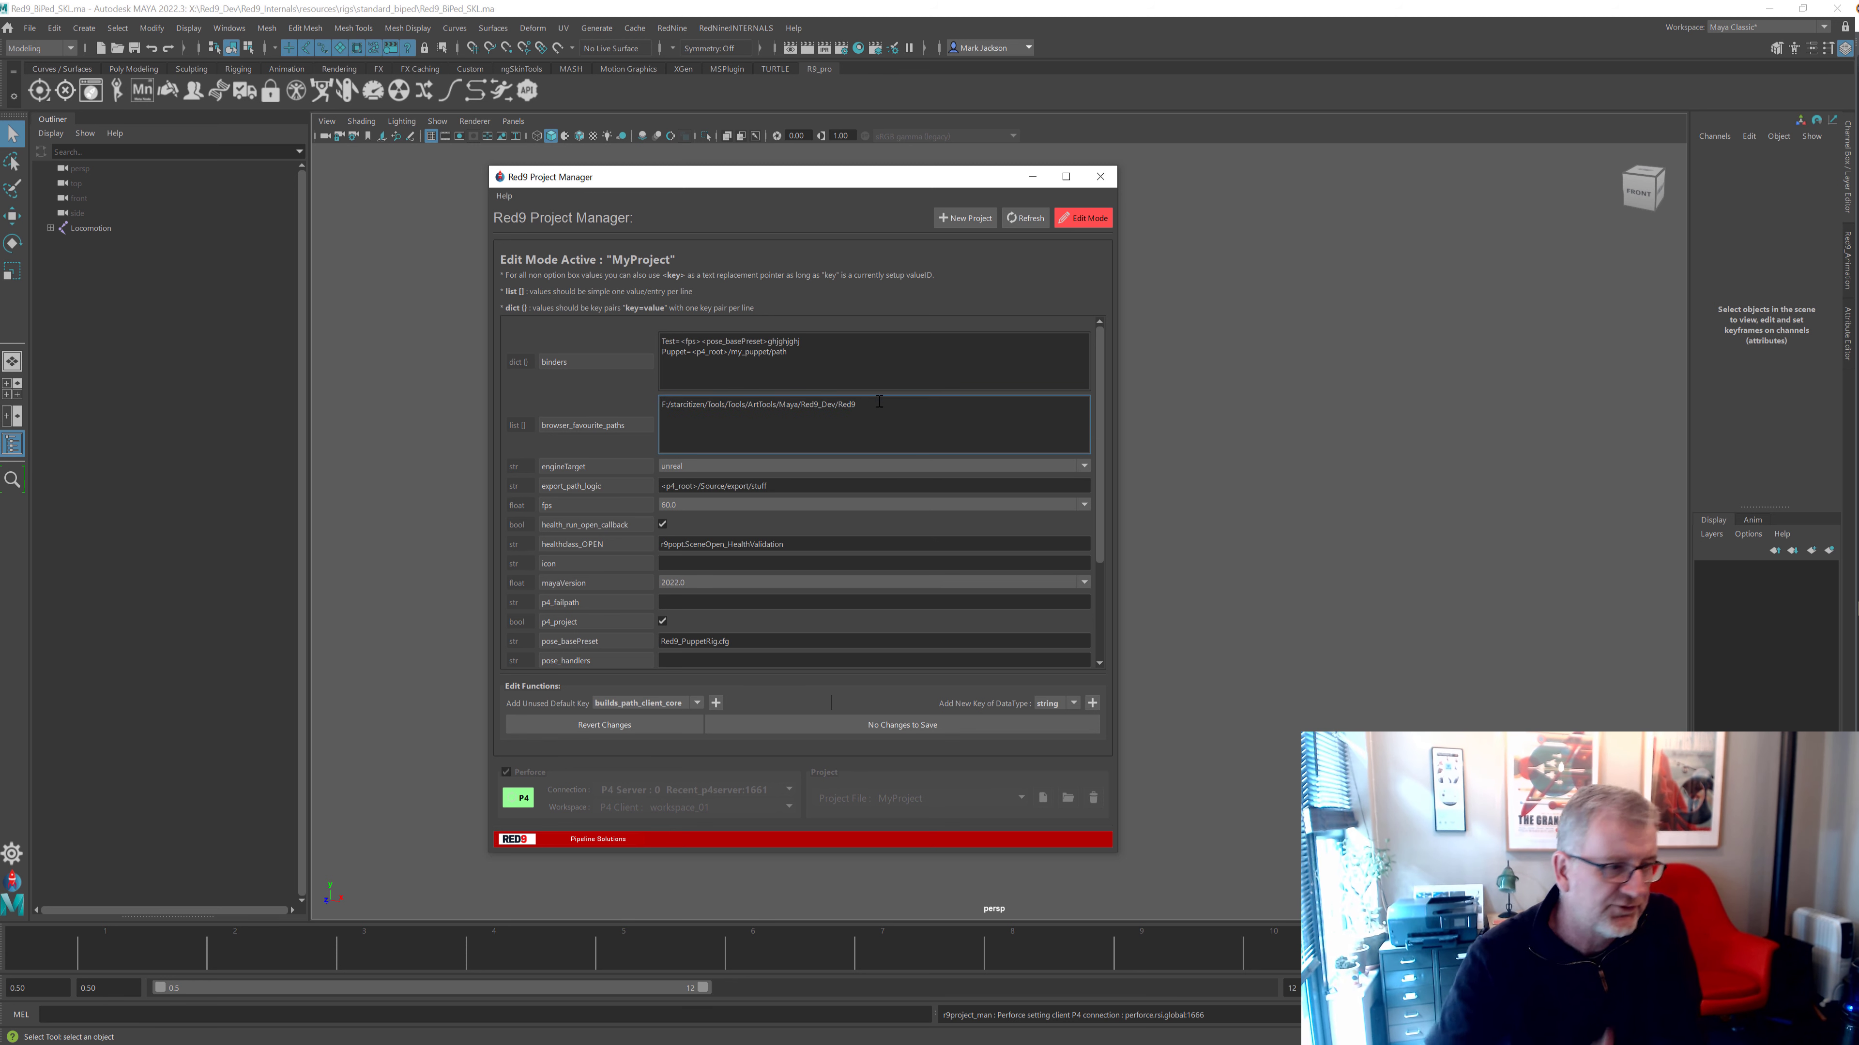
key("ctrl+a")
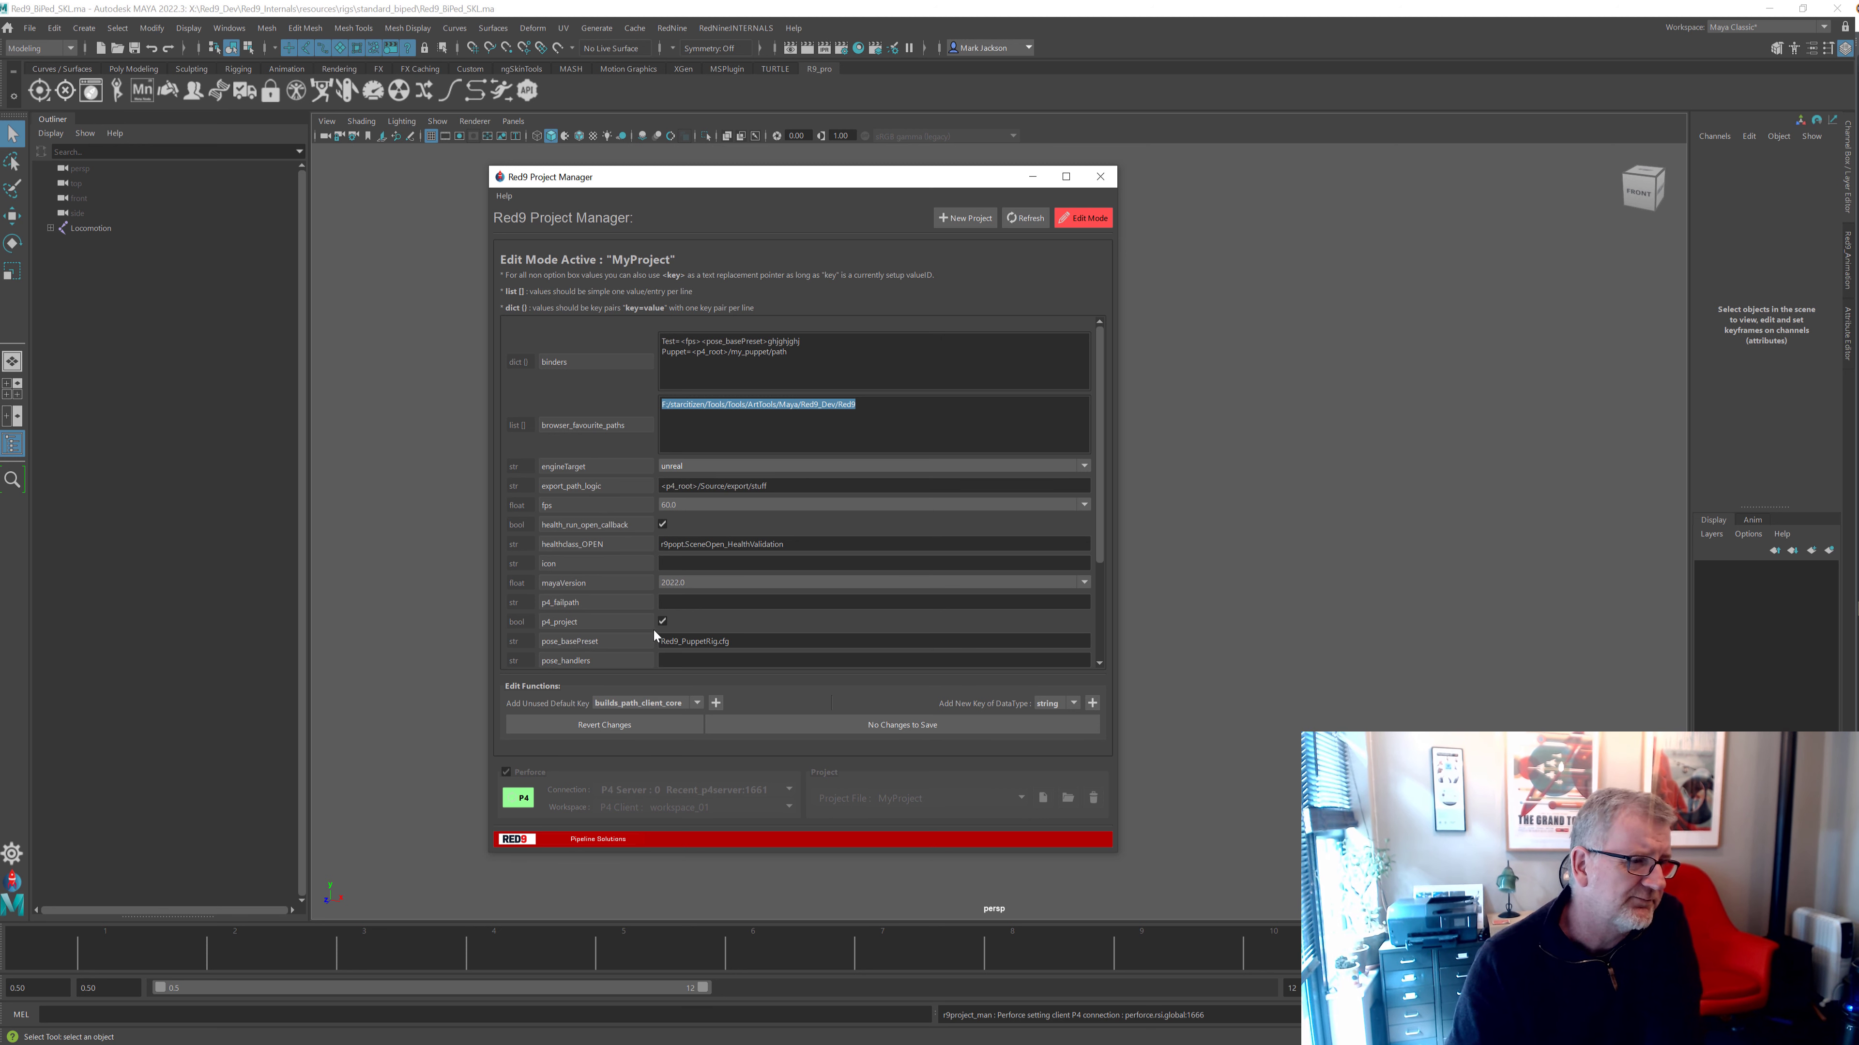
scroll(622, 594, "down", 2)
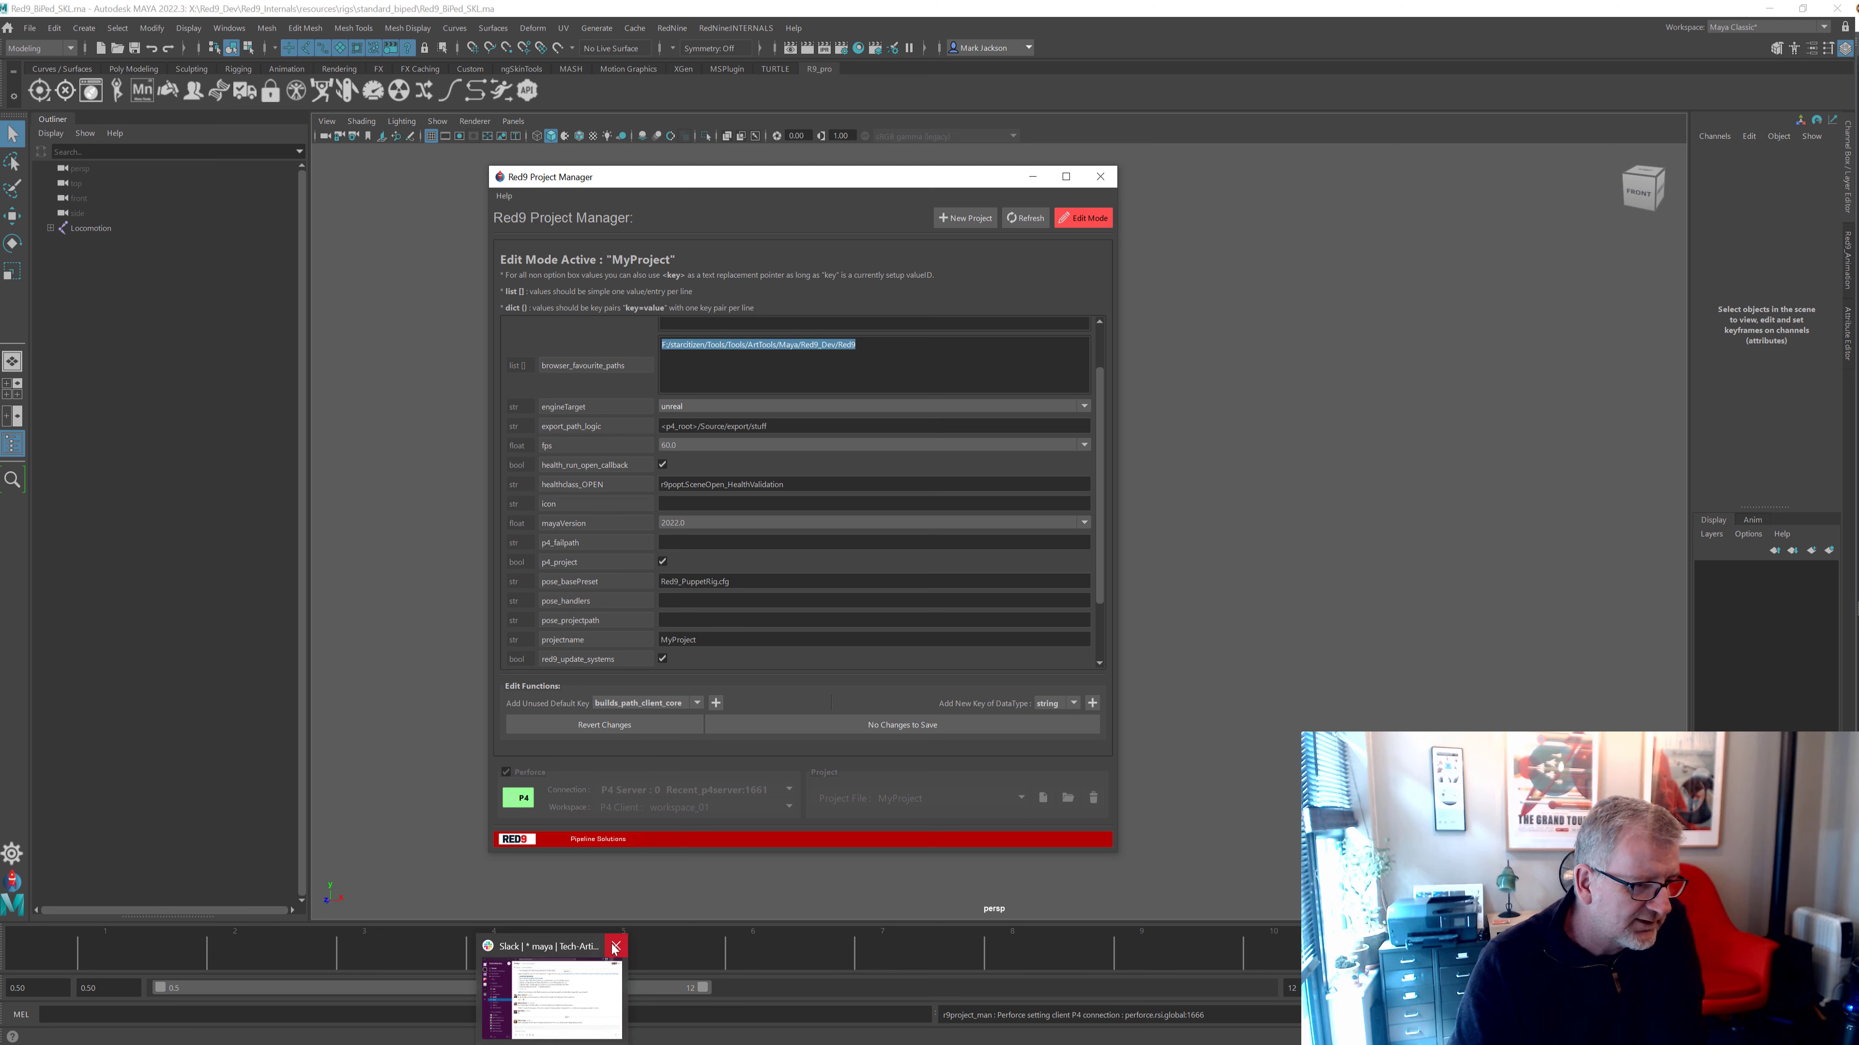
left_click(615, 949)
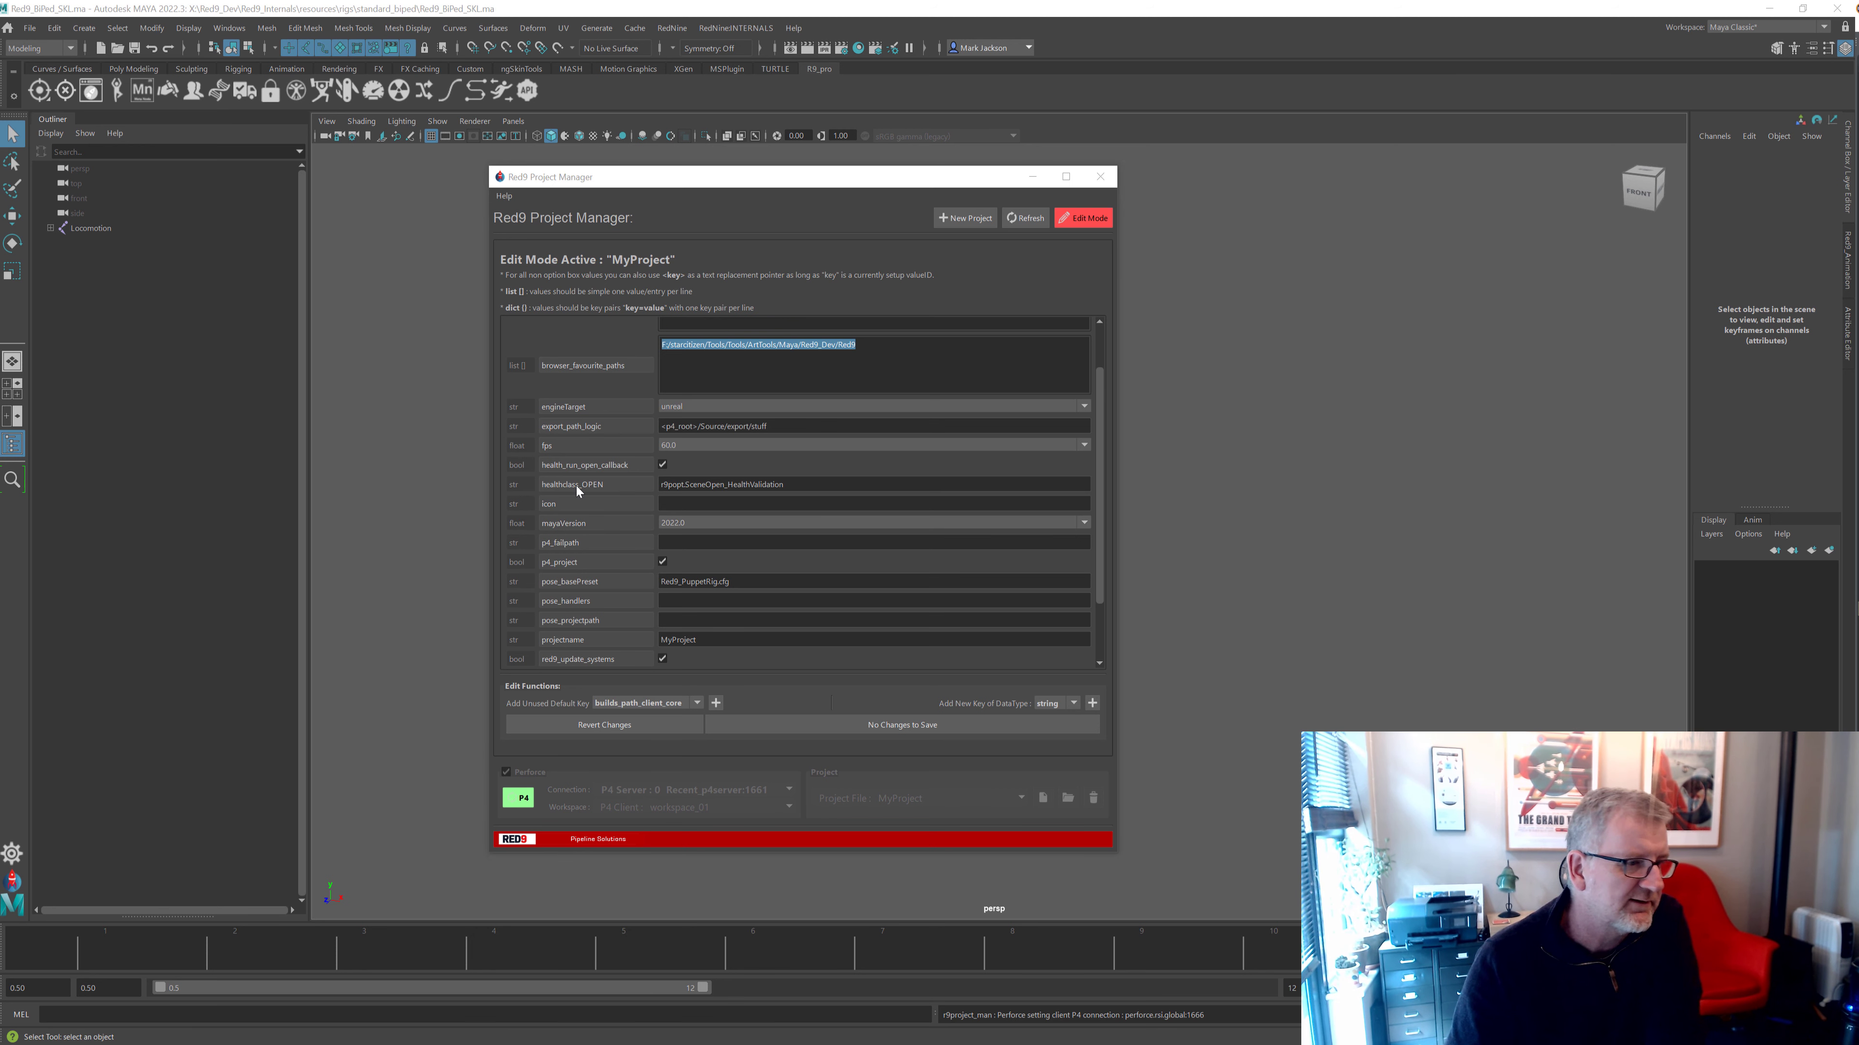
left_click(671, 503)
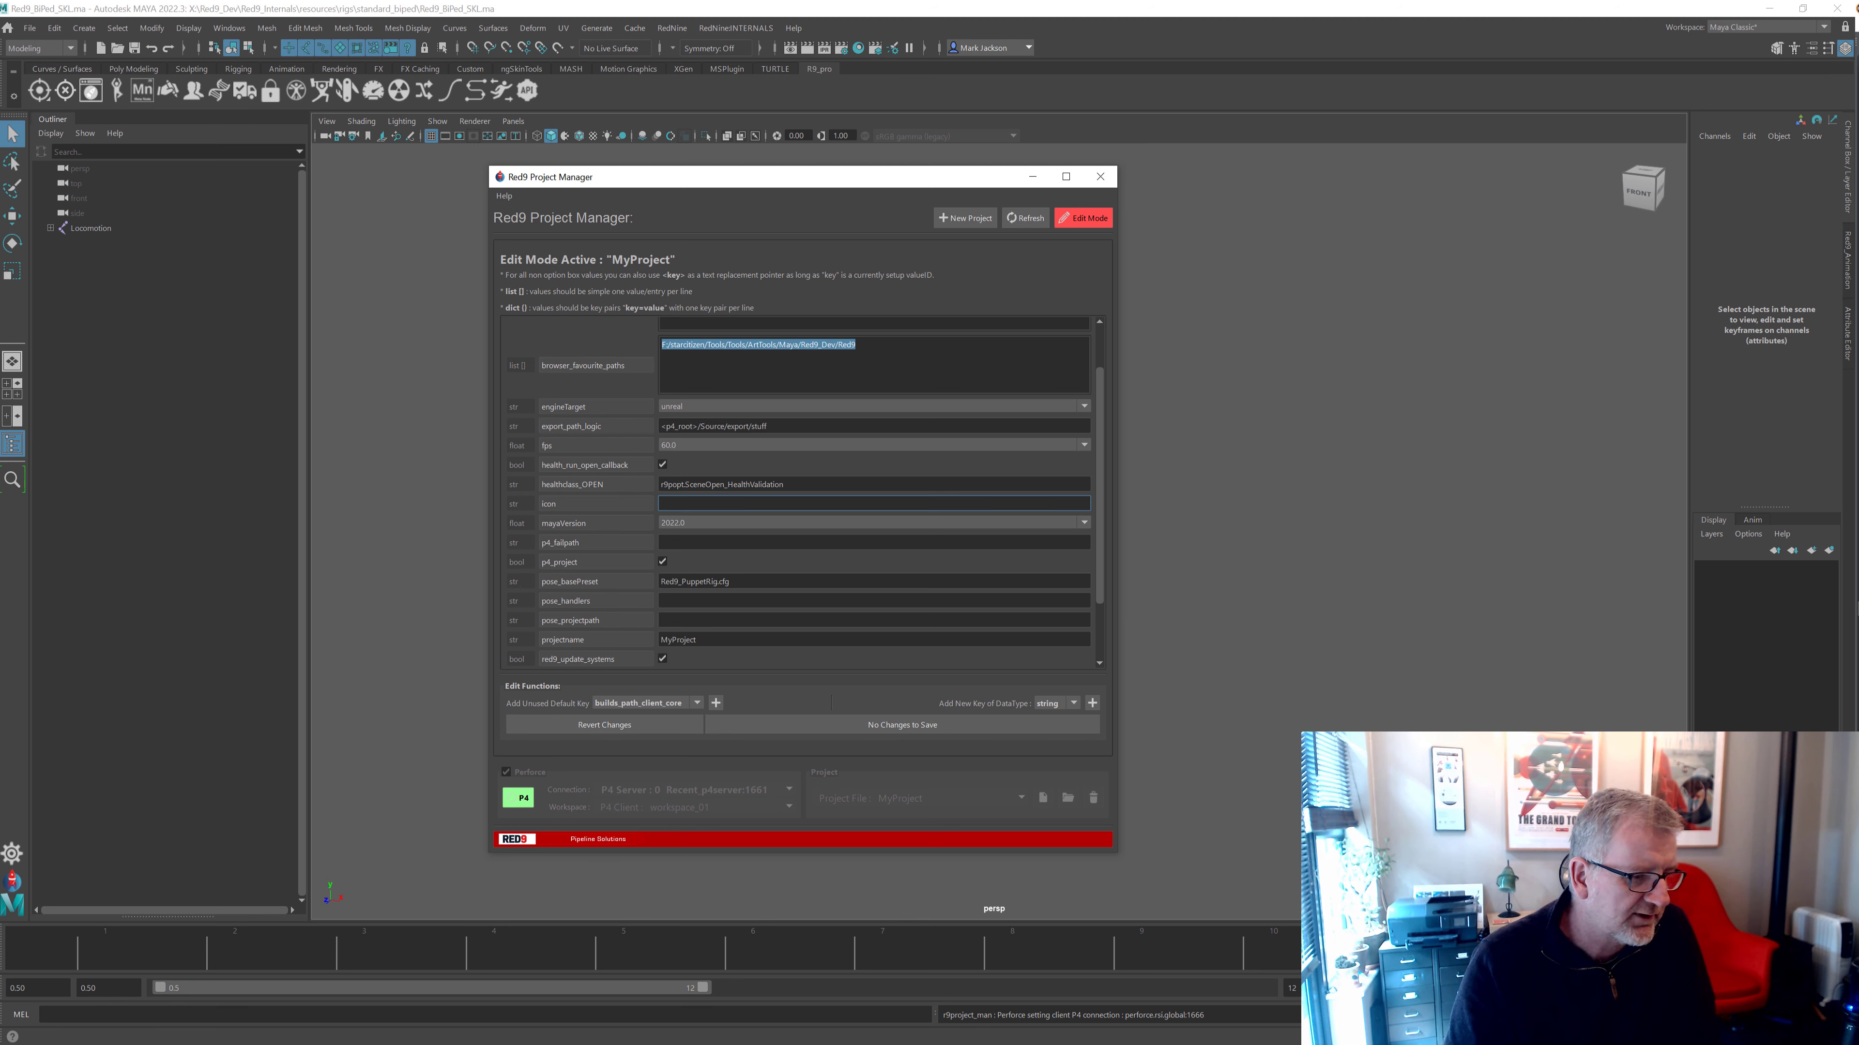
Switch to File Explorer and open Maya.env from the Documents/maya/2022 folder in Notepad++
mouse_move(370, 1043)
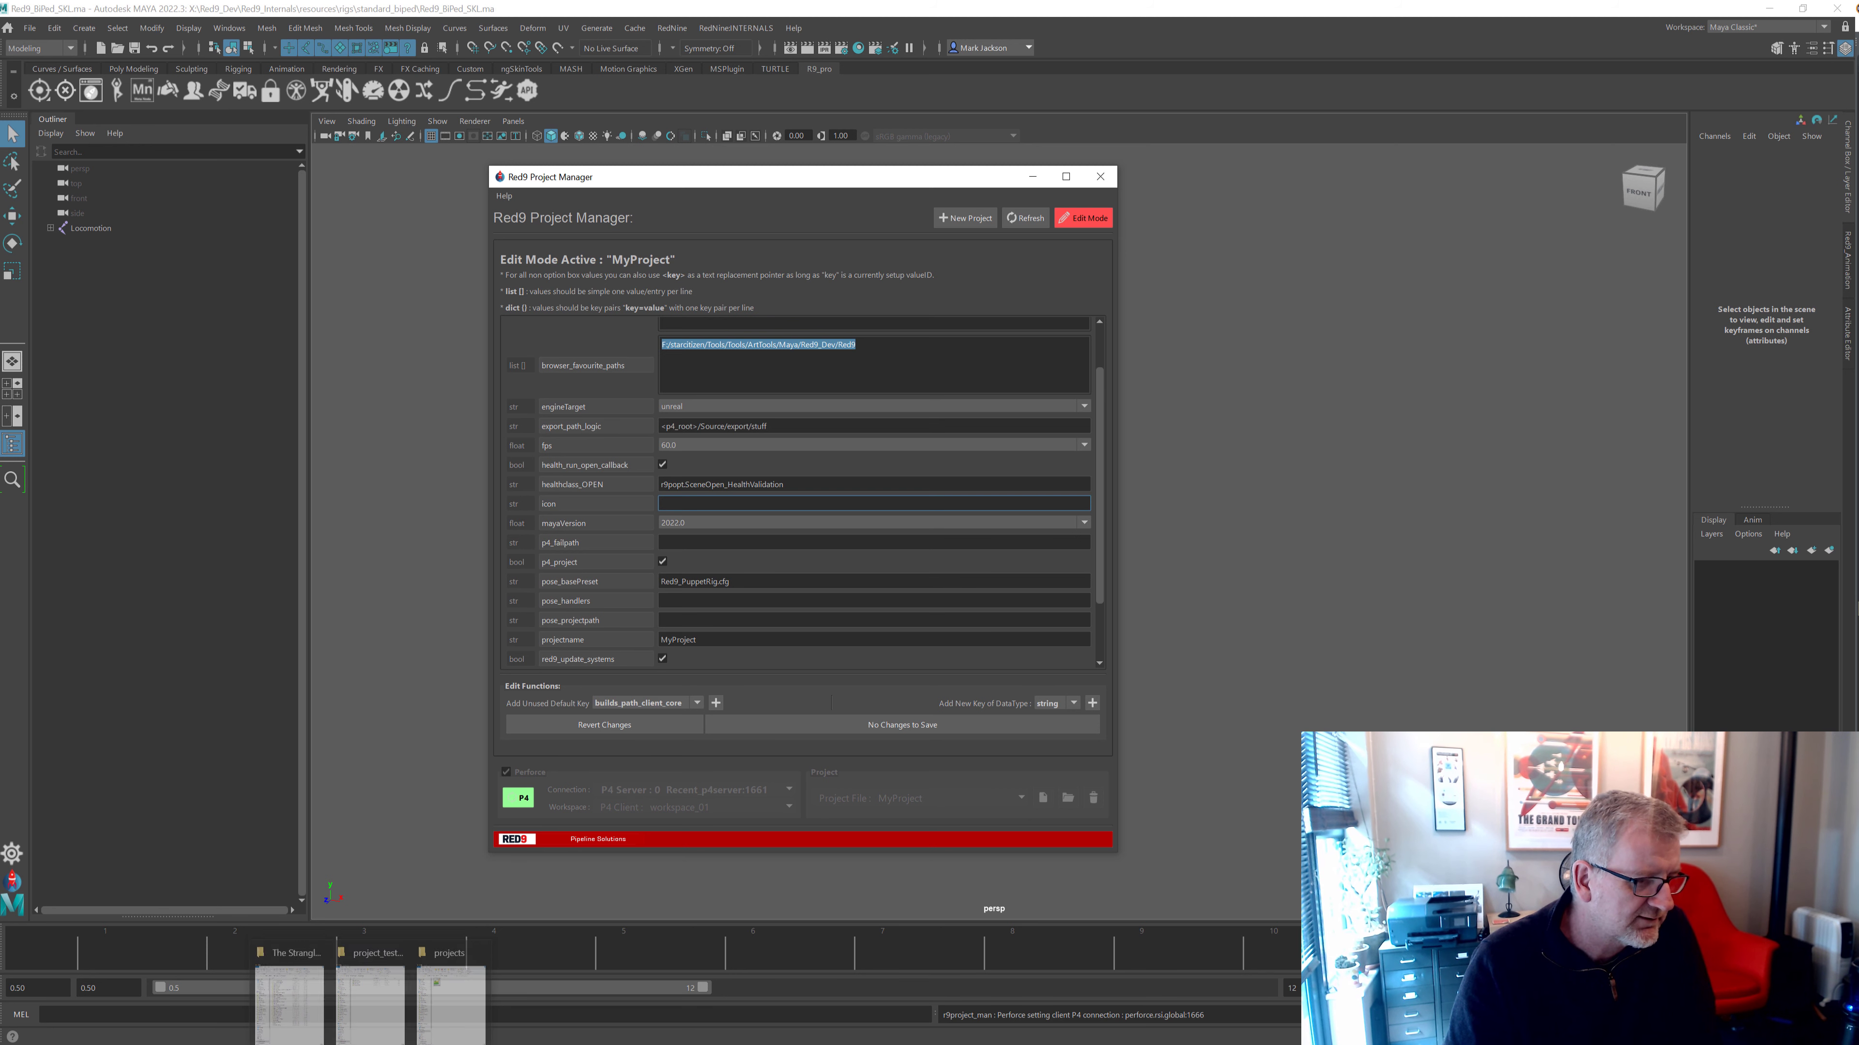
left_click(450, 999)
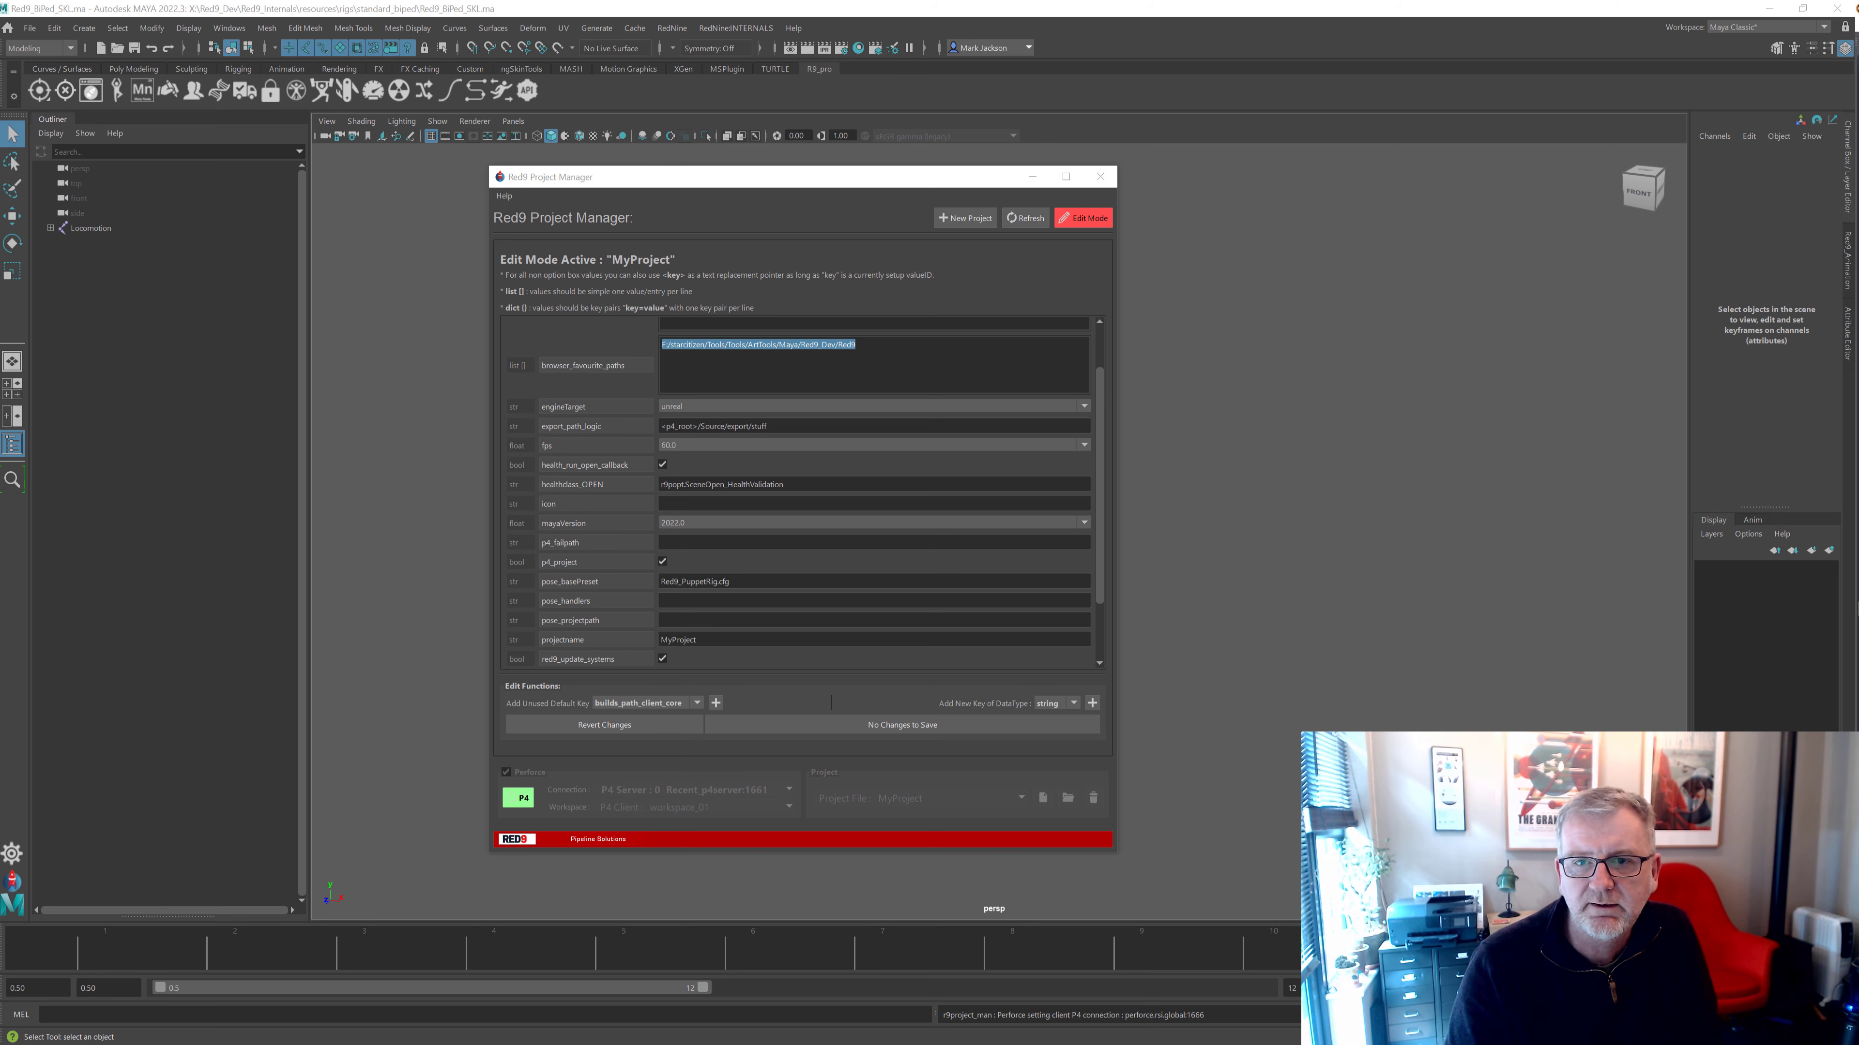
key("alt+Tab")
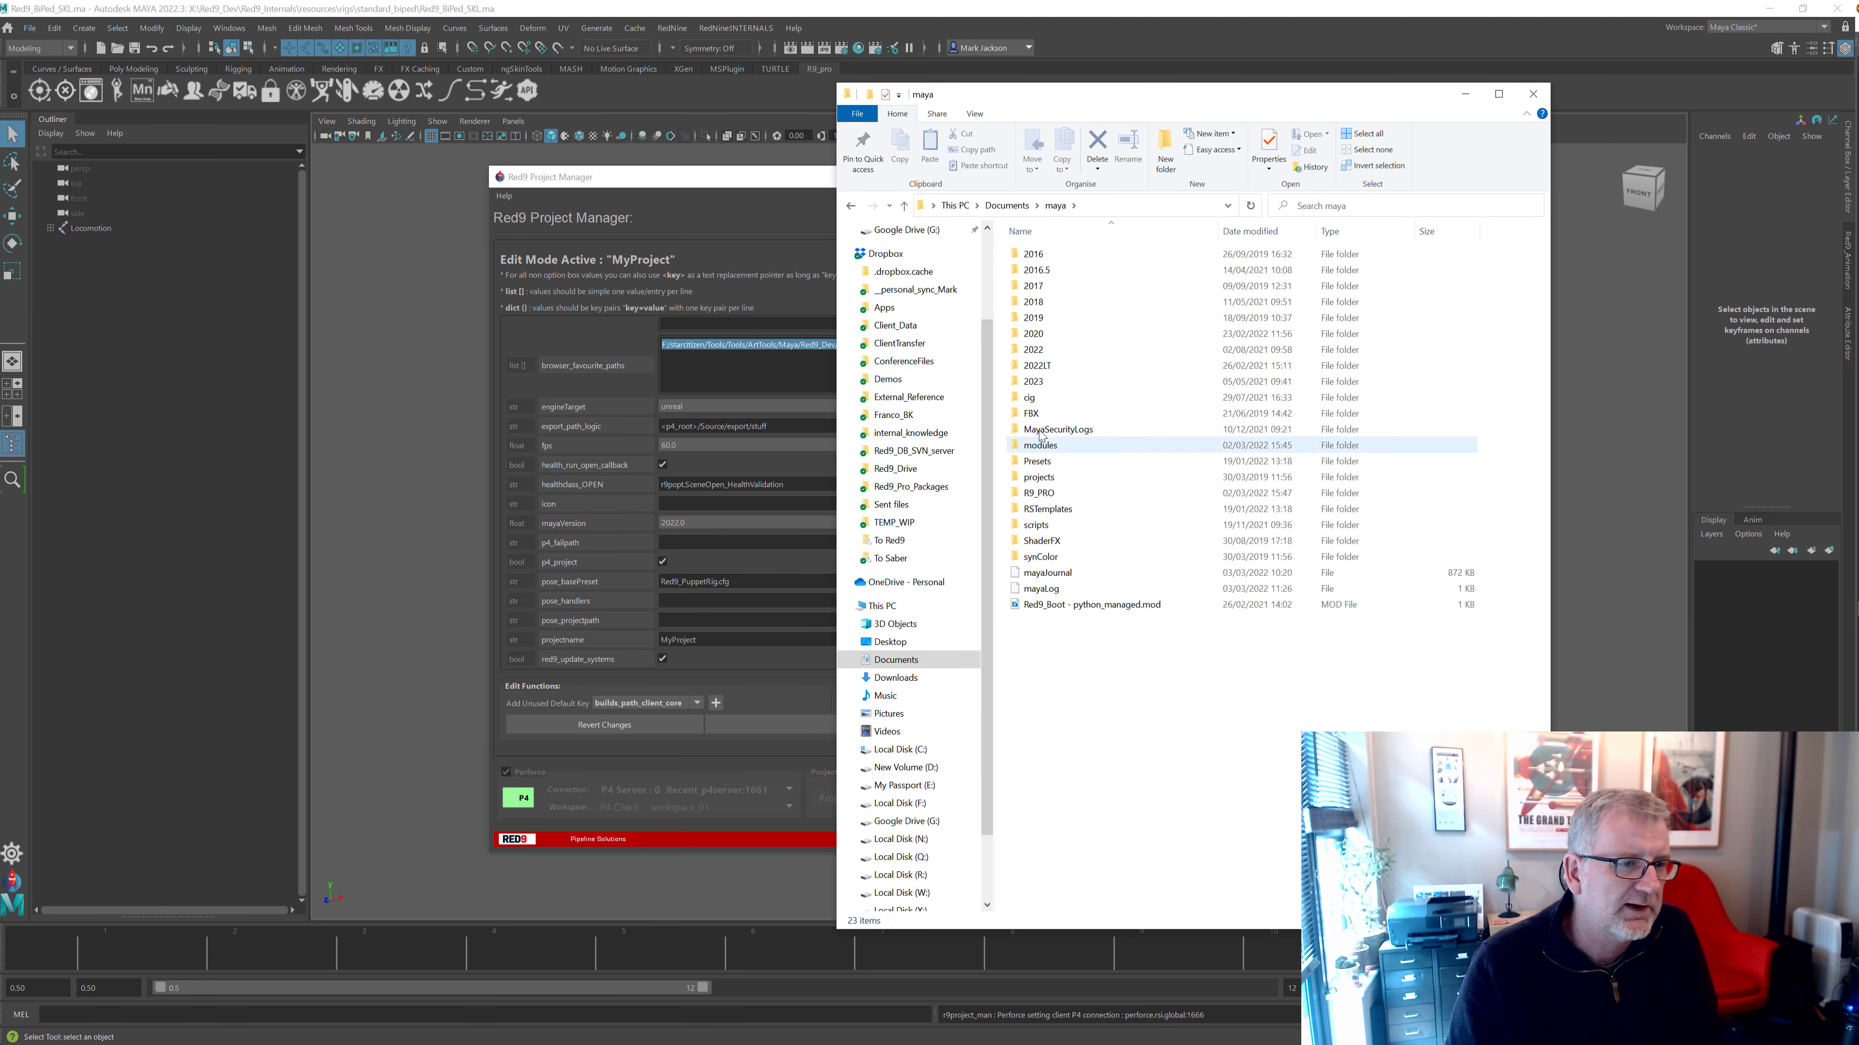
double_click(1049, 355)
left_click(1051, 357)
right_click(1051, 358)
left_click(1079, 432)
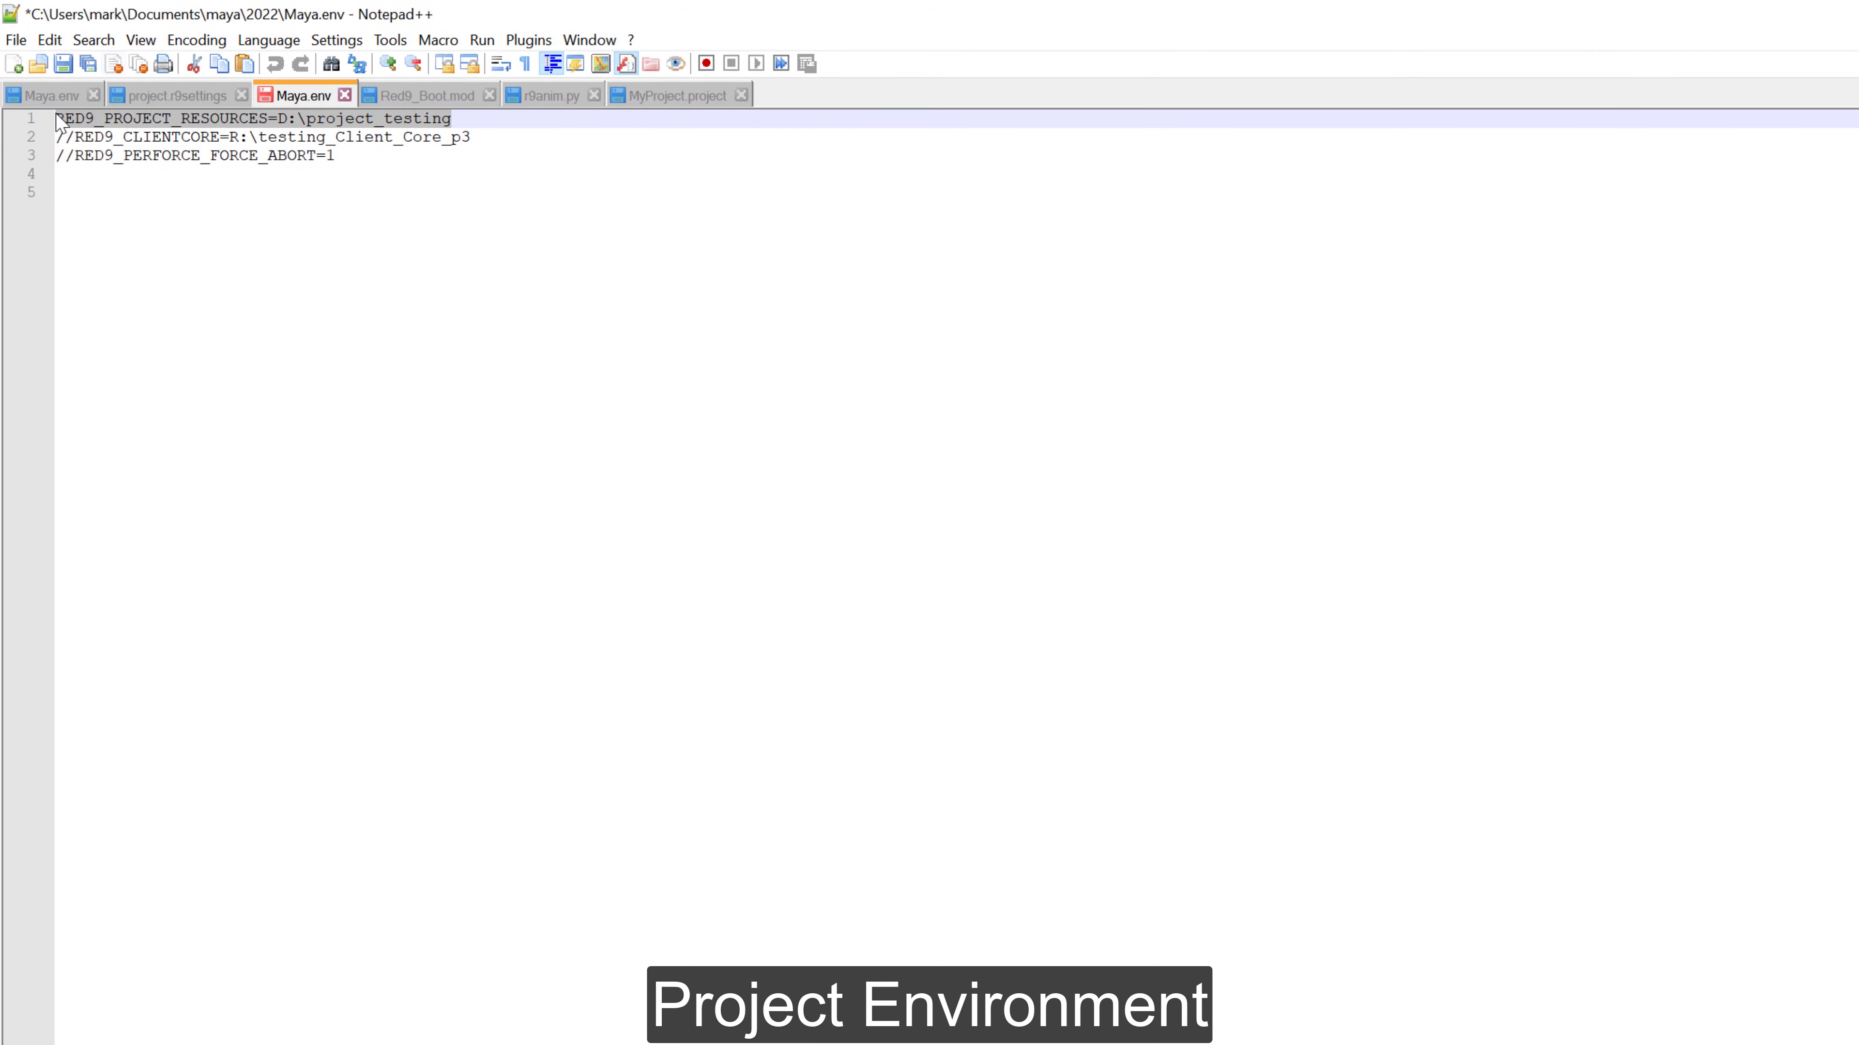
Delete the commented RED9_CLIENTCORE and RED9_PERFORCE_FORCE_ABORT lines from Maya.env, keeping RED9_PROJECT_RESOURCES=D:\project_testing, and save the file
left_click(329, 98)
left_click_drag(319, 86, 1, 62)
left_click(701, 344)
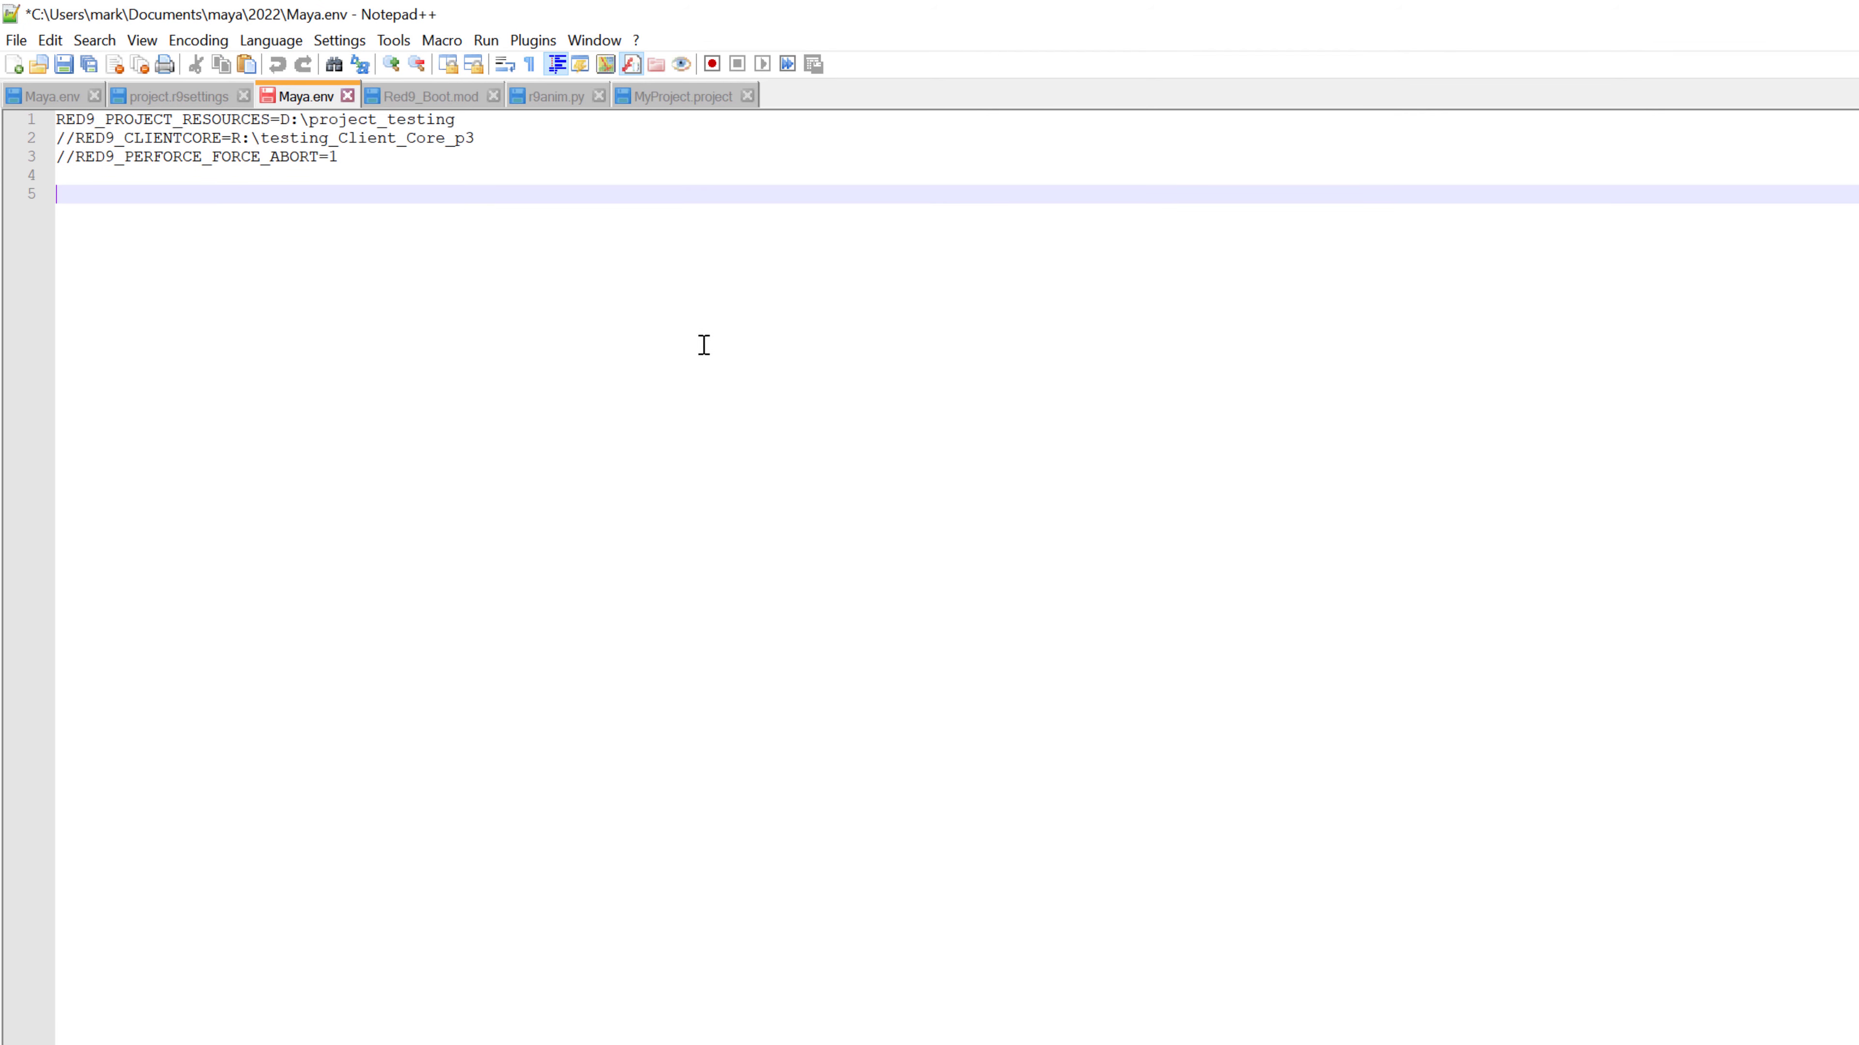
key("ctrl+s")
left_click_drag(497, 171, 3, 139)
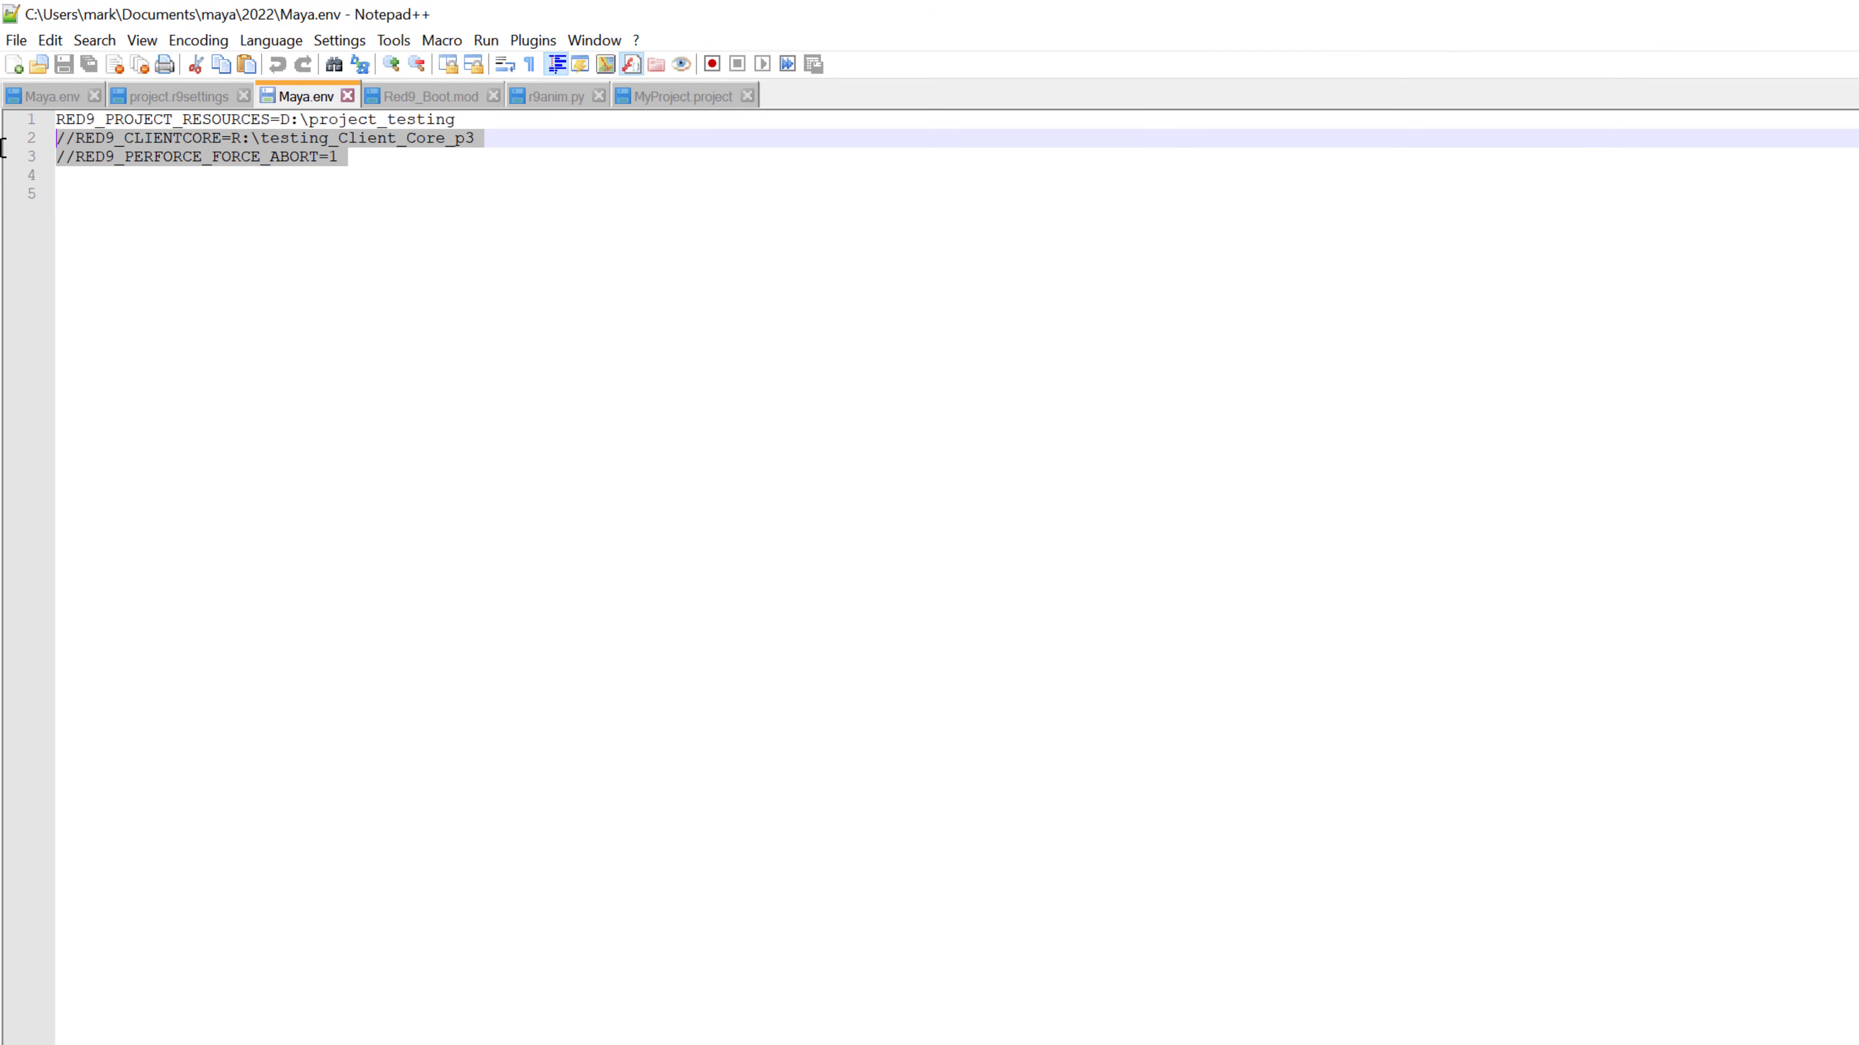
key("Delete")
double_click(66, 119)
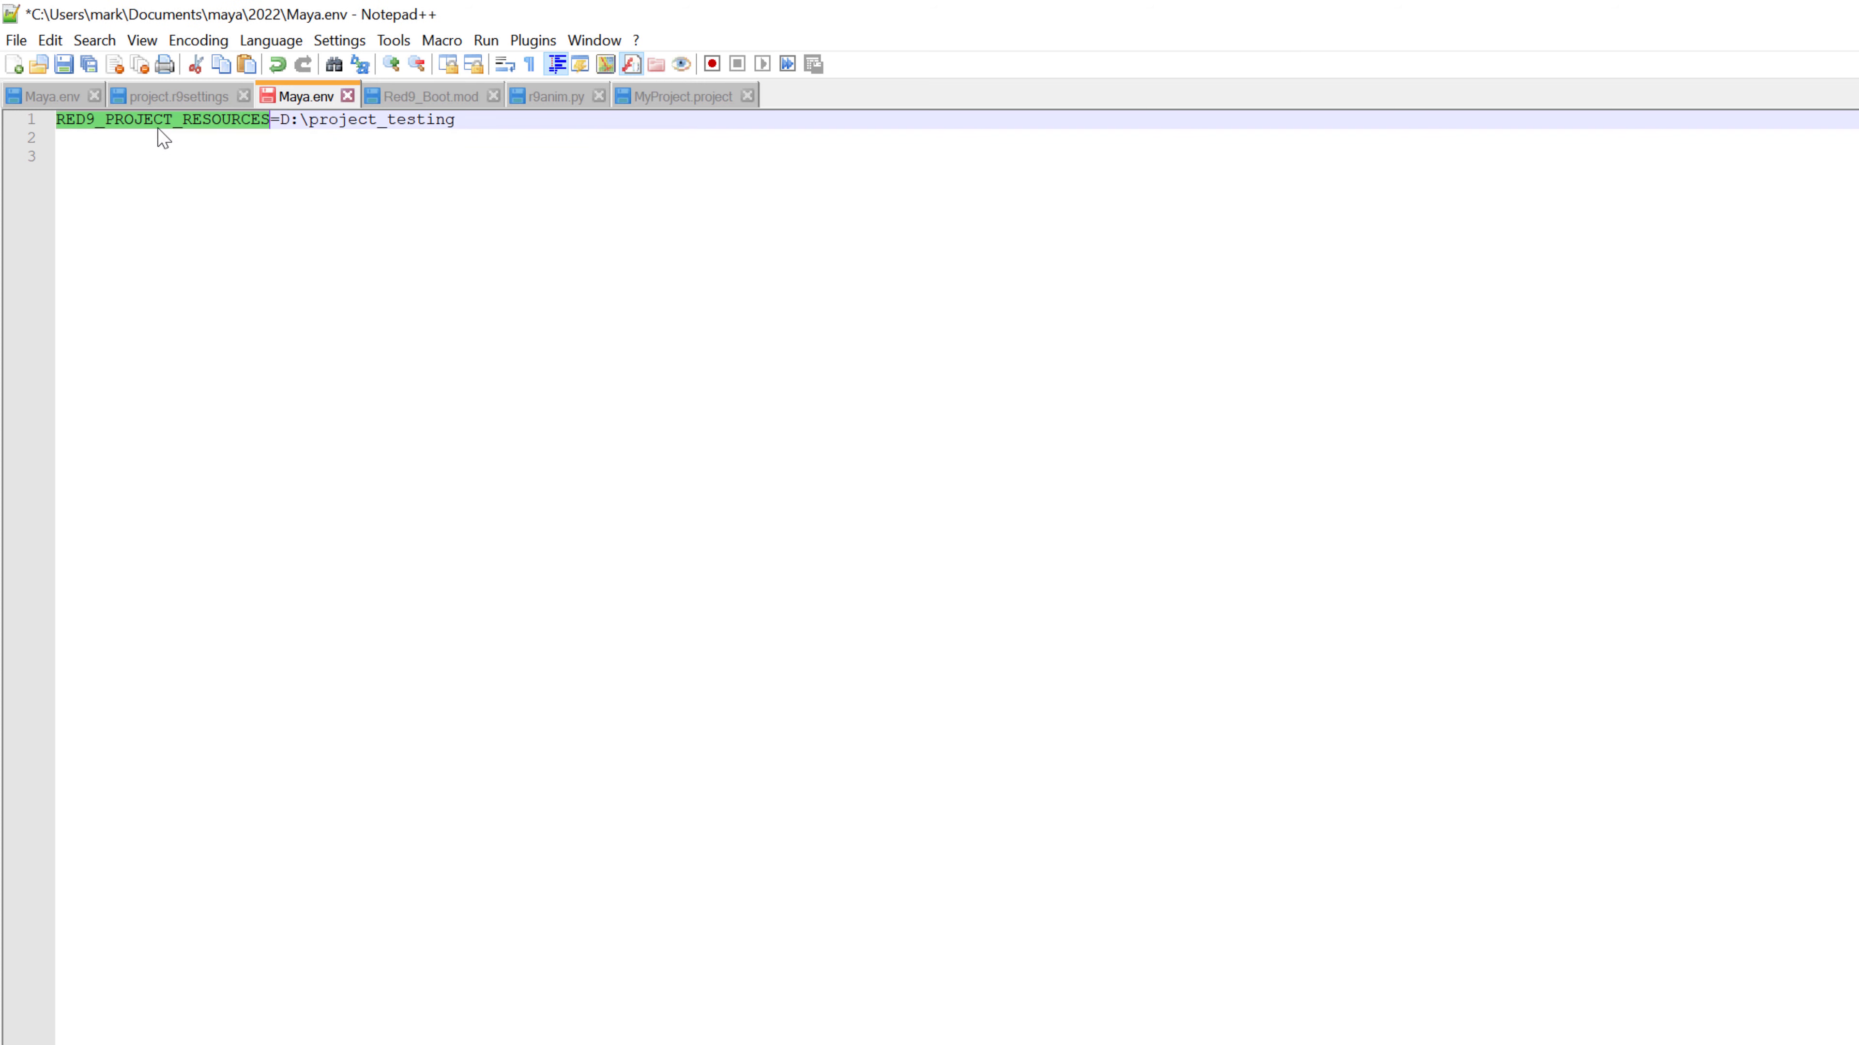
left_click_drag(281, 120, 469, 123)
left_click(397, 157)
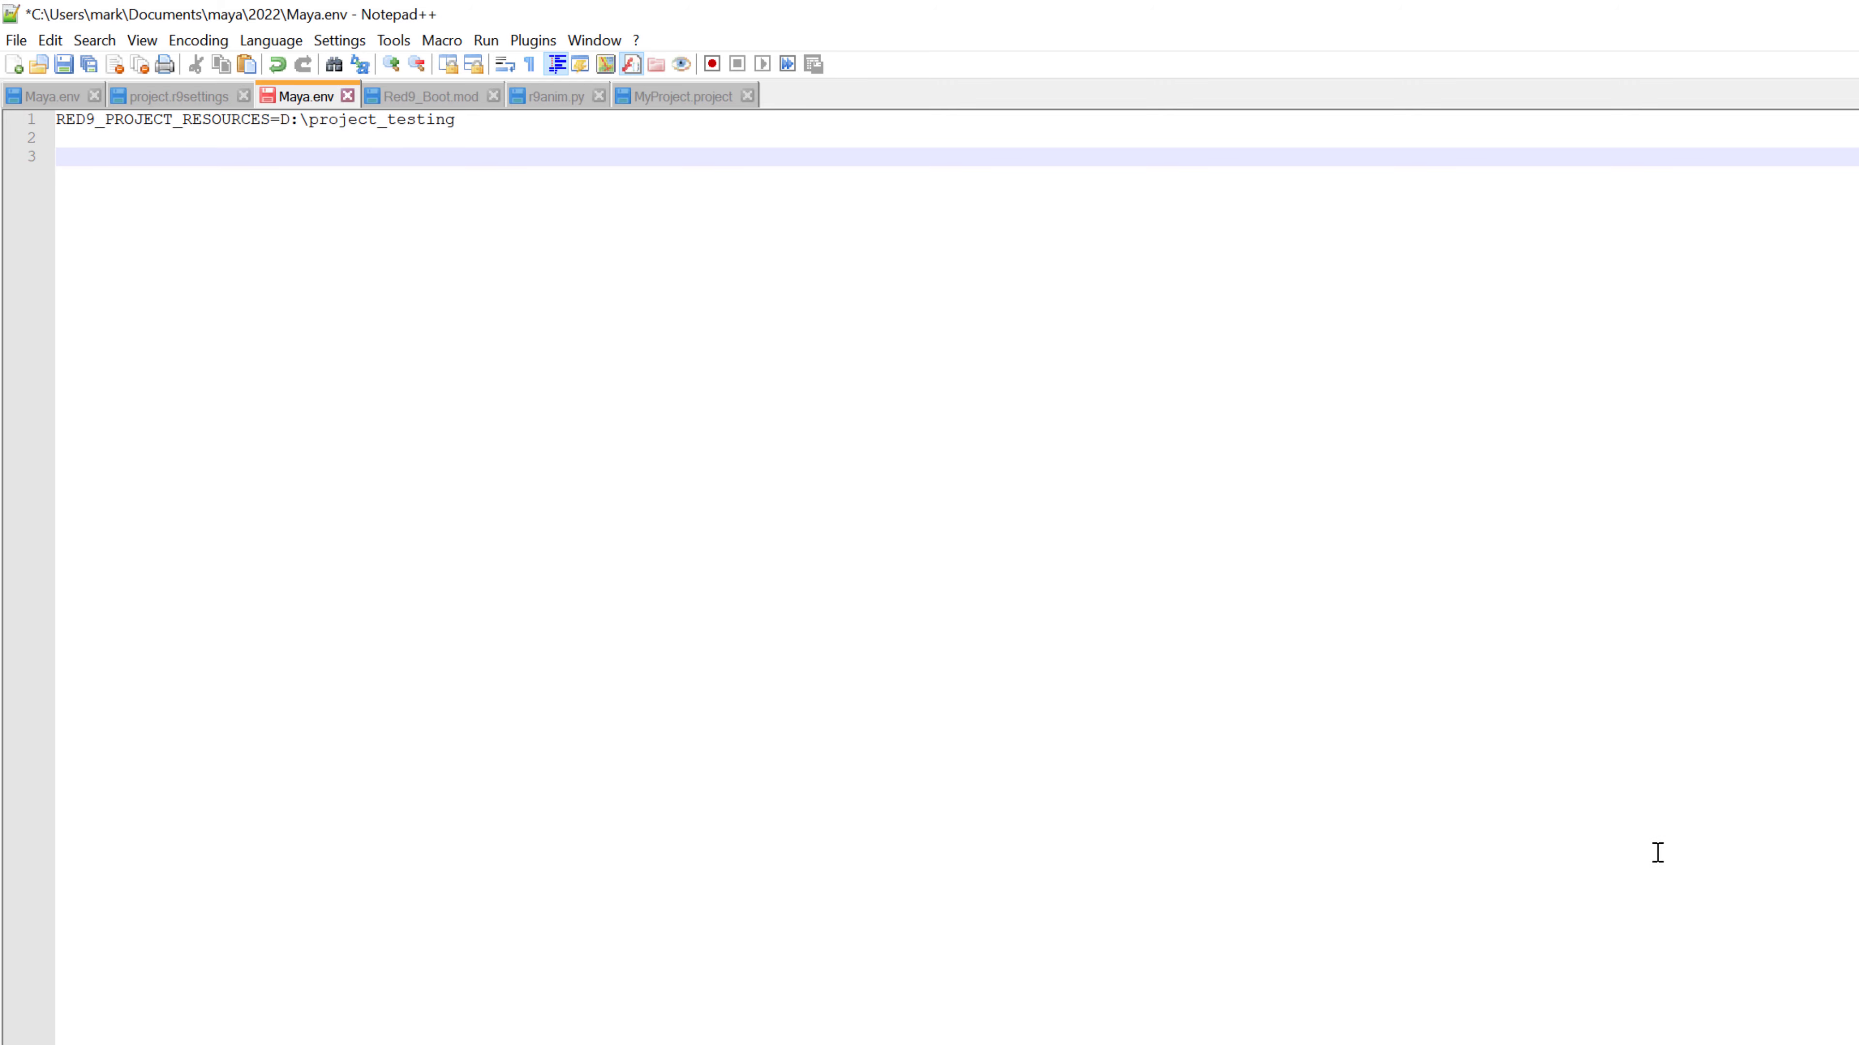
key("ctrl+s")
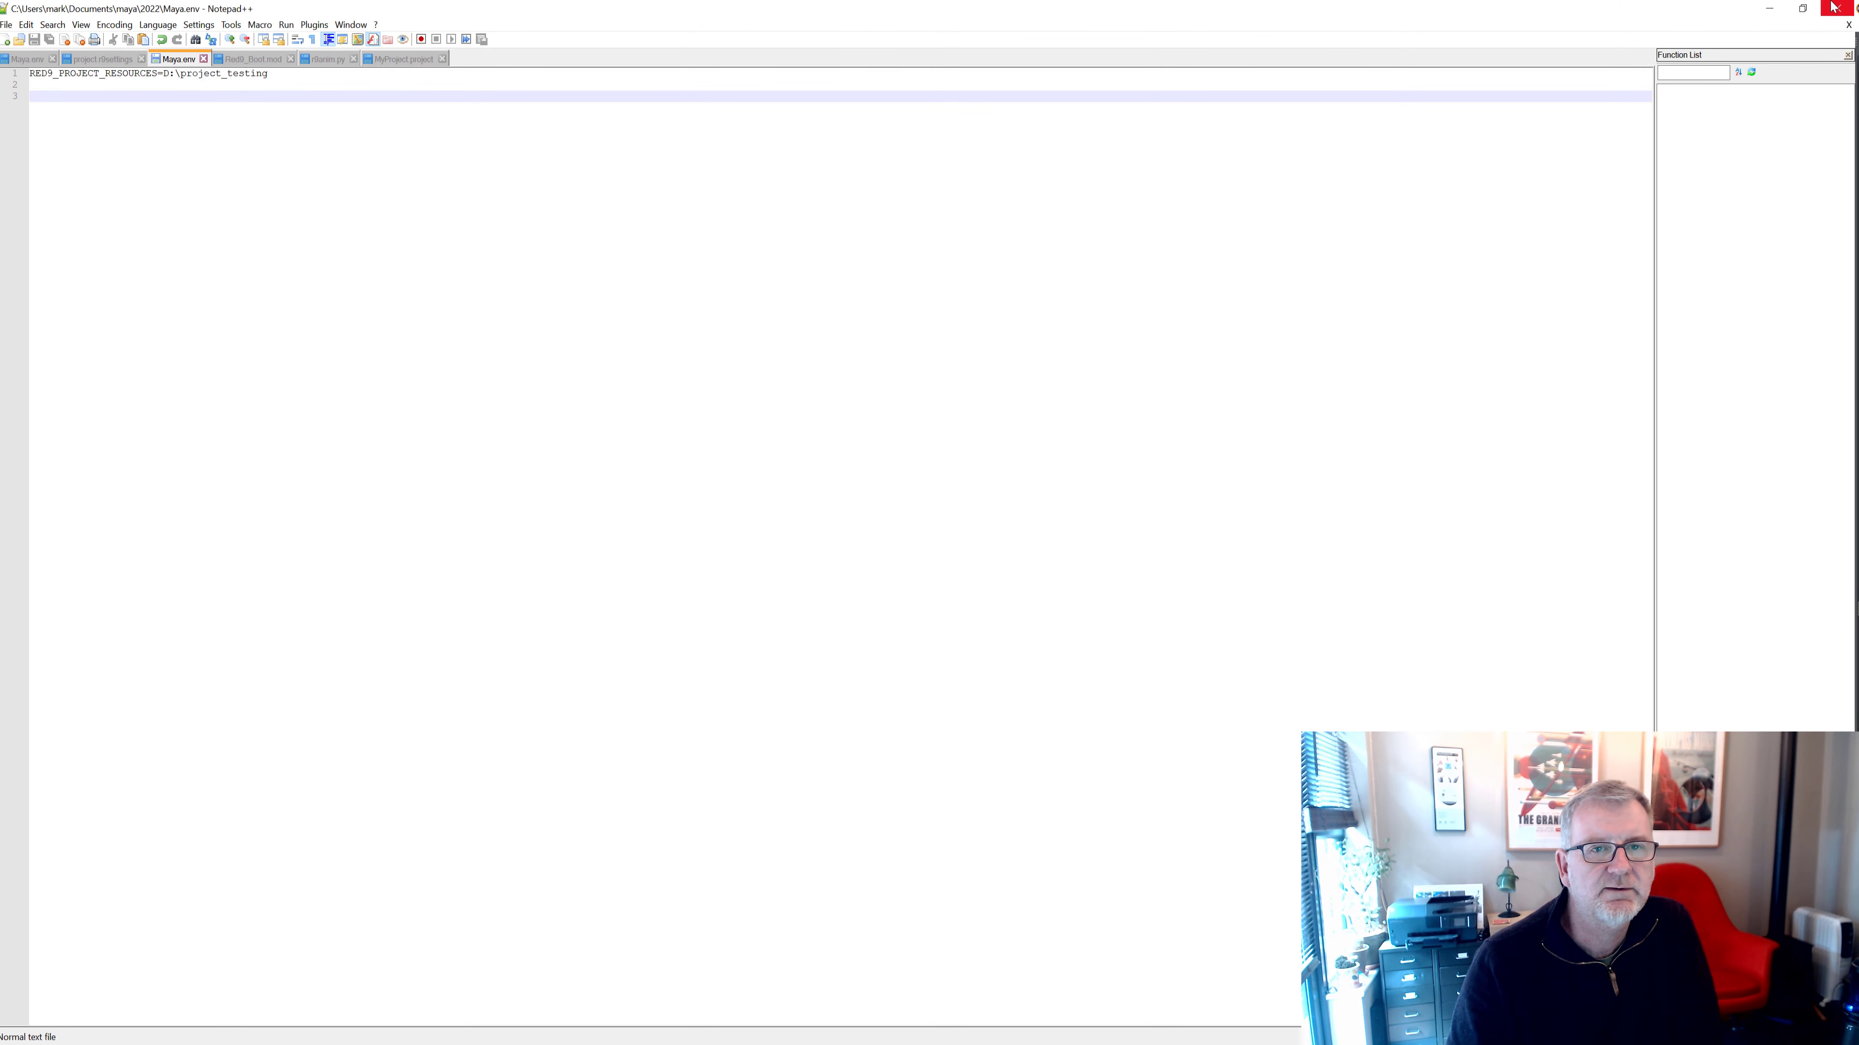
Close Notepad++, clear the desktop, relaunch Maya 2022 and dismiss the Red9 client boot selection without choosing any client
left_click(1833, 8)
left_click(1771, 9)
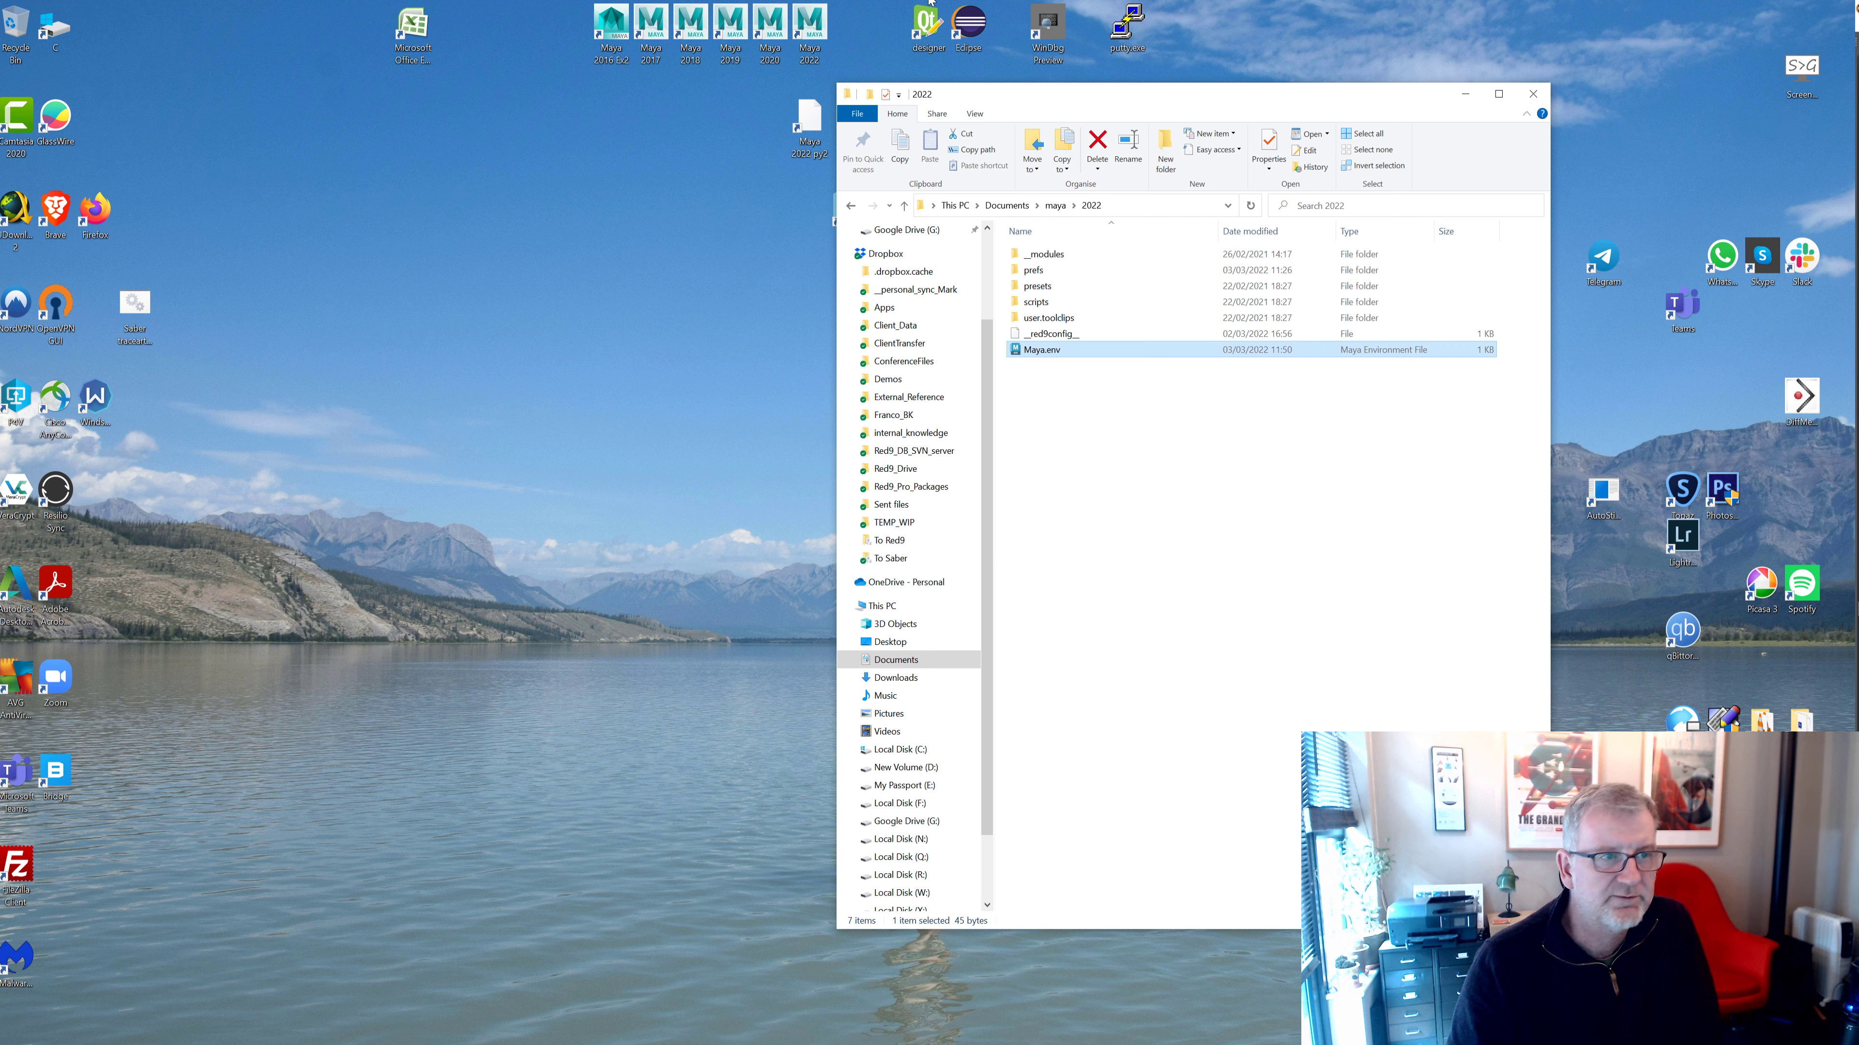
left_click(809, 126)
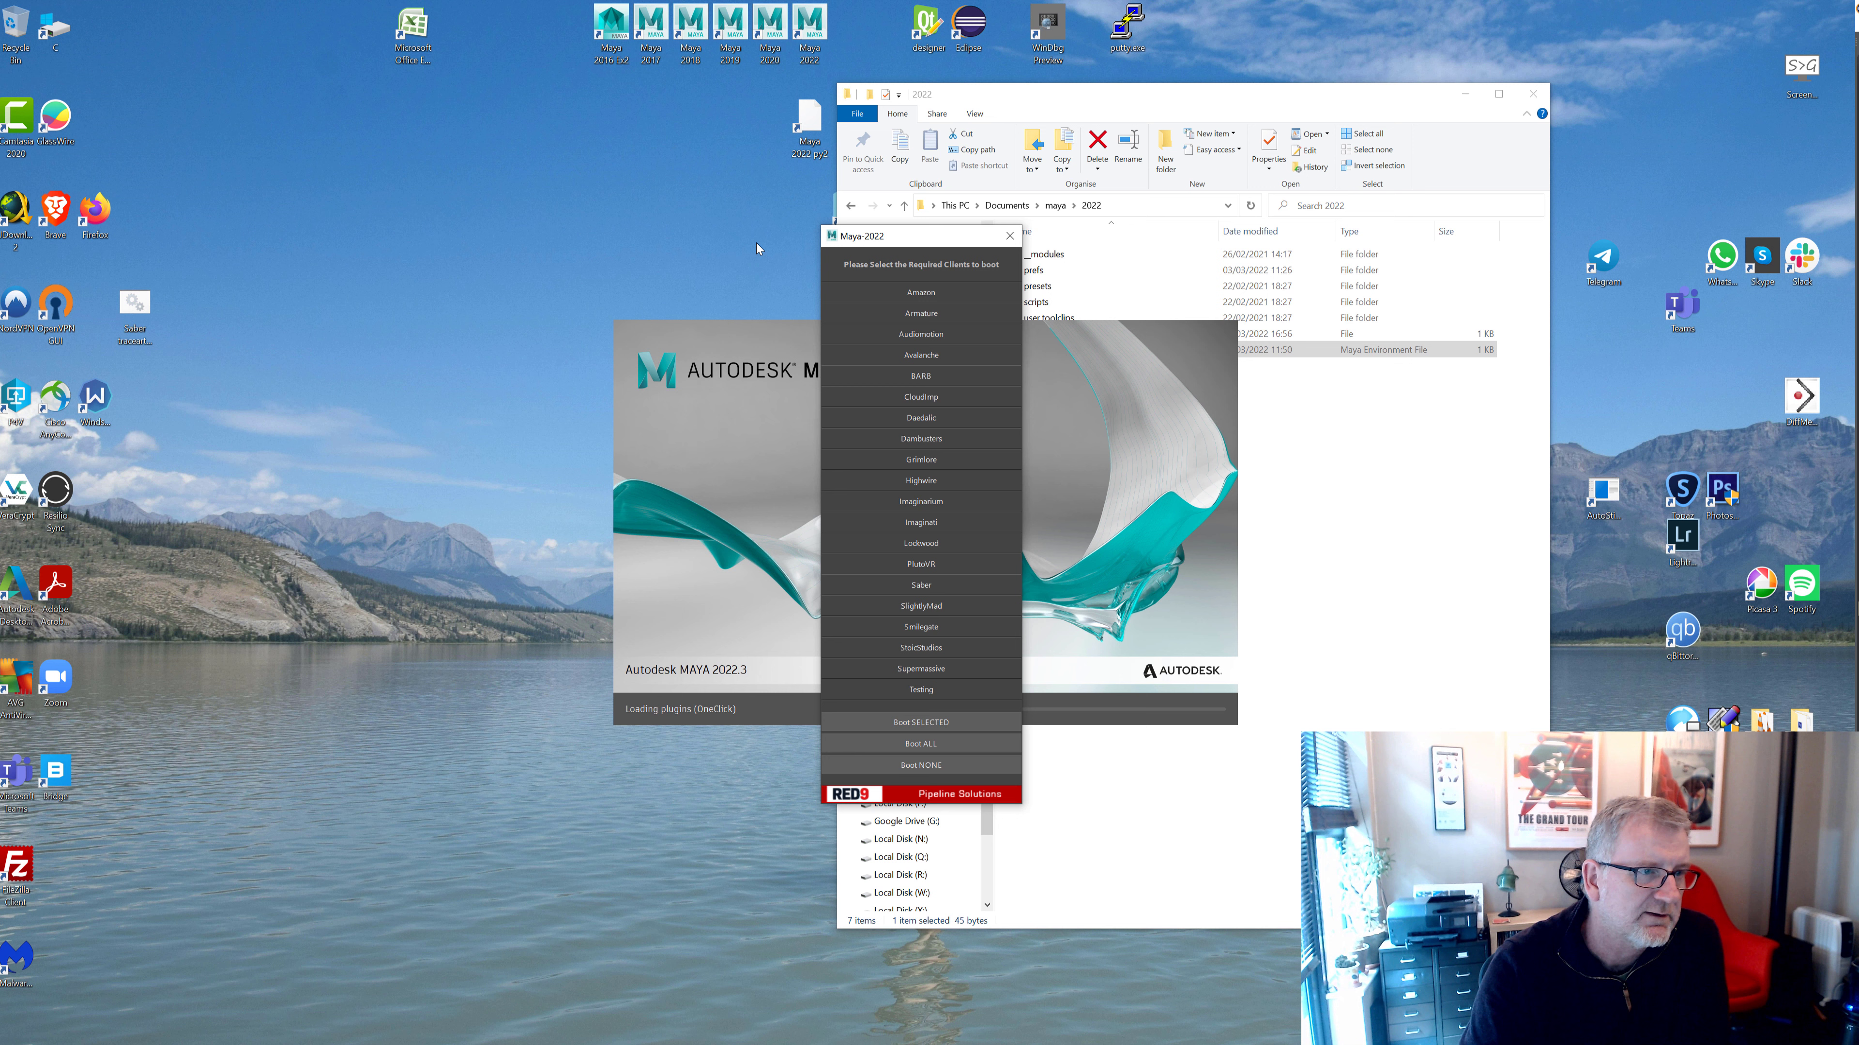
left_click(1010, 236)
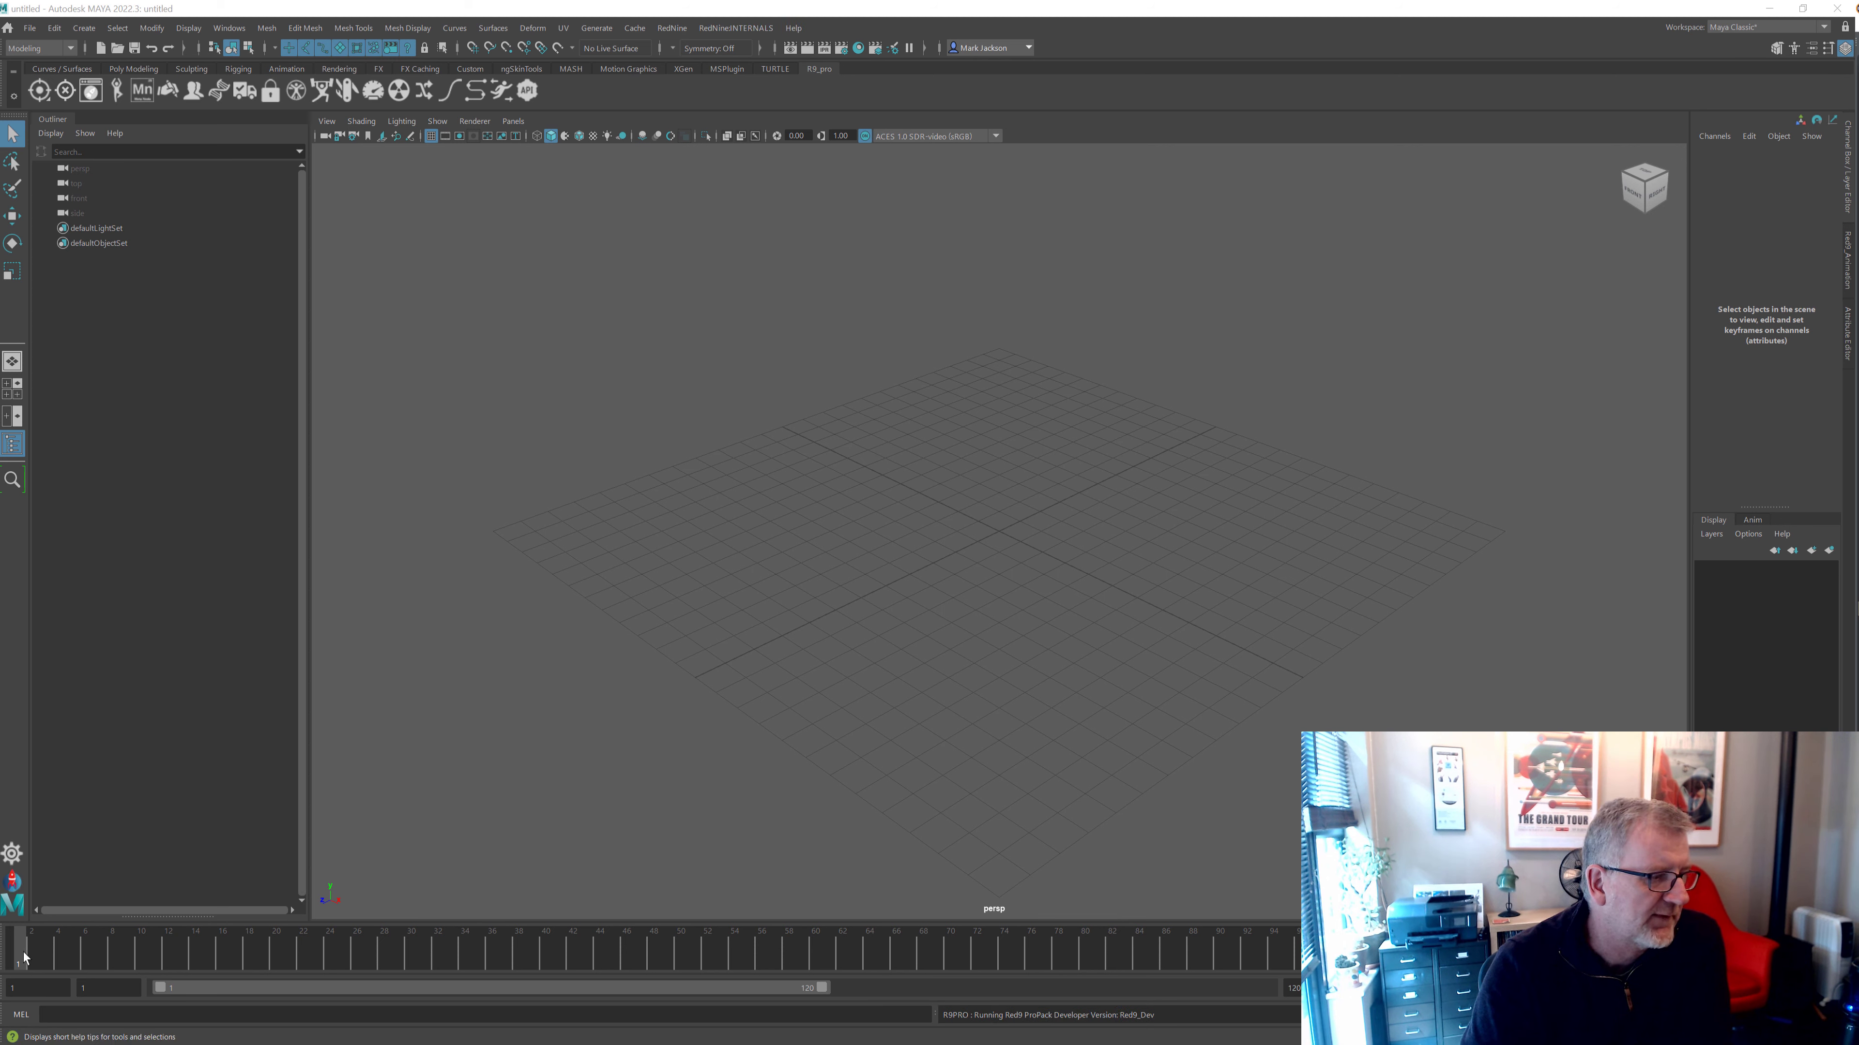
Bring up the Red9 ProjectPicker and switch the active project to Project_B
left_click(13, 855)
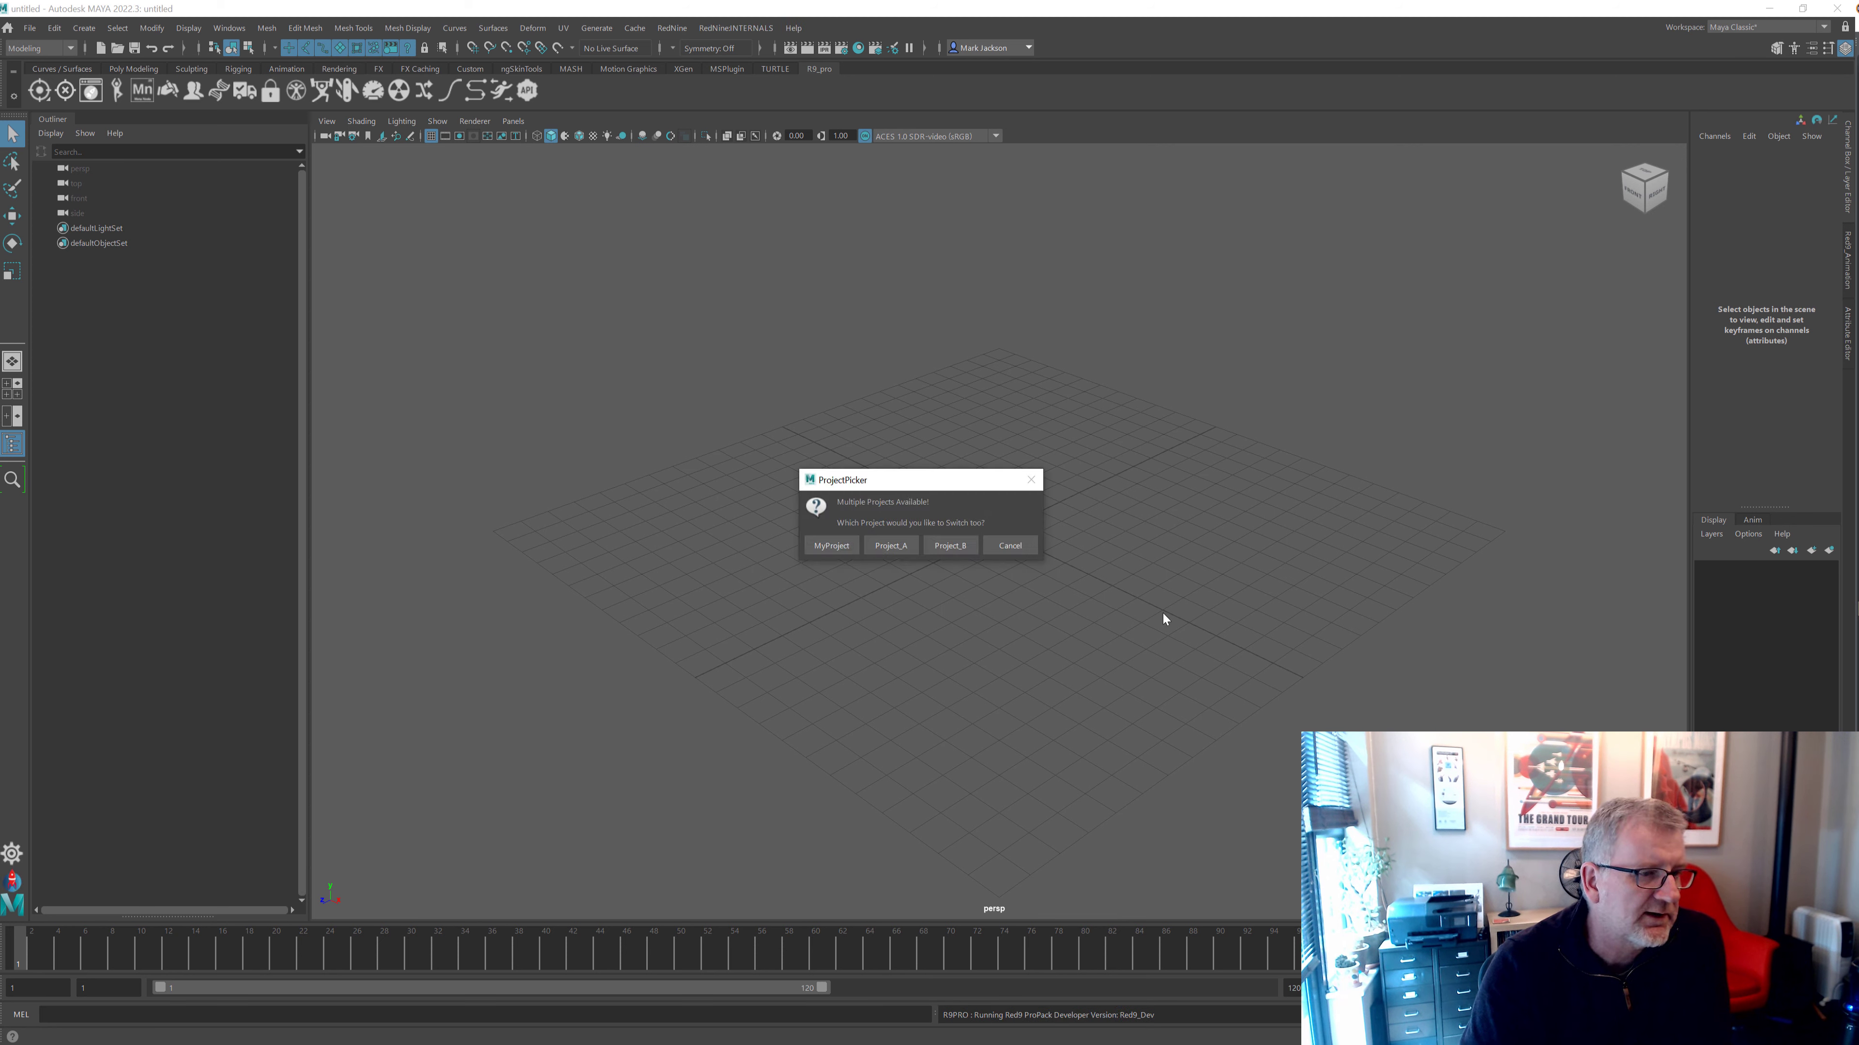
left_click(1011, 545)
left_click(13, 855)
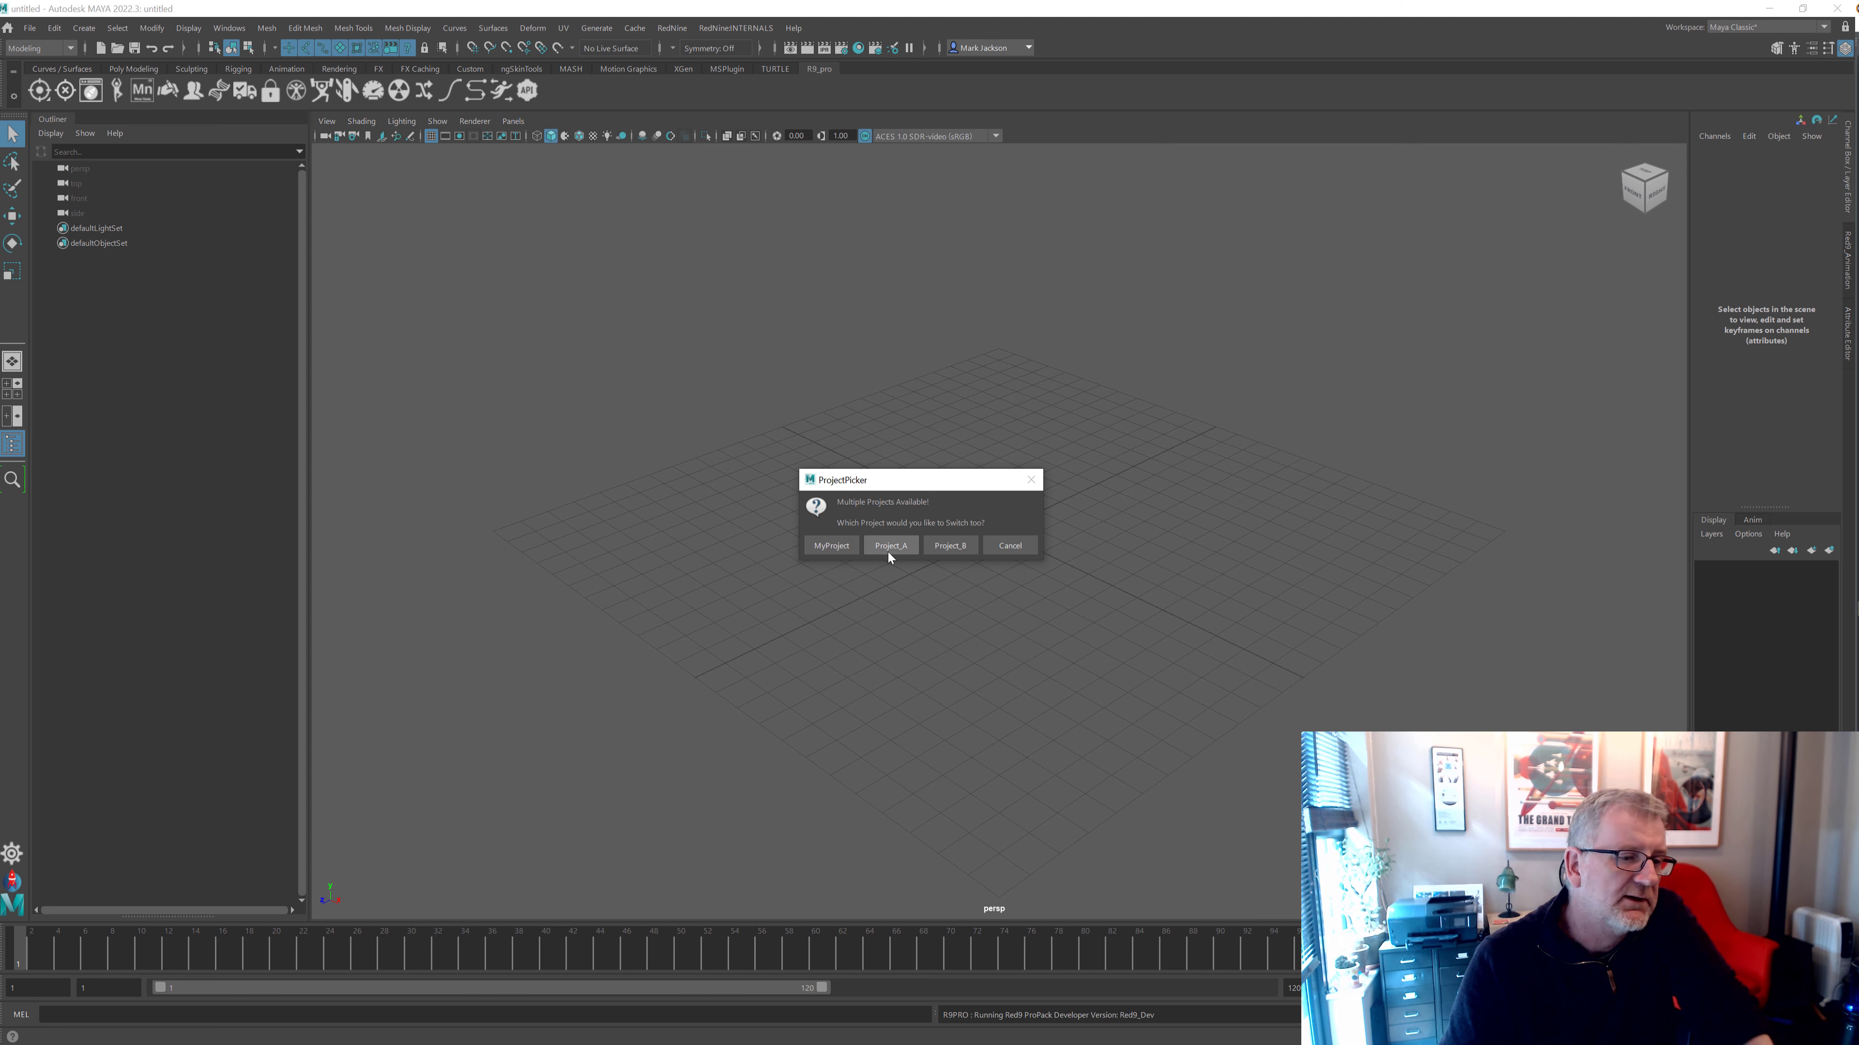
left_click(942, 545)
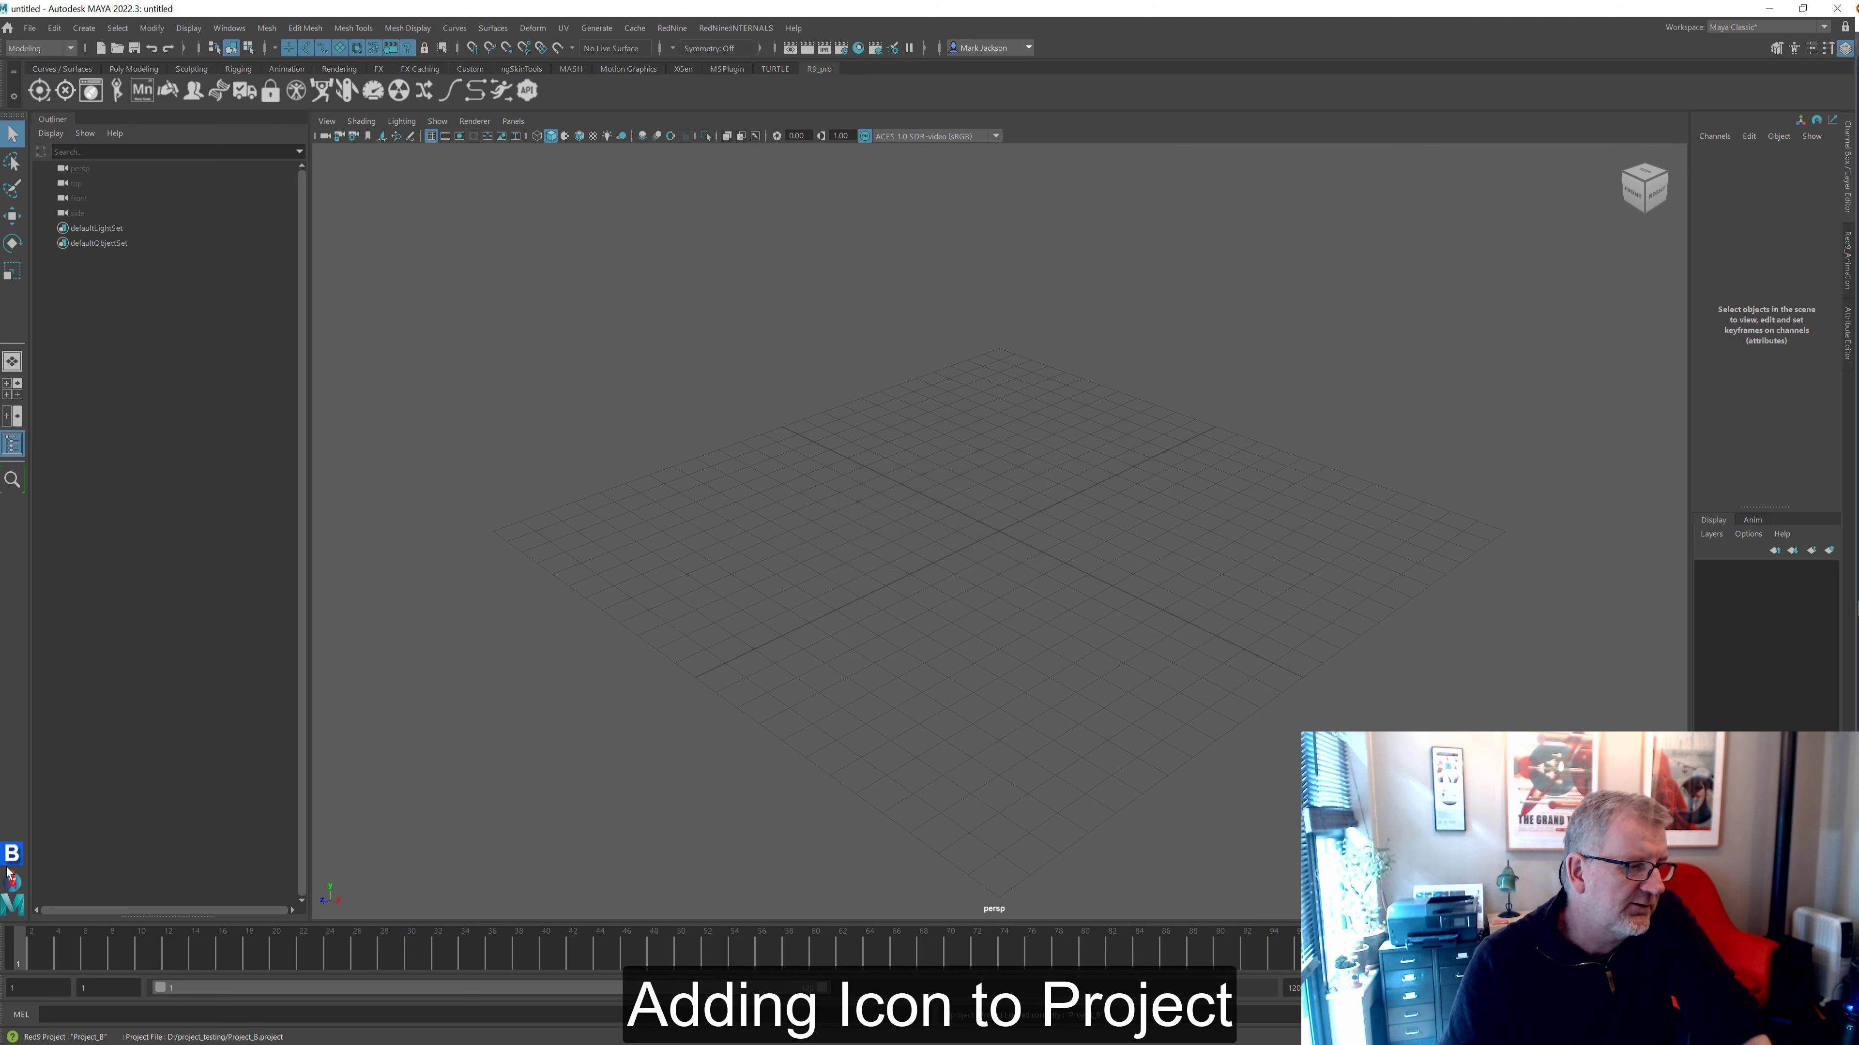
Open the Red9 Project Manager from the project icon, view the loaded project's data and close the window
right_click(13, 862)
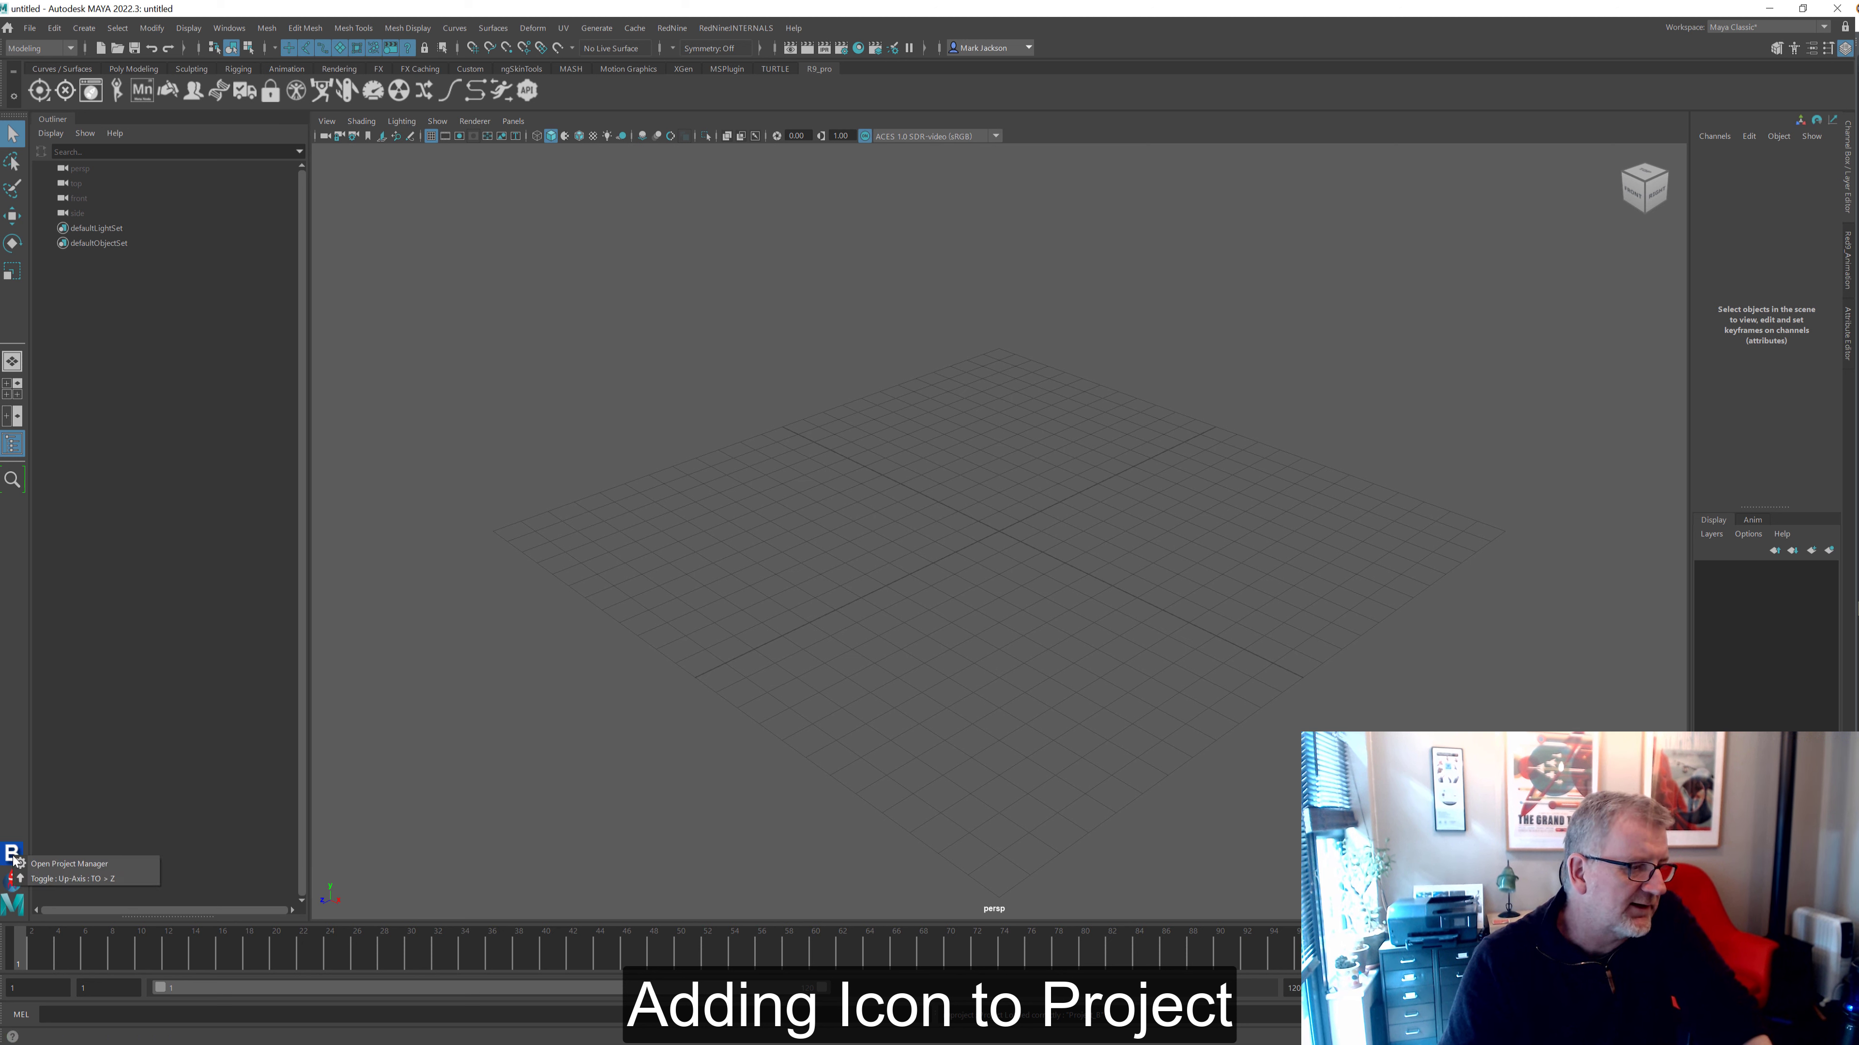
left_click(62, 863)
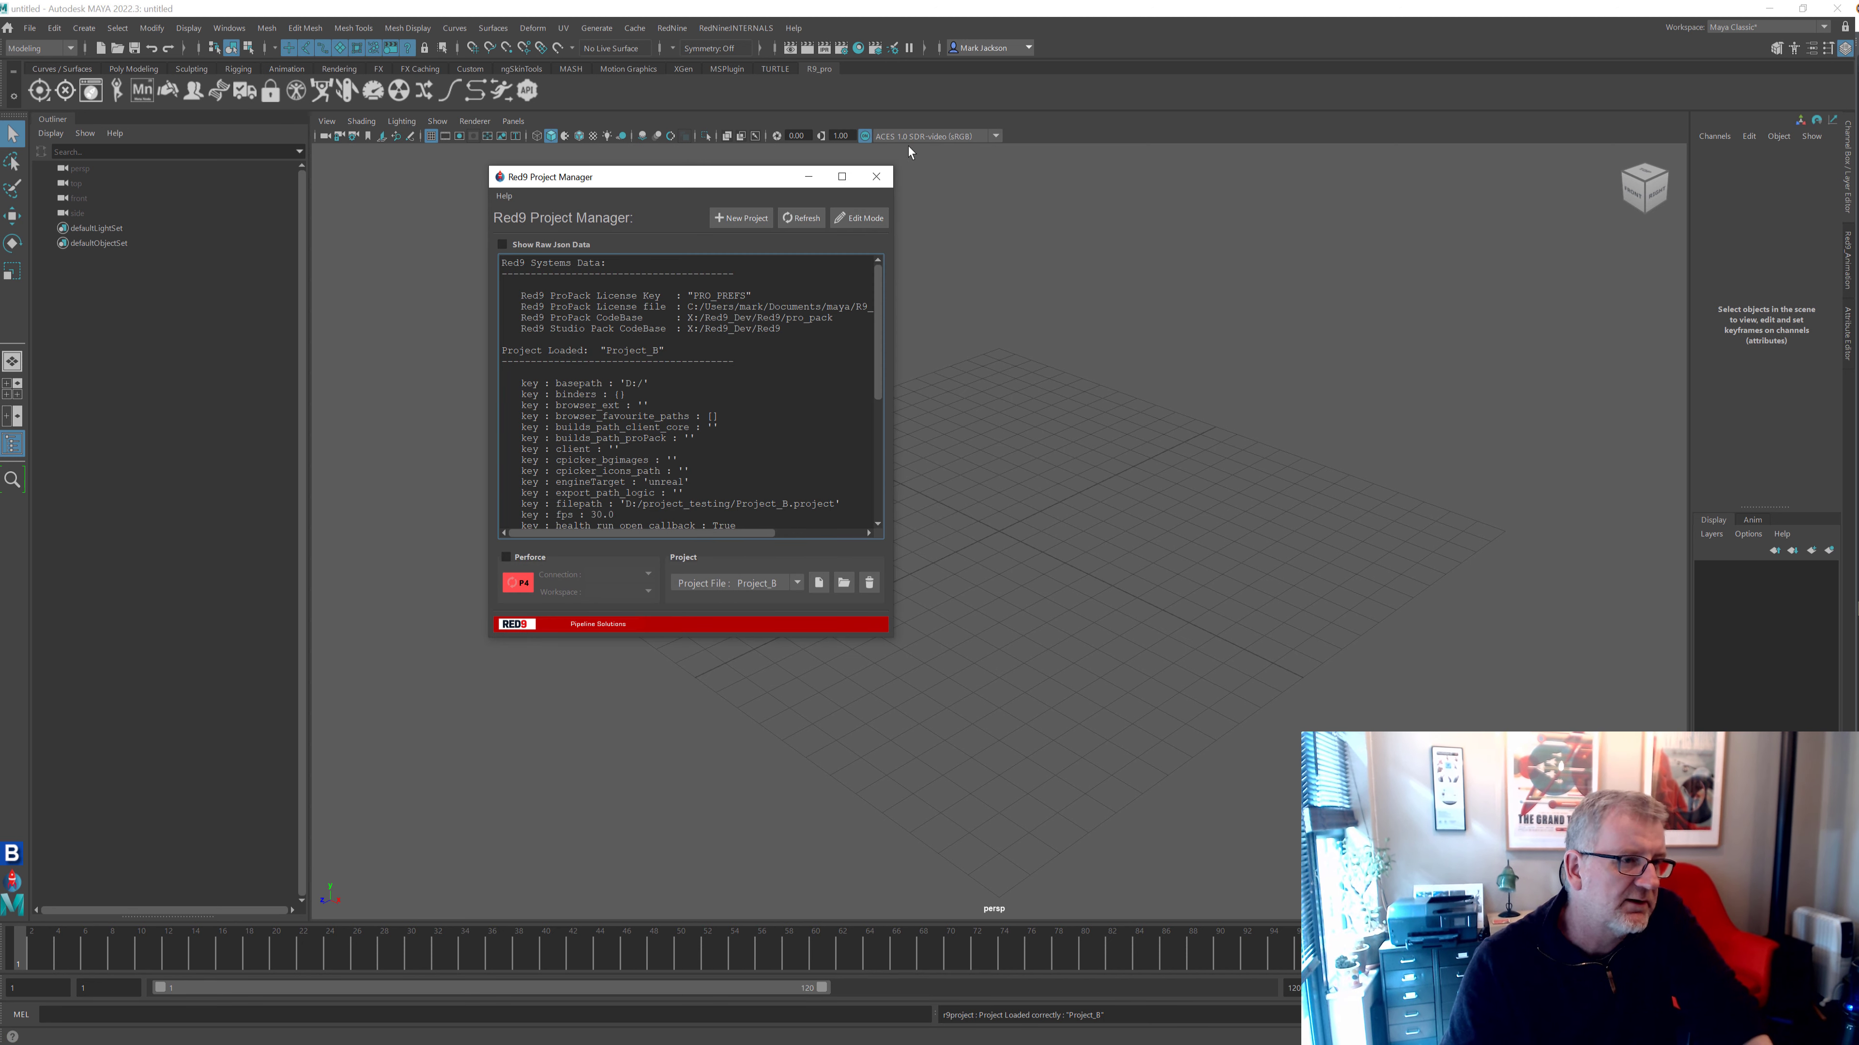
left_click(876, 177)
Switch the active project to Project_A and back to Project_B to compare their project icons
left_click(13, 855)
left_click(904, 548)
left_click(13, 855)
left_click(951, 546)
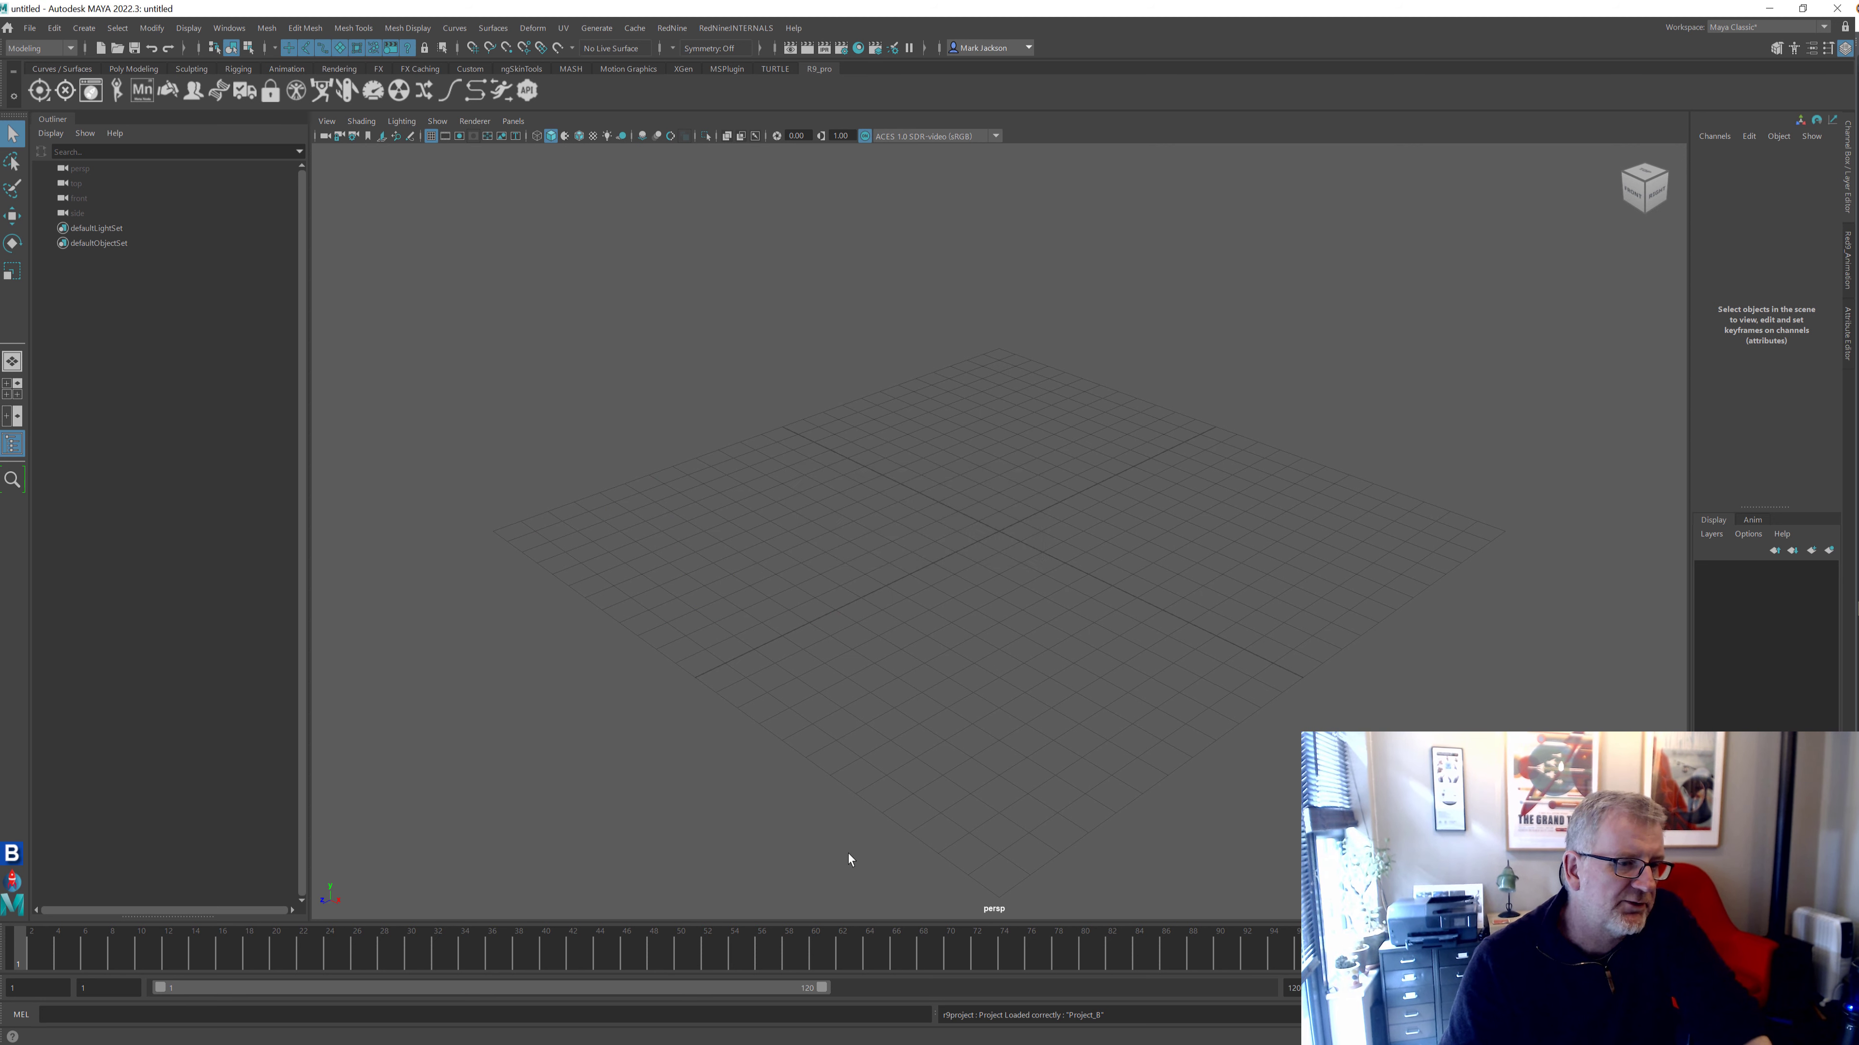
Reopen the Project Manager in Edit Mode, enlarge its window and highlight the icon key's value project_B.png
left_click(12, 859)
left_click(44, 870)
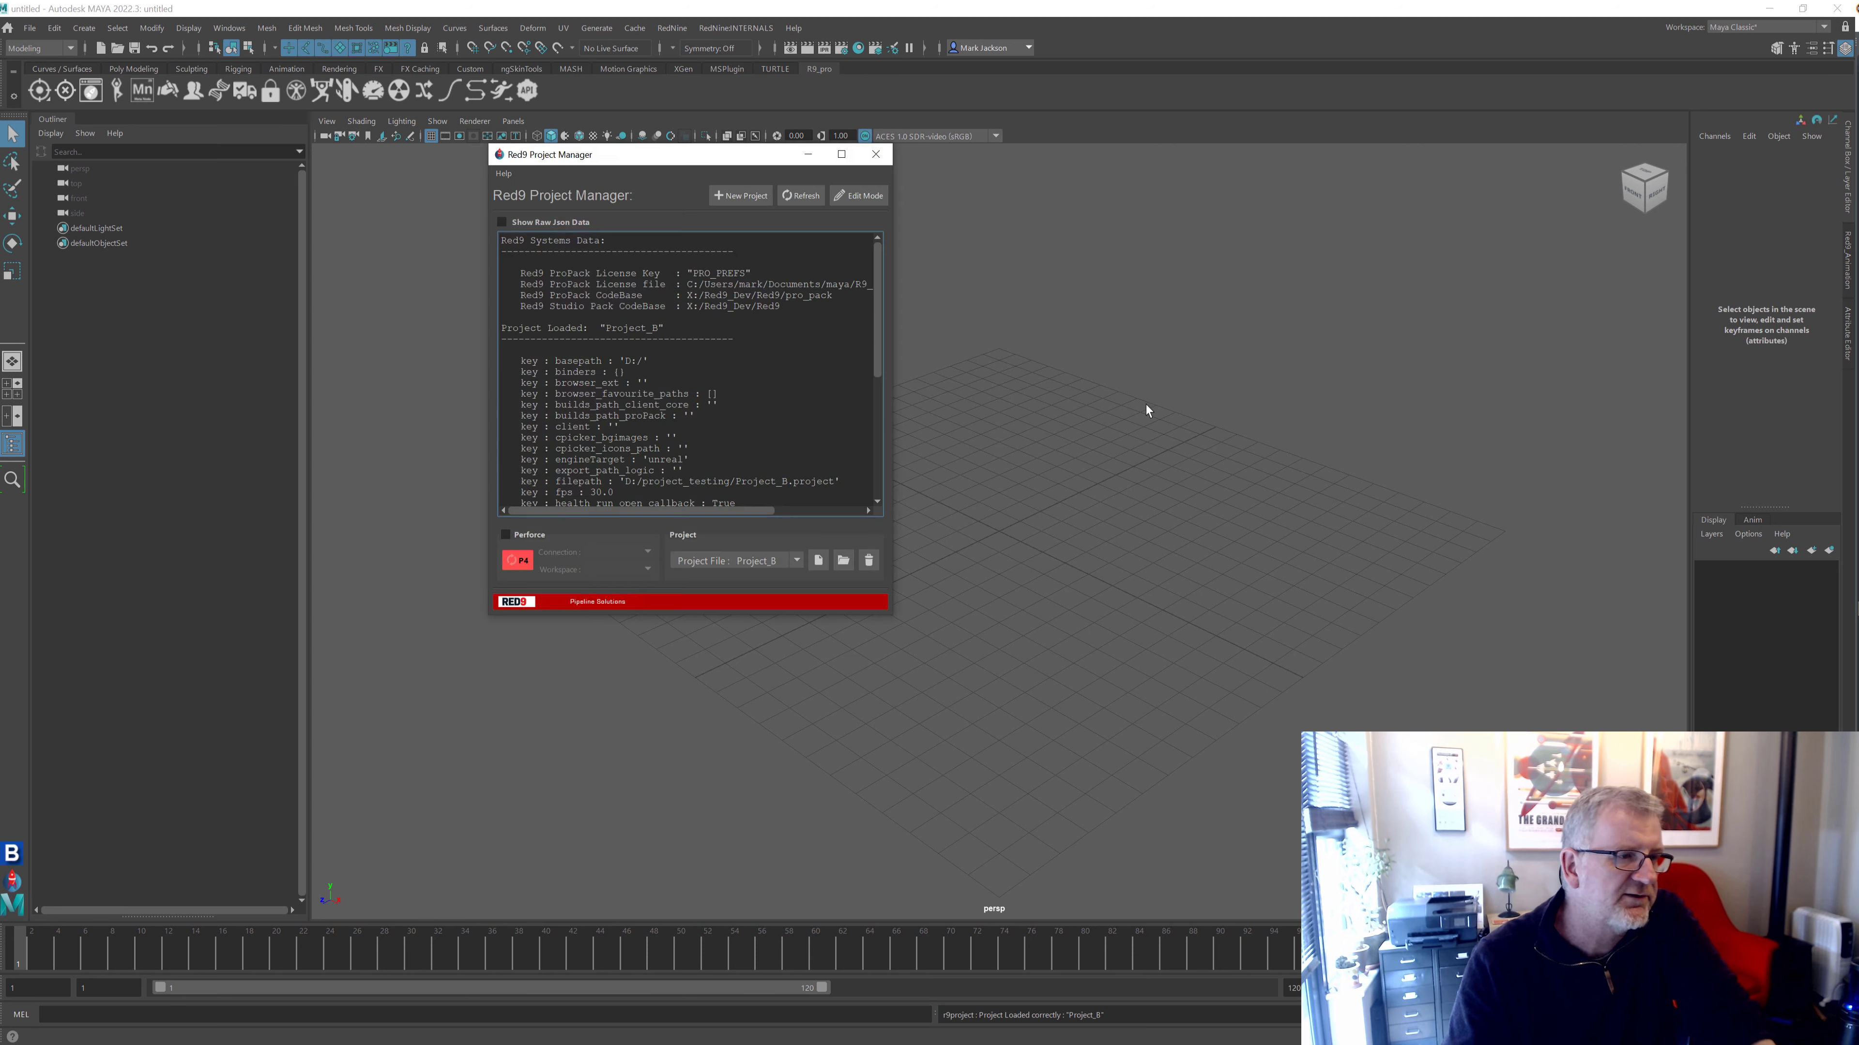
left_click(859, 193)
left_click_drag(908, 618, 1042, 907)
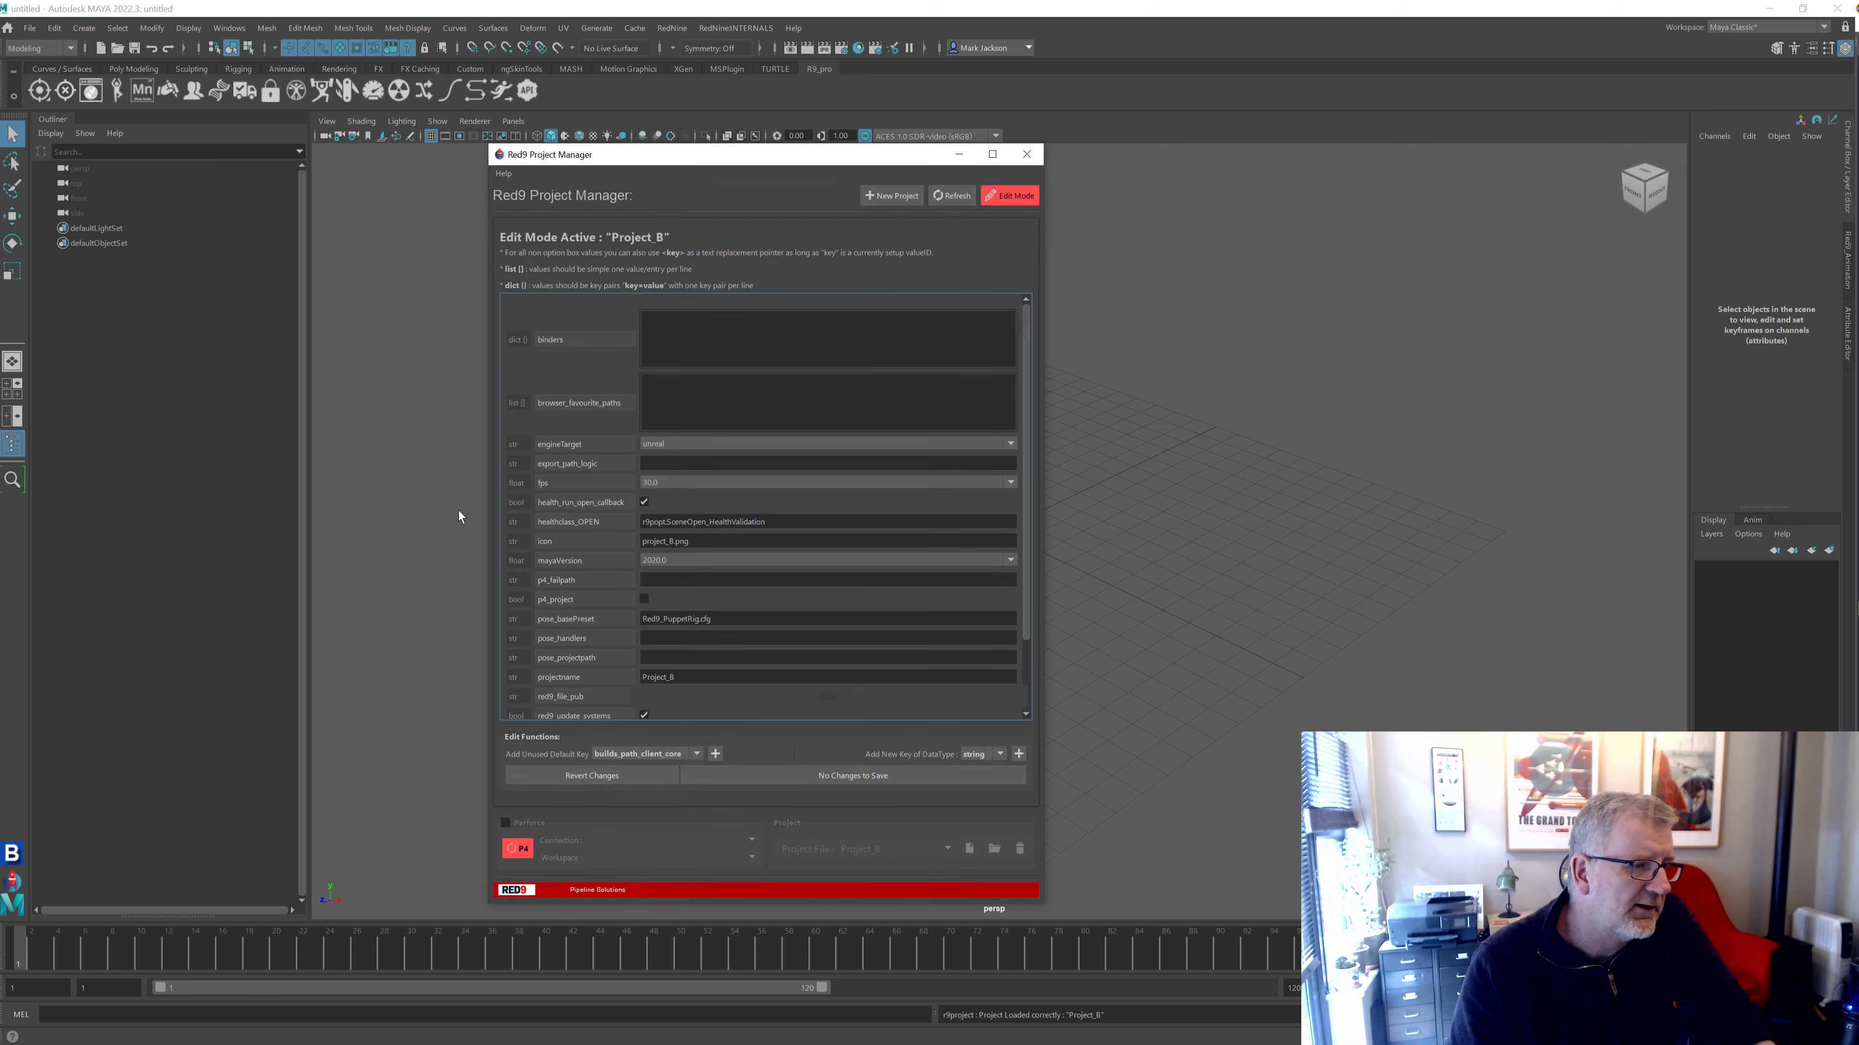
key("Tab")
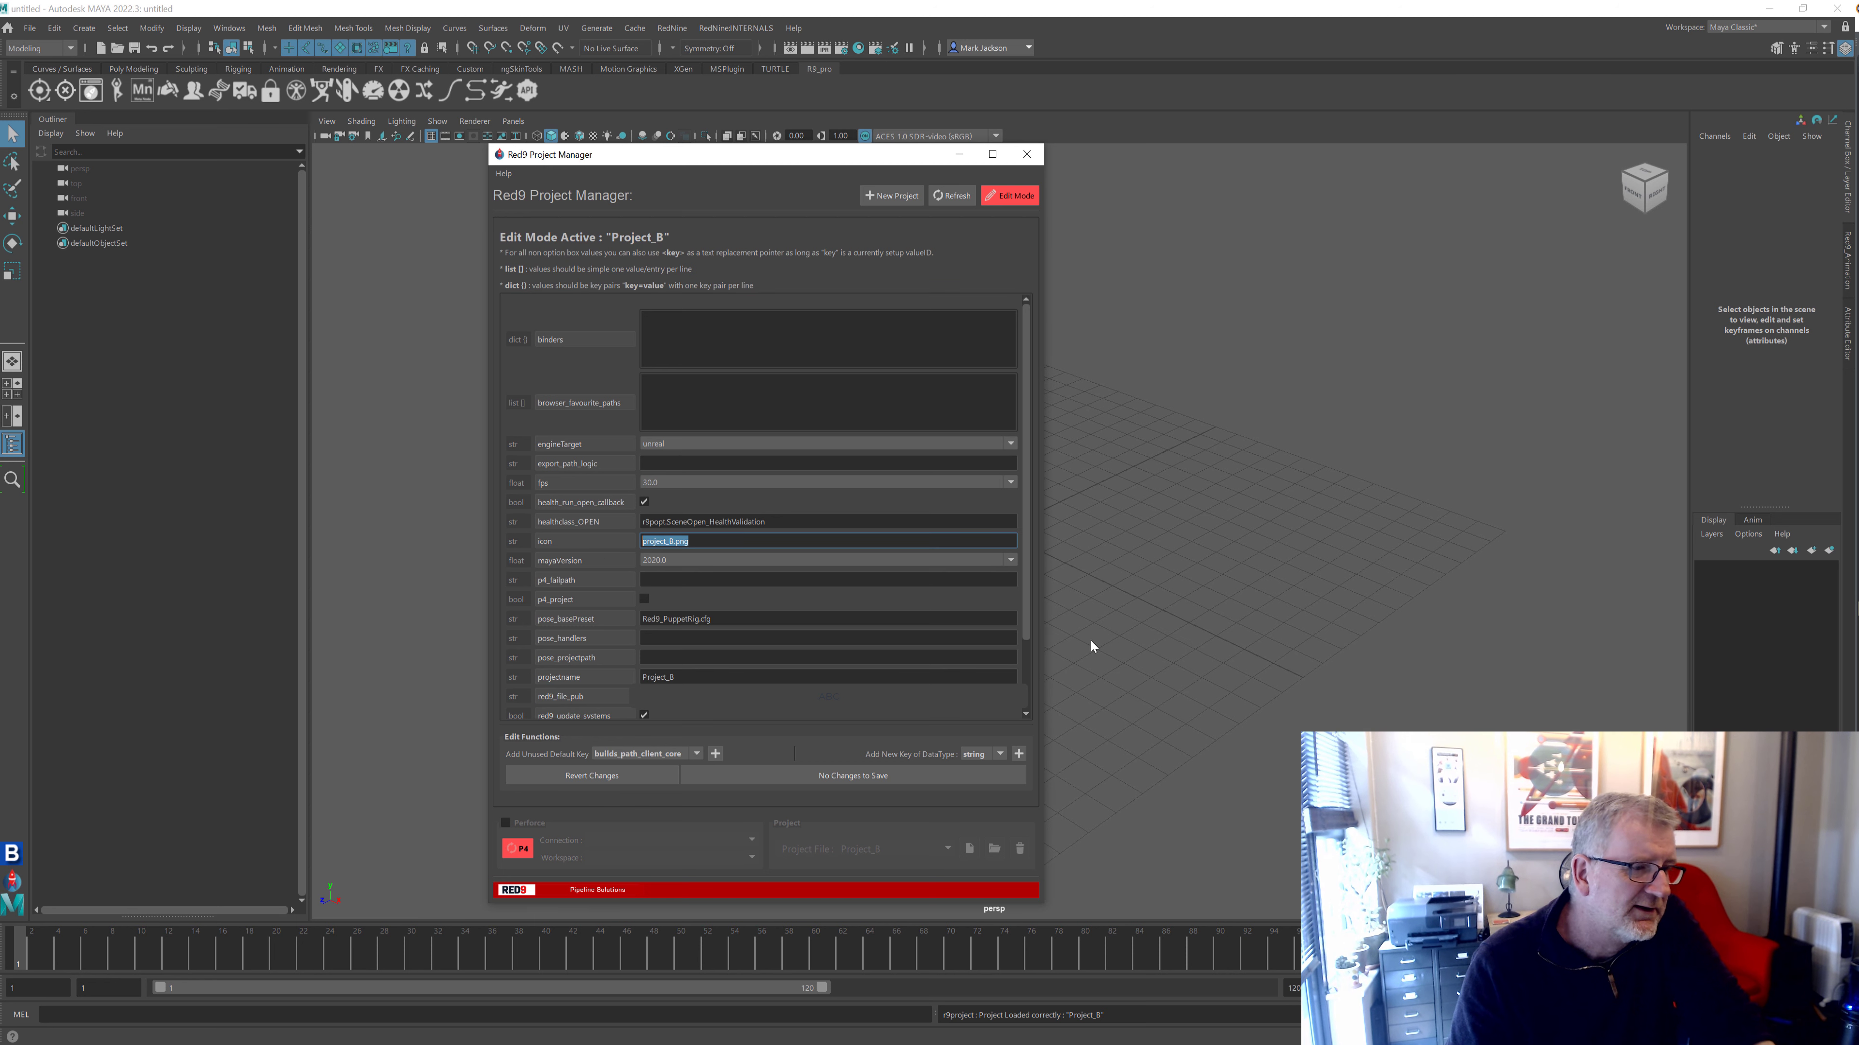
Leave Edit Mode, open the project_testing folder in File Explorer and examine the project icon PNGs stored beside the project files
left_click(1009, 196)
left_click(1003, 842)
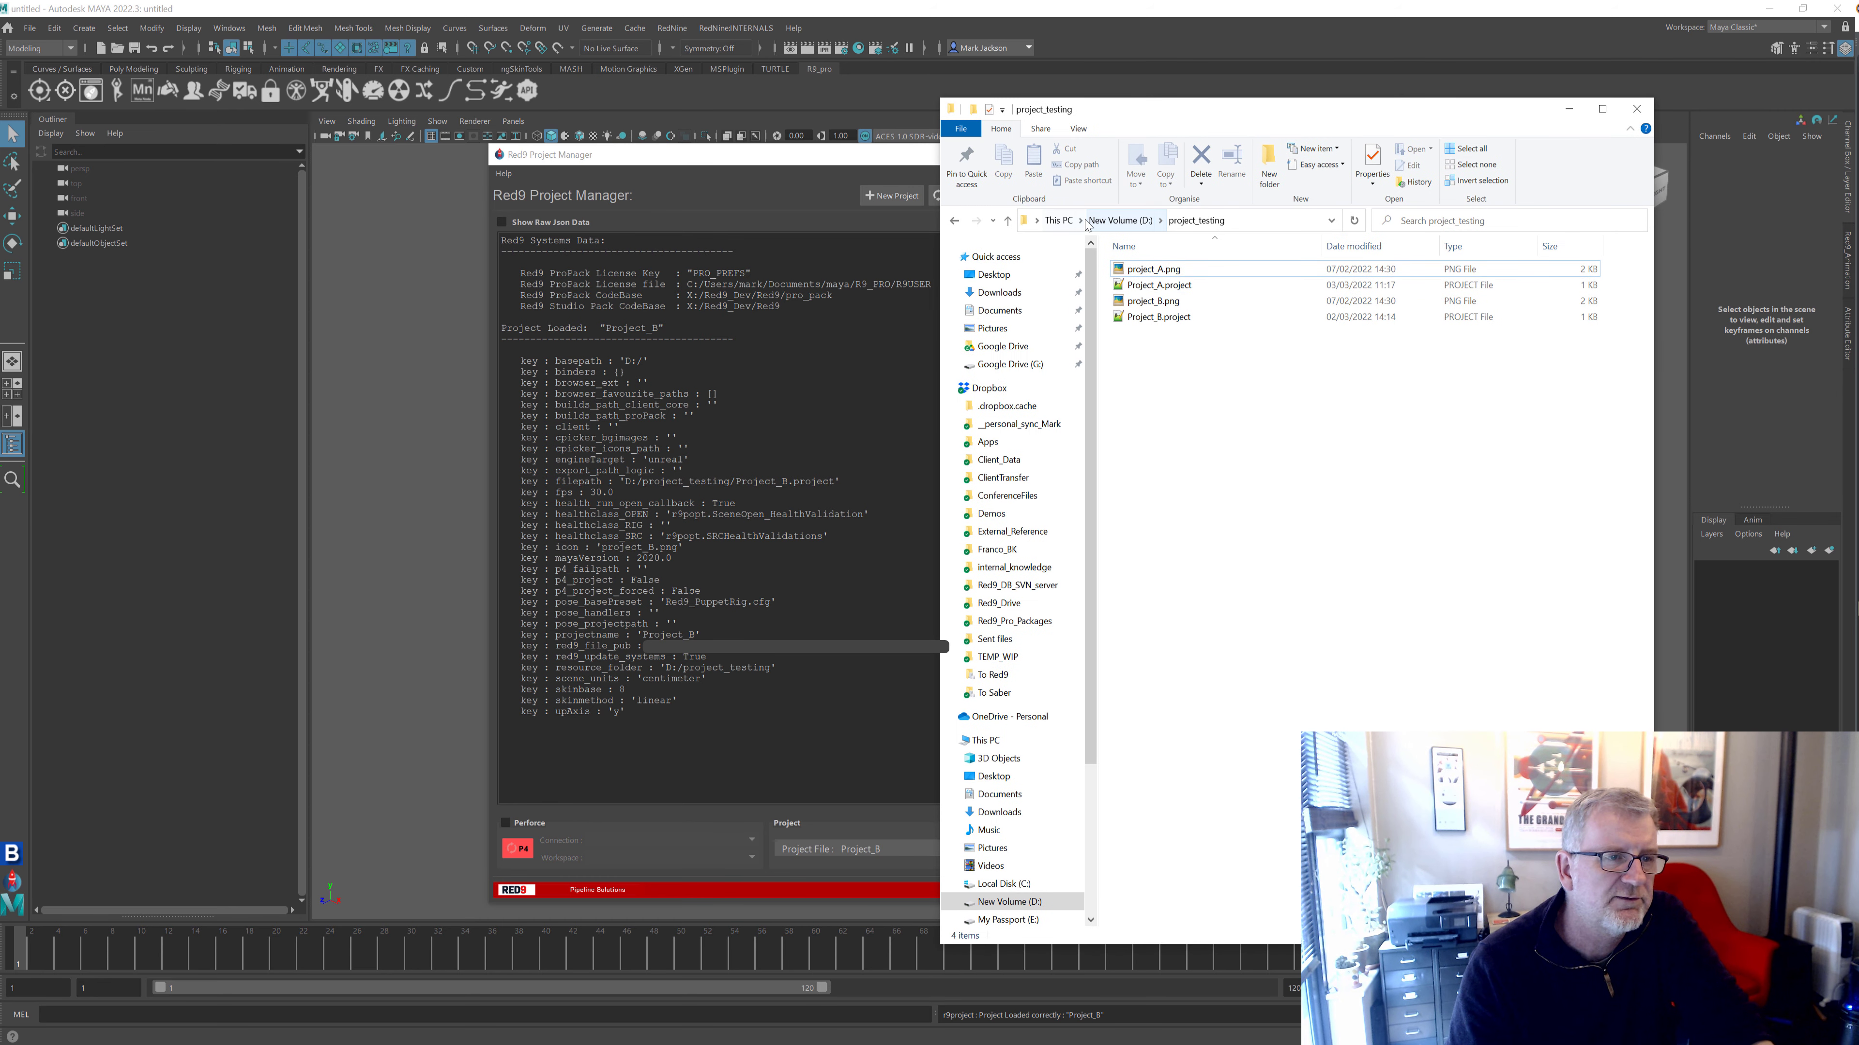
left_click(1153, 269)
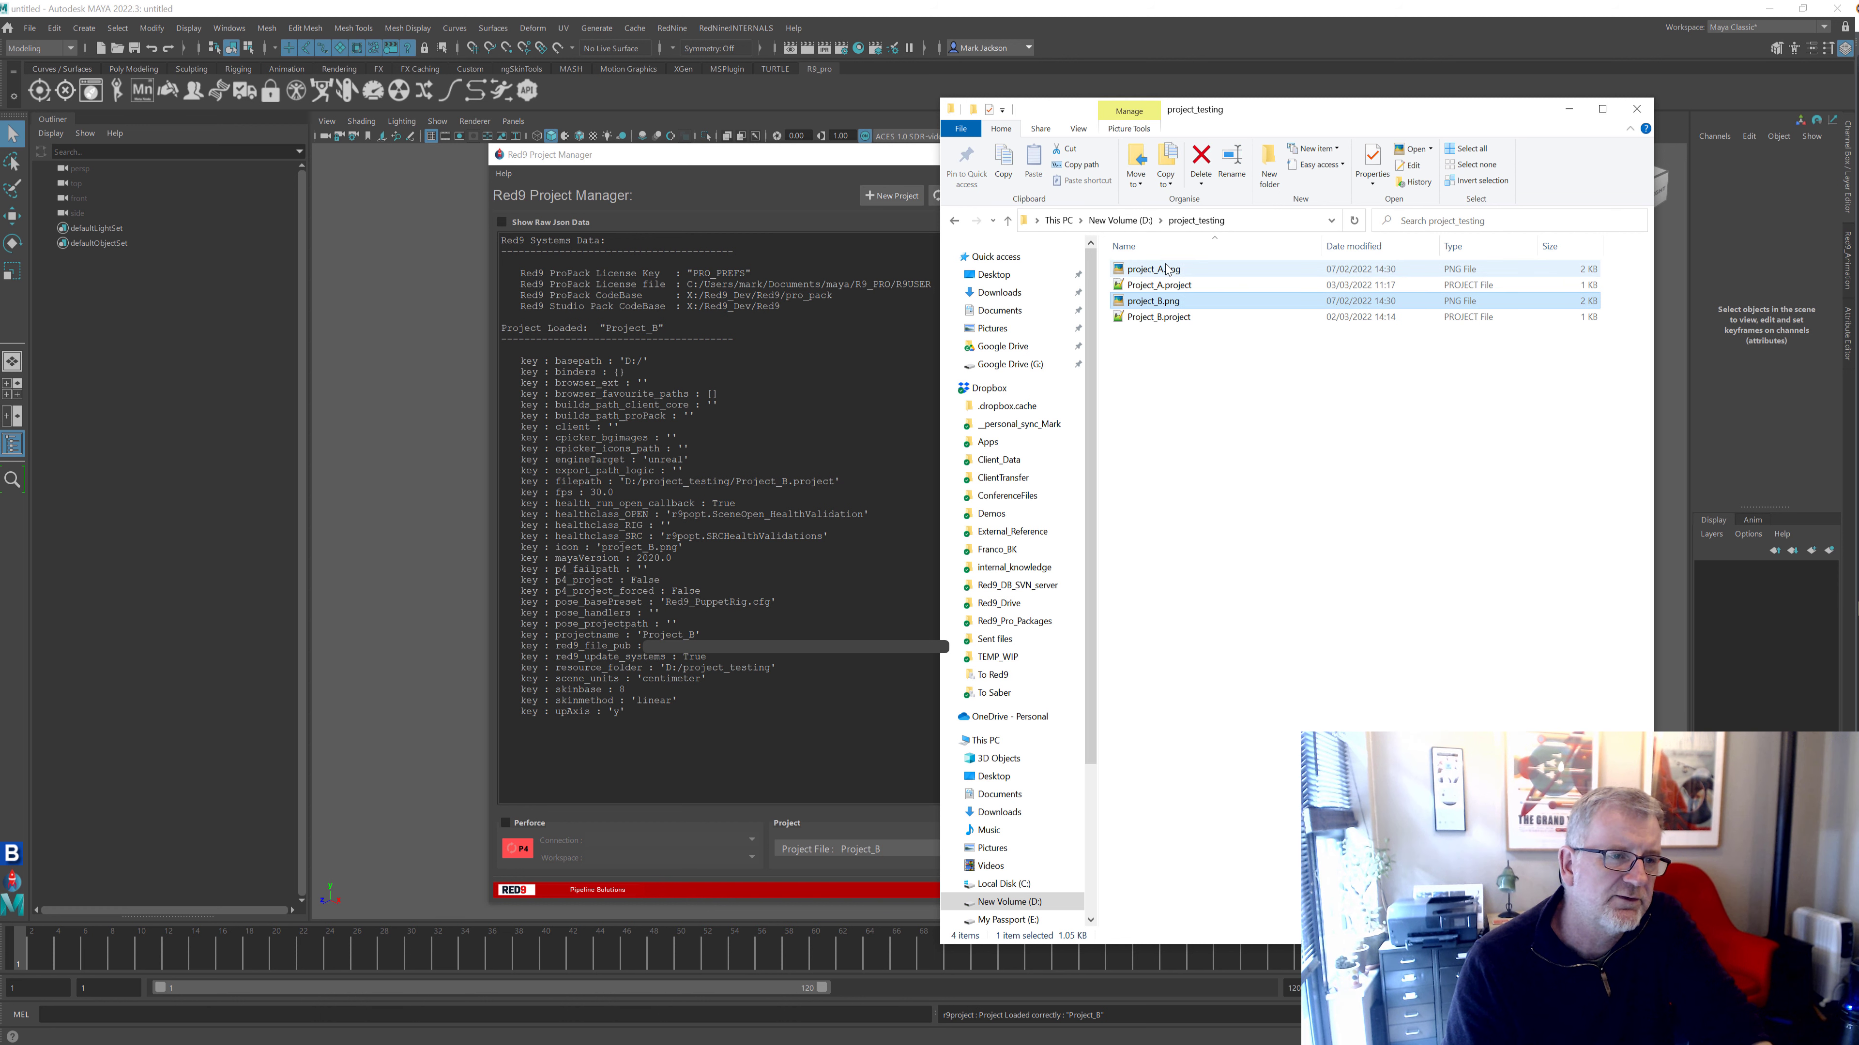
left_click_drag(1527, 111, 1526, 422)
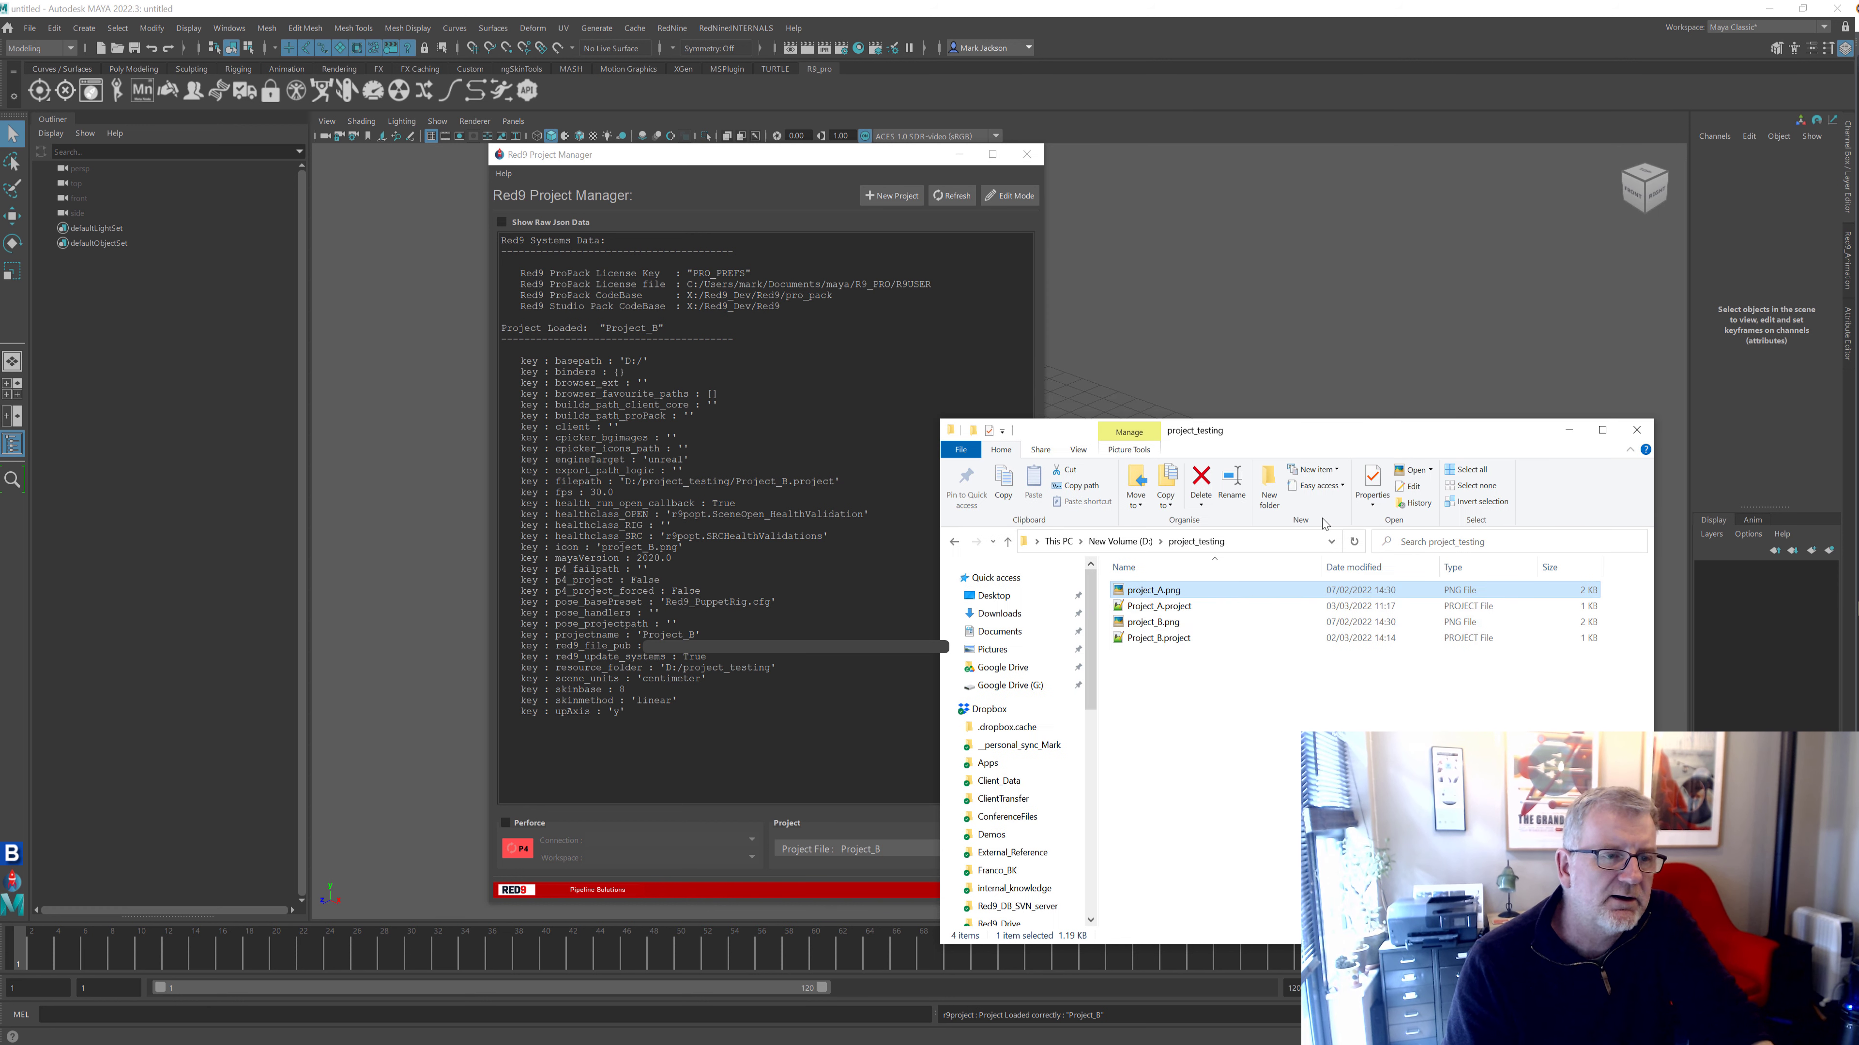
left_click_drag(1304, 707, 1165, 607)
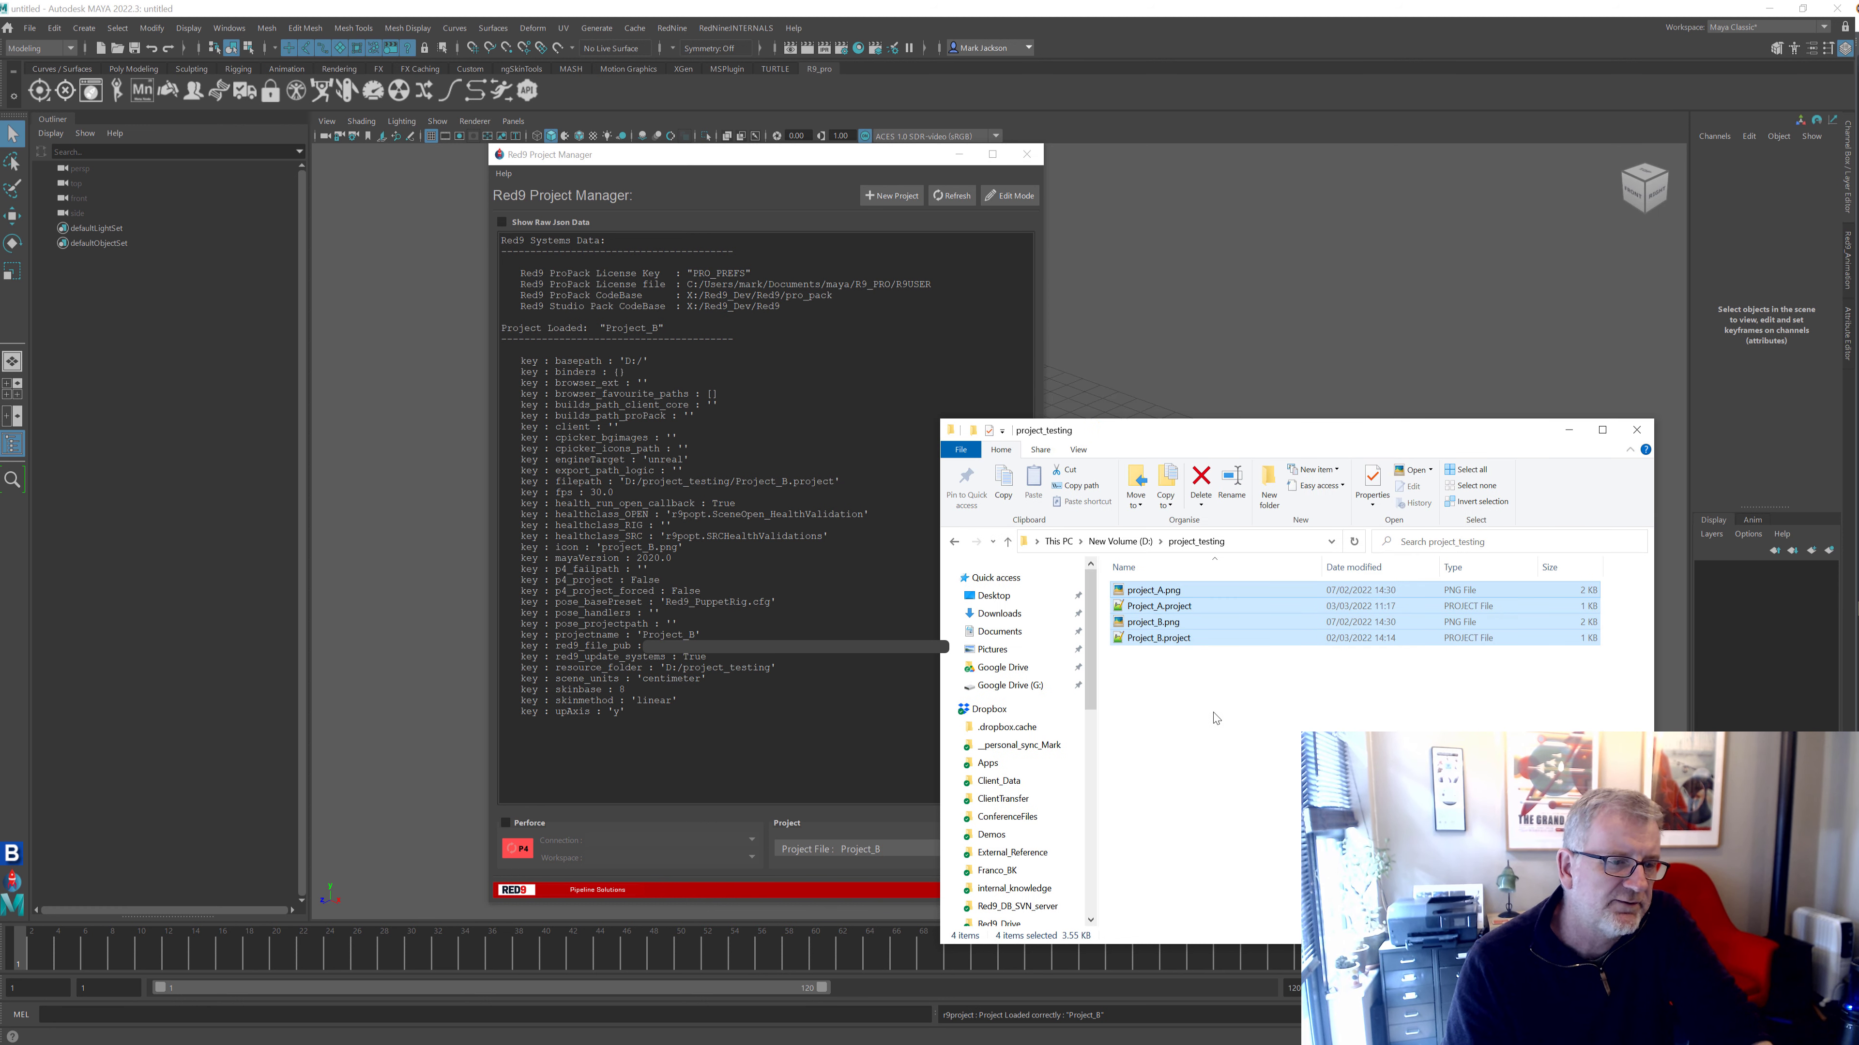
left_click(1215, 713)
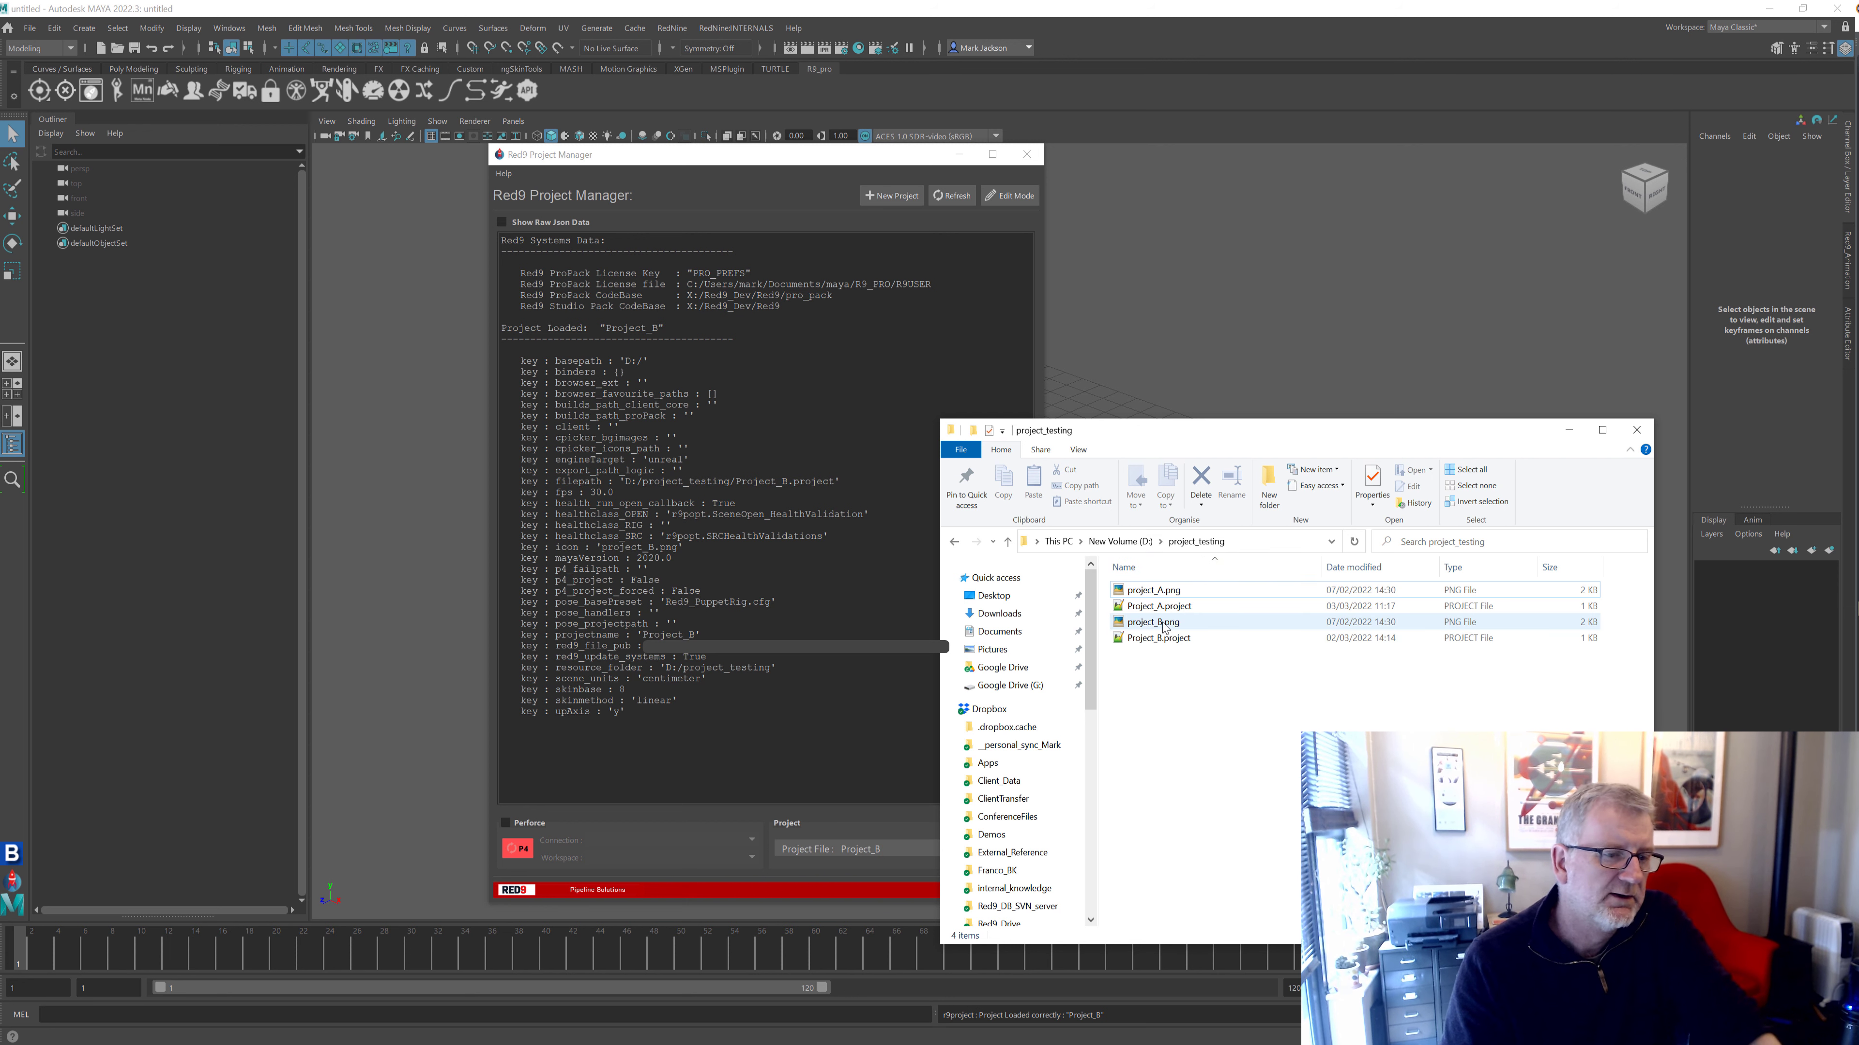
left_click(1151, 624)
left_click(1164, 624)
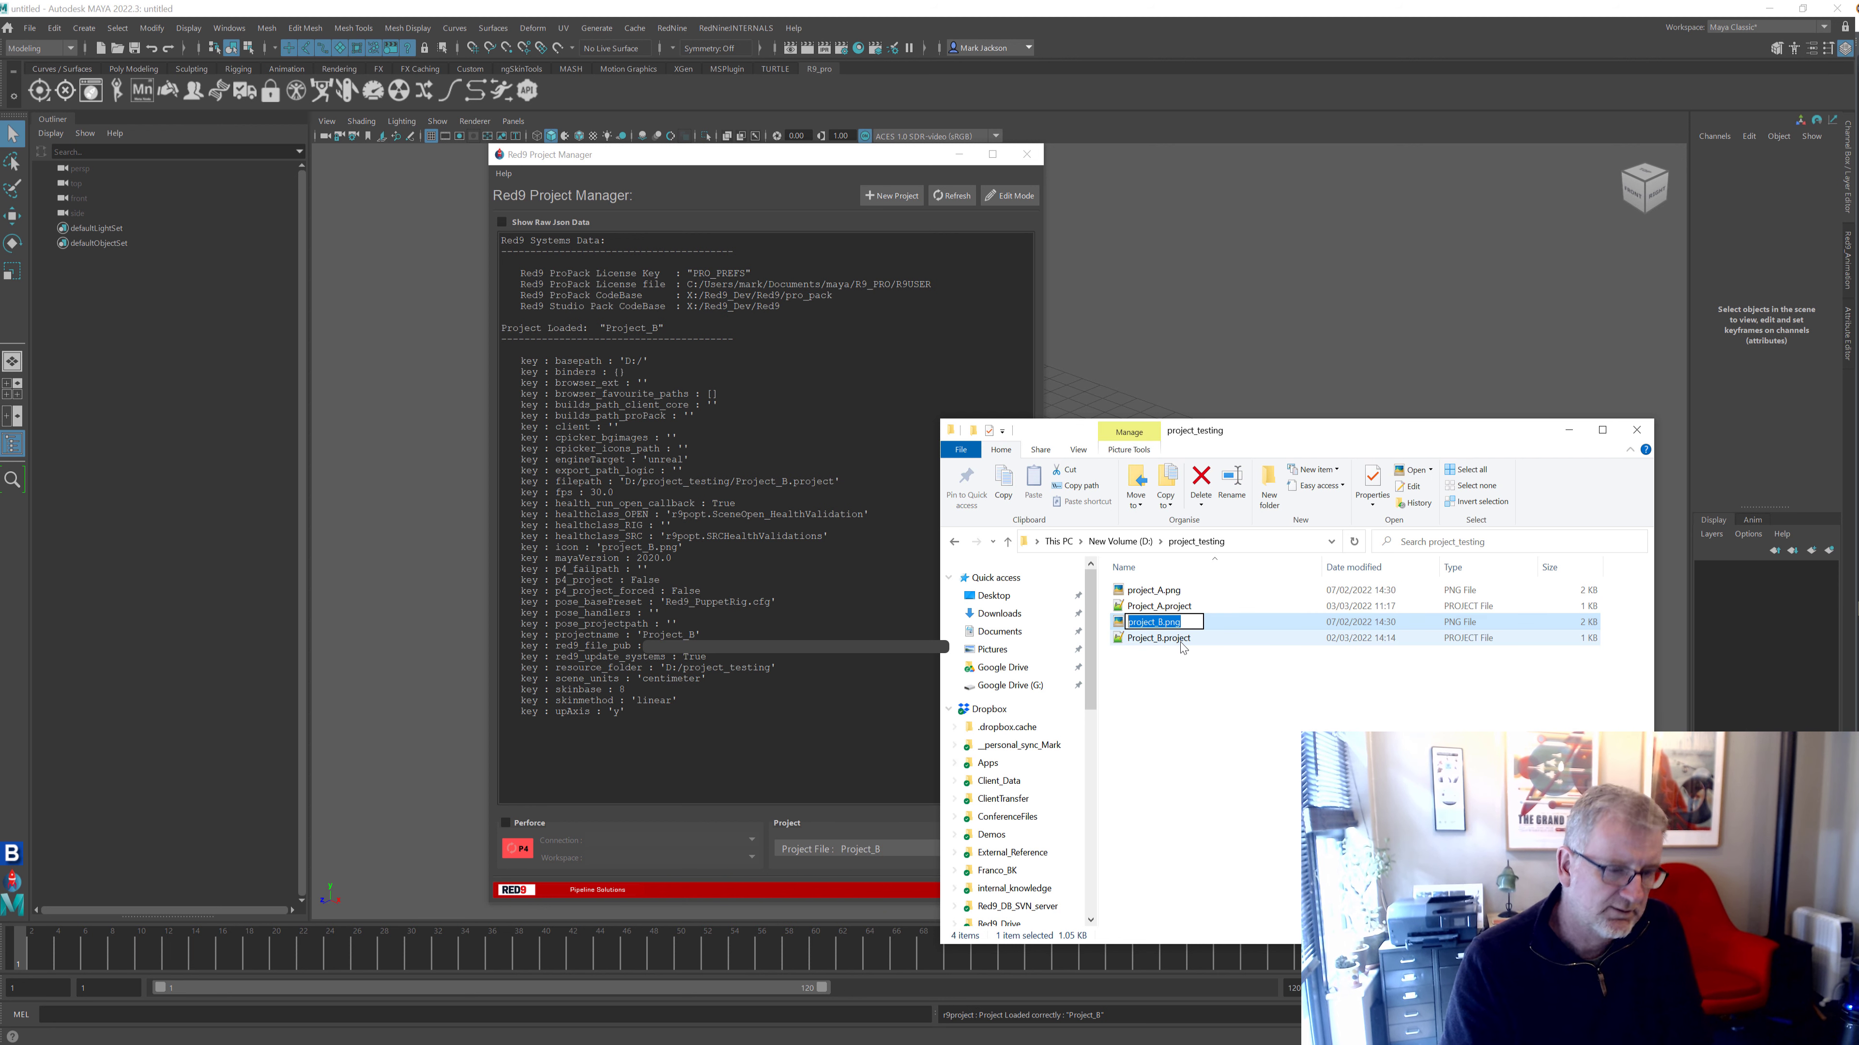
left_click(1211, 762)
Return to the Project Manager, re-enter Edit Mode for Project_B and review the icon, pose_handlers and pose_projectpath keys
left_click(843, 156)
left_click(1028, 196)
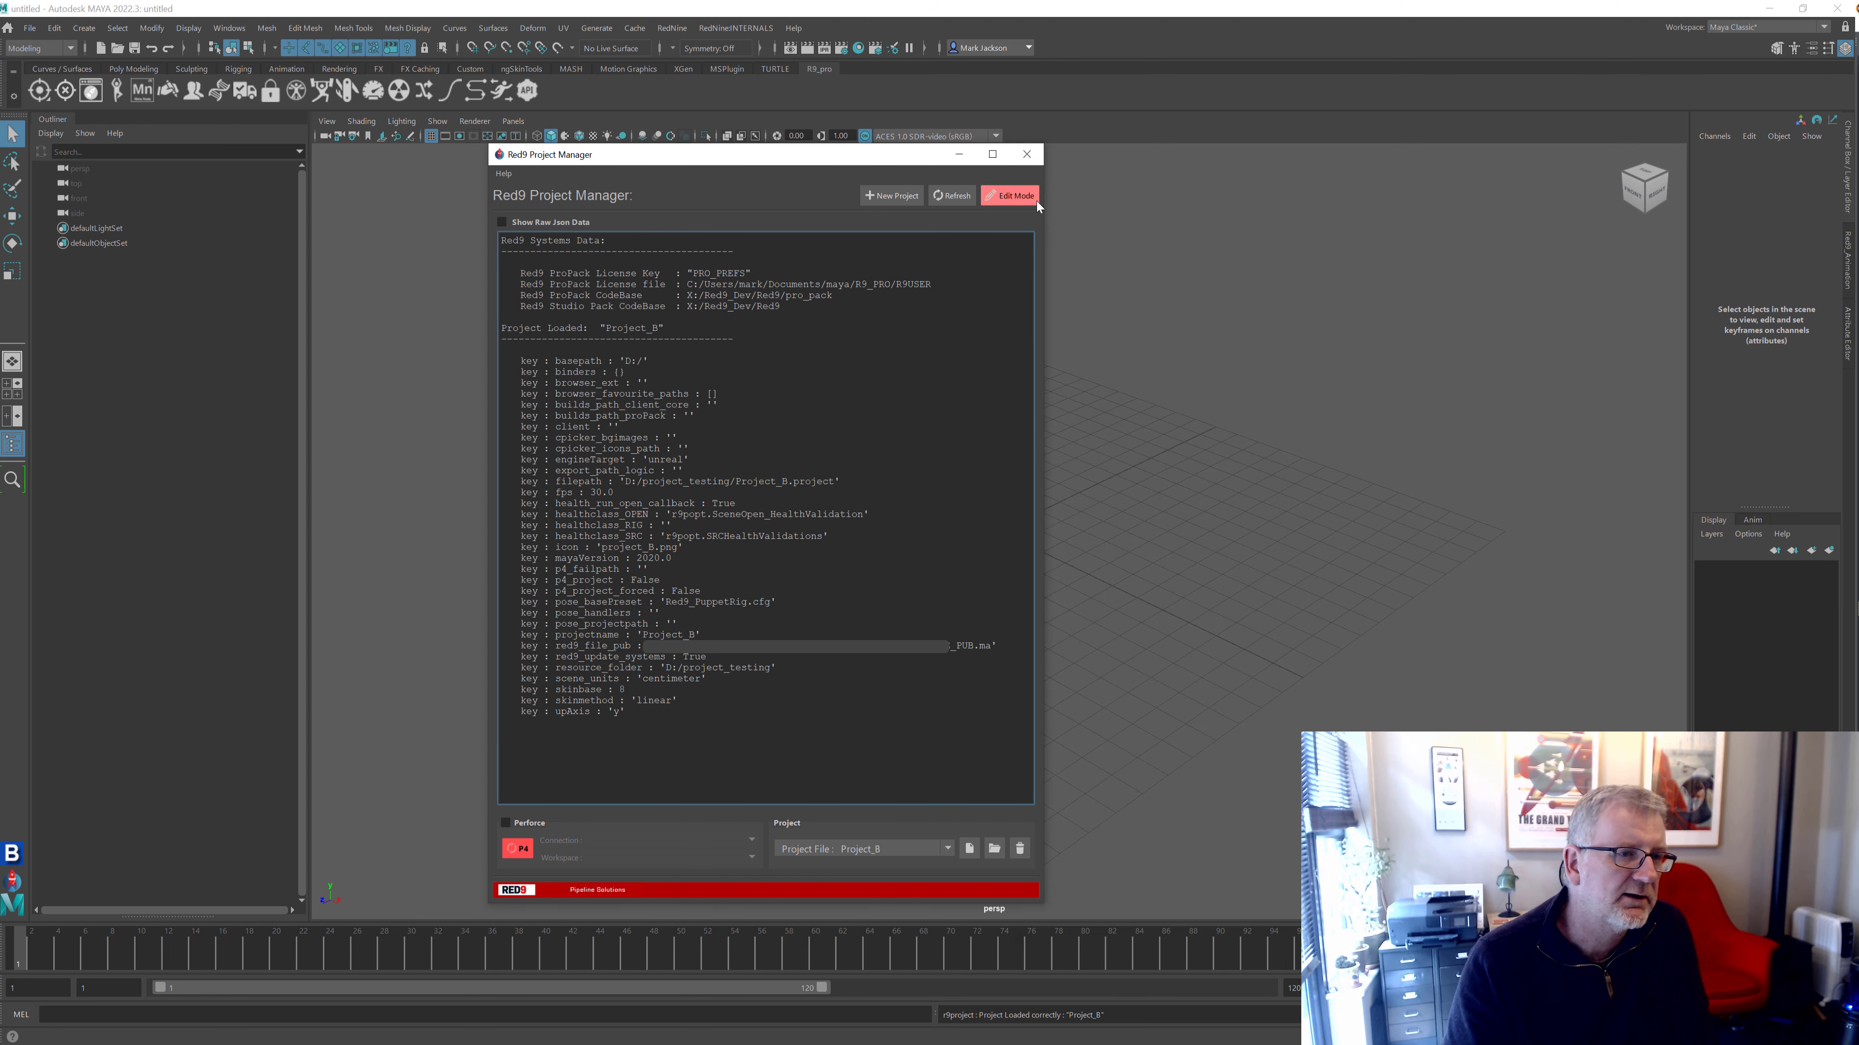
left_click_drag(702, 542, 461, 593)
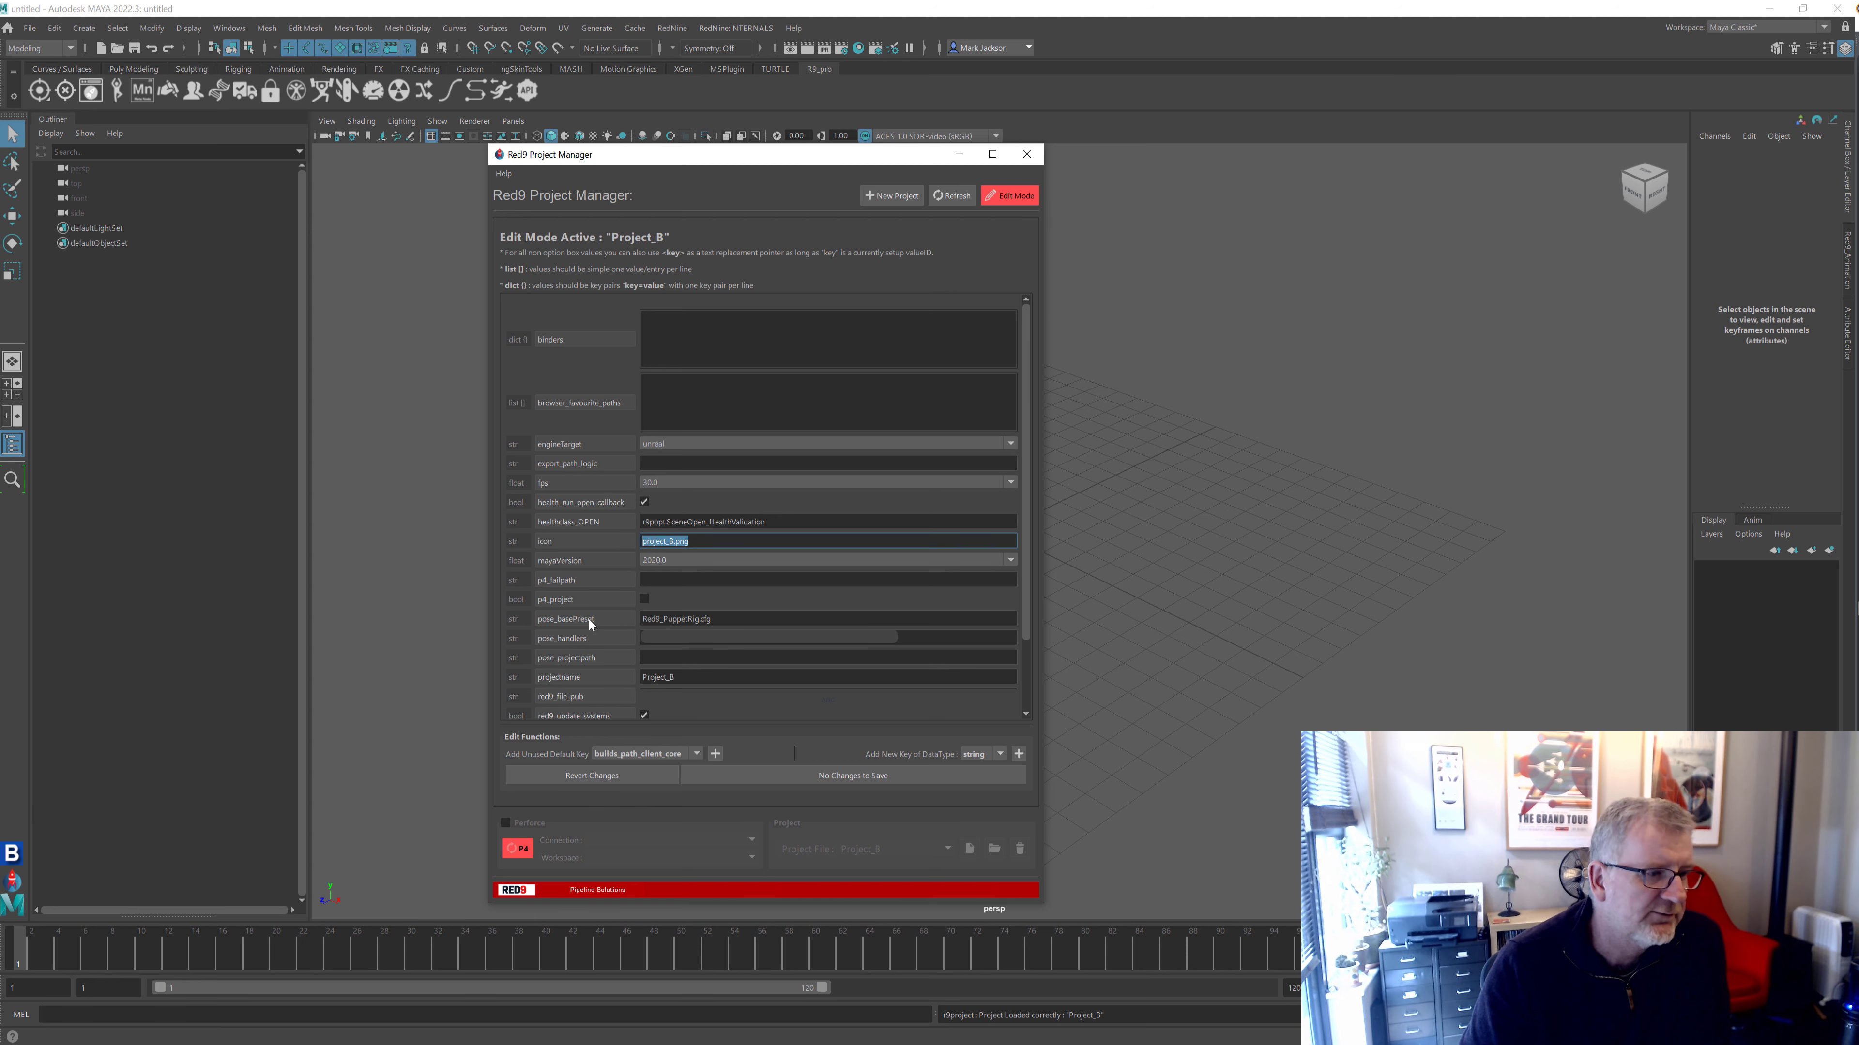
scroll(622, 600, "down", 1)
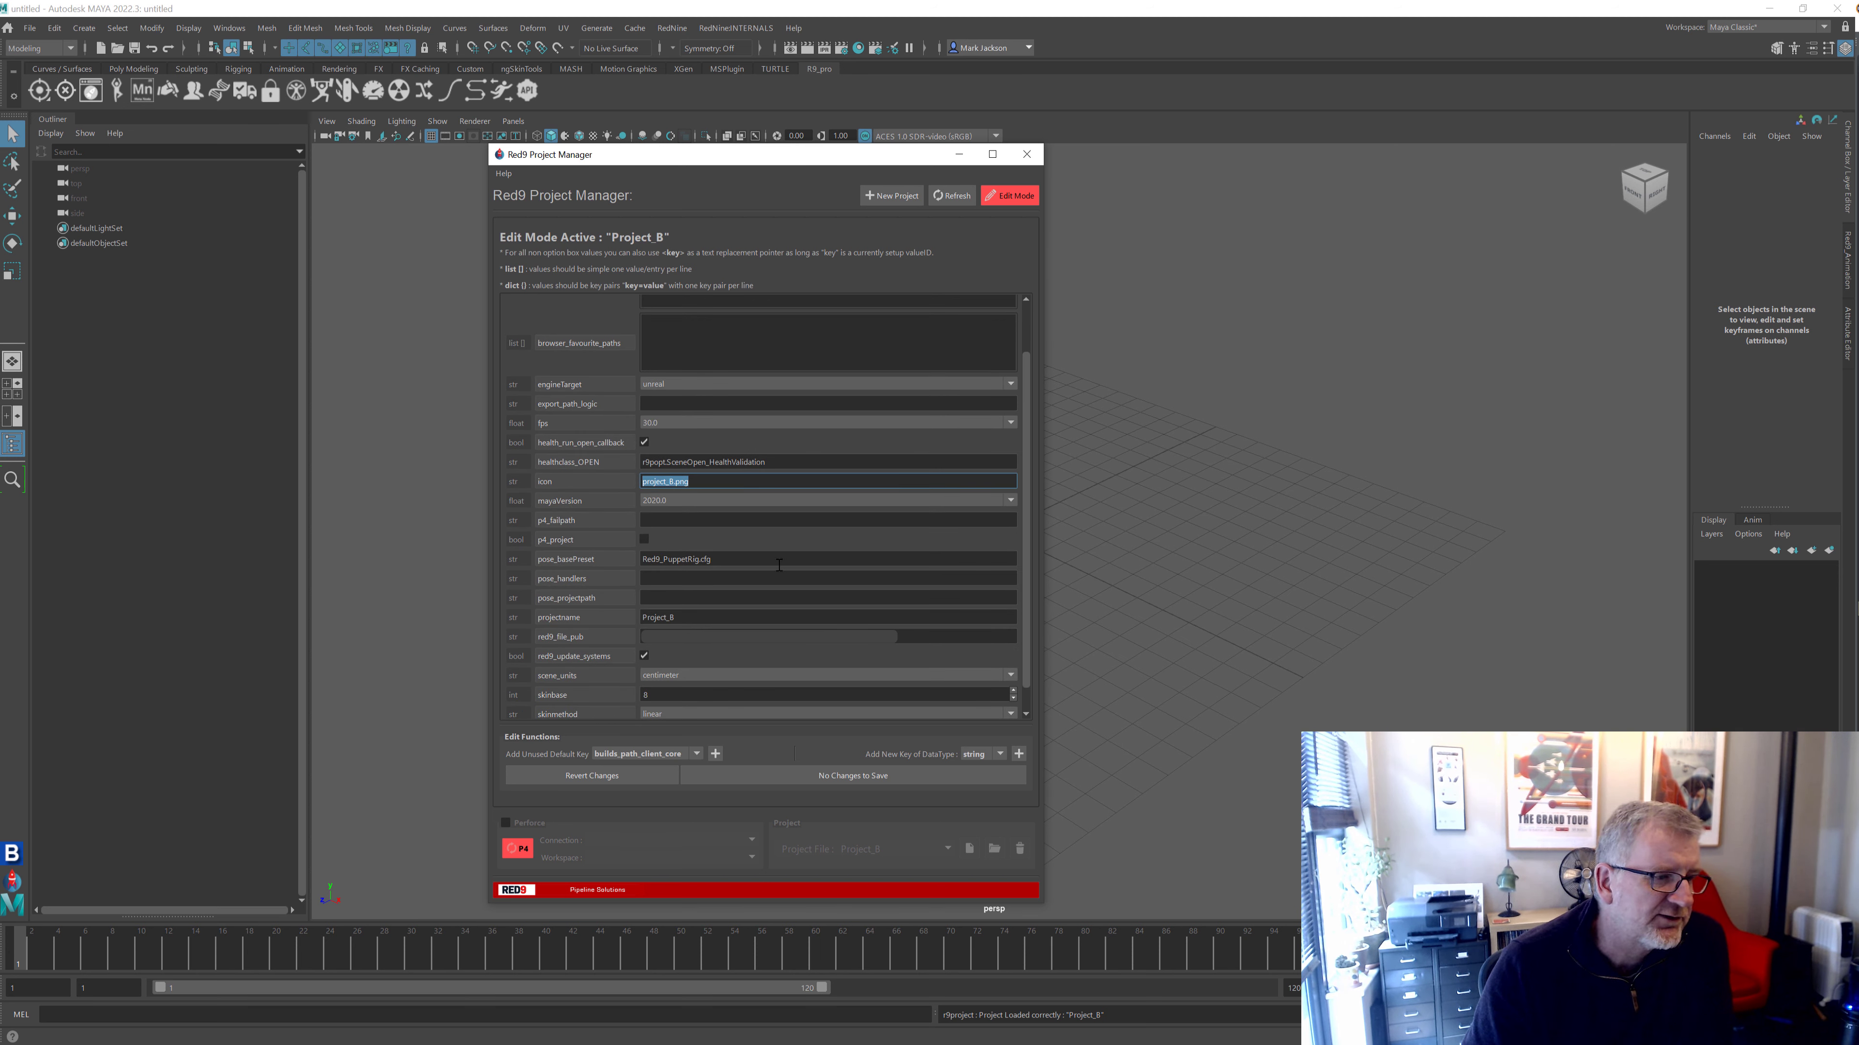
left_click(578, 580)
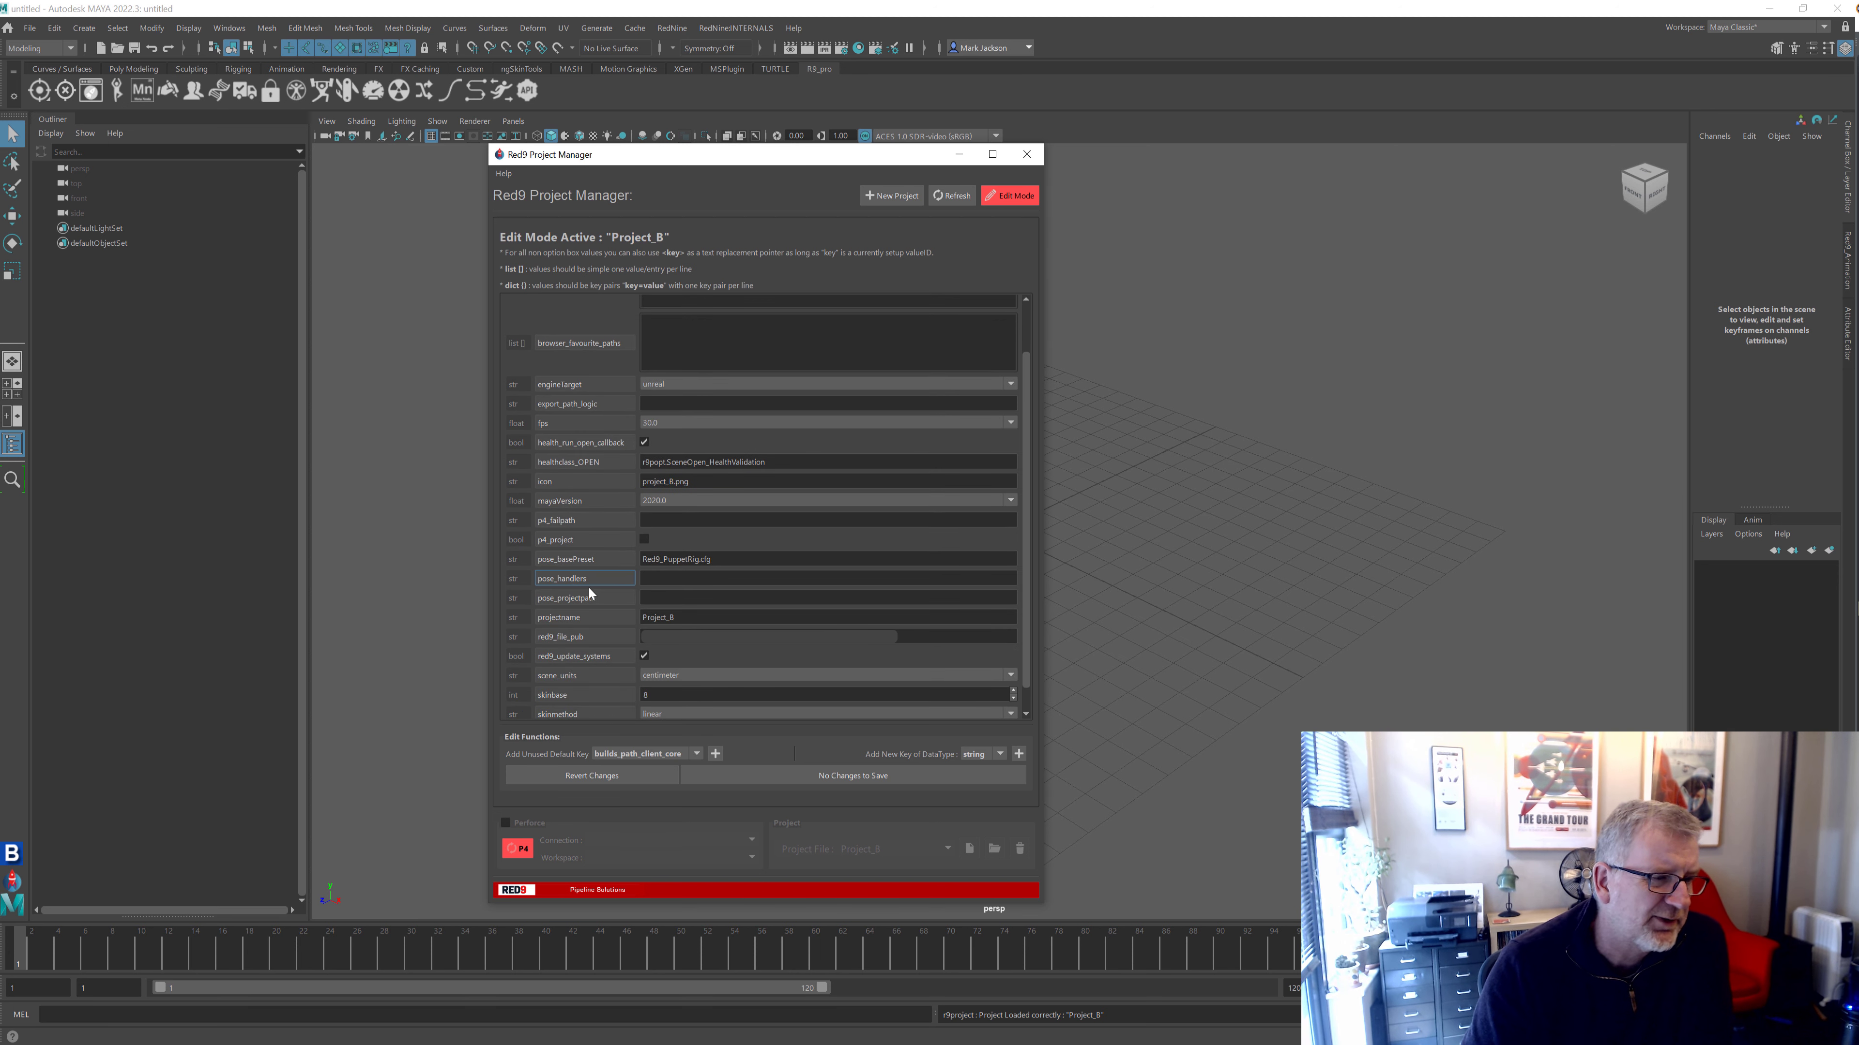
left_click(596, 597)
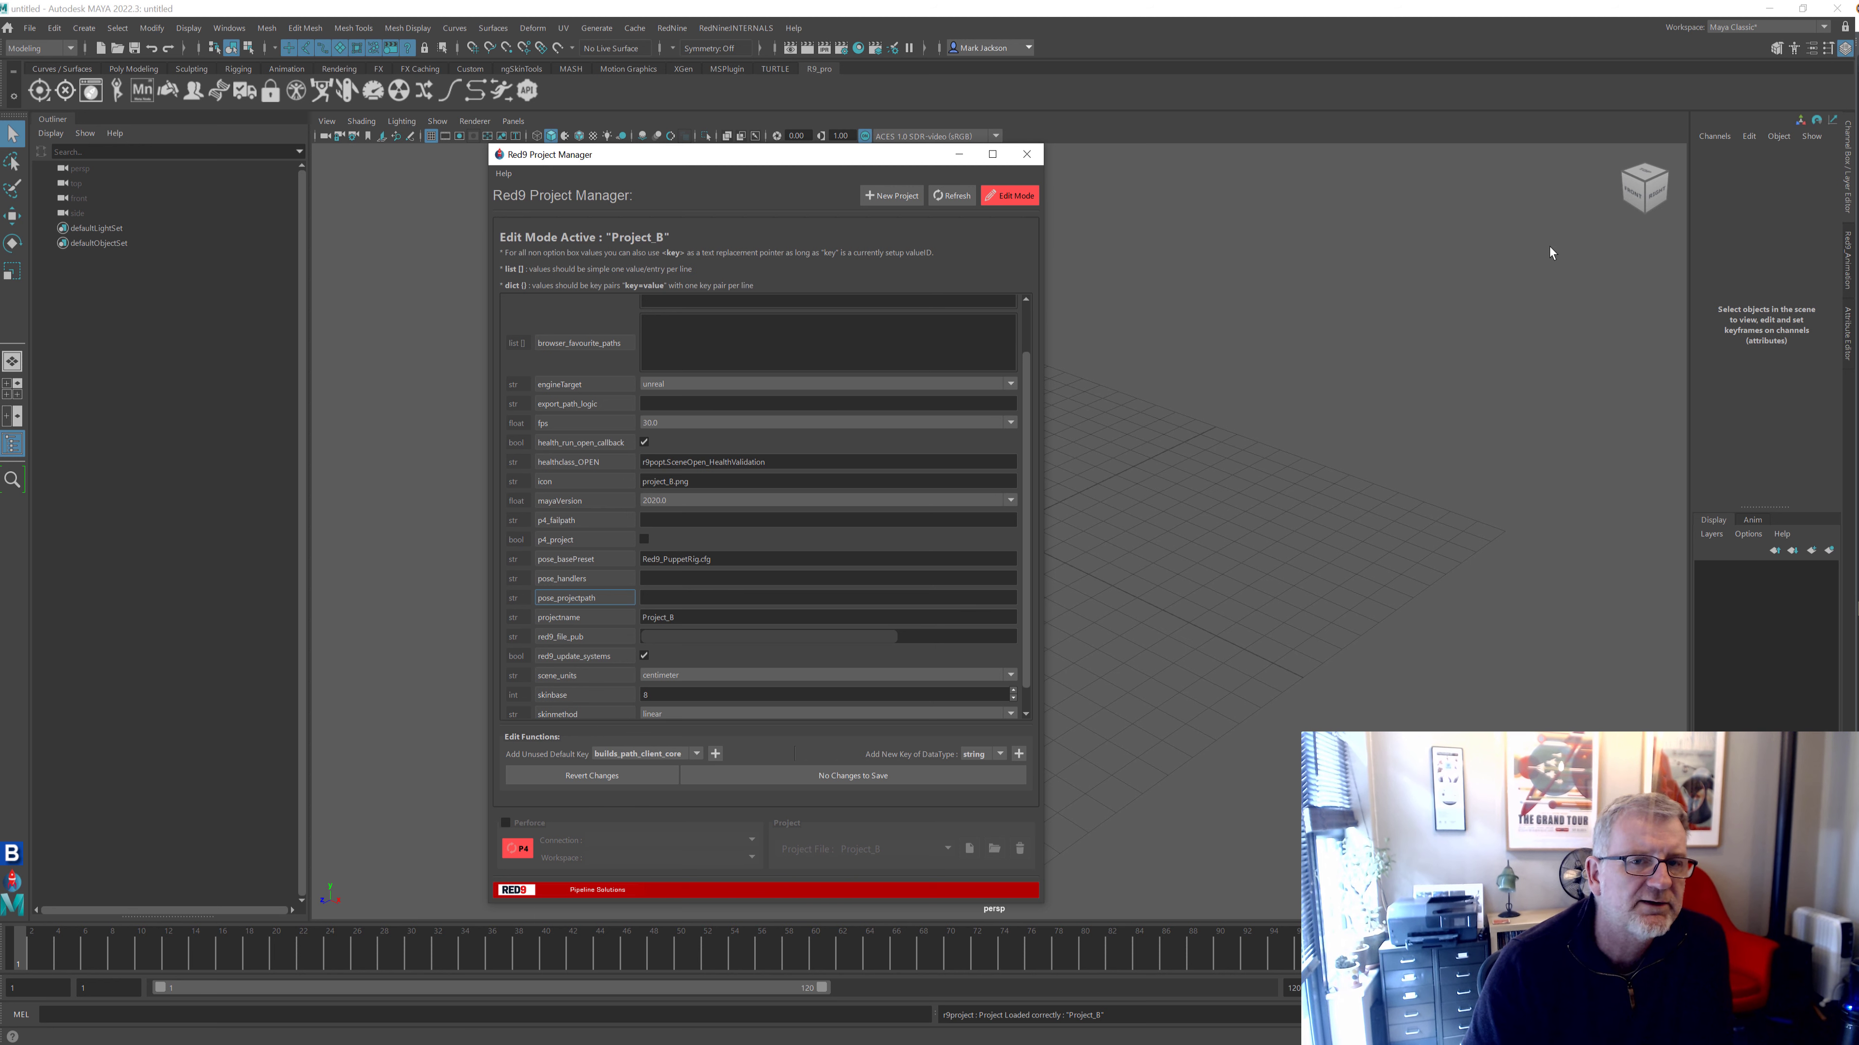
Show the PoseManager in the Red9 animation tools and switch it to Project Poses, relating it to the pose_projectpath key
left_click(1847, 260)
left_click(1775, 137)
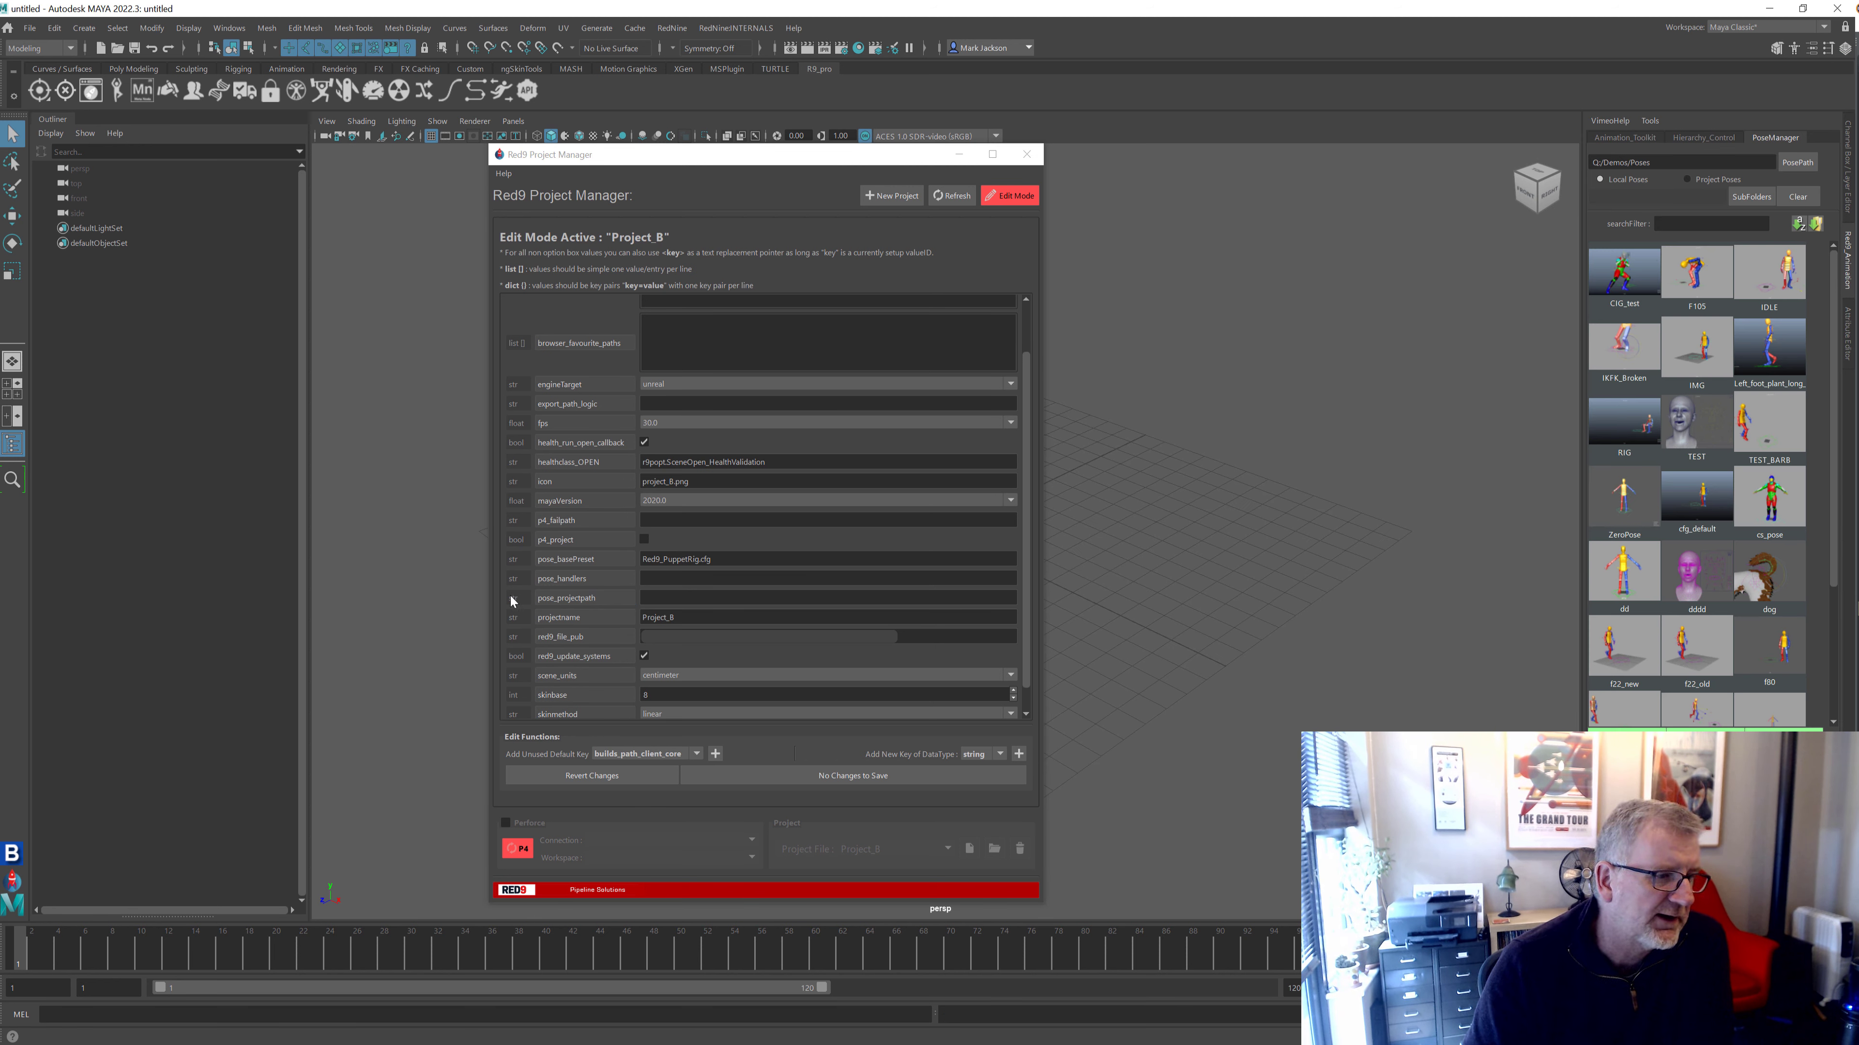
left_click(671, 595)
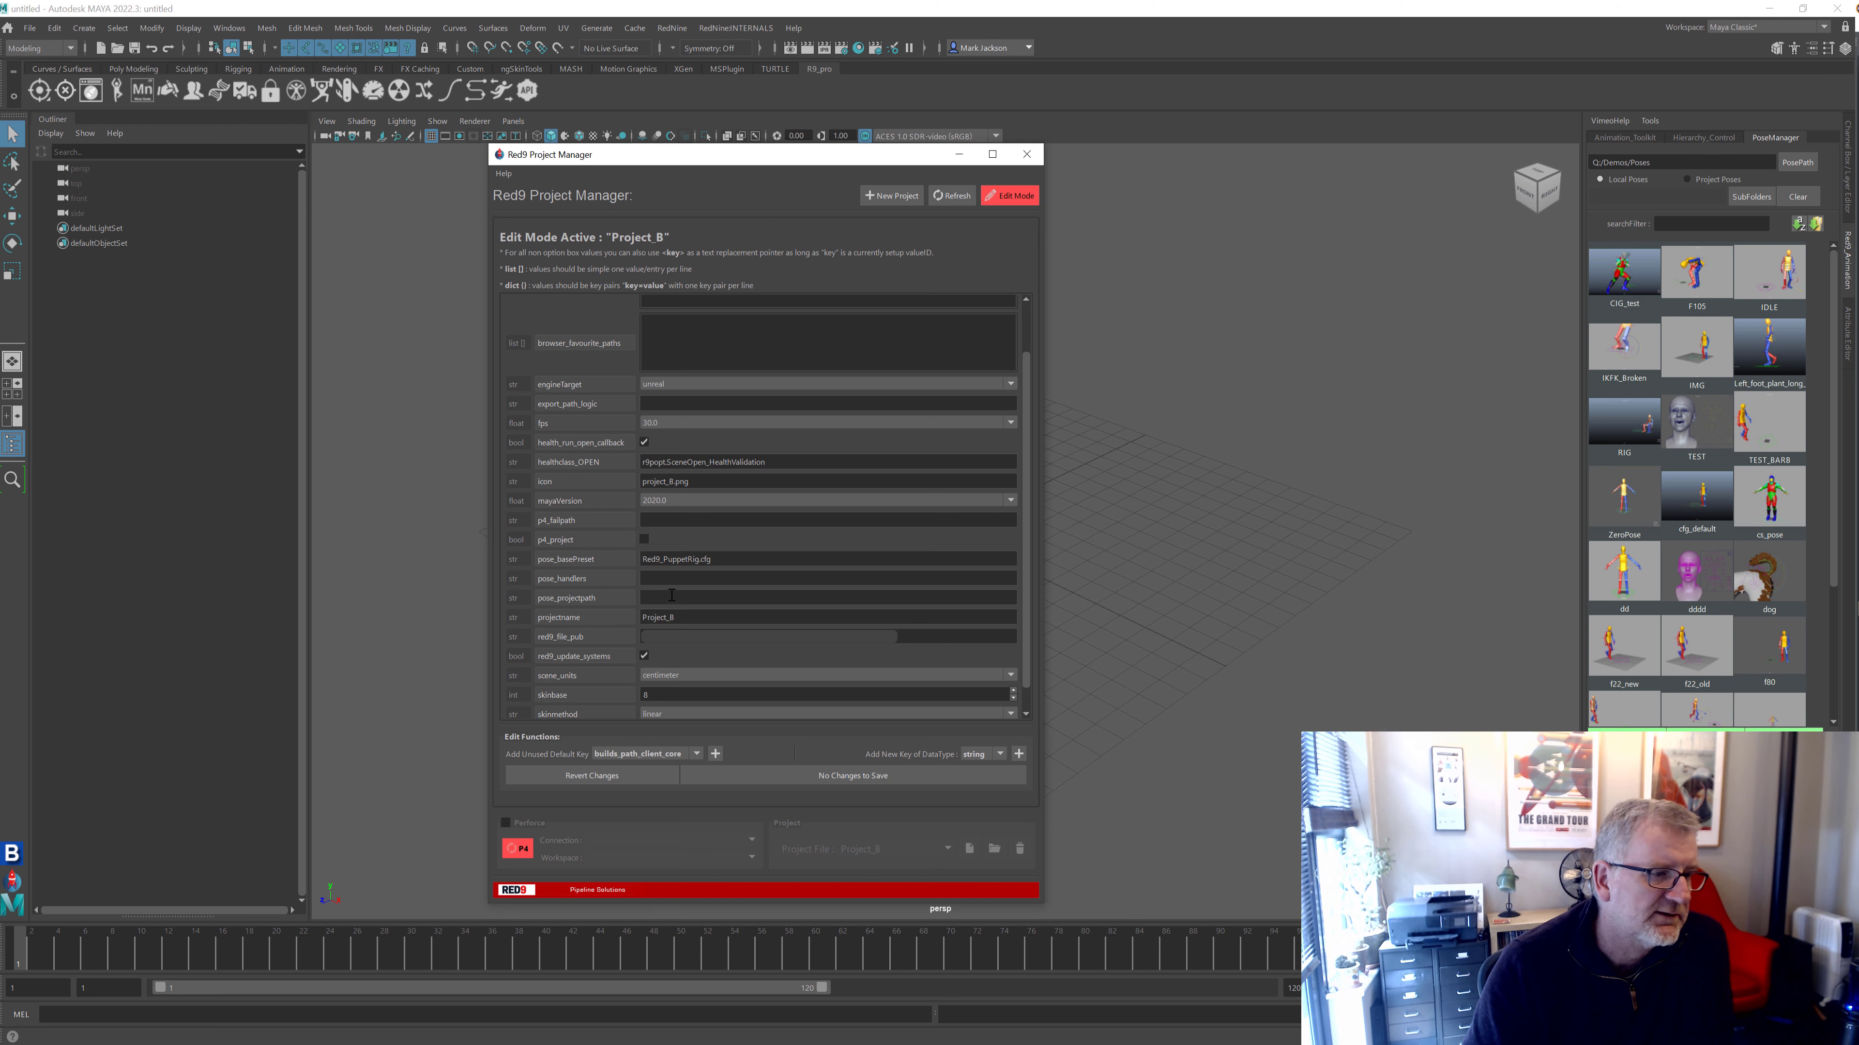
left_click(1686, 179)
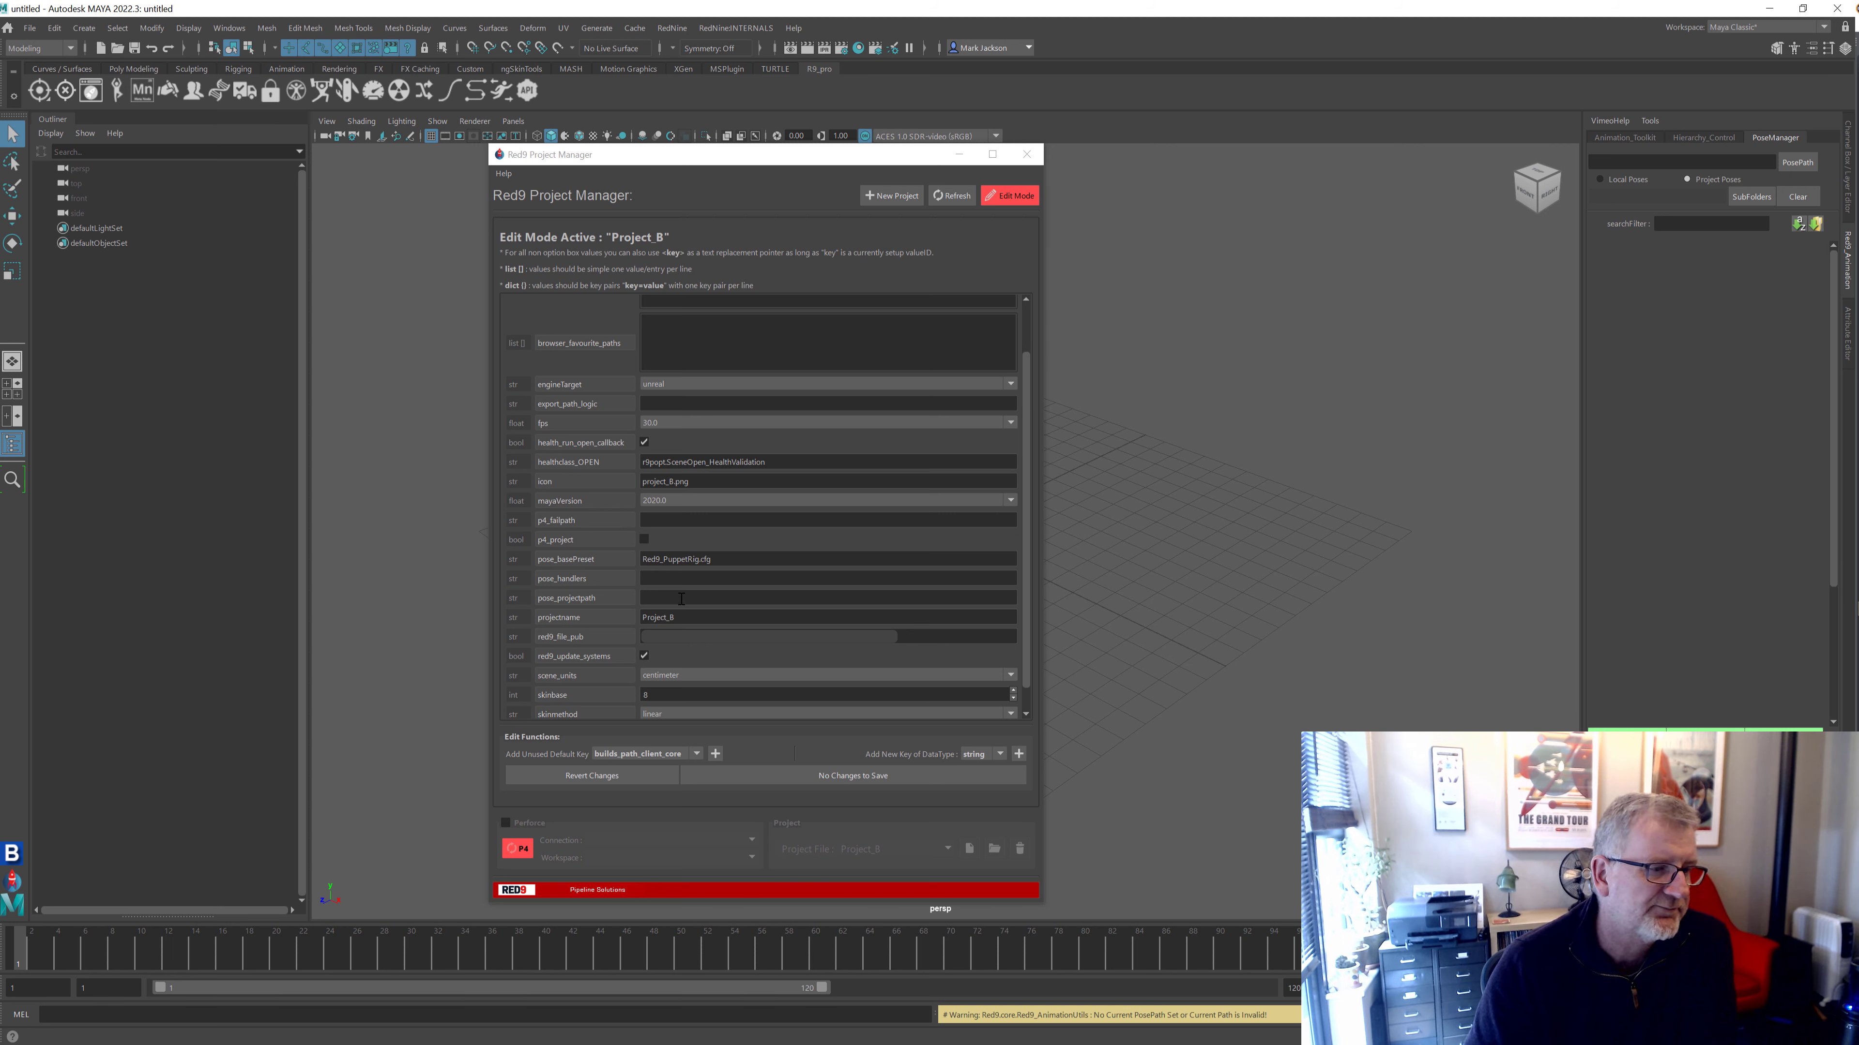
Clear the red9_file_pub value in Project_B and save the change to the project file
left_click(712, 617)
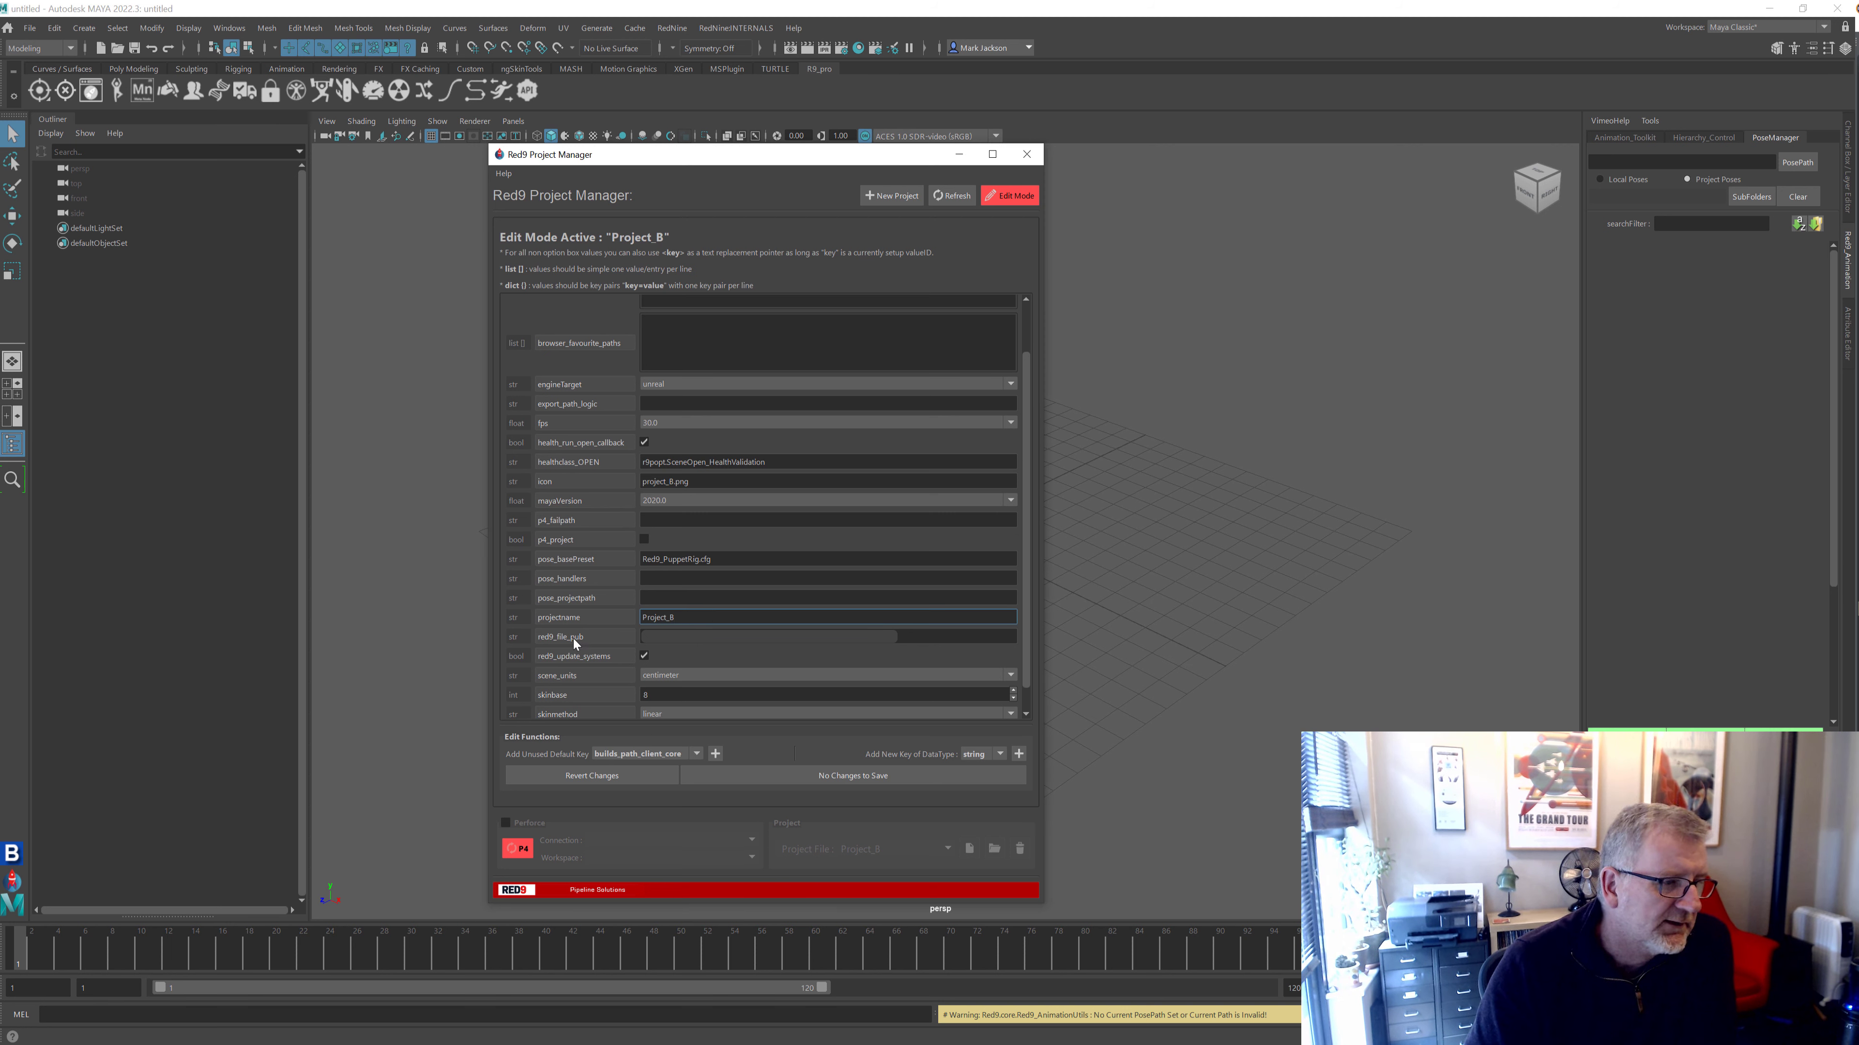
left_click(889, 640)
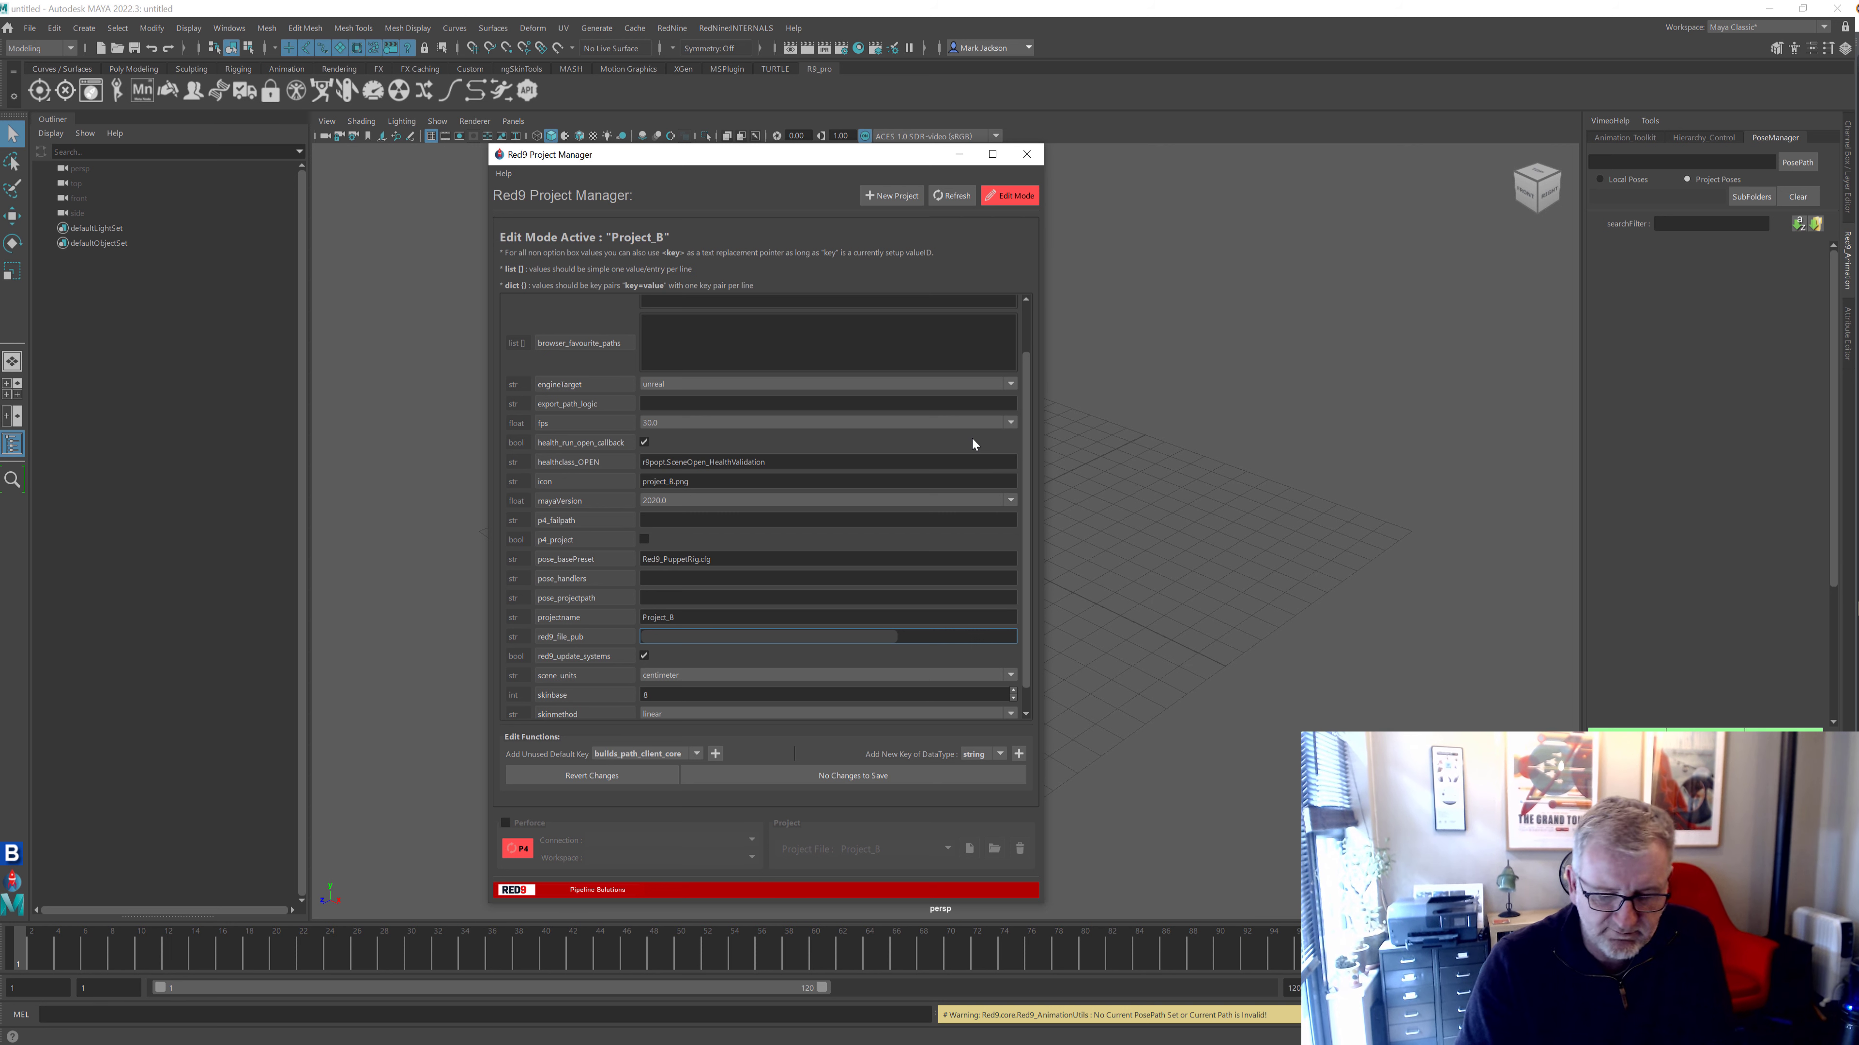
key("Return")
left_click(808, 779)
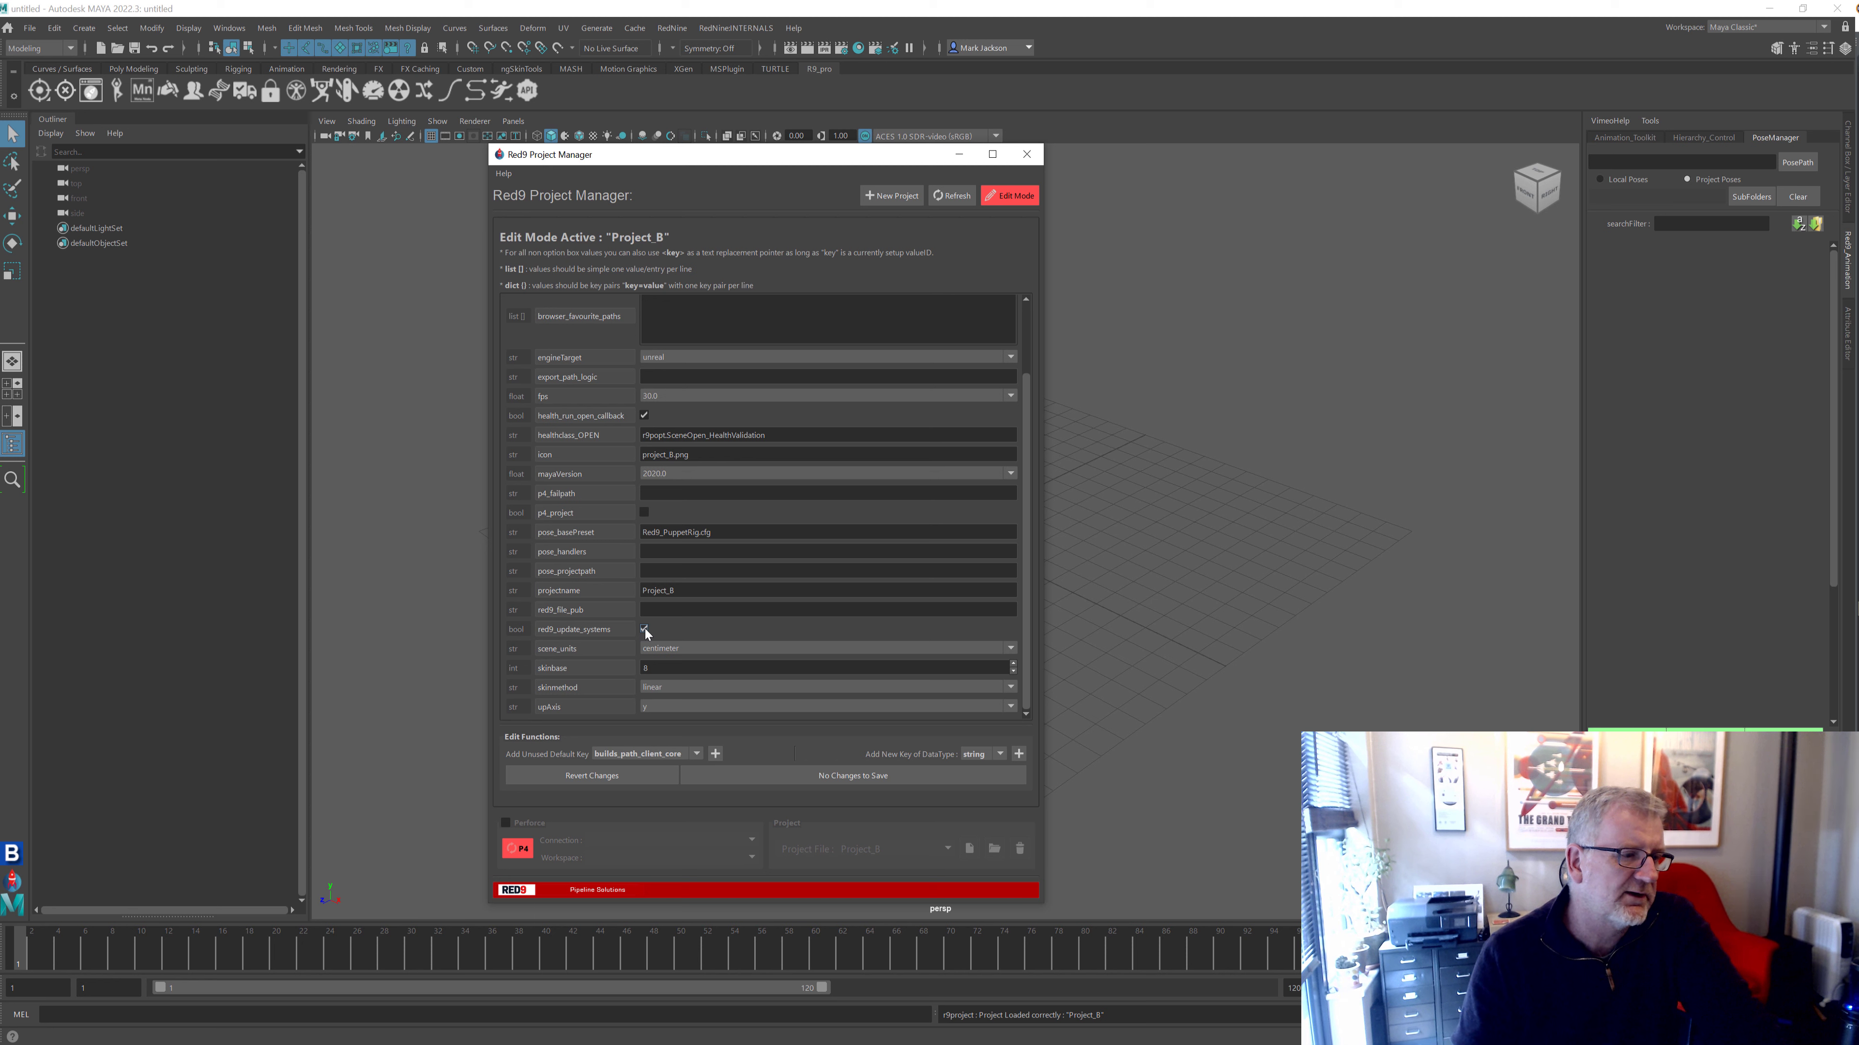
View the Red9 ProPack Install & Update window, and toggle Project_B's red9_update_systems key off and back on
left_click(14, 884)
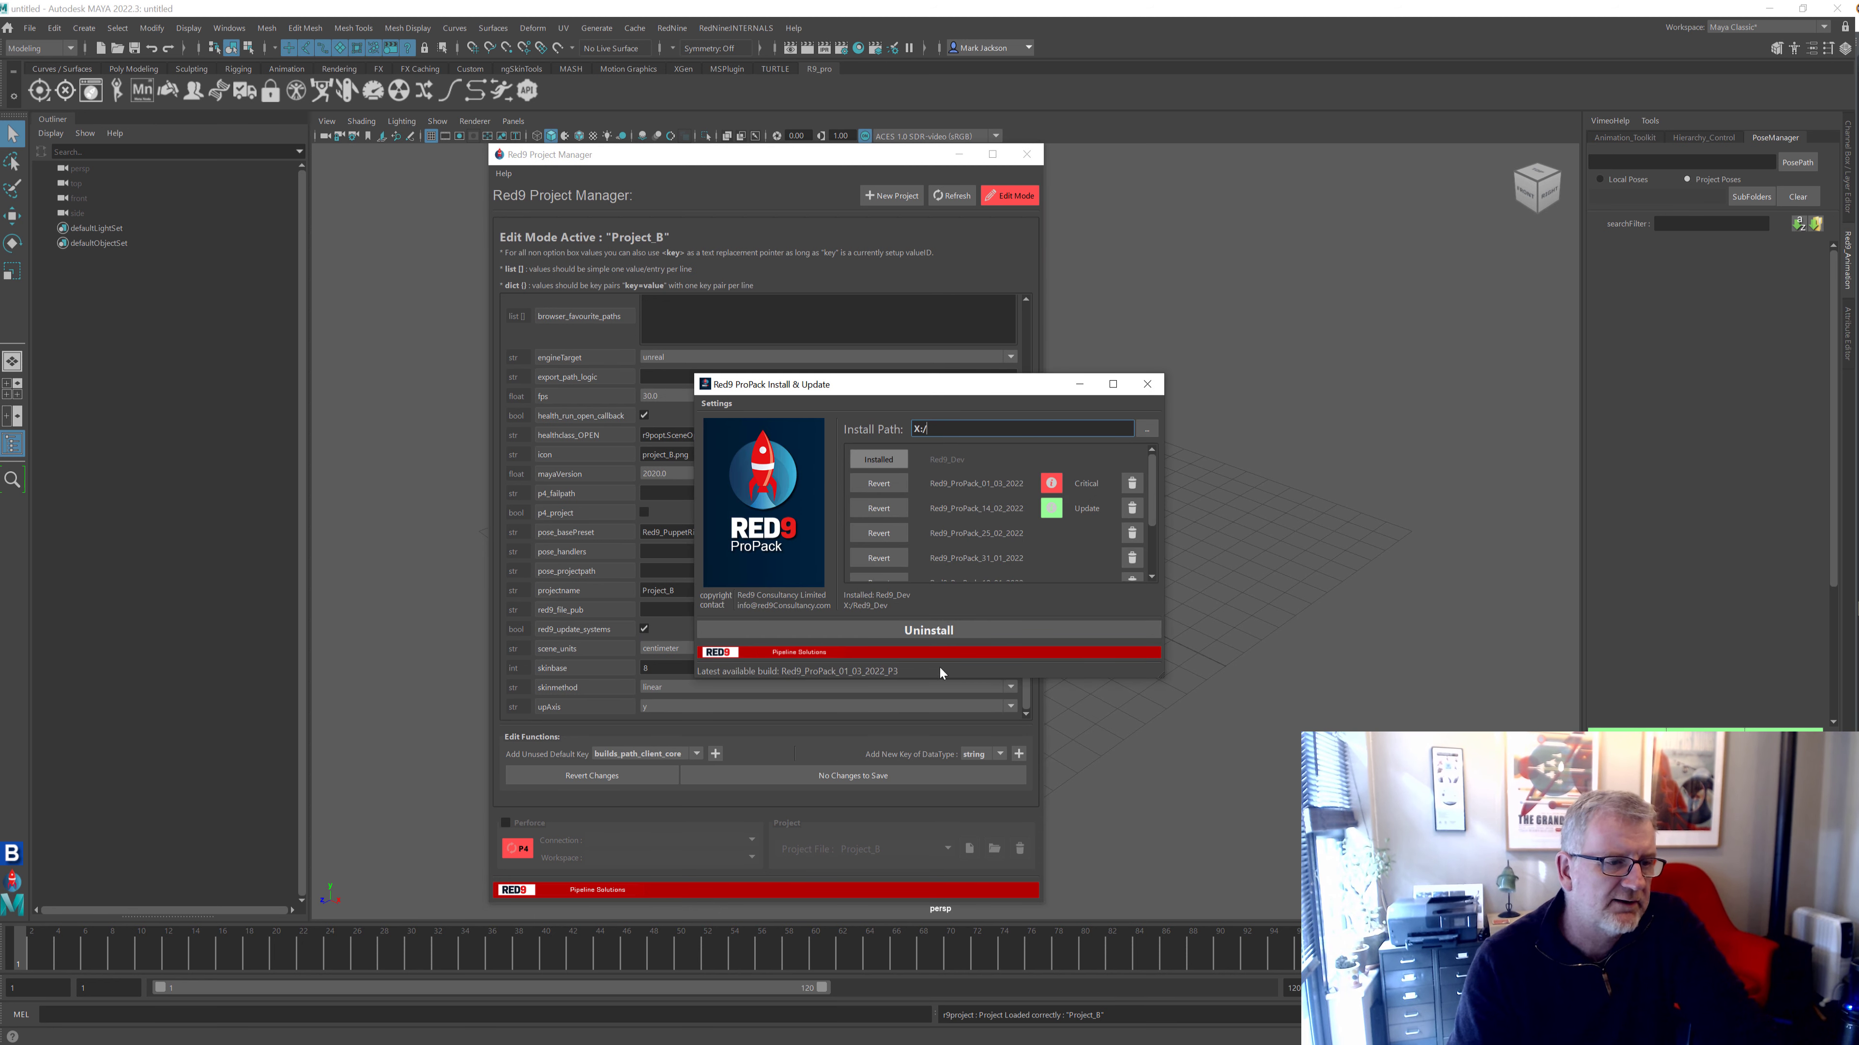
left_click(1146, 384)
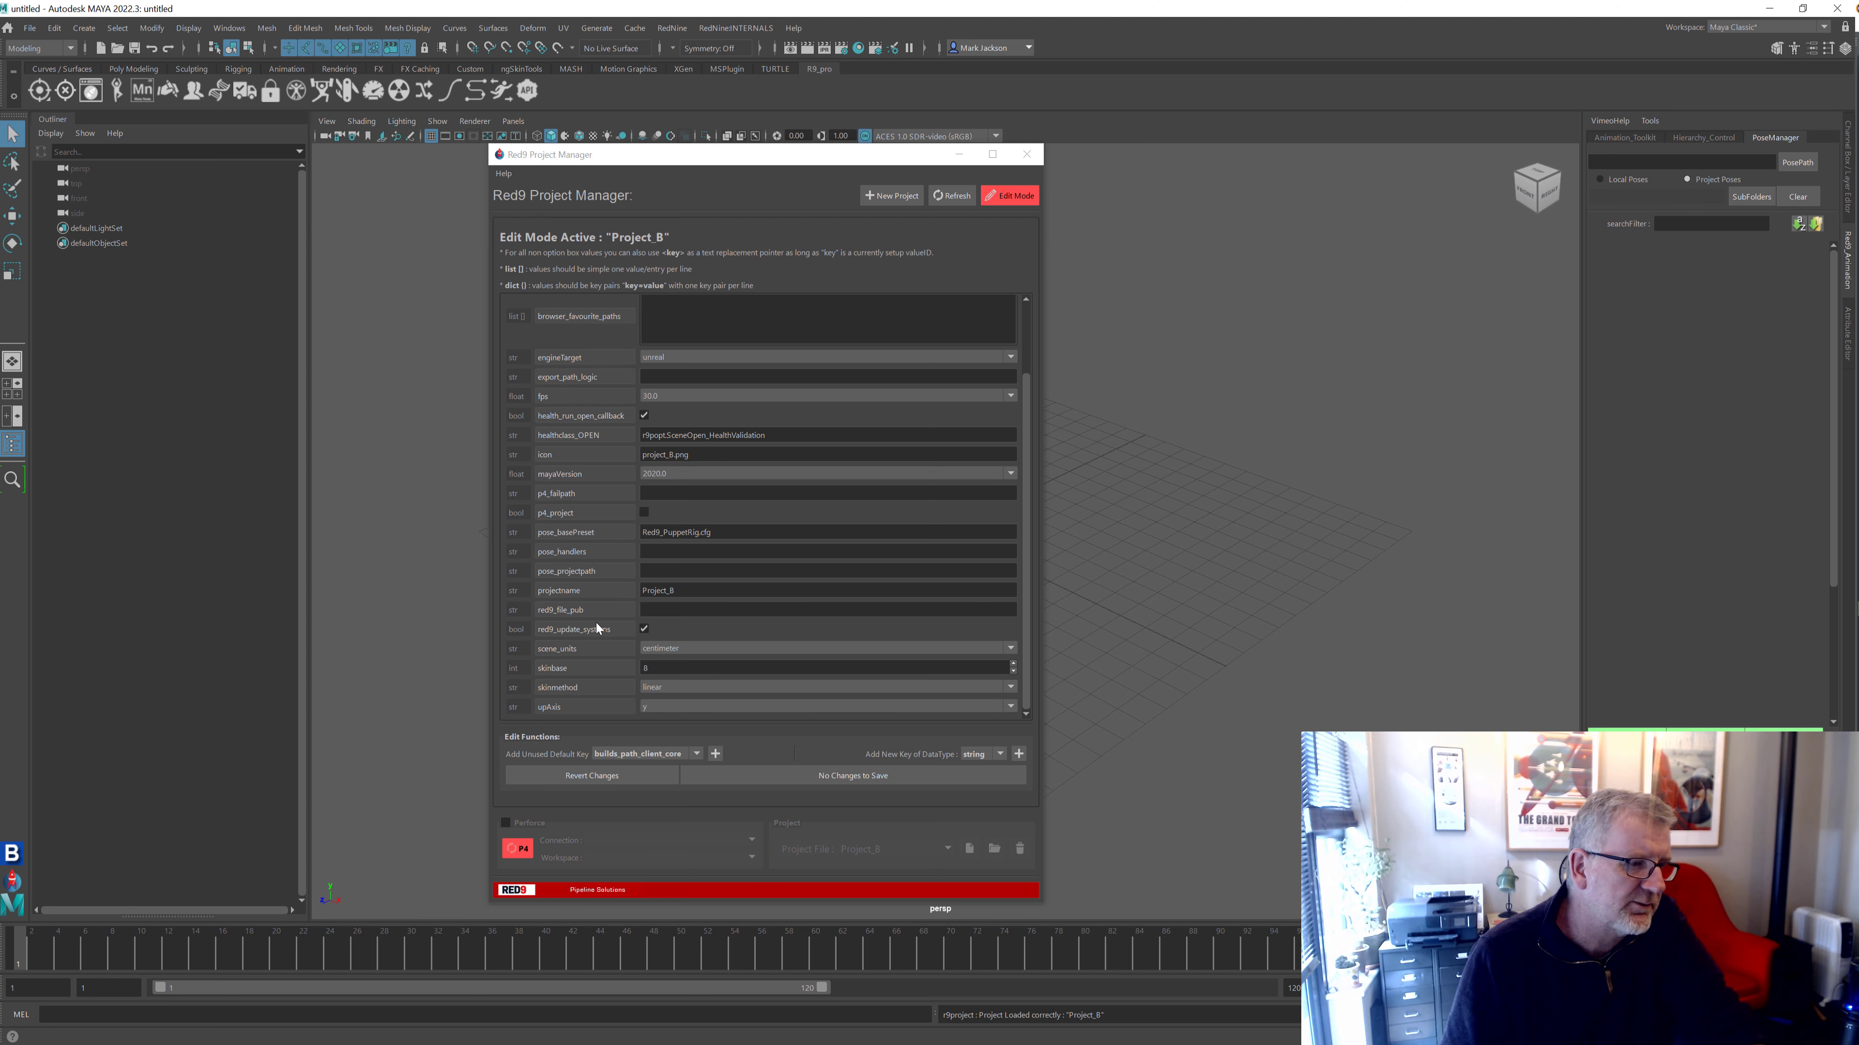
left_click(644, 629)
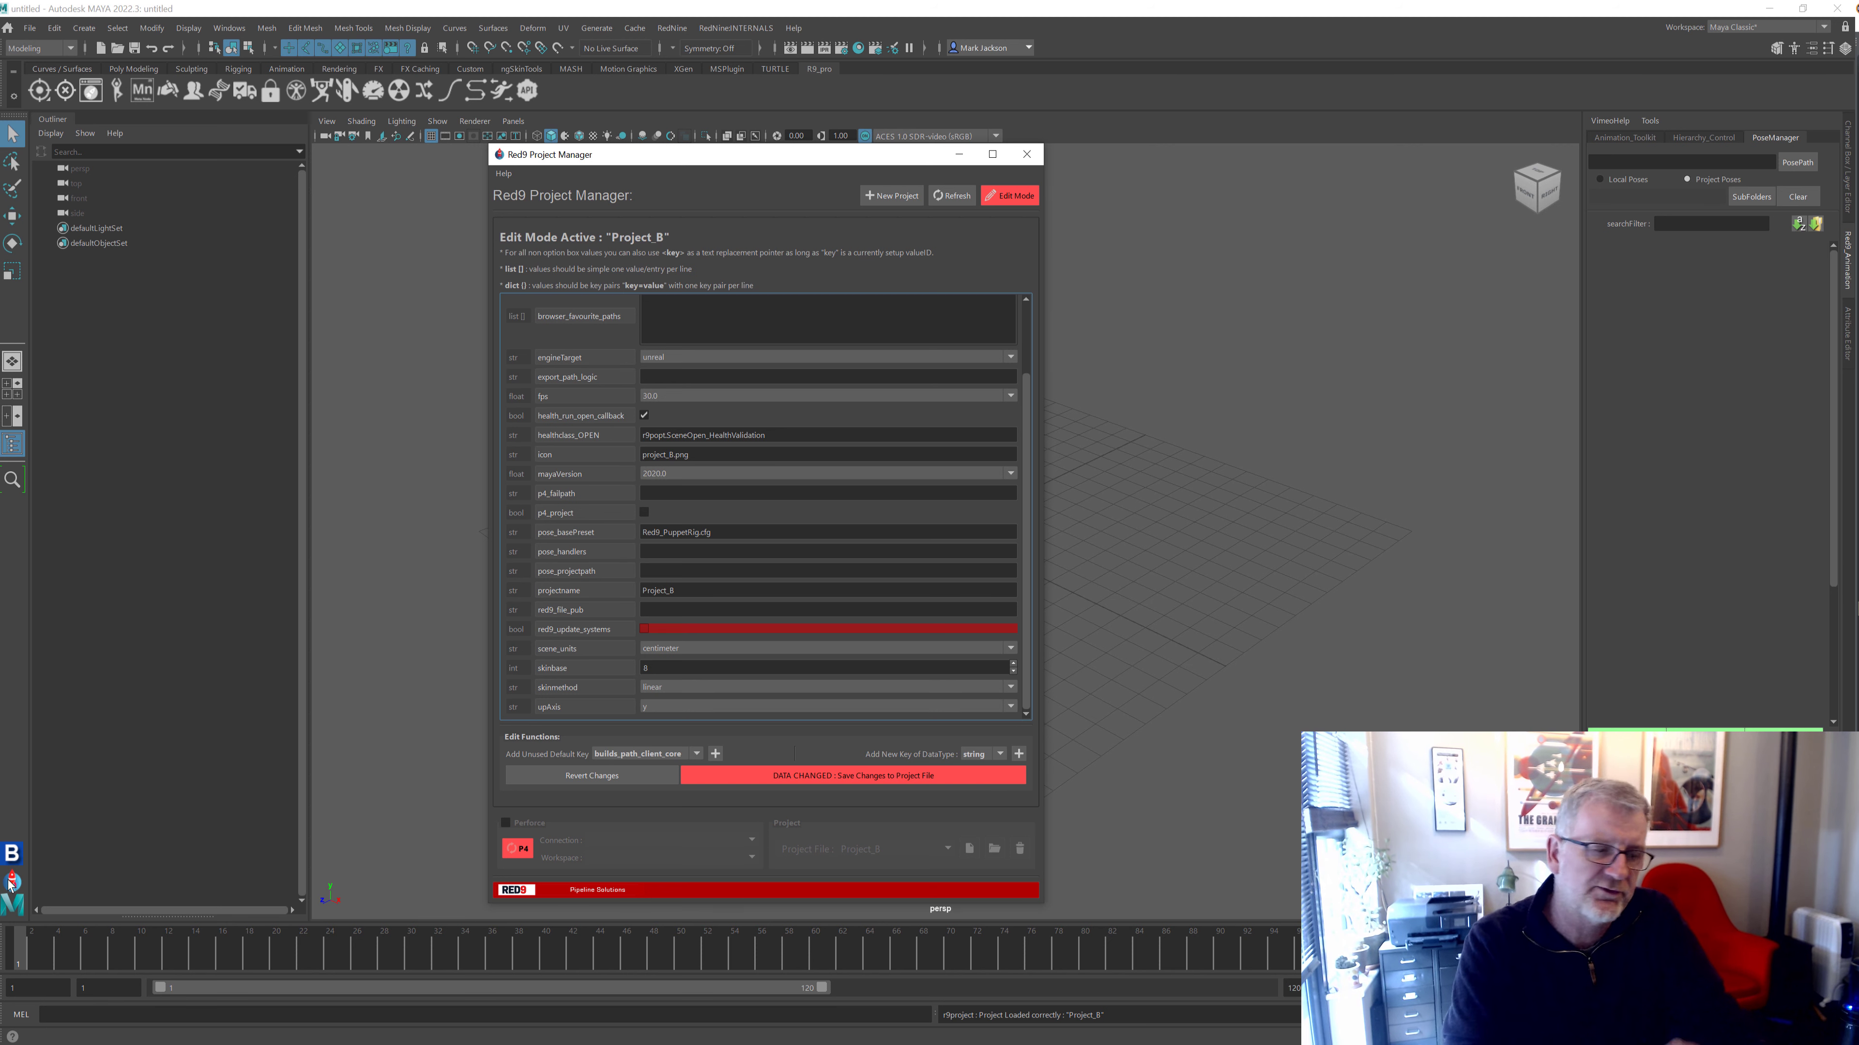
left_click(643, 629)
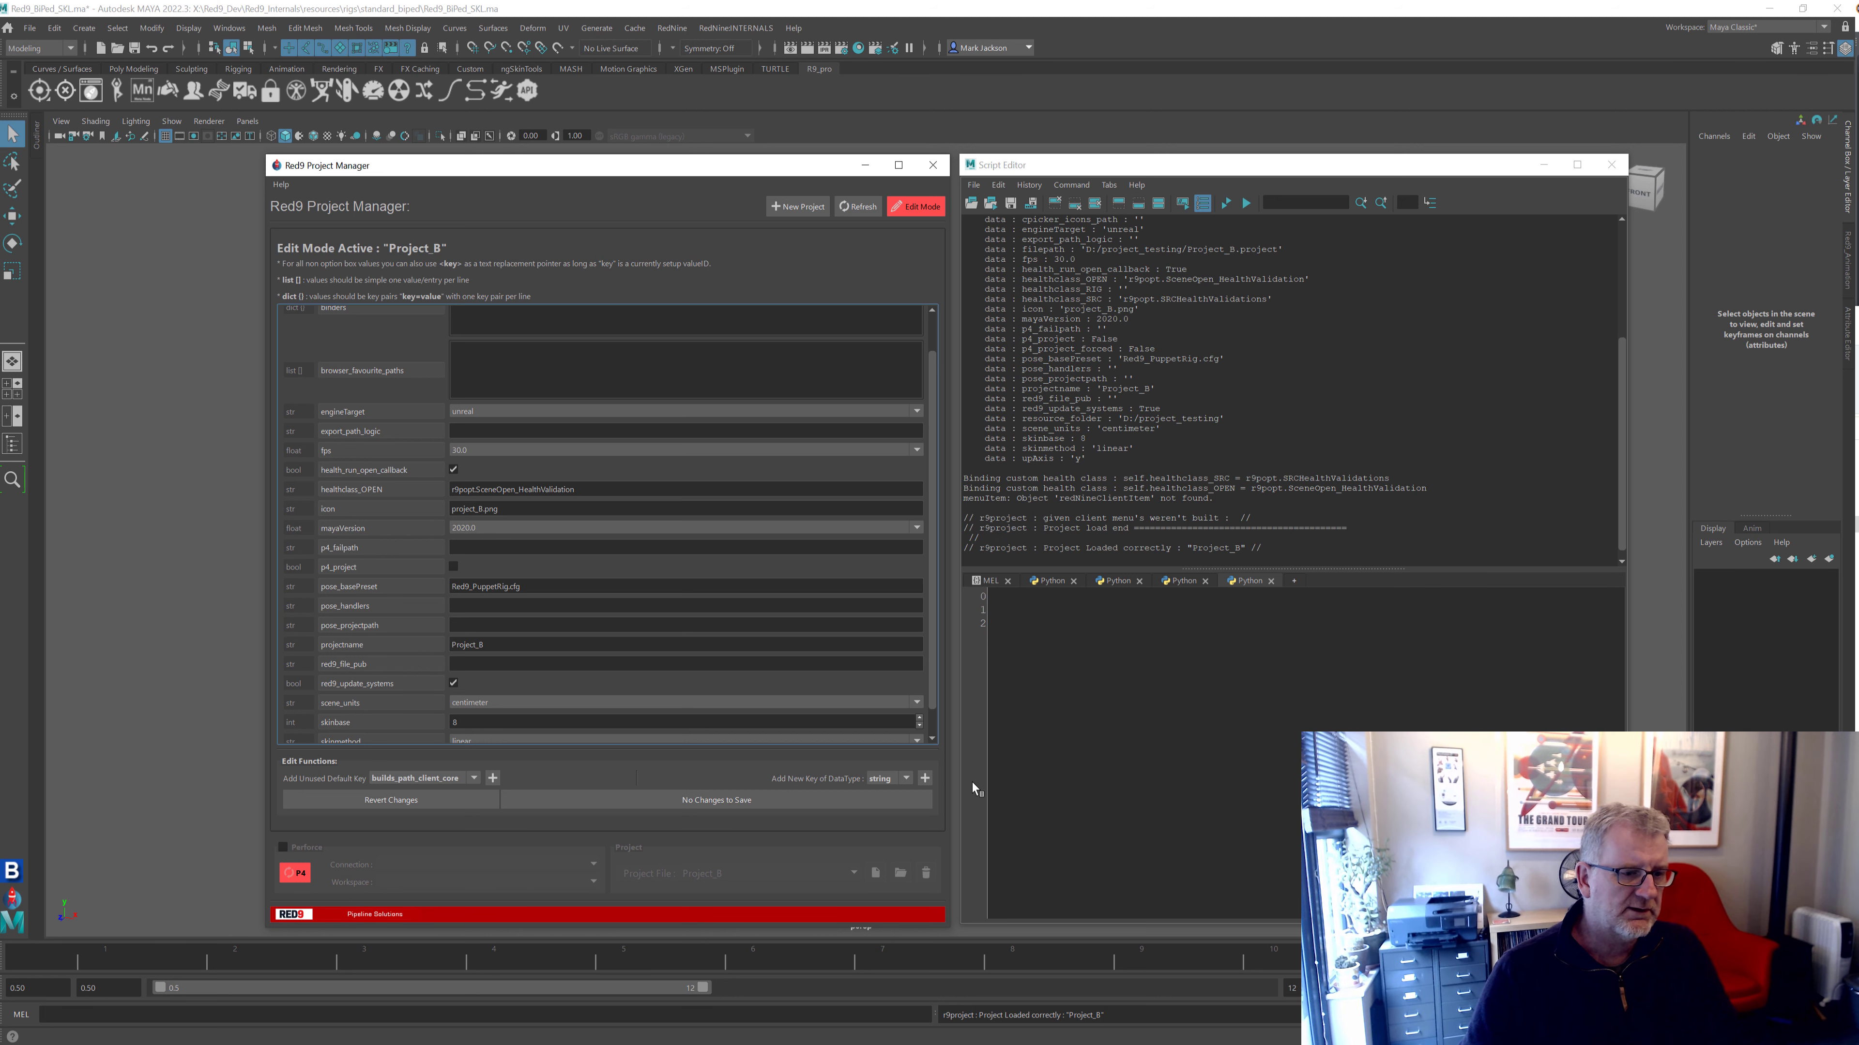
Add a new string key named mystuff to Project_B
left_click(881, 780)
left_click(885, 791)
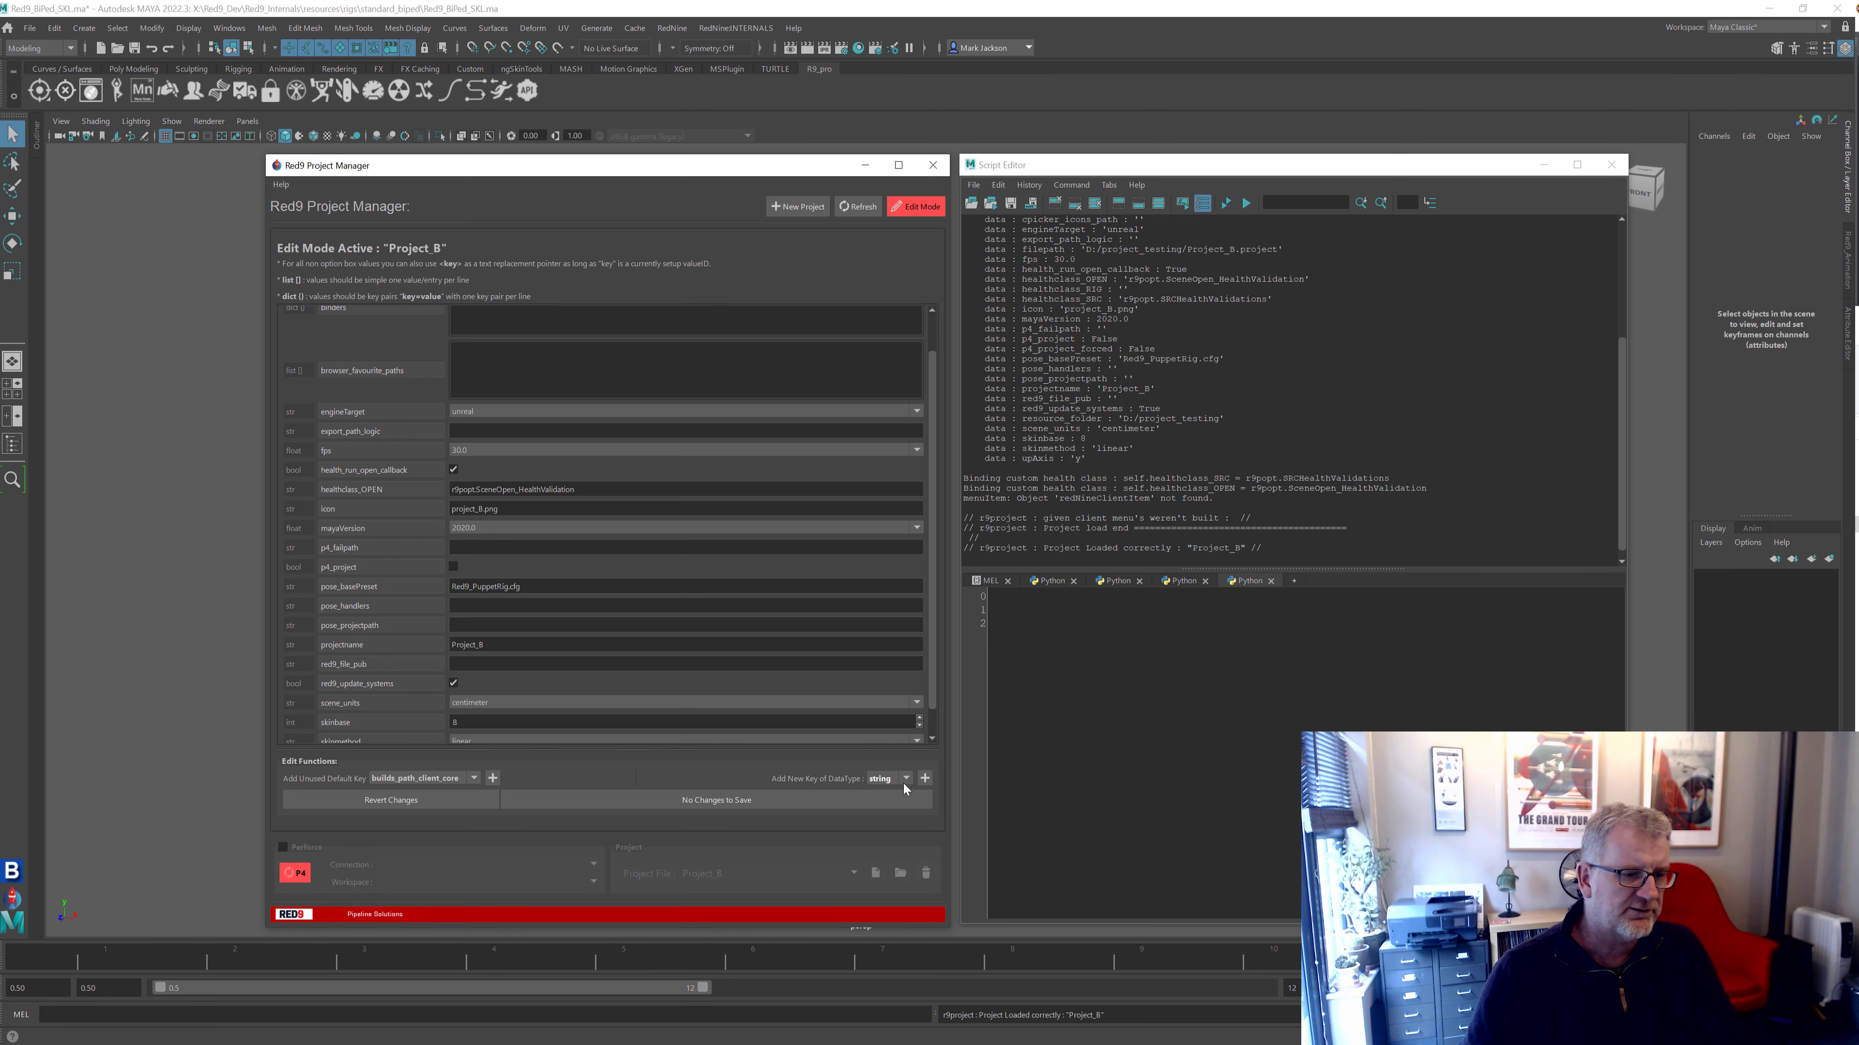
left_click(925, 778)
type("mystuff")
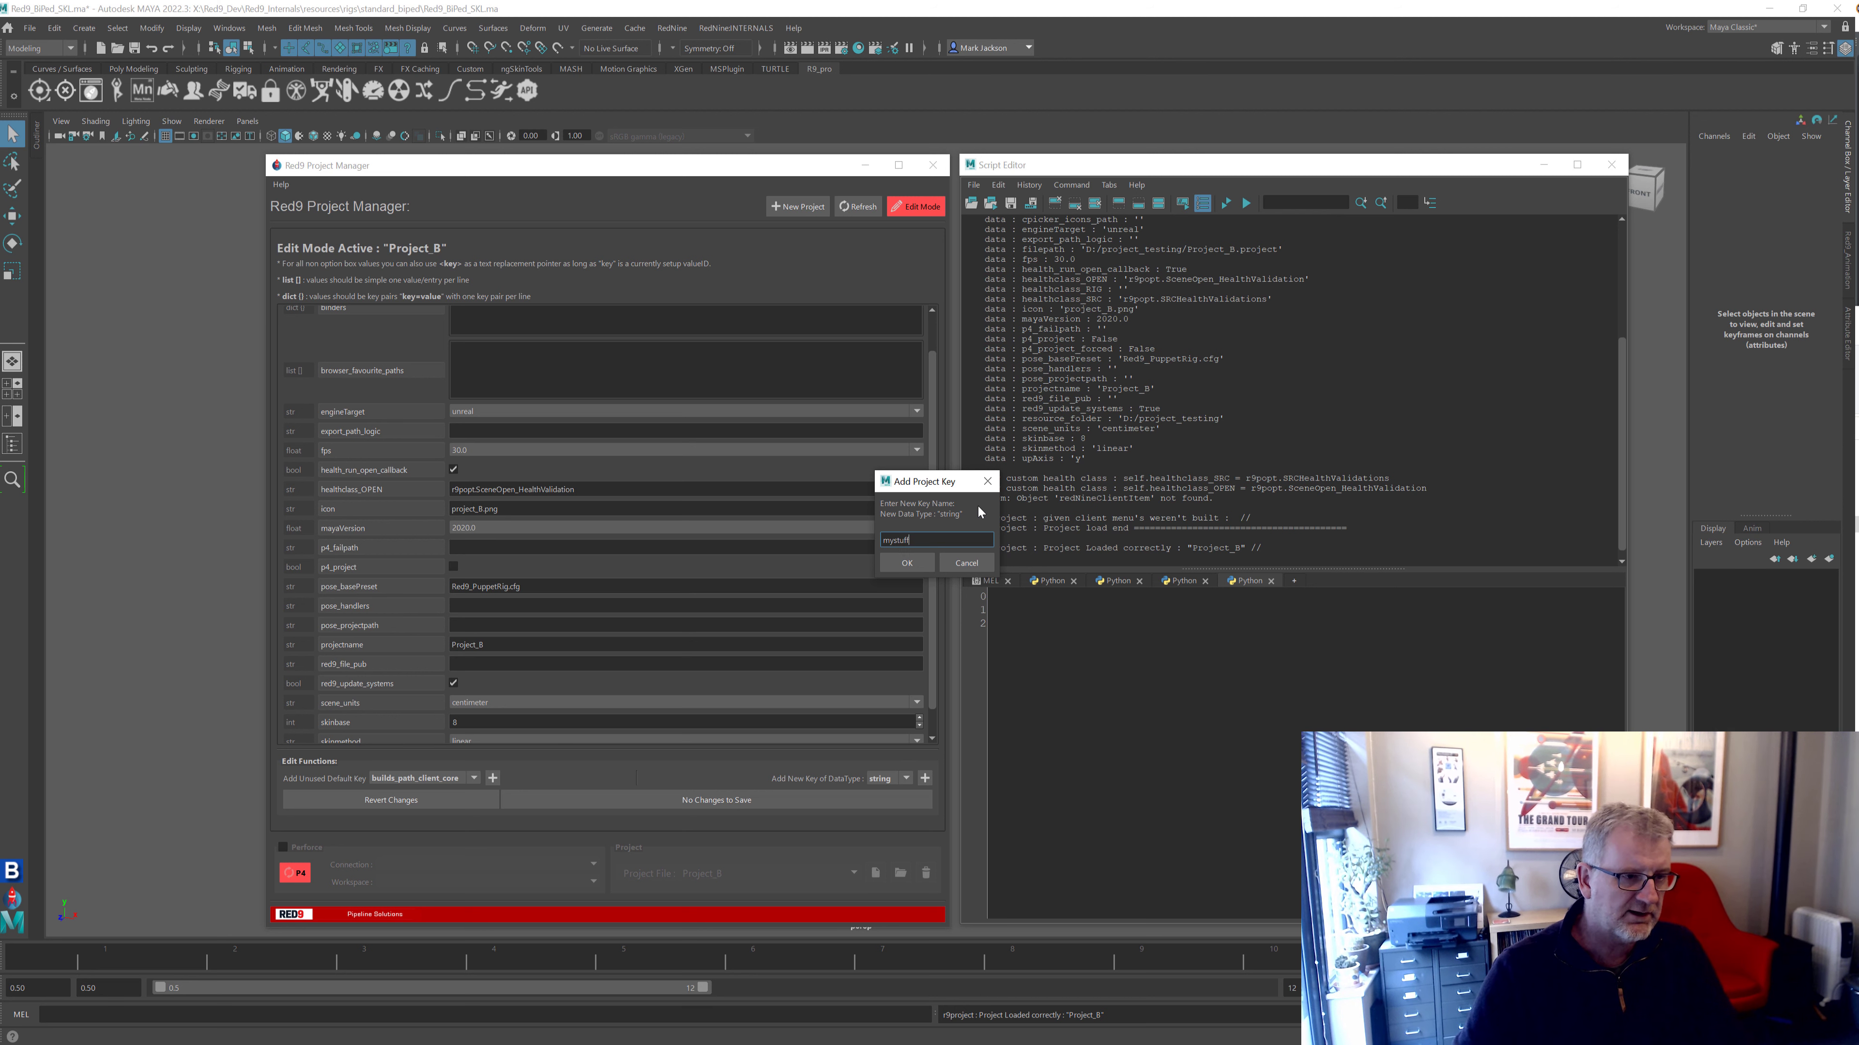
key("Return")
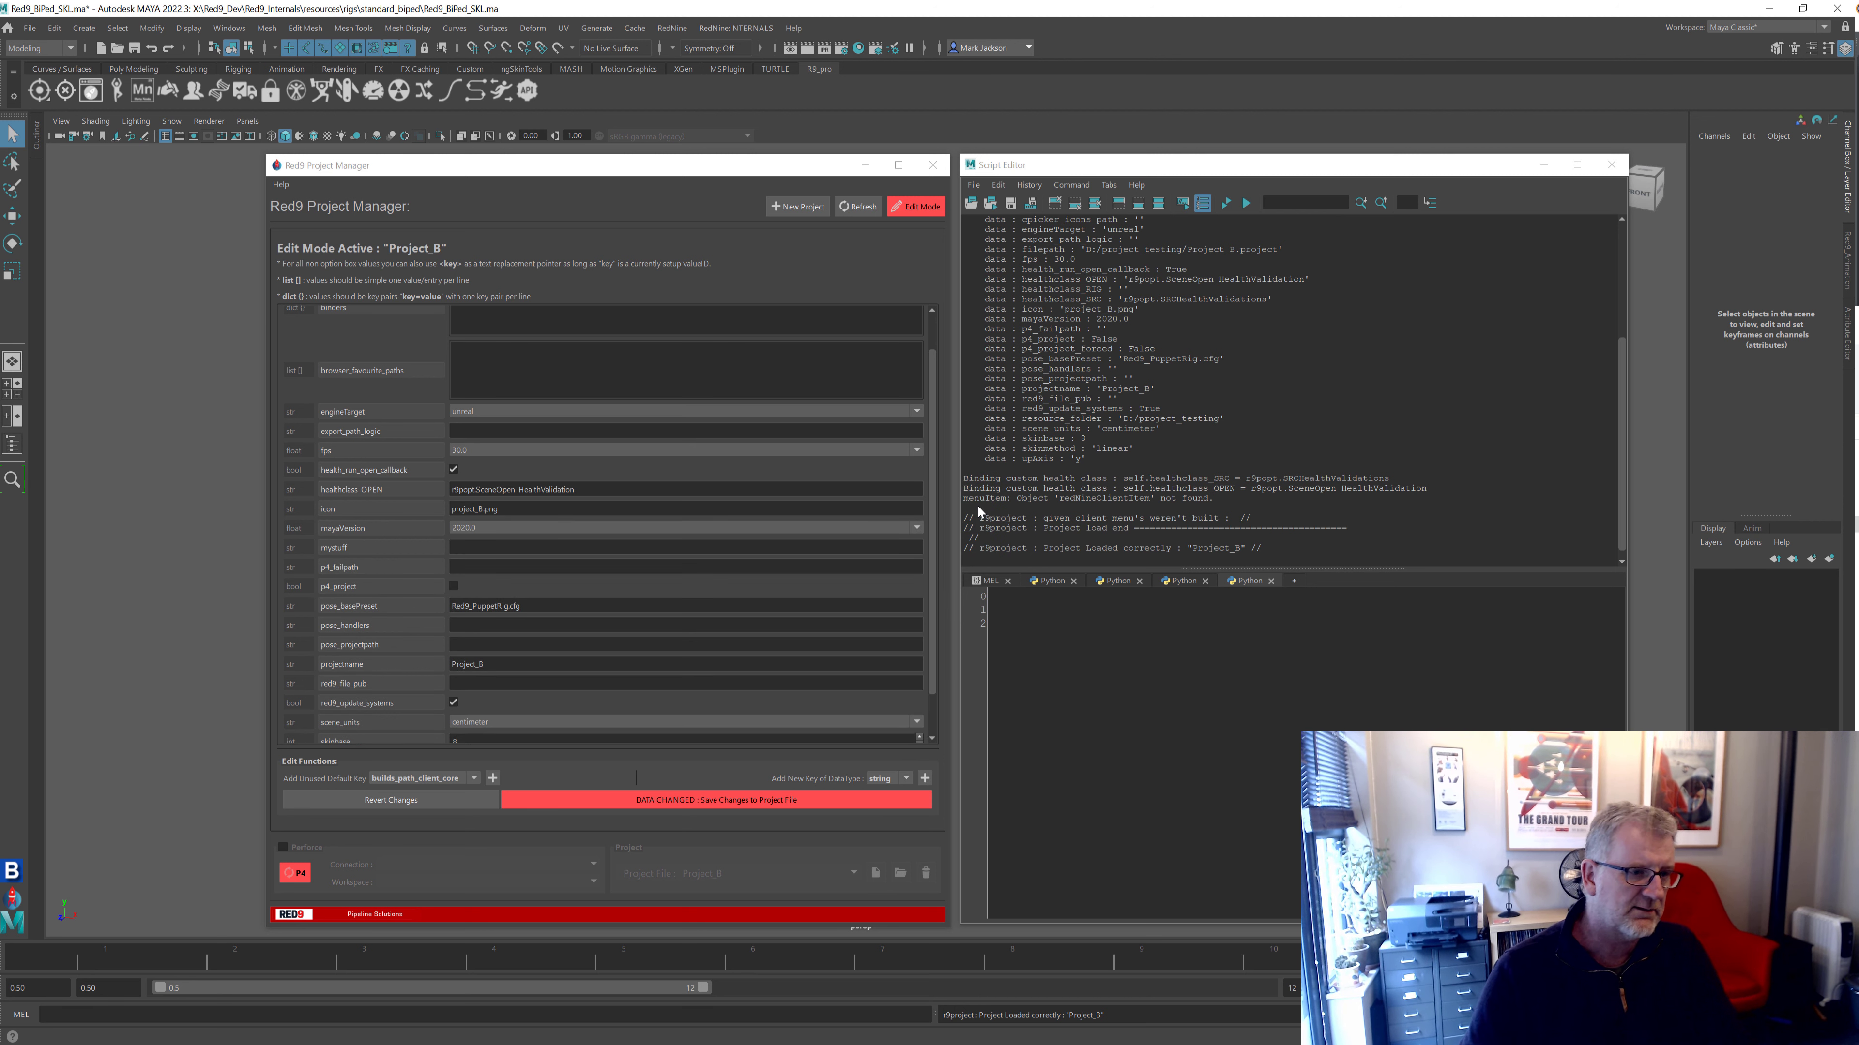
Set the mystuff key to the copied folder path R:\Red9\Maya_Working_Test_Files and save the change to the project file
left_click(488, 549)
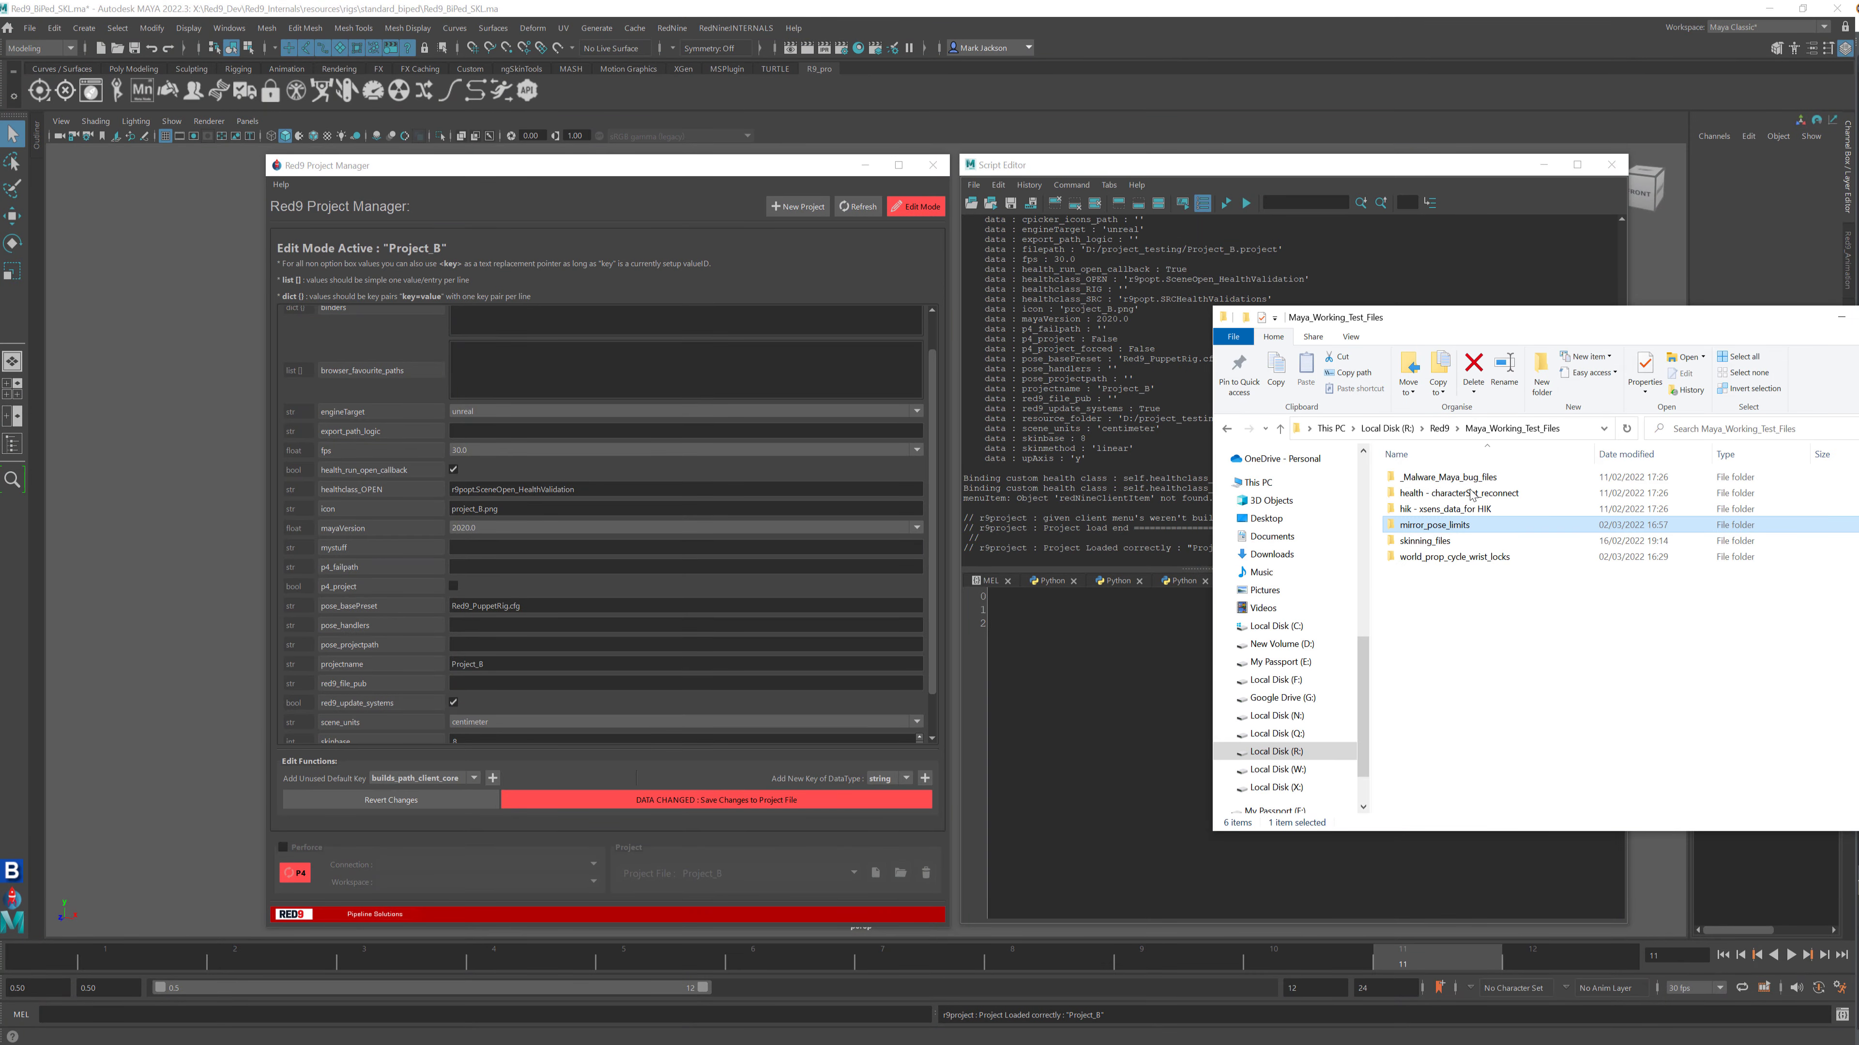
left_click(1573, 428)
key("ctrl+c")
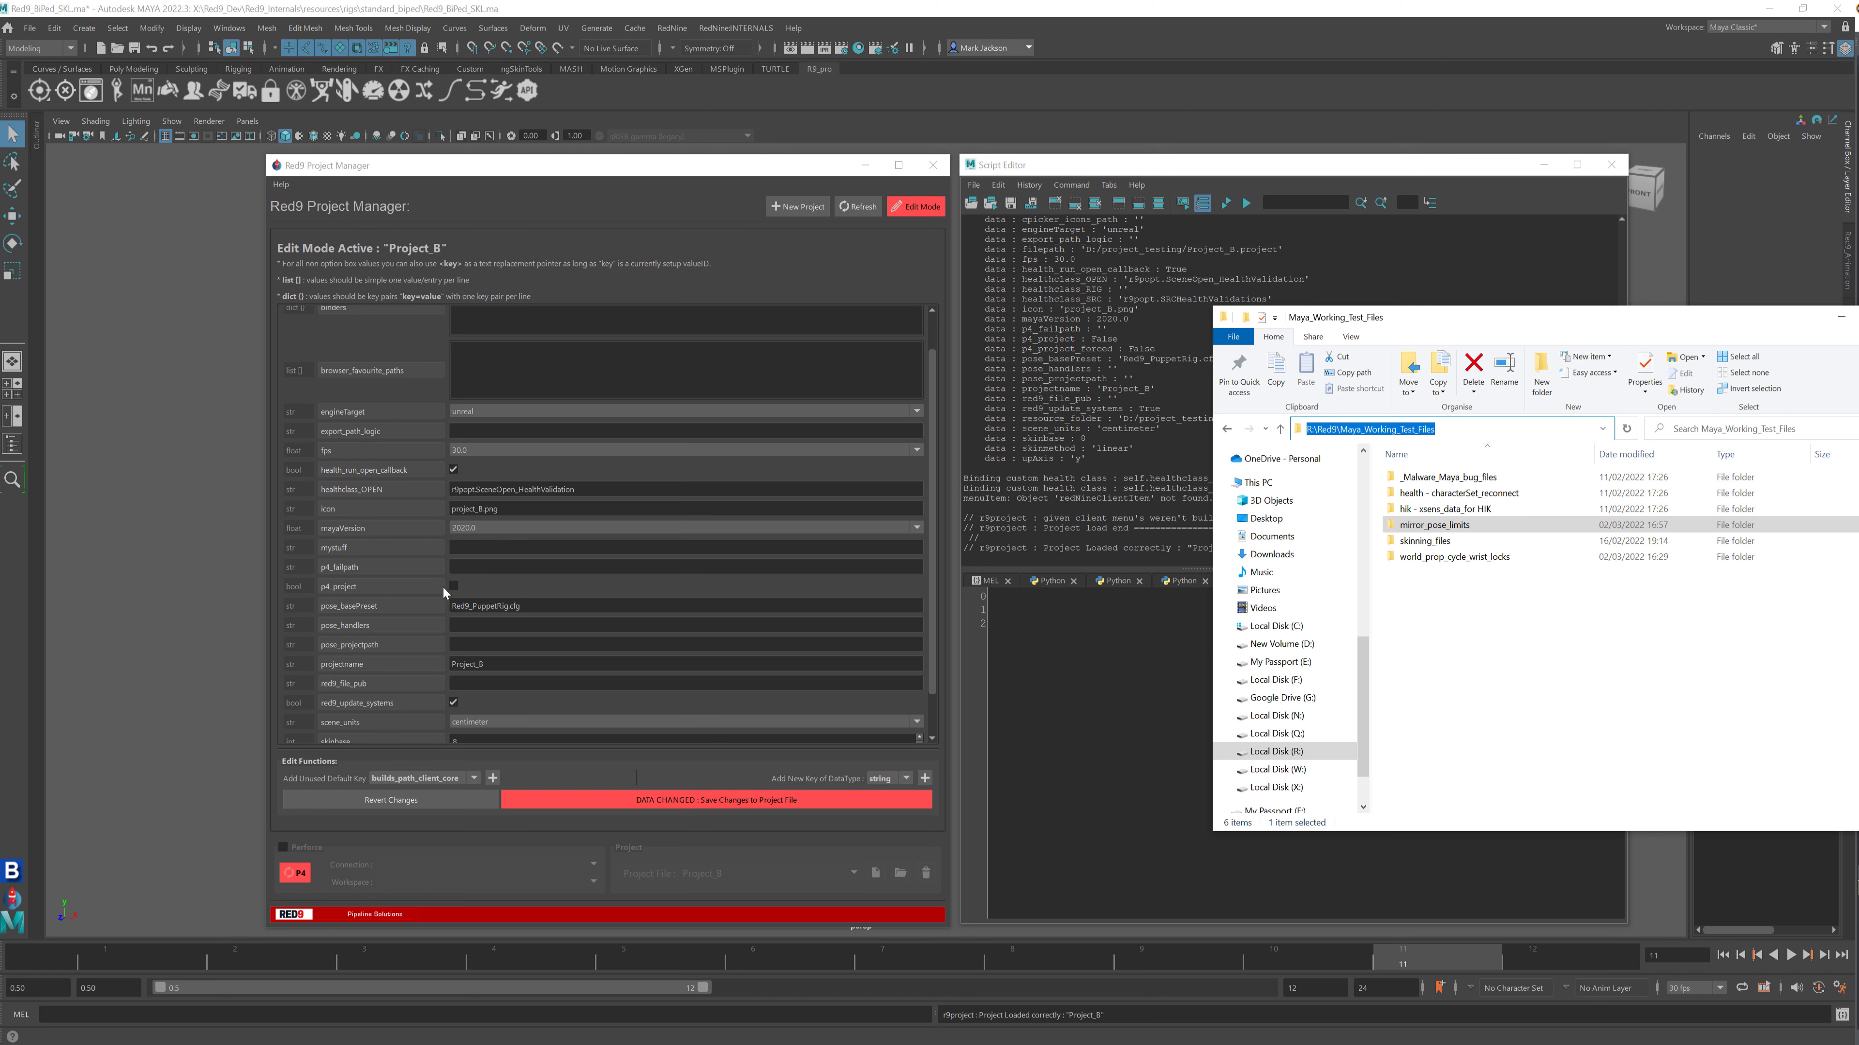
left_click(470, 547)
key("ctrl+v")
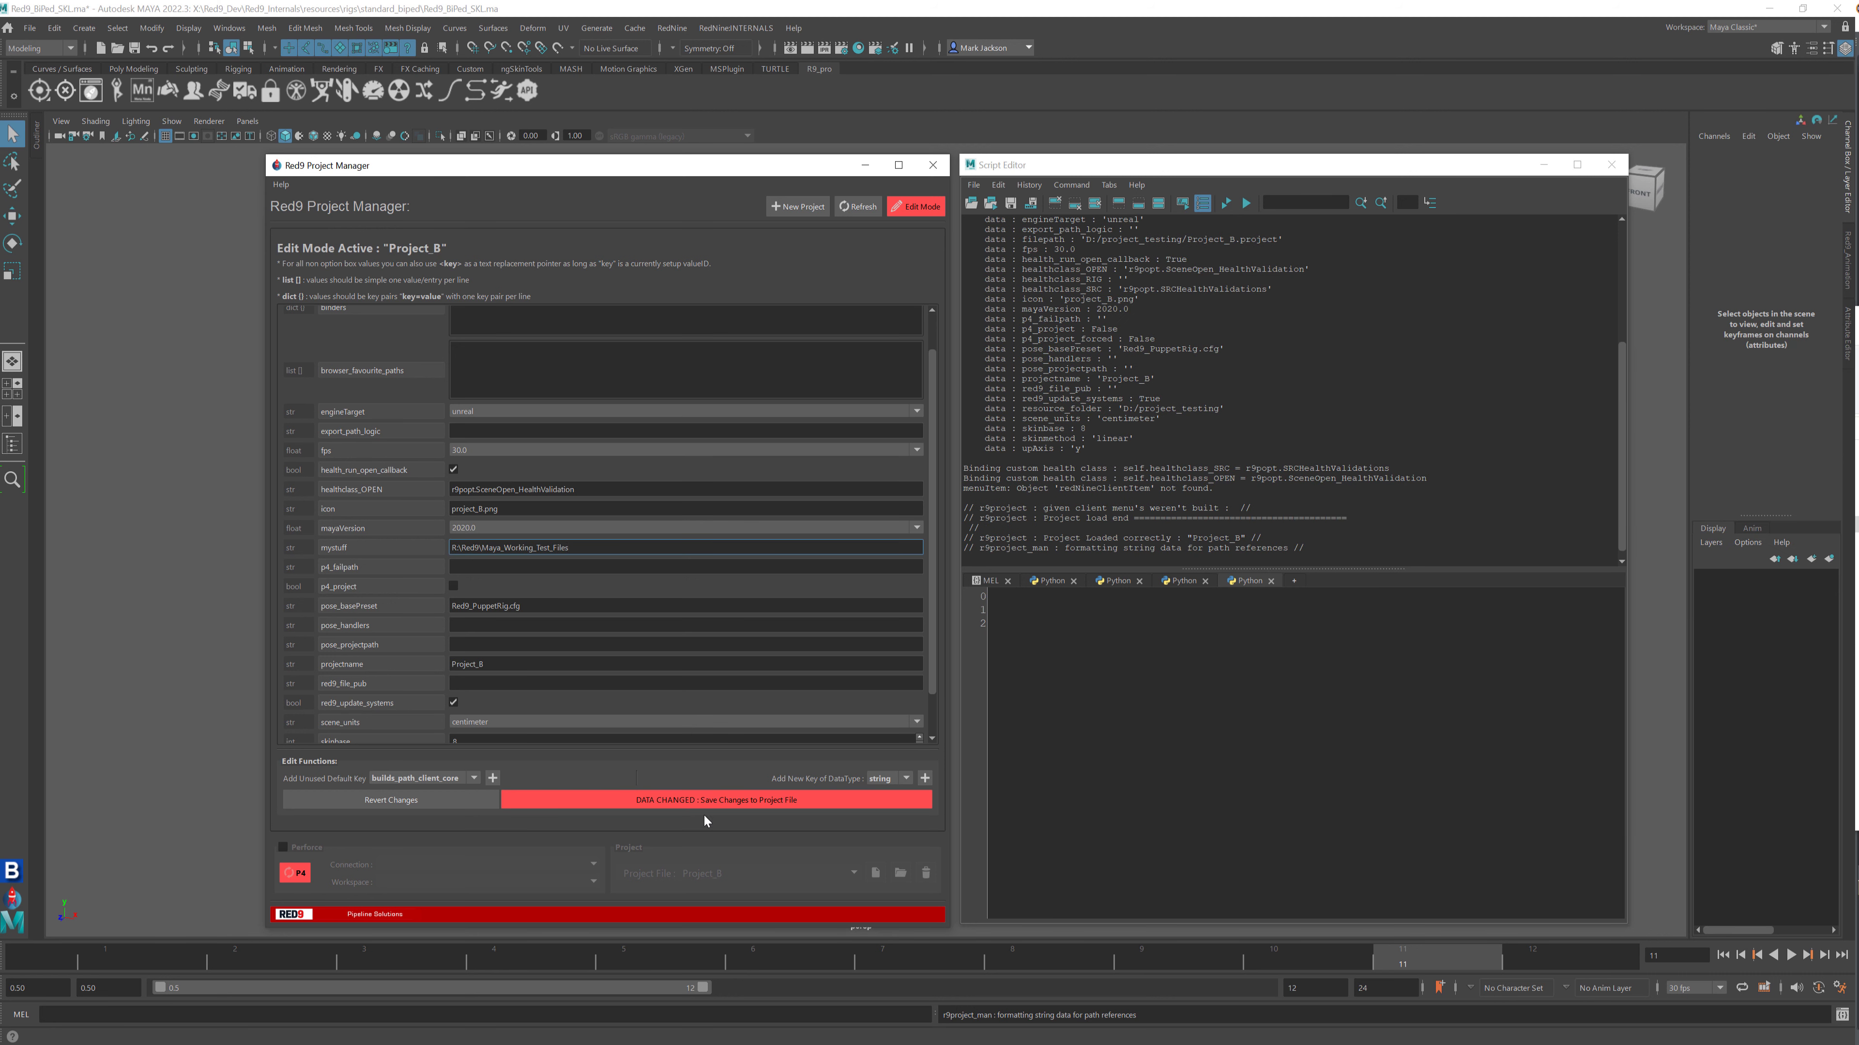
left_click(709, 801)
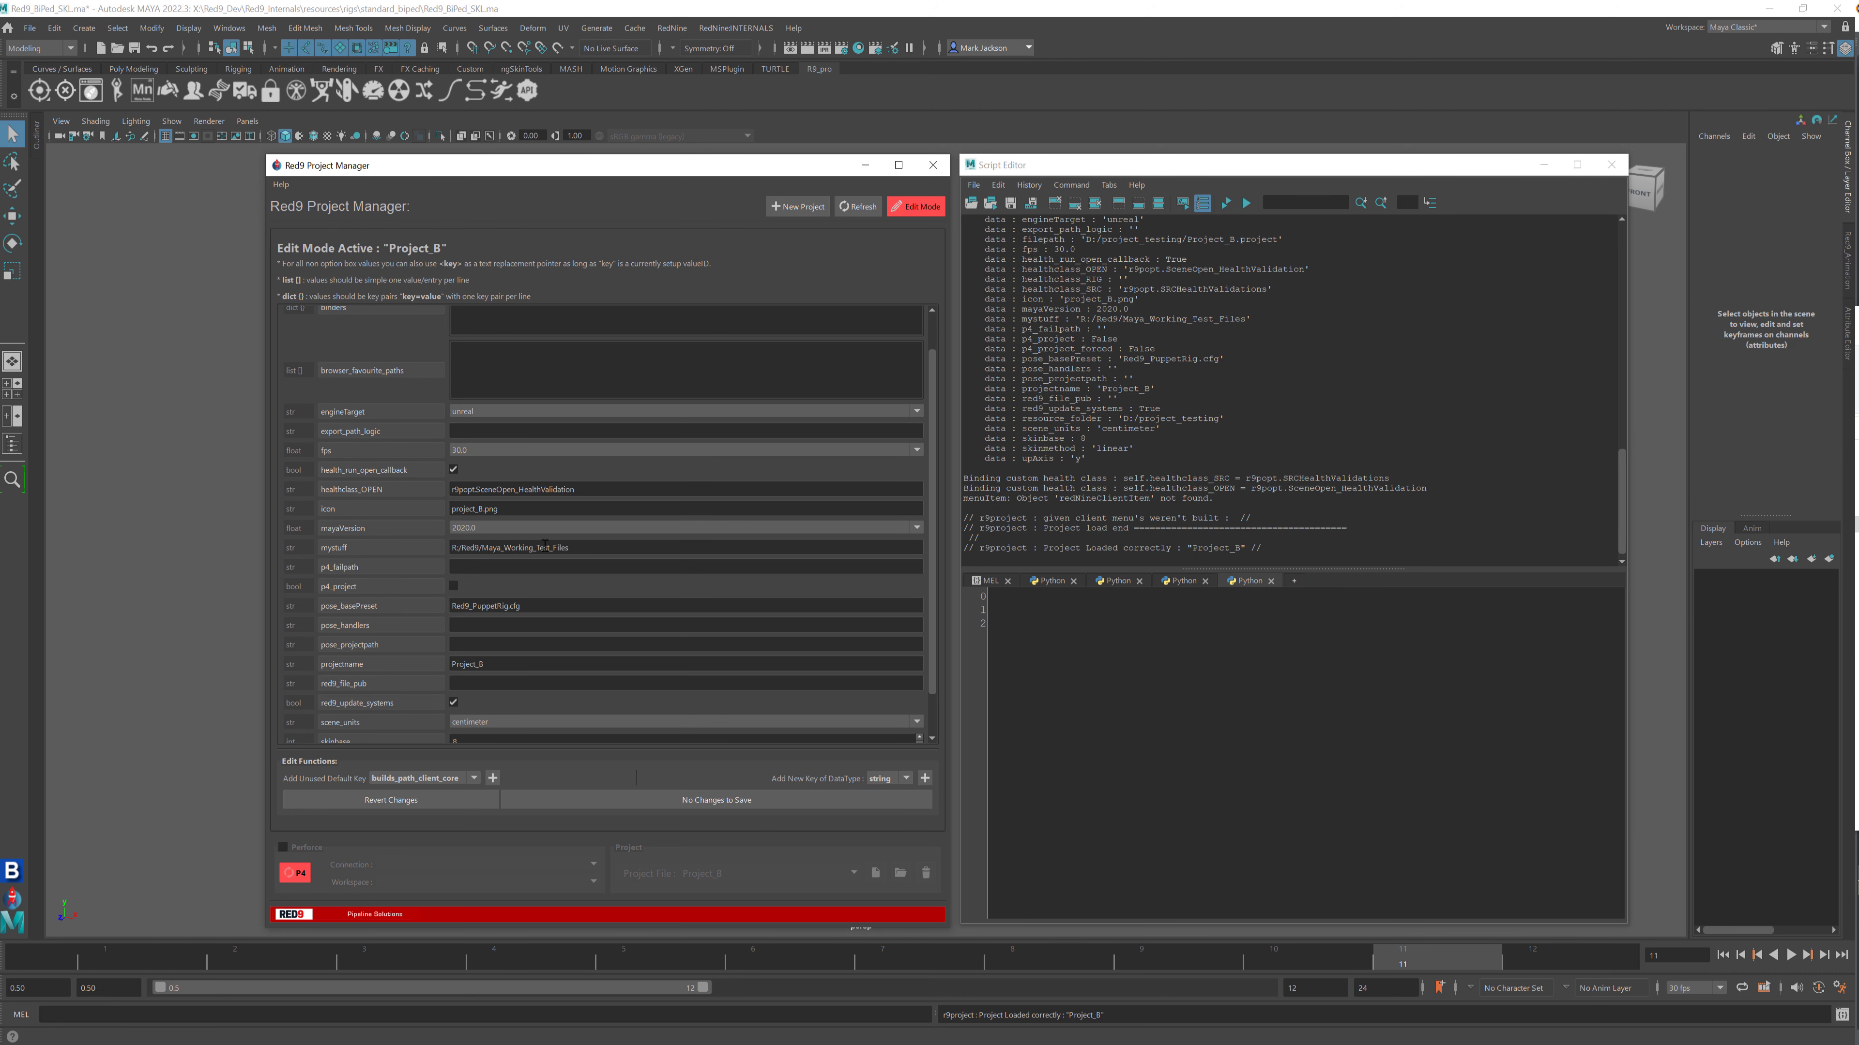
Examine the mystuff key's path value and the options for deleting the key or copying its name
left_click(459, 547)
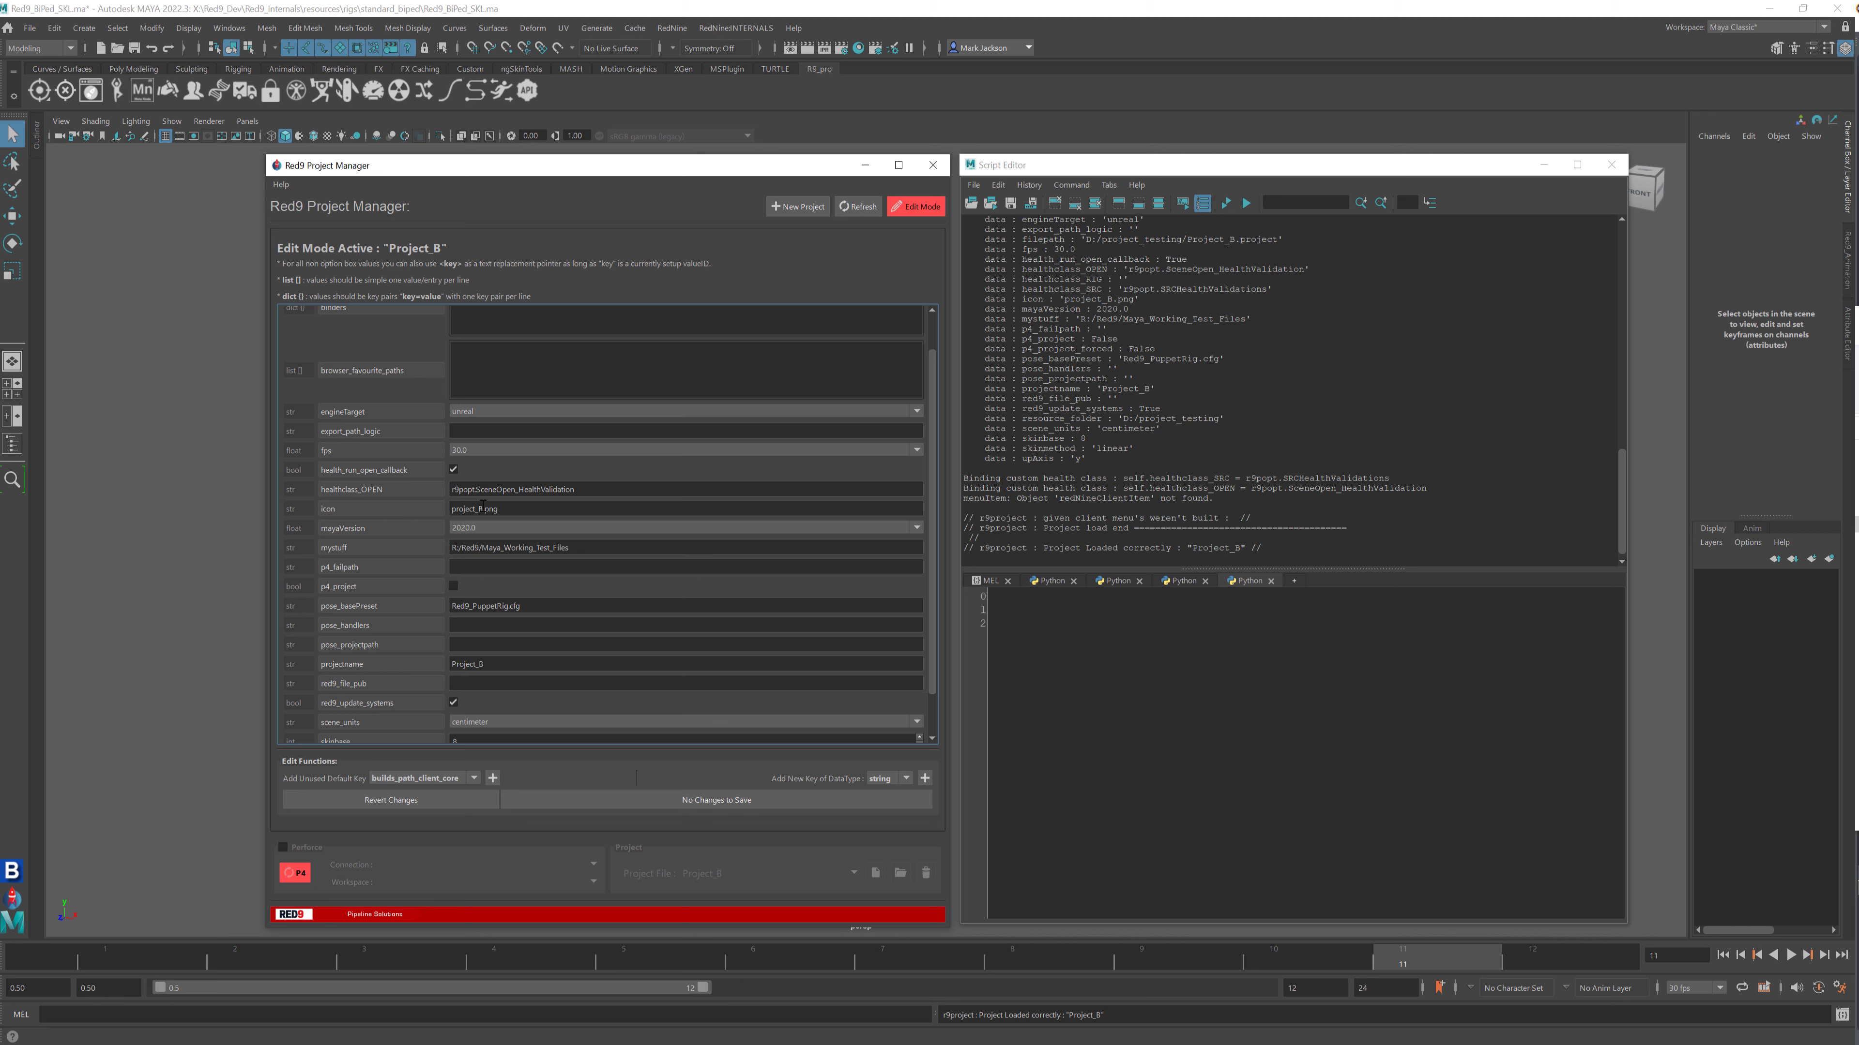
left_click(588, 545)
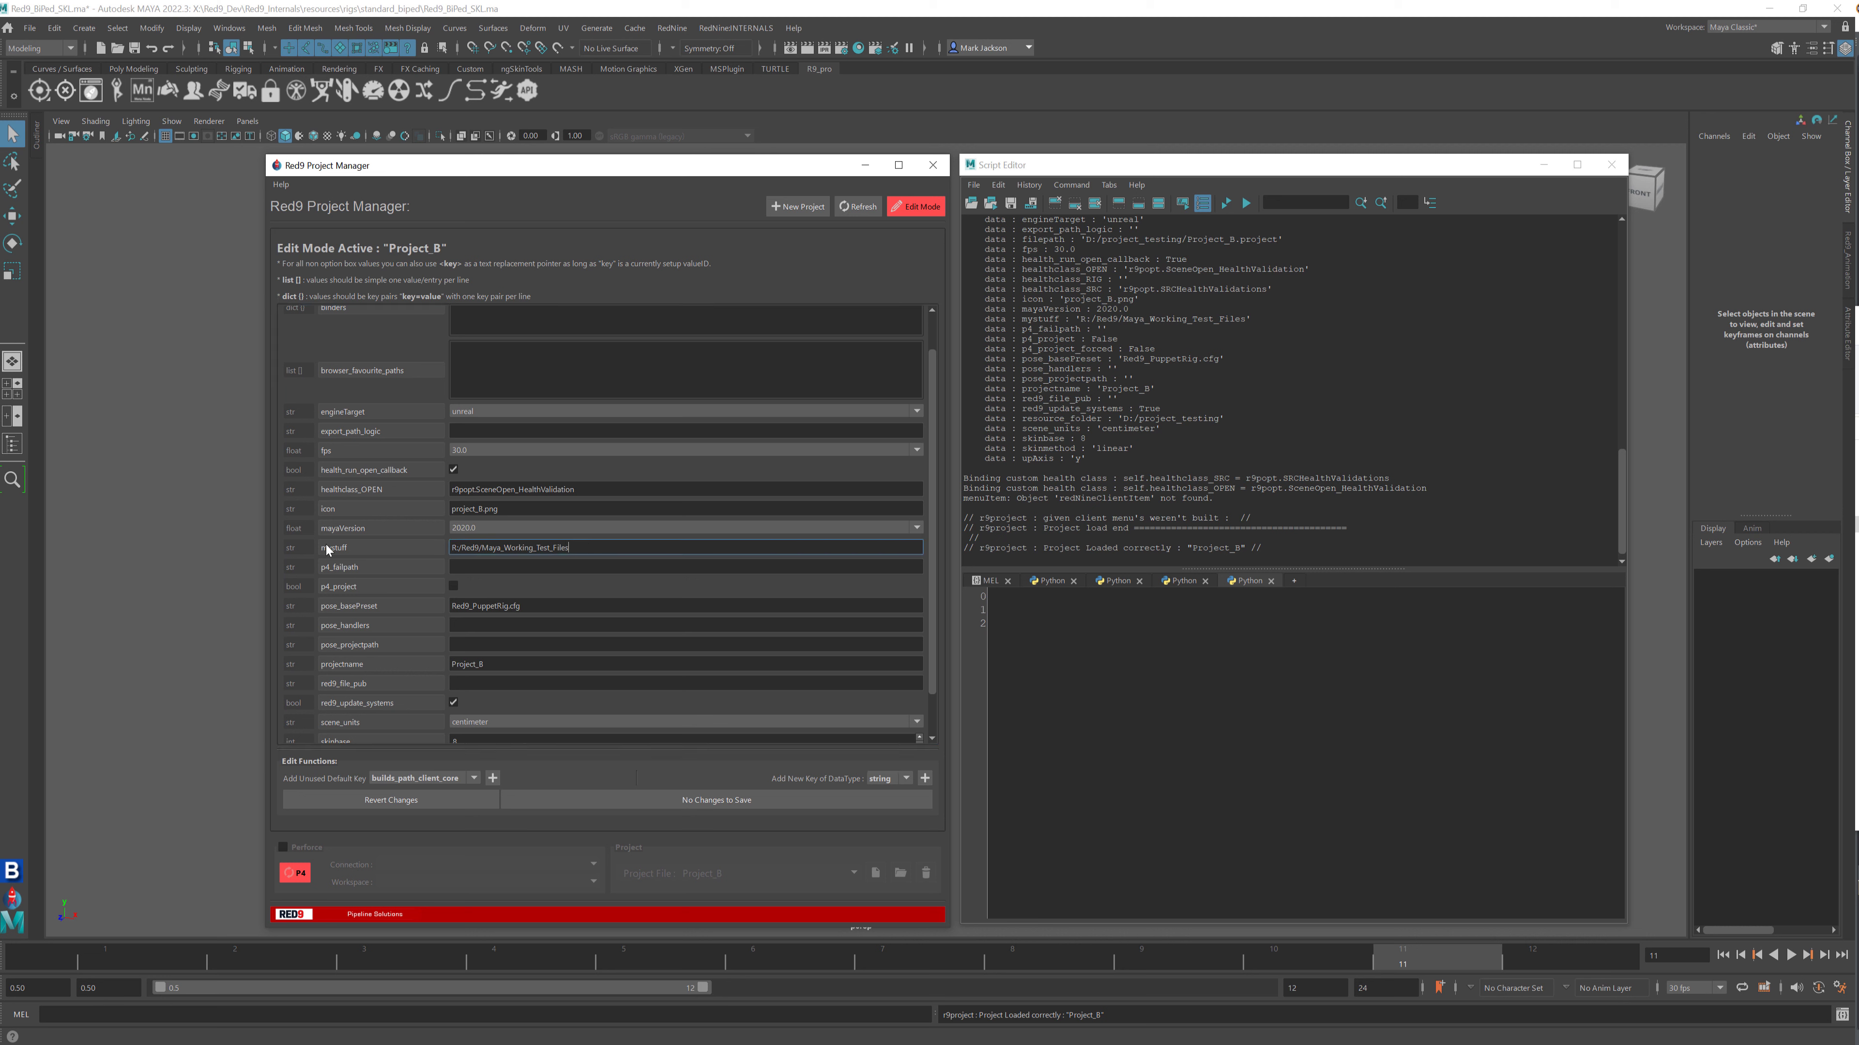
right_click(432, 549)
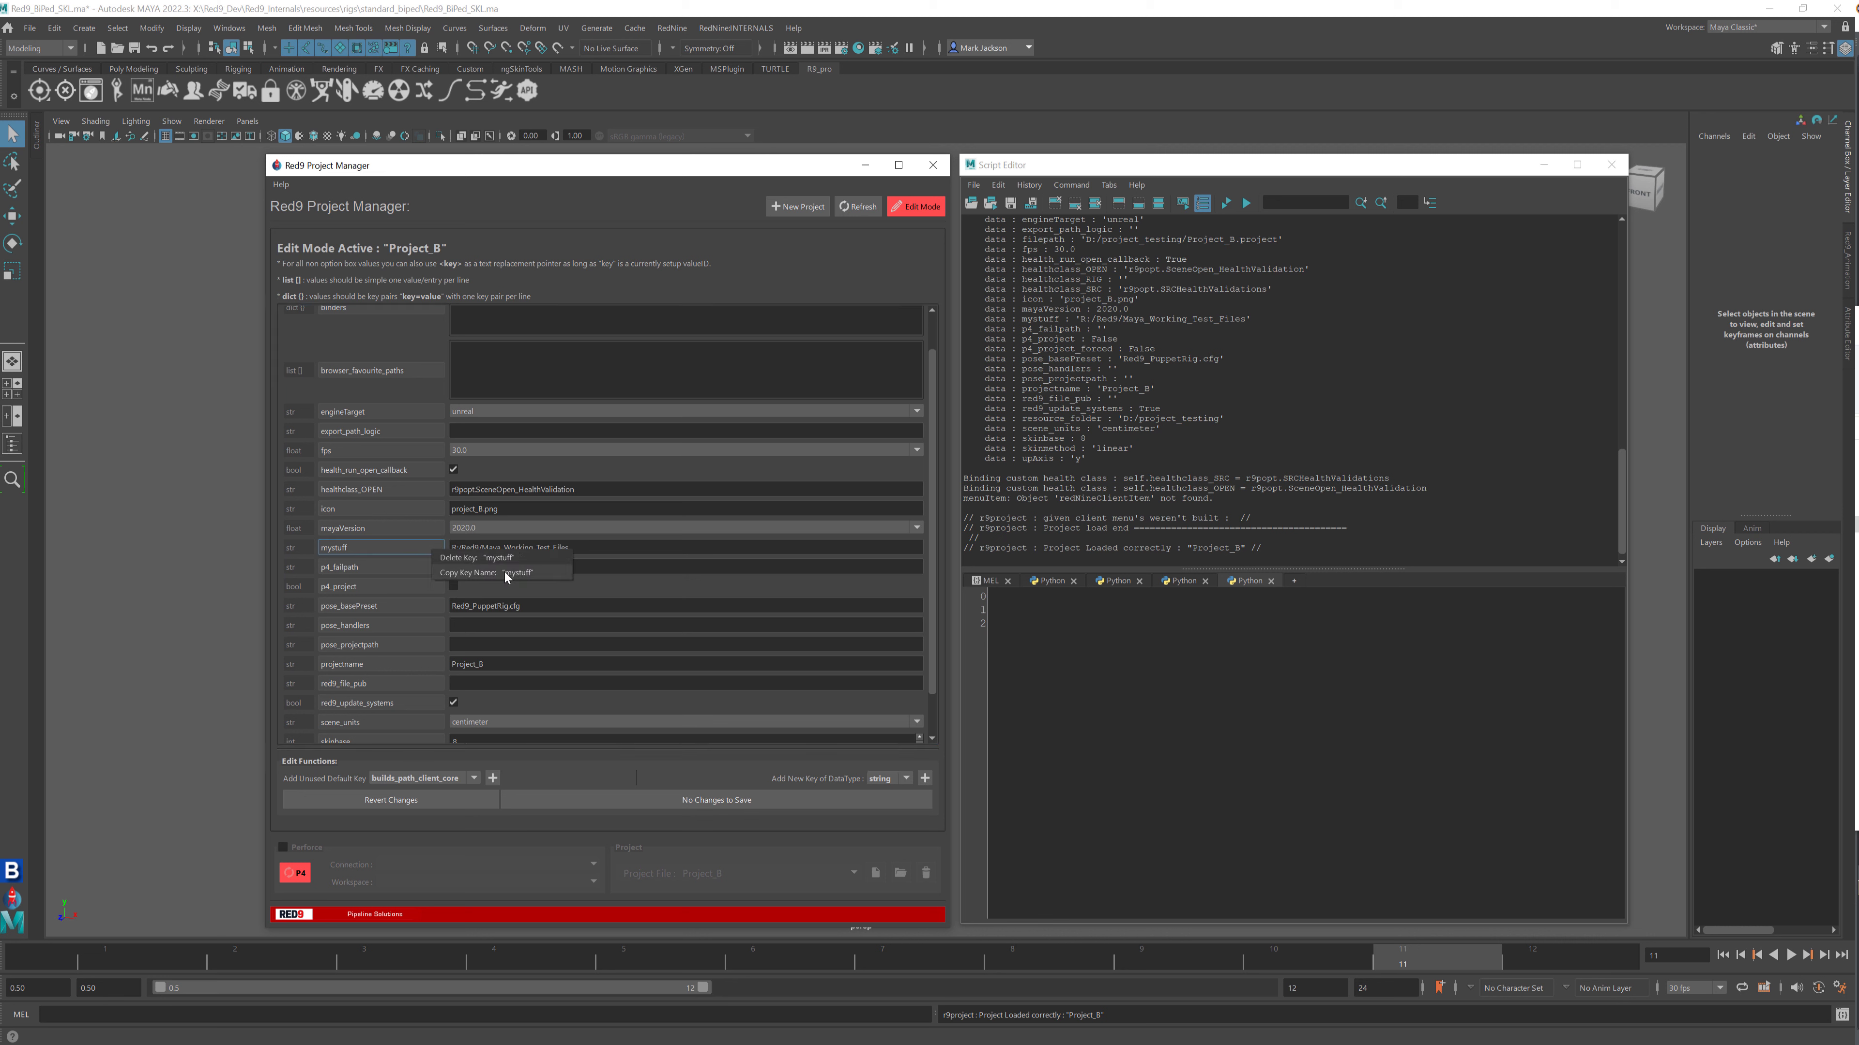
right_click(381, 546)
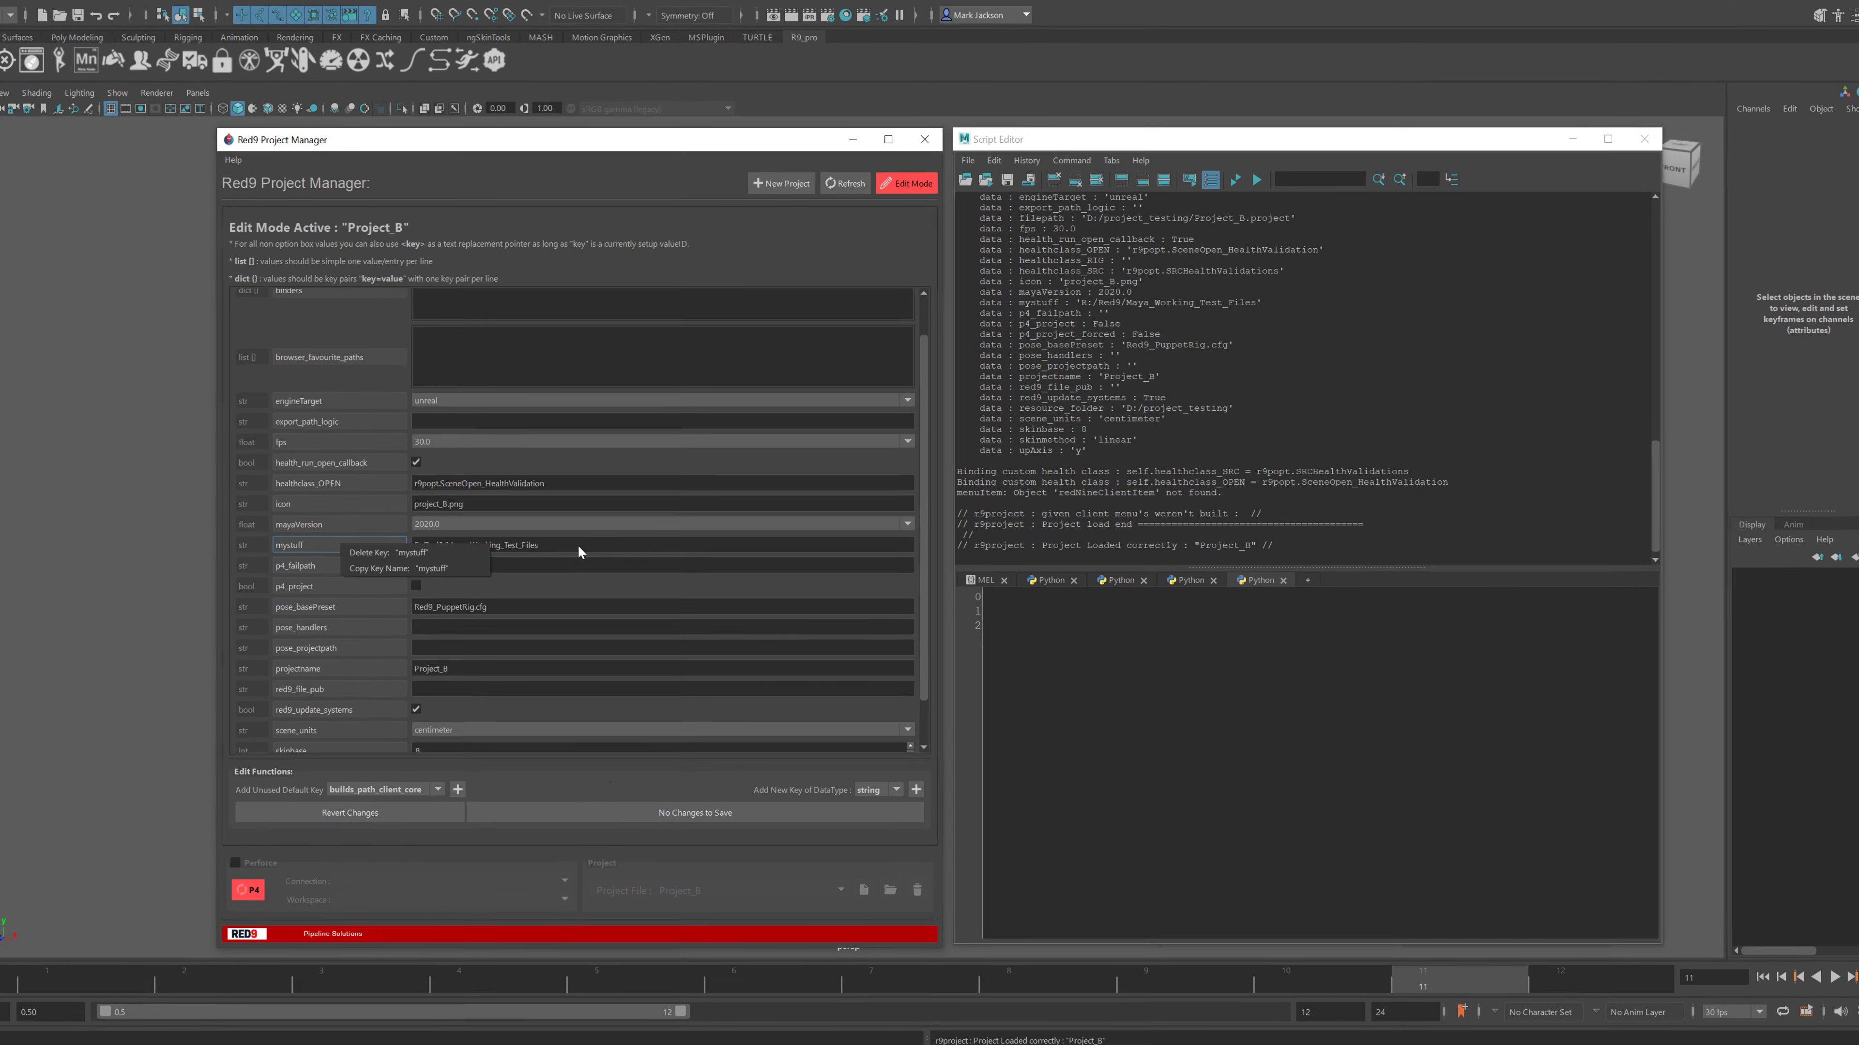
Write the Python line "from Red9.pro_pack import PROJECT_DATA" in the Script Editor and execute it
left_click(1219, 697)
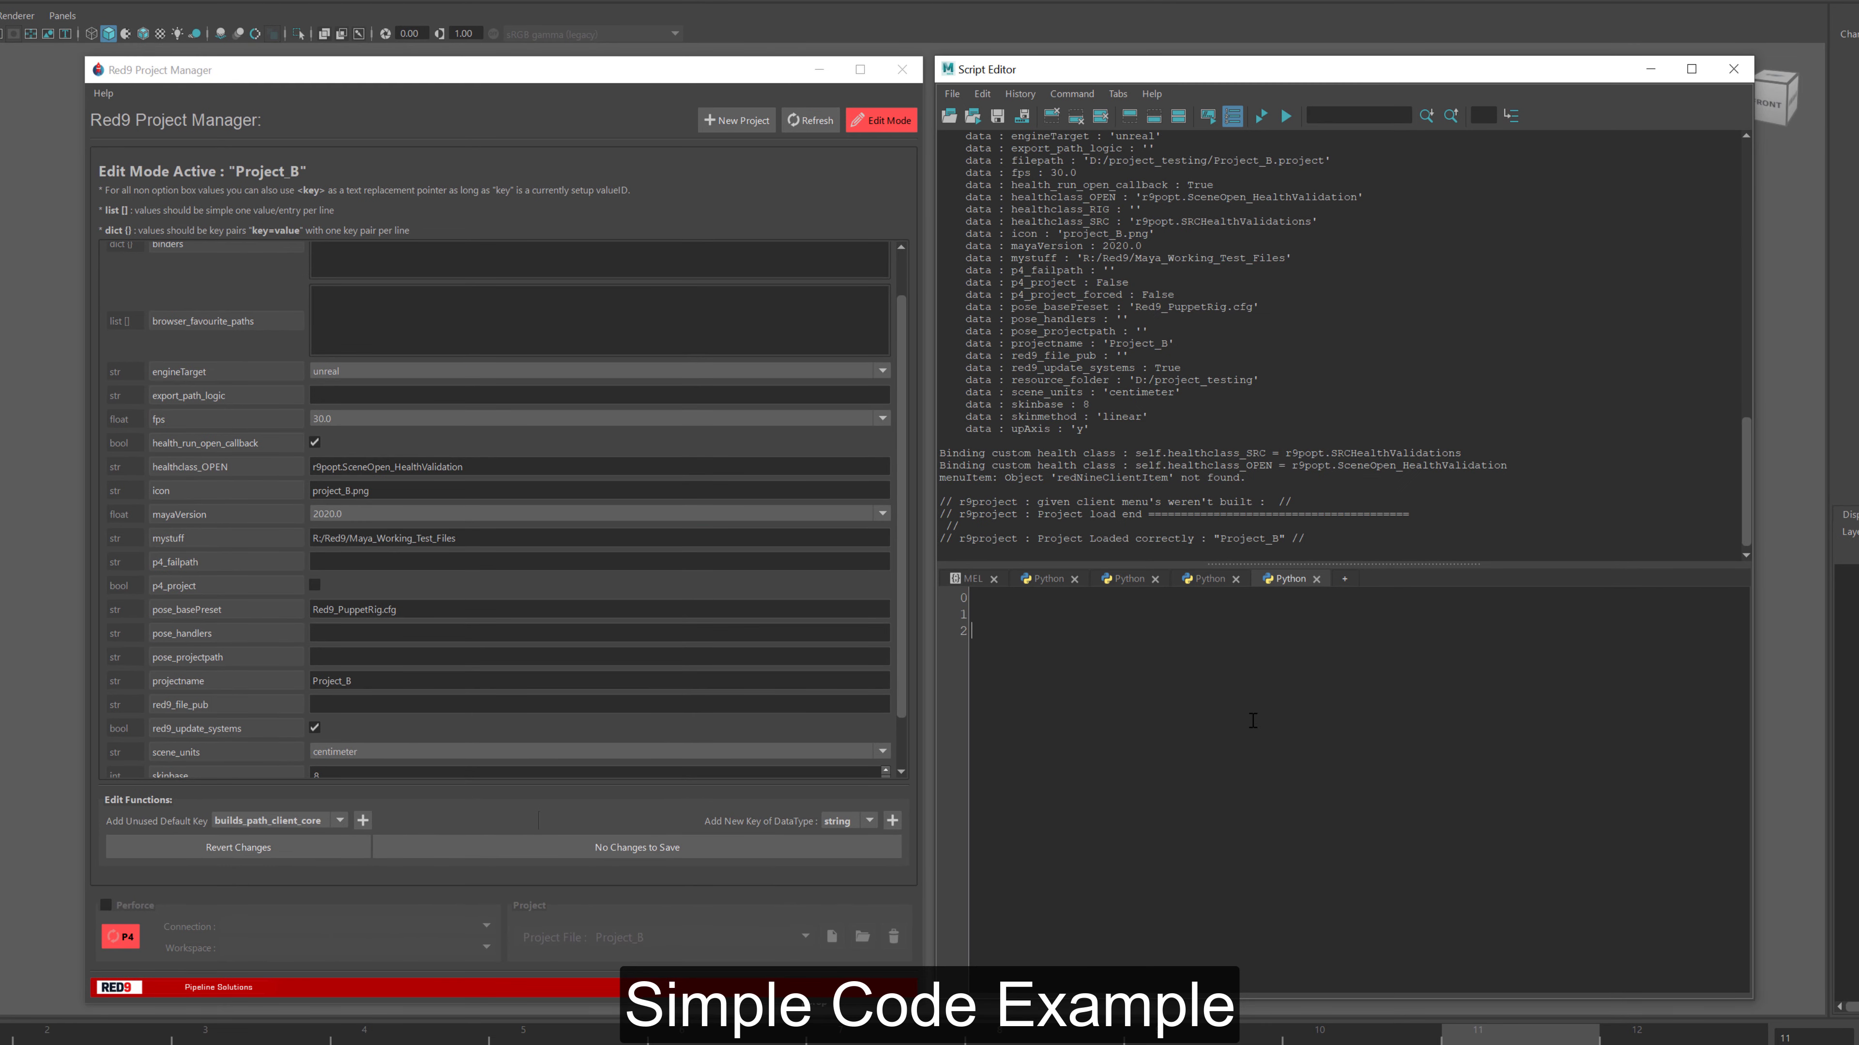
type("from Red9")
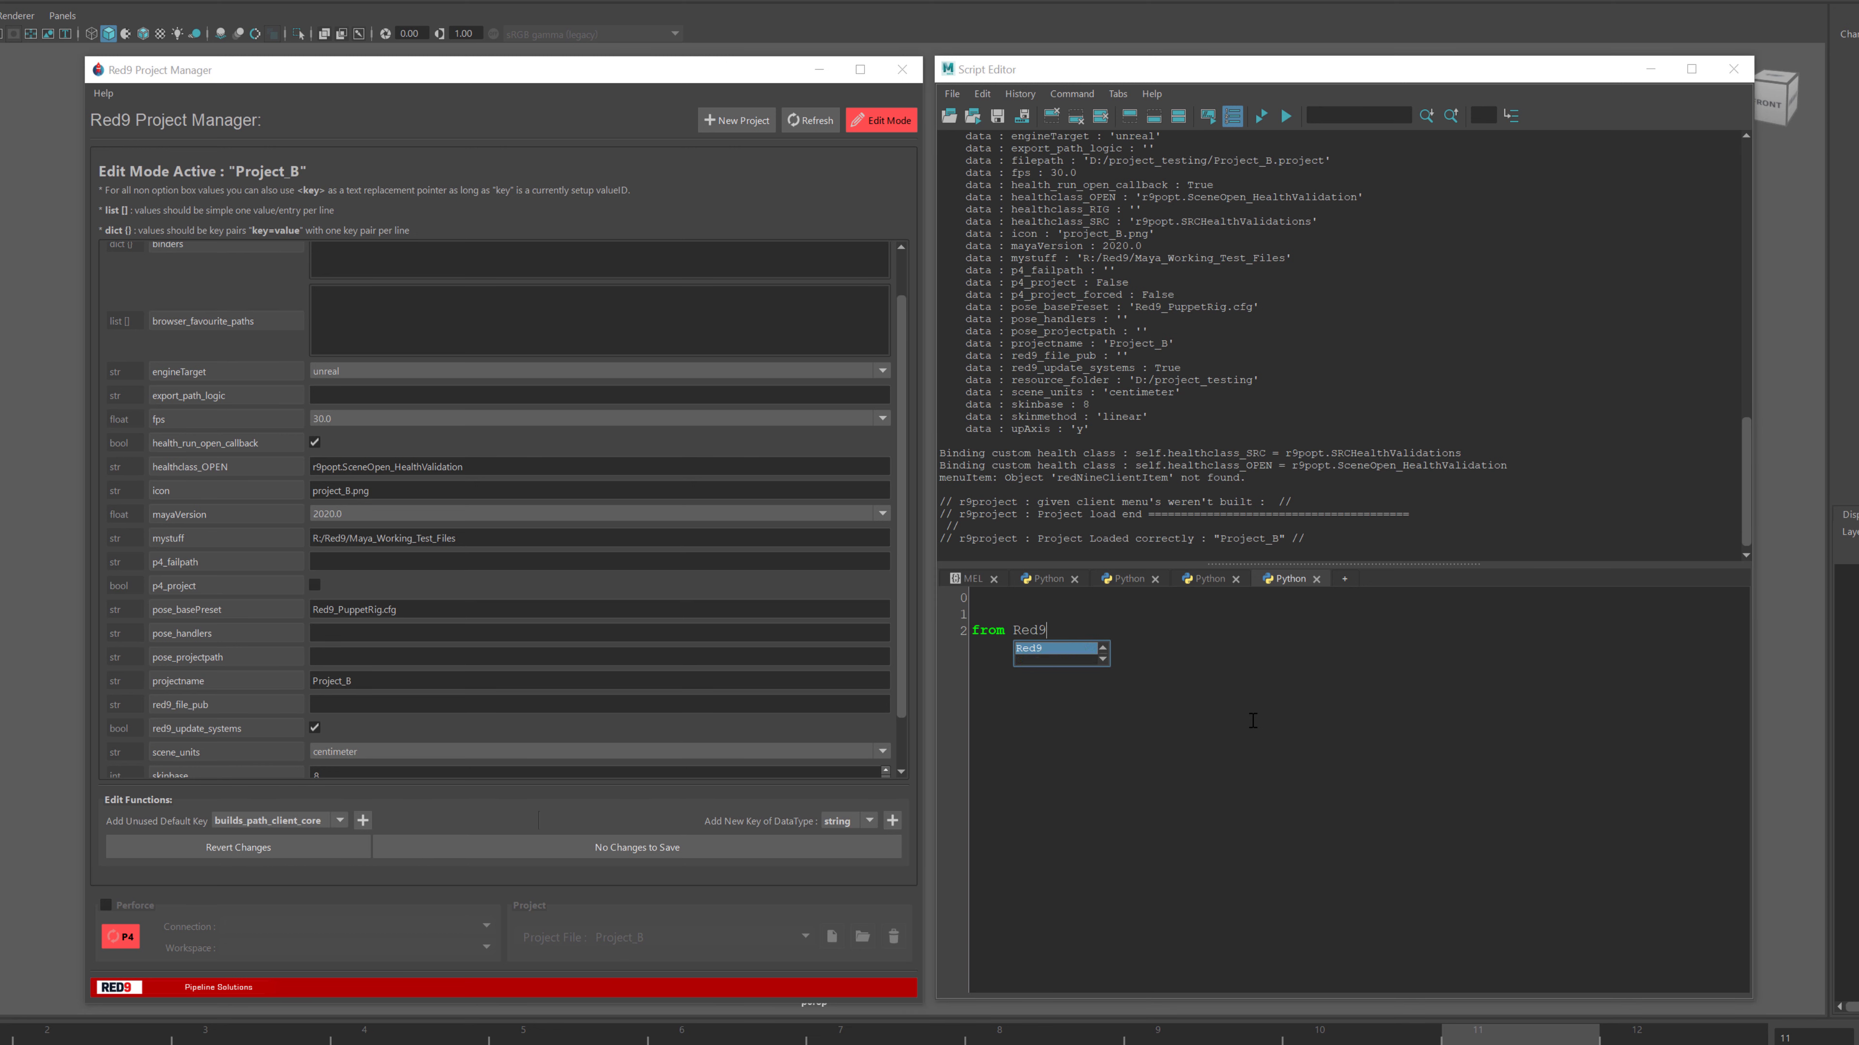
type(".pr")
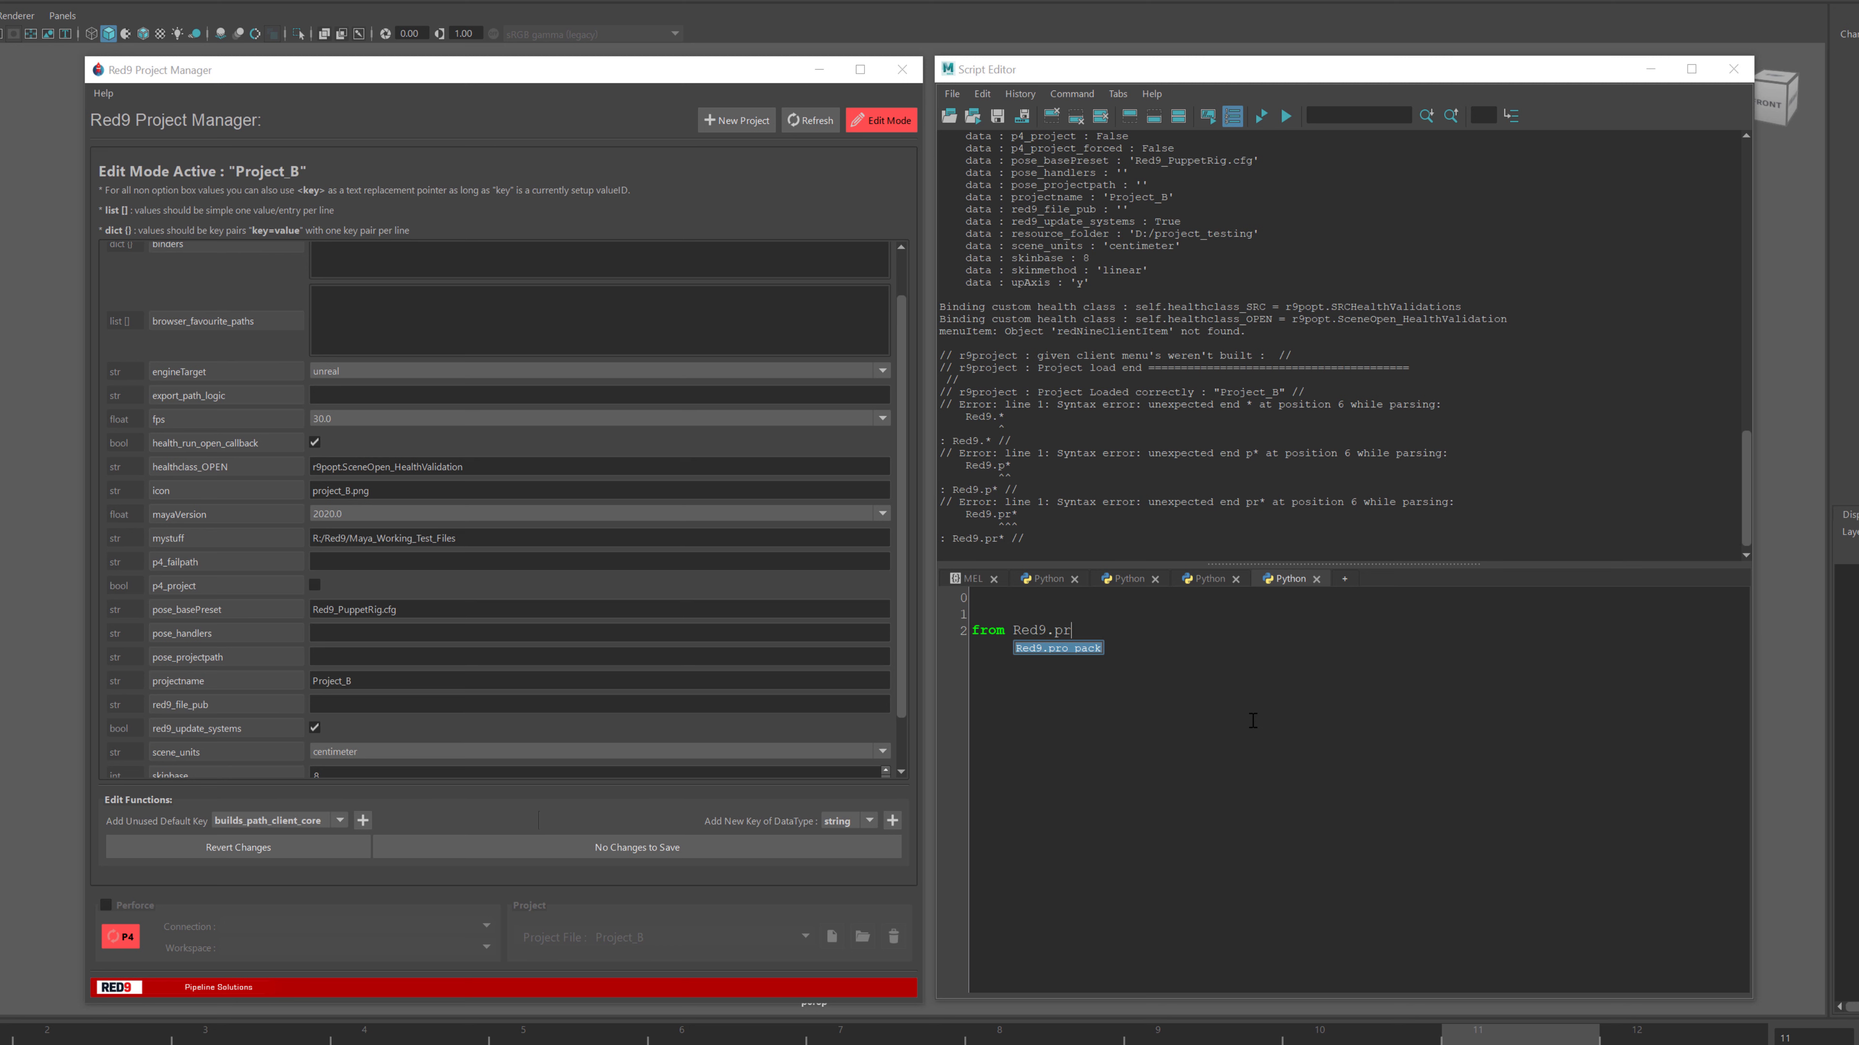
key("Tab")
type("im")
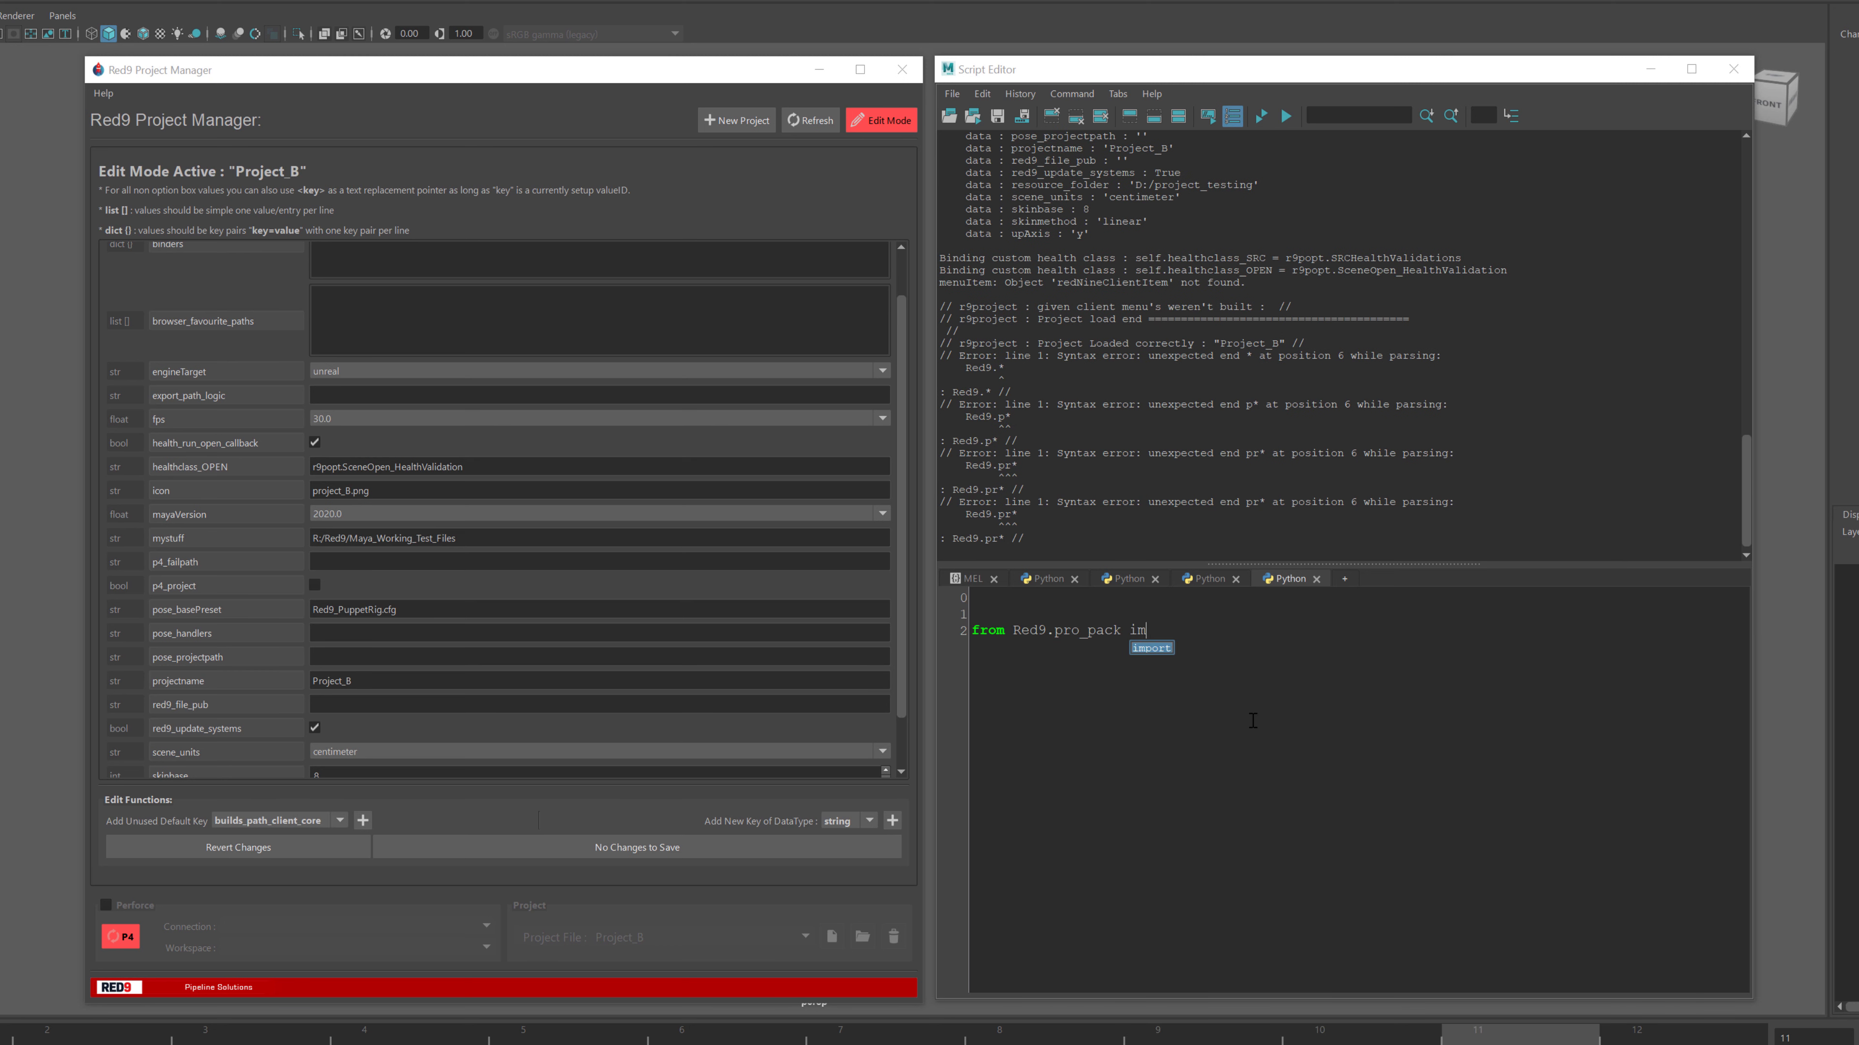
type("port PRO")
key("Tab")
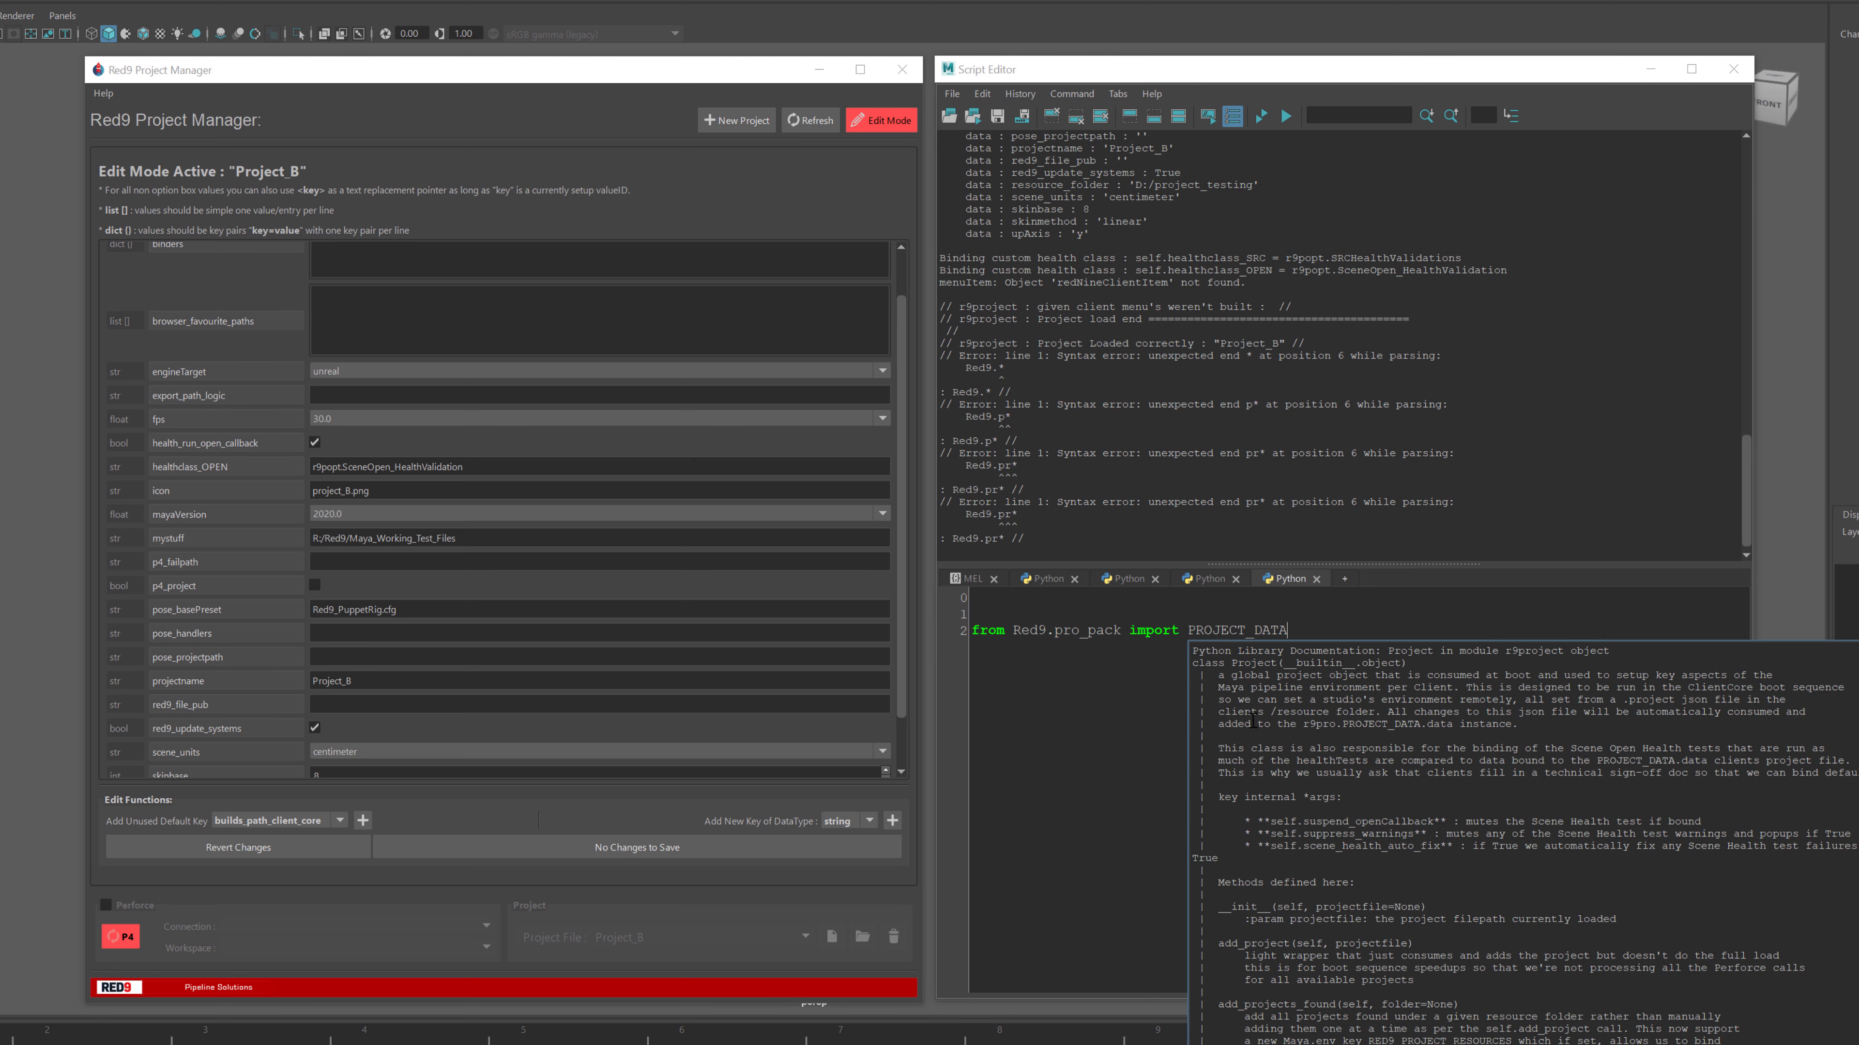
left_click_drag(1288, 630, 972, 631)
key("ctrl+Return")
Add the line PROJECT_DATA.data below the import, separated from it by a blank line
left_click(1334, 630)
key("Return")
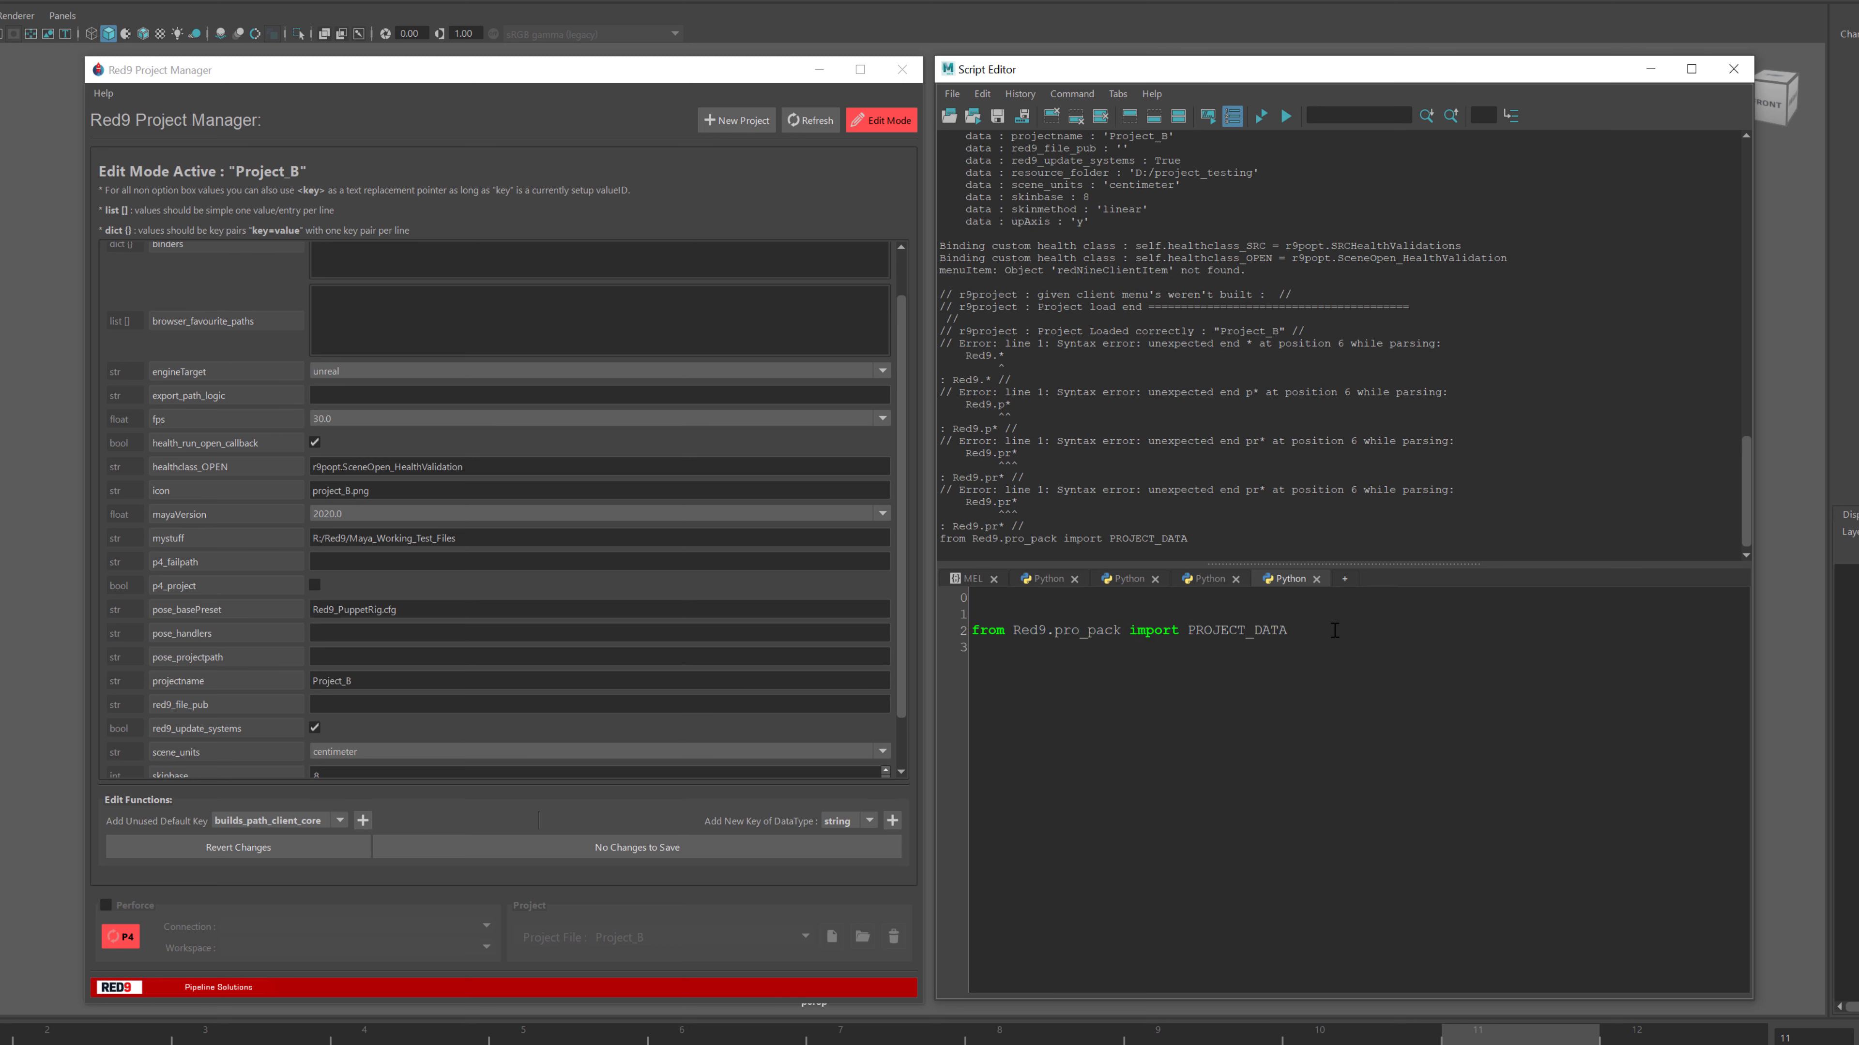
type("PRO")
key("Tab")
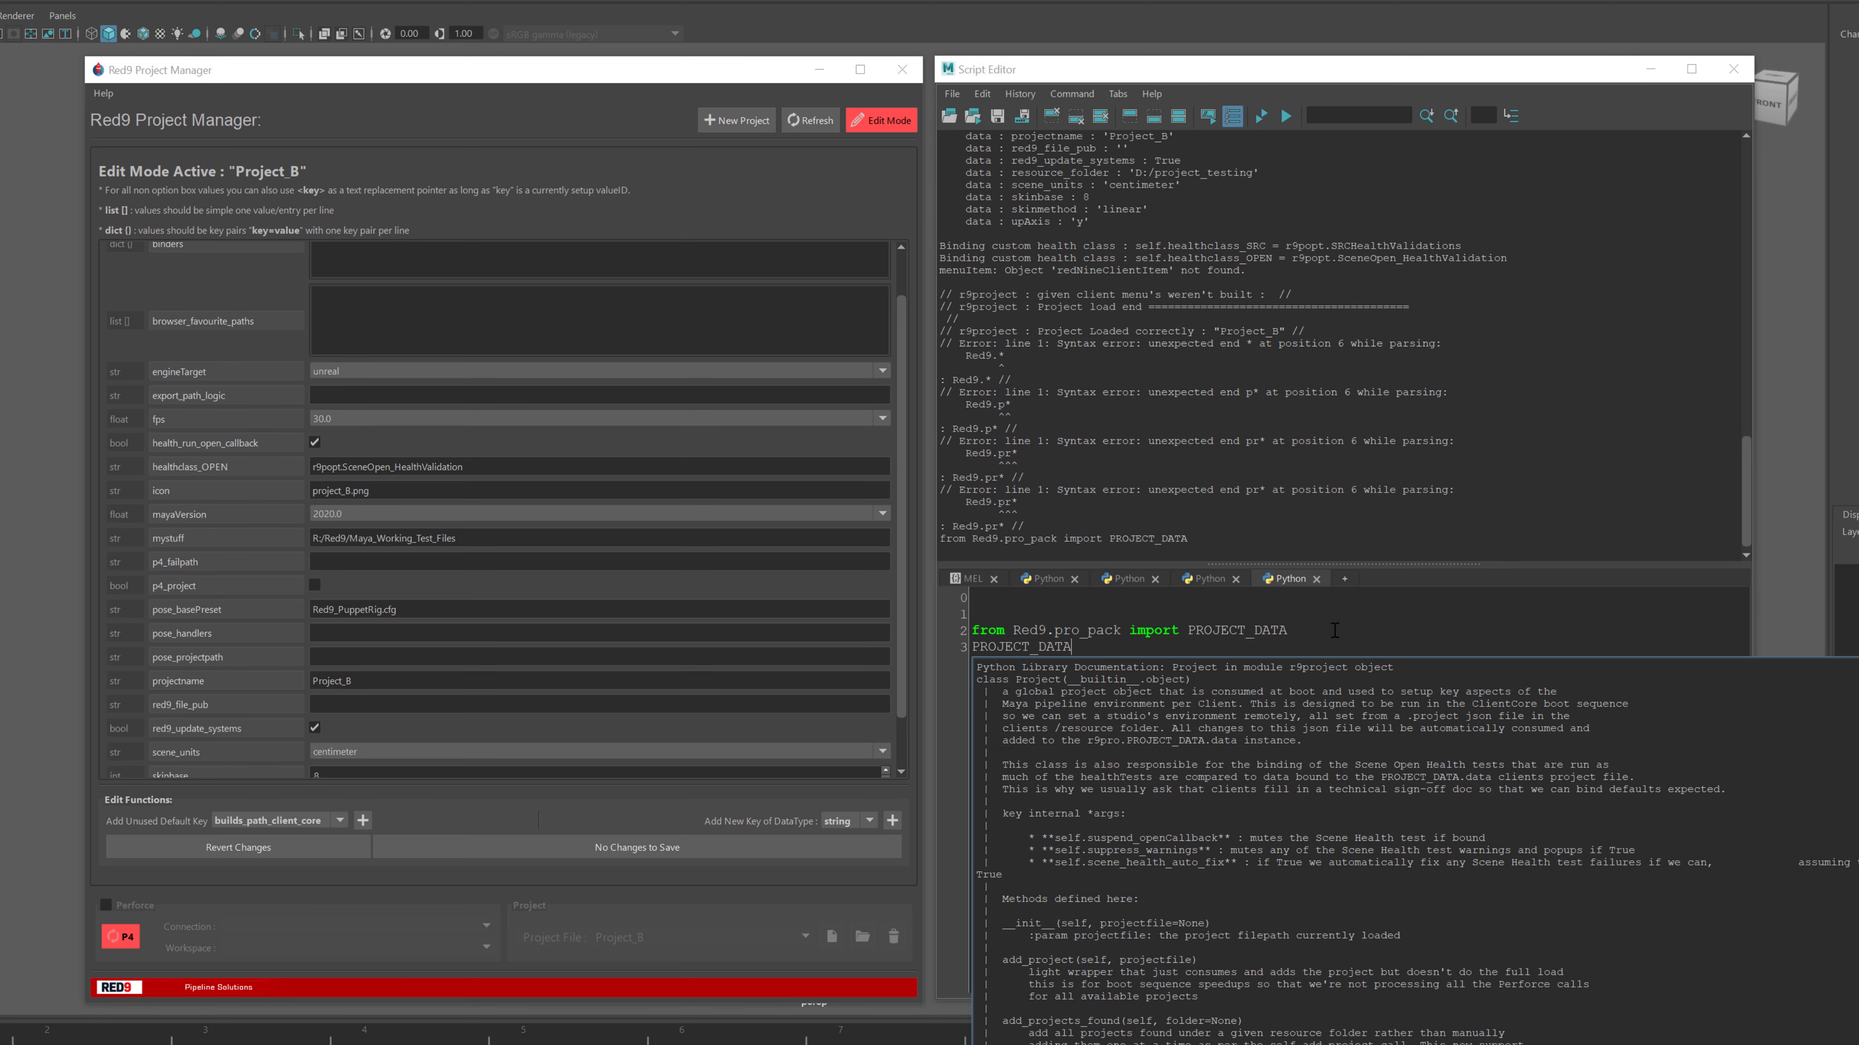
type(".data")
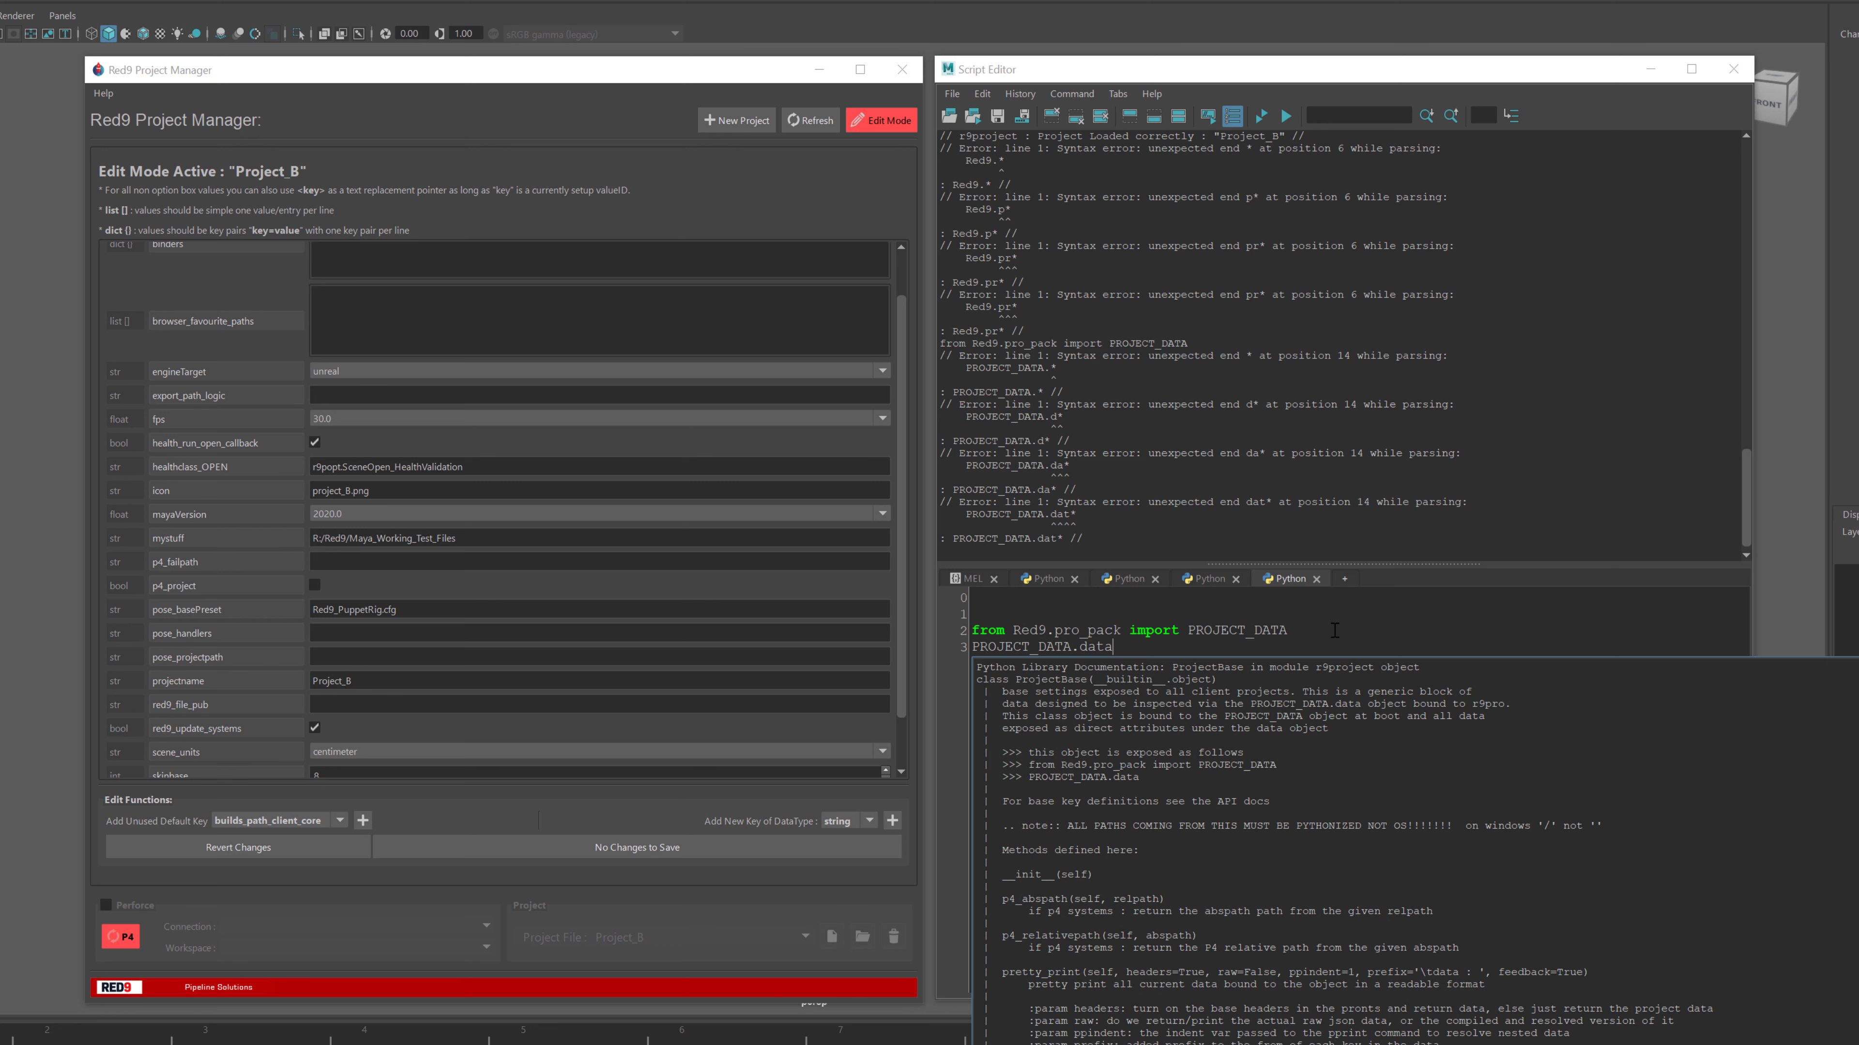
left_click(972, 646)
key("Return")
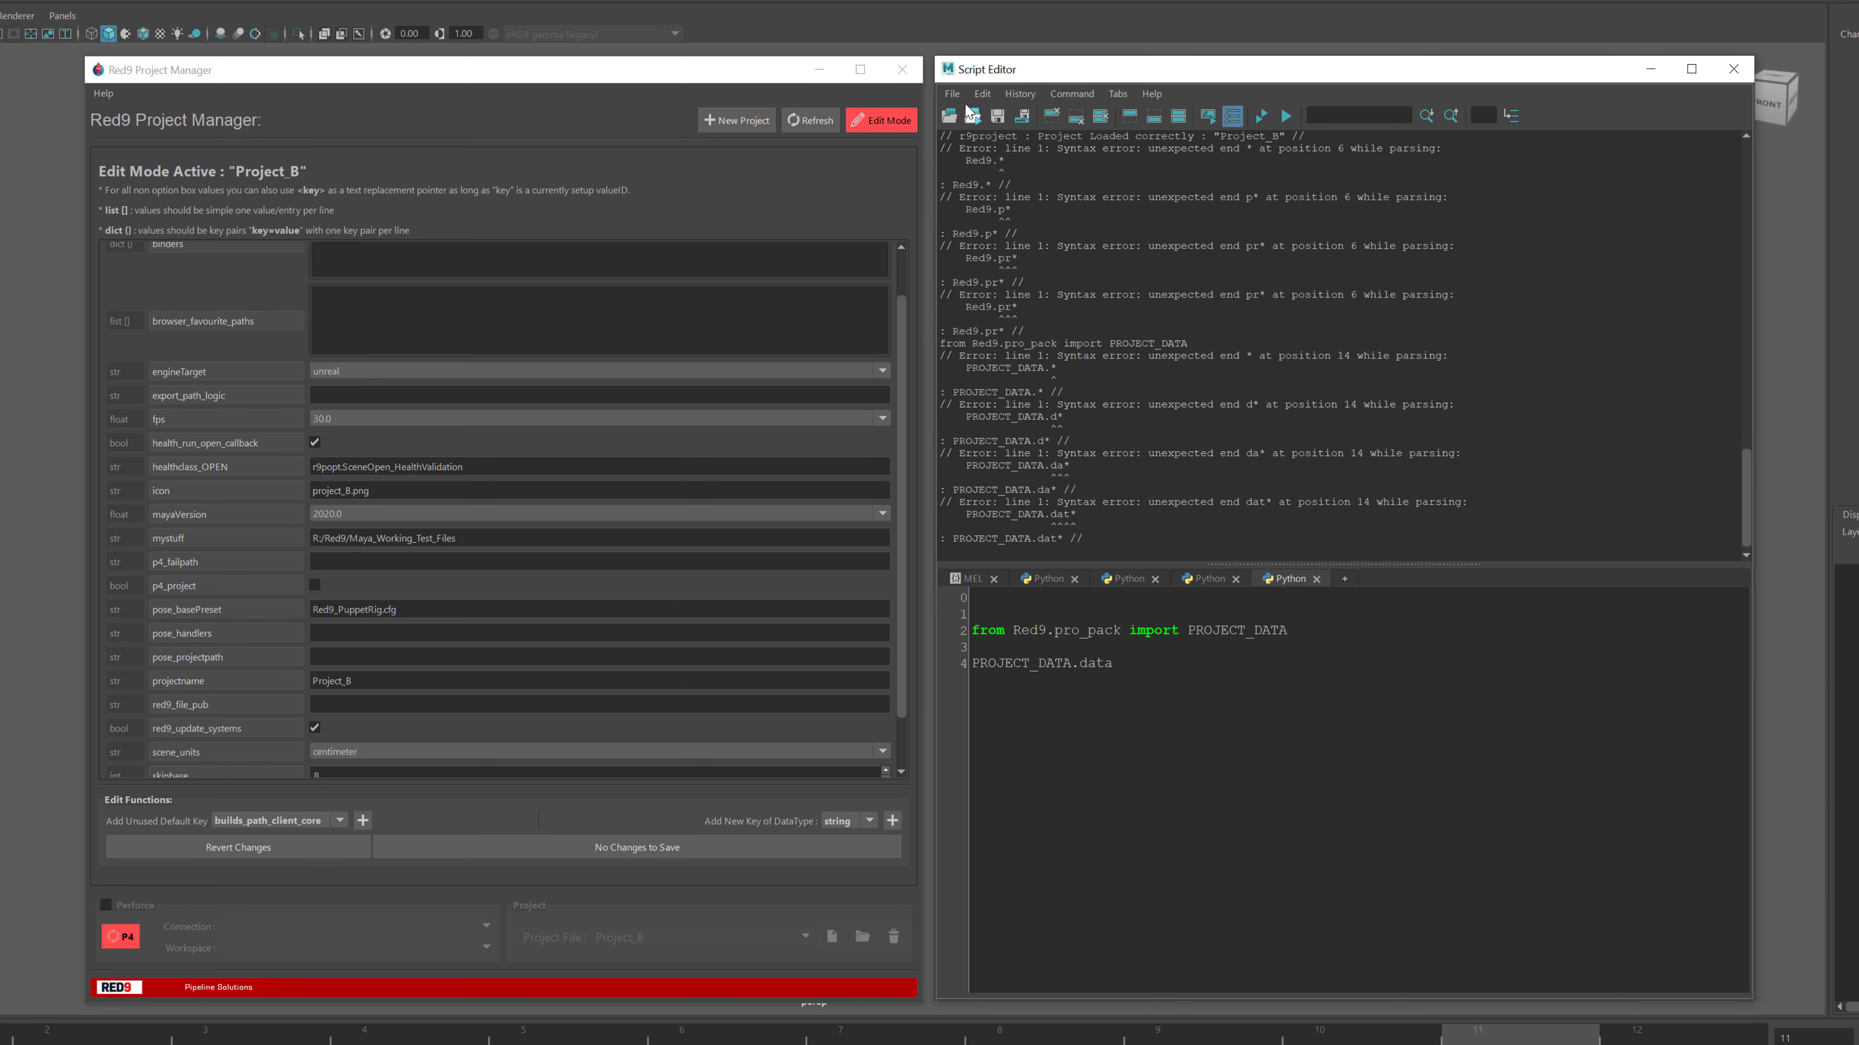
Leave Edit Mode to view Project_B's key data, extend the script line to PROJECT_DATA.data.mystuff and execute it
left_click(884, 121)
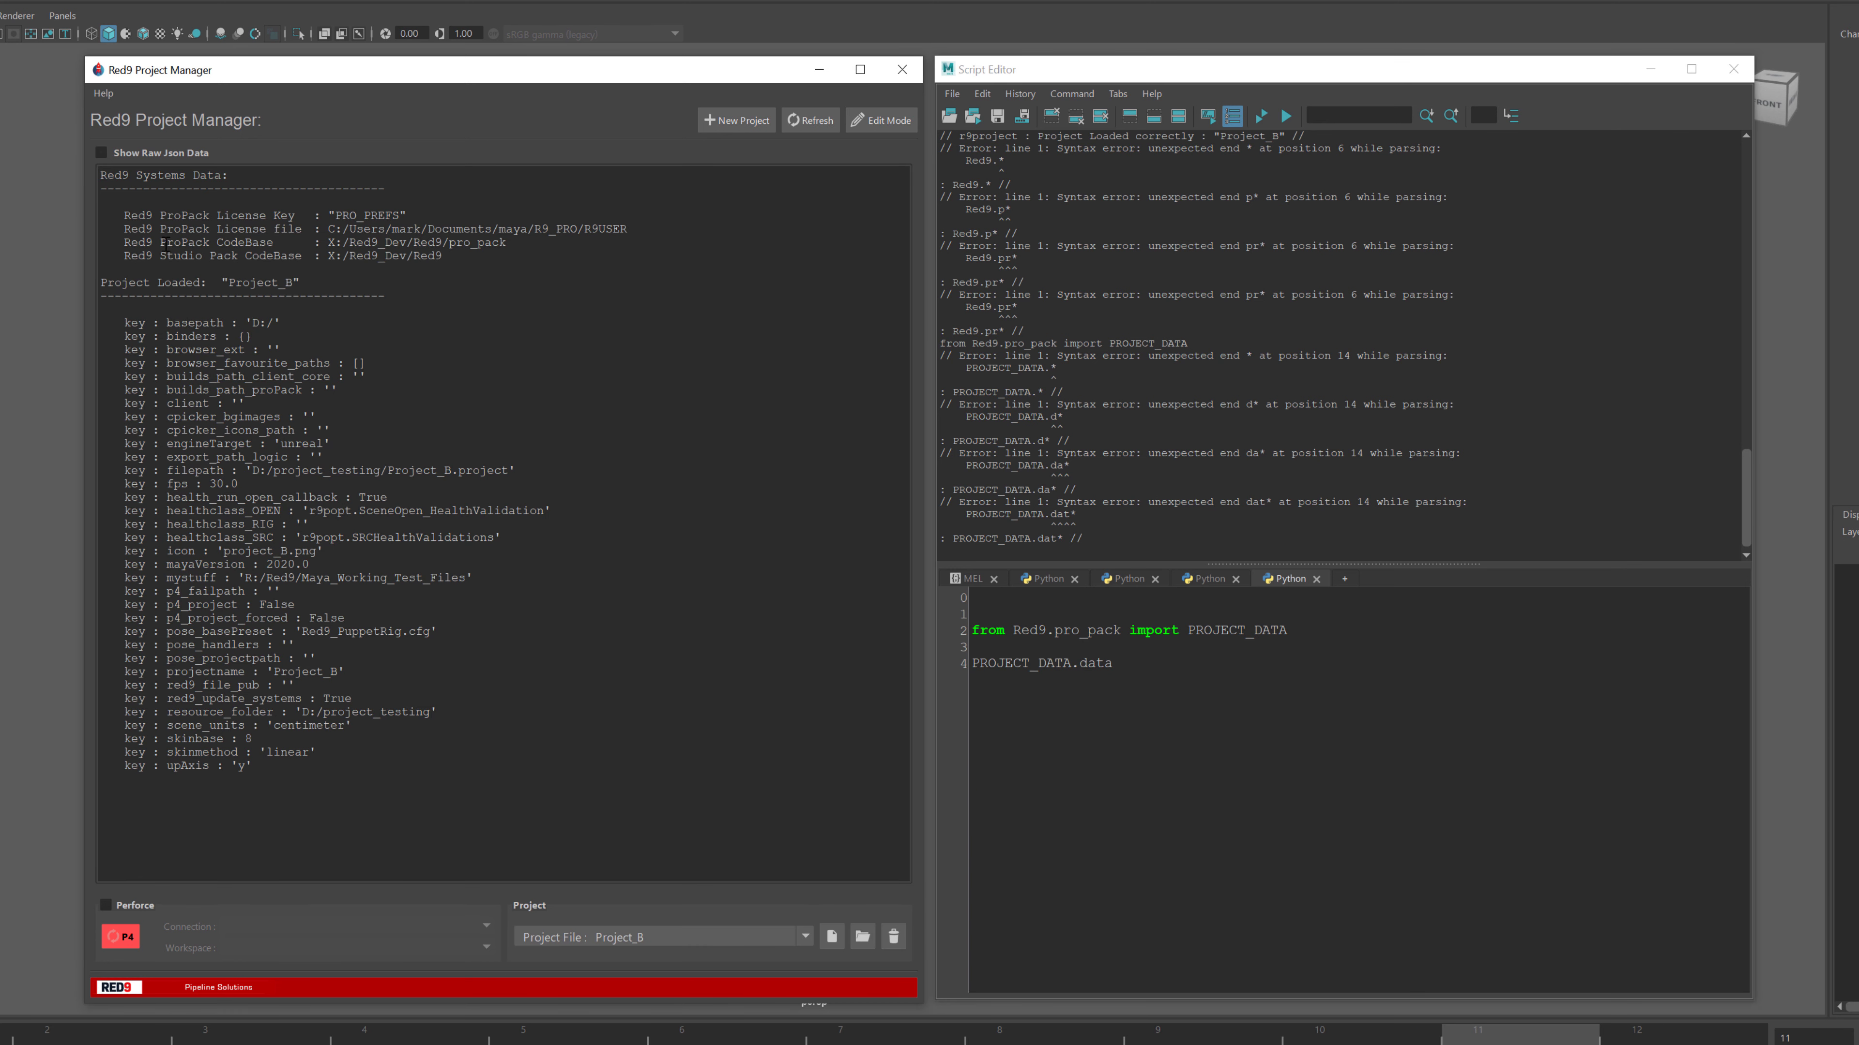
left_click(1141, 661)
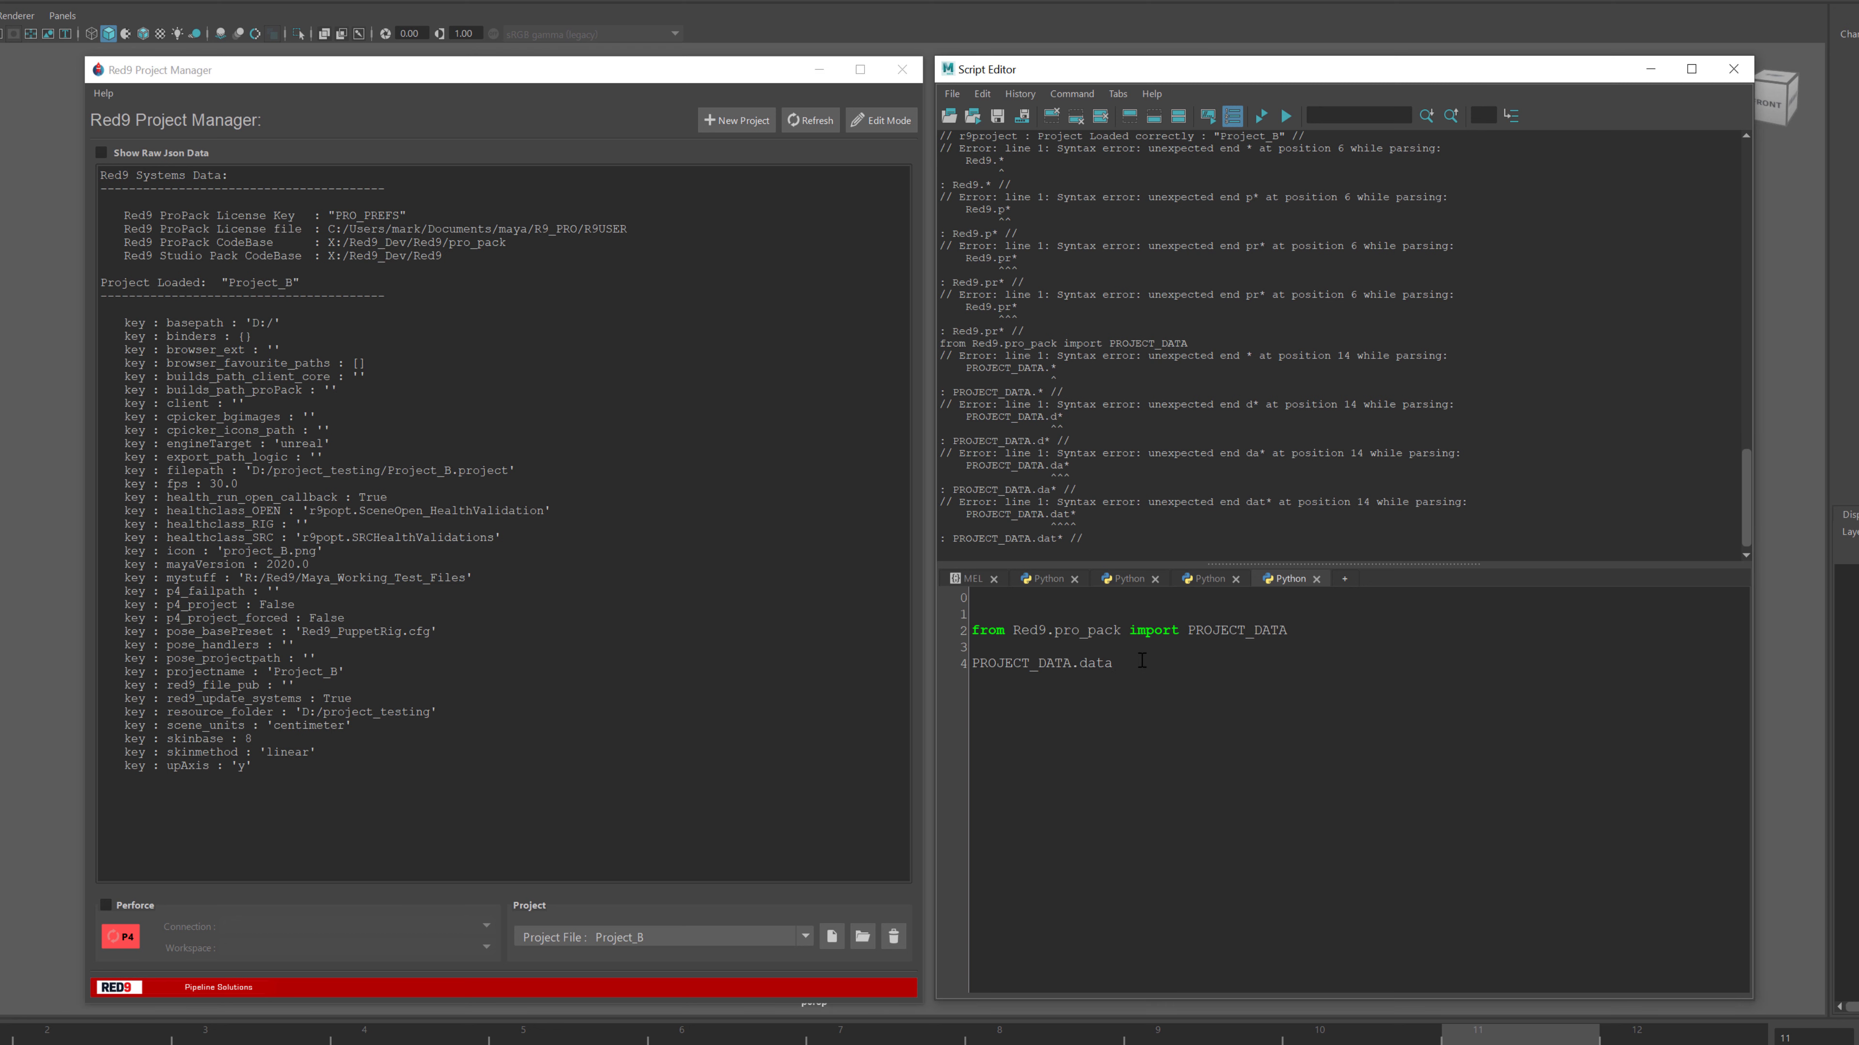
type(".")
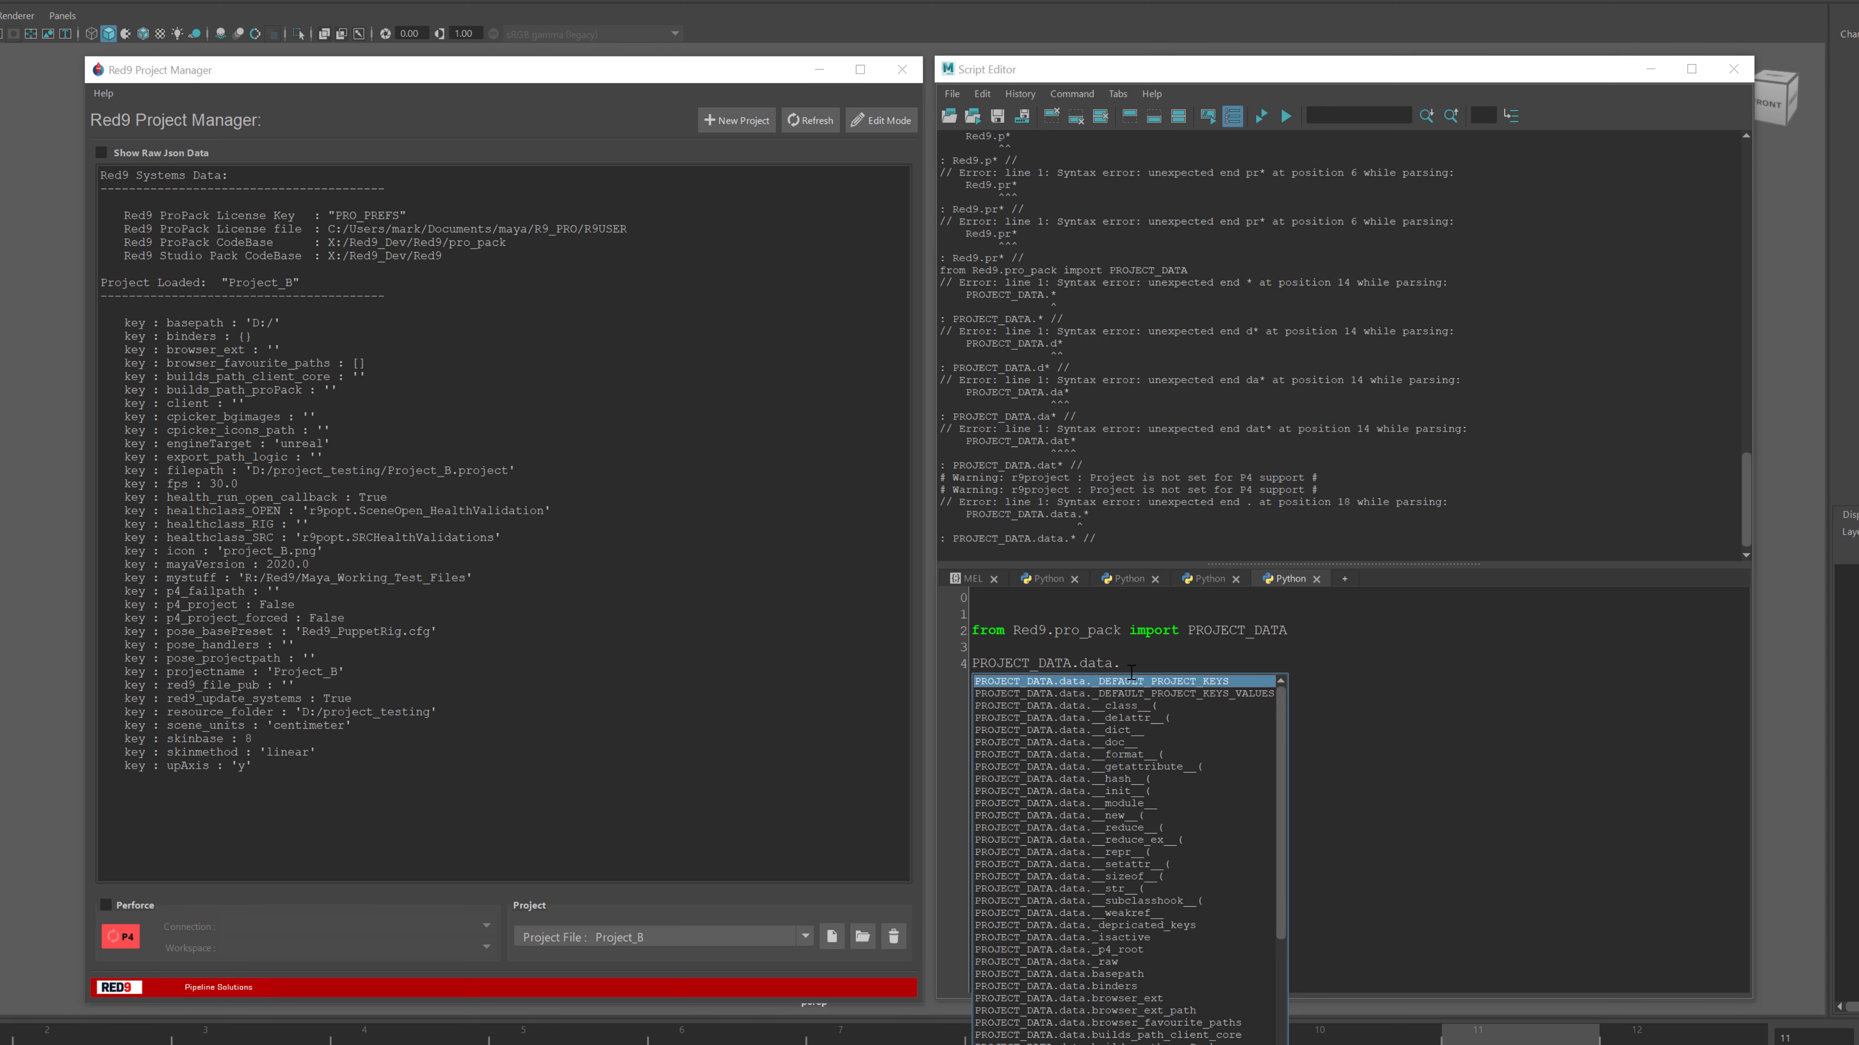
left_click(1130, 672)
type("m")
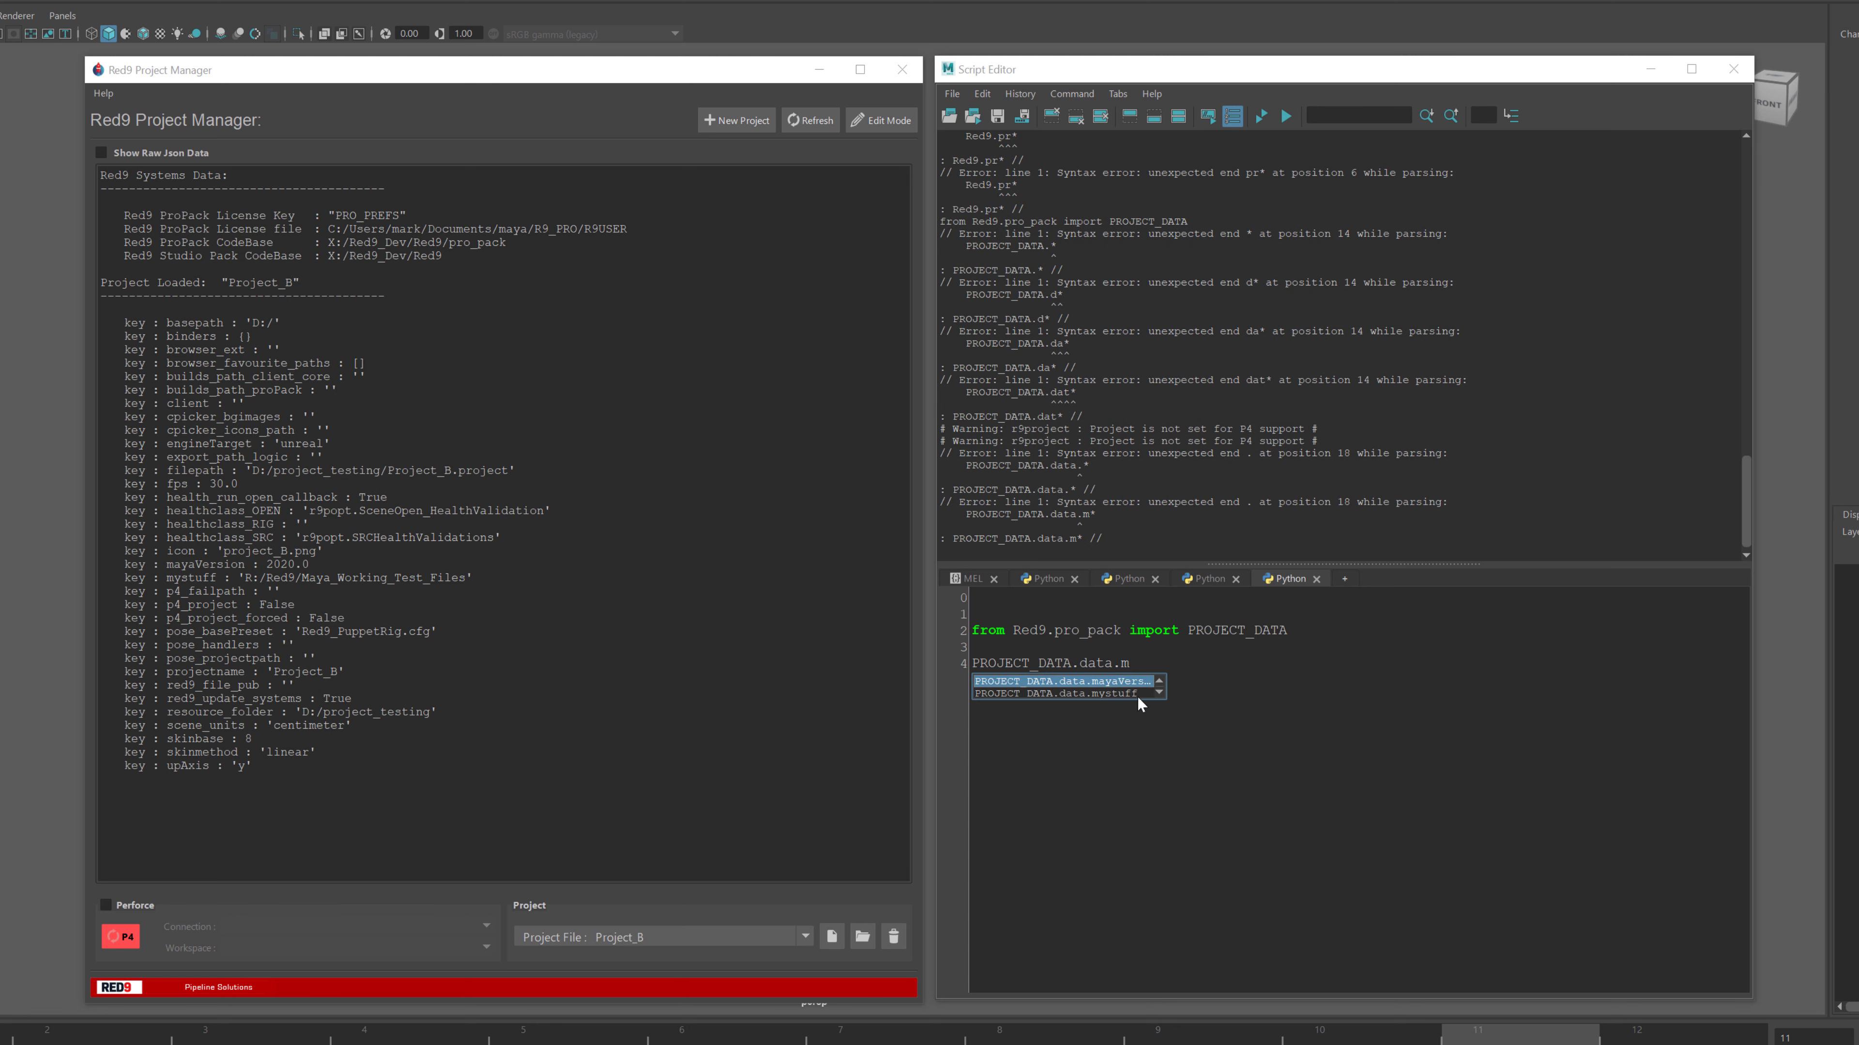
key("Return")
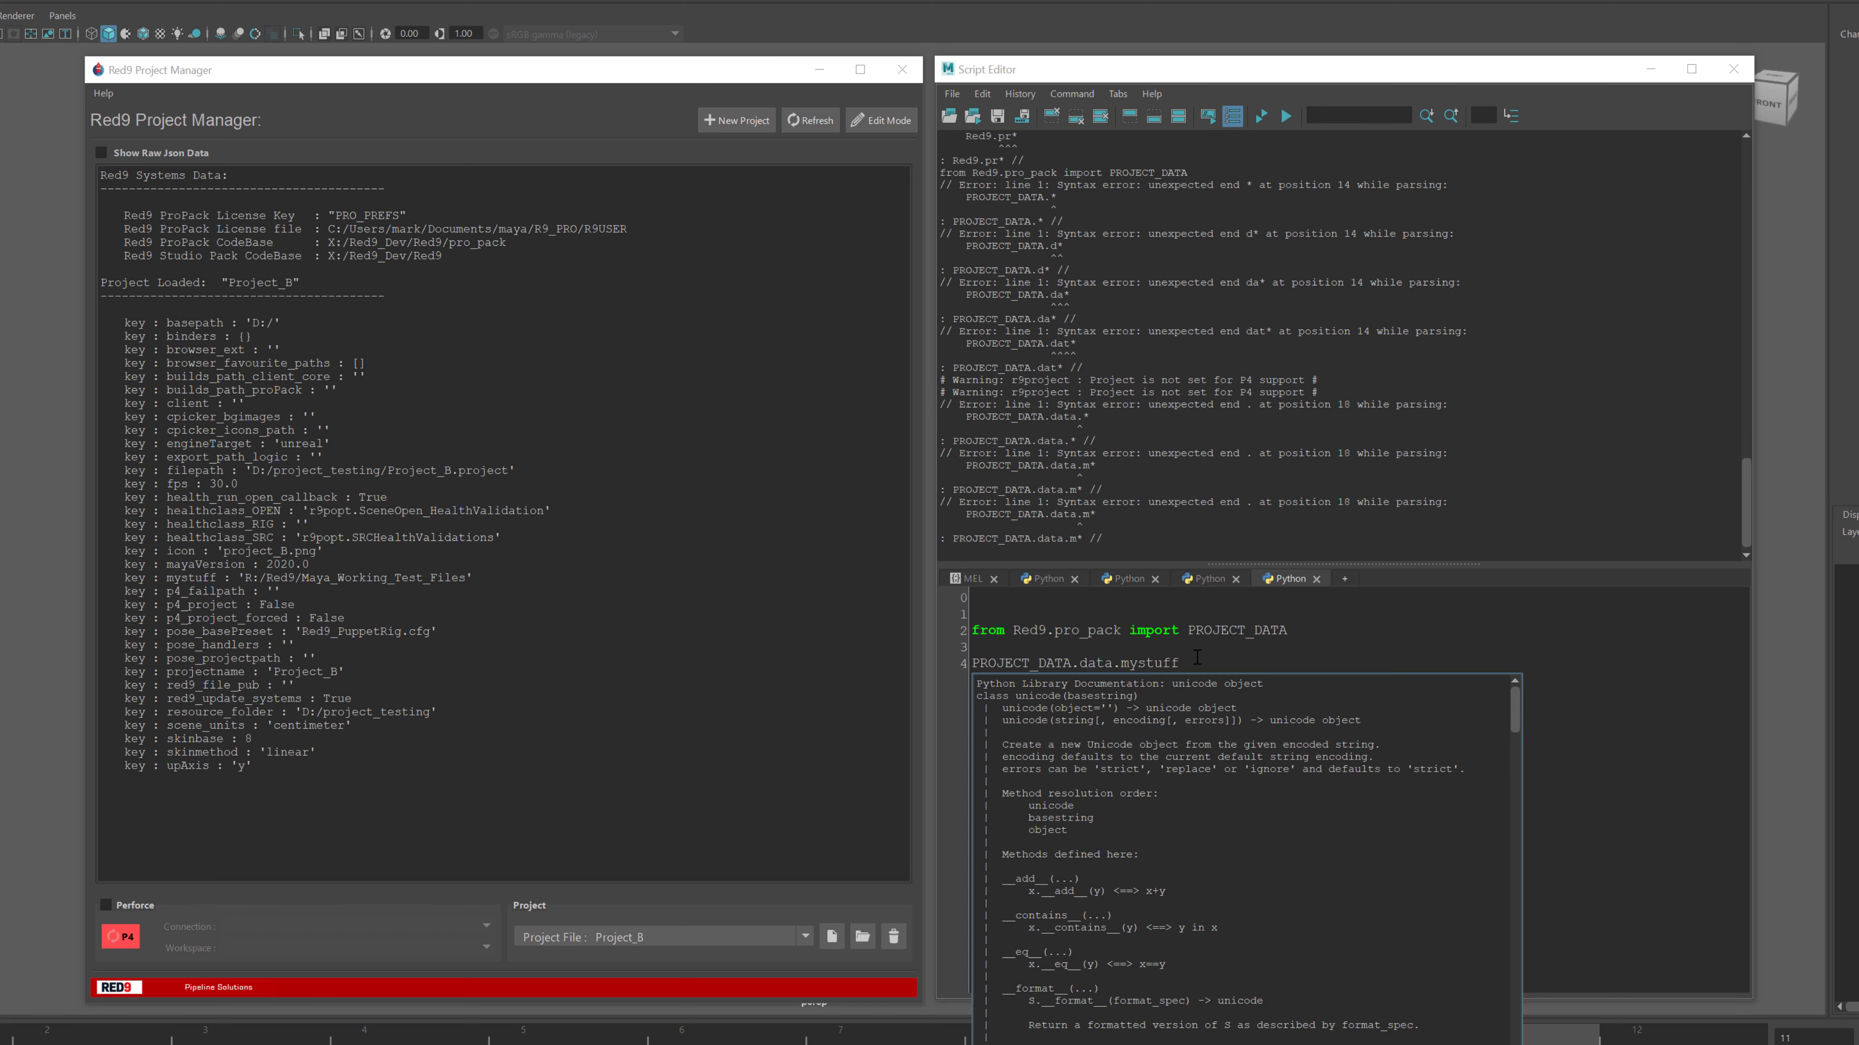
key("shift+Home")
key("ctrl+Return")
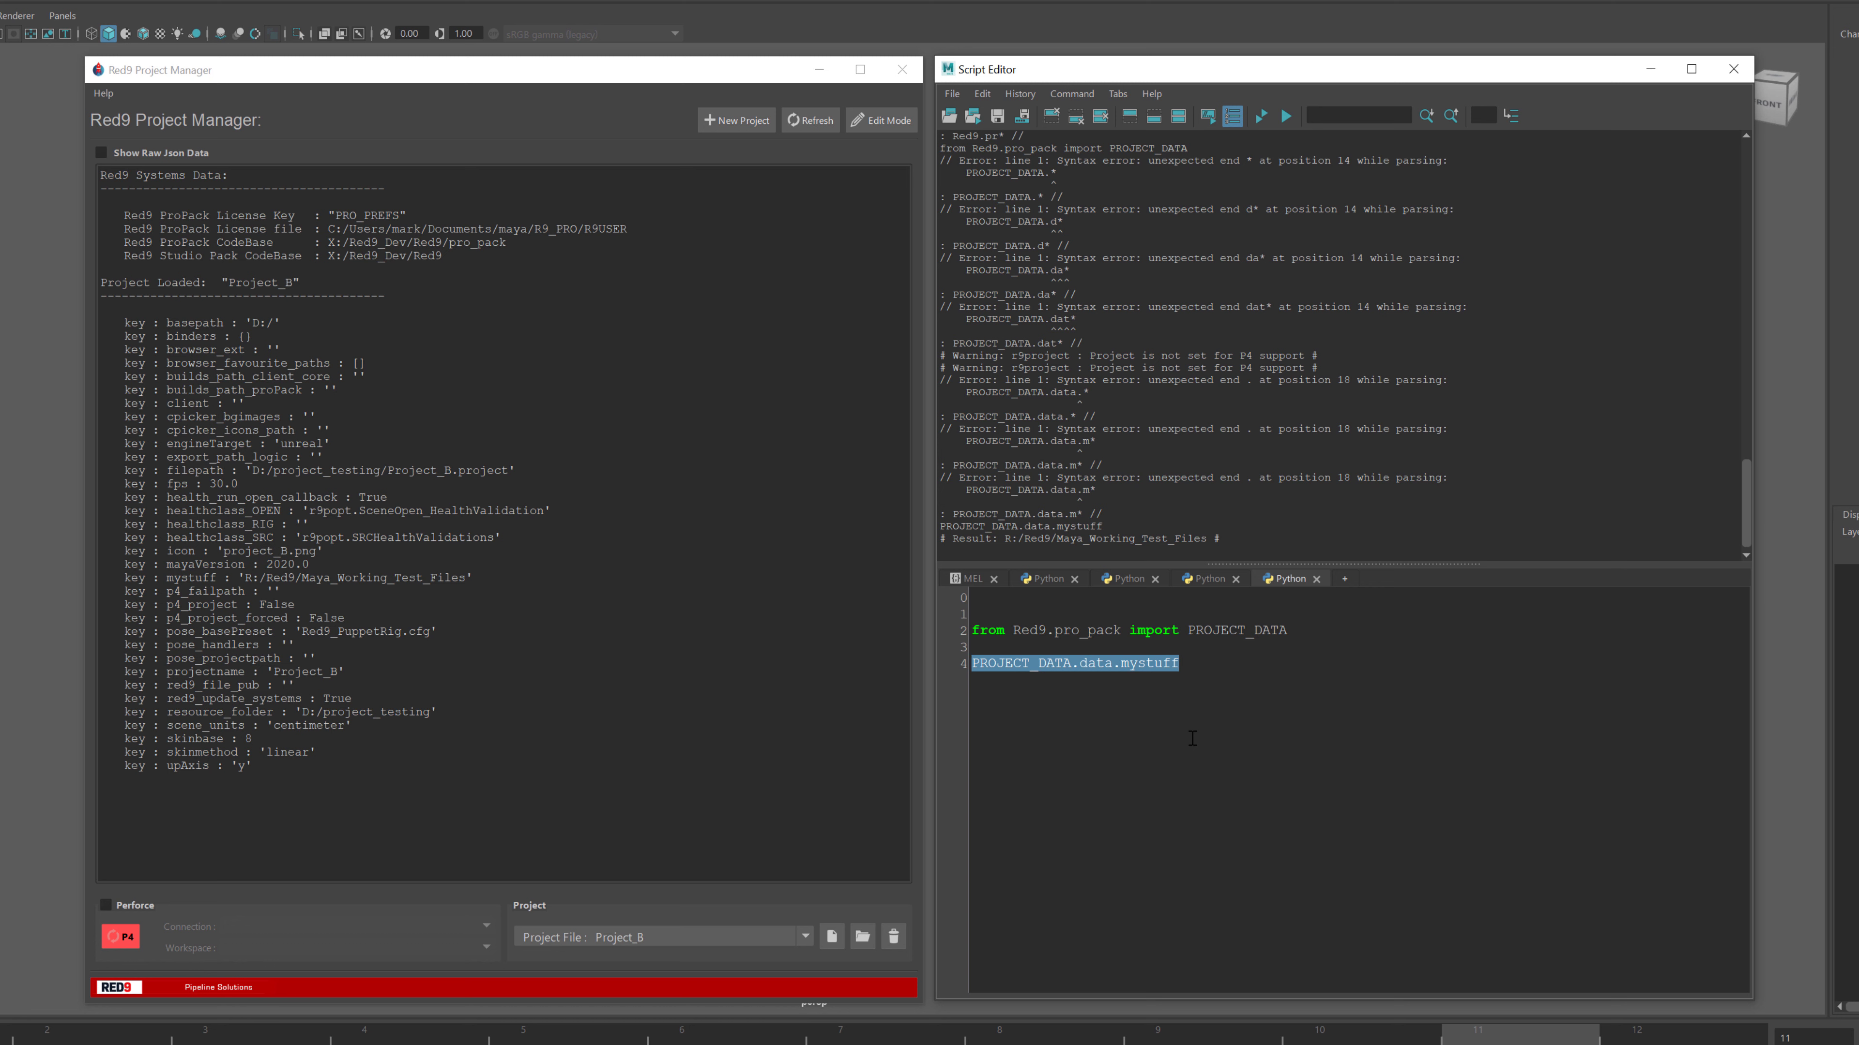
Re-enter Edit Mode for Project_B and undo the accidental move of the PROJECT_DATA.data.mystuff line
left_click_drag(1142, 663, 977, 616)
left_click(881, 120)
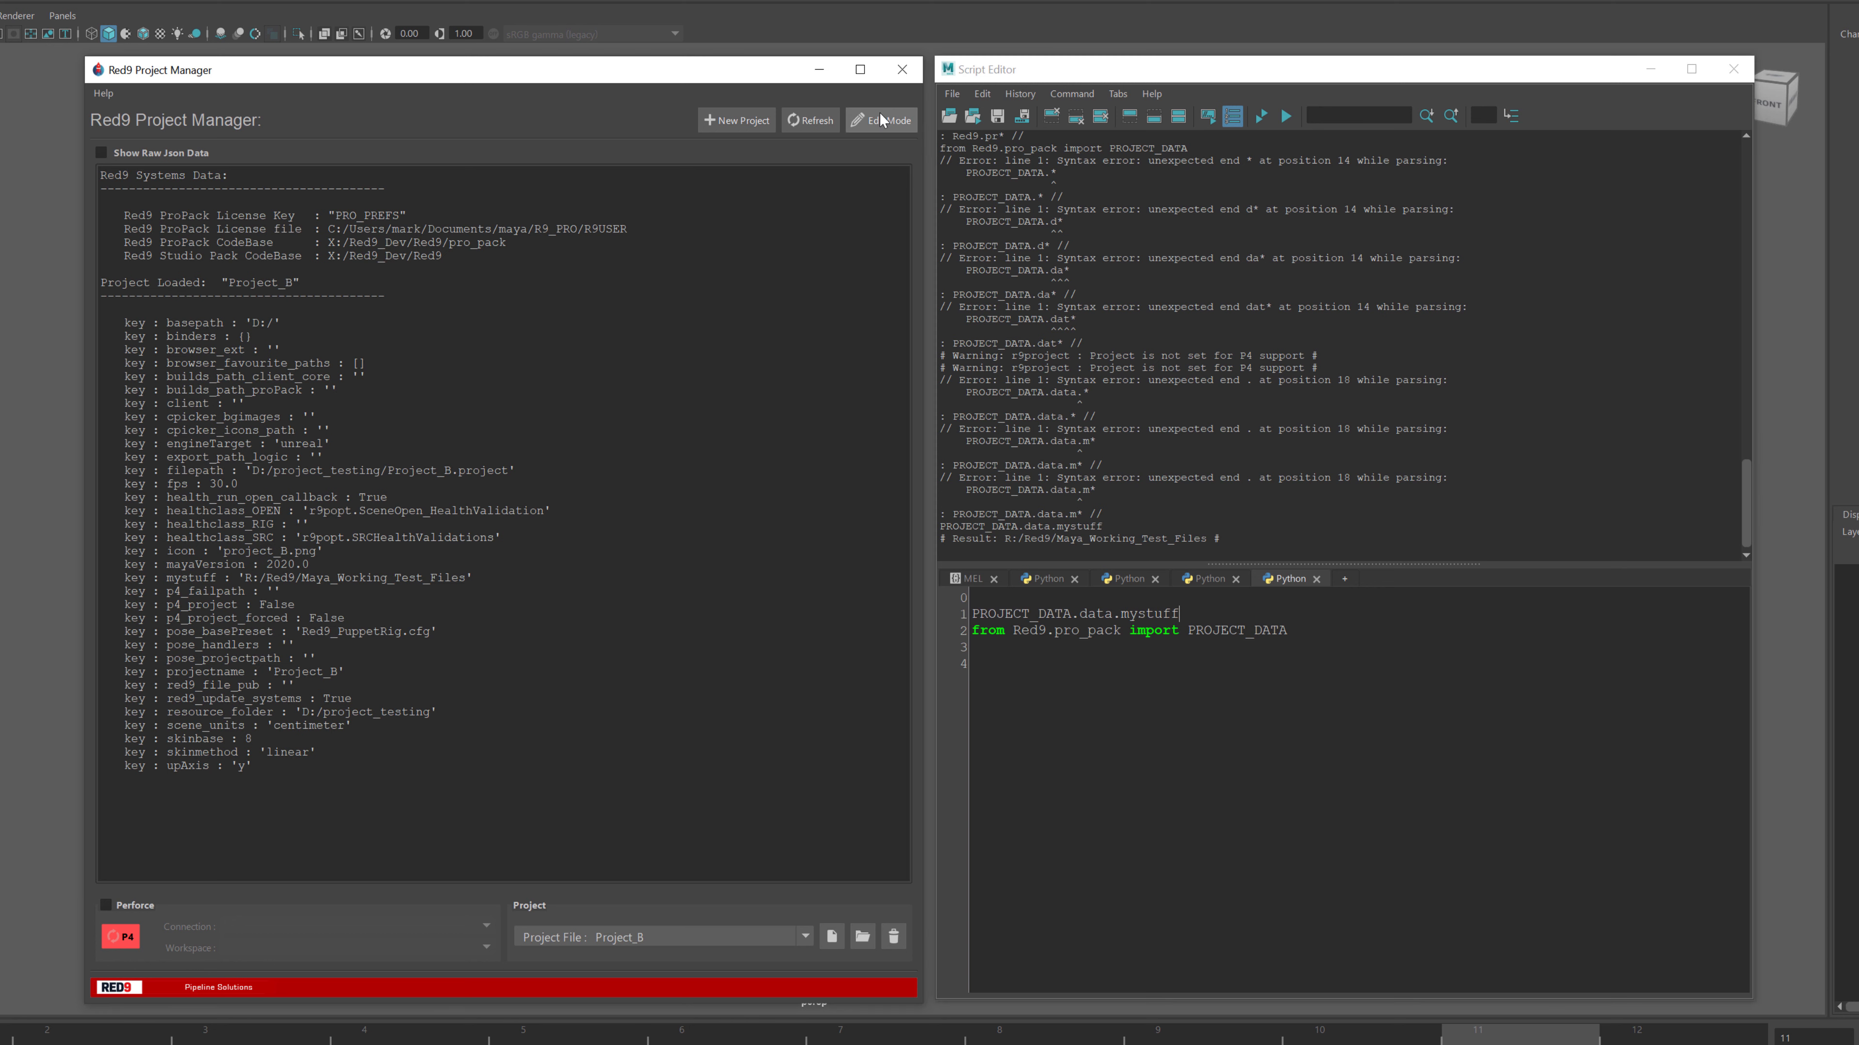
left_click(1253, 650)
key("ctrl+z")
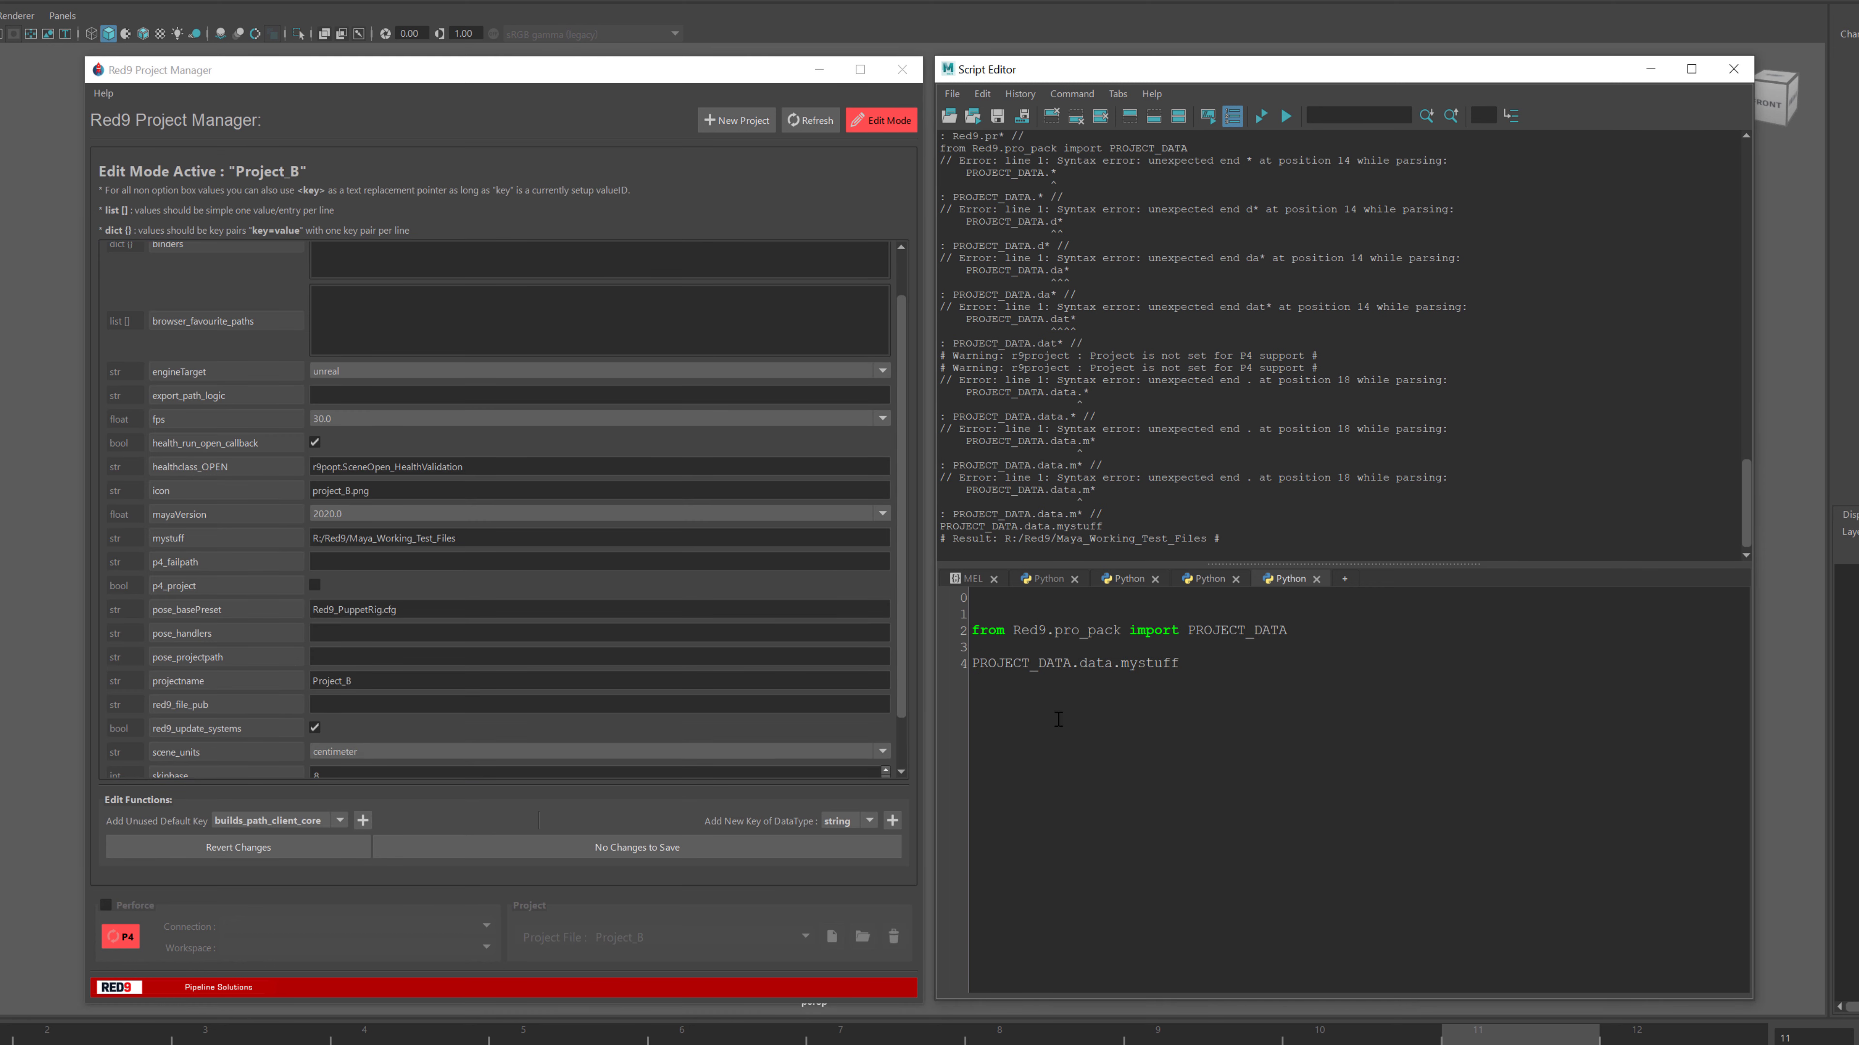
double_click(1211, 664)
Add a new bool key named check to Project_B and save the change to the project file
left_click(854, 822)
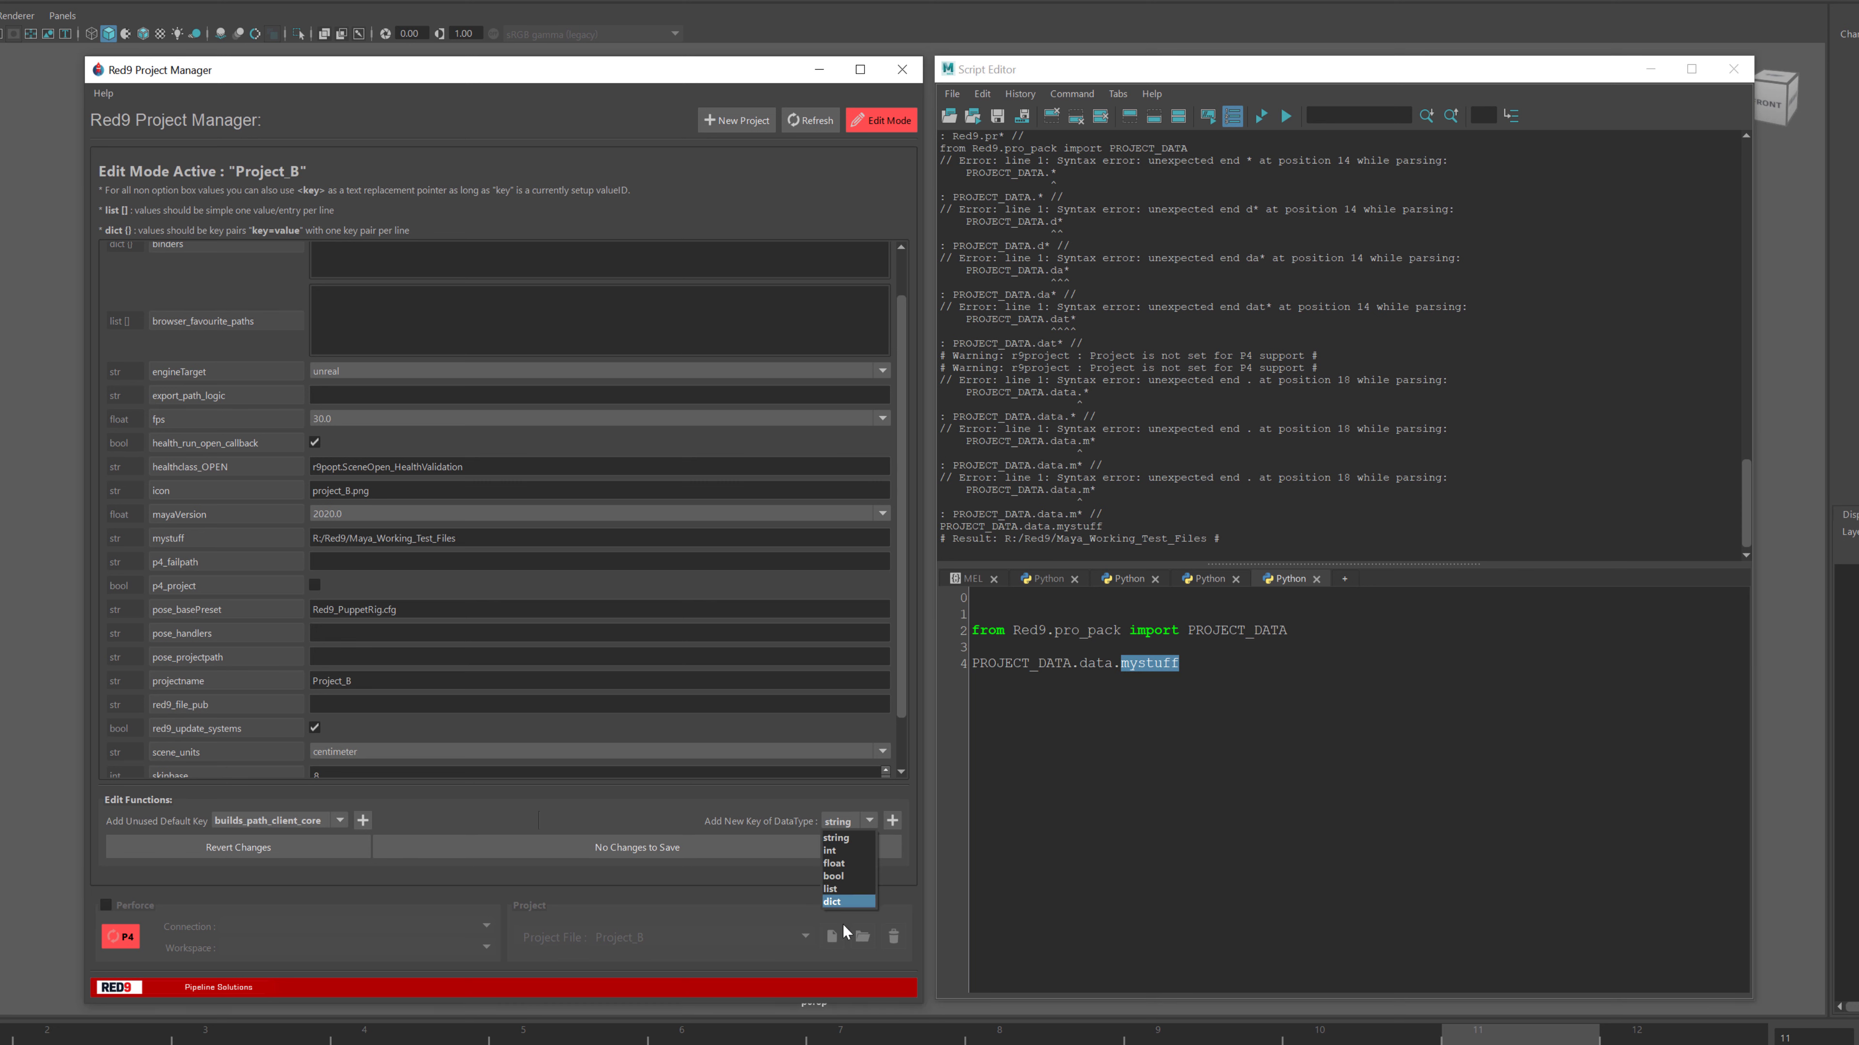
left_click(845, 877)
left_click(891, 821)
type("check")
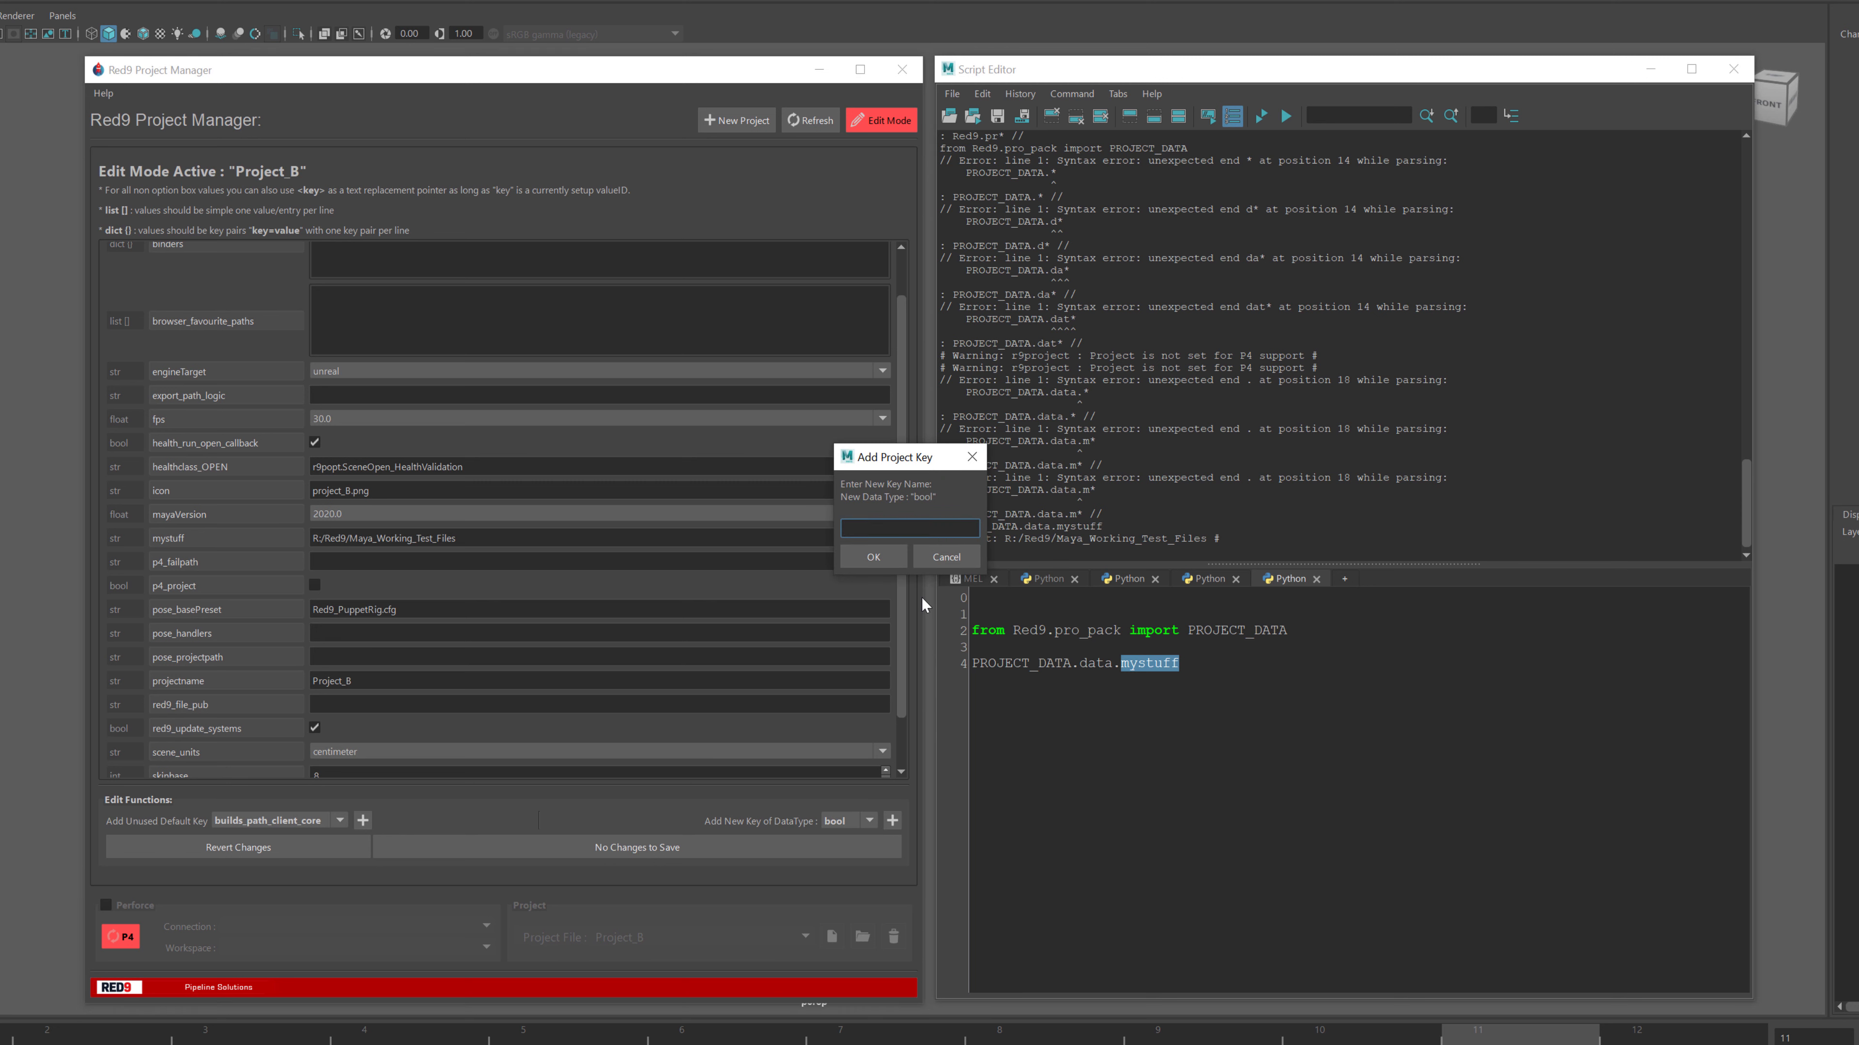
key("Return")
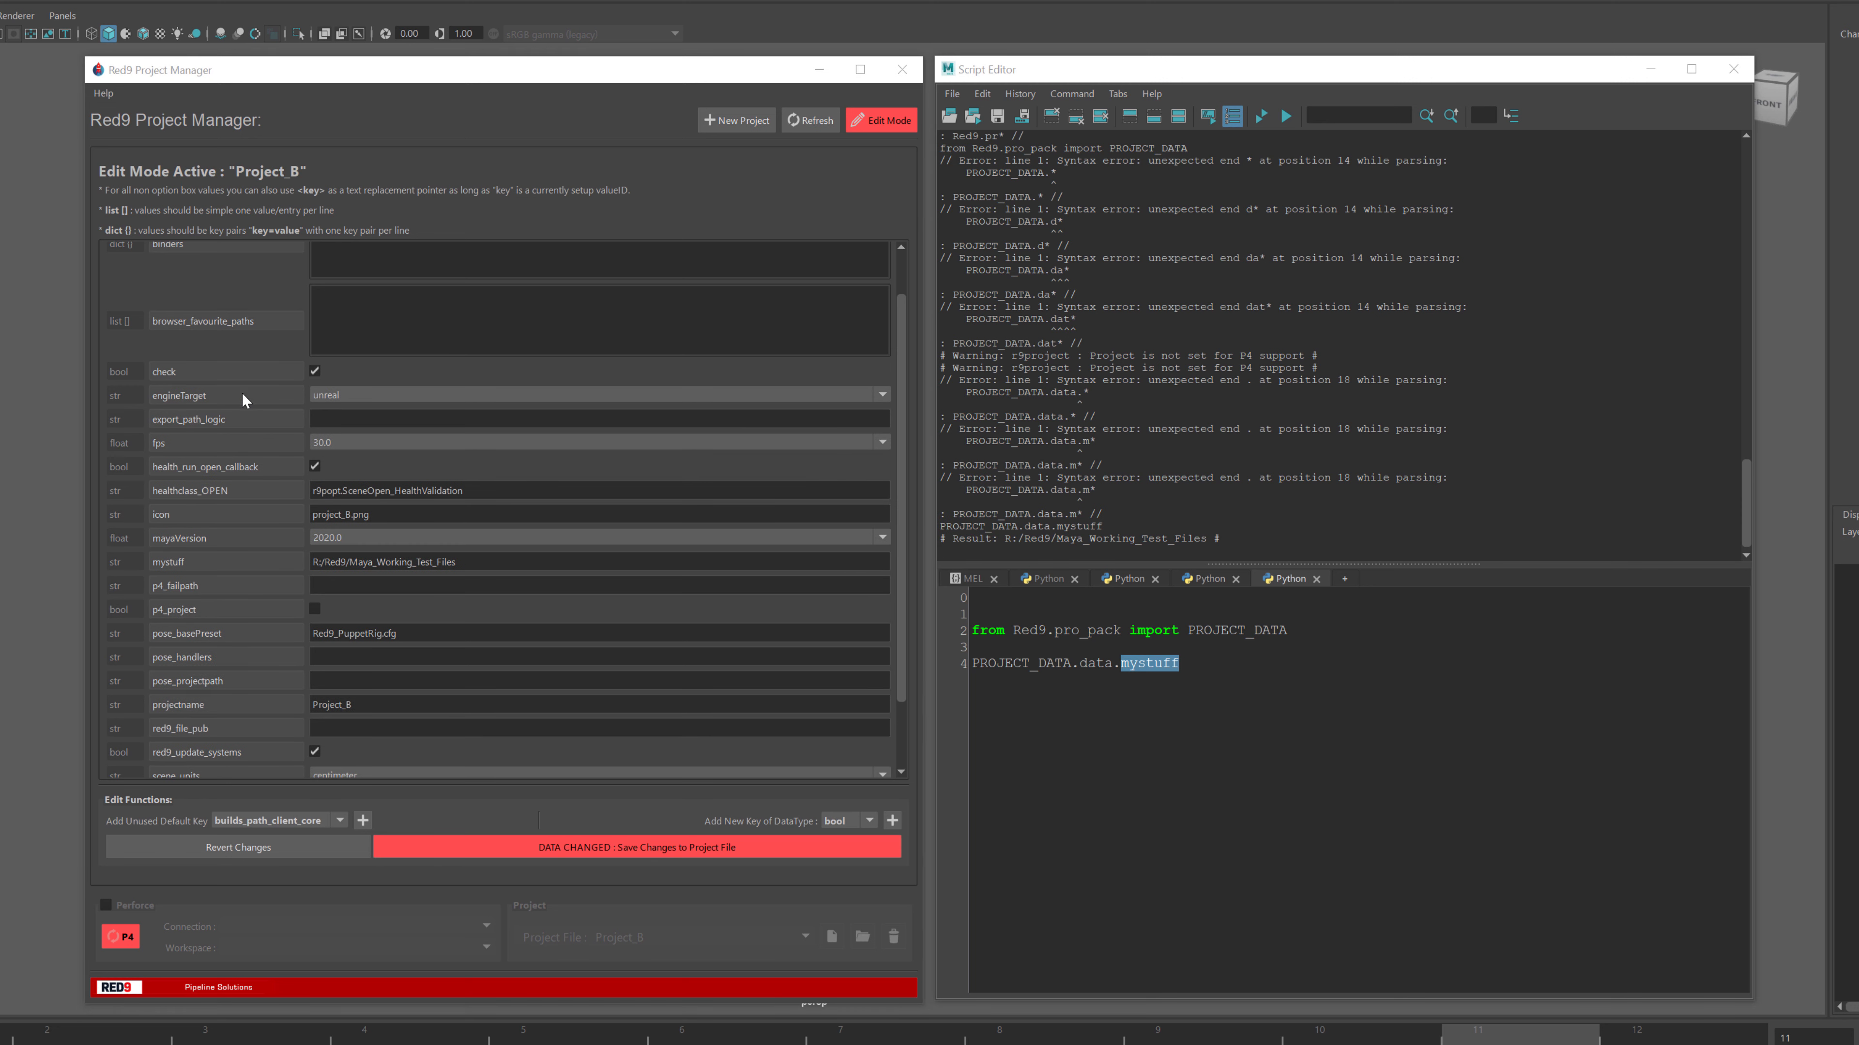
left_click(315, 371)
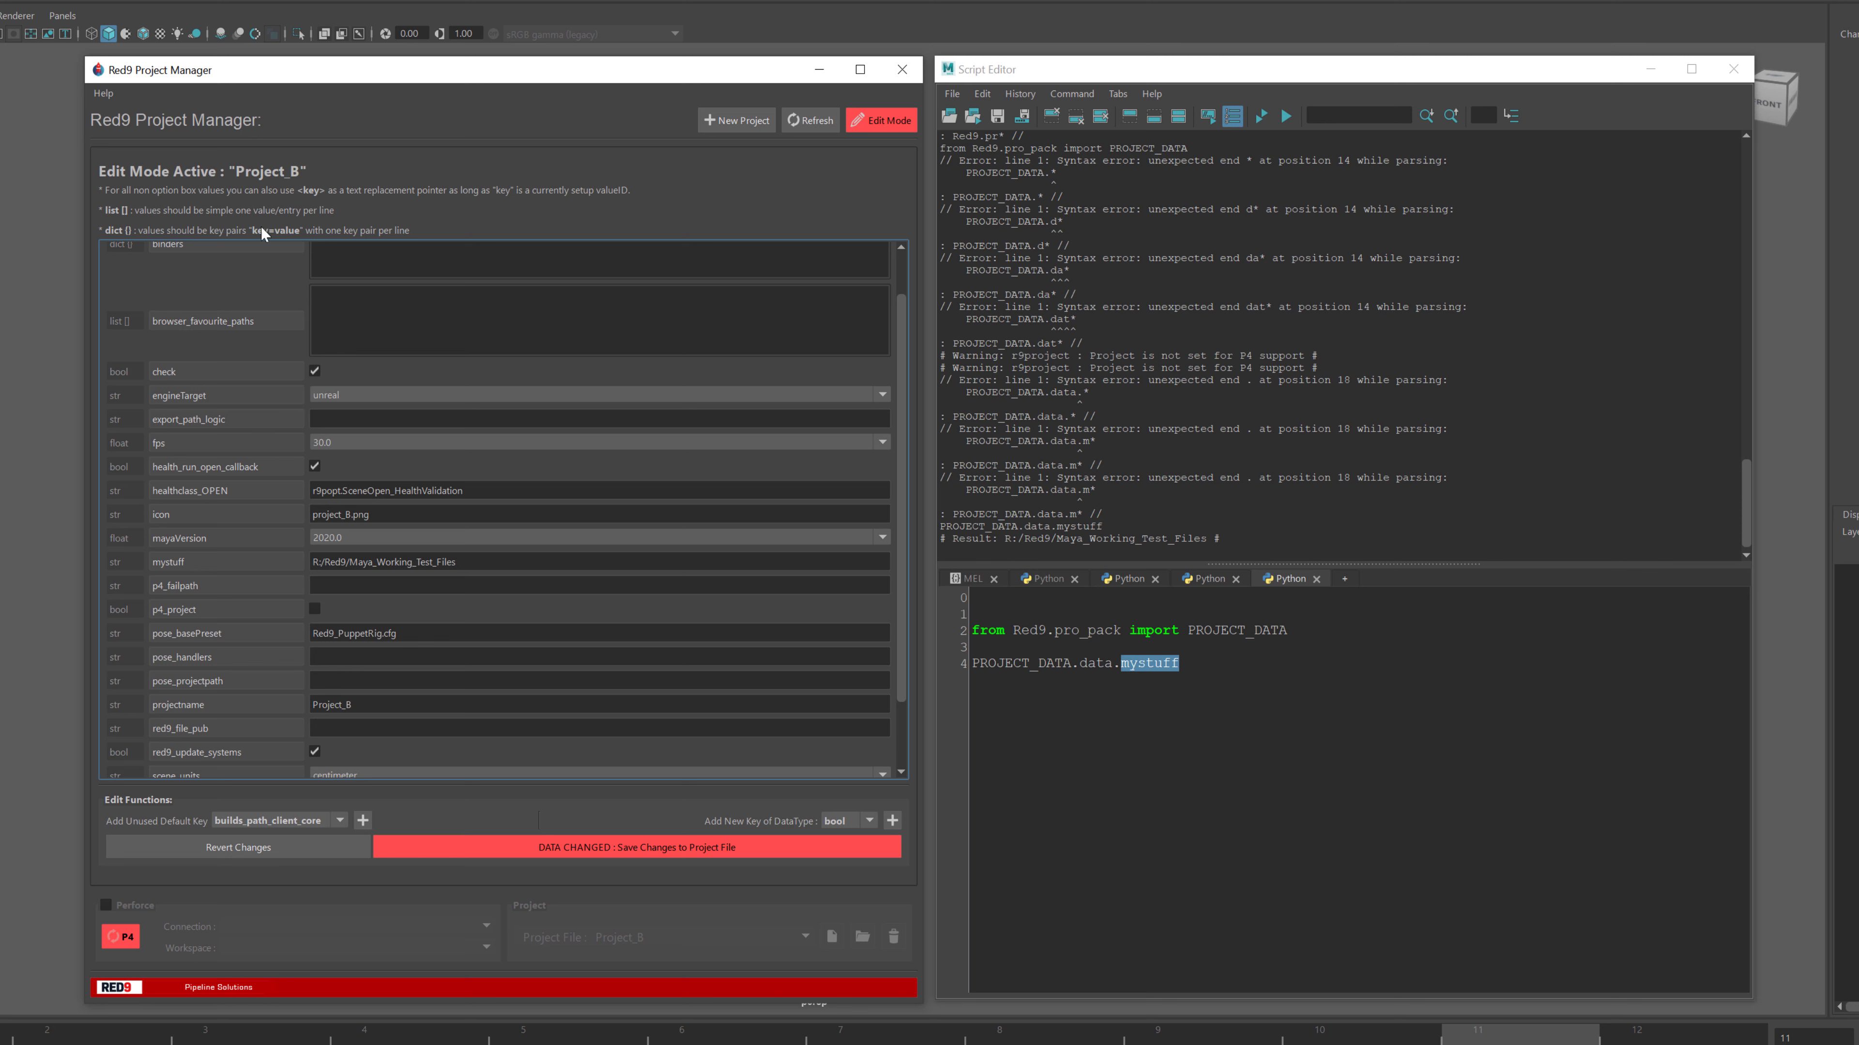
left_click(799, 842)
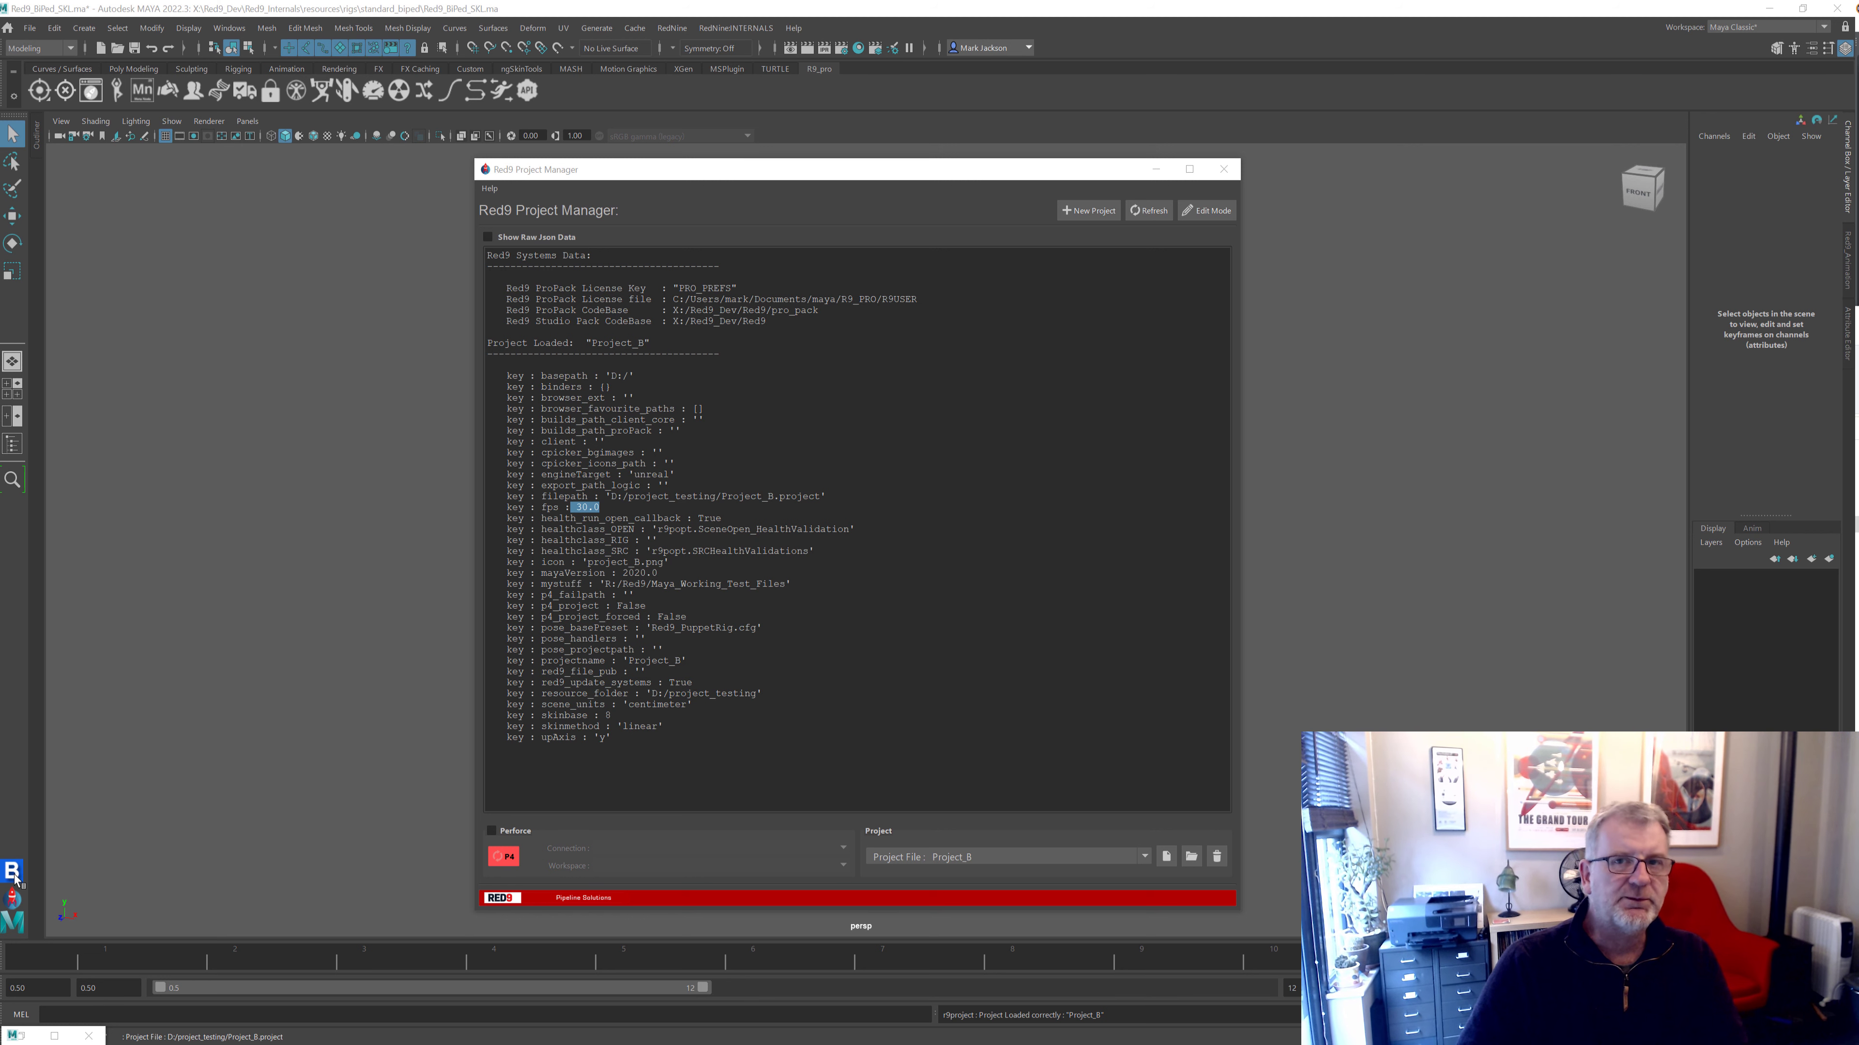
Review the available project files, the Project Manager's help entries and Project_B's full list of keys
left_click(921, 863)
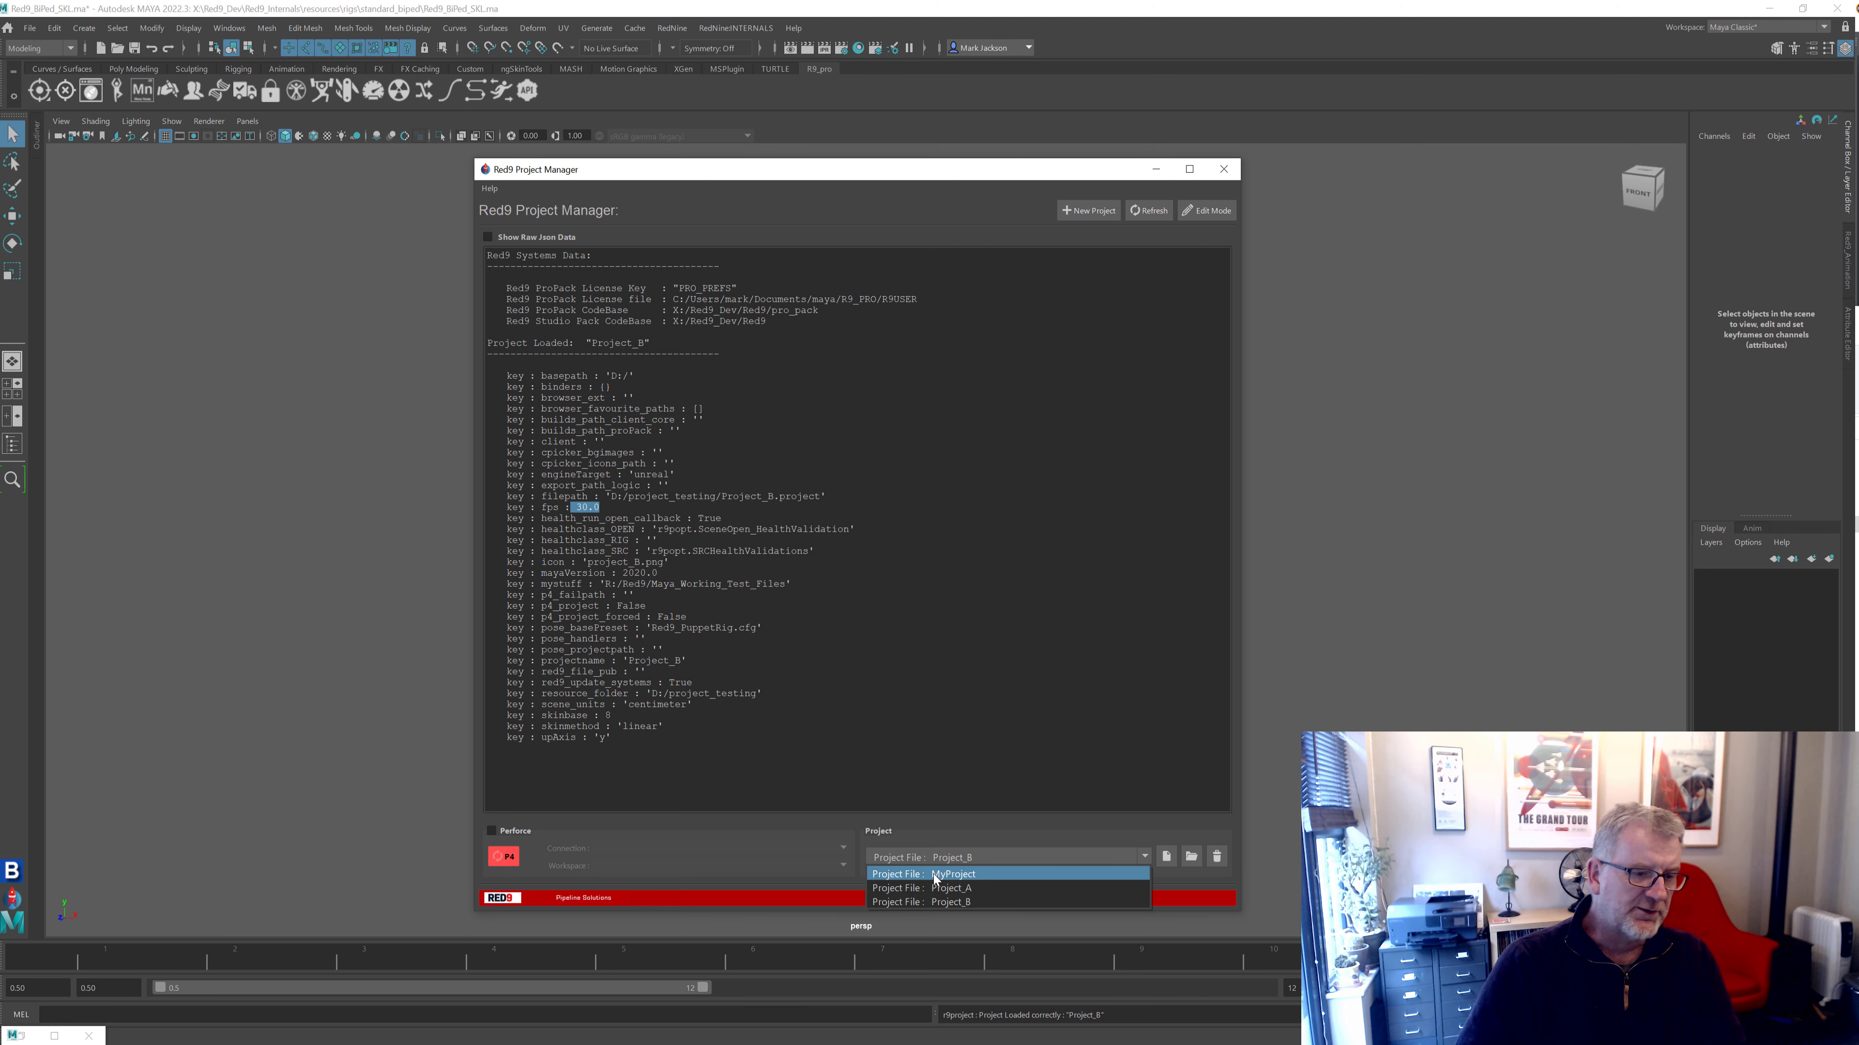
left_click(490, 189)
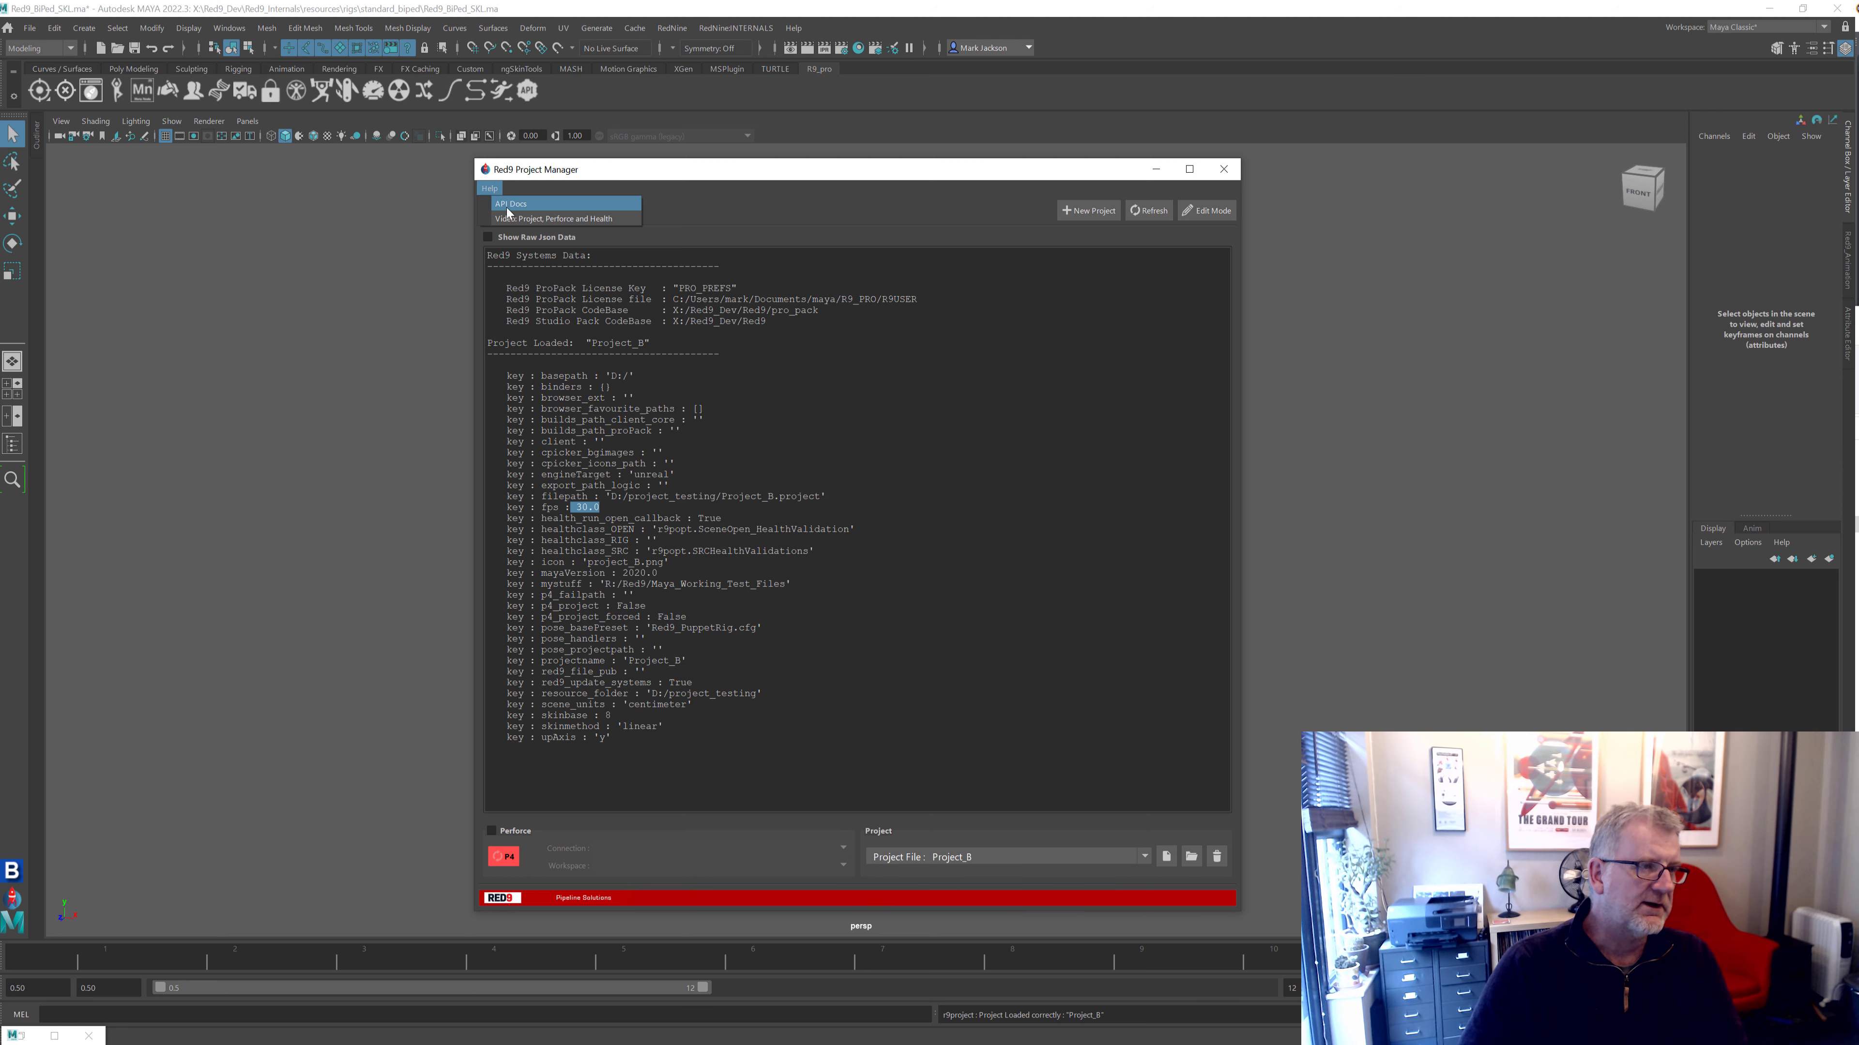
left_click(957, 859)
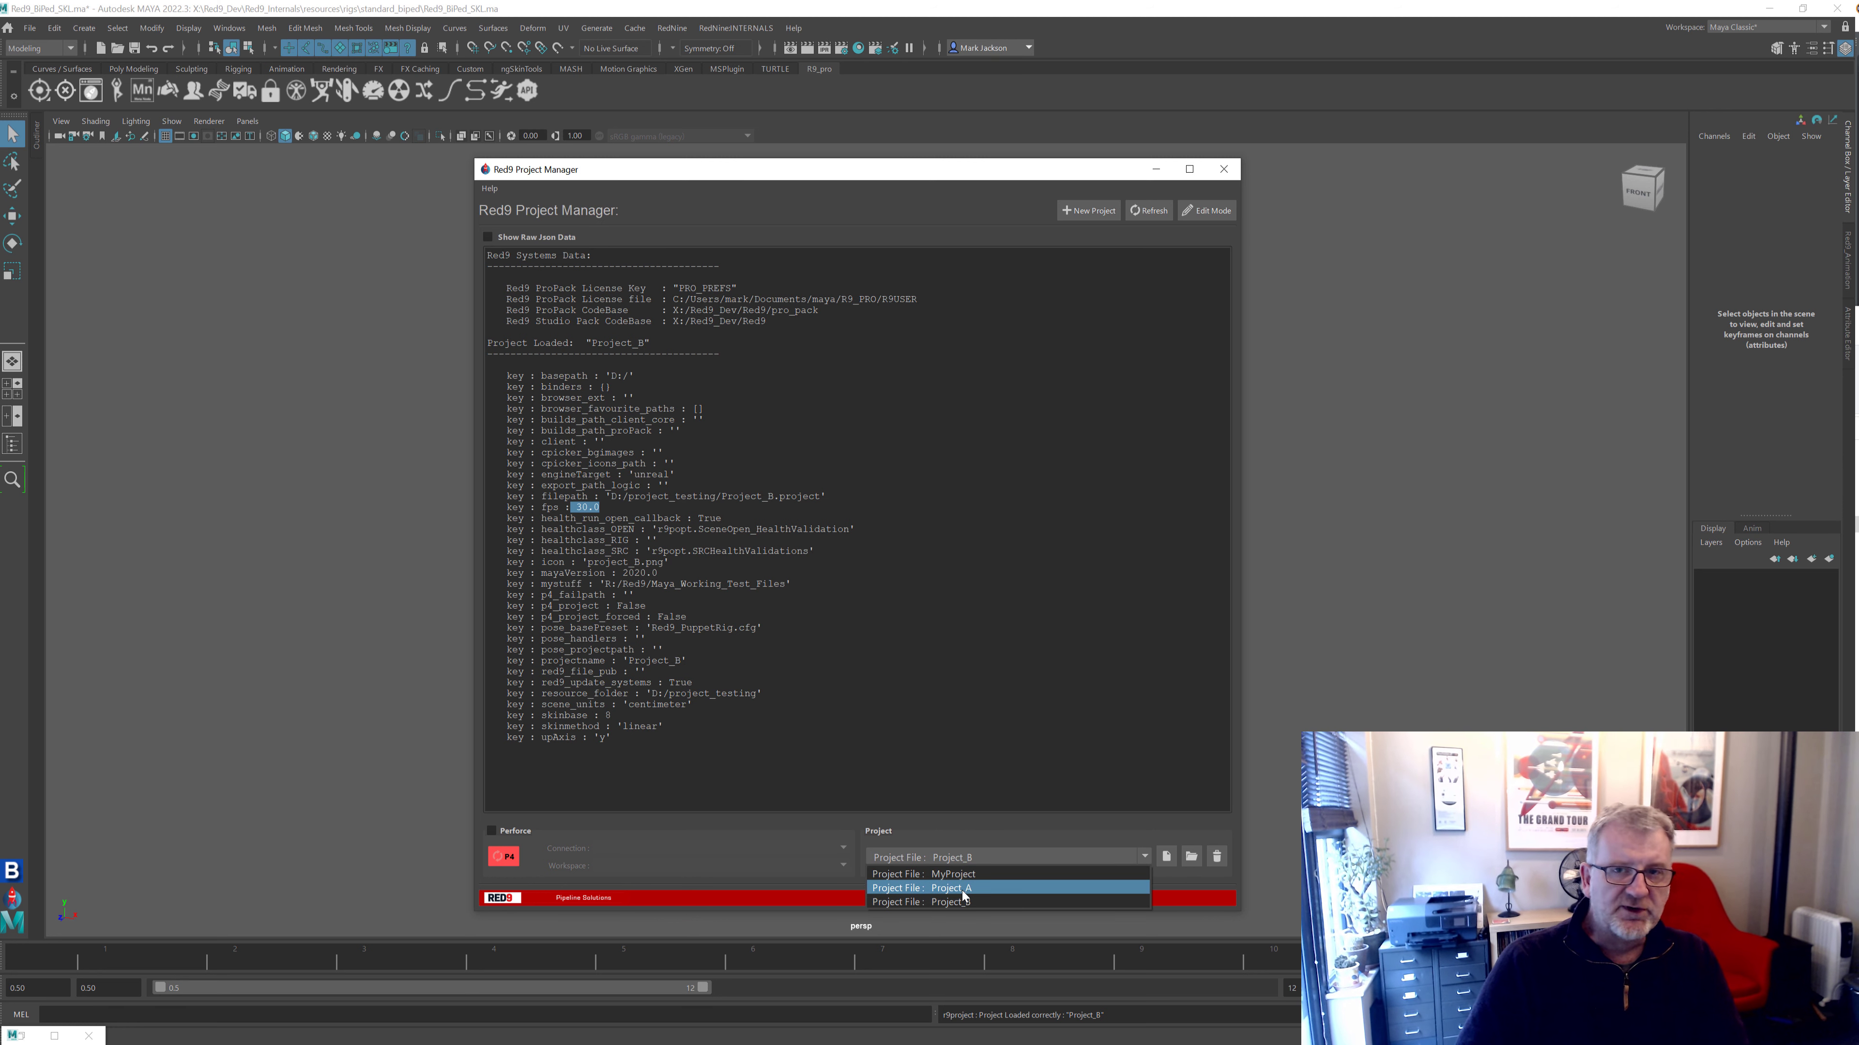
left_click(521, 381)
left_click_drag(508, 377, 836, 734)
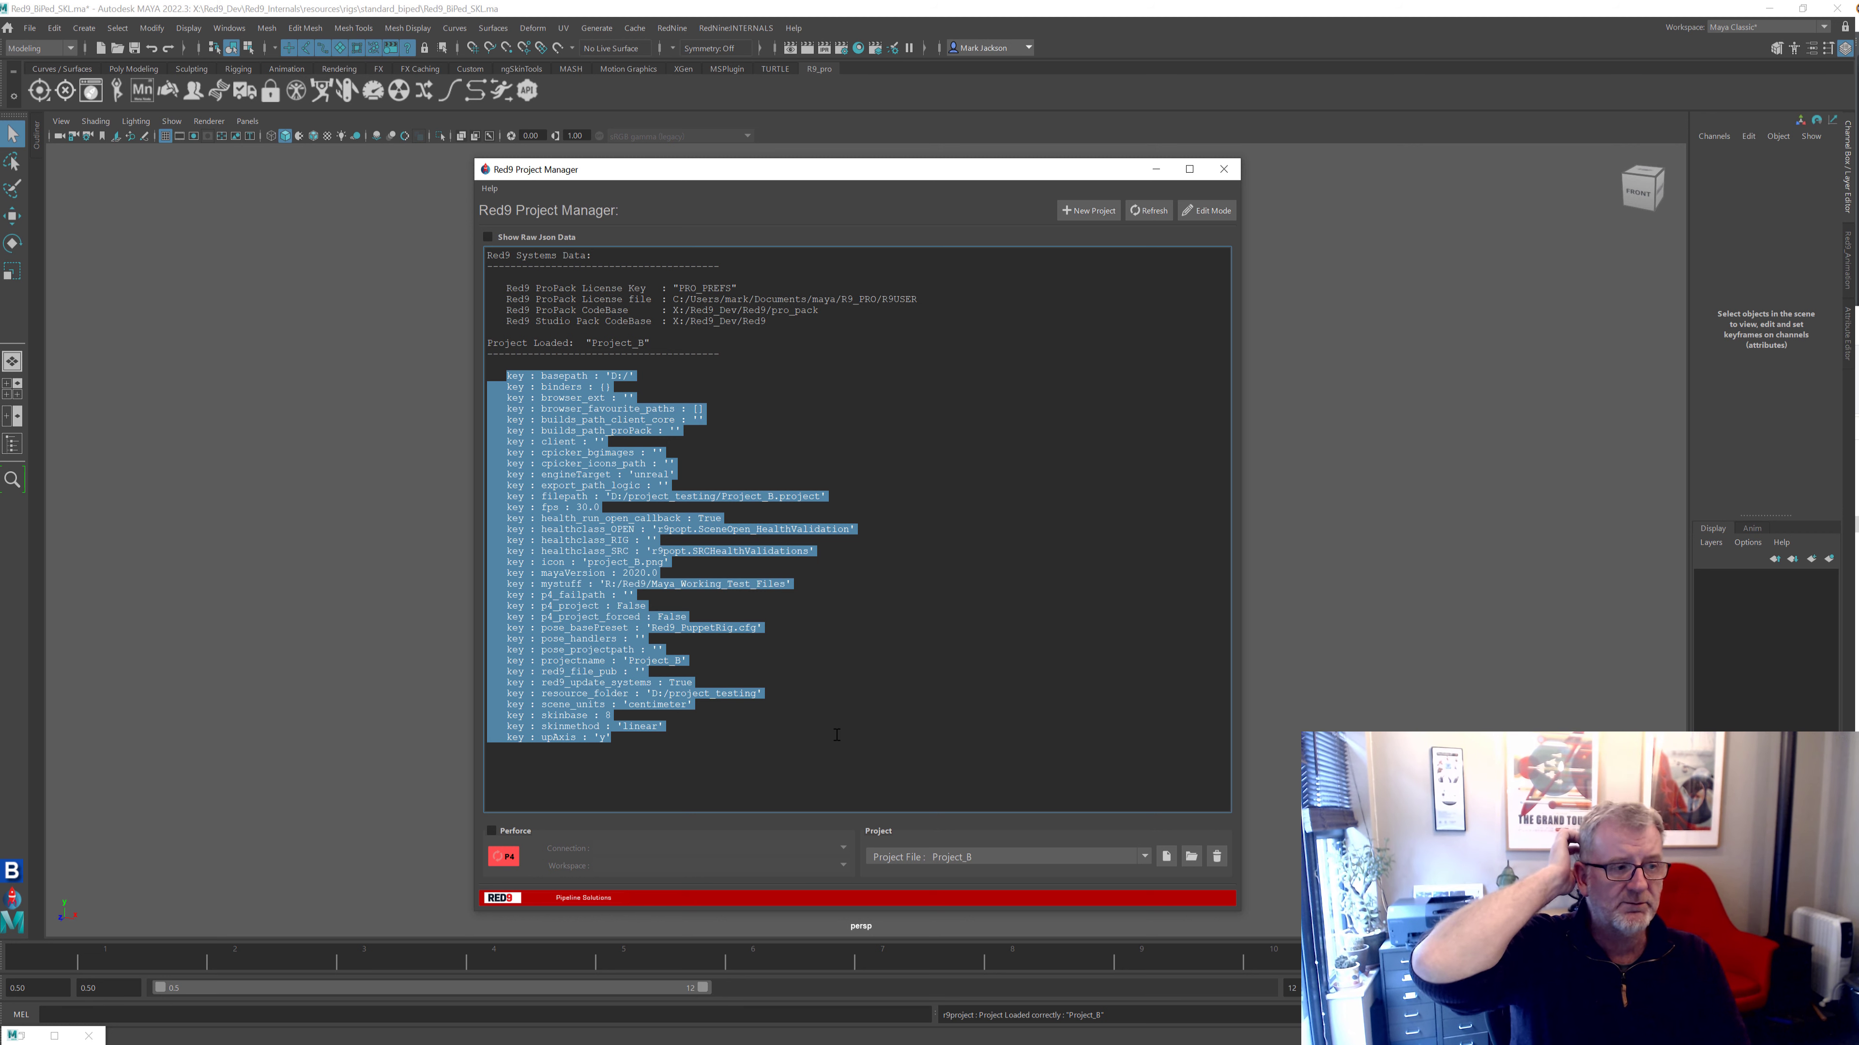
left_click(714, 612)
Switch the active project to Project_A and review its fps key
left_click(926, 859)
left_click(927, 874)
left_click_drag(540, 518, 619, 505)
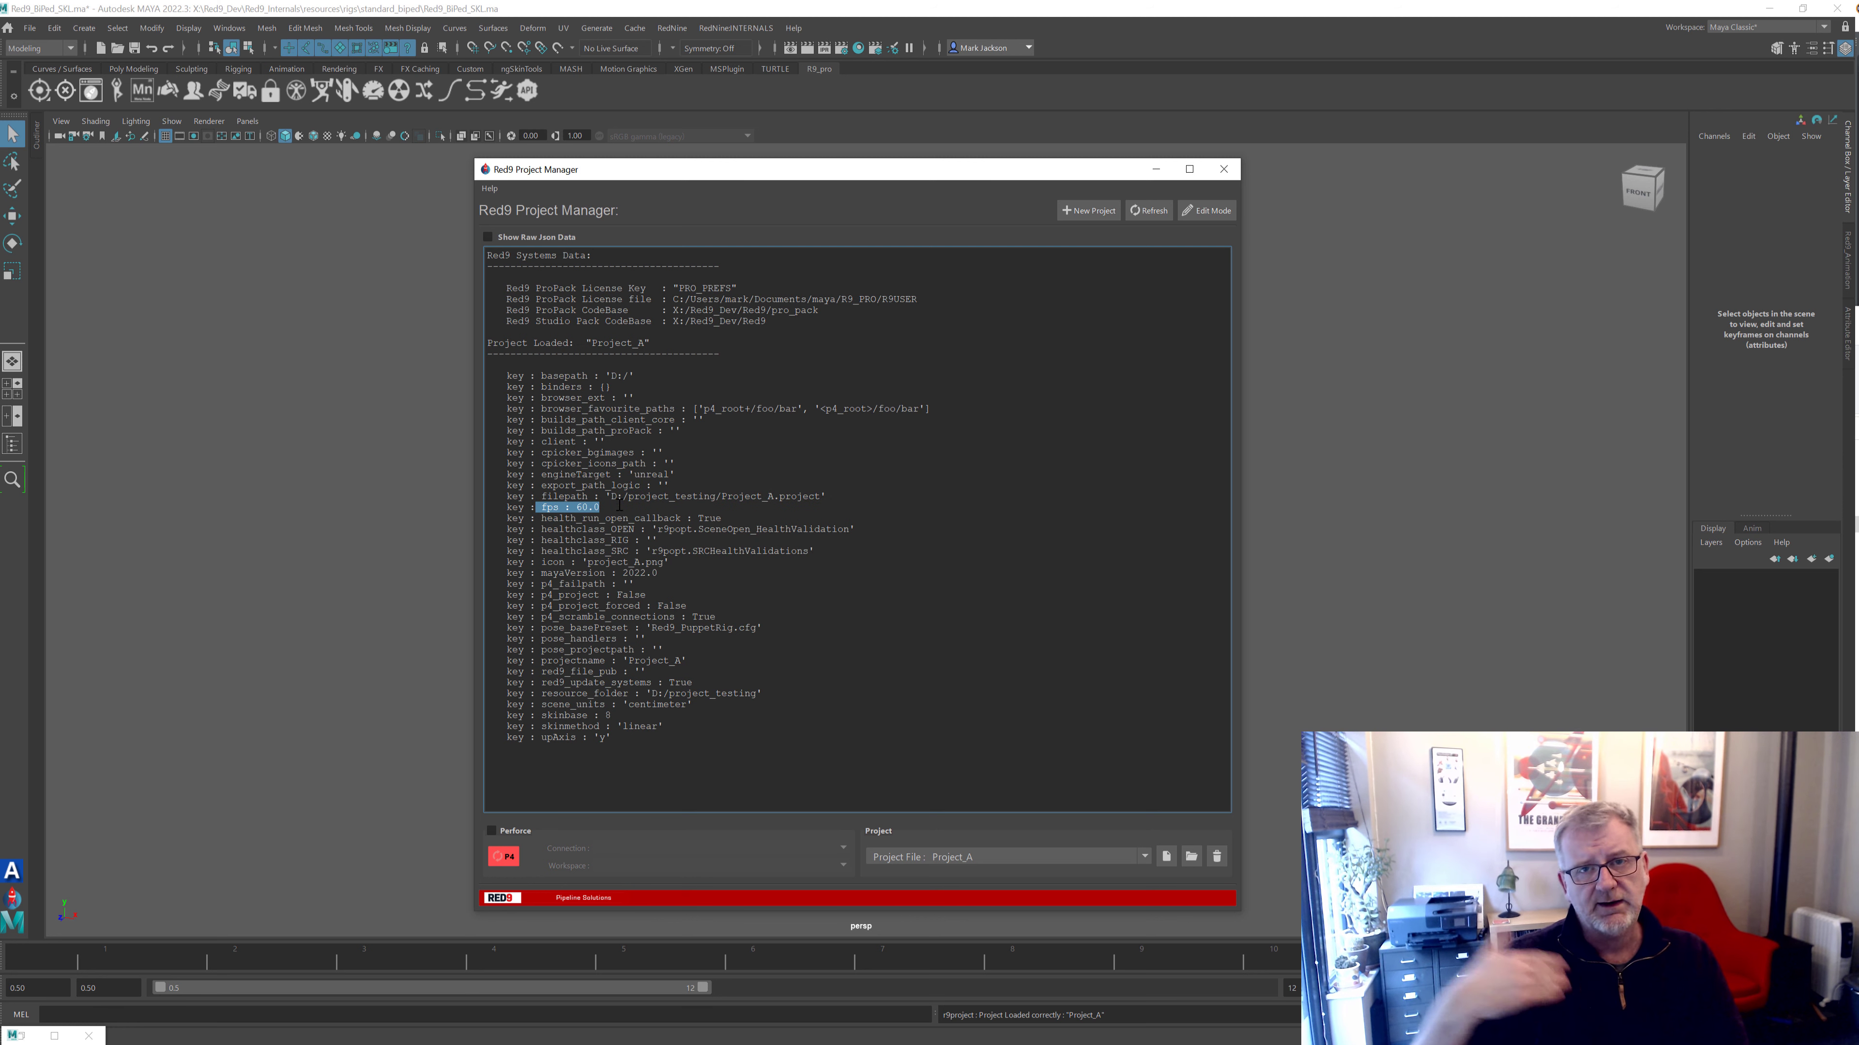